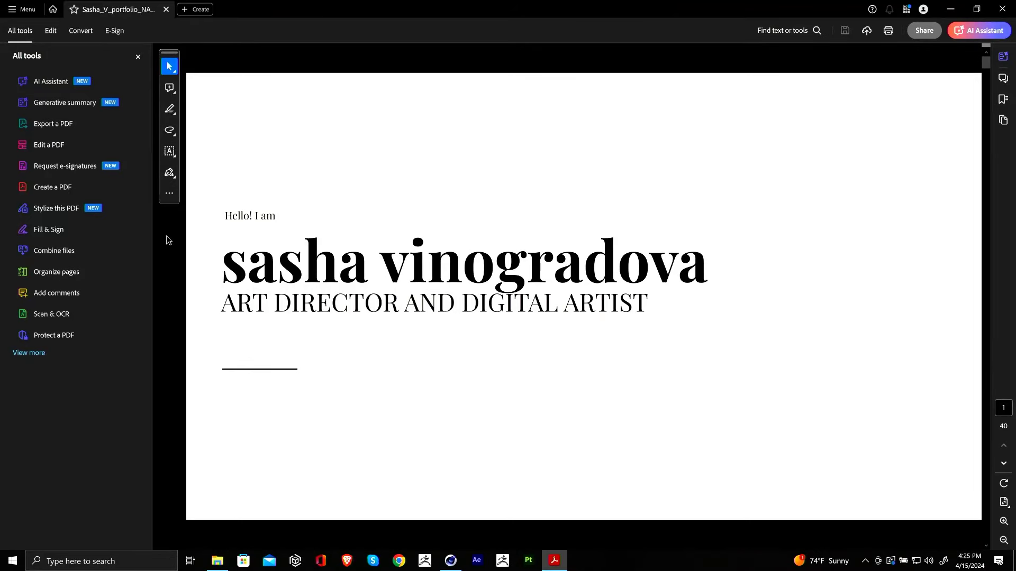
Step: Hide the All tools panel and scroll from page 1 to the Game Art character grid on page 5
click(142, 60)
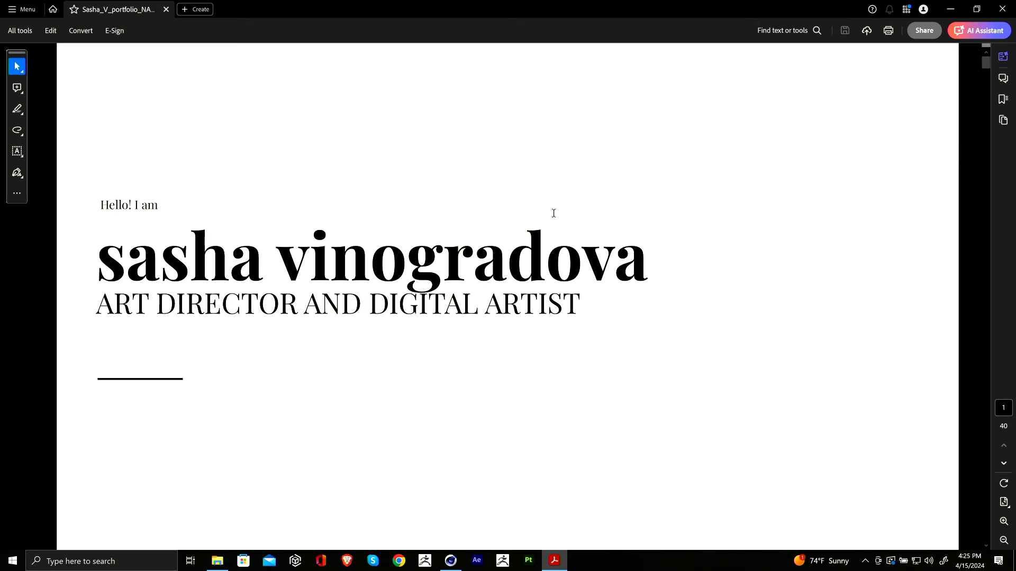
scroll(495, 236, down, 1)
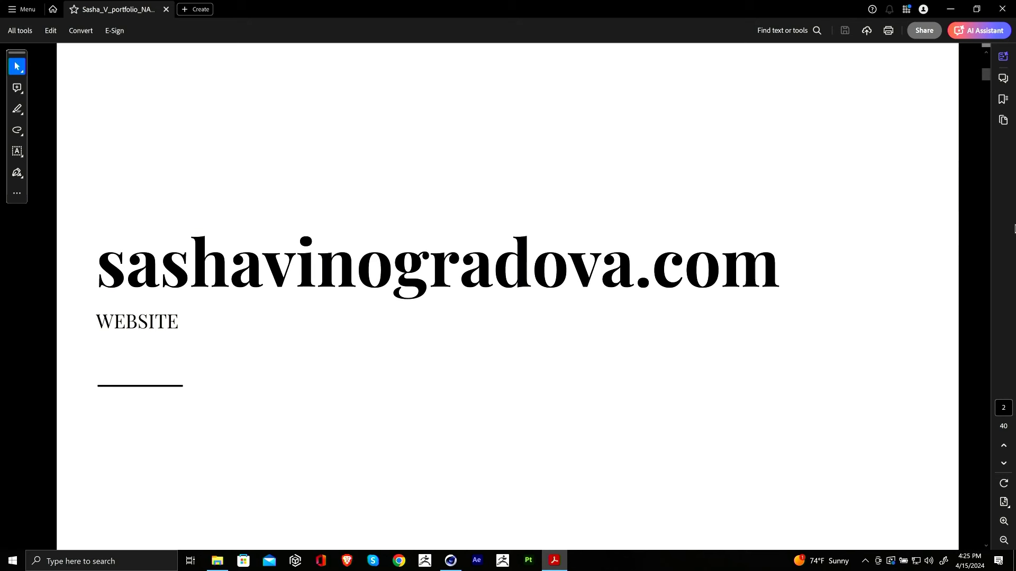
scroll(670, 284, down, 1)
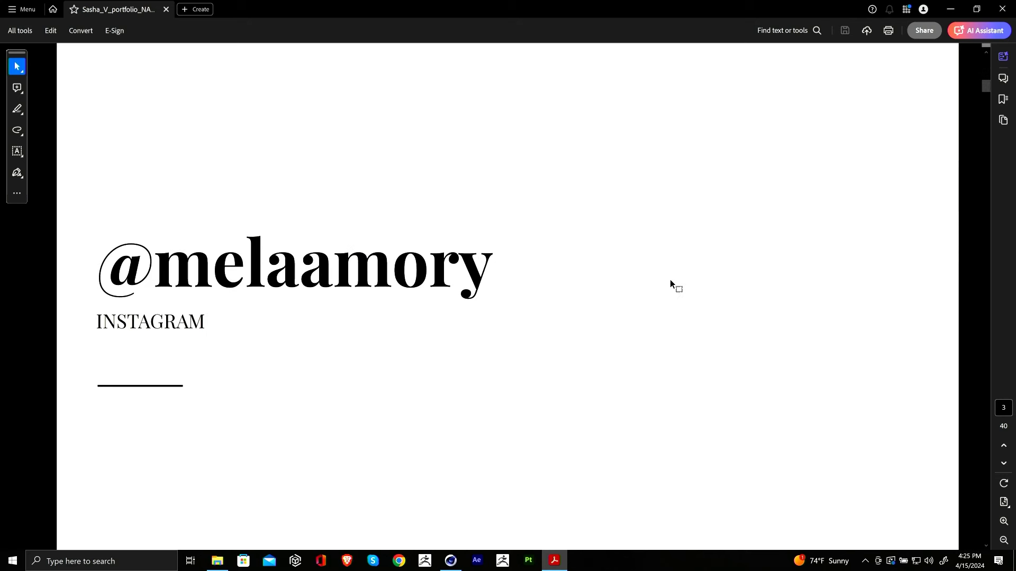
scroll(670, 284, down, 1)
scroll(668, 284, up, 1)
scroll(628, 285, down, 1)
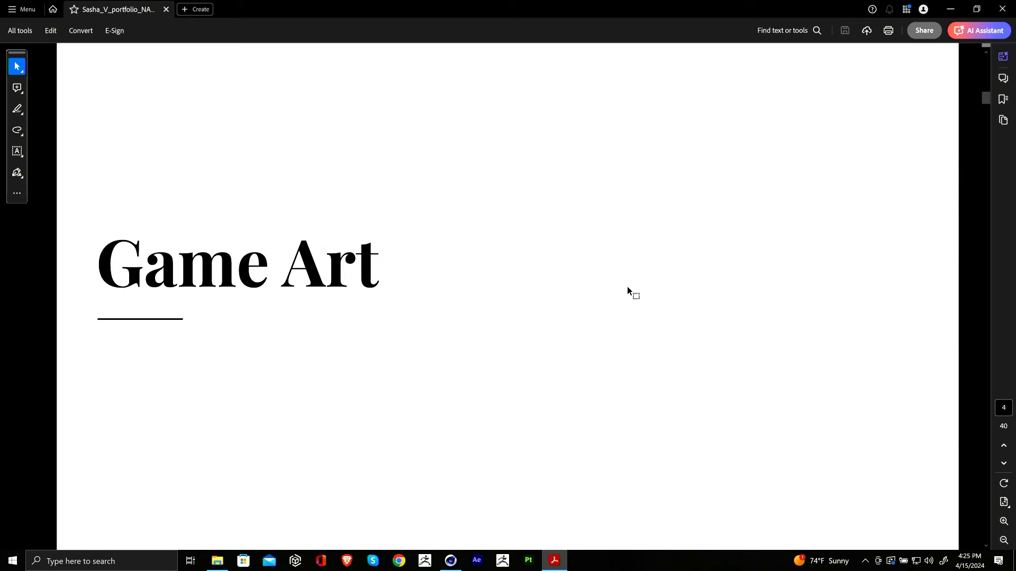
scroll(627, 287, down, 1)
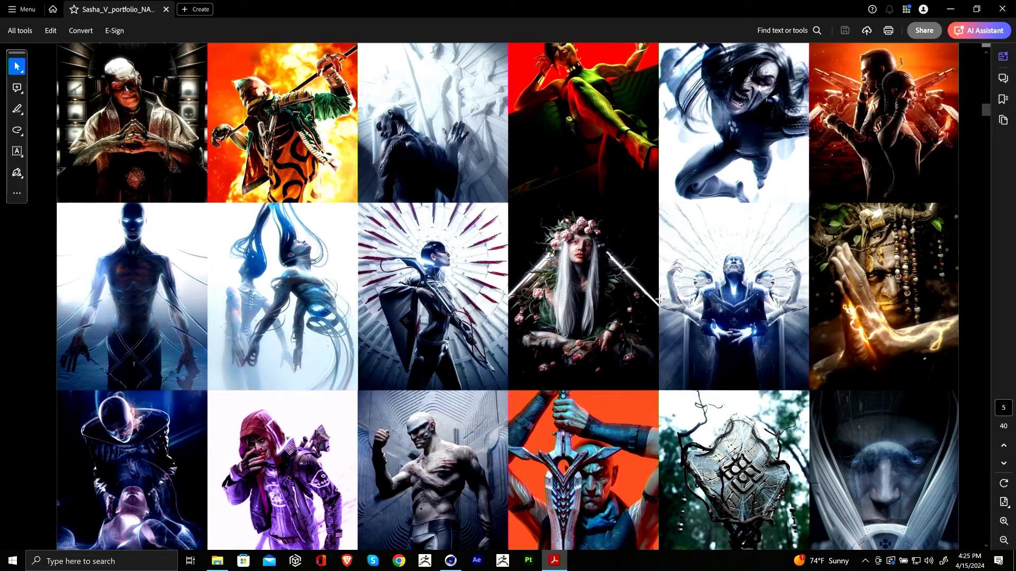
Step: Scroll past the game art and Key Art posters (pages 5–13) to page 14, 'The Mill'
scroll(660, 299, down, 2)
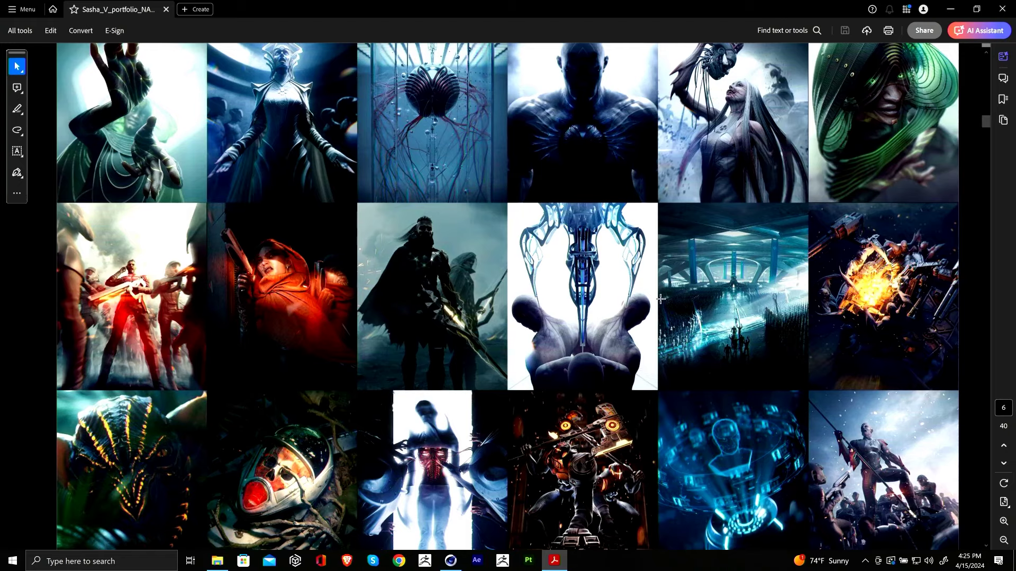
scroll(660, 299, up, 2)
scroll(660, 299, down, 2)
scroll(661, 300, down, 2)
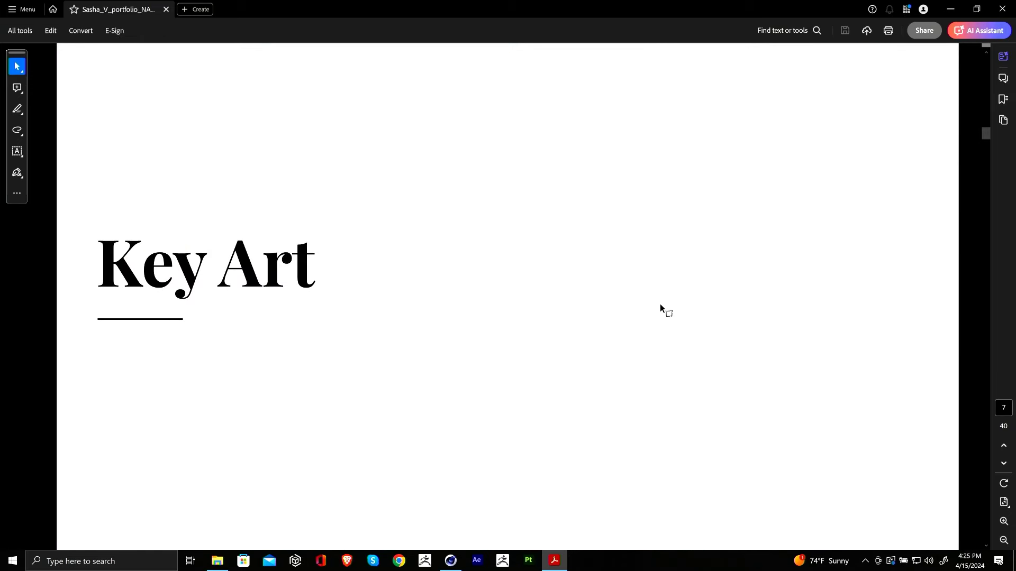
scroll(660, 308, down, 2)
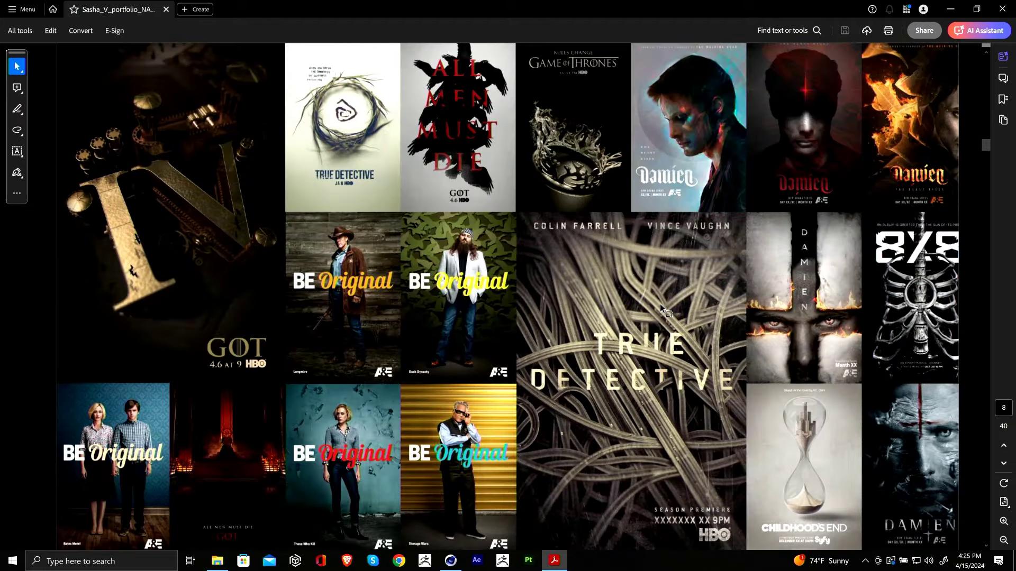
scroll(661, 308, down, 2)
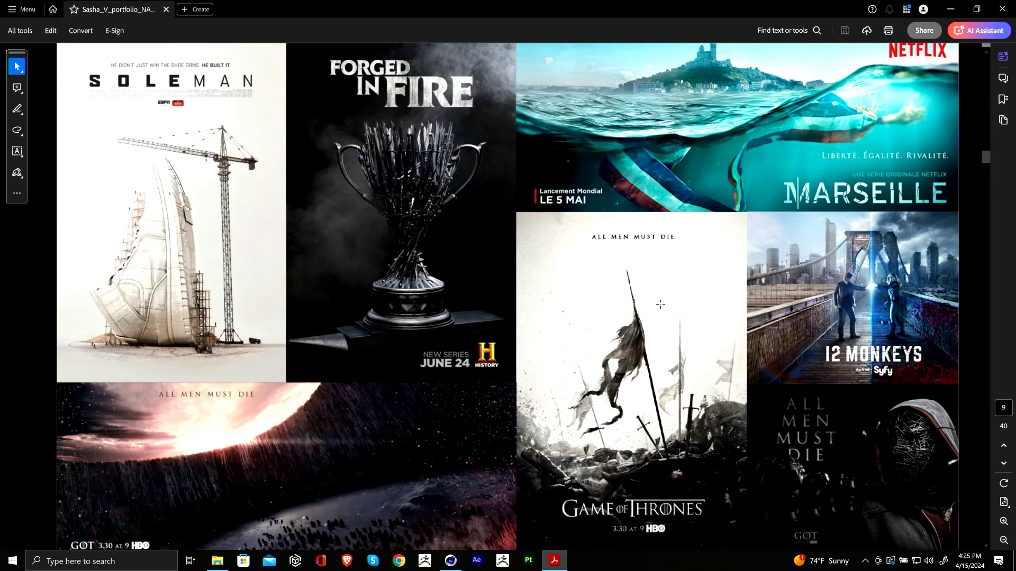
scroll(660, 304, down, 2)
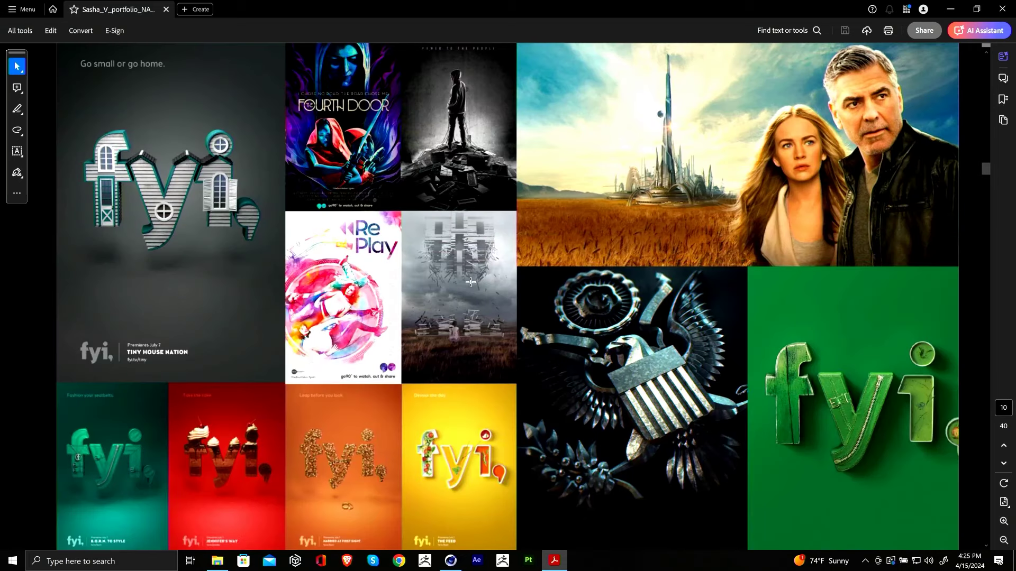
scroll(550, 300, down, 2)
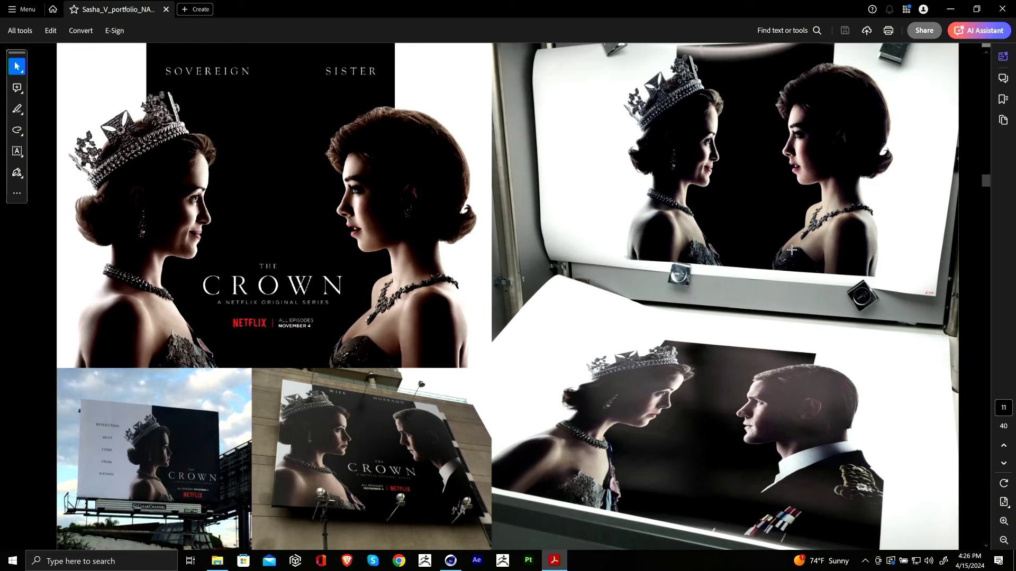
scroll(792, 251, down, 2)
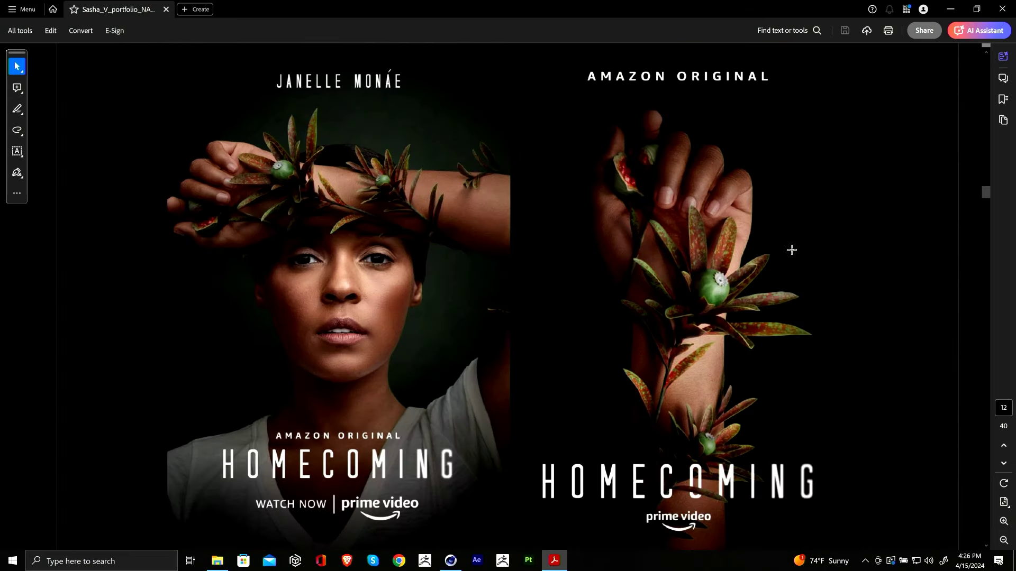
scroll(791, 249, down, 2)
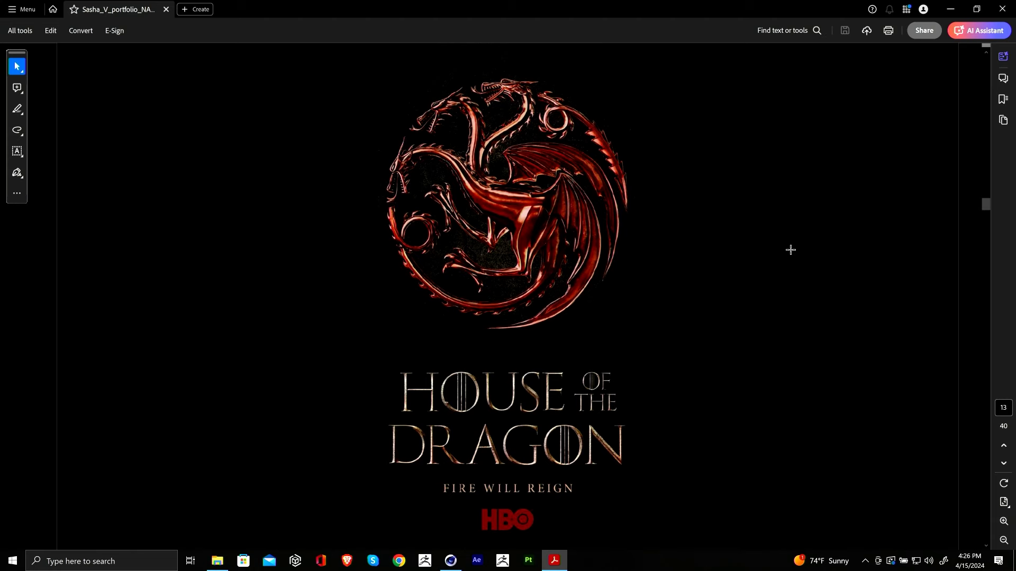
scroll(787, 249, down, 2)
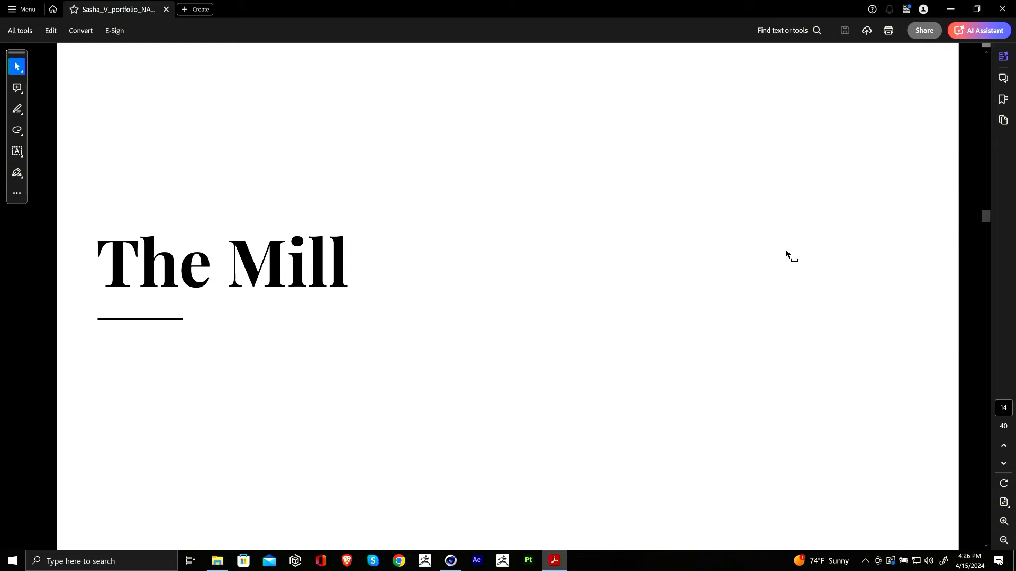
Step: Scroll past The Mill and Apple TV pages to page 25, the 'Book Covers' title
scroll(785, 249, down, 2)
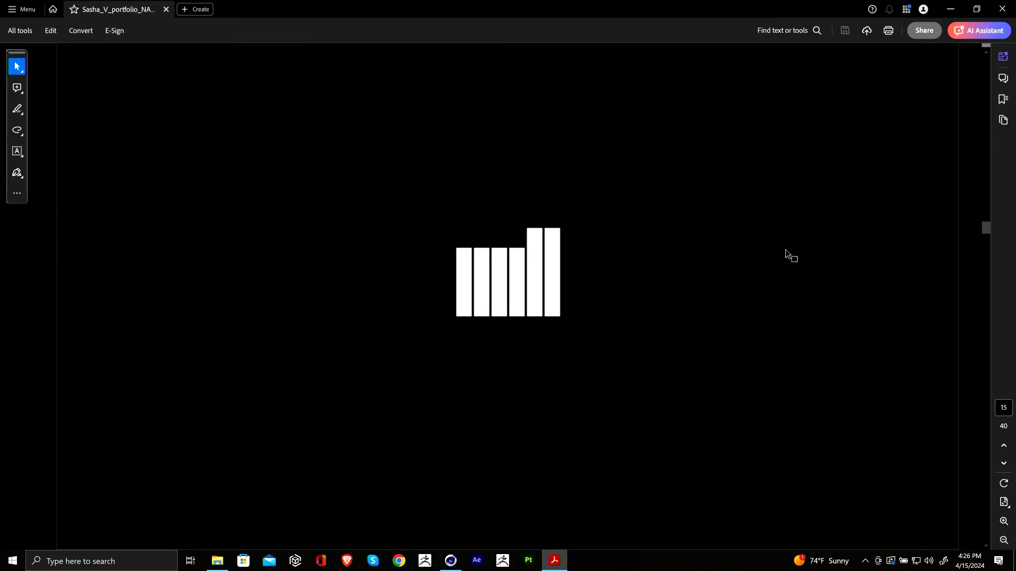
scroll(785, 250, down, 2)
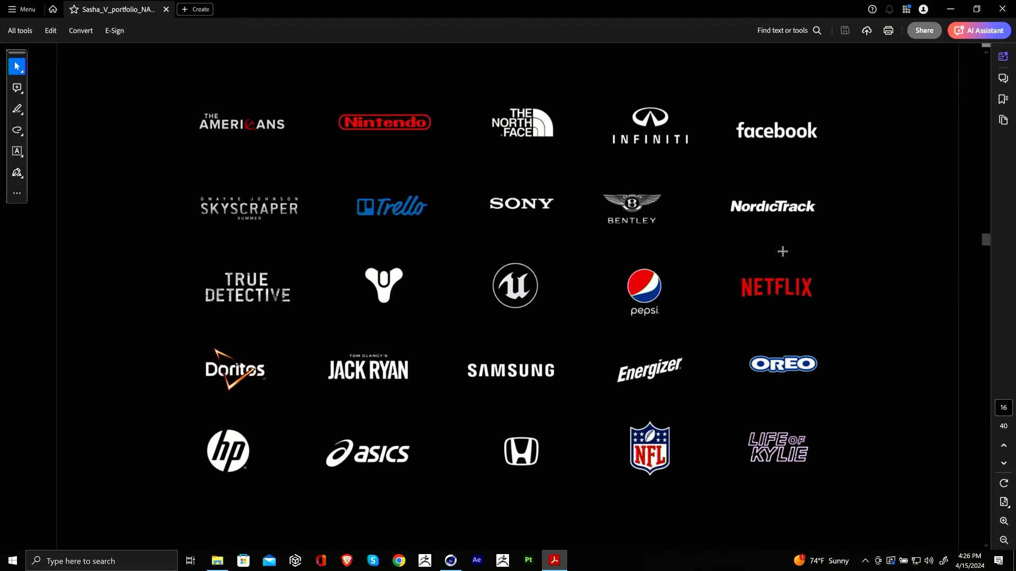
scroll(783, 252, down, 2)
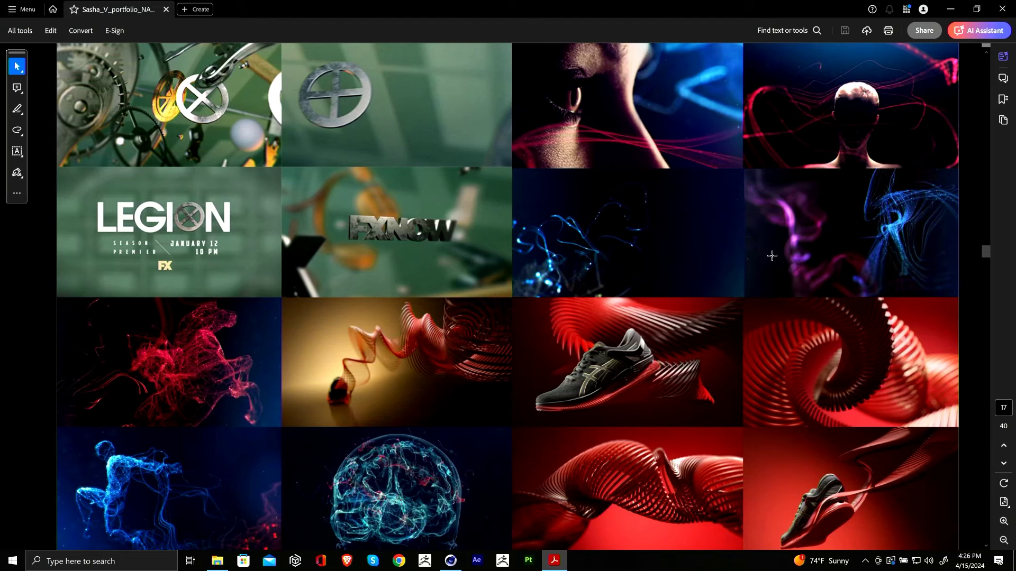
scroll(772, 256, down, 2)
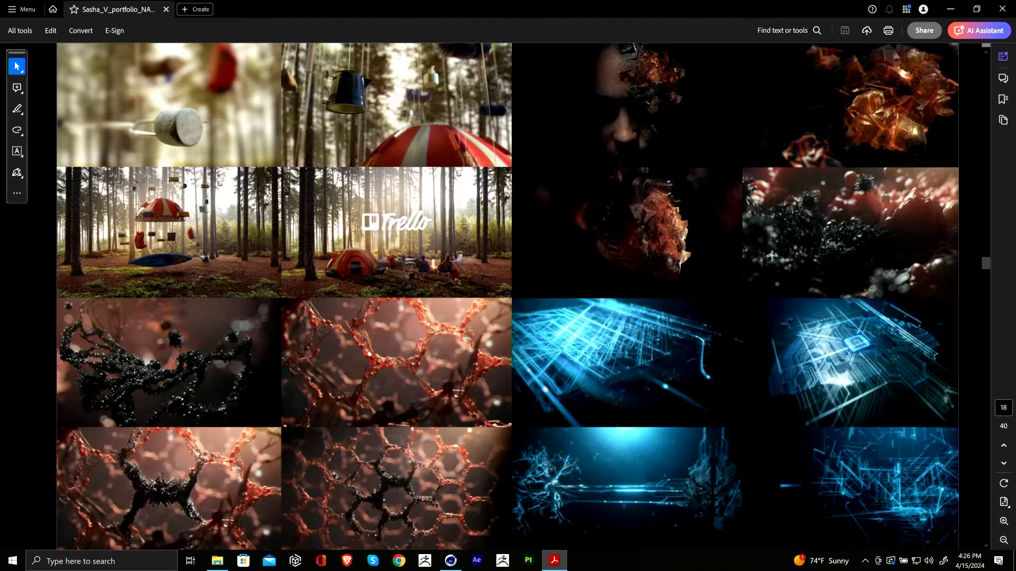
scroll(772, 256, down, 2)
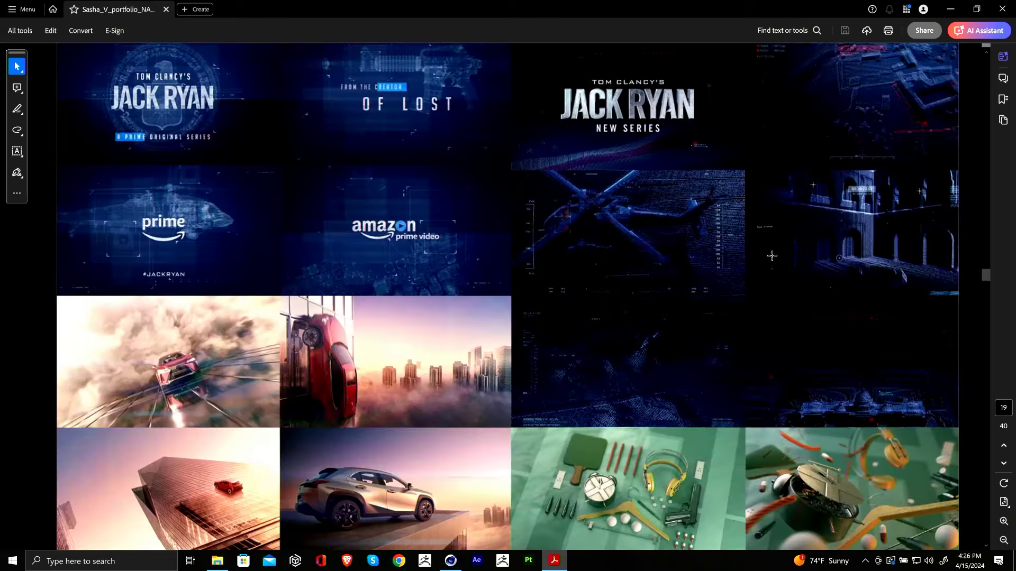
scroll(772, 256, down, 2)
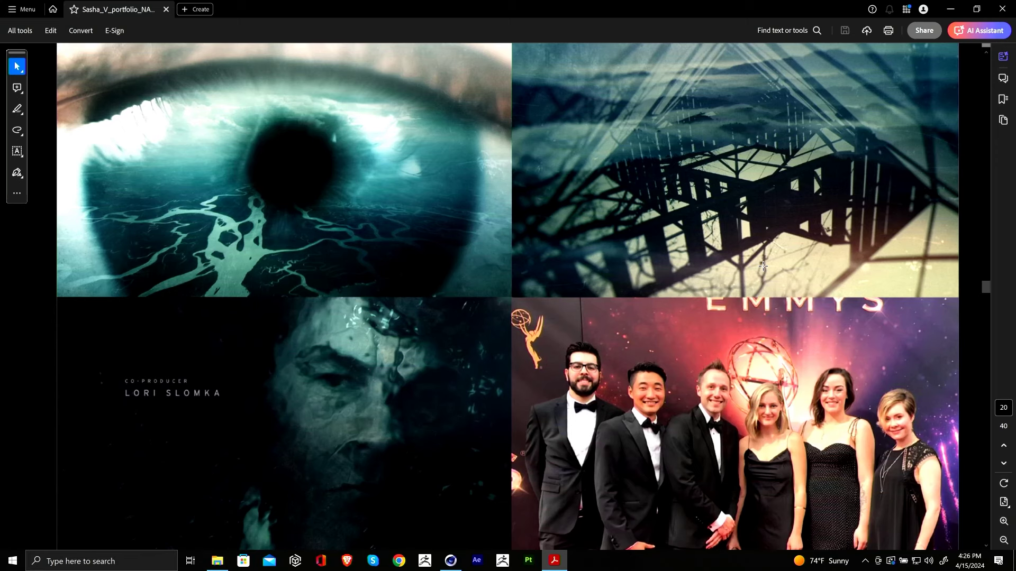
scroll(762, 267, down, 2)
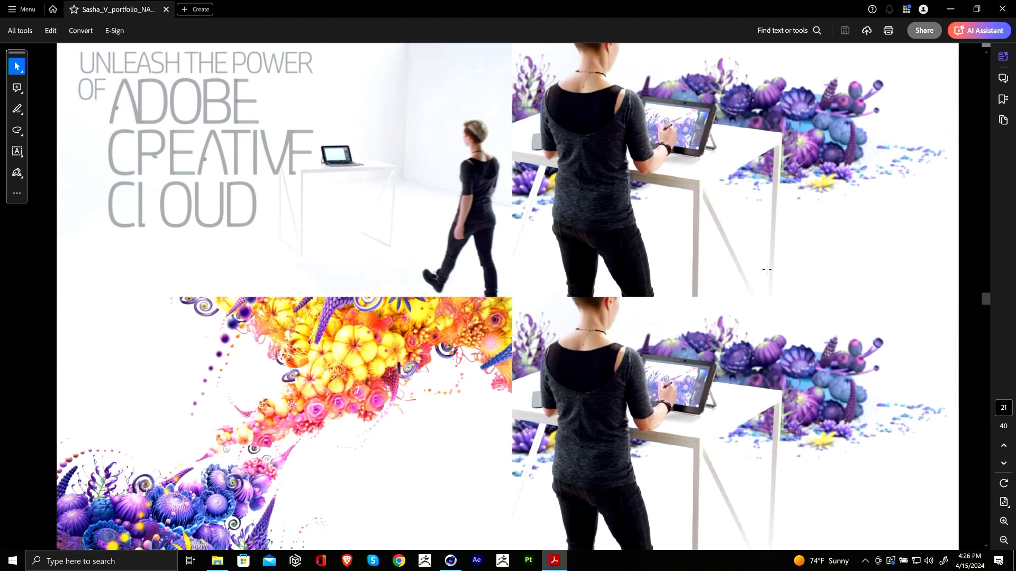
scroll(766, 269, down, 2)
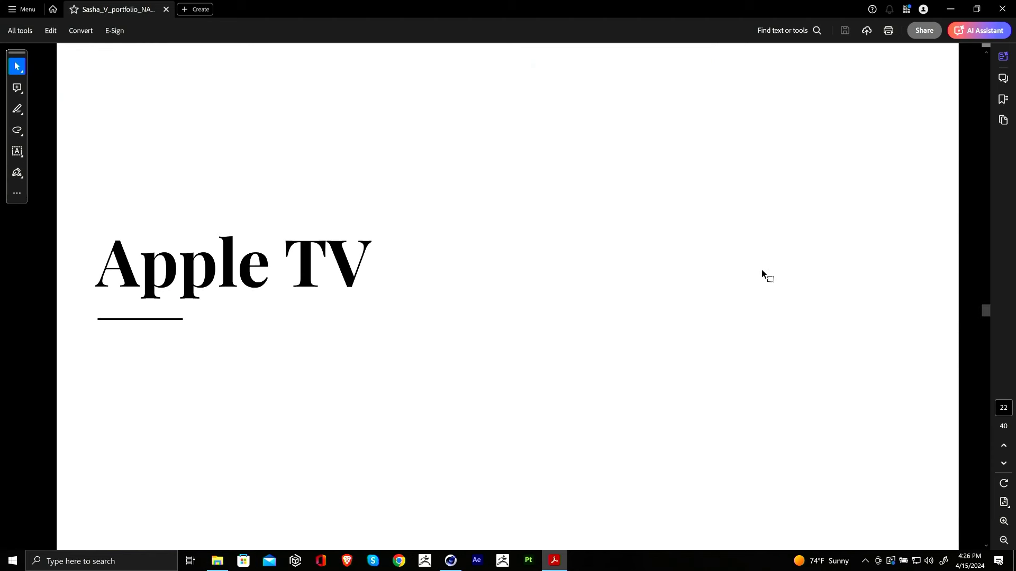
scroll(762, 271, down, 2)
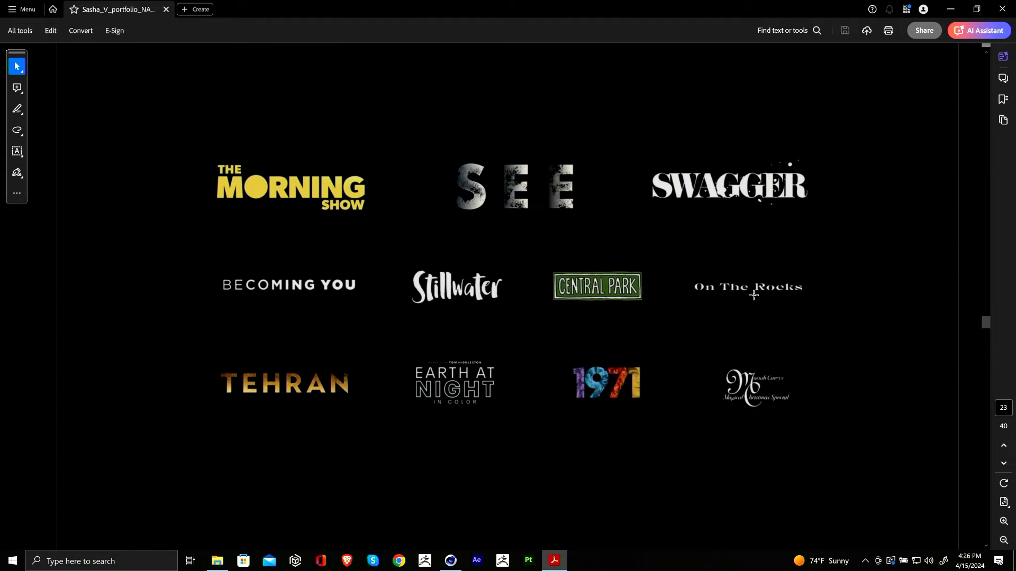
scroll(753, 295, down, 2)
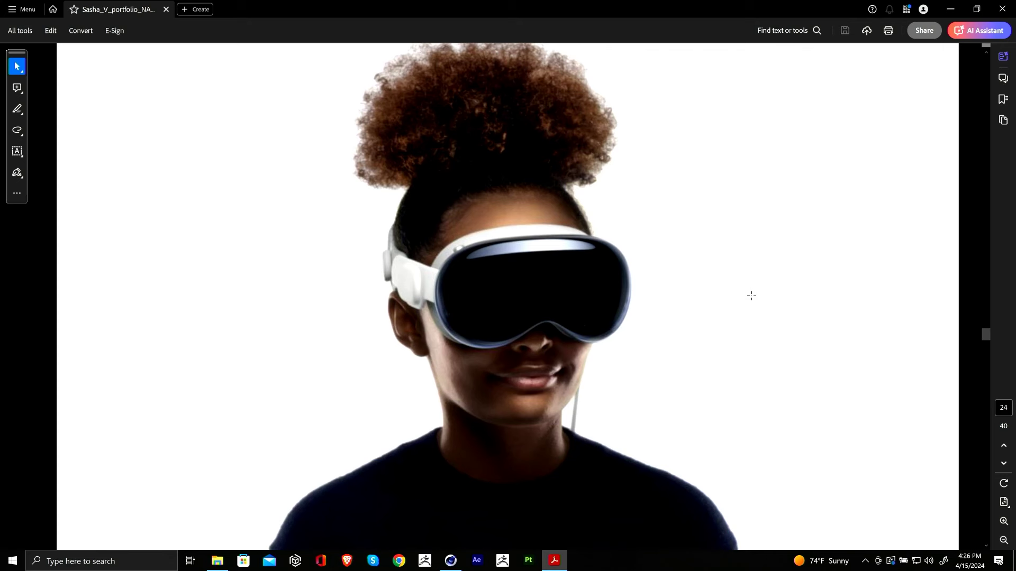
scroll(751, 296, down, 2)
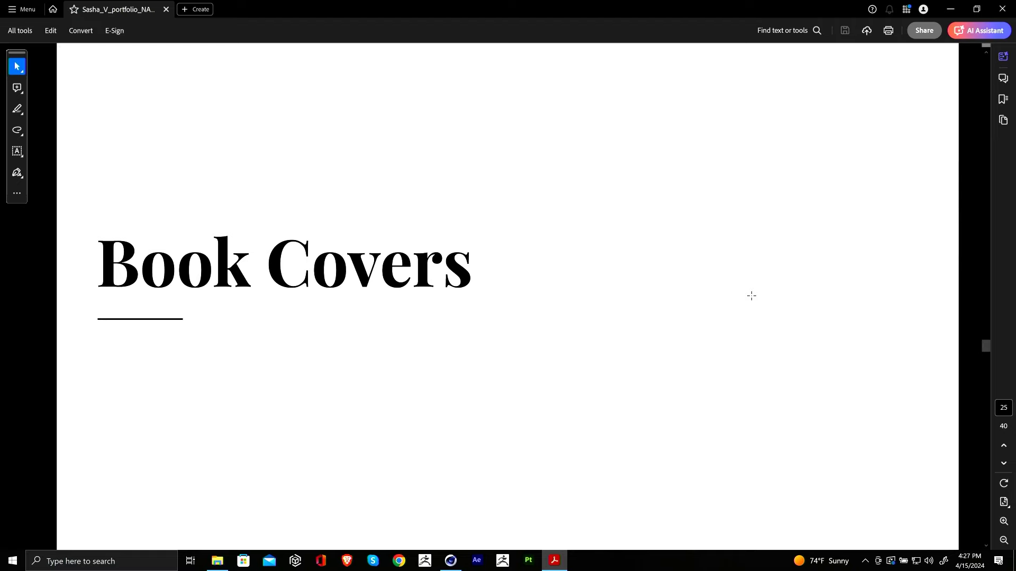
Step: Scroll from page 29 past the insect, sphere and floral artwork to page 34
scroll(752, 298, down, 2)
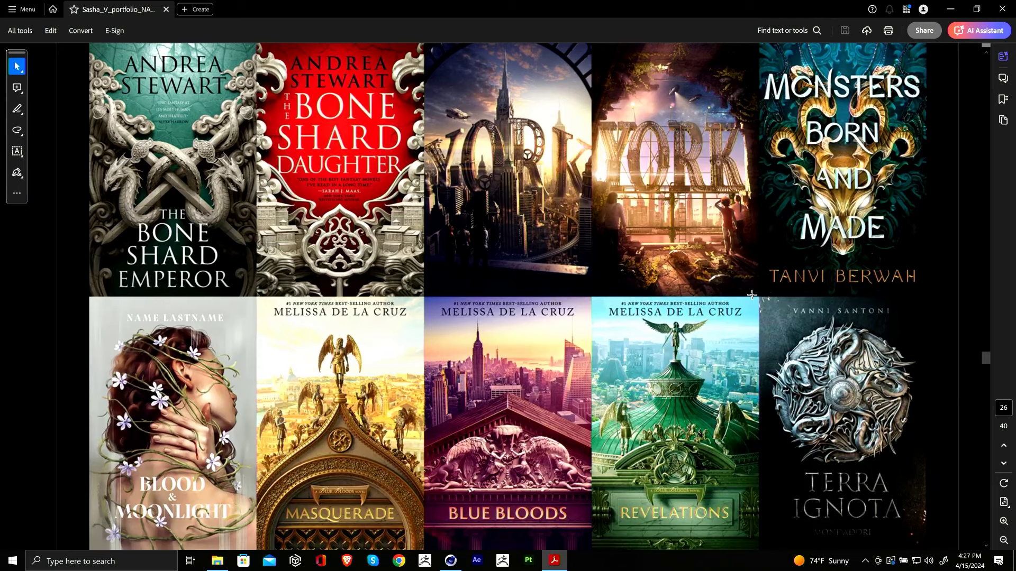
scroll(752, 295, down, 2)
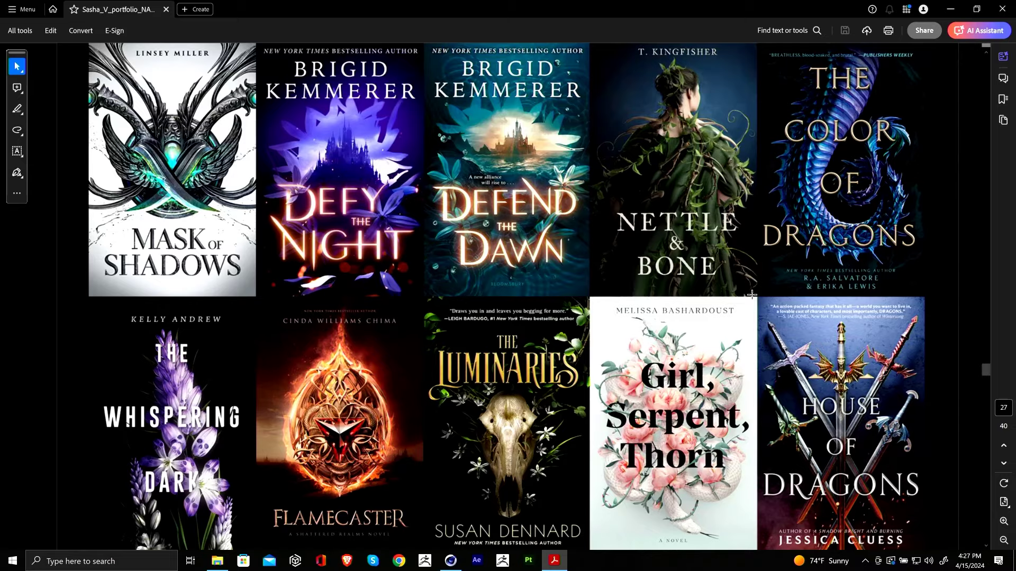
scroll(751, 294, down, 2)
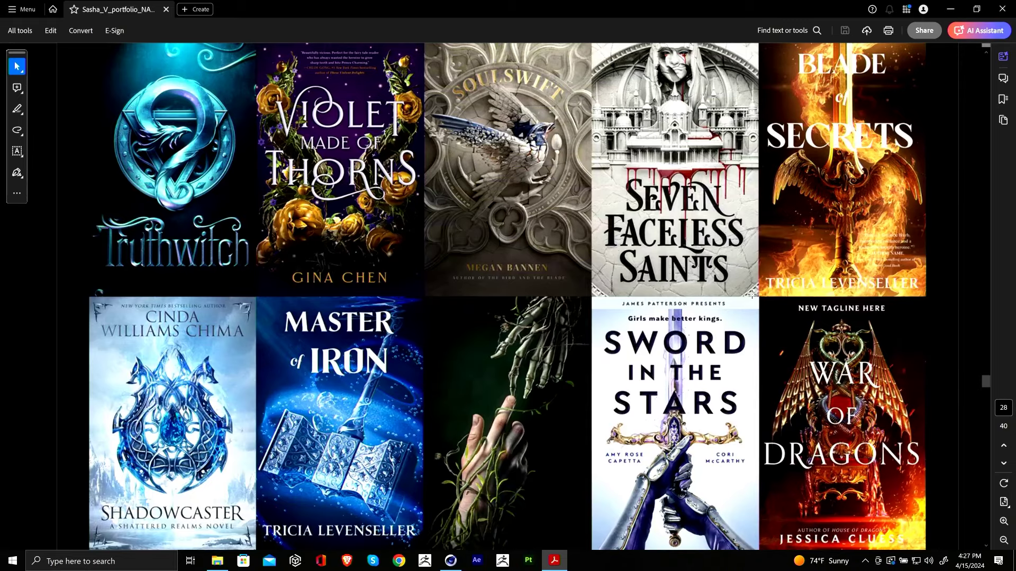
scroll(751, 295, down, 2)
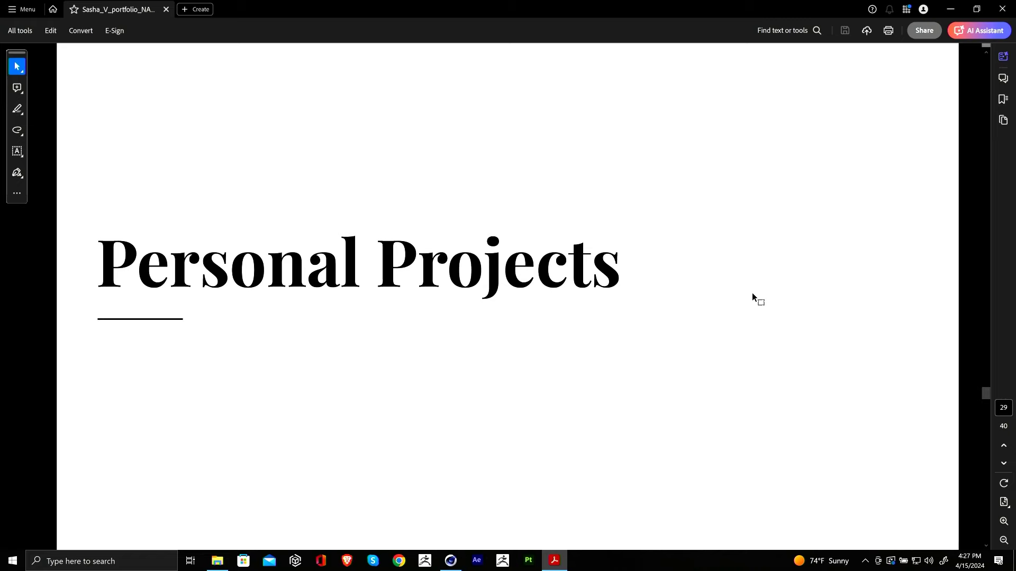
scroll(752, 296, down, 2)
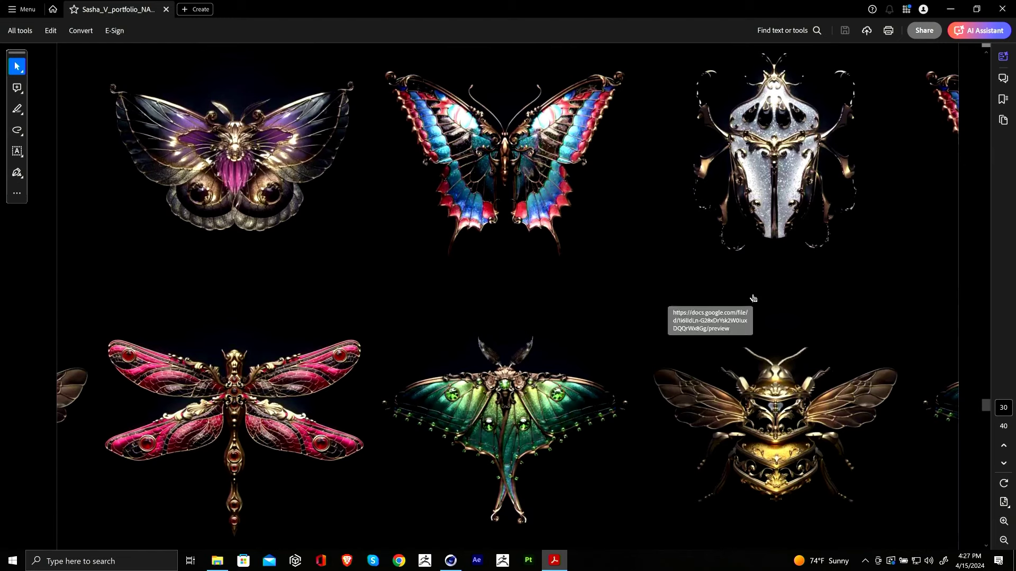
scroll(788, 286, down, 2)
scroll(786, 282, down, 2)
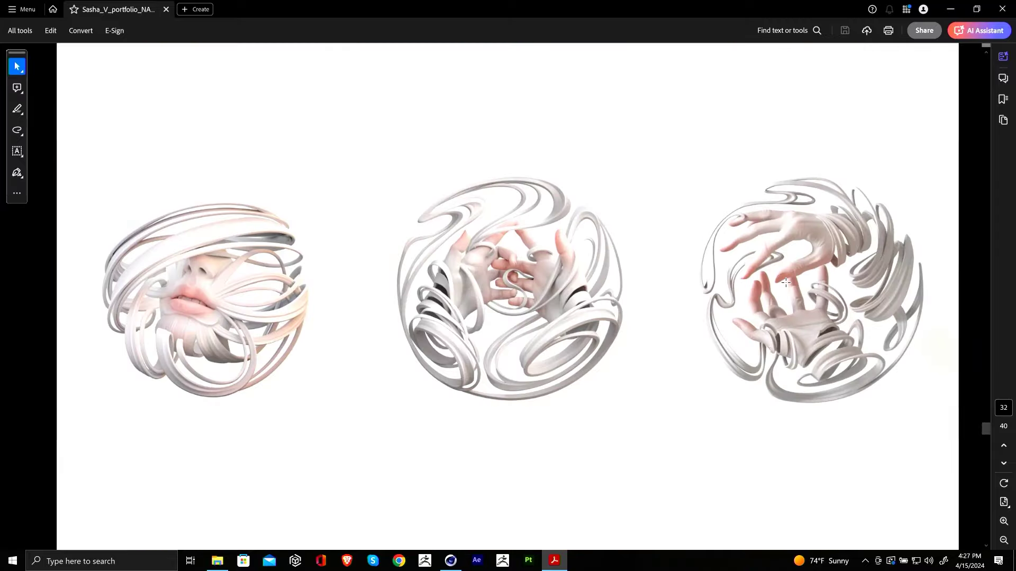
scroll(786, 282, down, 2)
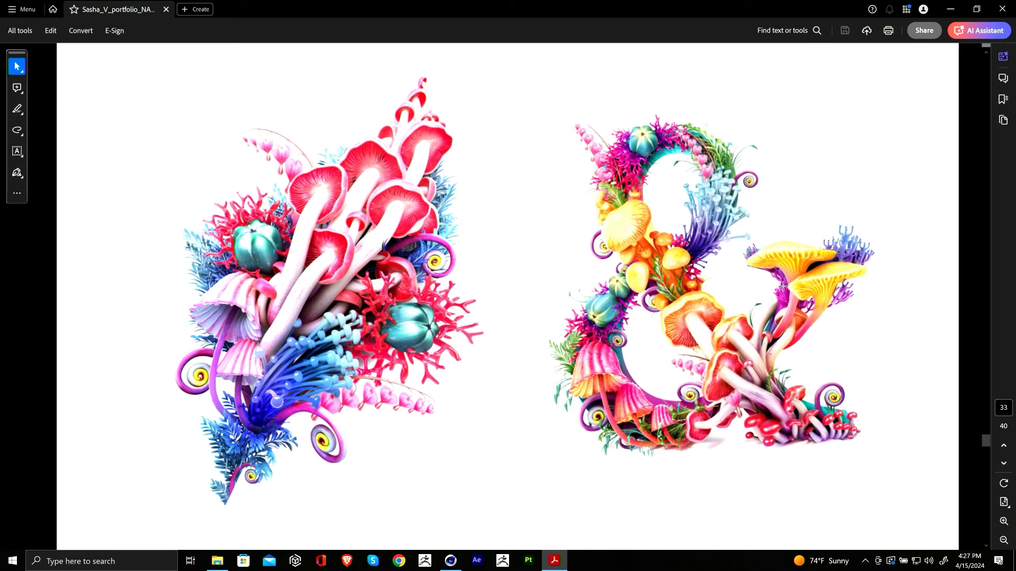
scroll(785, 286, down, 2)
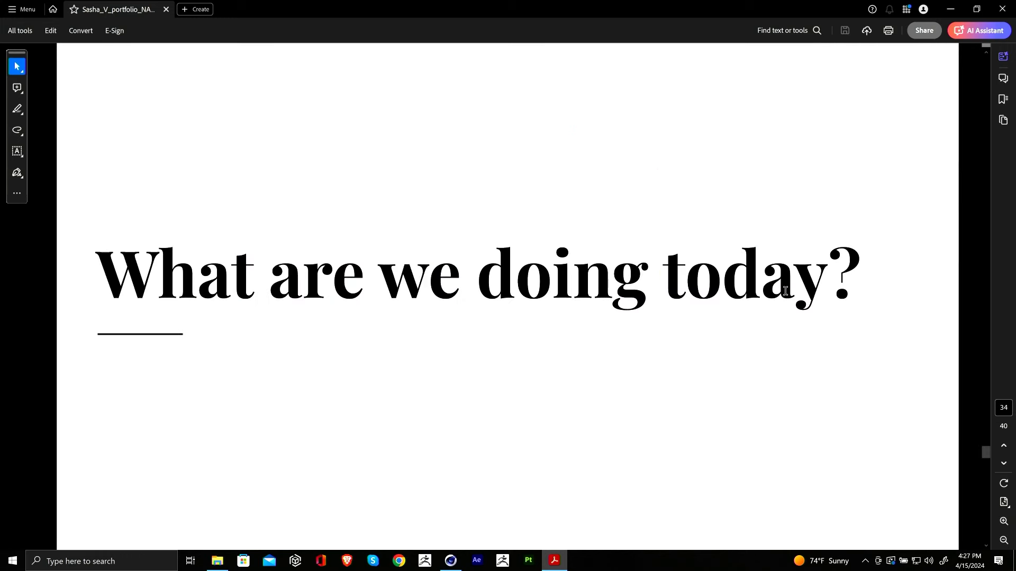
Step: Scroll past the C4D Pyro and icicle References pages to page 37, 'Frozen Roses in Cinema 4D'
scroll(767, 299, down, 2)
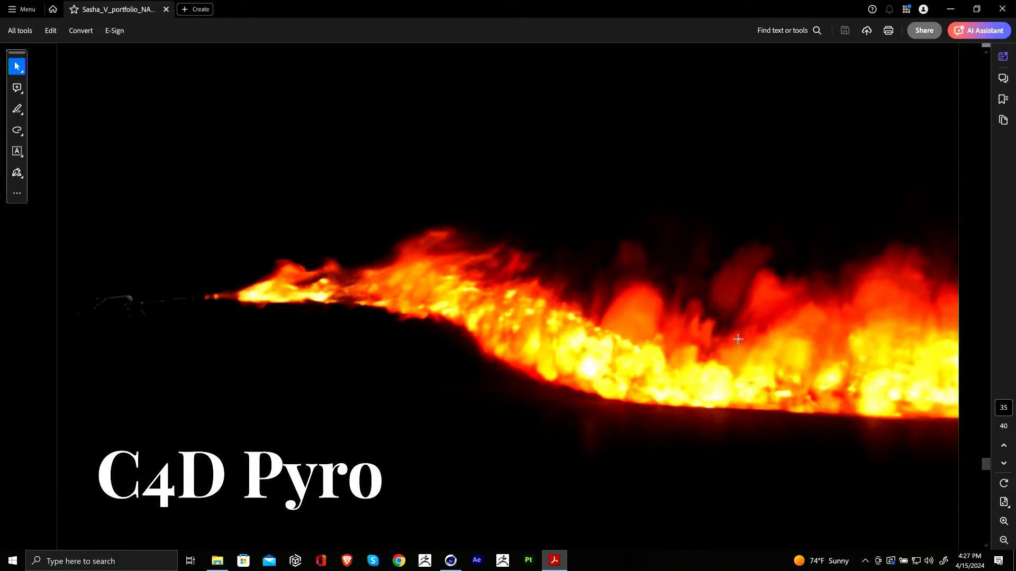
scroll(739, 339, down, 2)
scroll(740, 340, up, 2)
scroll(750, 204, down, 2)
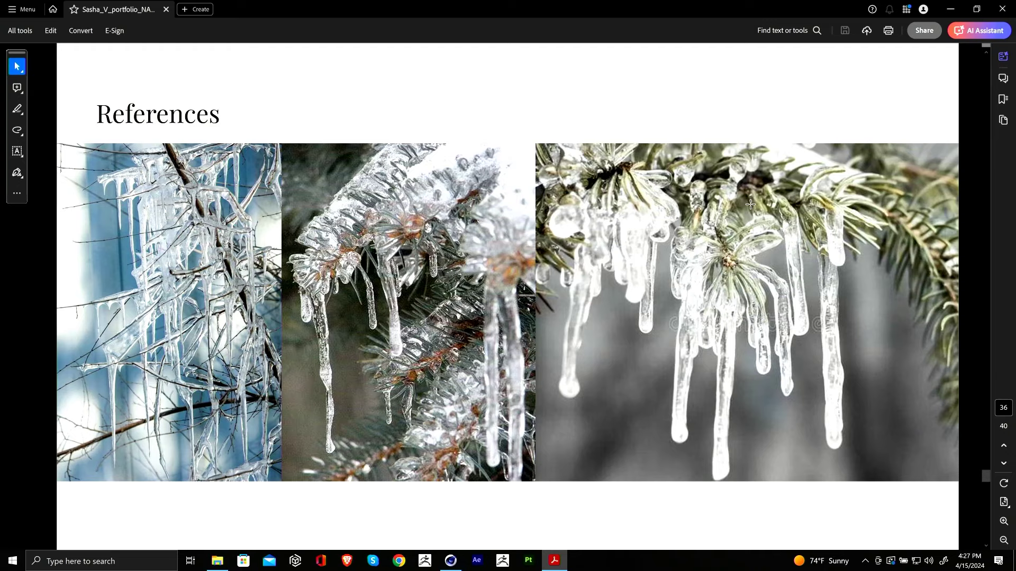
scroll(747, 206, down, 1)
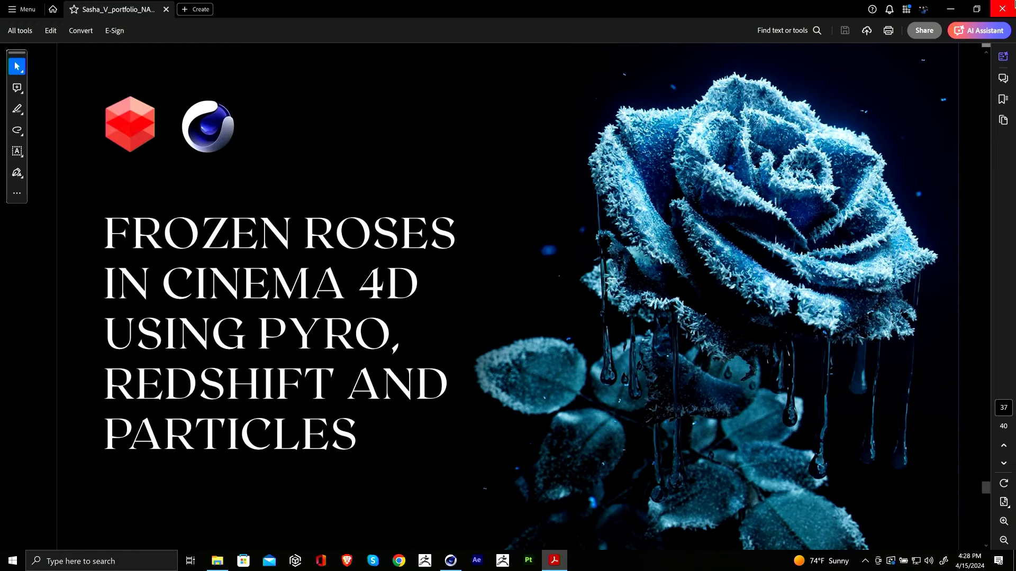
Step: Close the PDF and play Burning_roses_01.mp4 from the Final_Files Examples folder
click(1002, 8)
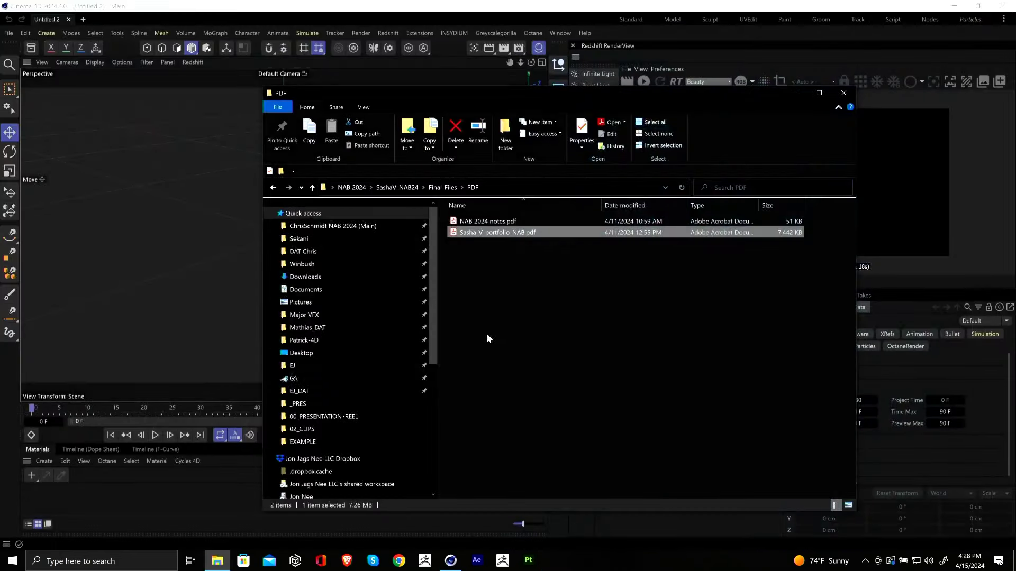
click(451, 188)
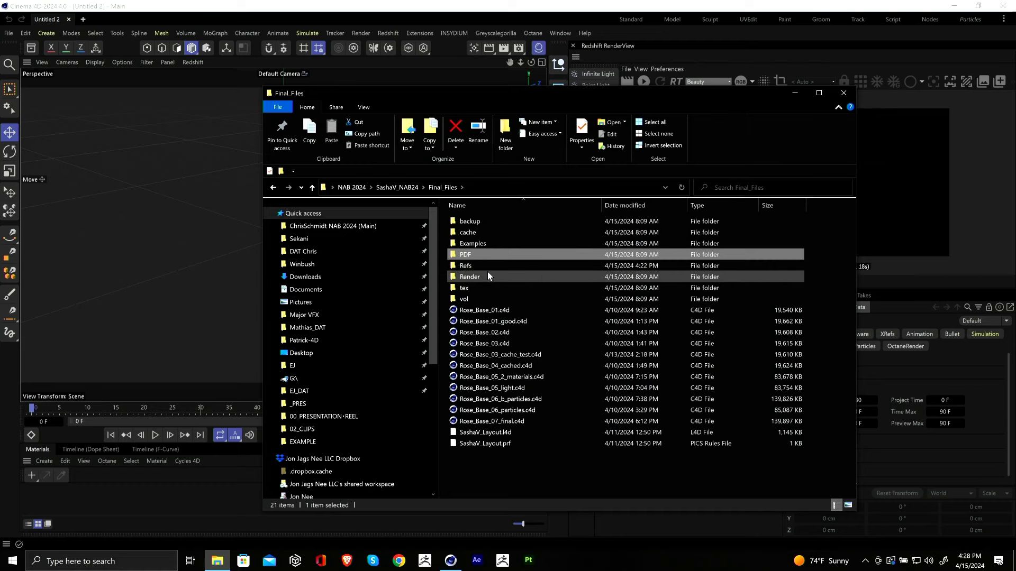
click(484, 243)
double_click(484, 243)
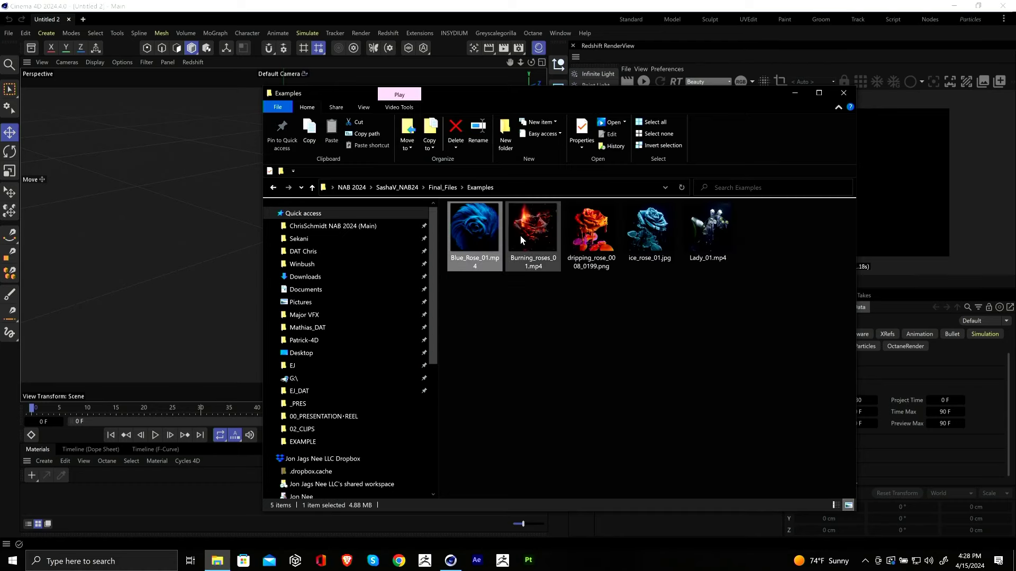
double_click(542, 230)
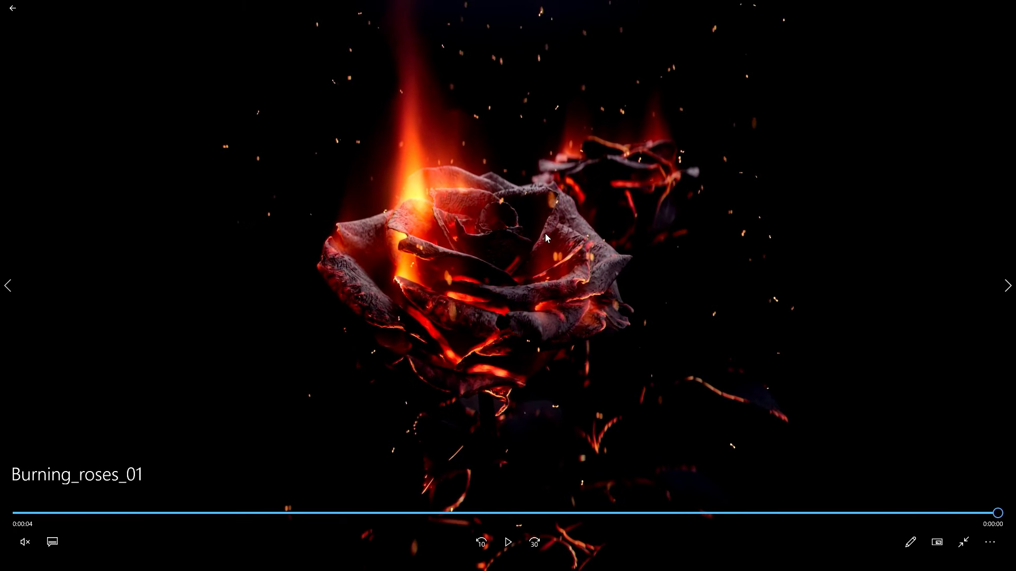
click(510, 546)
Step: Close the player and drag Rose_Base_01.c4d from Final_Files into the Cinema 4D viewport
click(1003, 6)
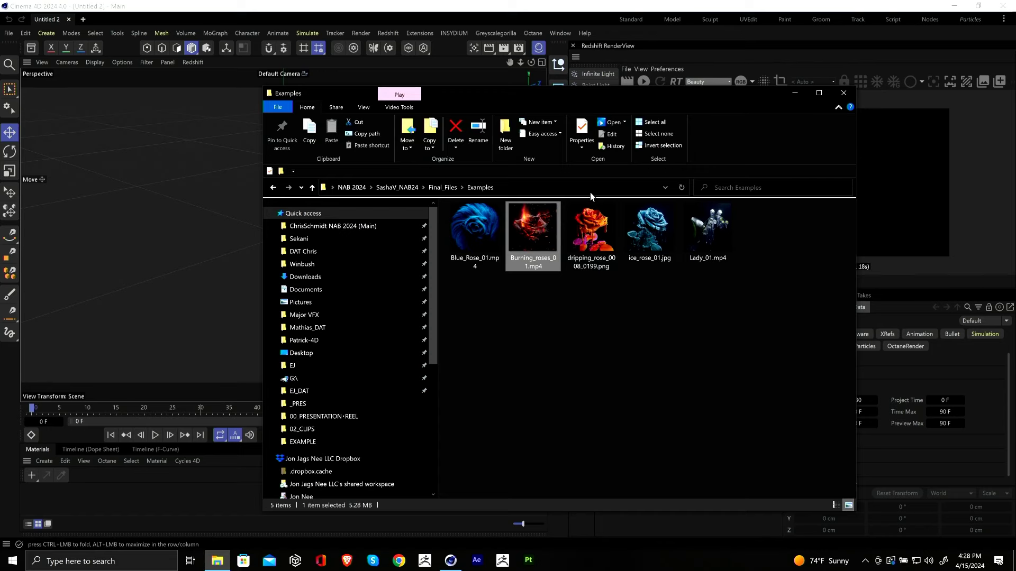
drag(591, 110, 627, 328)
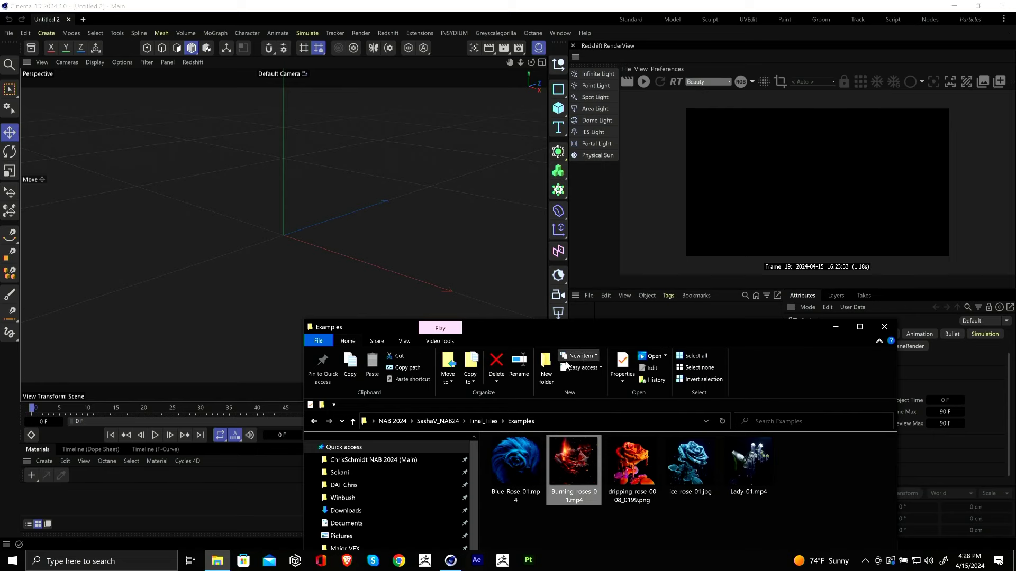
drag(572, 332, 610, 169)
click(521, 258)
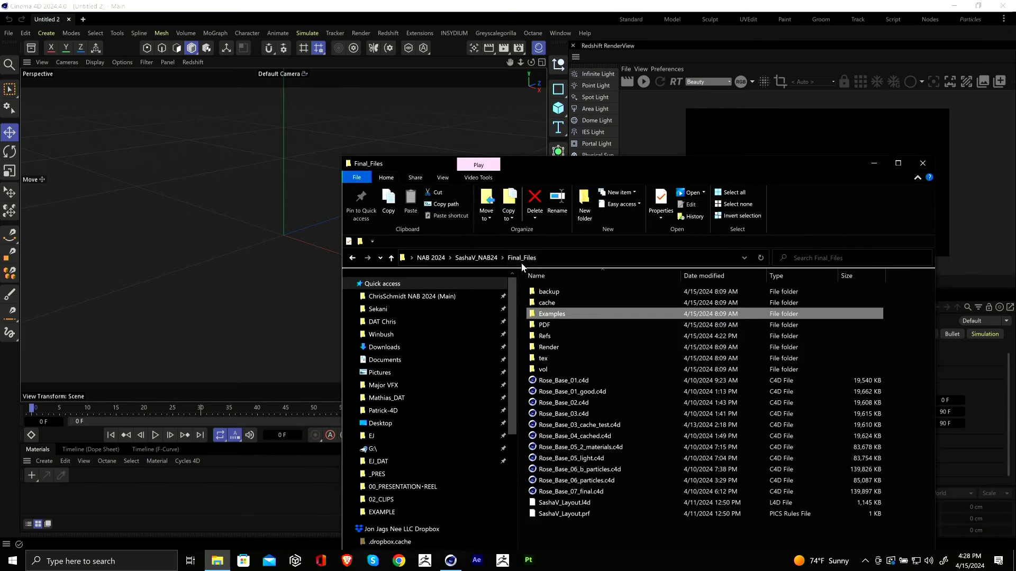
drag(556, 380, 296, 347)
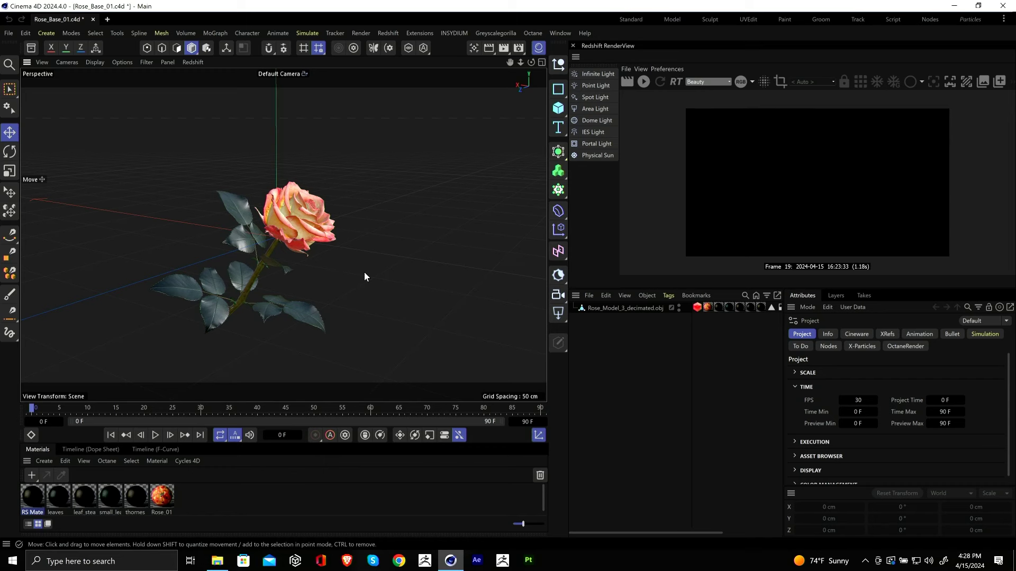
Step: Preview the rose with a Redshift IPR render, then stop it and orbit slightly
click(645, 81)
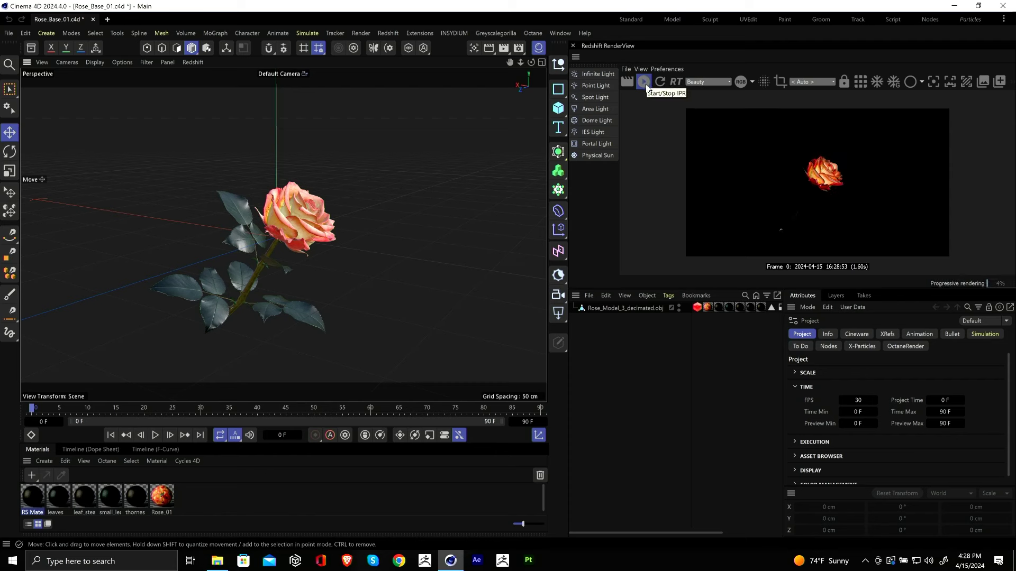
click(644, 83)
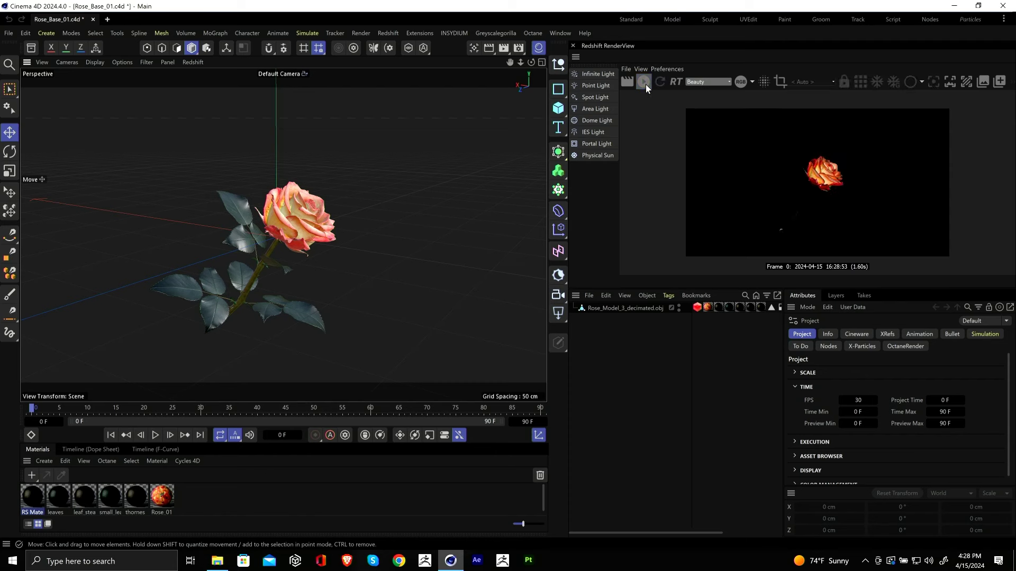
alt+drag(367, 208, 328, 228)
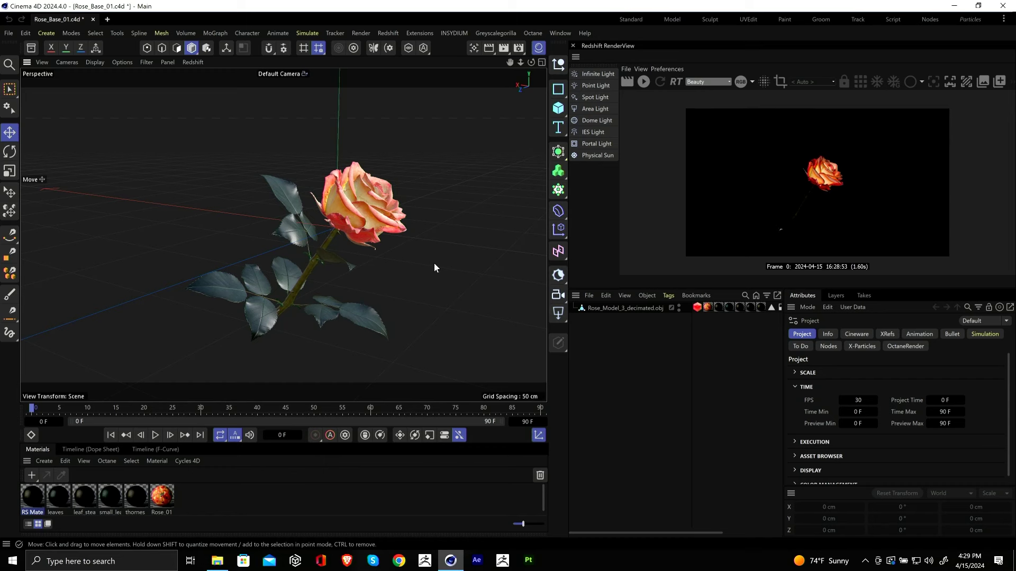
Step: Set the render output height to 1280 with Lock Ratio on for a 1280 × 1280 frame
click(519, 48)
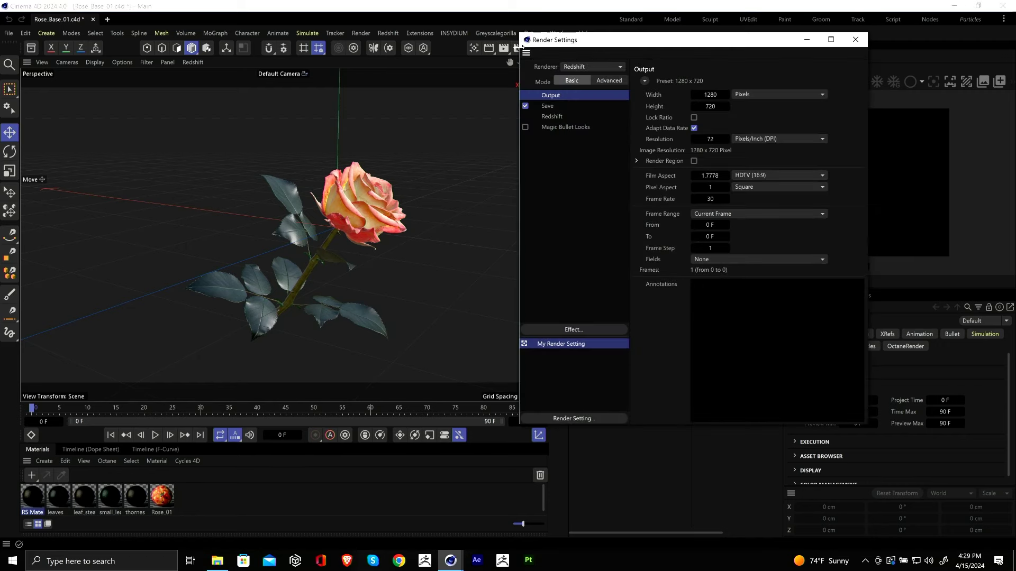
drag(626, 37, 584, 94)
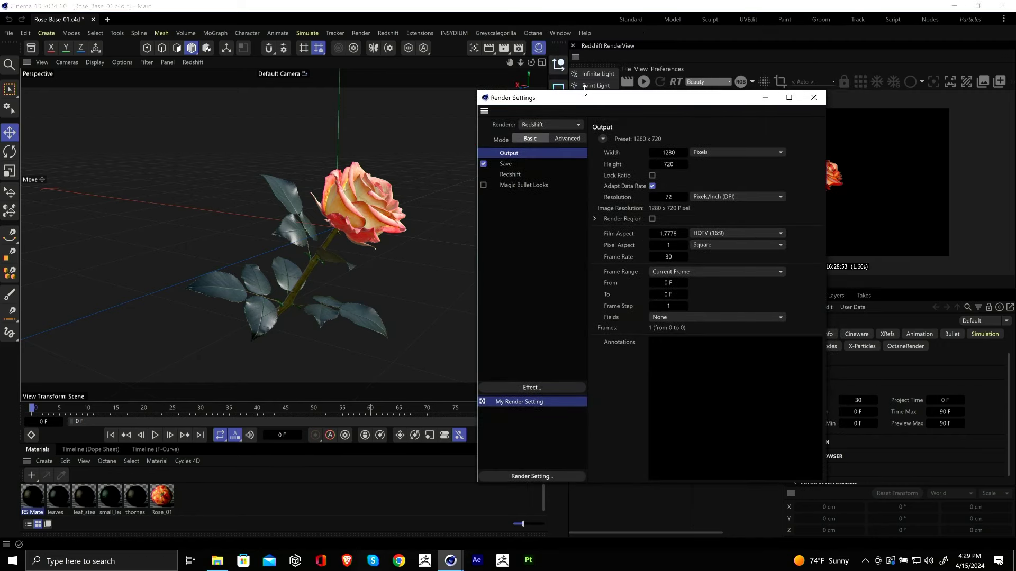
click(669, 164)
text(1280)
click(653, 176)
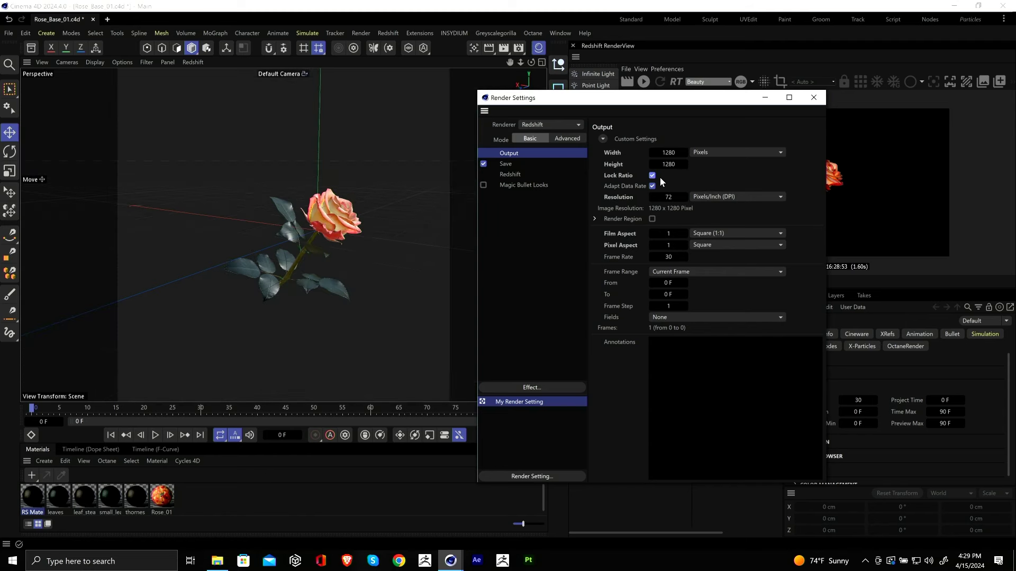
click(814, 98)
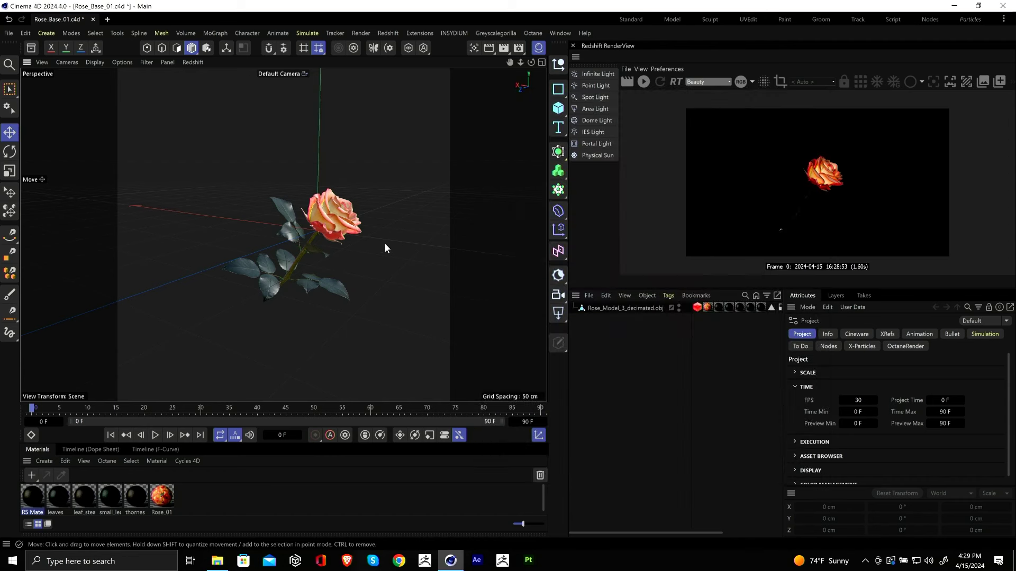
Step: Add an RS Camera and dolly, orbit and pan so the rose sits larger and higher
click(558, 295)
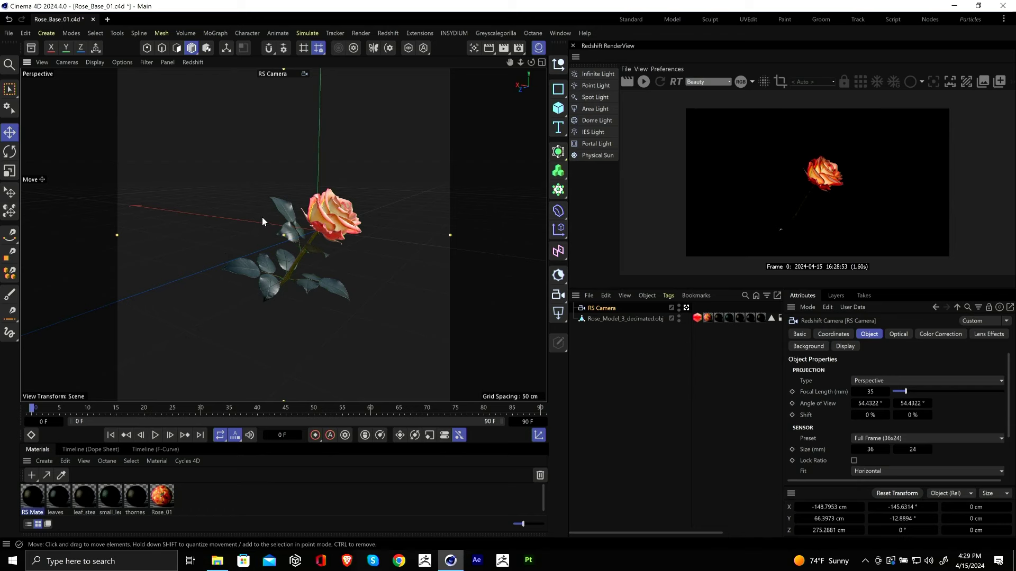
scroll(281, 221, up, 4)
scroll(281, 221, down, 4)
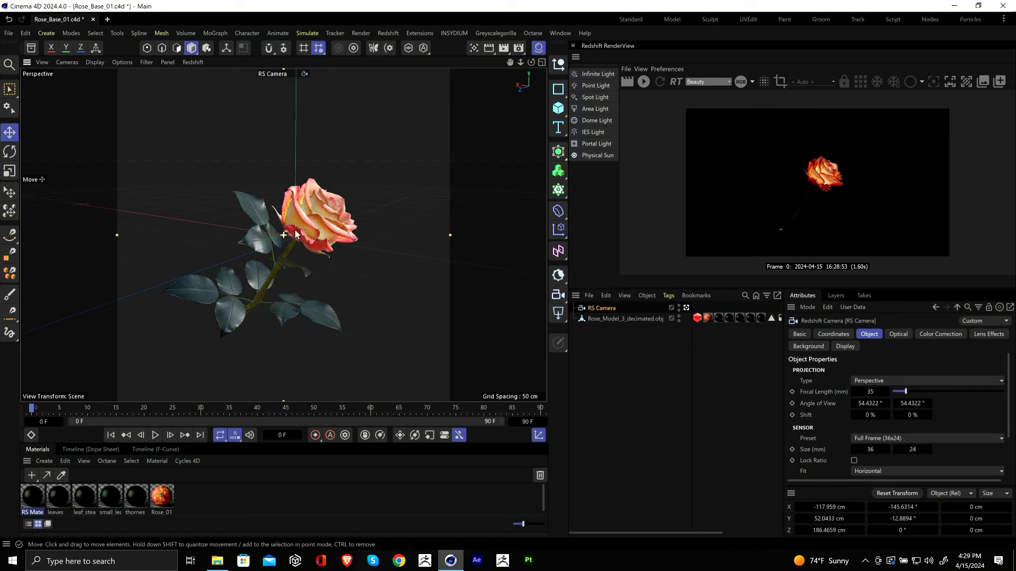
alt+drag(317, 232, 328, 252)
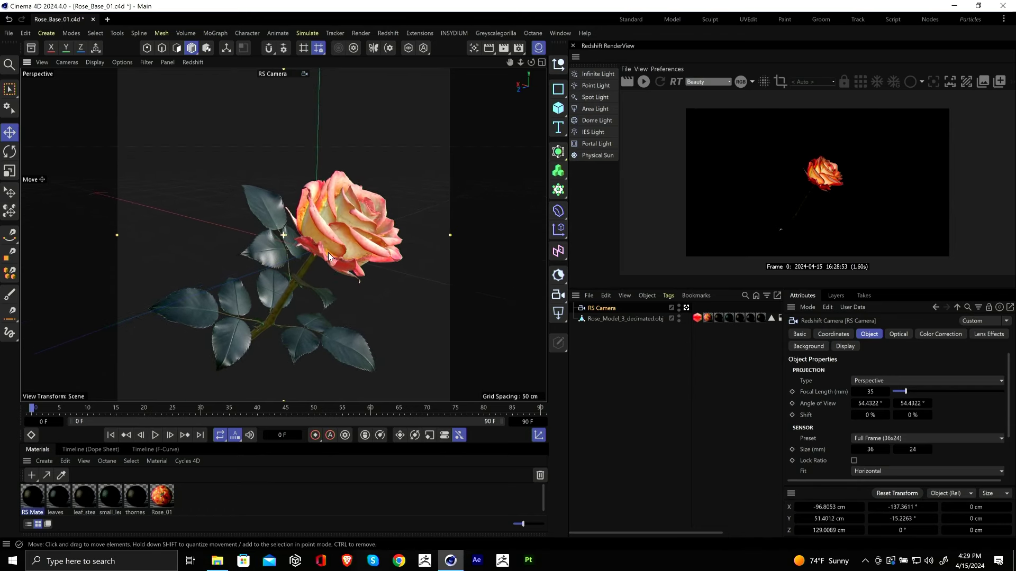
scroll(334, 252, up, 3)
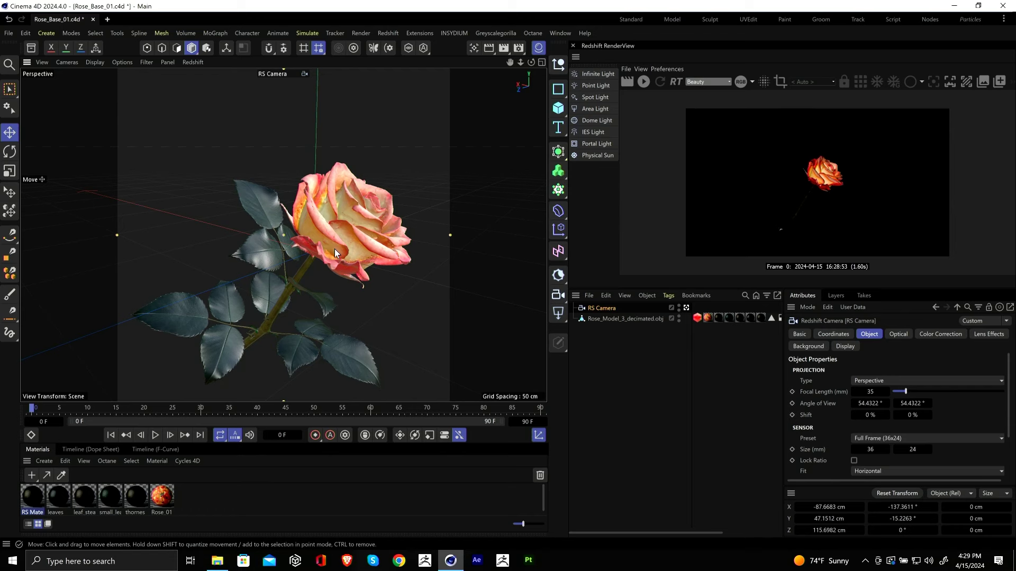
alt+middle_drag(335, 248, 328, 216)
scroll(341, 215, up, 2)
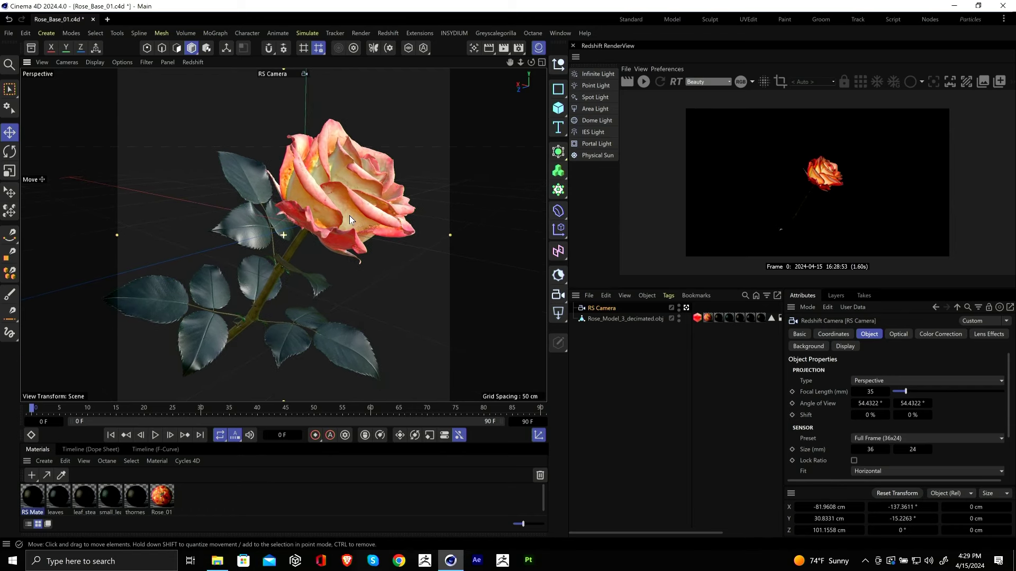
Step: Set the camera focal length to 50 mm and reframe with the rose slightly right
click(870, 392)
text(50)
key(Return)
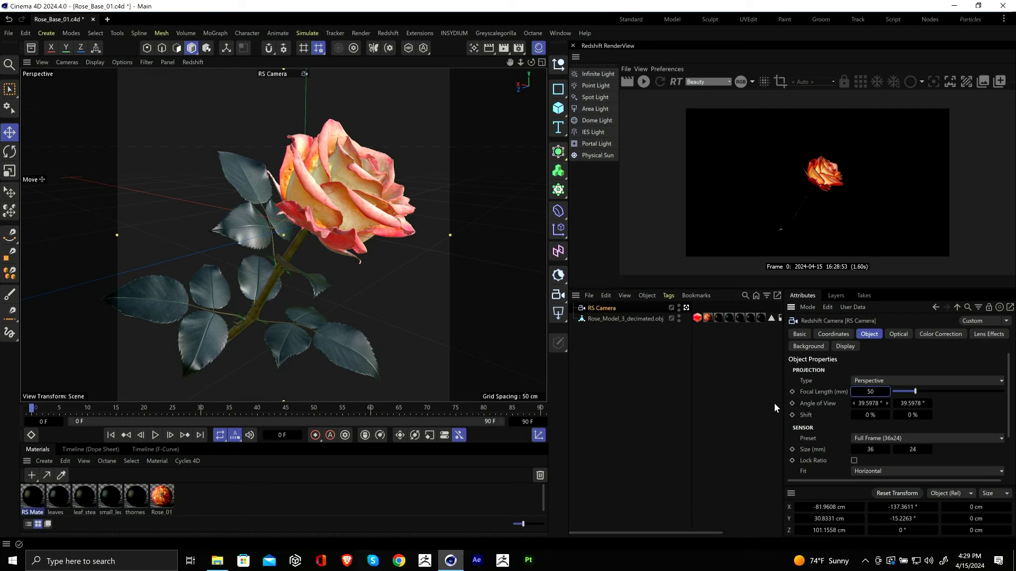
scroll(341, 207, down, 1)
scroll(323, 208, down, 2)
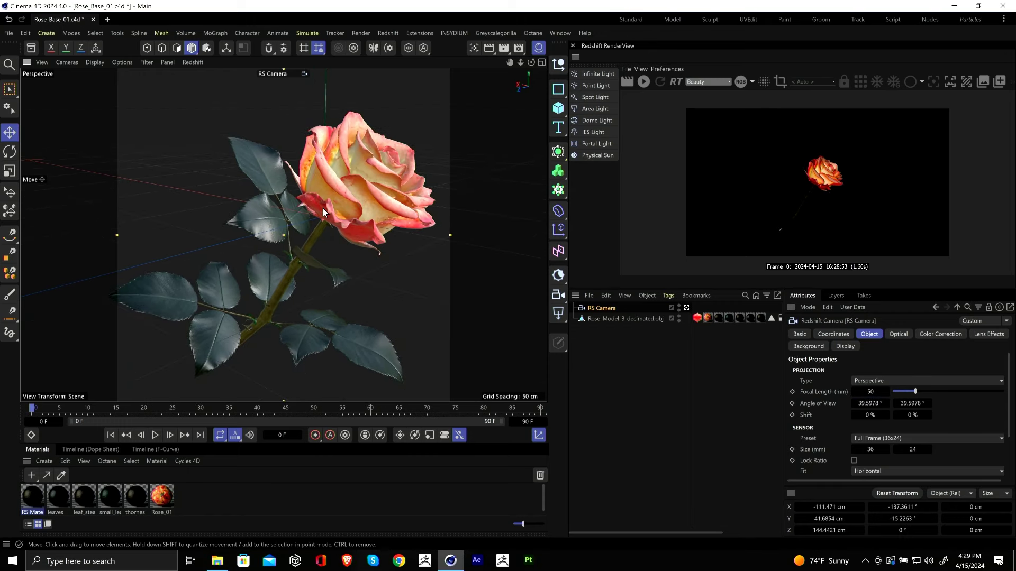
mouse_move(322, 208)
alt+mouse_down()
mouse_move(344, 214)
mouse_move(332, 223)
alt+mouse_up()
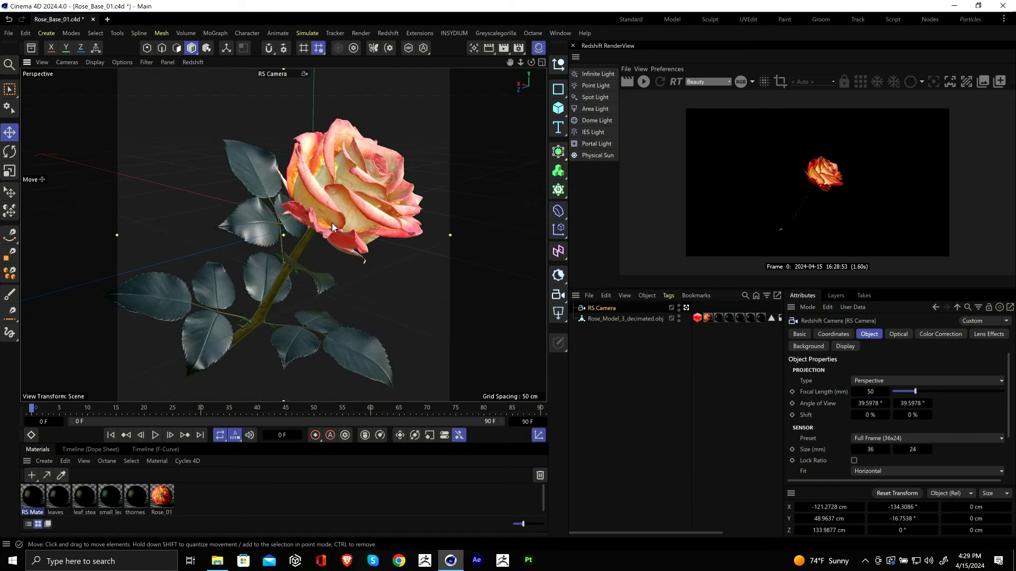
alt+middle_drag(331, 223, 342, 227)
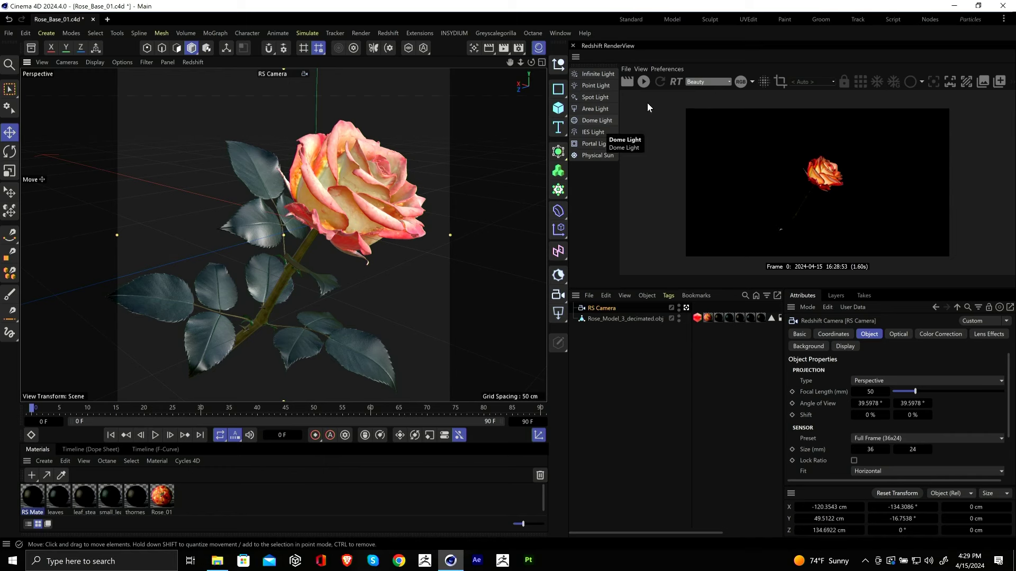
Step: Add a Plane and parent it under the RS Camera in the Object Manager
click(559, 107)
click(601, 148)
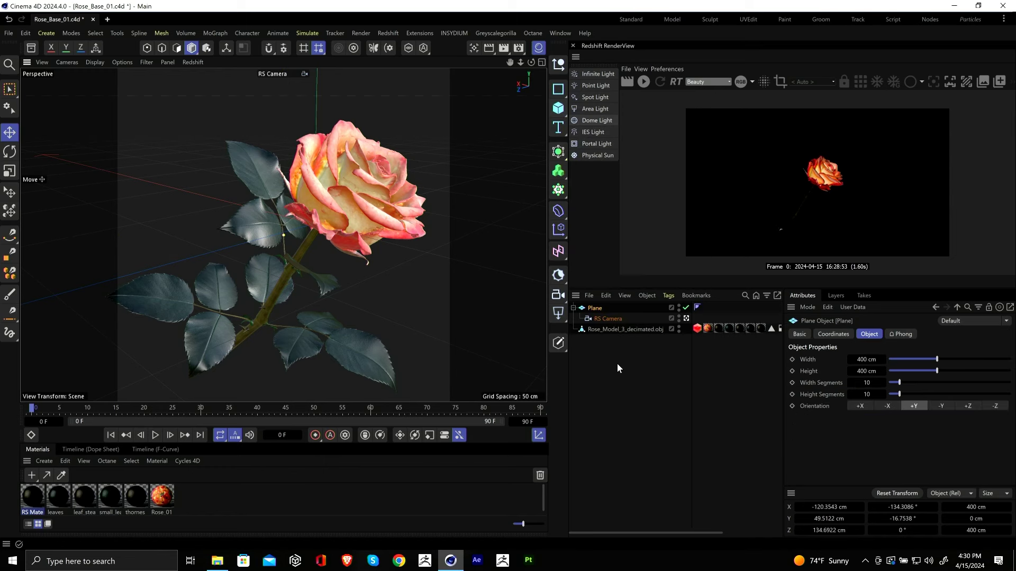
mouse_move(599, 322)
mouse_down()
mouse_move(603, 306)
mouse_move(590, 308)
mouse_up()
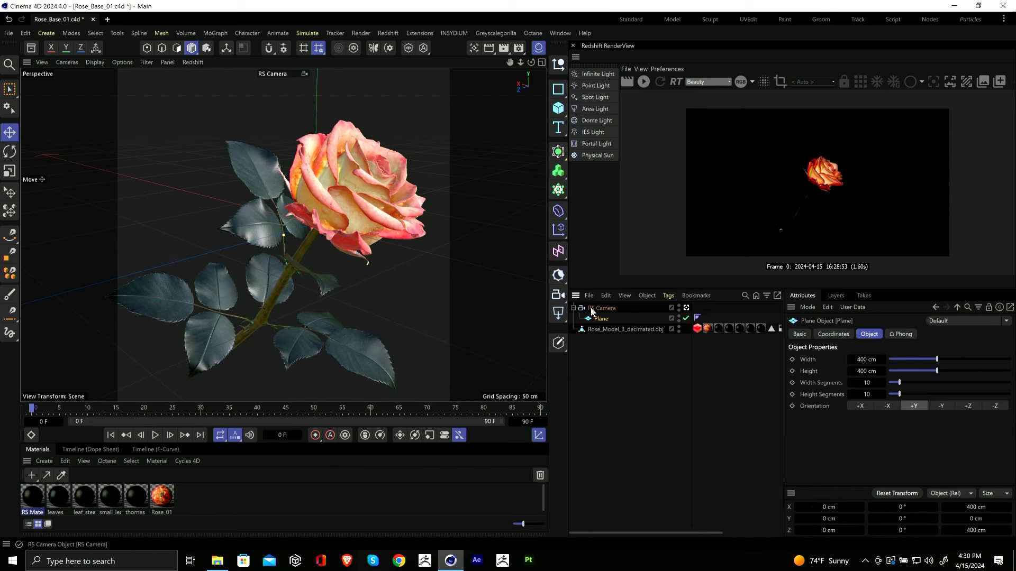
click(687, 318)
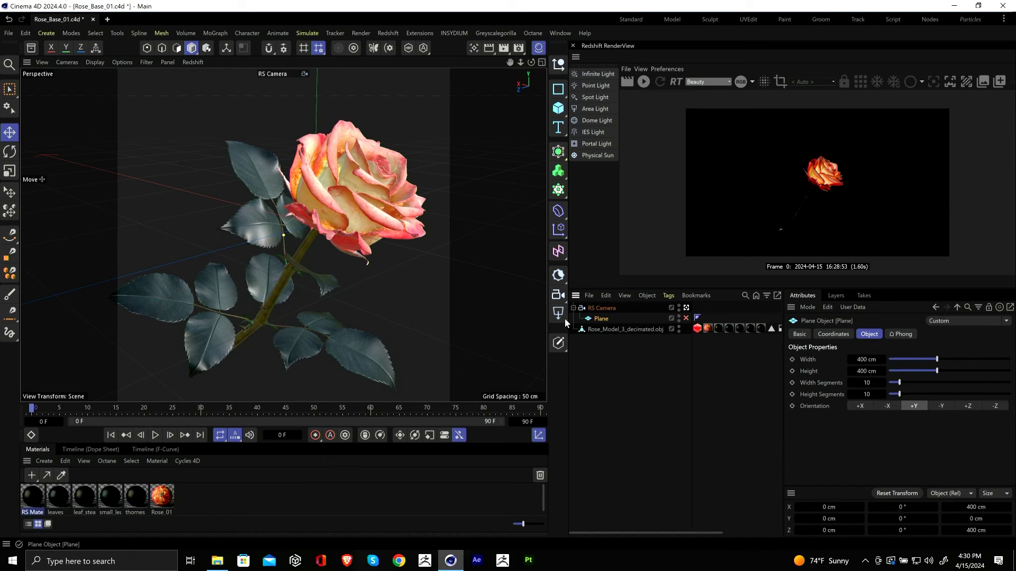
click(686, 318)
Step: Push the plane back to about 498 cm on Z and rotate it upright about 95°
alt+drag(519, 307, 439, 265)
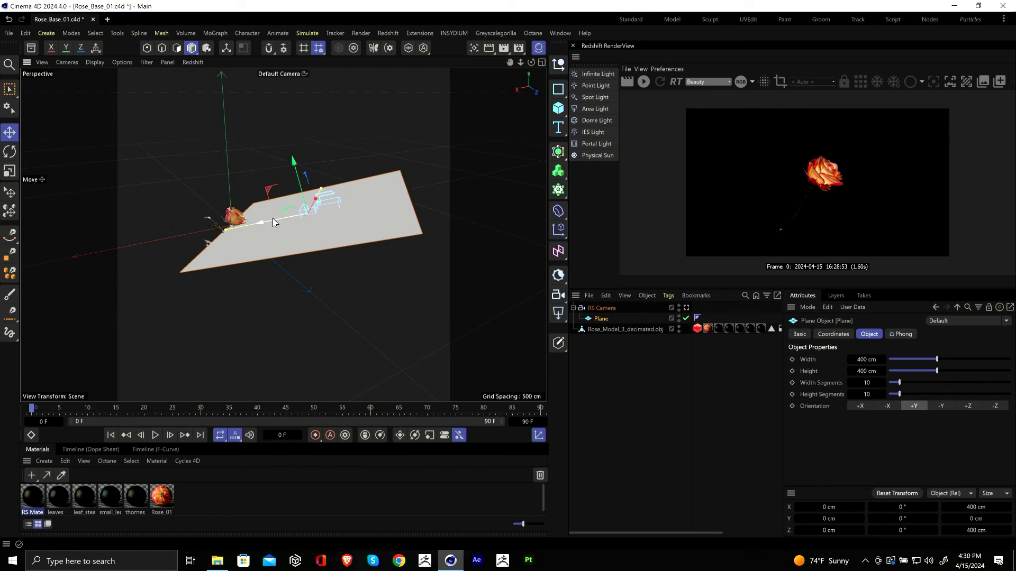
drag(272, 218, 97, 252)
alt+drag(182, 248, 297, 274)
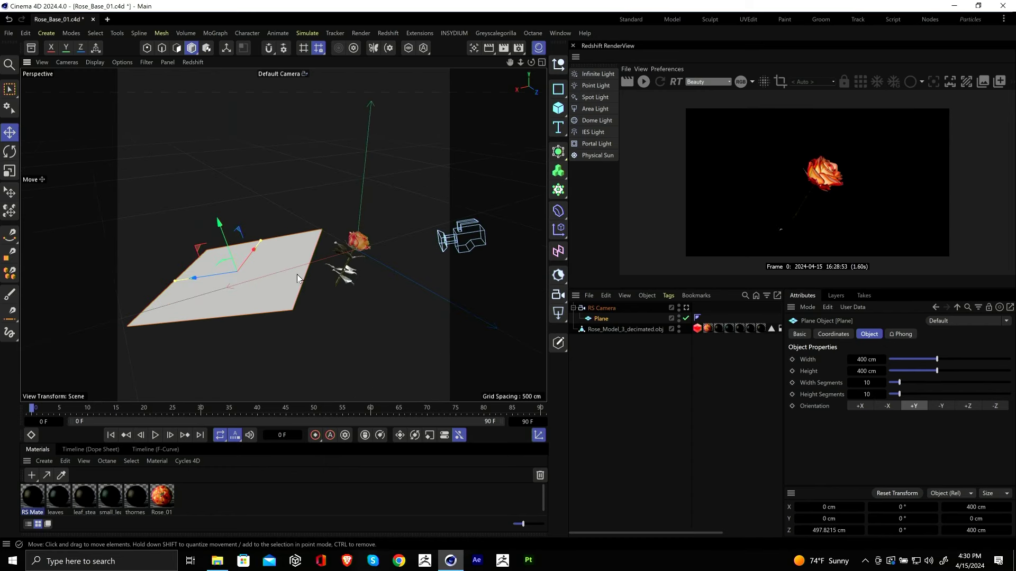
key(r)
drag(249, 247, 294, 301)
Step: Look through the RS Camera and orbit around the rose, then revert to the earlier framing
click(686, 308)
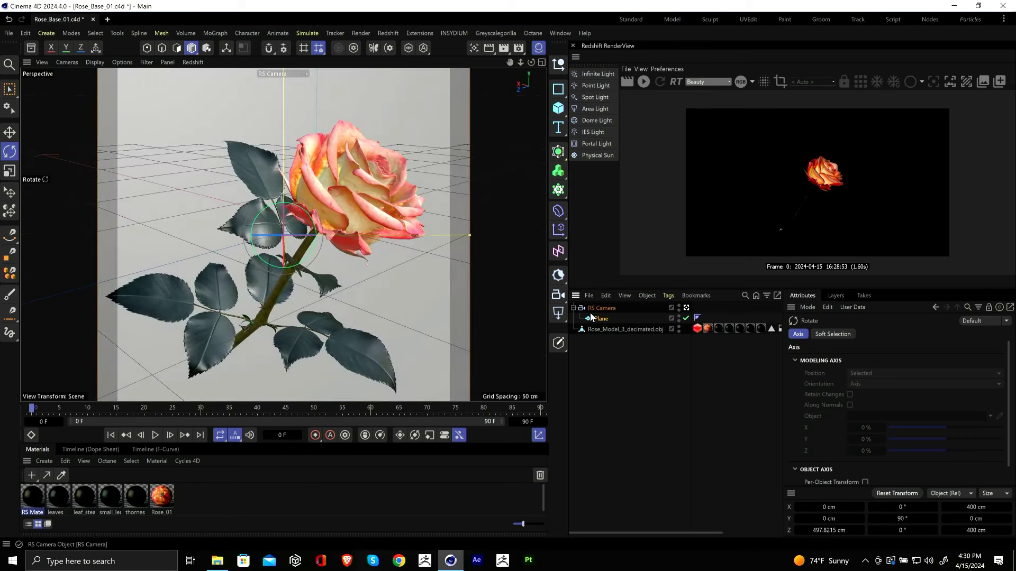
alt+drag(349, 252, 288, 282)
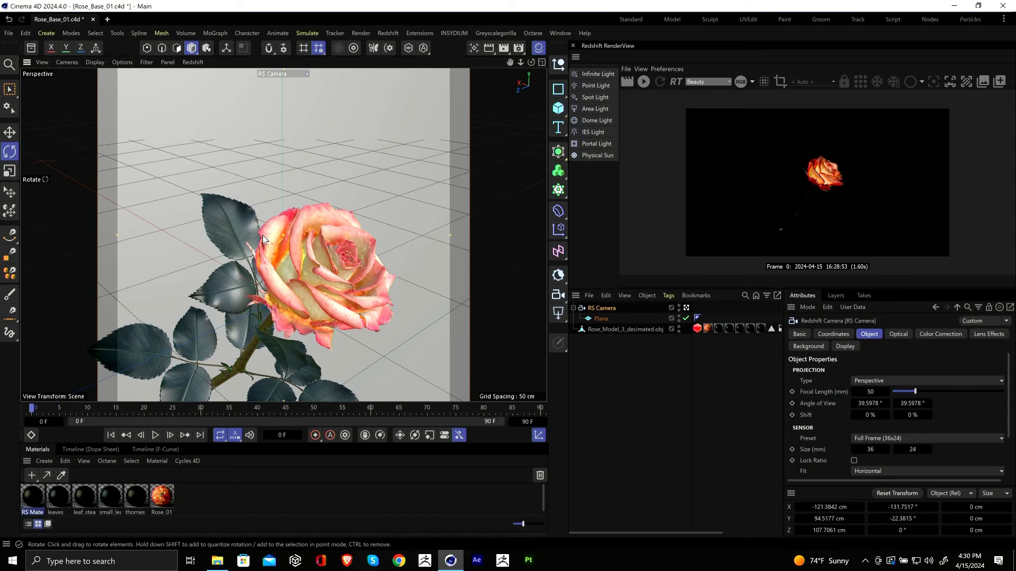
alt+drag(262, 234, 476, 254)
key(ctrl+shift+z)
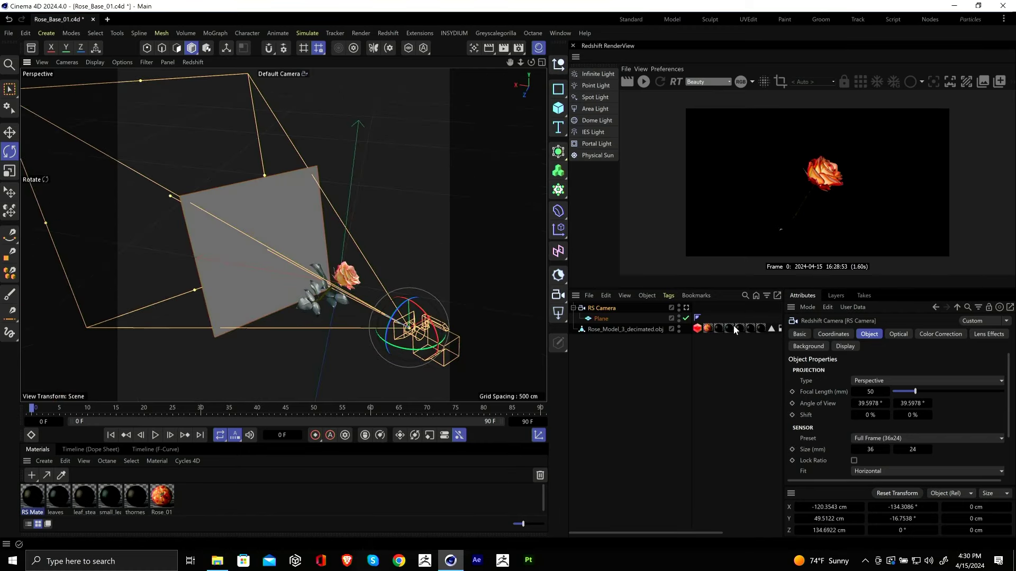
Step: Render the RS Camera view in the Redshift IPR with Clay shading, then deselect everything
click(687, 308)
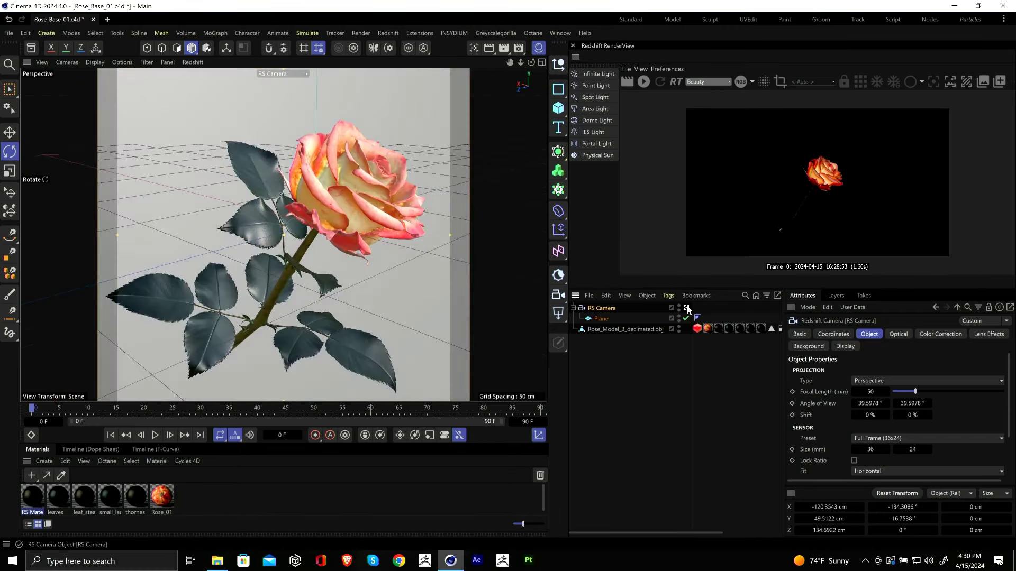
click(644, 82)
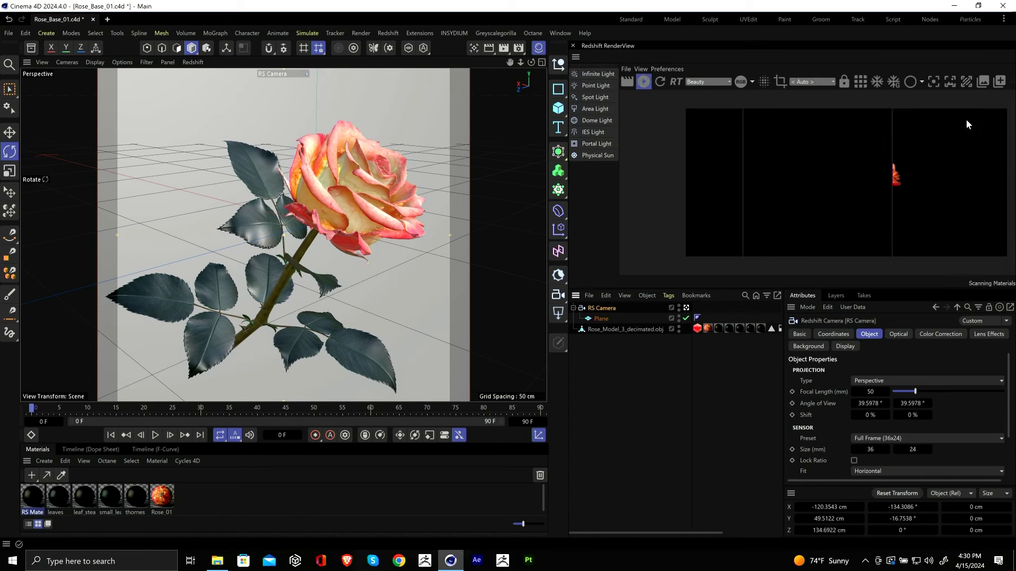
click(906, 81)
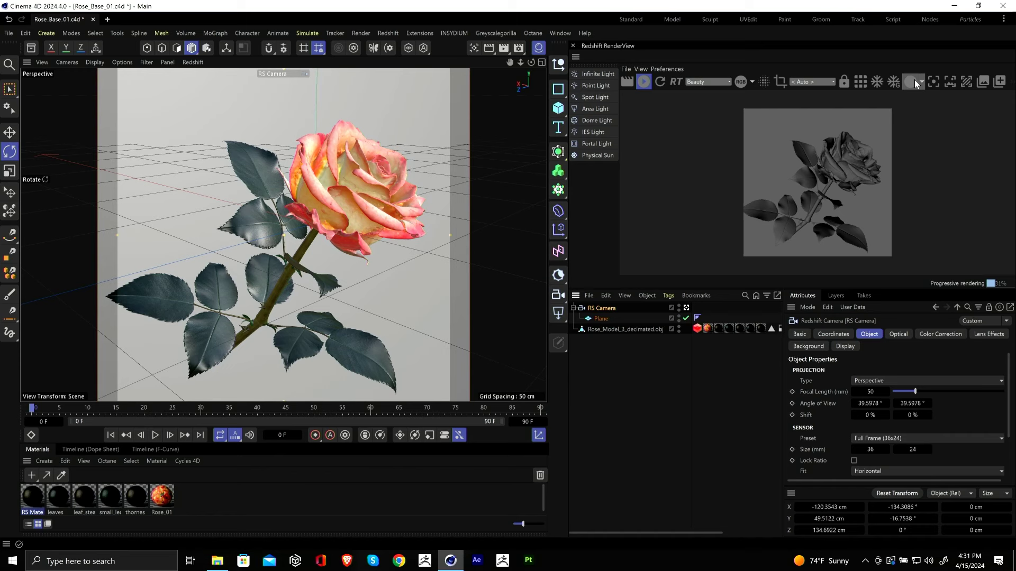
click(479, 242)
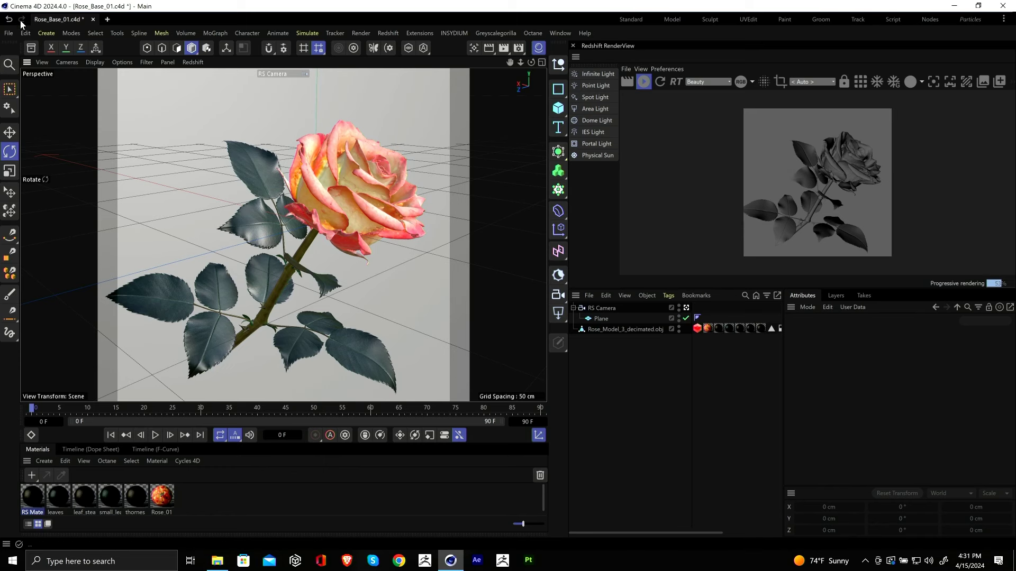
Step: Add an RS Dome Light, briefly browsing the Asset Browser's HDRIs folder
click(598, 121)
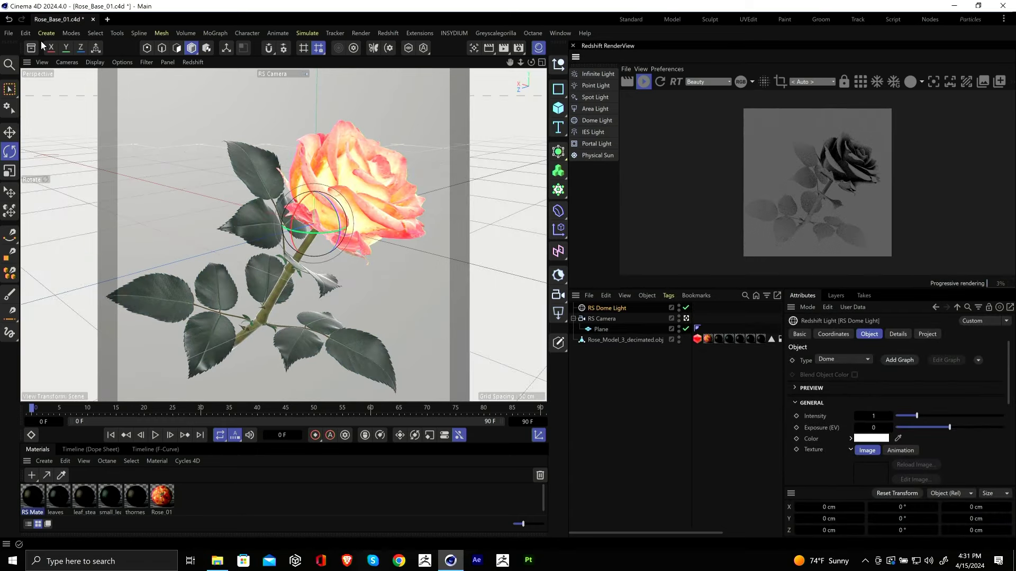
click(32, 47)
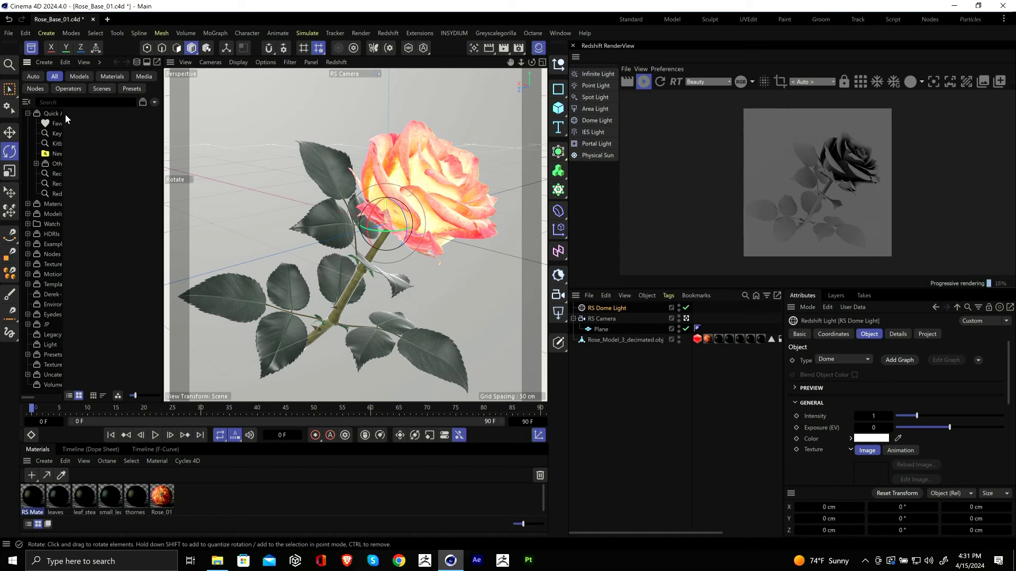
click(27, 234)
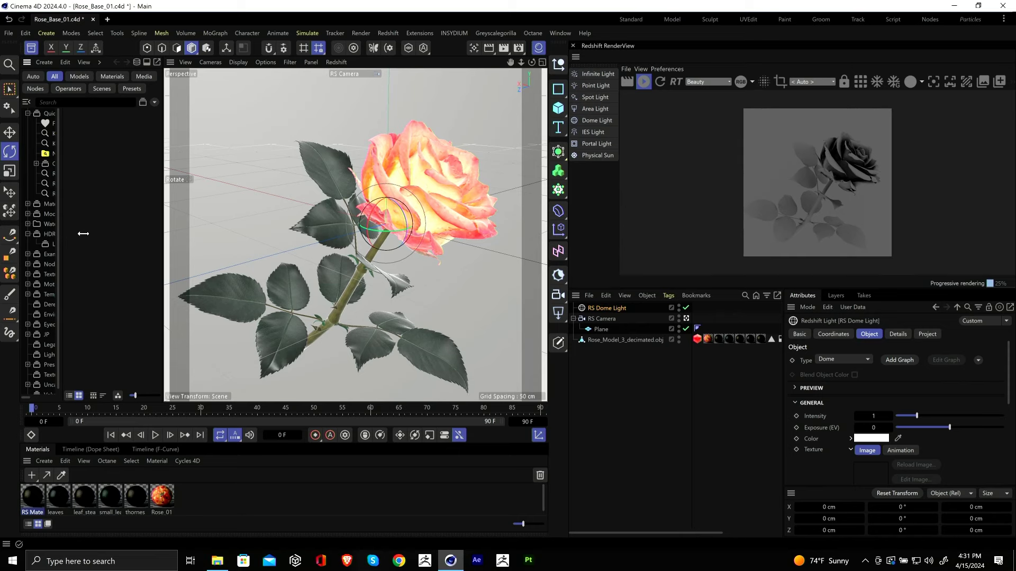
click(31, 47)
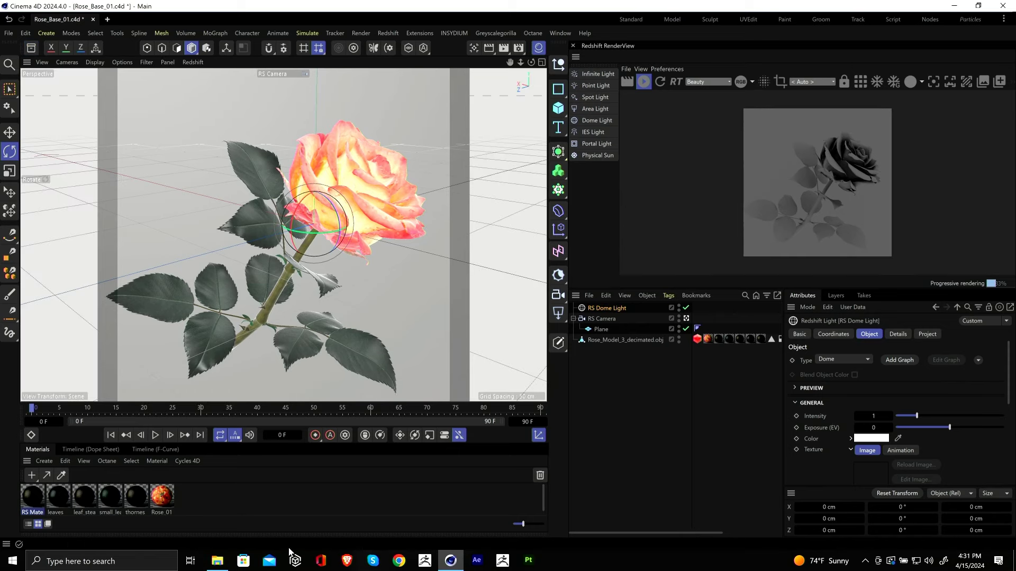
Step: Drag studio_small_05_4k.exr from the project's tex folder onto the Dome Light's Texture Path field
click(217, 561)
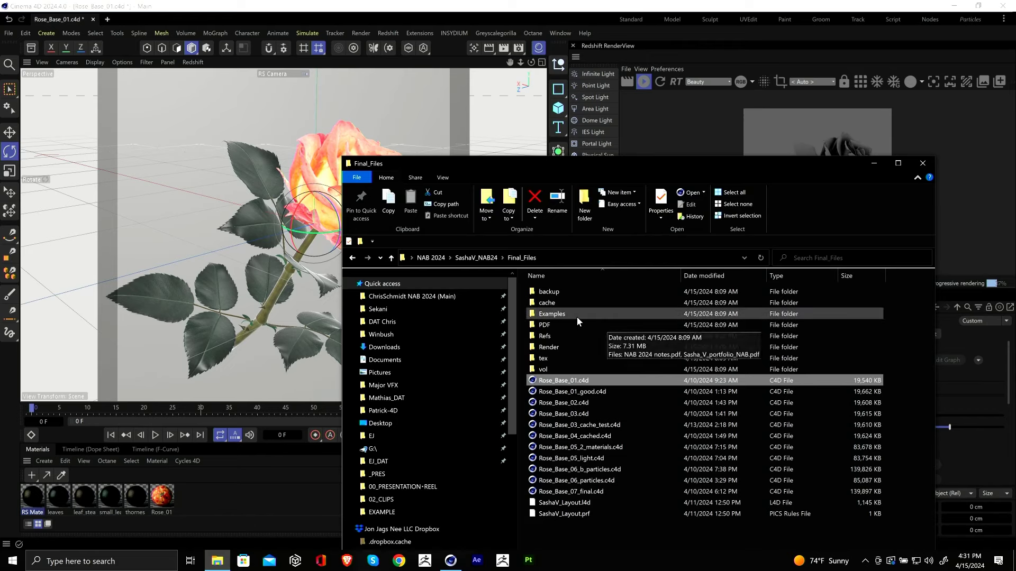
double_click(555, 356)
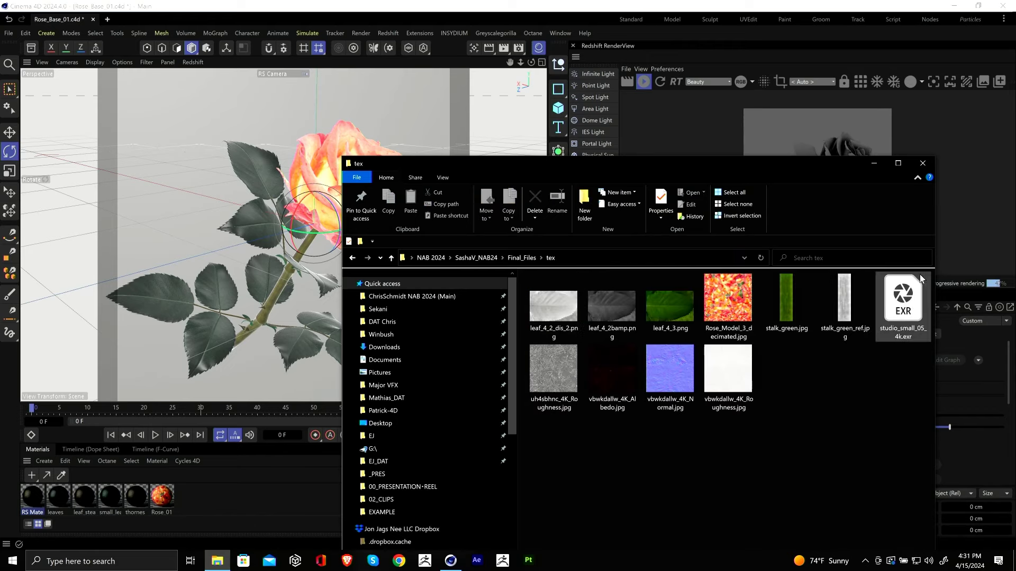
drag(809, 171, 264, 180)
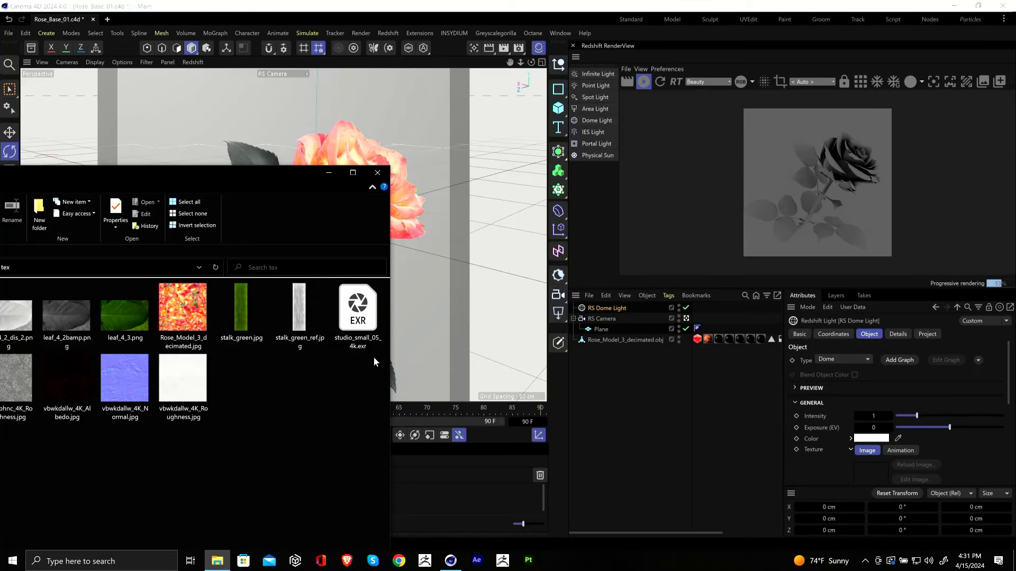
click(622, 310)
scroll(803, 428, down, 3)
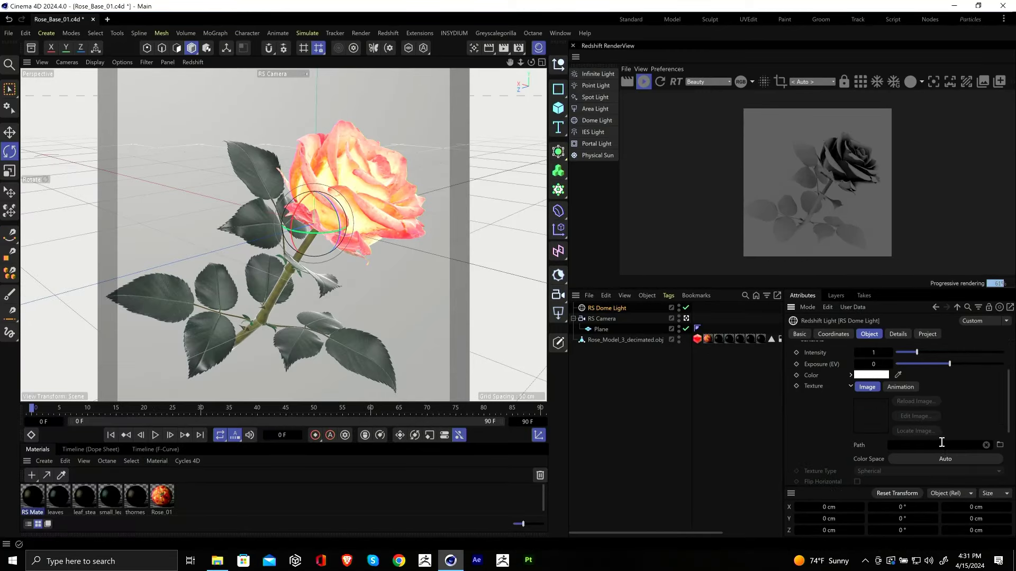
click(218, 561)
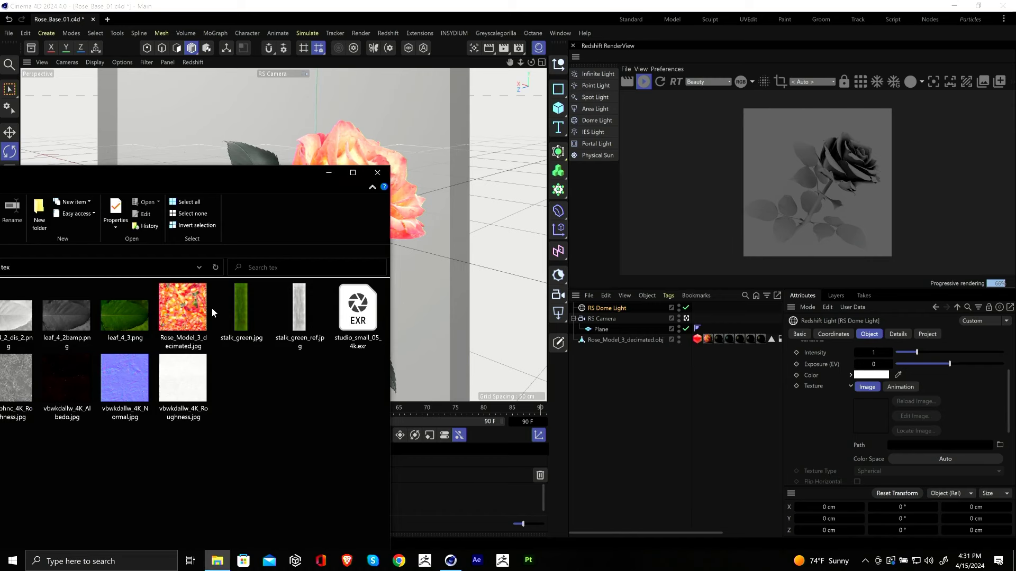
drag(358, 312, 945, 446)
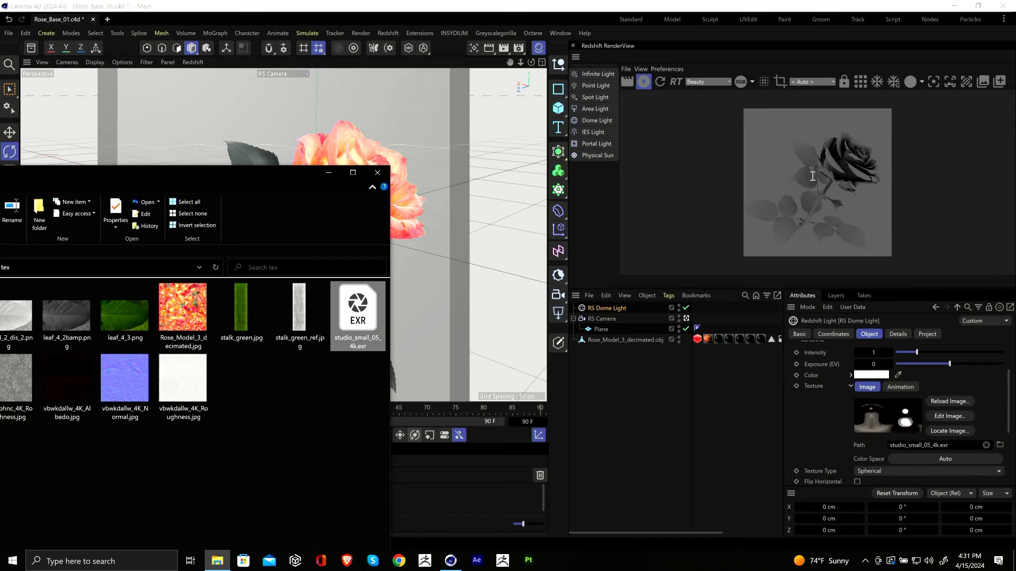
click(638, 153)
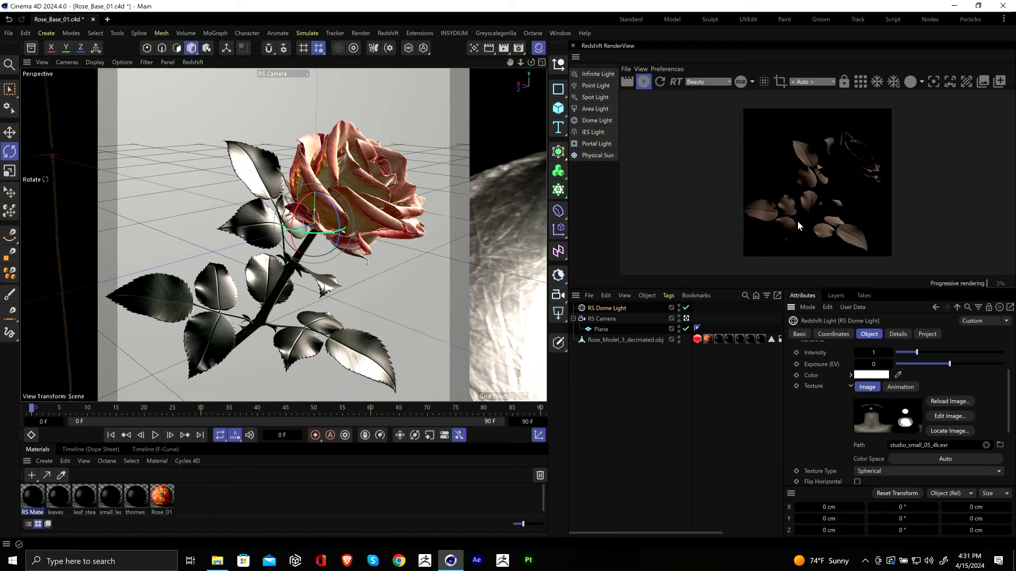
Step: Rotate the dome light's HDRI to 296° around the horizon
click(840, 335)
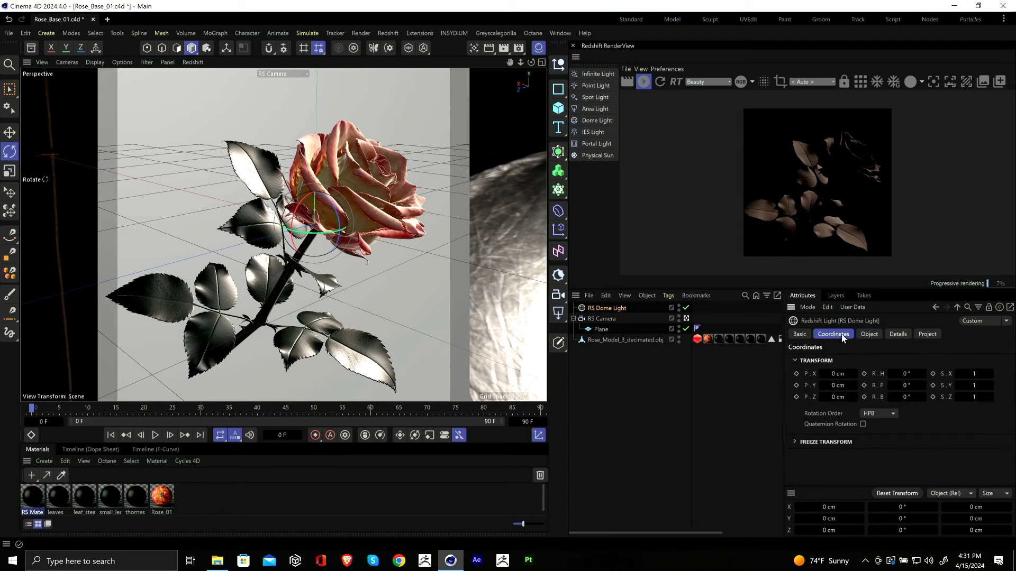
mouse_move(907, 373)
mouse_down()
mouse_move(1015, 374)
mouse_move(911, 374)
mouse_up()
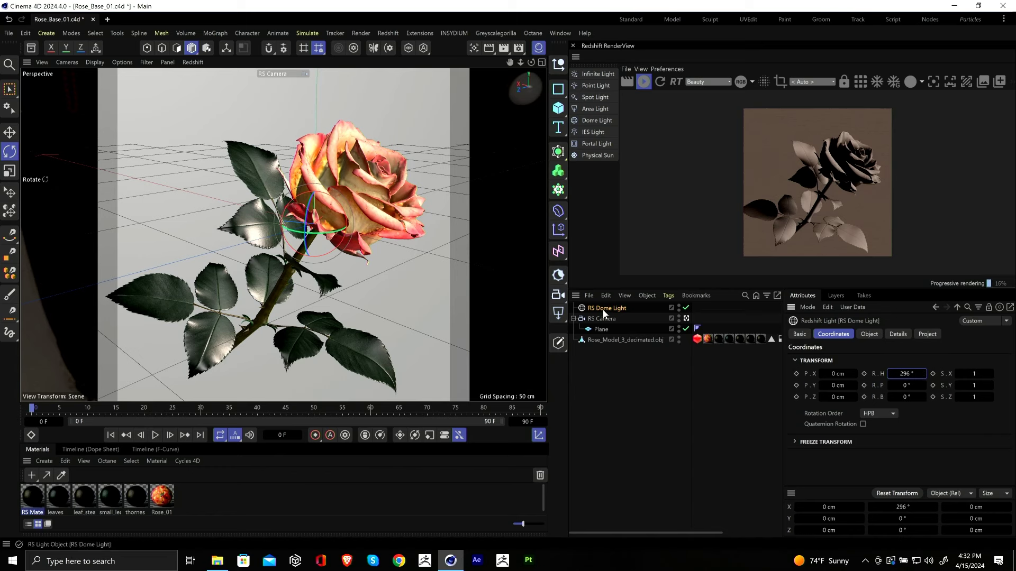
click(869, 335)
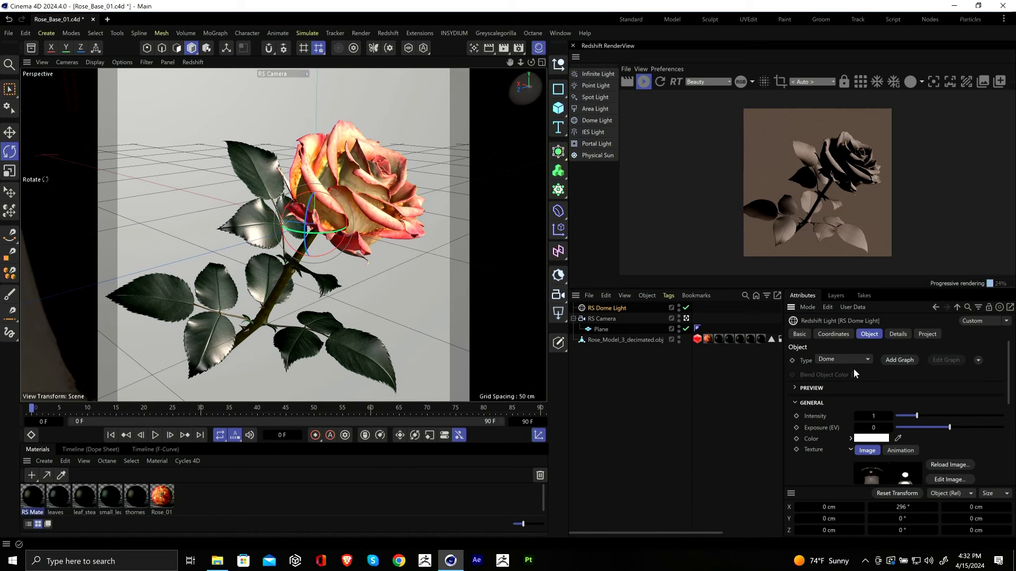
Step: Set the dome HDRI saturation to 0 for neutral grey lighting and recheck its rotation
scroll(832, 446, down, 3)
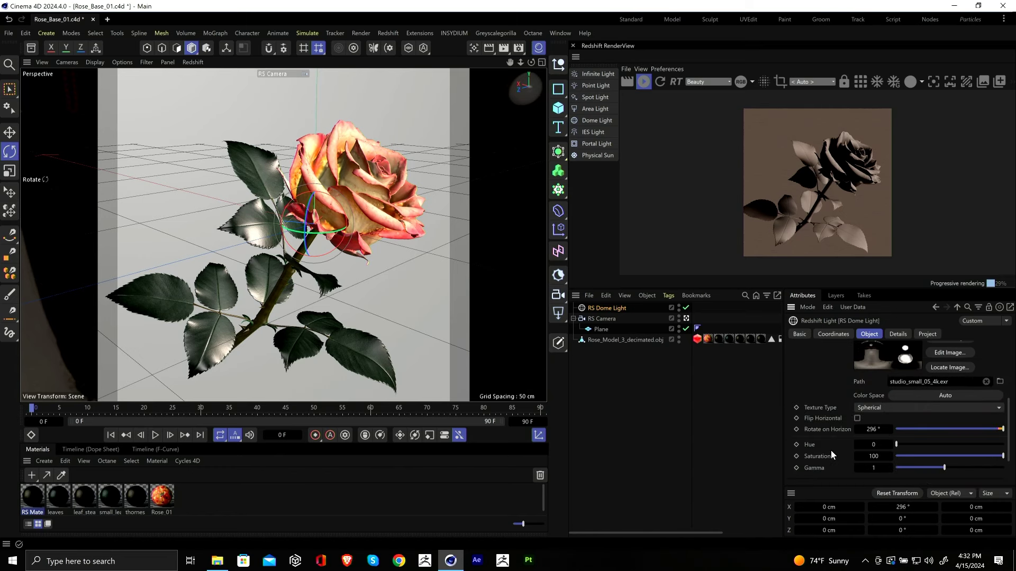
drag(941, 456, 880, 460)
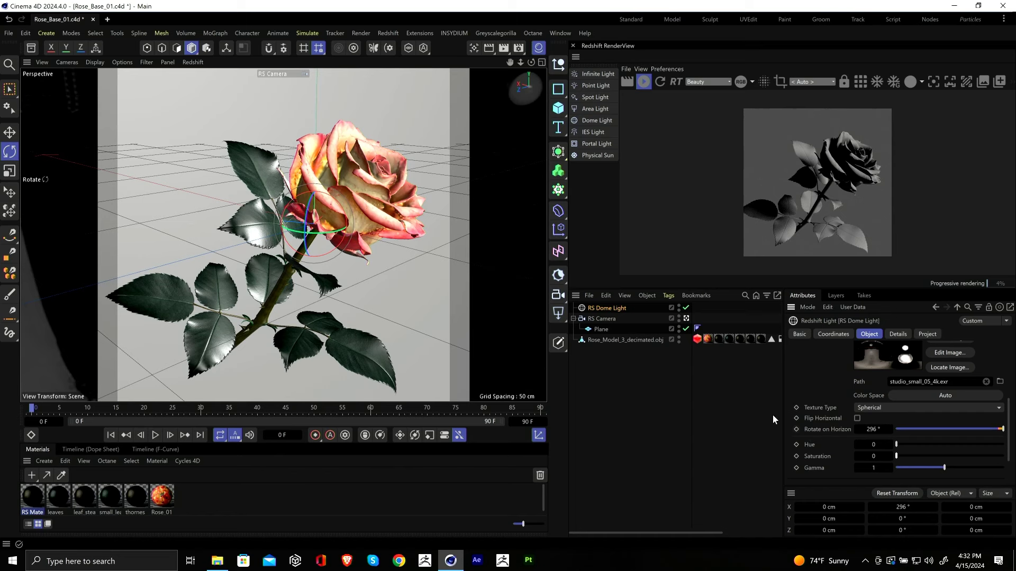
scroll(811, 424, up, 5)
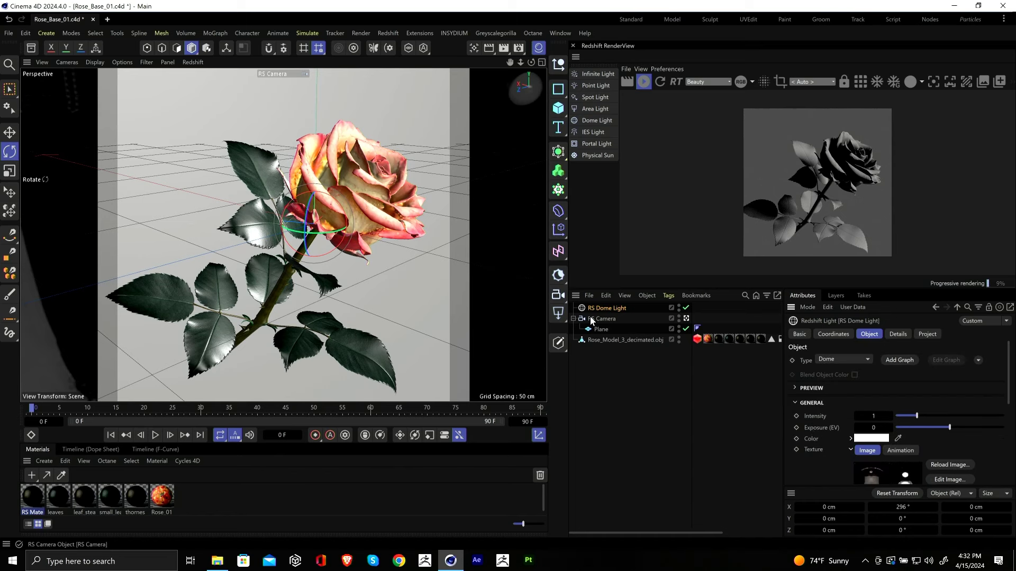
click(894, 335)
click(841, 336)
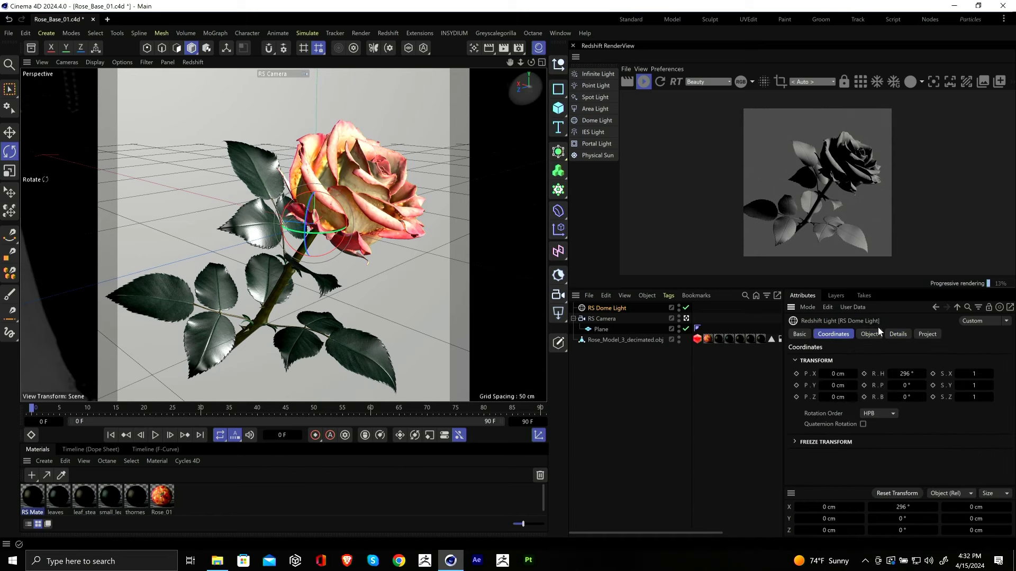
click(869, 333)
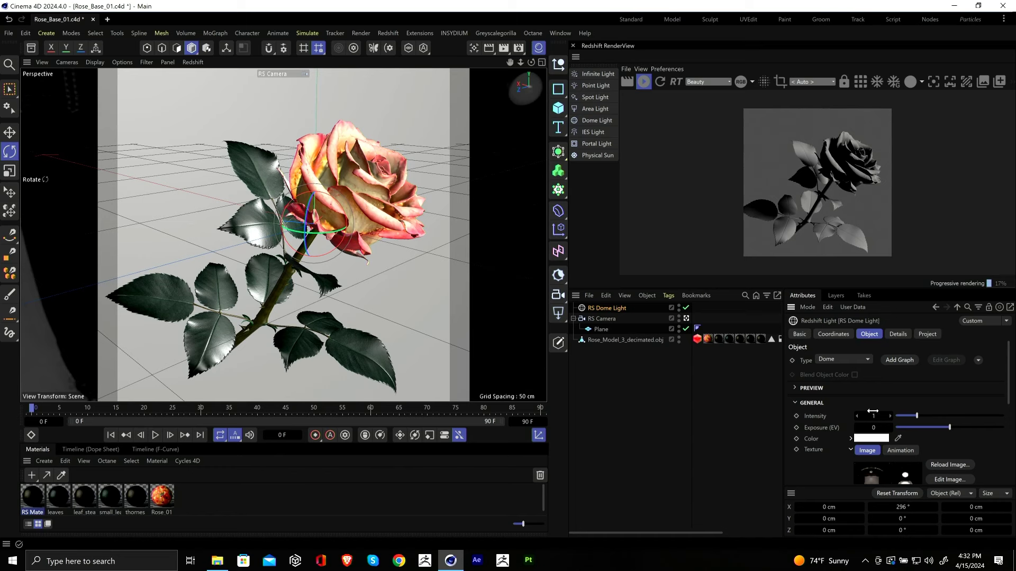
Step: Drag the RS Dome Light's Intensity slider down to 0.3
drag(875, 417, 871, 417)
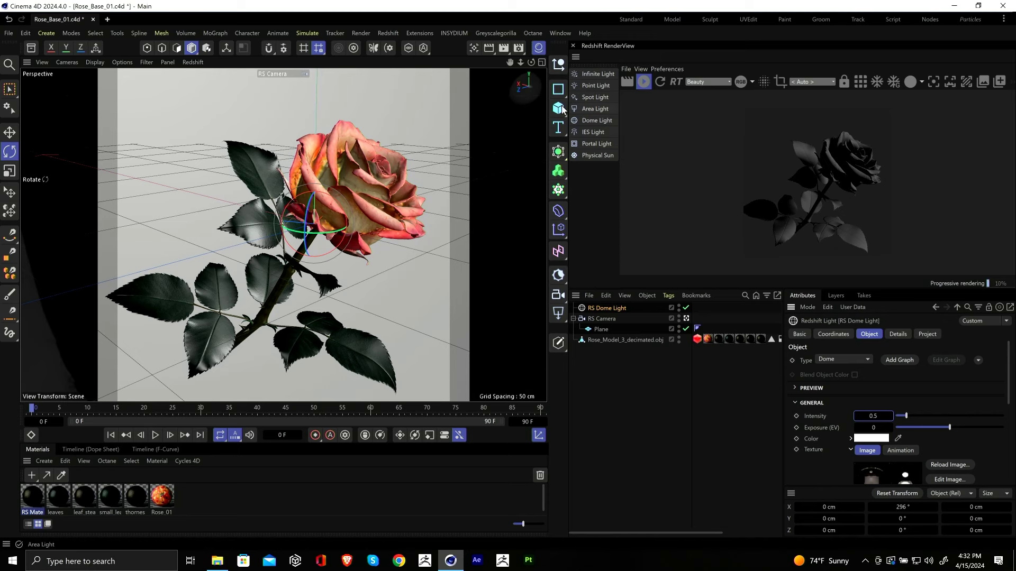
drag(875, 416, 871, 416)
Step: Add an RS Area Light and free the viewport from the RS Camera to view the scene
click(595, 108)
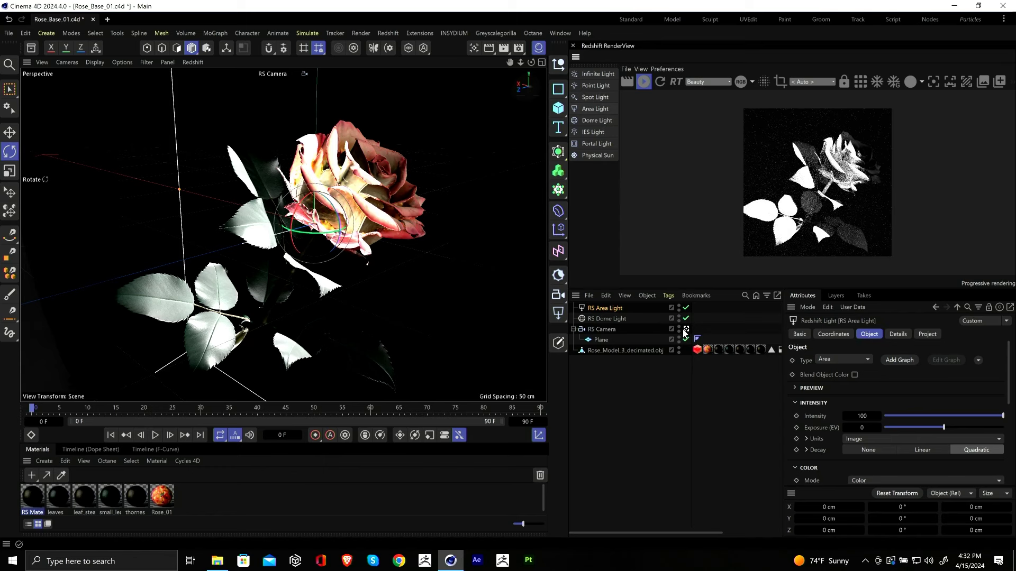
click(687, 329)
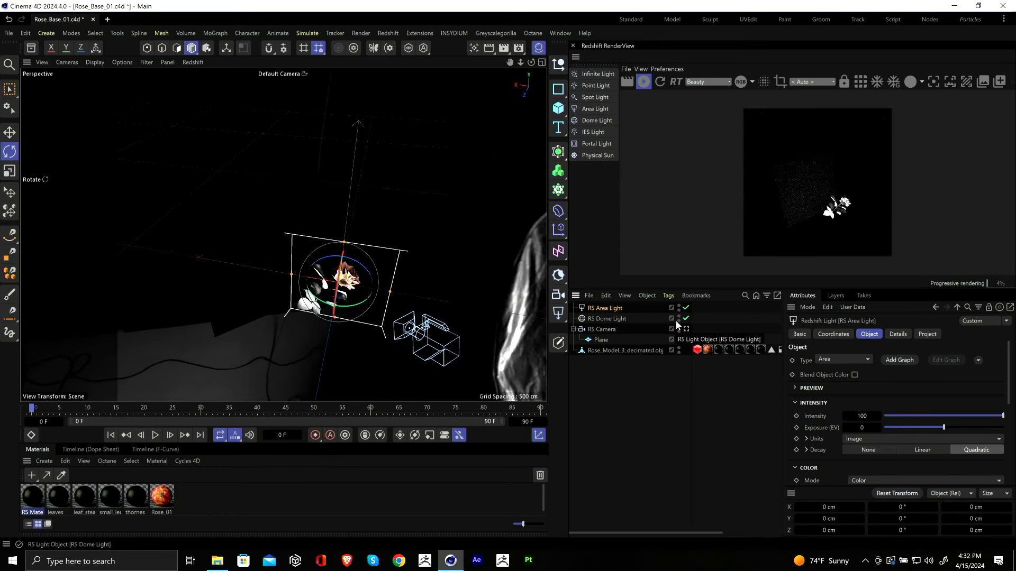
alt+drag(272, 224, 542, 339)
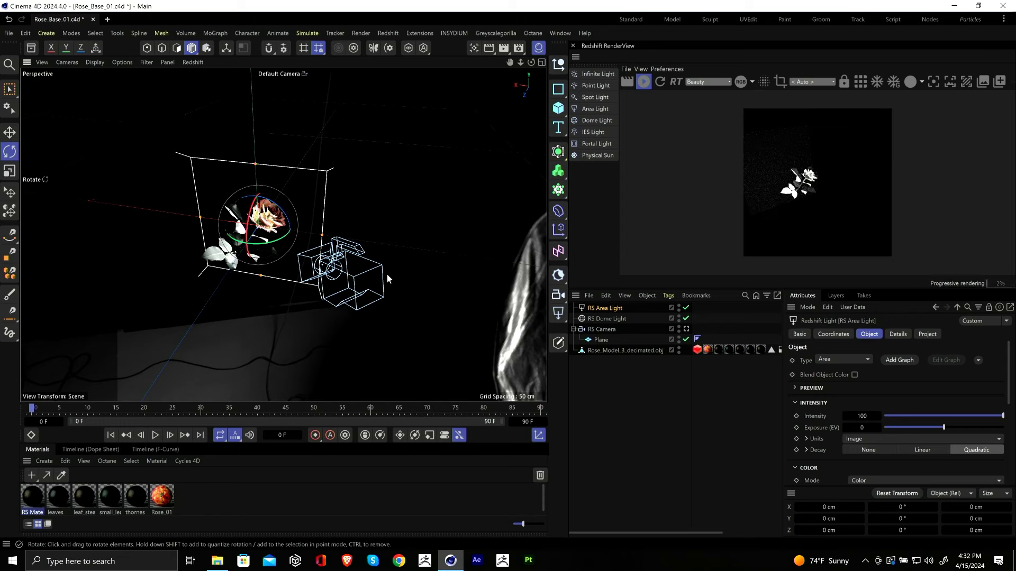
alt+drag(389, 277, 190, 222)
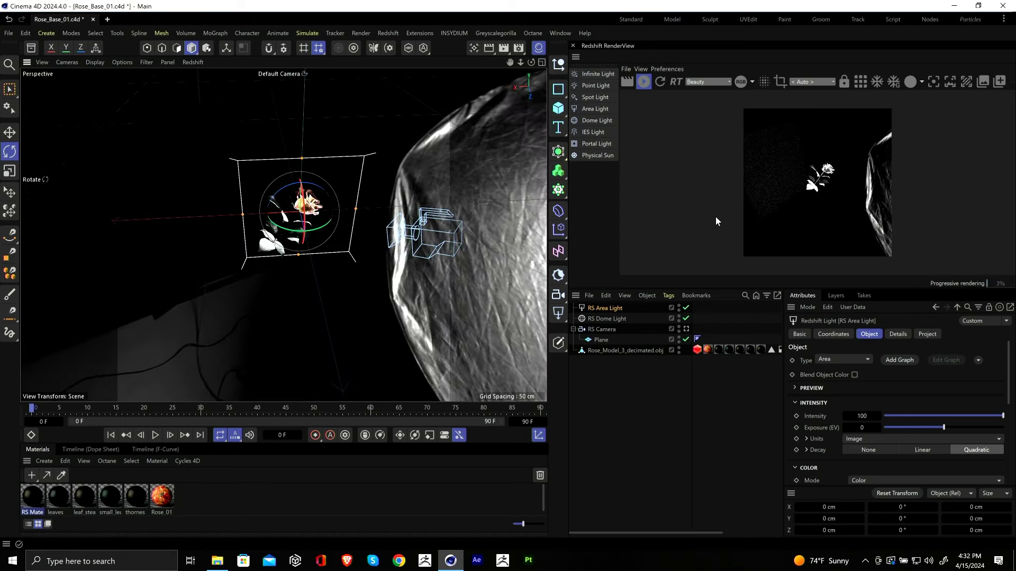
alt+drag(404, 216, 394, 182)
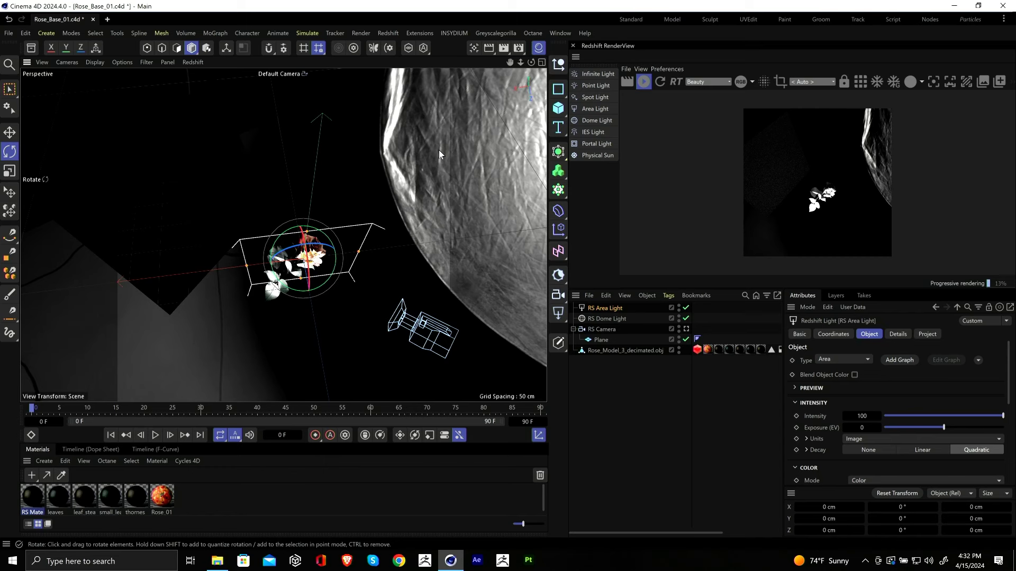
Step: Set the Redshift RenderView to render through the RS Camera
click(811, 82)
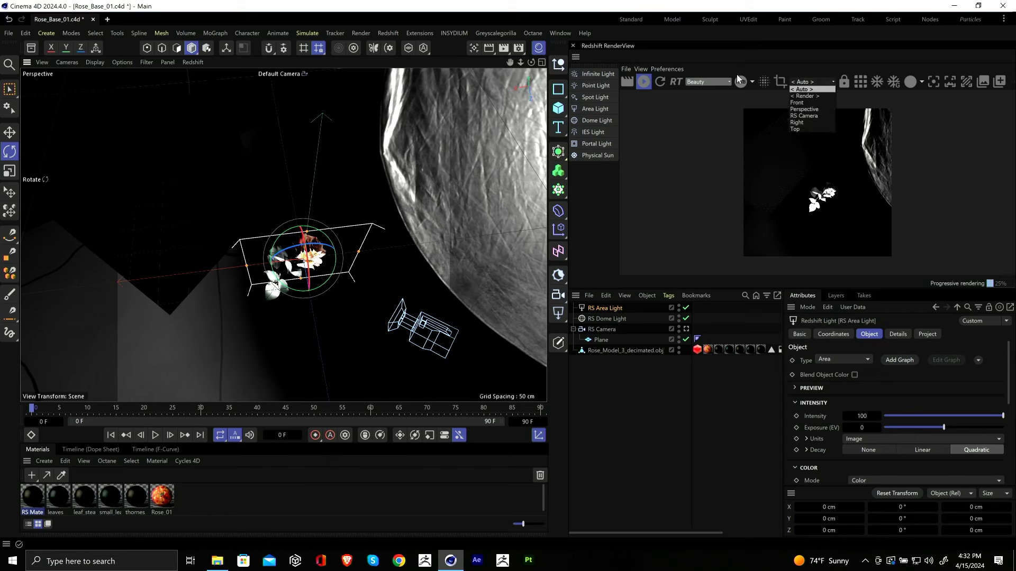
click(807, 116)
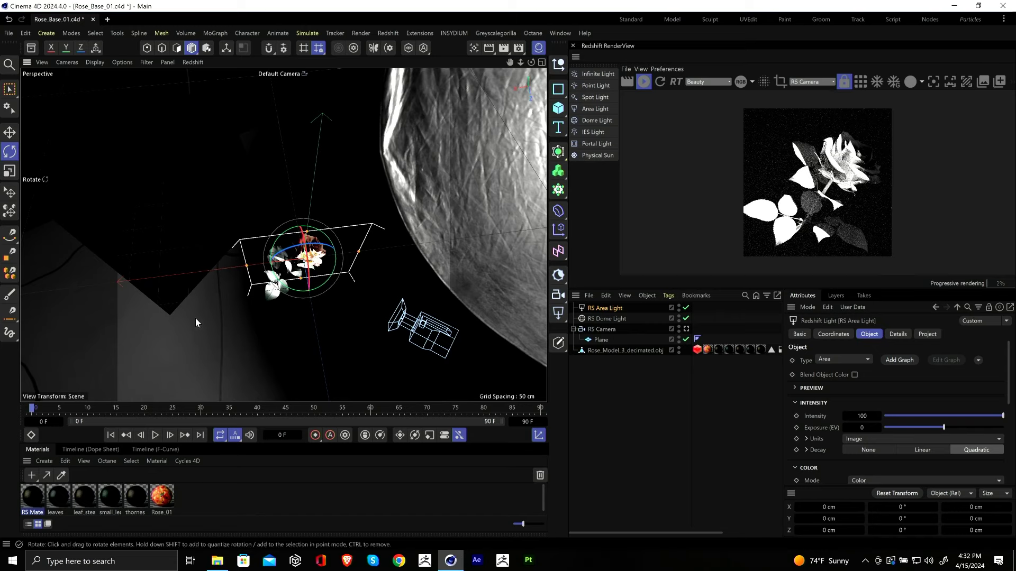
alt+middle_drag(195, 318, 238, 277)
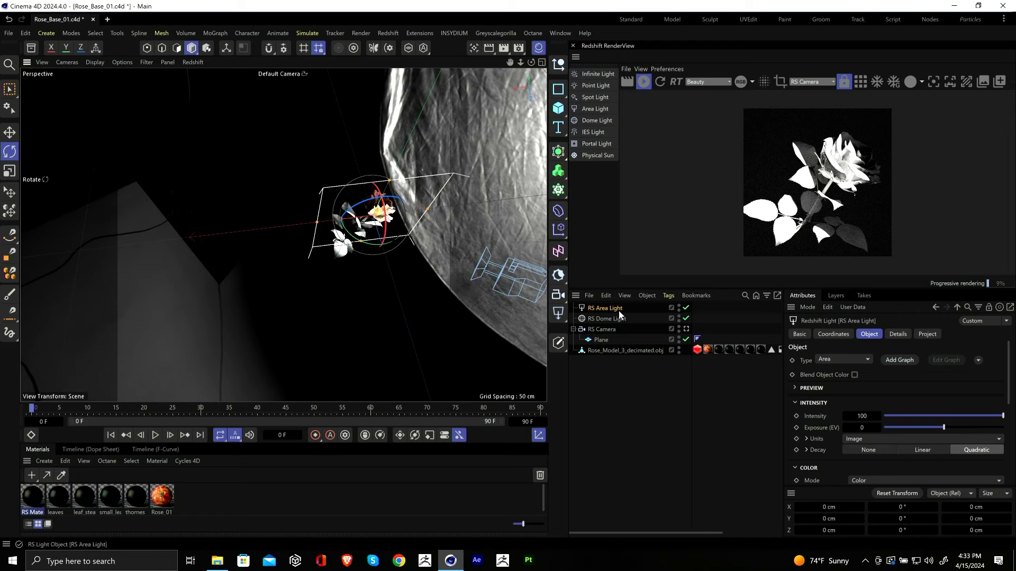
Step: Rotate the area light to face the rose and raise it above the rose
key(r)
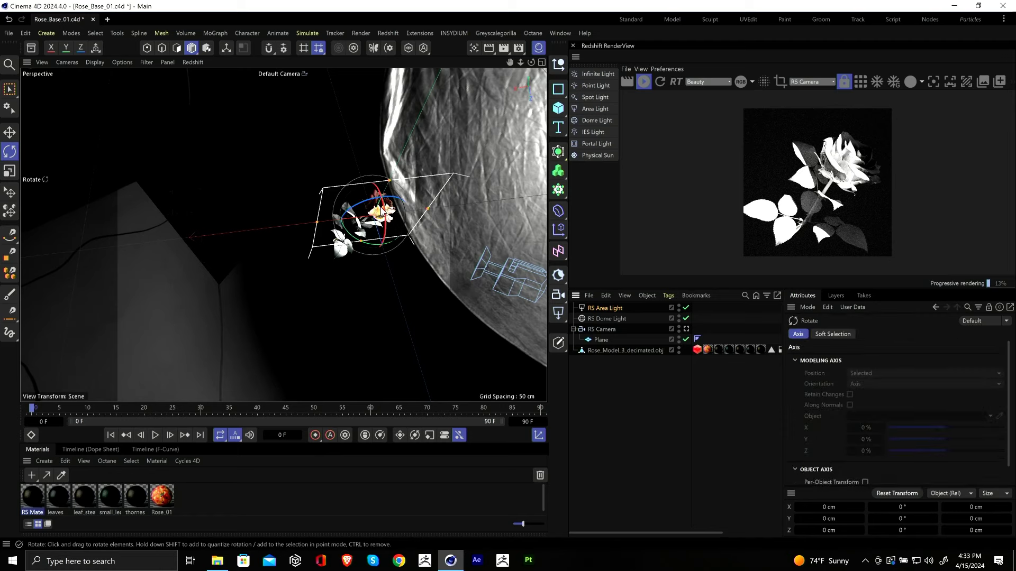
drag(388, 213, 392, 335)
key(e)
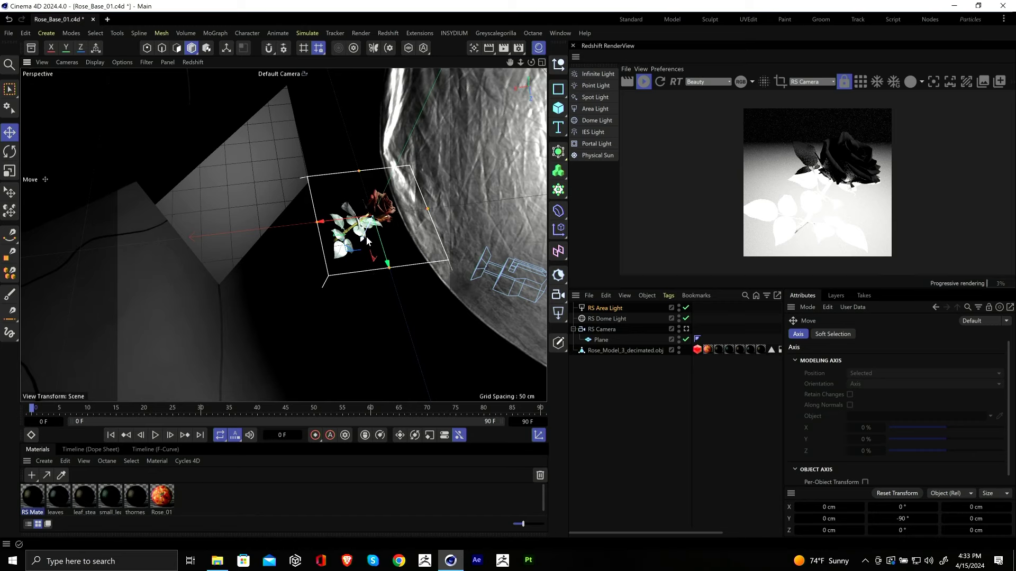
drag(366, 237, 372, 191)
key(t)
key(e)
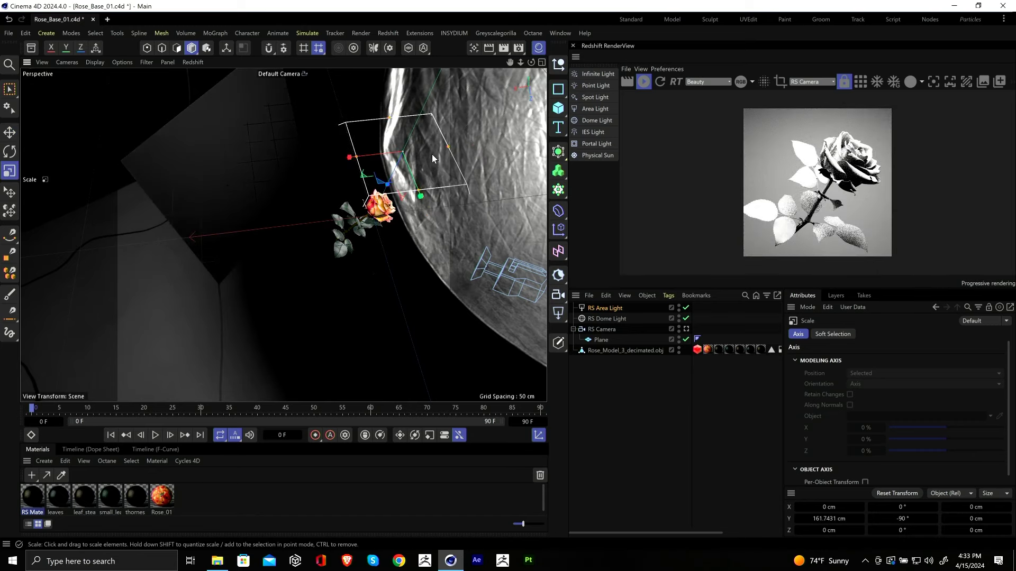
drag(408, 181, 403, 167)
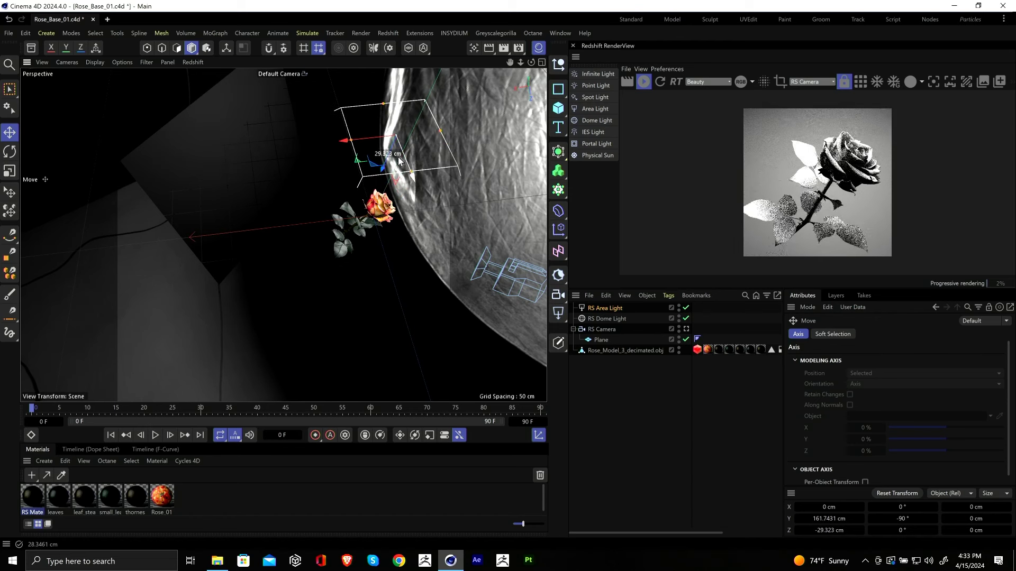
Step: Set the area light's Intensity to 8 and Exposure to 0.5, nudging it slightly
click(605, 308)
double_click(861, 416)
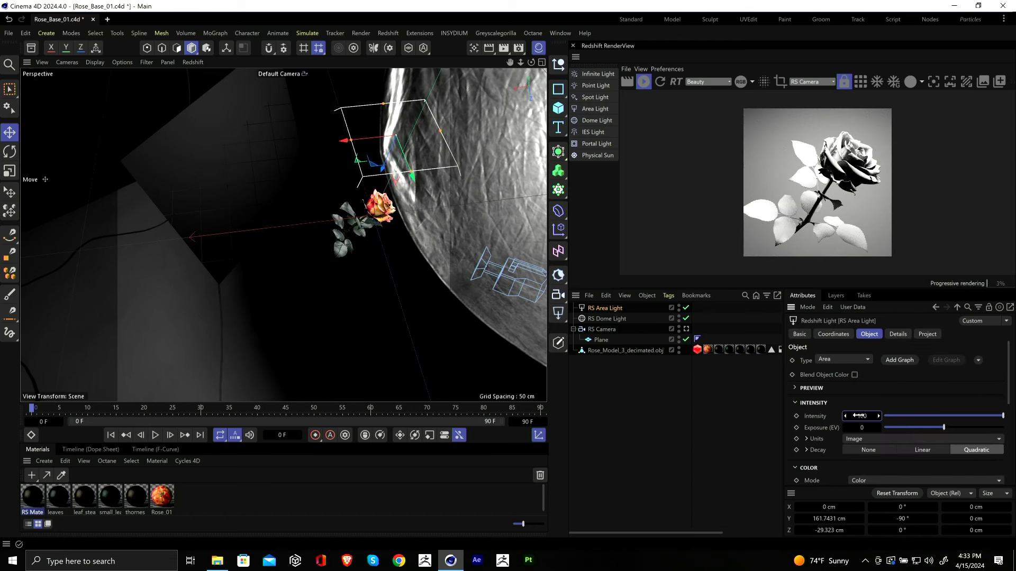
text(8)
key(Return)
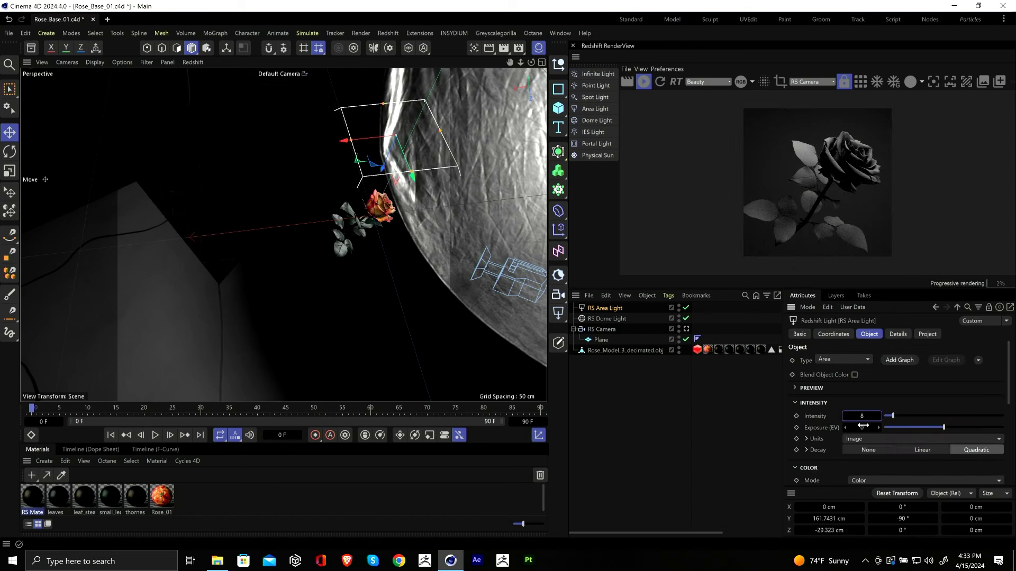
text(1)
key(Return)
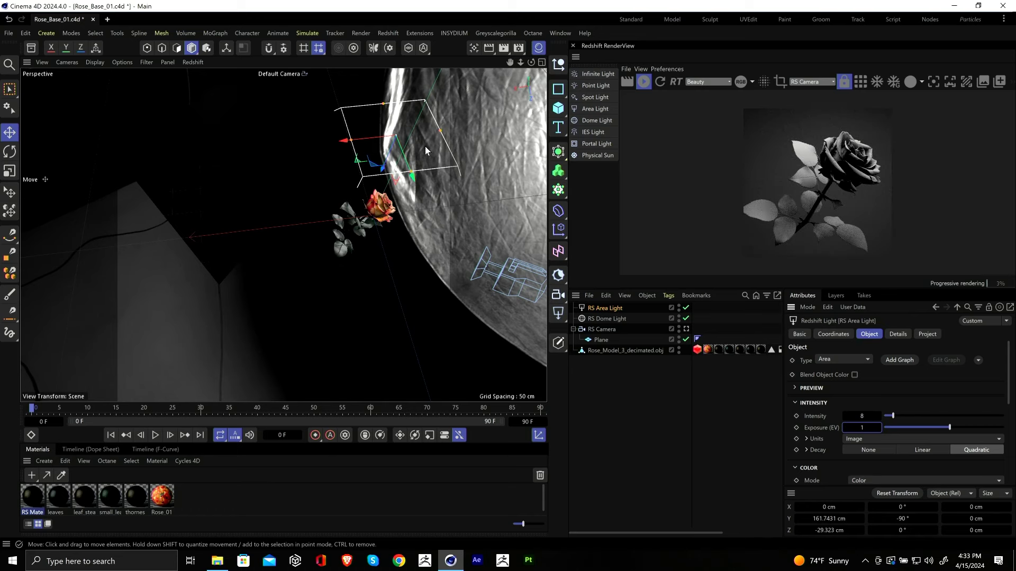
drag(419, 152, 413, 141)
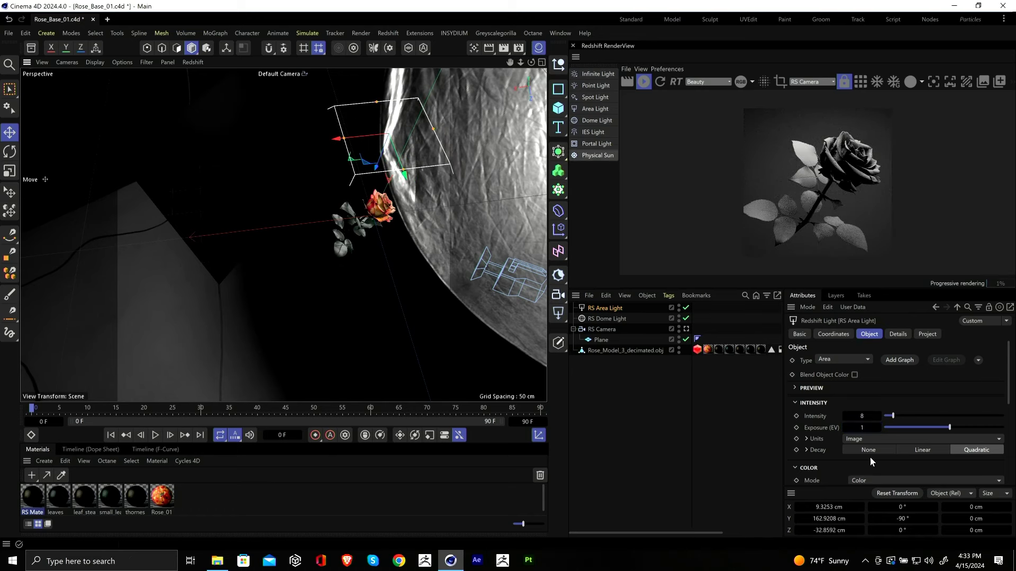
double_click(858, 427)
text(0.5)
key(Return)
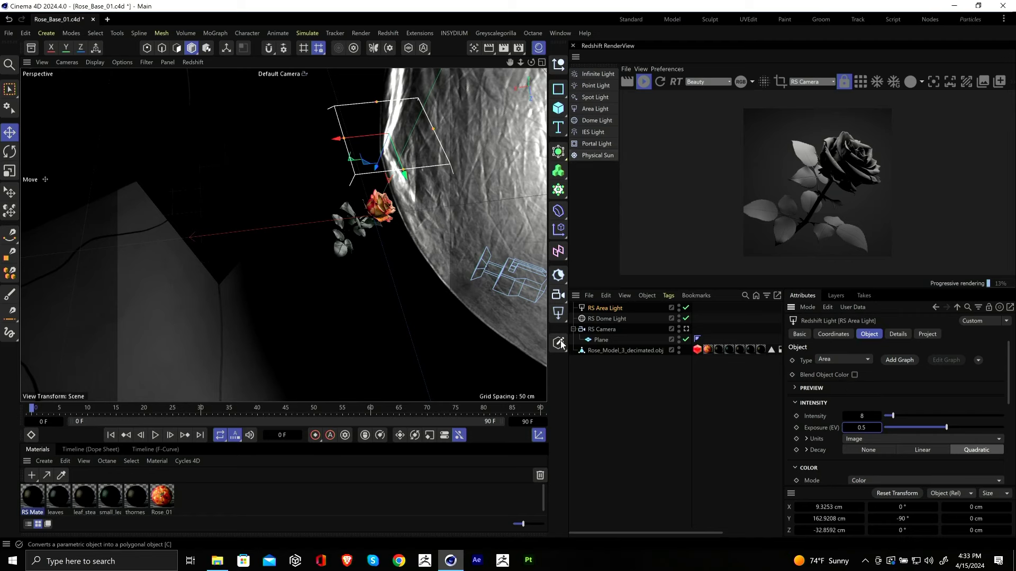
Step: Select Rose_Model_3_decimated.obj, frame it, and open Commander searching for PYRO
click(602, 331)
click(613, 351)
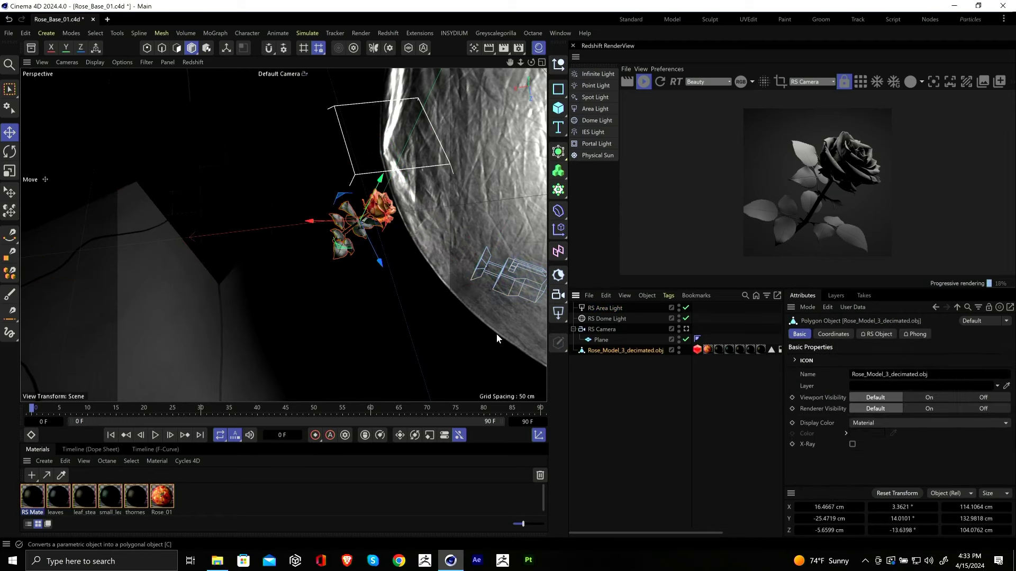
scroll(365, 243, up, 3)
alt+drag(382, 245, 281, 333)
scroll(300, 322, up, 5)
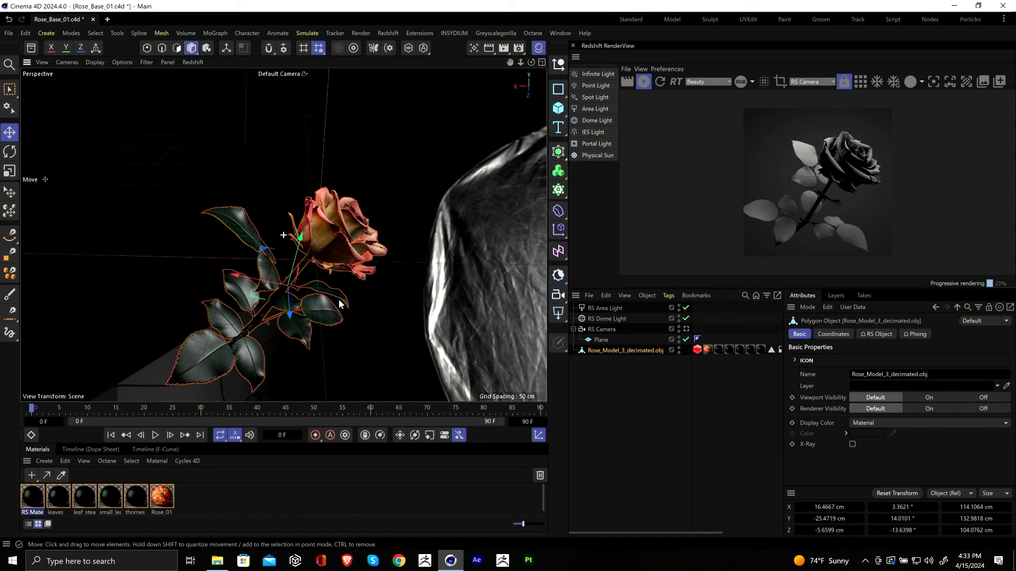
key(shift+c)
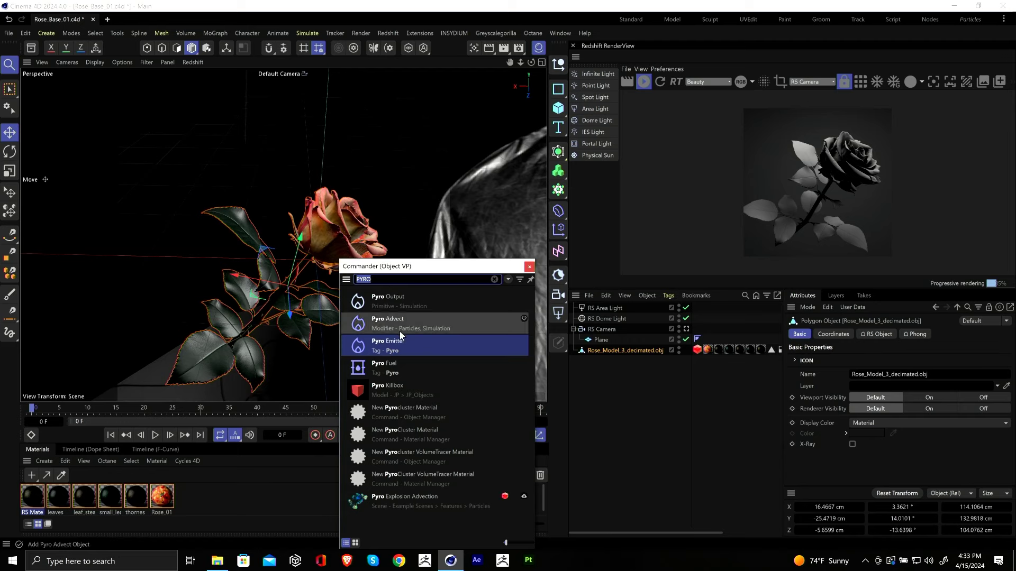
Step: Tag the rose with a Pyro Emitter from Commander and select the new Pyro Output
click(401, 345)
click(401, 345)
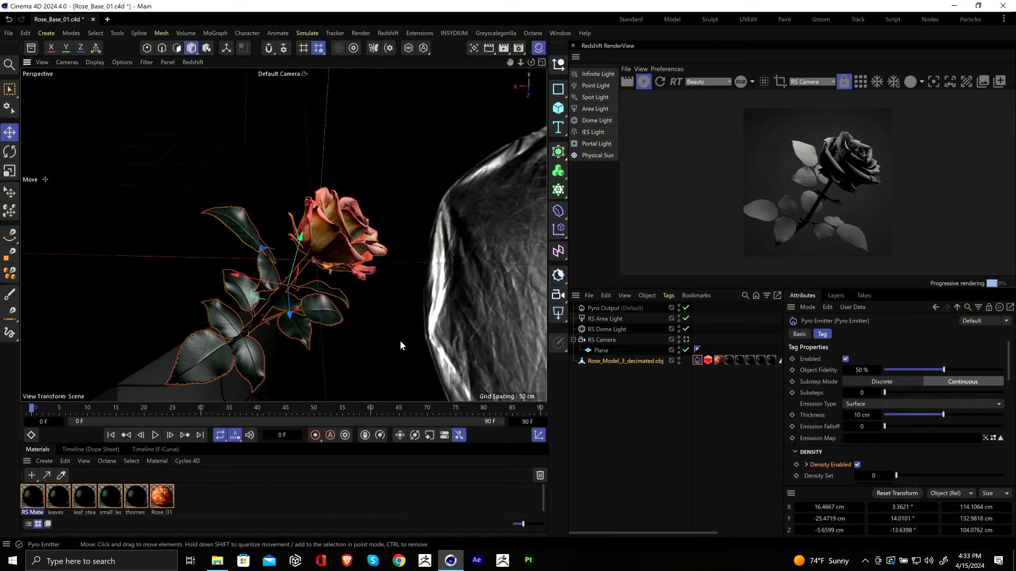
mouse_move(384, 349)
alt+mouse_down()
mouse_move(406, 338)
mouse_move(369, 324)
mouse_move(378, 332)
alt+mouse_up()
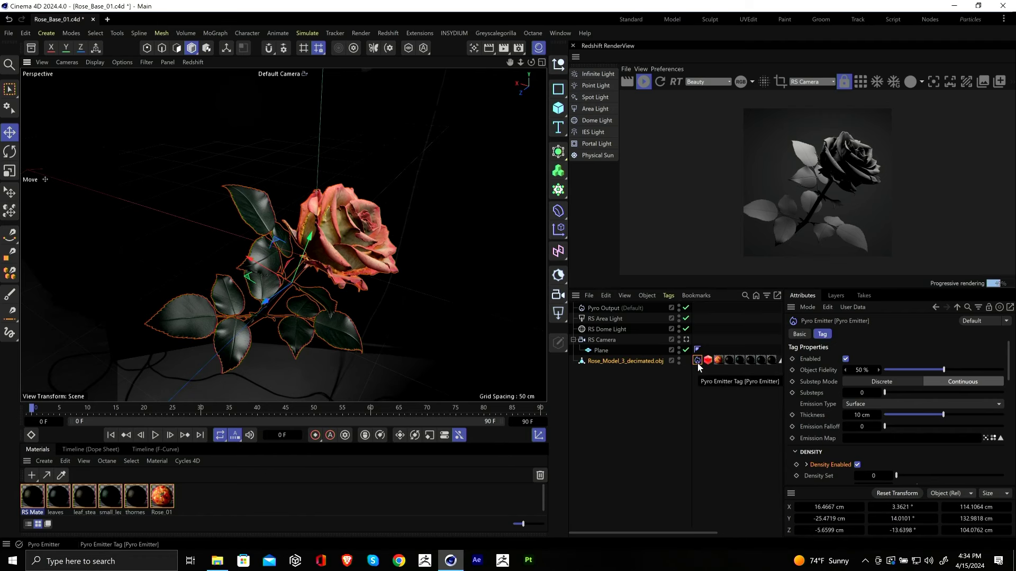
click(607, 308)
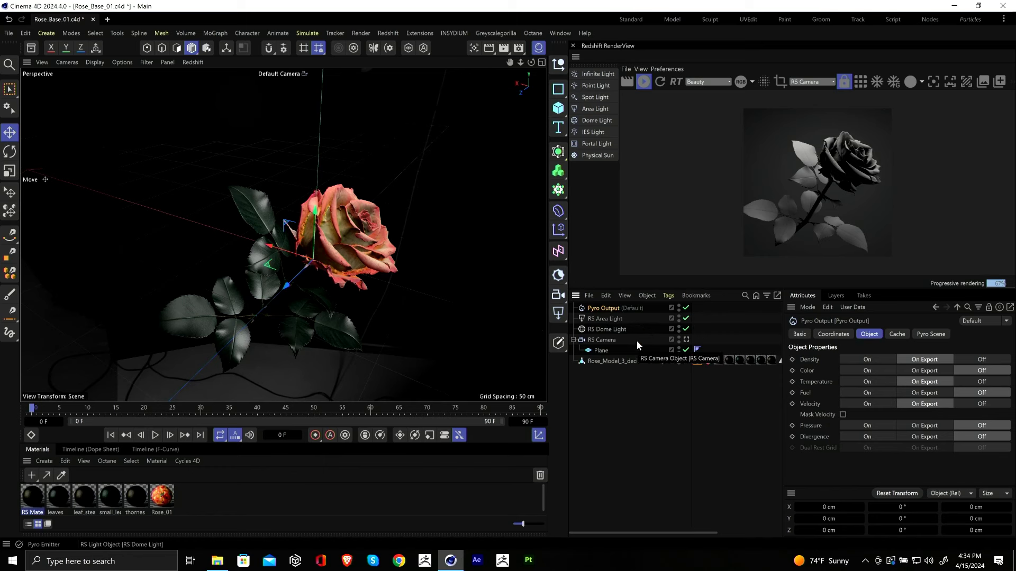
Step: Review the project's Pyro simulation settings, then show the rose's Pyro Emitter with 10 cm surface thickness
click(640, 437)
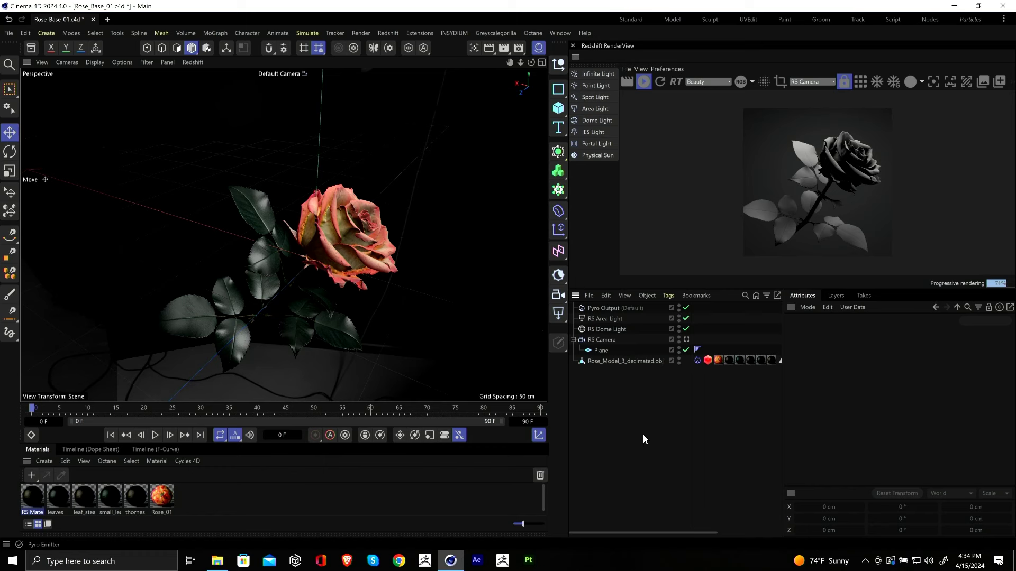
key(ctrl+d)
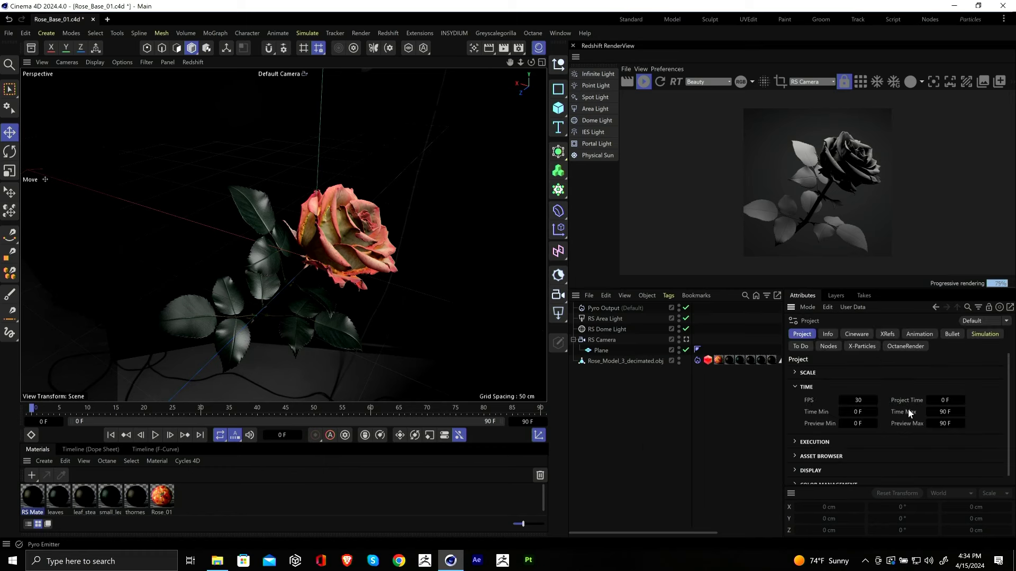
click(985, 334)
click(861, 372)
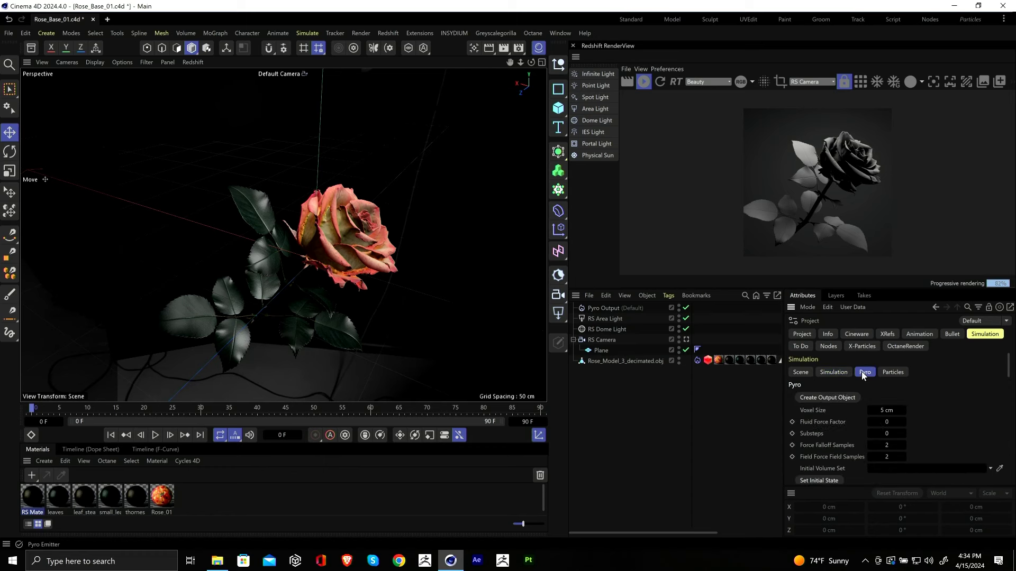
click(596, 308)
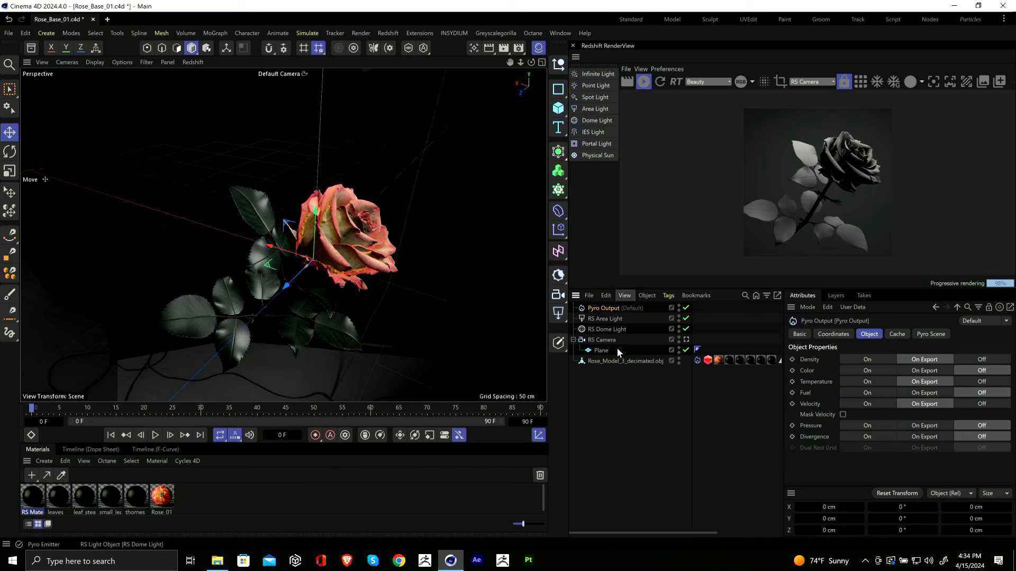
click(697, 361)
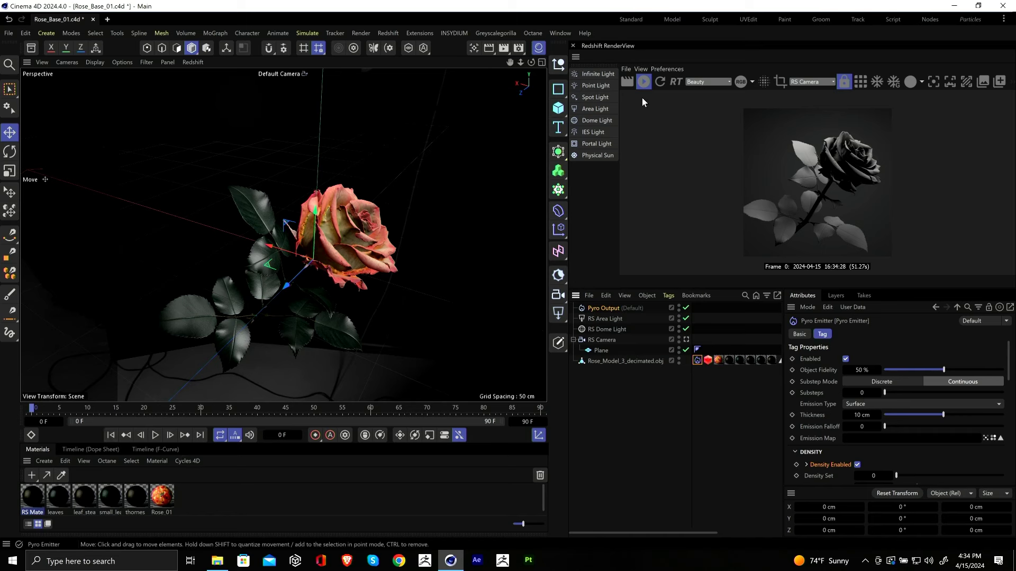
Step: Stop the Redshift IPR and play the Pyro simulation to watch the smoke plume
click(642, 83)
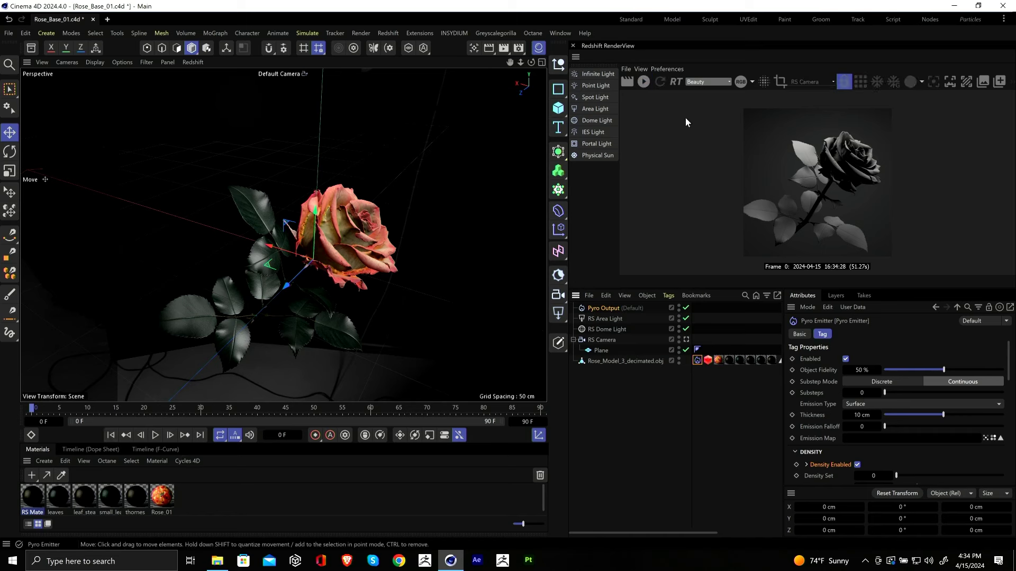
click(155, 435)
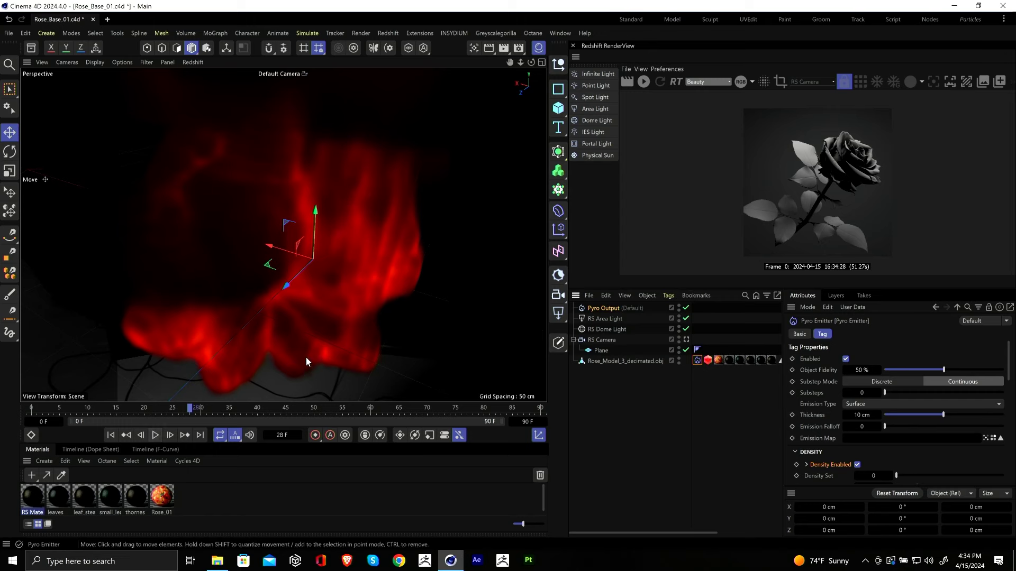
alt+drag(306, 357, 360, 249)
Step: Hide the ground Plane in the viewport and reselect the rose's Pyro Emitter tag
click(597, 330)
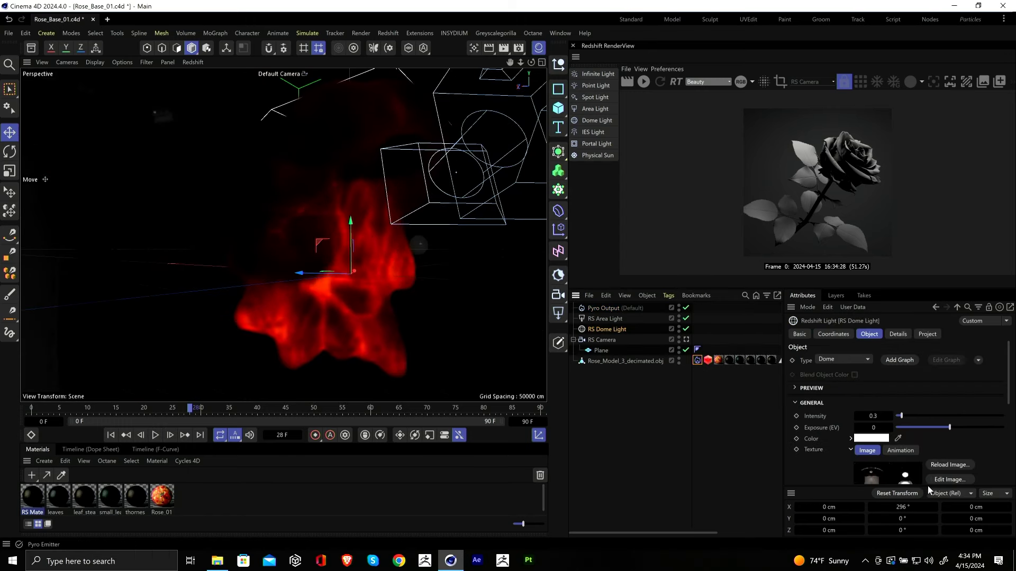
scroll(832, 442, down, 3)
scroll(833, 414, down, 2)
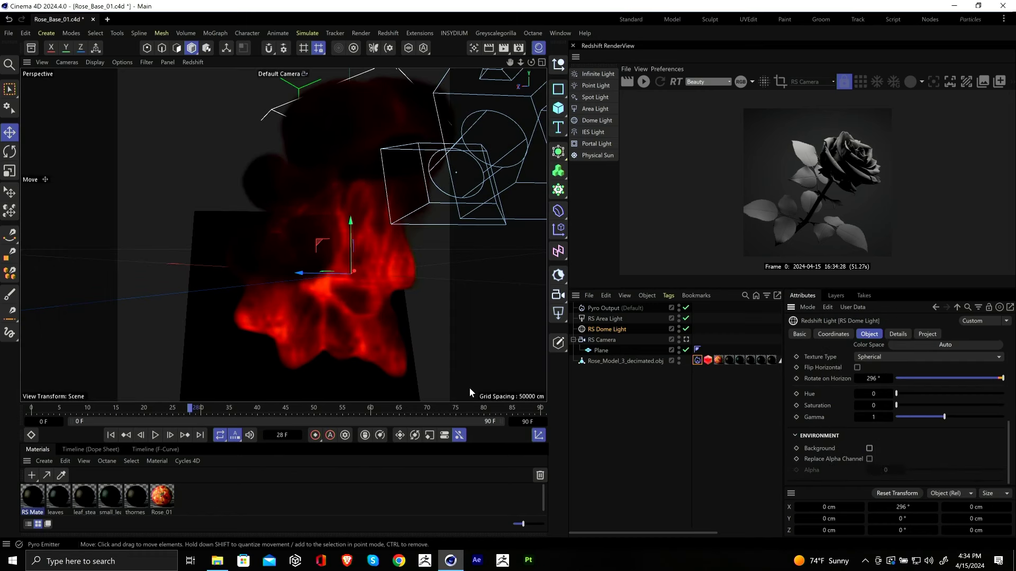
click(678, 348)
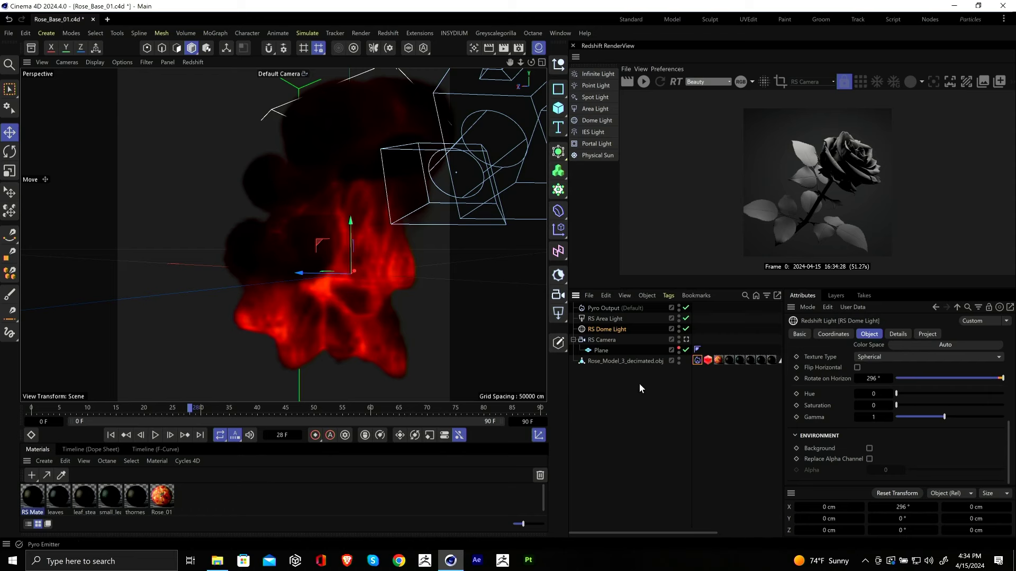
alt+drag(359, 345, 299, 337)
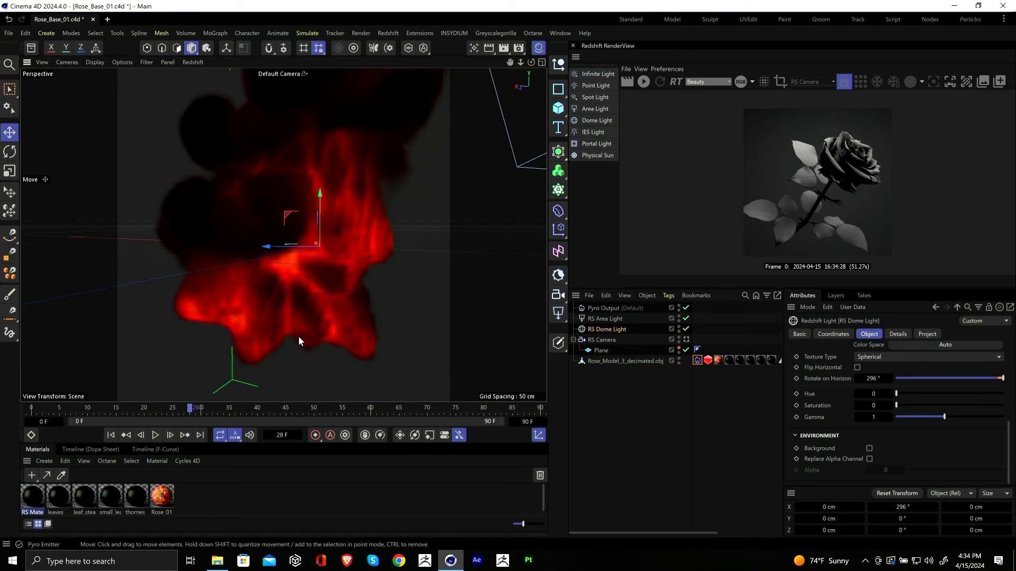
scroll(292, 263, up, 2)
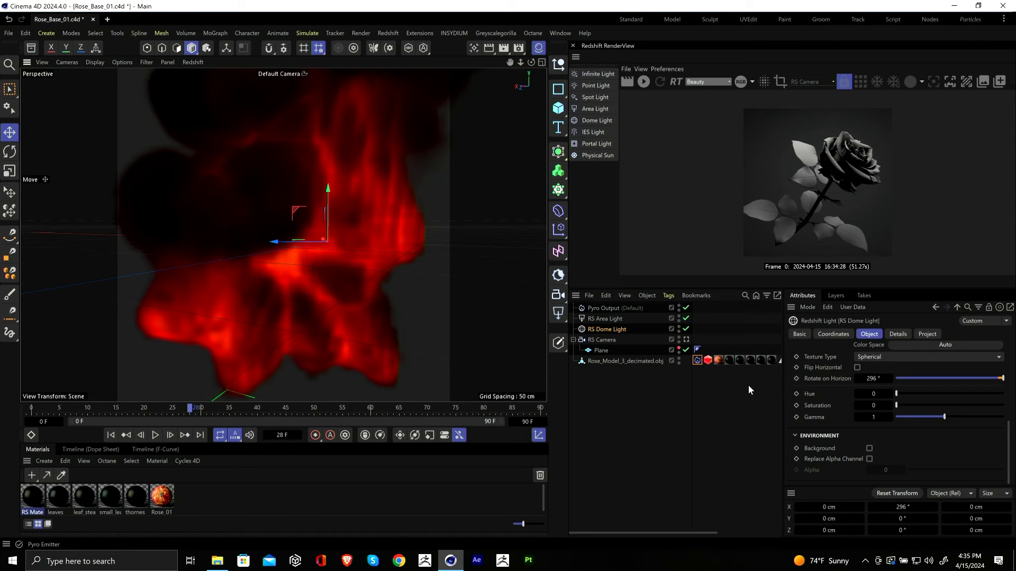
click(698, 360)
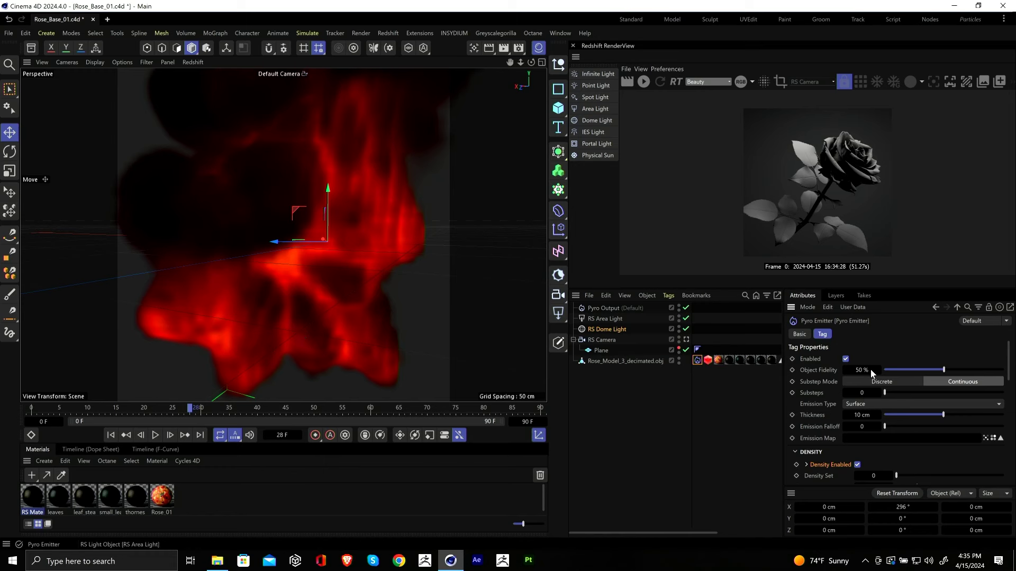
Step: Set the Pyro Emitter's emission Thickness to 0.5 cm
double_click(860, 416)
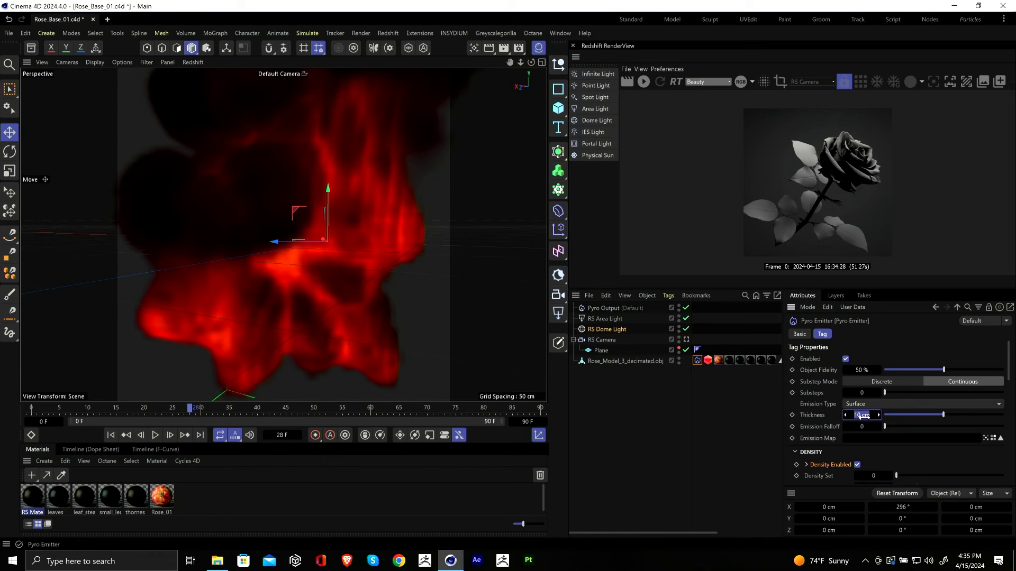
text(0.5)
key(Return)
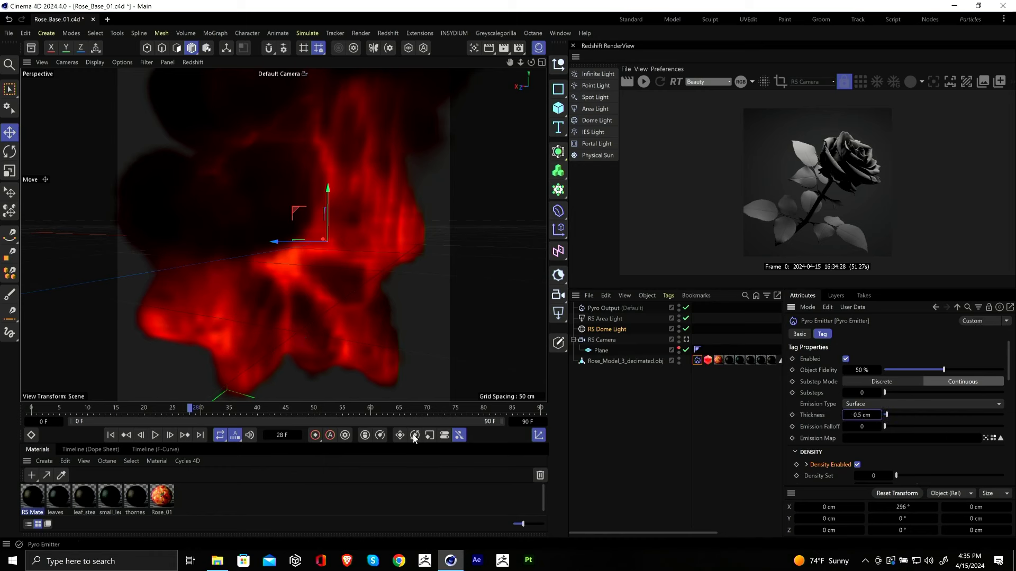
Step: Replay the simulation from frame 0, pausing at frame 78 and viewing the flames up close
click(110, 435)
click(156, 435)
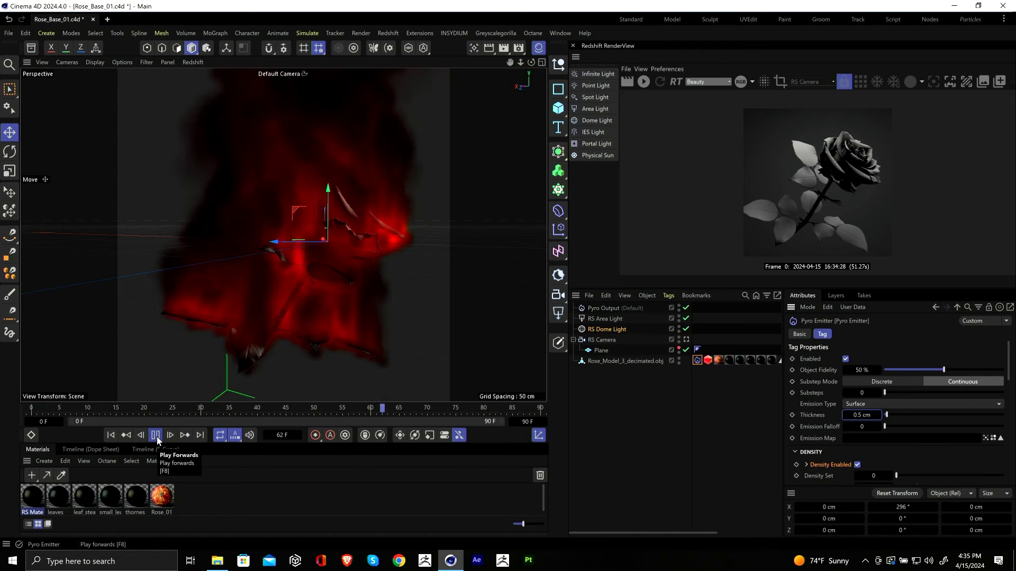
click(155, 436)
alt+drag(336, 268, 406, 309)
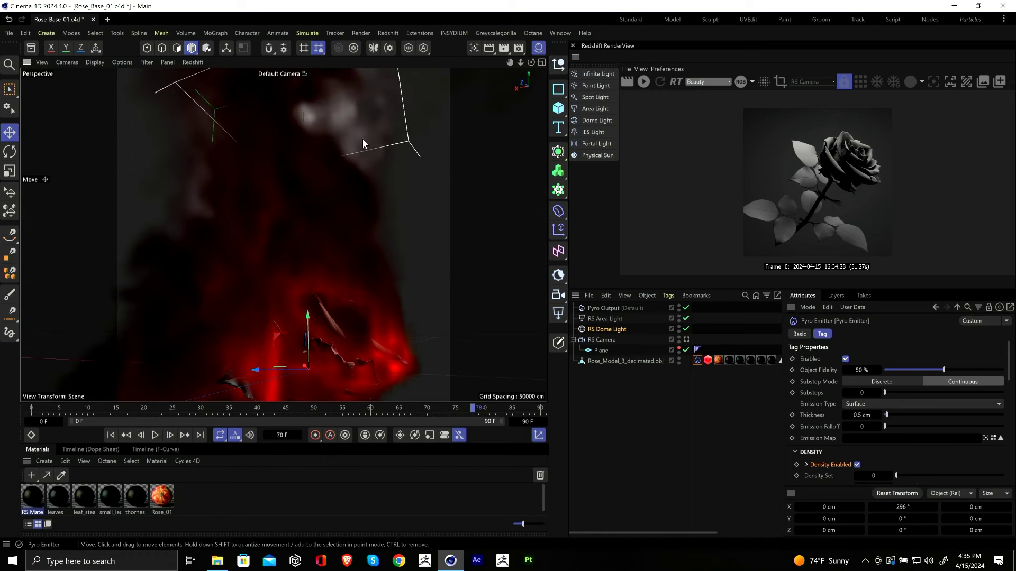
alt+drag(404, 338, 410, 313)
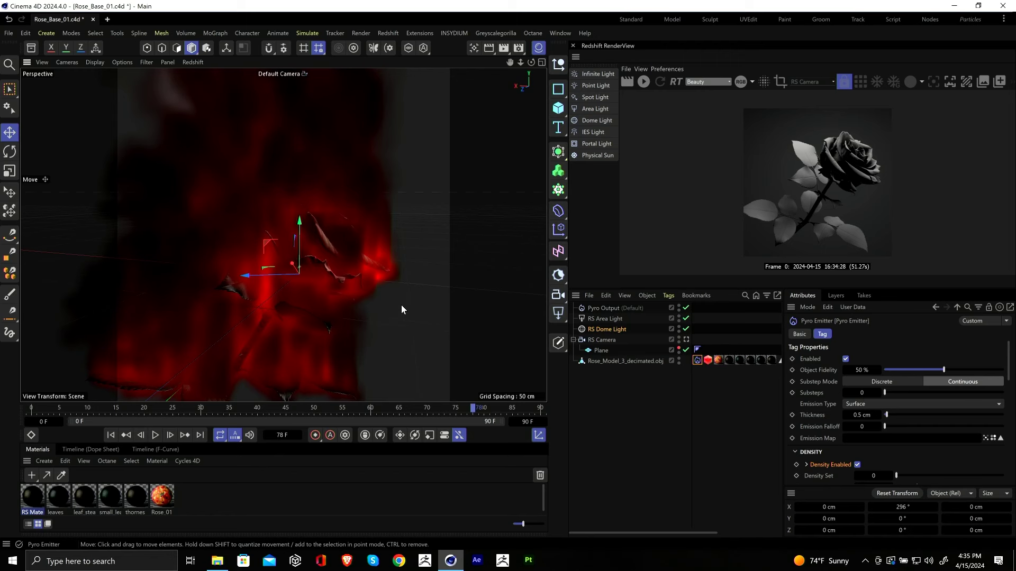
Step: Select Pyro Output and inspect its Pyro Scene settings, where Voxel Size is 5 cm
click(618, 309)
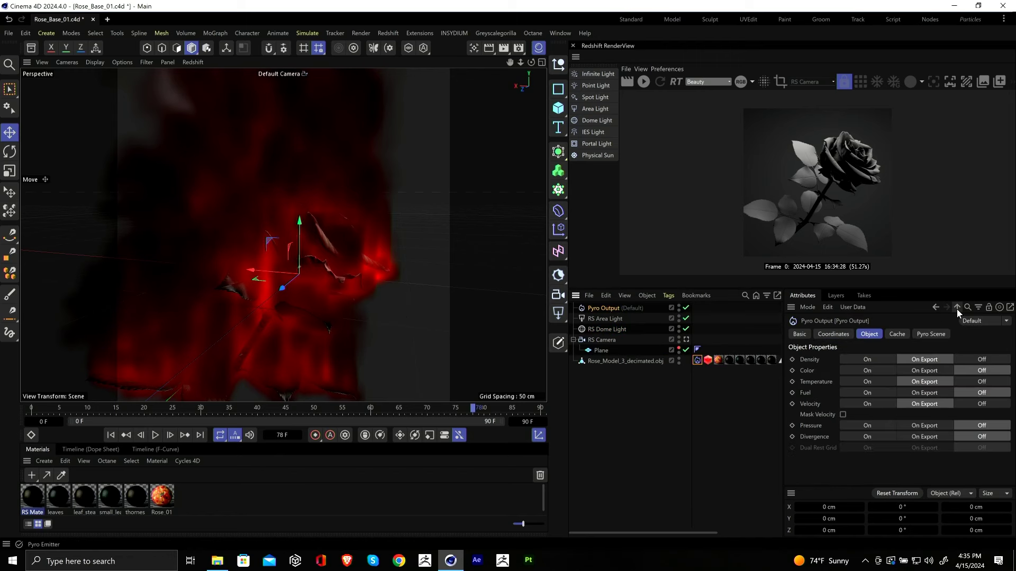
click(924, 339)
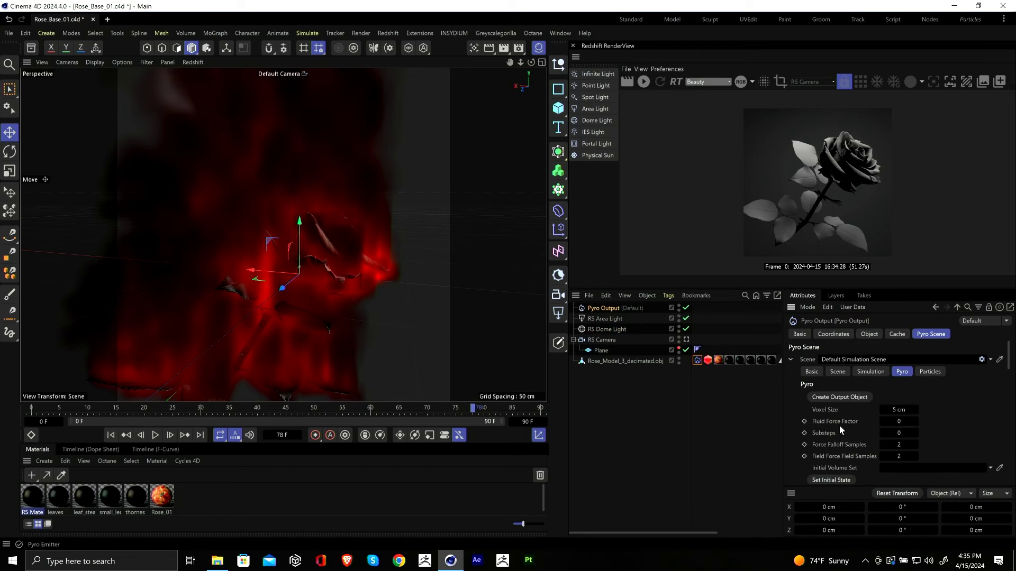
right_click(879, 405)
key(Escape)
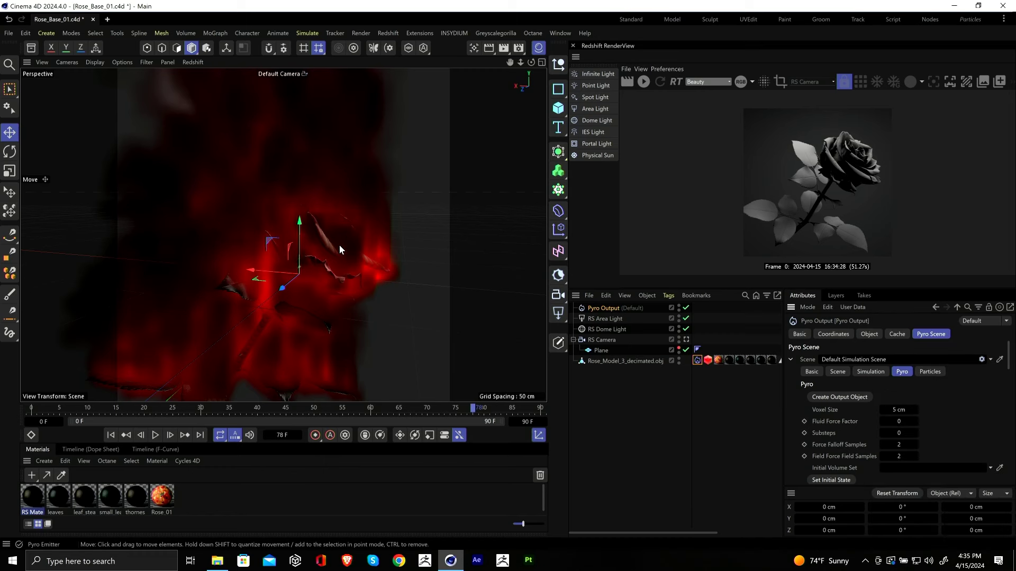
scroll(338, 243, up, 5)
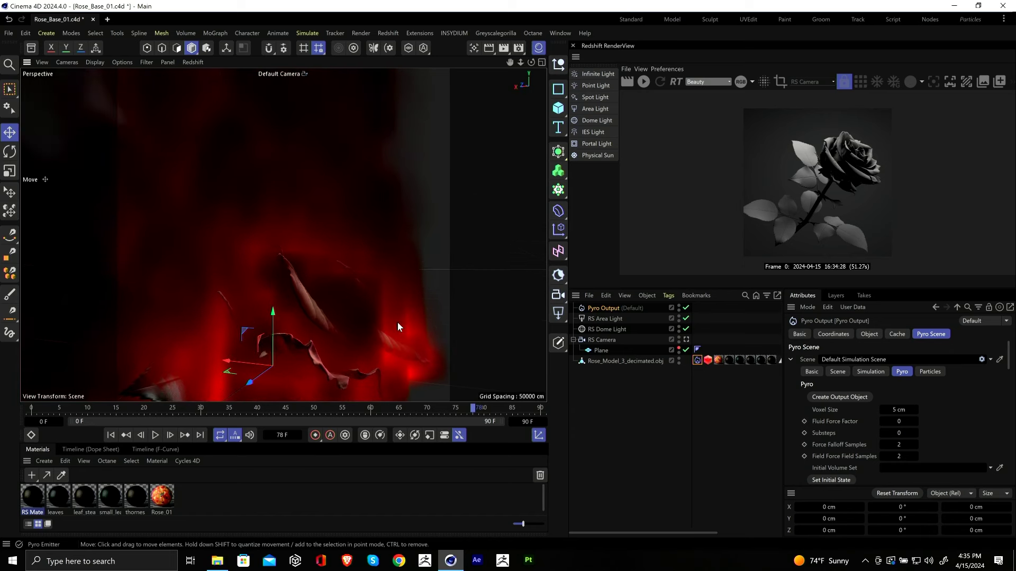
alt+drag(398, 326, 300, 328)
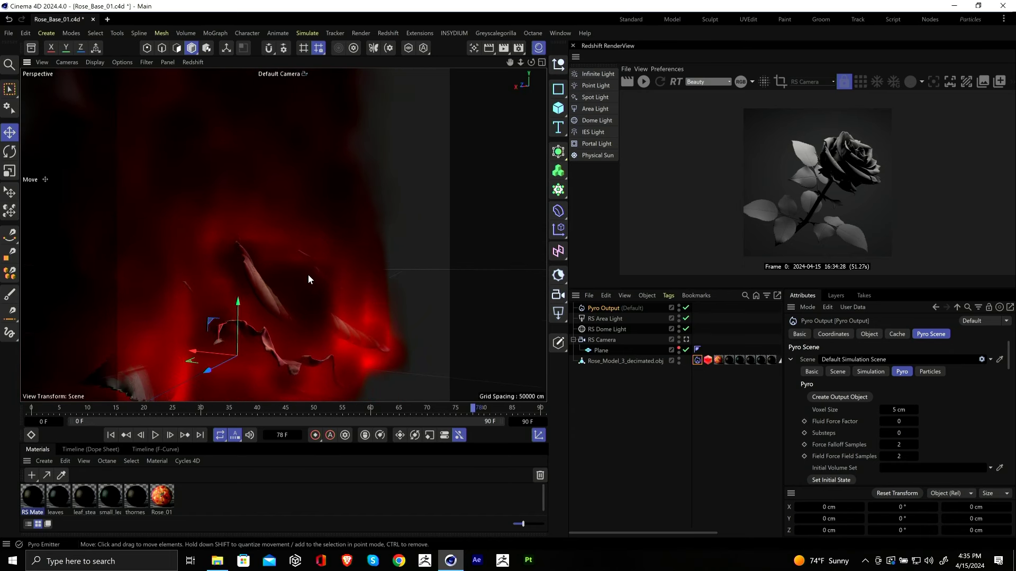
alt+drag(306, 274, 388, 211)
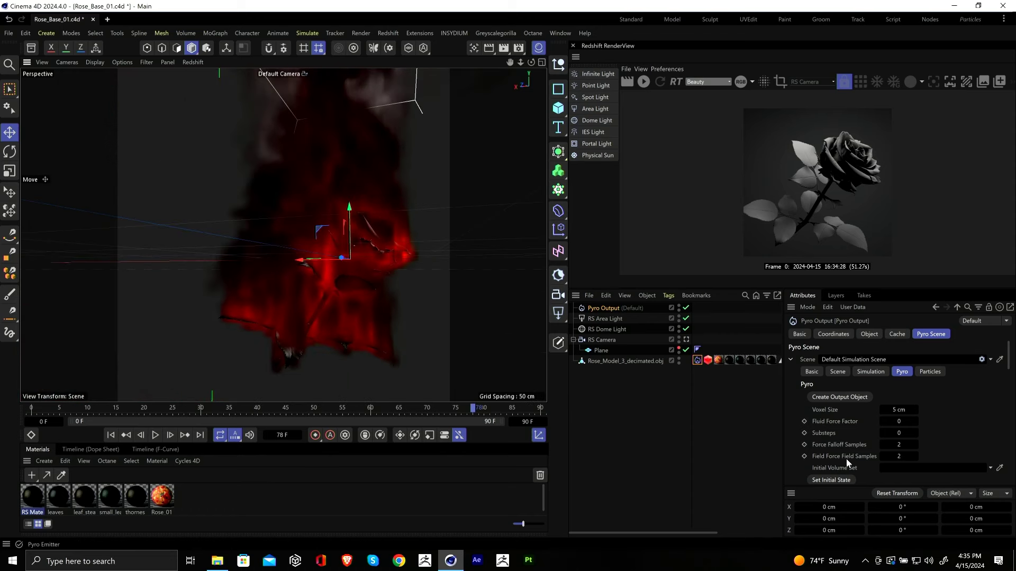
Step: Set the Pyro Scene Voxel Size to 0.5 cm
click(896, 410)
text(0.5)
key(Return)
Step: Rerun the simulation from frame 0, accepting the heavy scene warning, and pause at frame 52
click(111, 435)
click(155, 436)
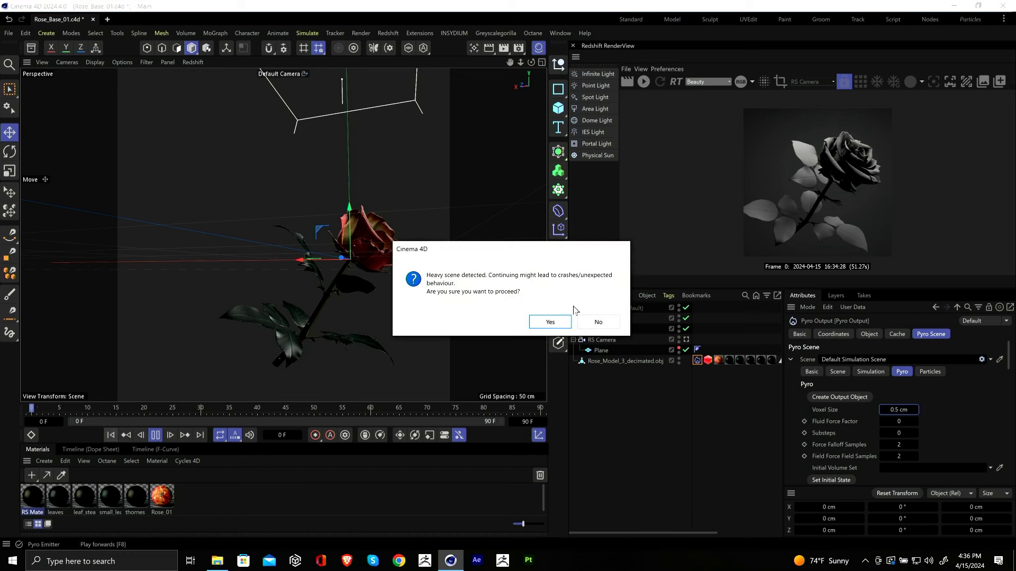
click(551, 323)
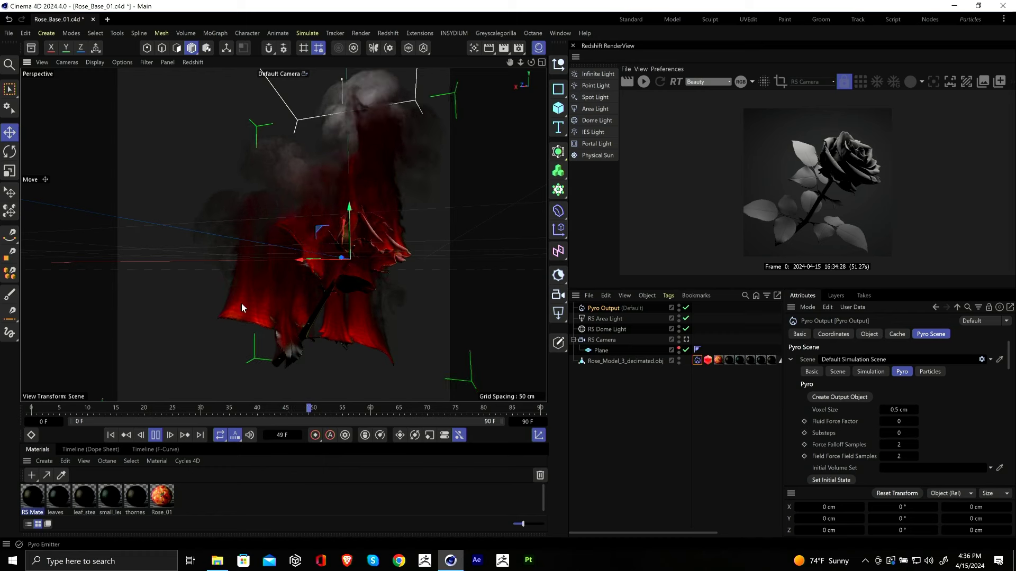
click(153, 435)
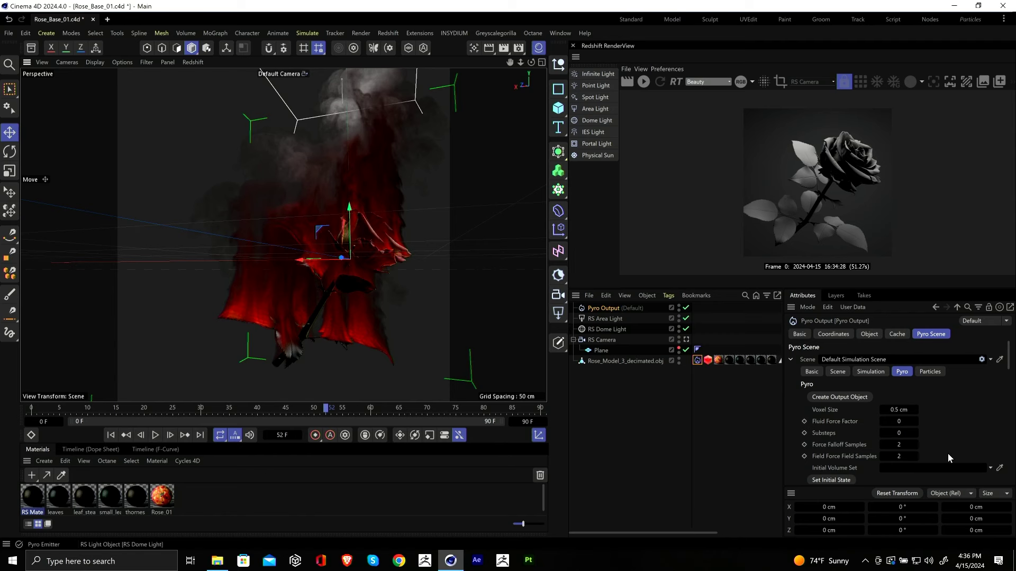
Step: Set Pyro Substeps to 2 and replay the simulation from frame 0, pausing at frame 9
click(899, 433)
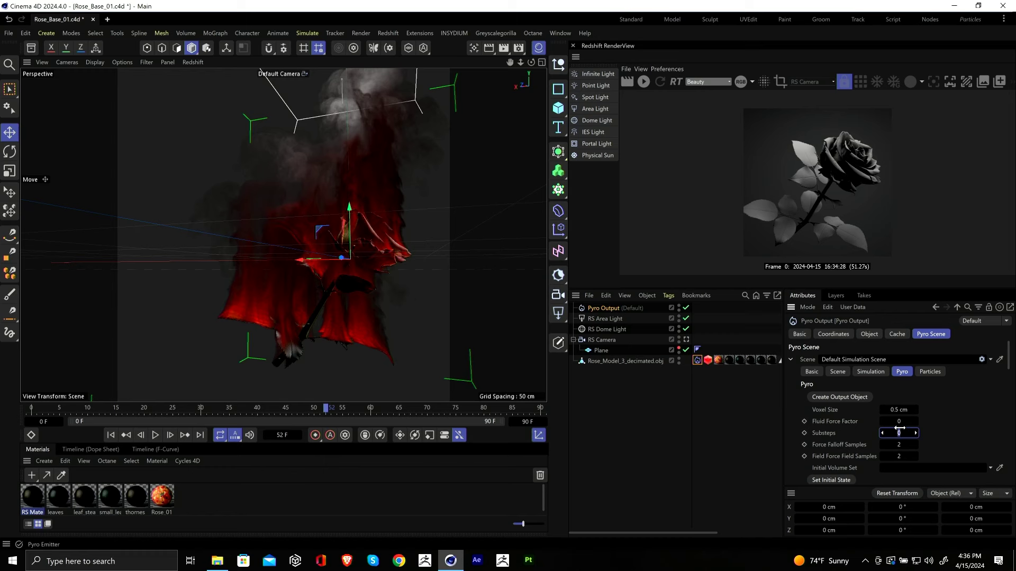
text(2)
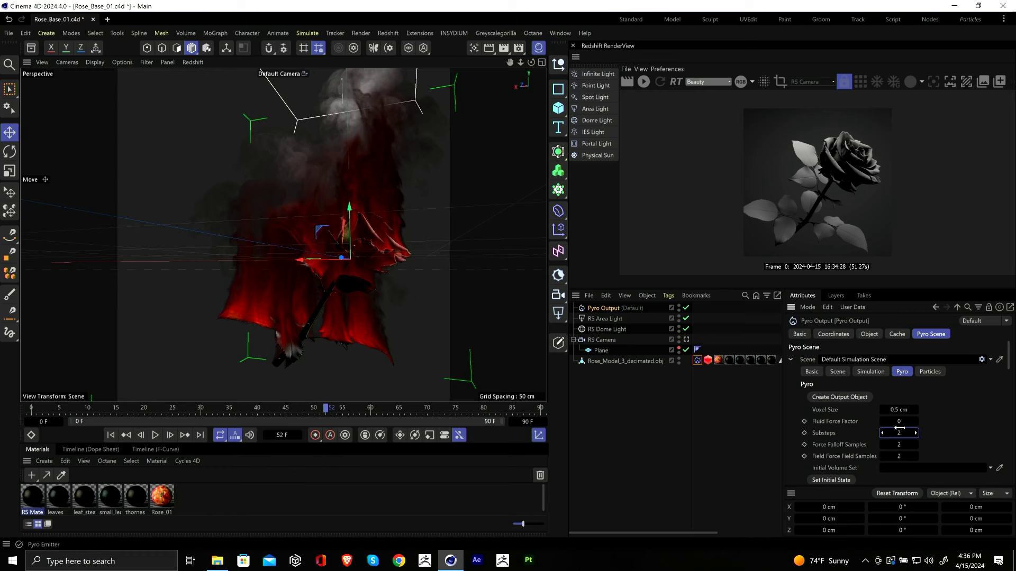
click(111, 435)
click(155, 435)
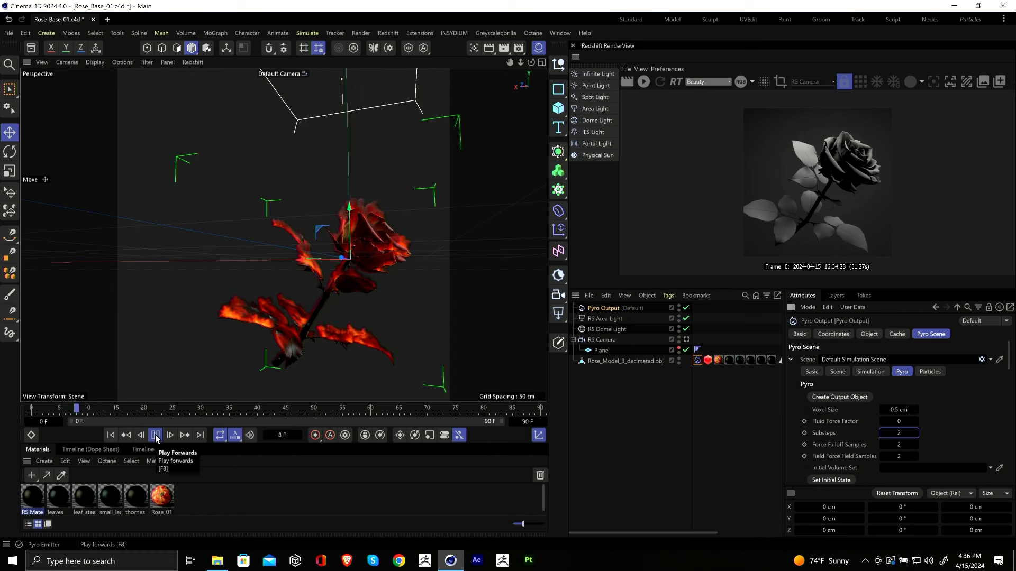
click(155, 435)
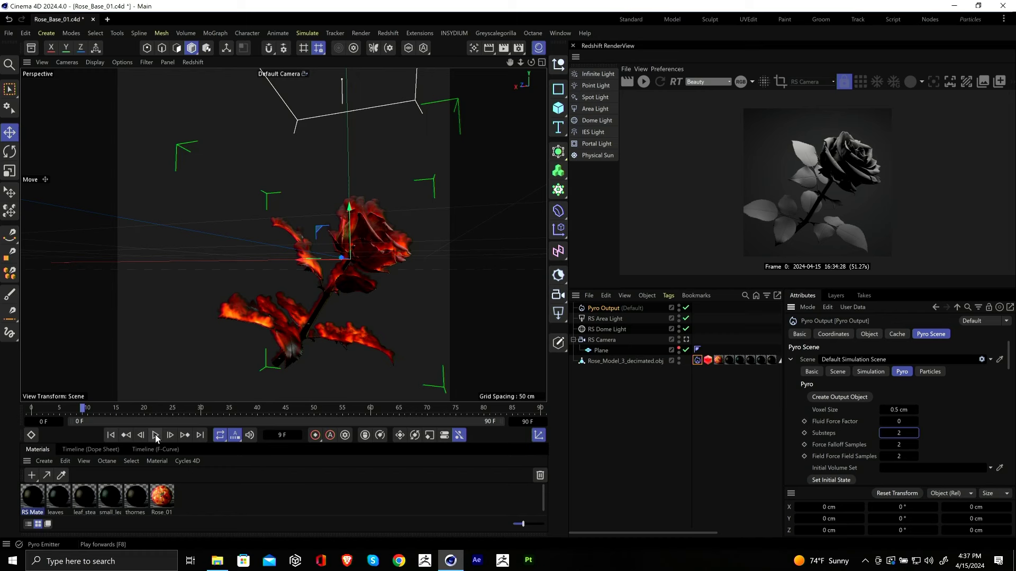
Step: Change the Pyro Voxel Size to 0.7 cm
click(898, 409)
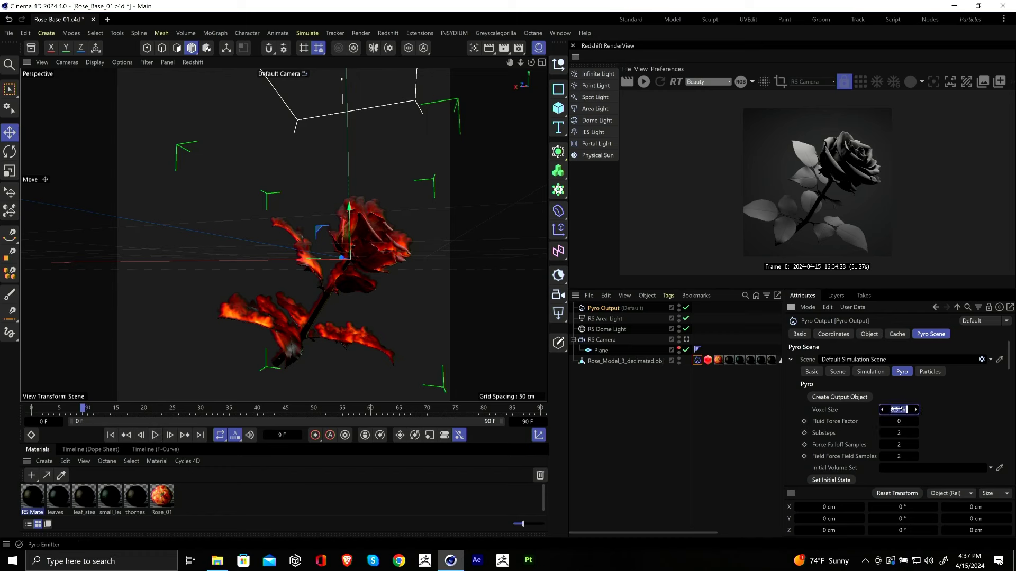
text(0.7)
key(Return)
Step: Replay the simulation from frame 0 and pause at frame 30 to view the smokier flames
click(110, 435)
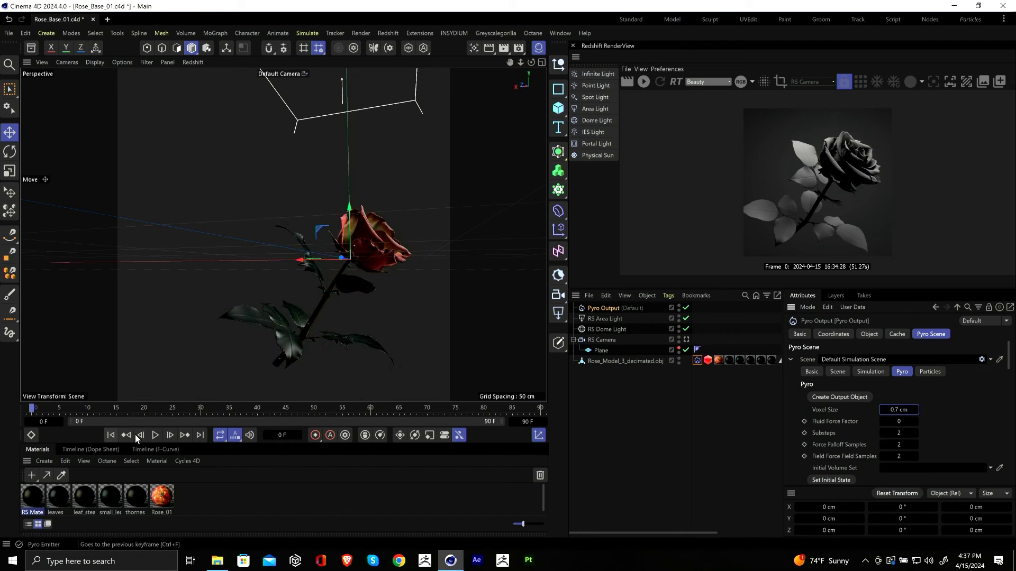
click(152, 435)
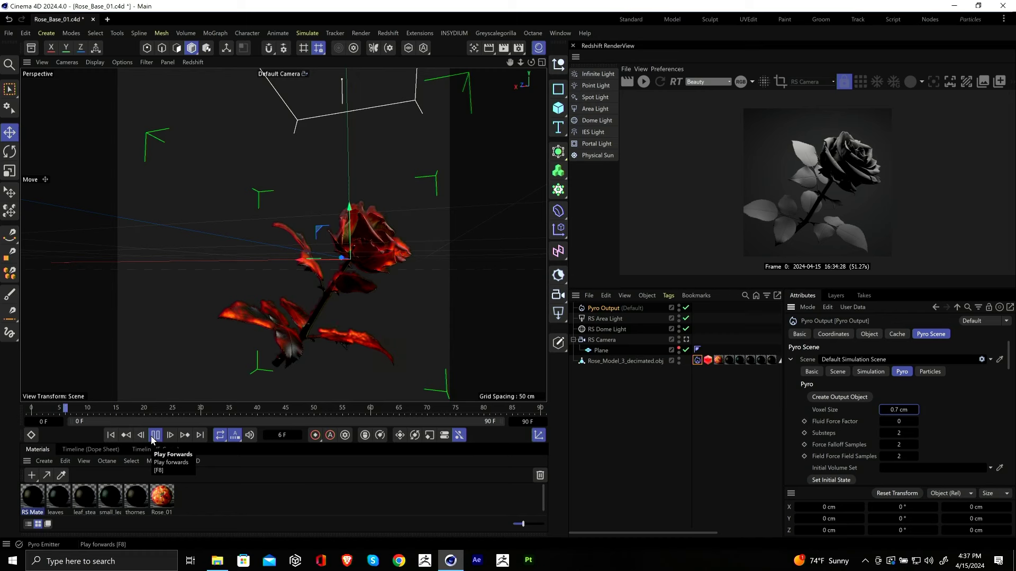
click(418, 312)
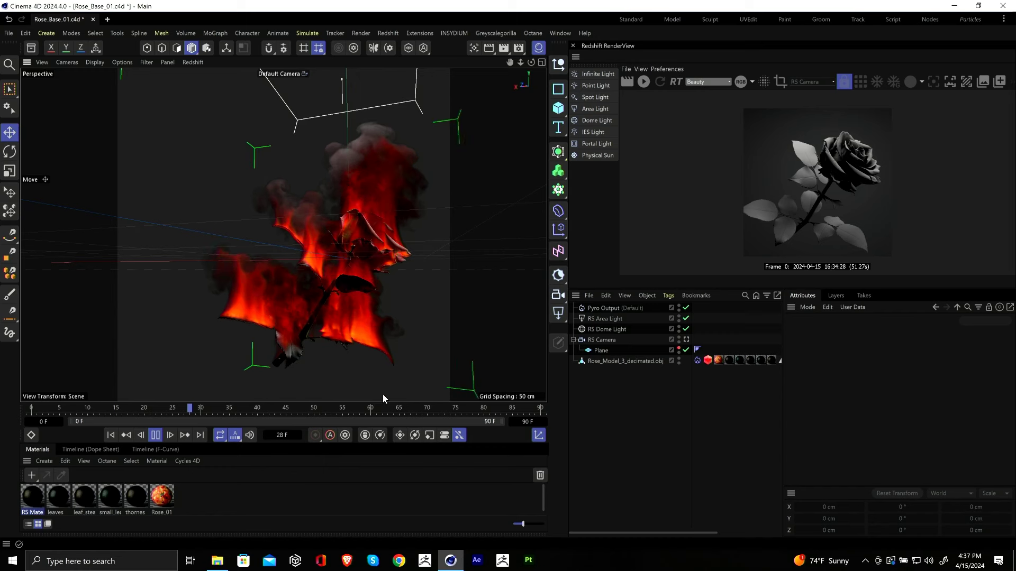
click(155, 436)
alt+drag(325, 337, 319, 366)
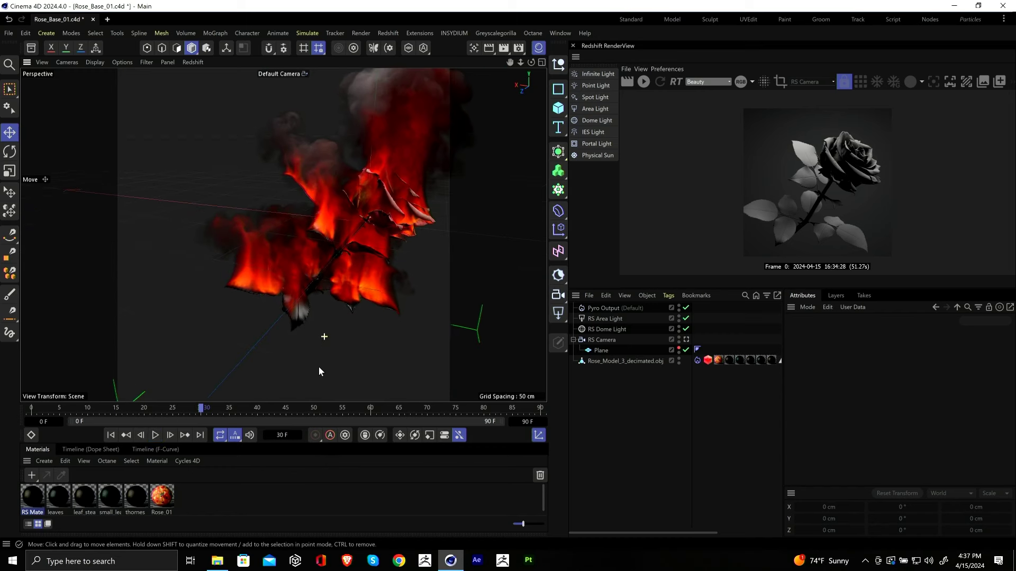
Step: Uncheck Density emission on the rose's Pyro Emitter tag
click(697, 360)
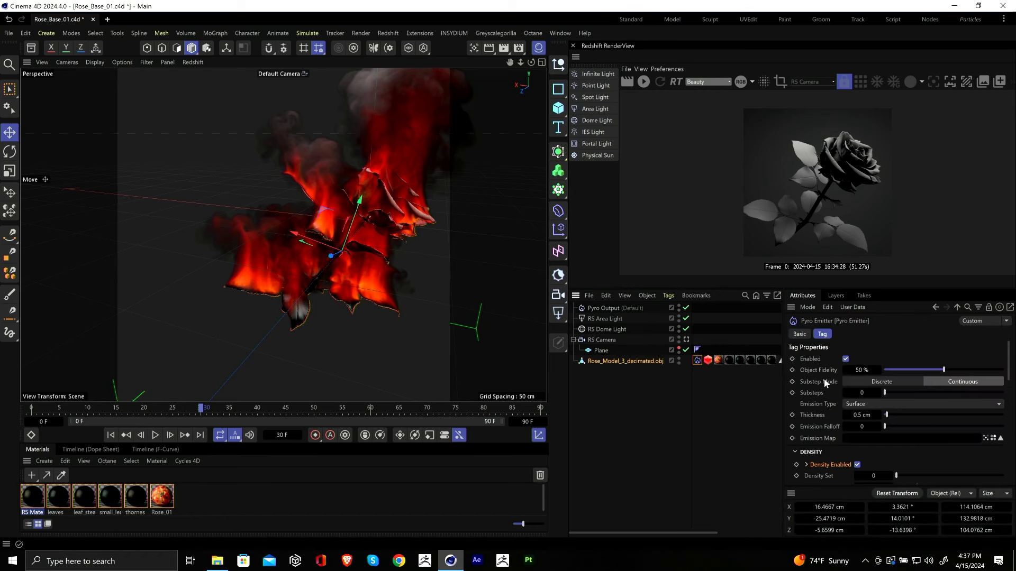
scroll(823, 388, down, 3)
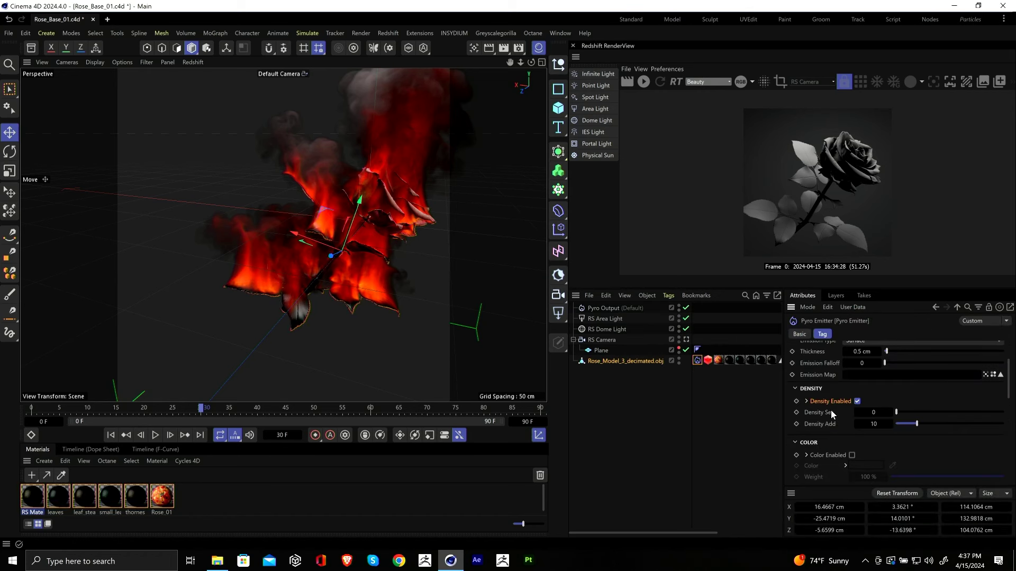
click(857, 401)
click(857, 402)
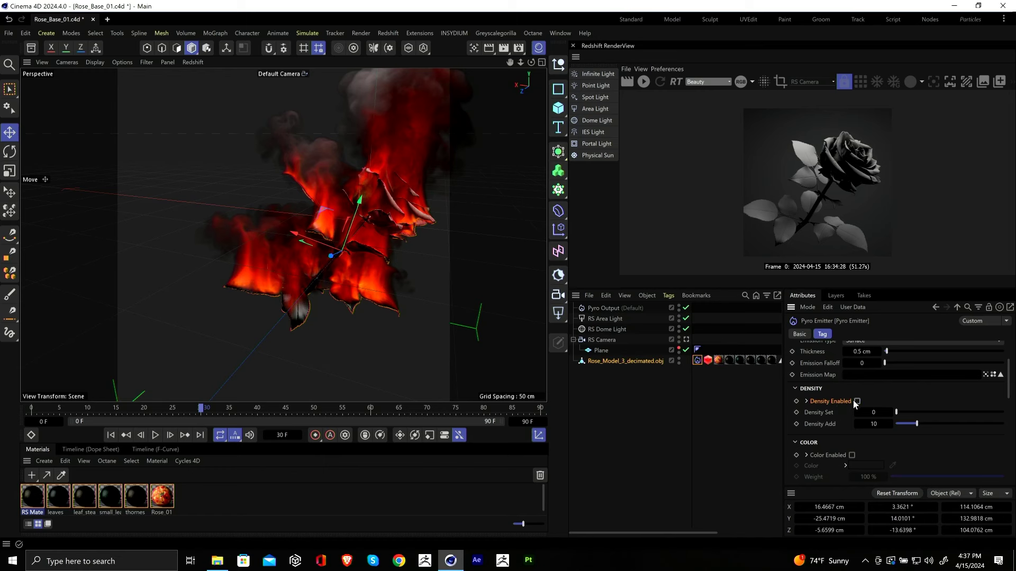
Step: Replay the simulation from the start and stop at frame 14
click(110, 435)
click(155, 435)
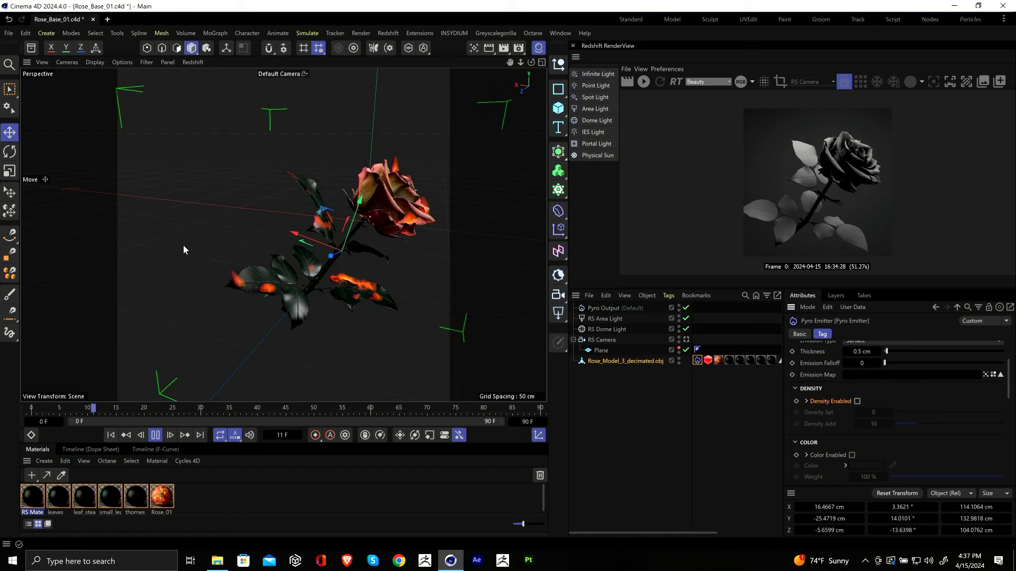
click(155, 435)
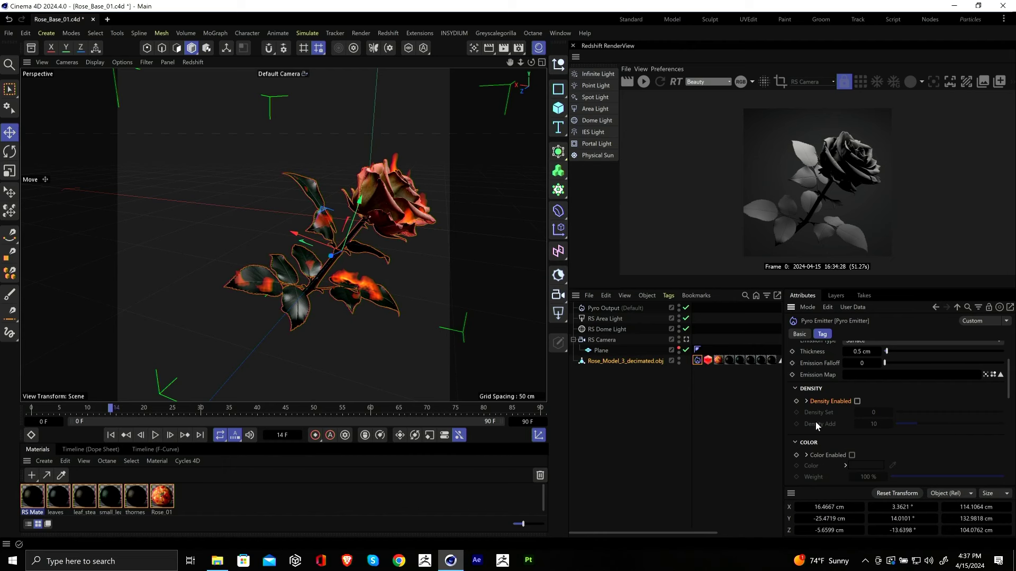
Step: Set the Pyro Emitter's Temperature Add to 4000, trying 2000 first
scroll(817, 421, down, 3)
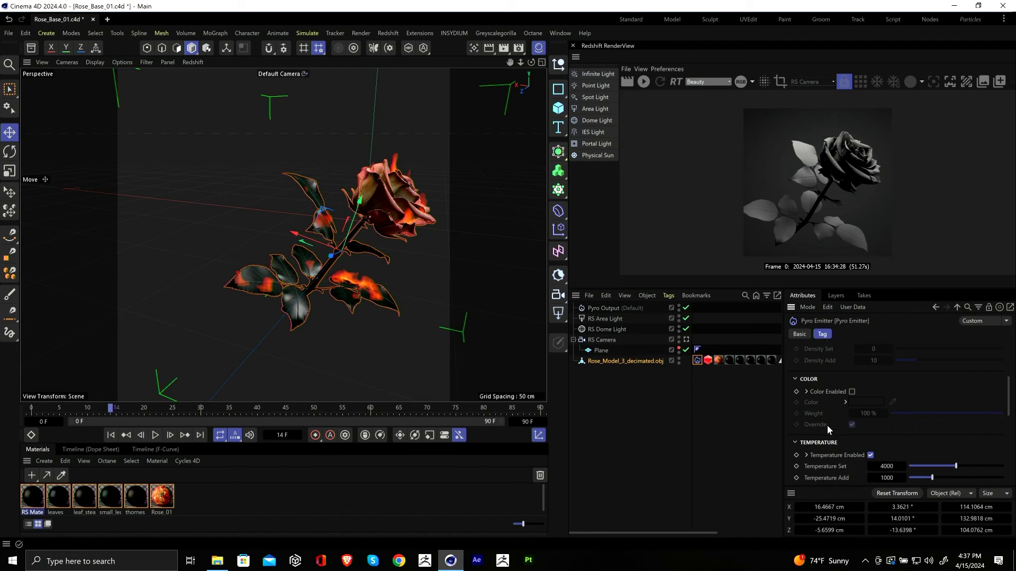
scroll(828, 426, down, 3)
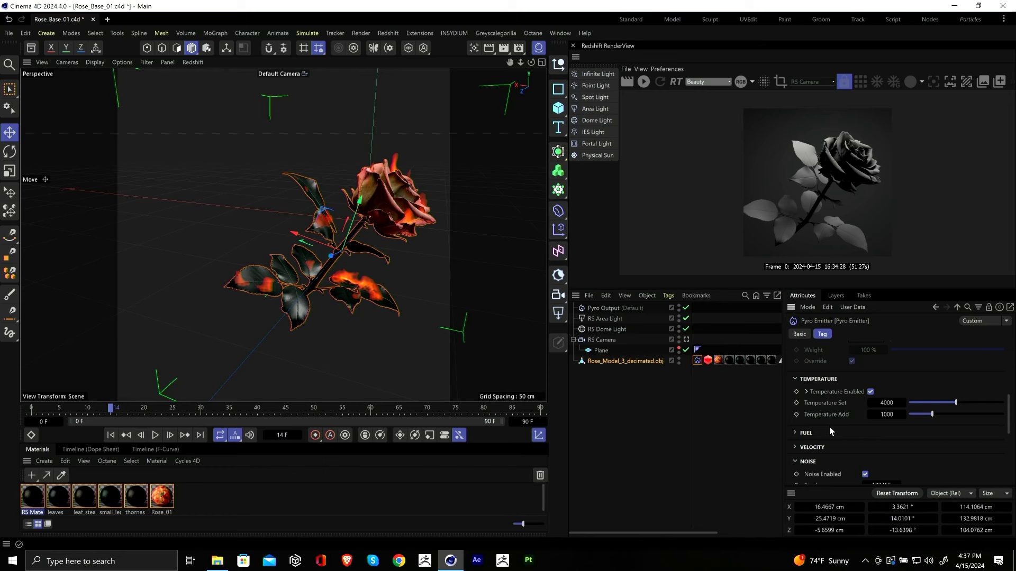
scroll(831, 427, up, 3)
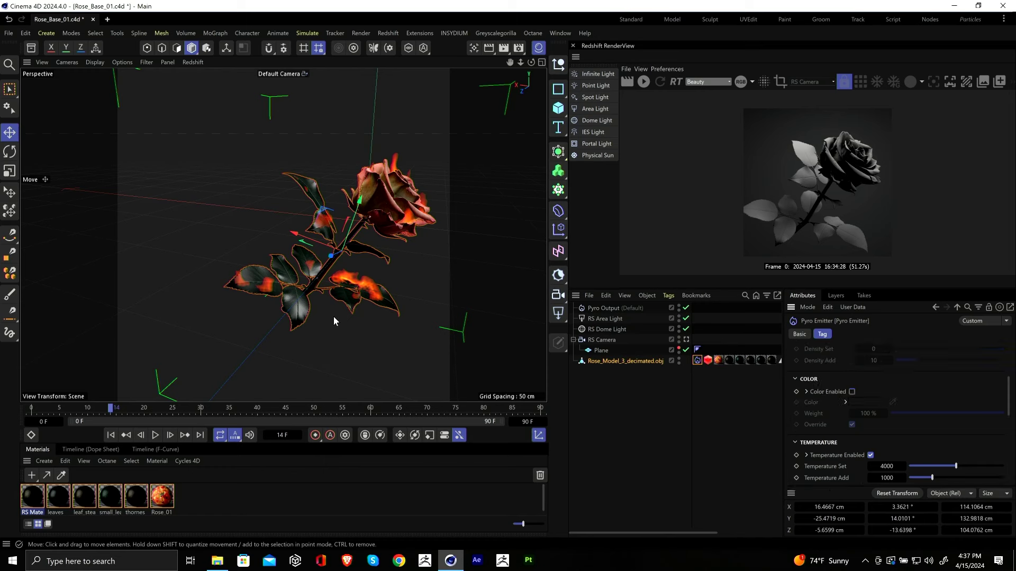
scroll(888, 479, down, 3)
click(885, 414)
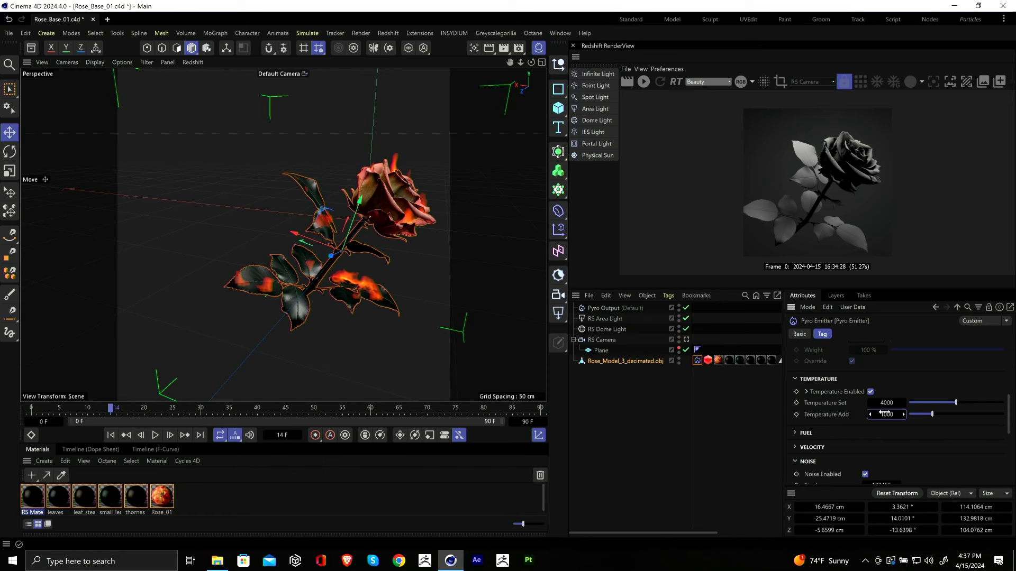
text(2000)
key(Return)
click(898, 414)
text(4000)
key(Return)
Step: Replay the simulation from the start and stop at frame 22
click(111, 435)
click(154, 434)
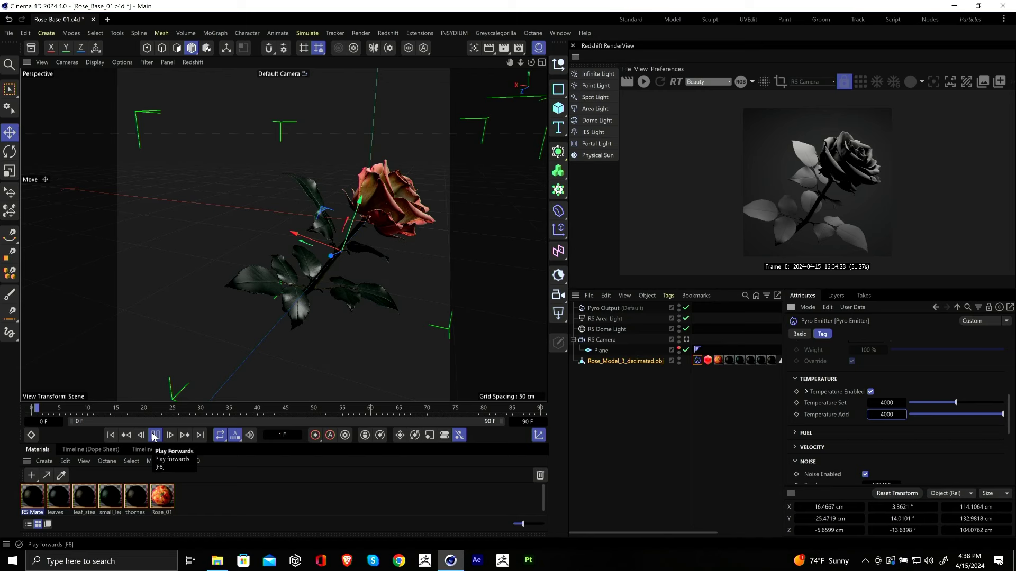
click(155, 435)
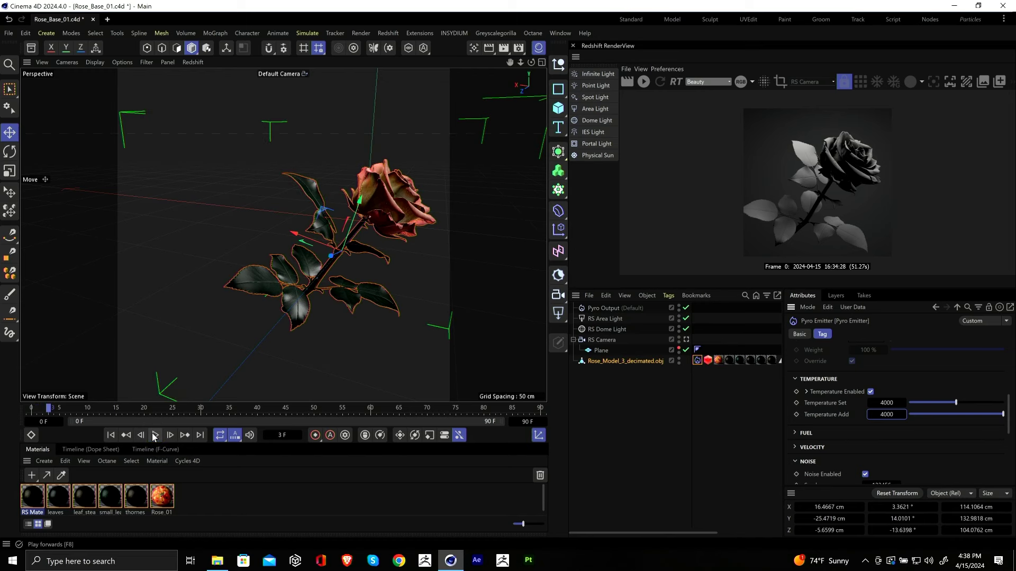
click(153, 435)
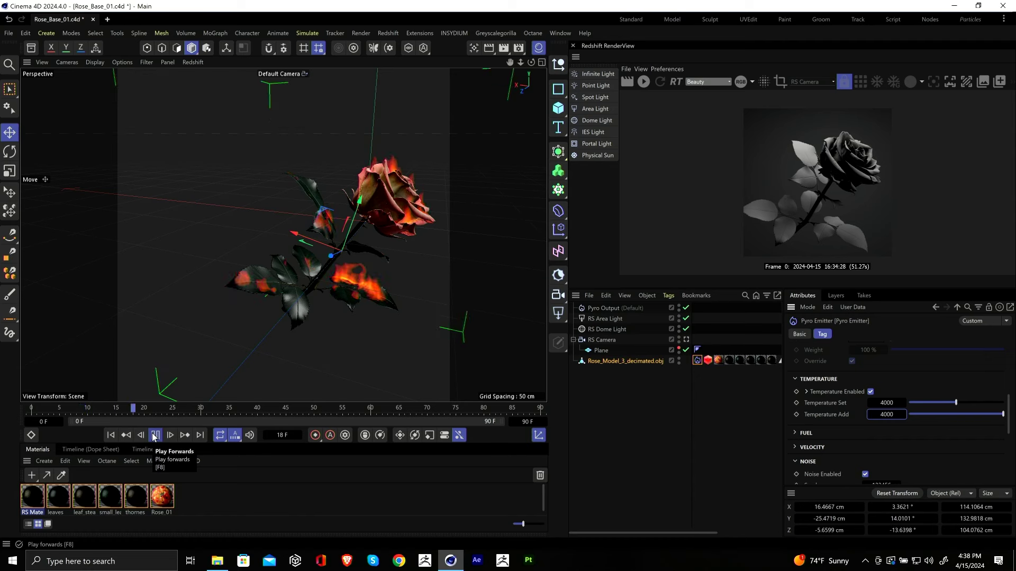
click(154, 434)
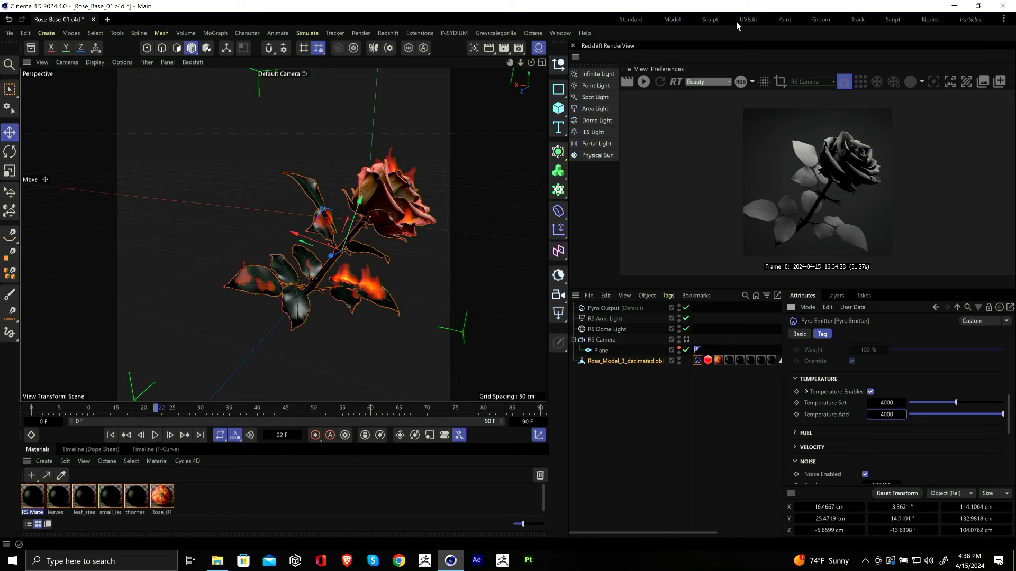
Step: Test a Redshift preview render through the RS Camera, then stop it
click(644, 82)
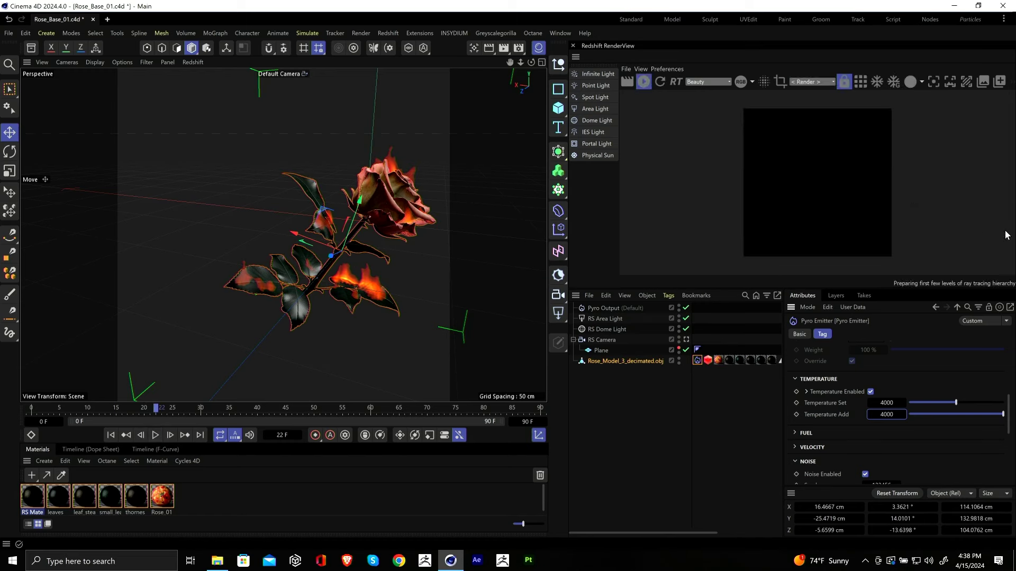
click(820, 81)
click(811, 103)
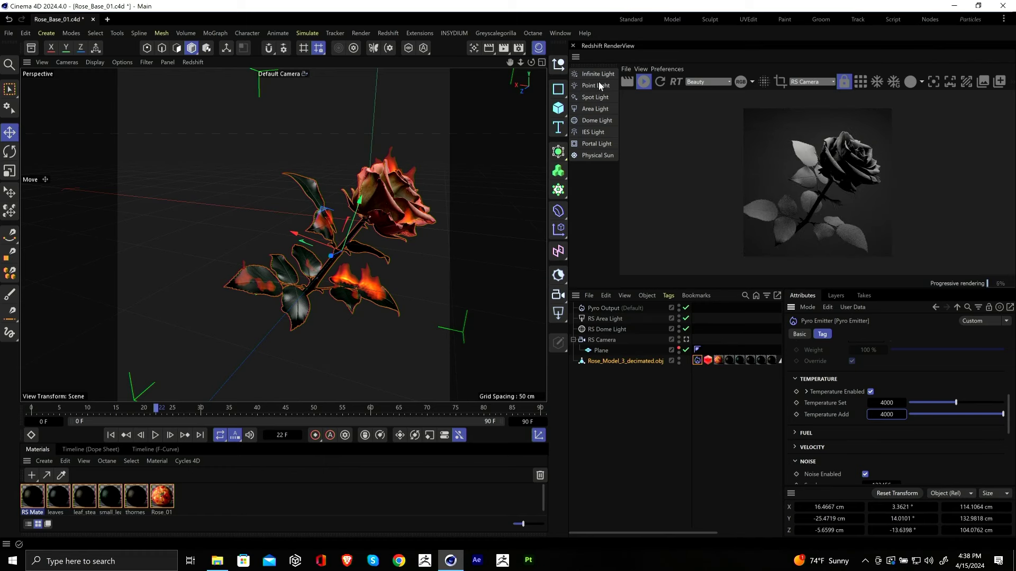
click(643, 81)
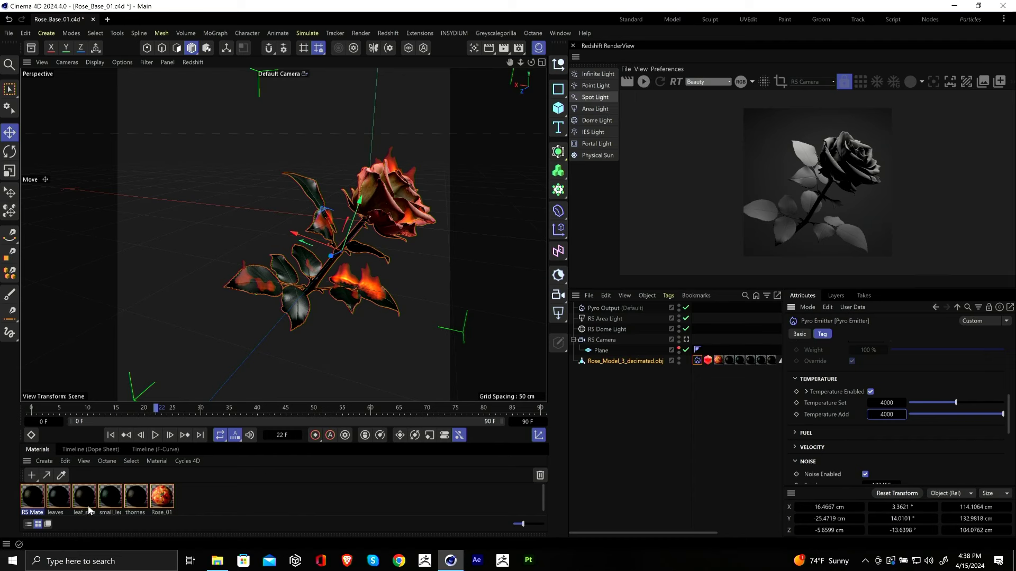
Step: Set Pyro Output's Density and Temperature outputs to On, then bring up the material Create menu
click(603, 308)
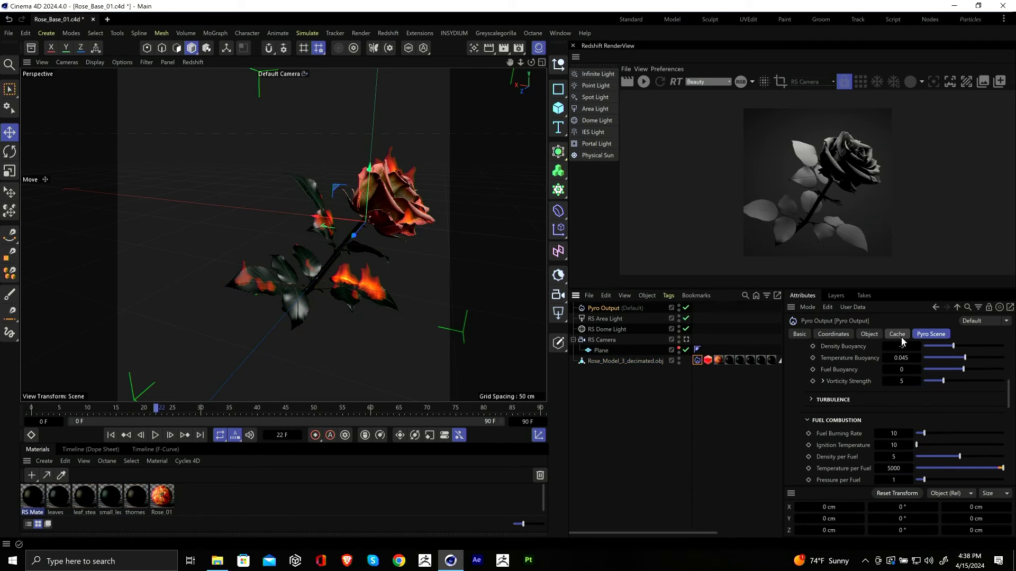
click(874, 335)
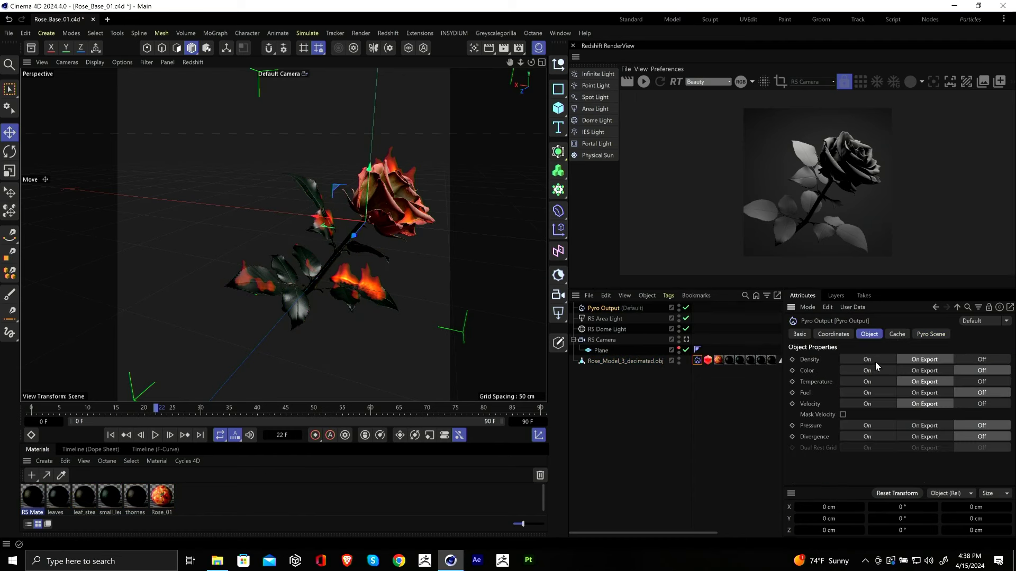
click(866, 360)
click(867, 382)
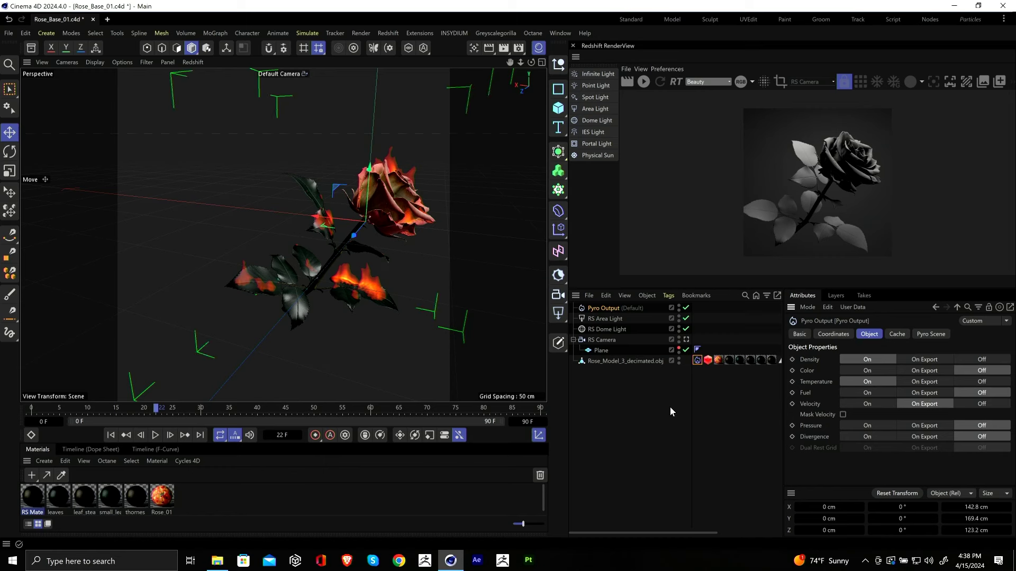
click(49, 460)
mouse_move(90, 386)
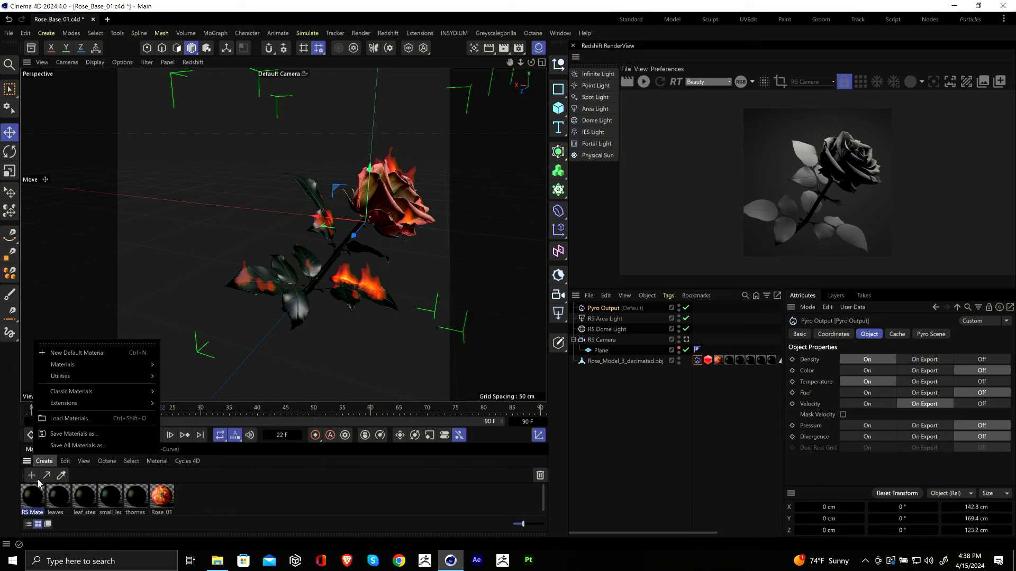
Step: Assign a new Pyro Volume material to Pyro Output and replay the simulation from frame 0
mouse_move(74, 365)
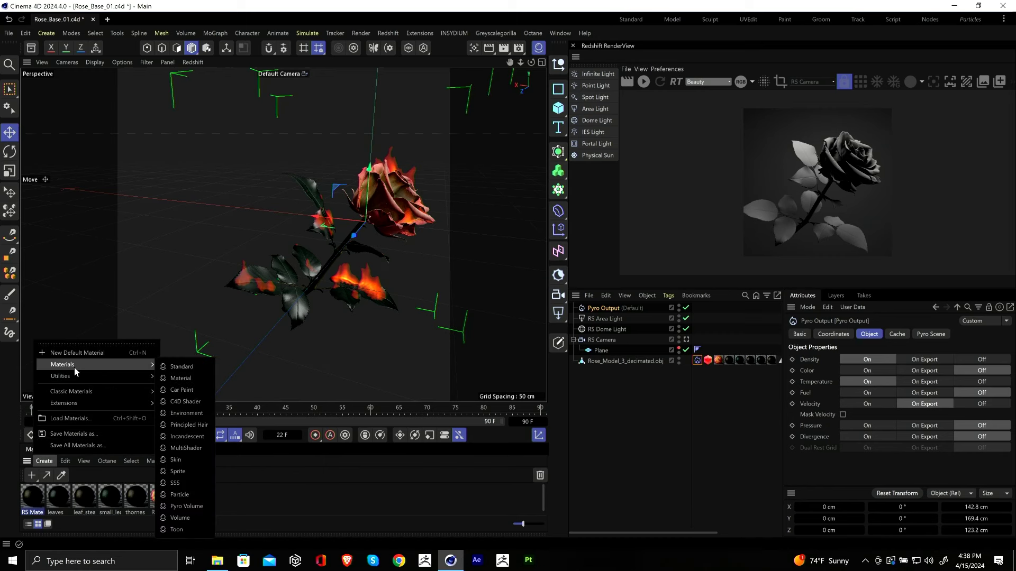
click(186, 506)
drag(37, 494, 602, 312)
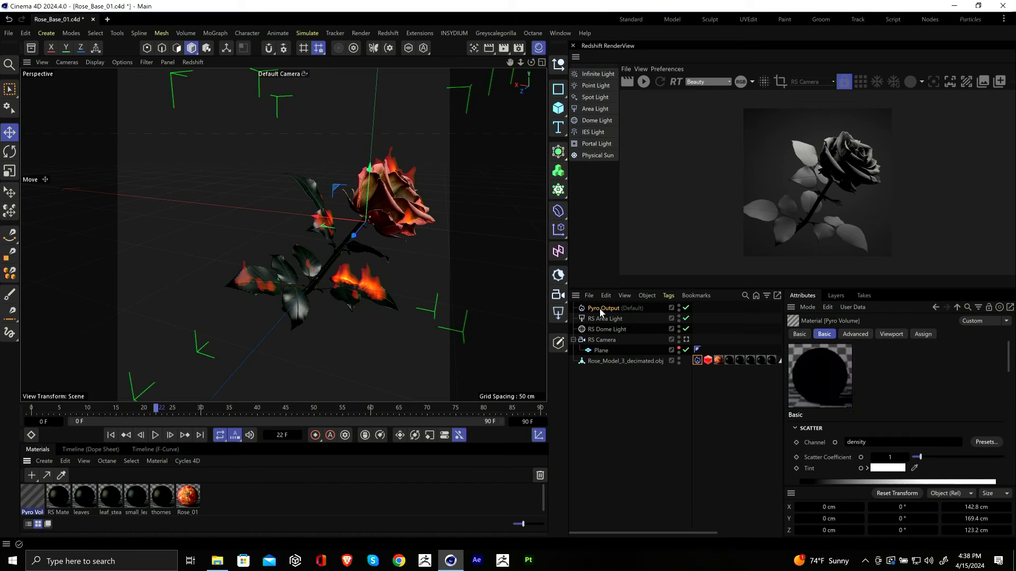
click(111, 435)
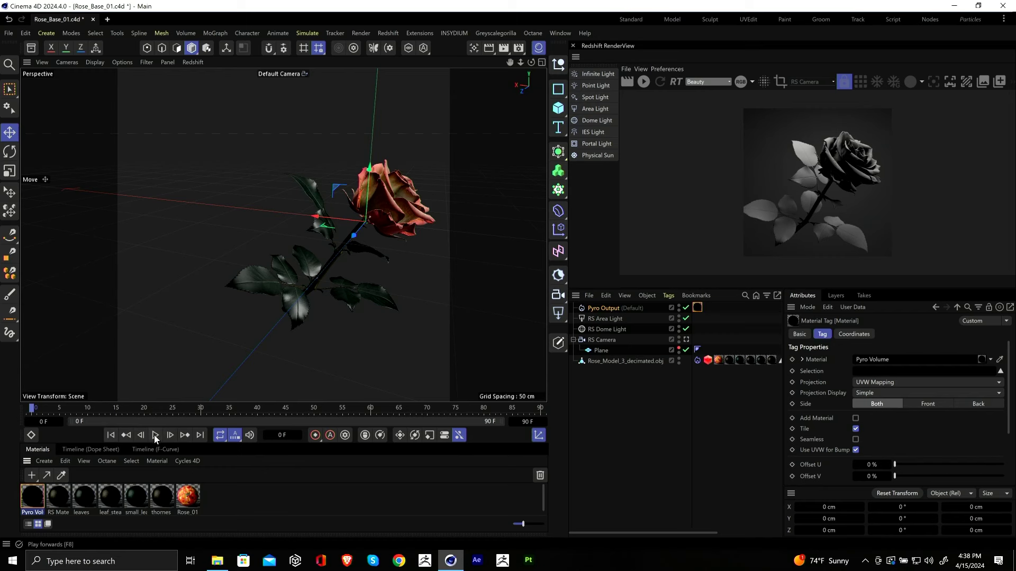
click(155, 435)
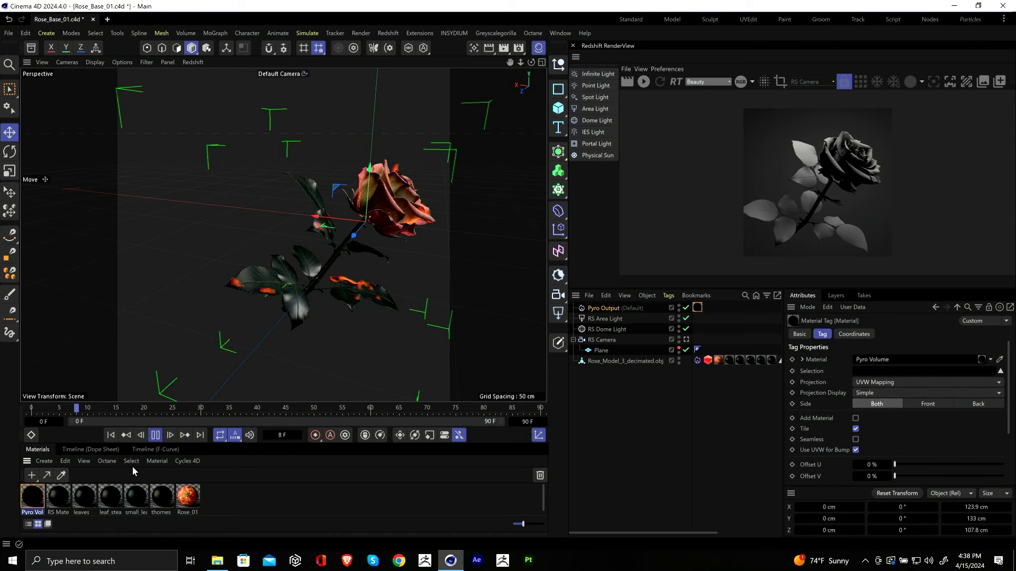
Step: Pause at frame 11, render the Redshift IPR through RS Camera, and select the rose's Pyro Emitter
click(155, 435)
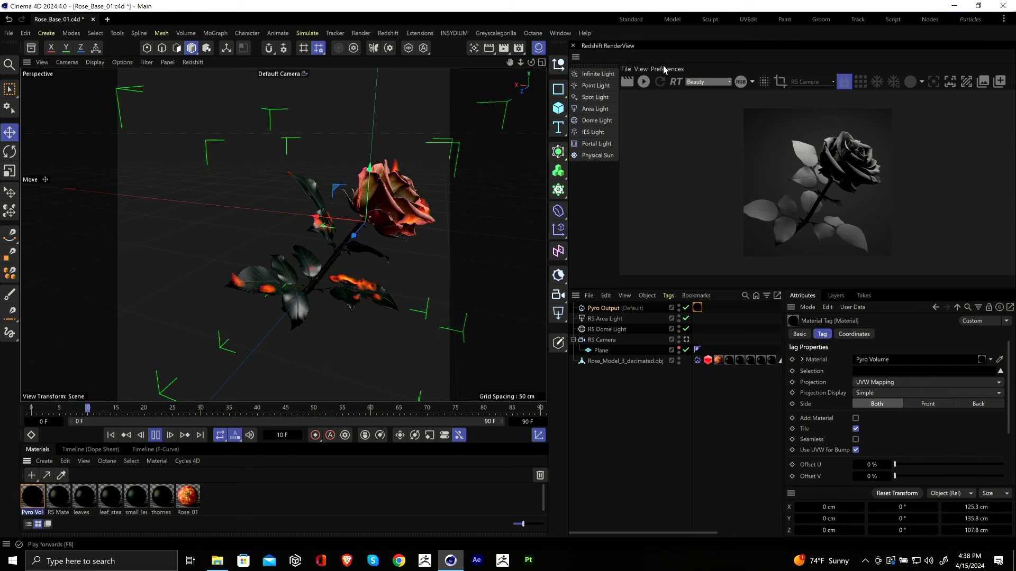
click(643, 81)
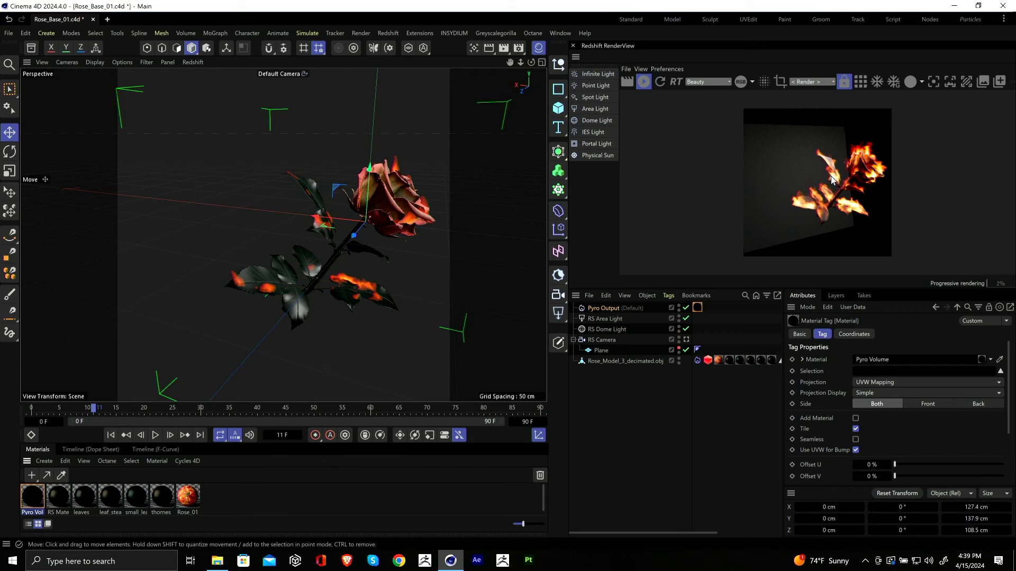
click(803, 82)
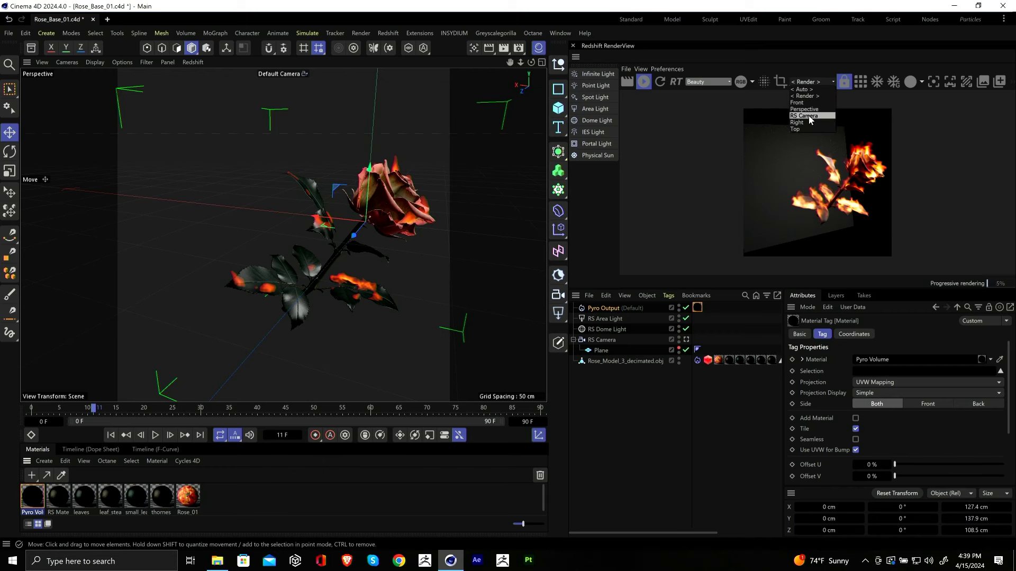
click(803, 96)
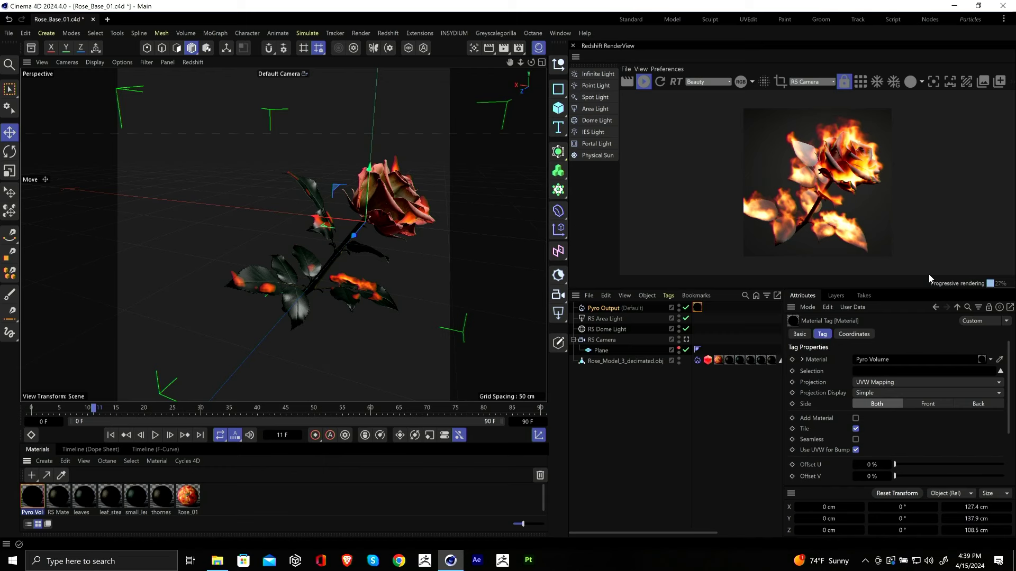
click(698, 360)
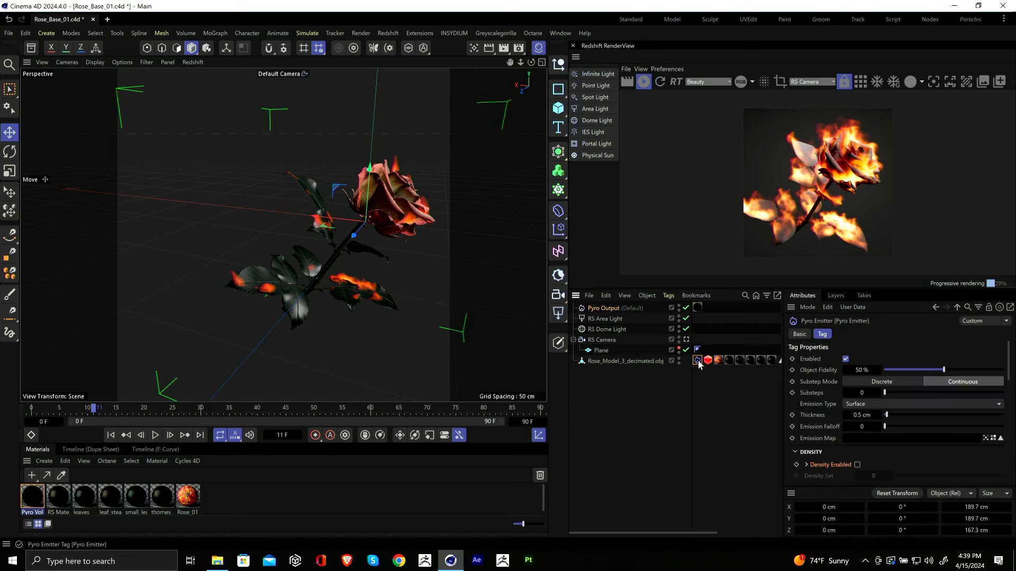
click(667, 360)
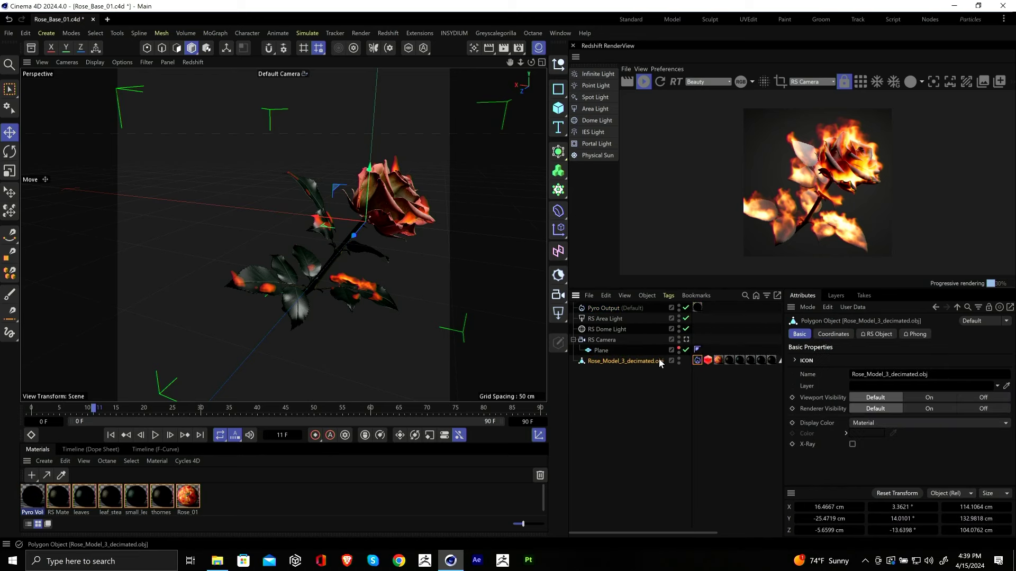
Step: Set the rose's Pyro Emitter noise Scale to 200 %
click(697, 360)
scroll(814, 392, down, 5)
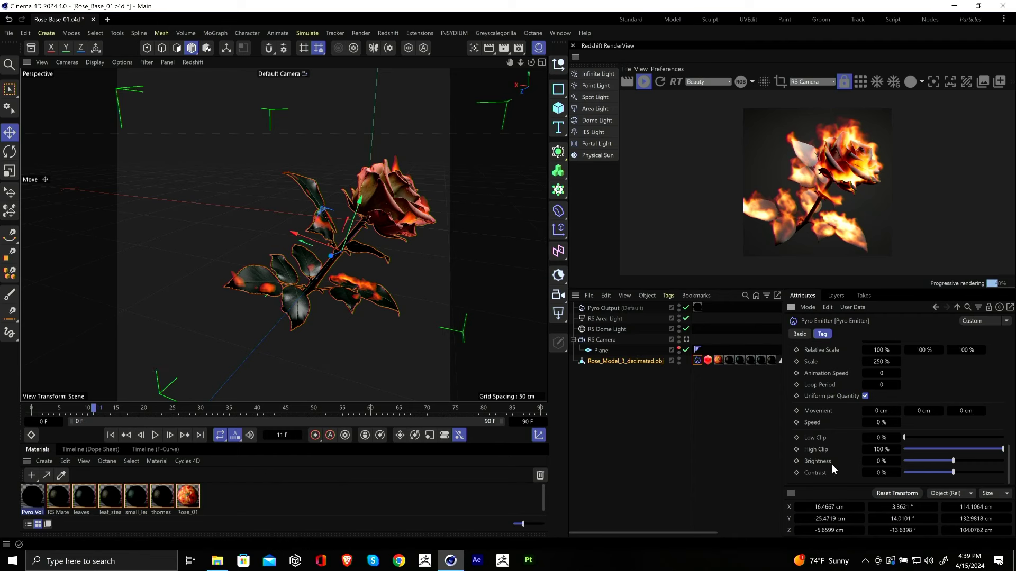
scroll(823, 439, up, 3)
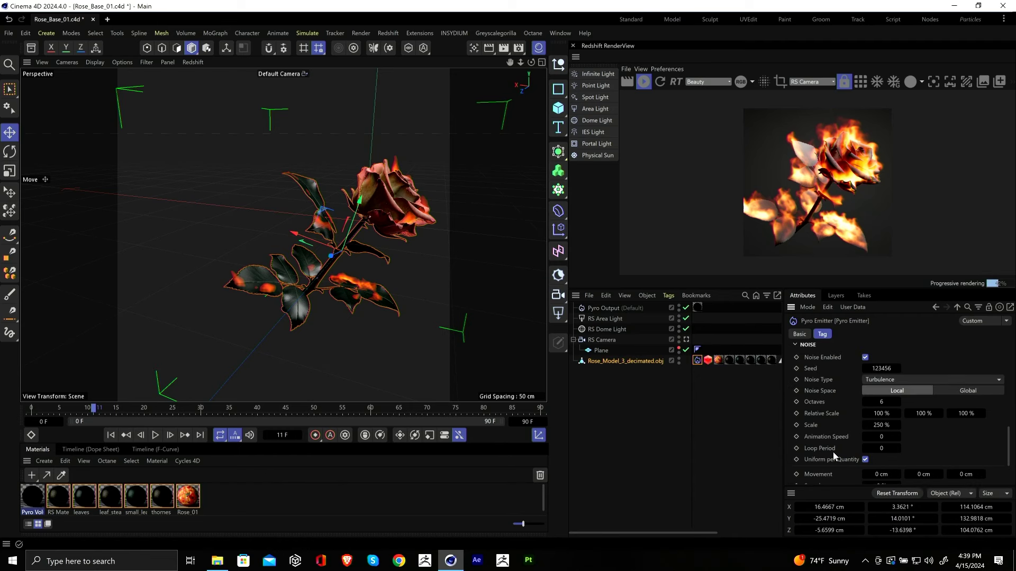
click(881, 424)
text(200)
key(Return)
Step: Lower the noise Brightness to -44 % and replay the simulation from the first frame
scroll(834, 444, down, 3)
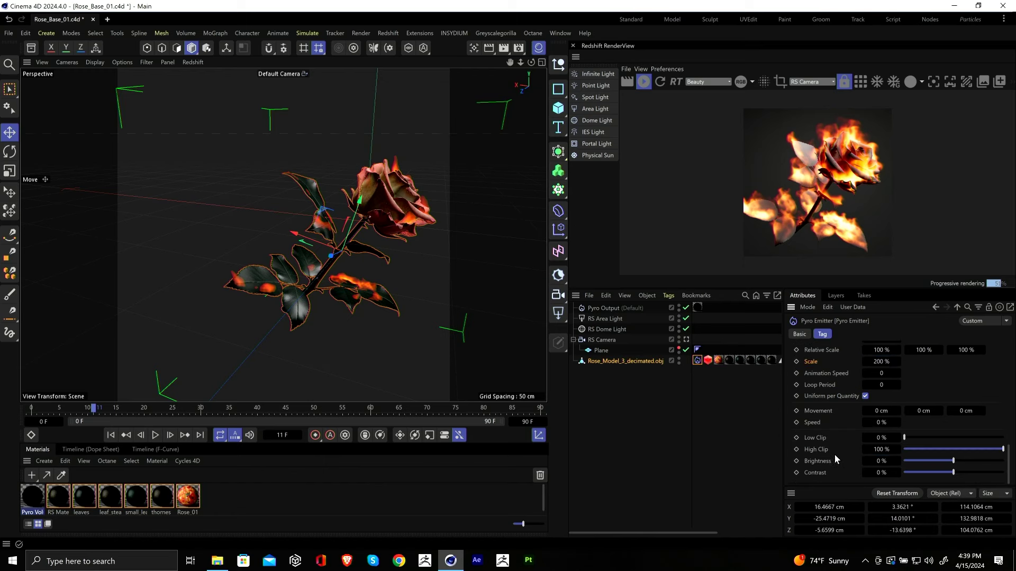
click(933, 462)
drag(934, 464, 932, 463)
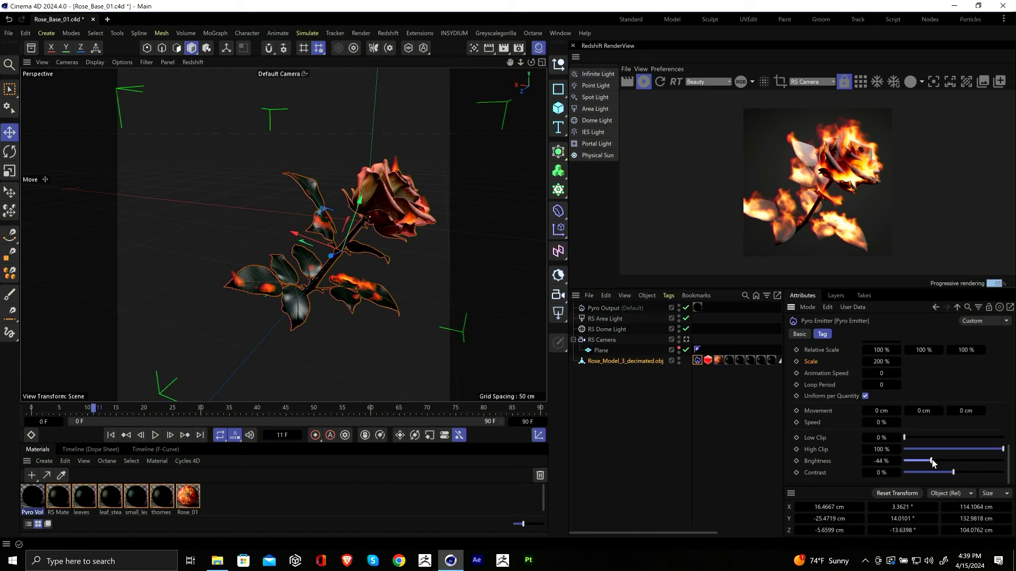
click(111, 435)
click(154, 439)
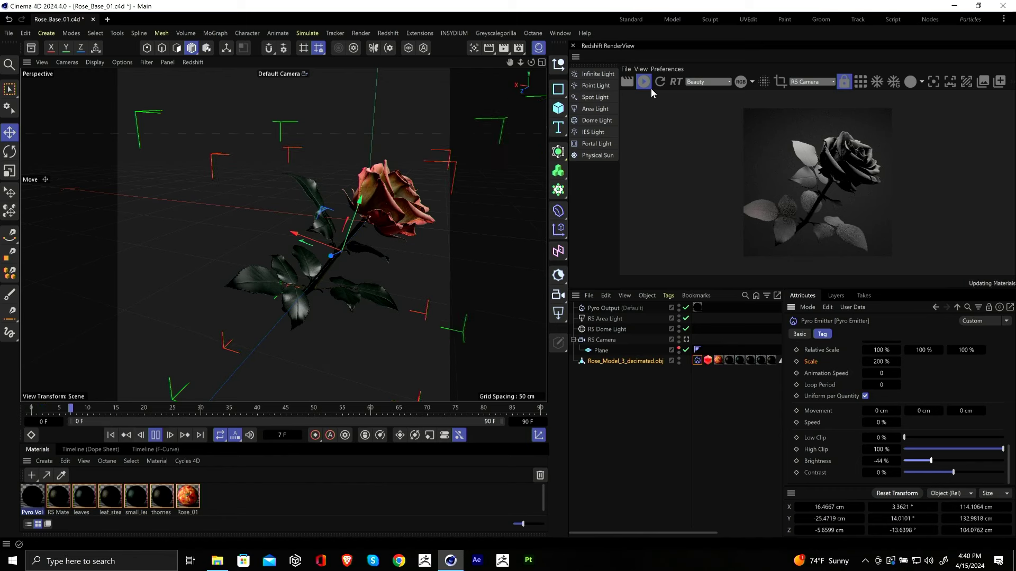
Step: Stop playback at frame 13 and show the Pyro Output's Pyro Scene settings (0.7 cm voxels, 2 substeps)
click(158, 436)
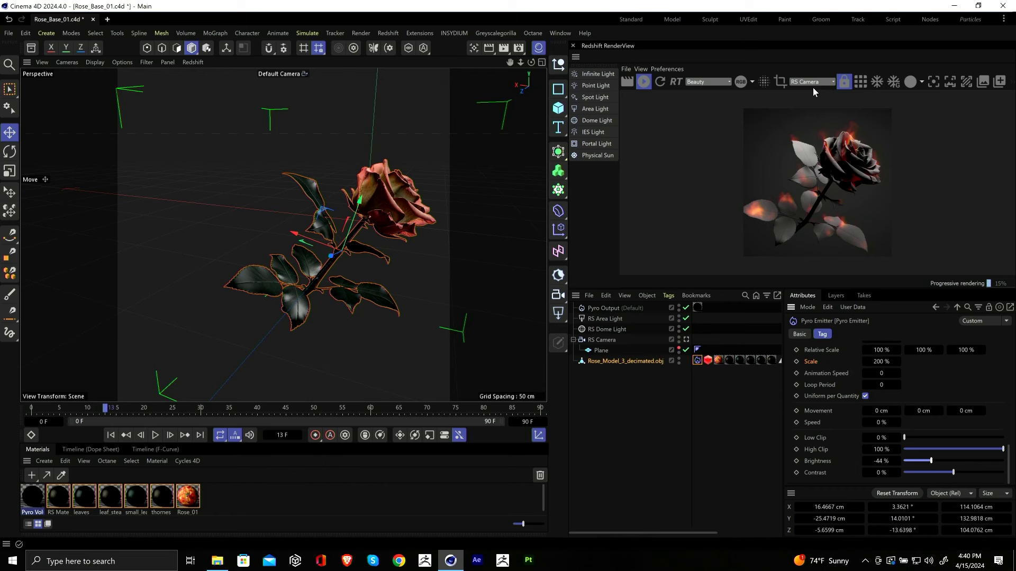
scroll(821, 413, up, 5)
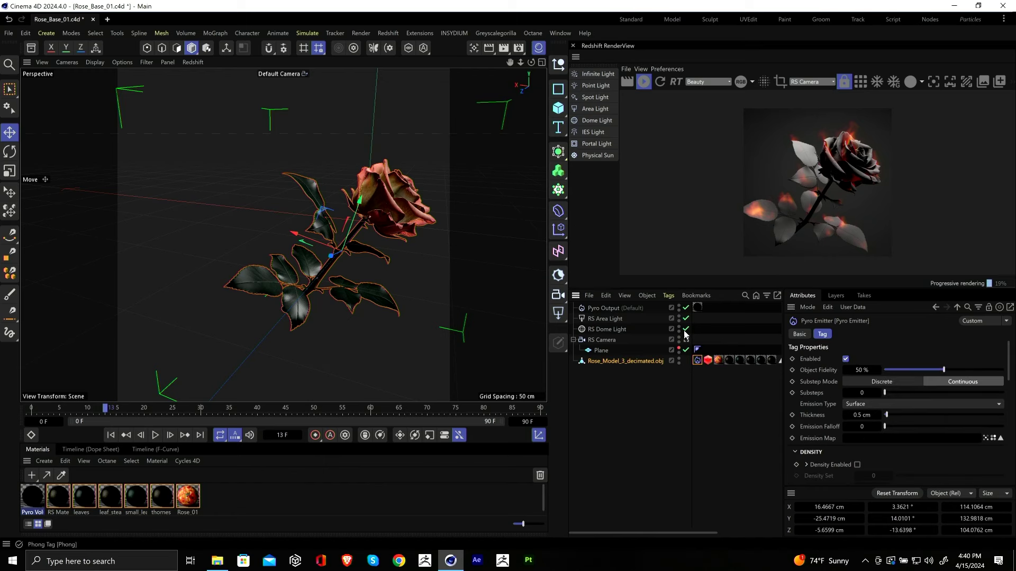
click(604, 308)
click(931, 334)
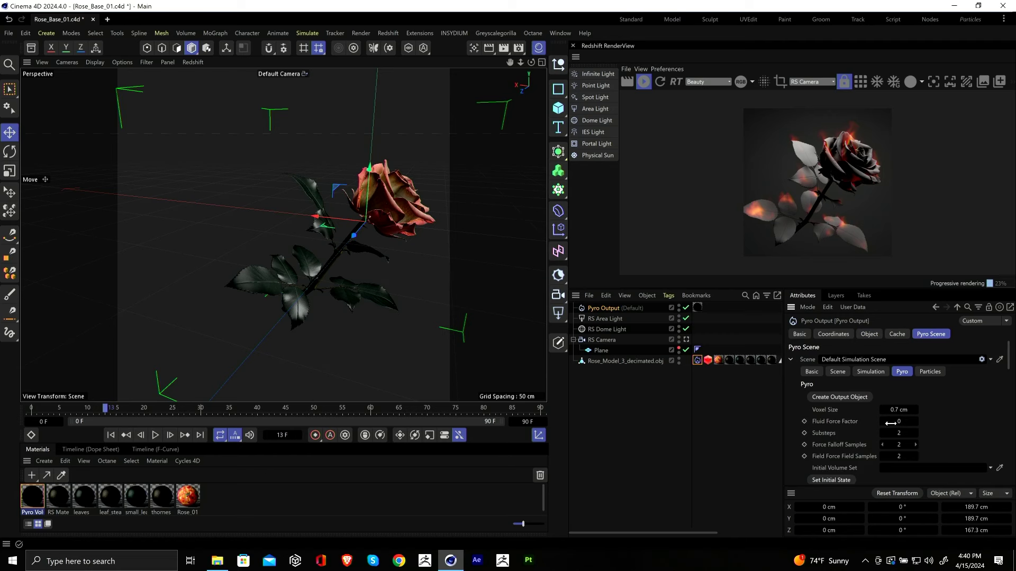
Step: Set the Pyro Scene's Scene Scale to 10 cm on its general settings
scroll(859, 439, down, 3)
scroll(859, 439, up, 3)
click(847, 372)
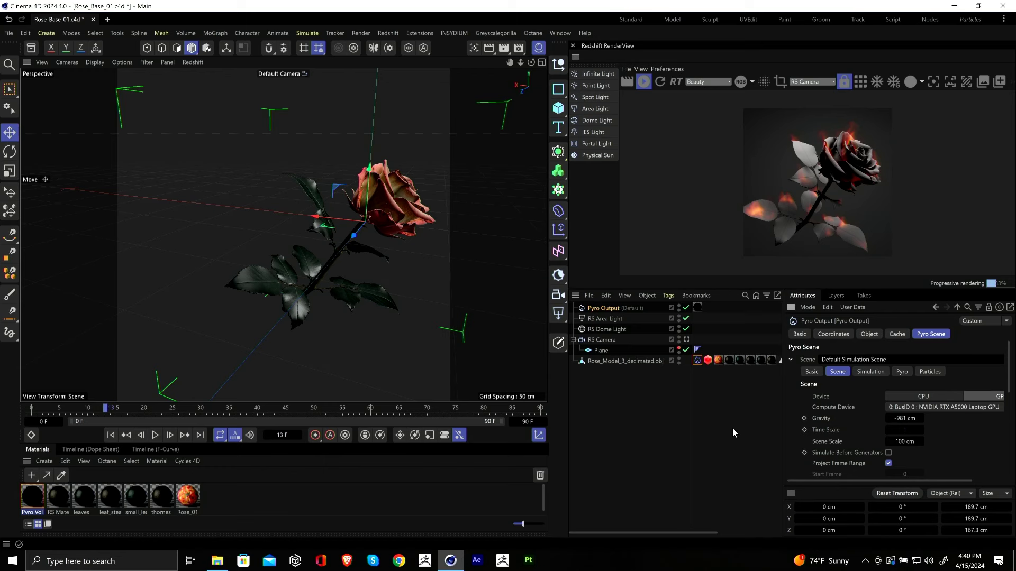
double_click(902, 446)
text(50)
click(906, 442)
text(10)
key(Return)
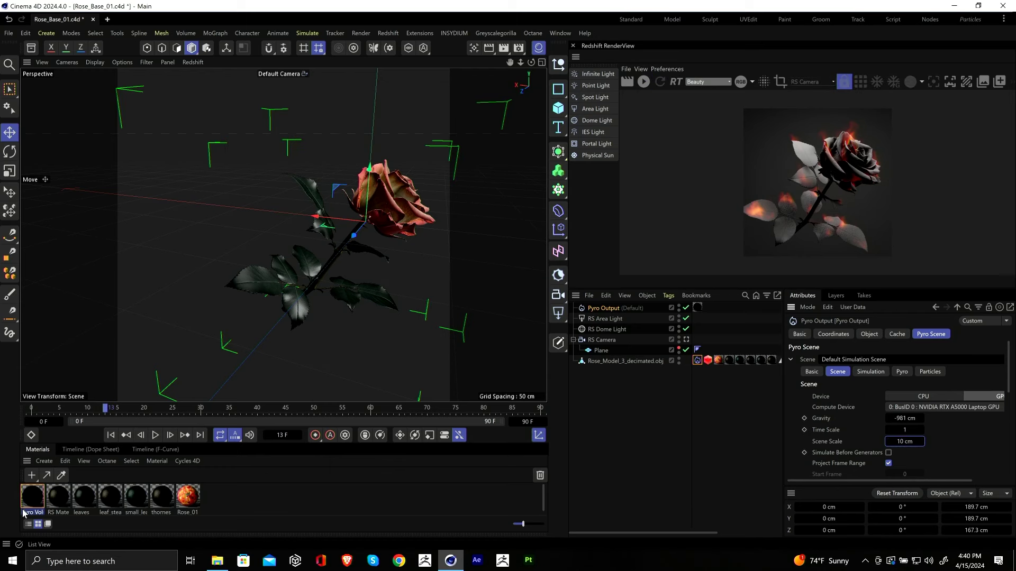
Step: Replay the simulation from frame 0, stop at frame 9, and restart the Redshift IPR render
click(110, 435)
click(155, 435)
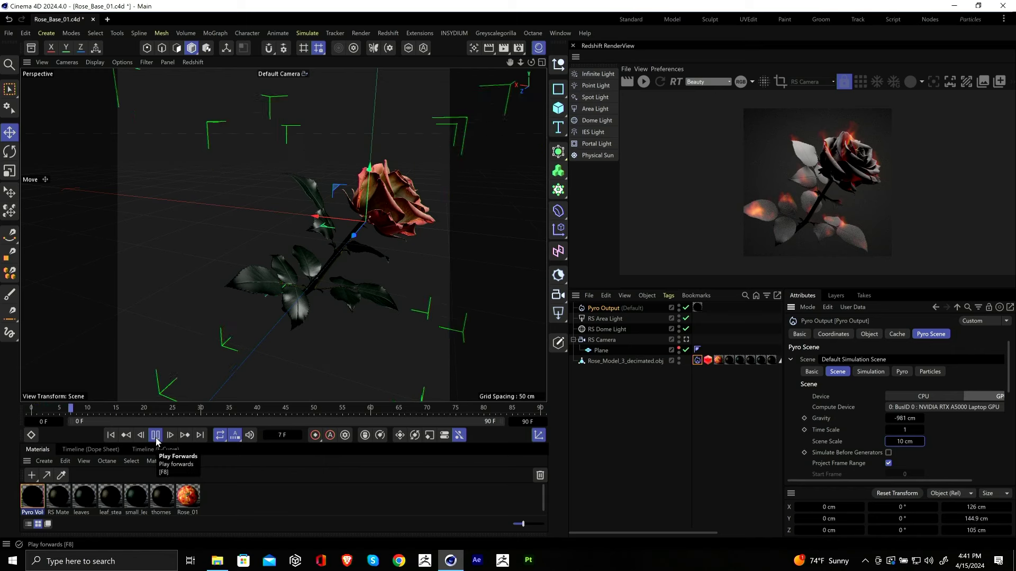
click(155, 437)
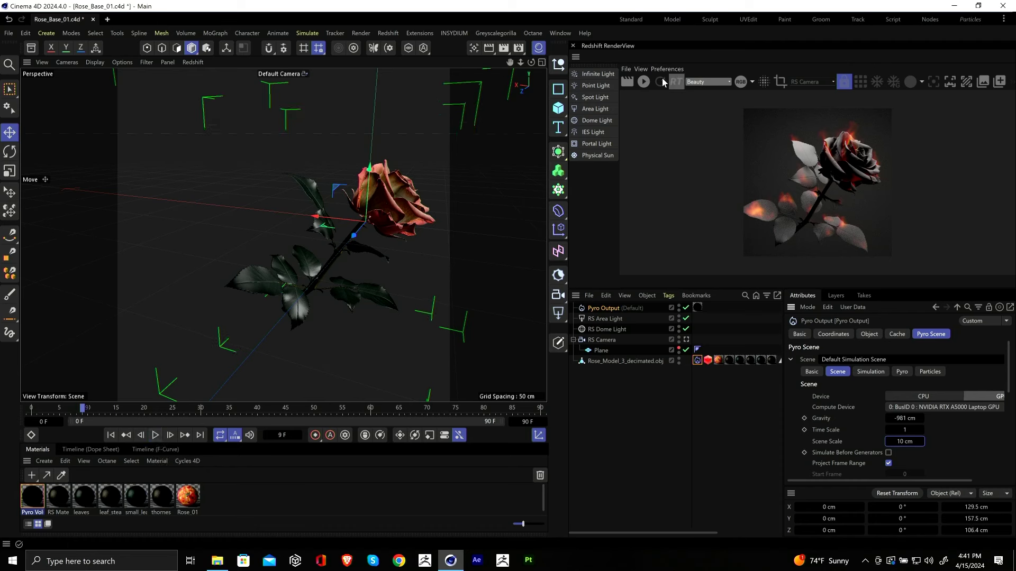
click(645, 81)
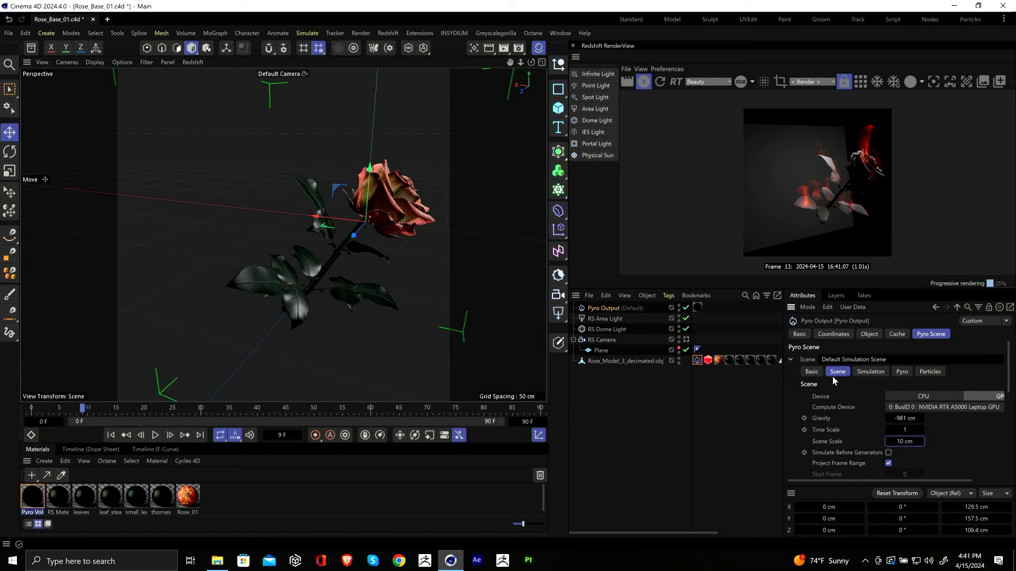
Step: Stop the Redshift IPR render and set Scene Scale to 50 cm
alt+drag(344, 263, 319, 224)
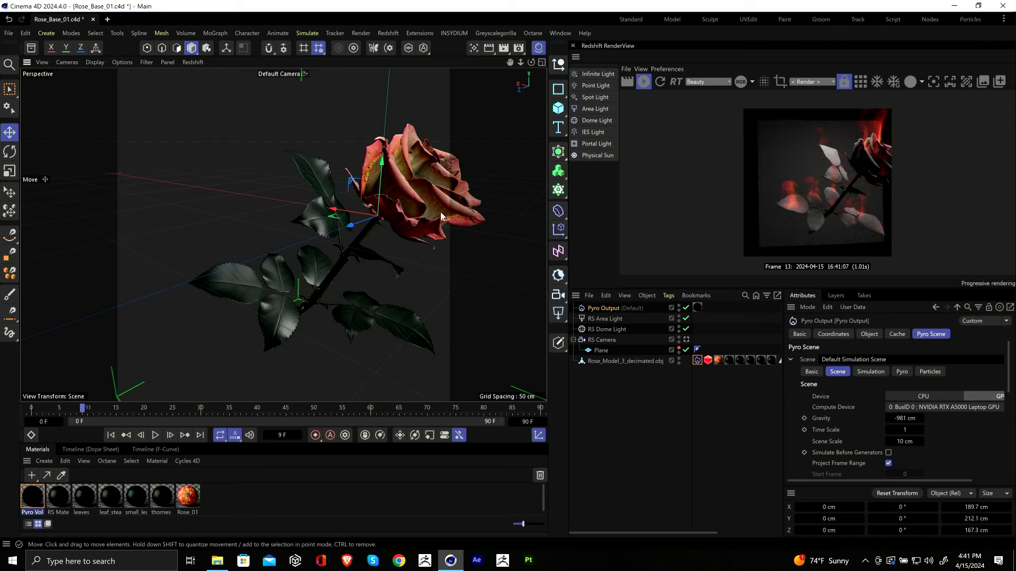
click(643, 81)
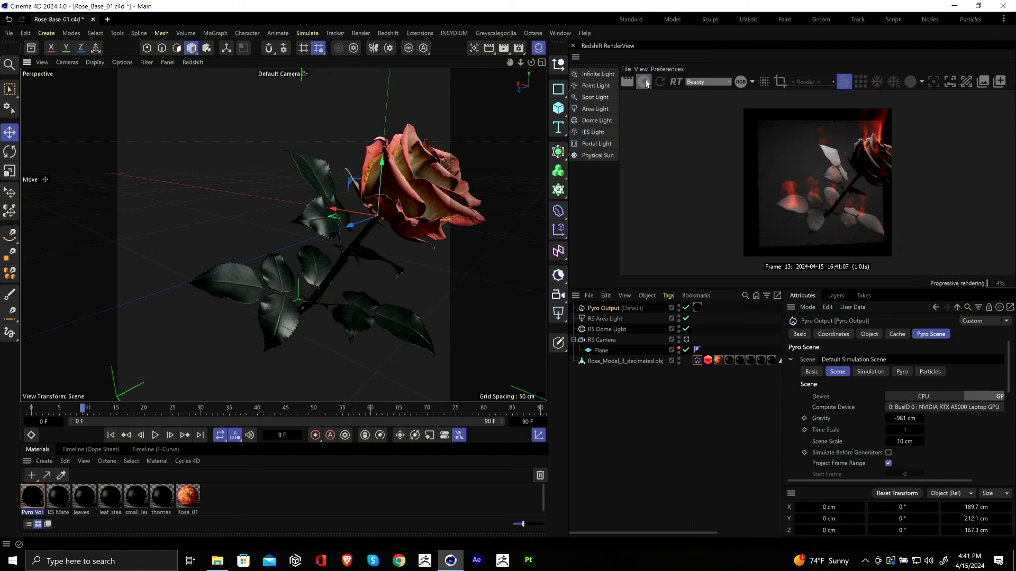
click(906, 441)
text(50)
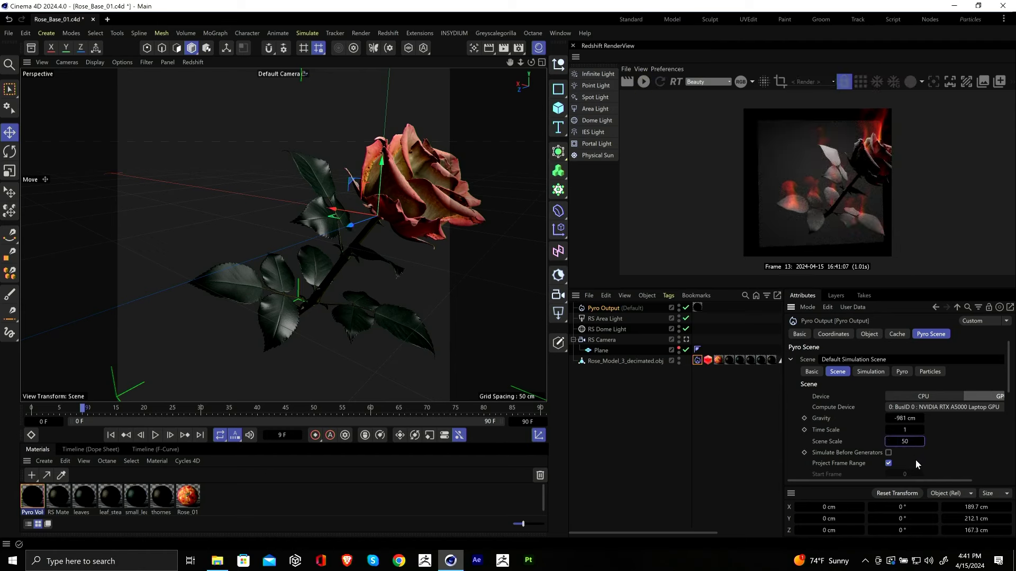
key(Return)
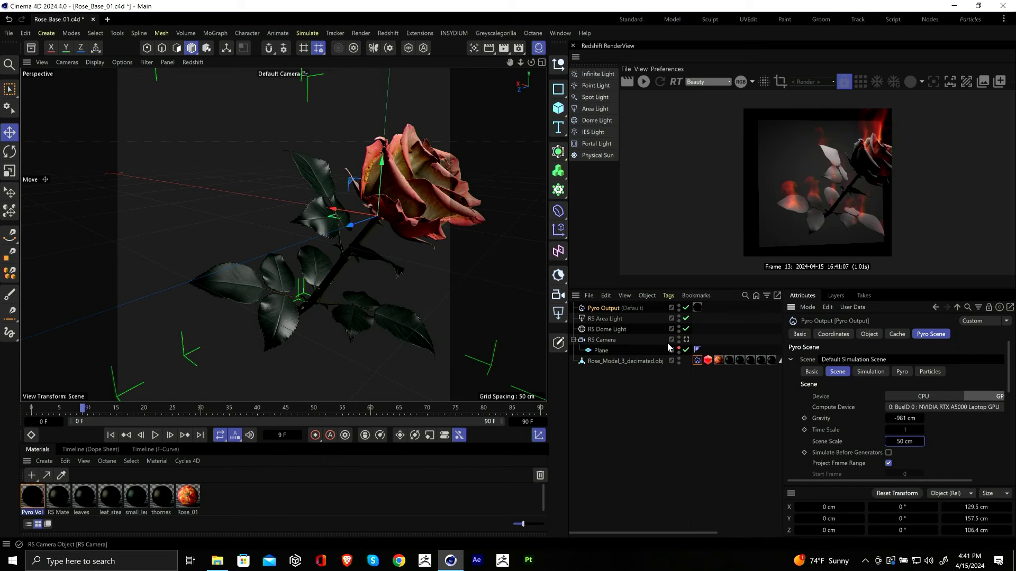
Step: Set the Pyro solver Voxel Size to 0.5 cm
click(906, 372)
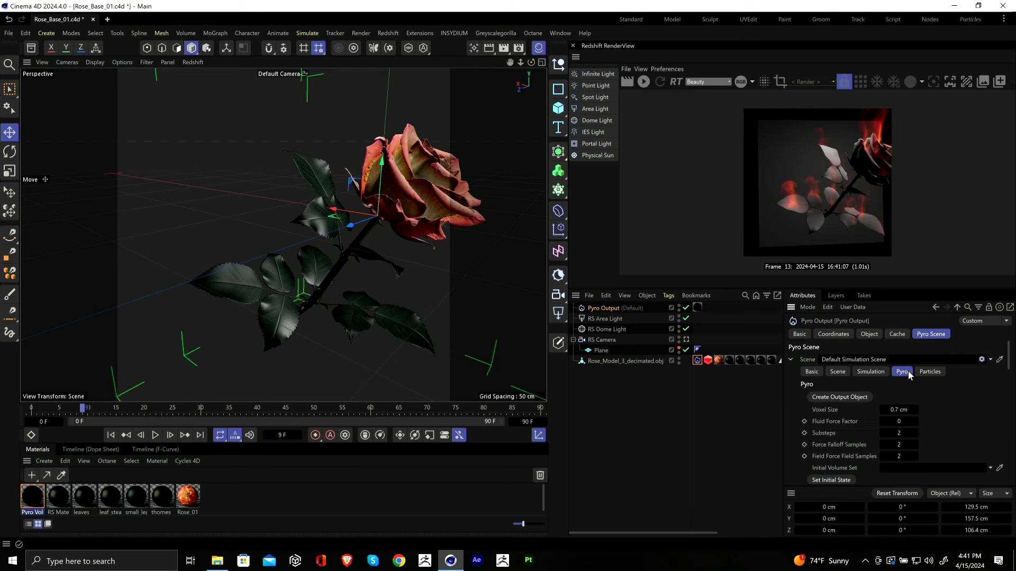
click(898, 409)
key(BackSpace)
text(0.5)
key(Return)
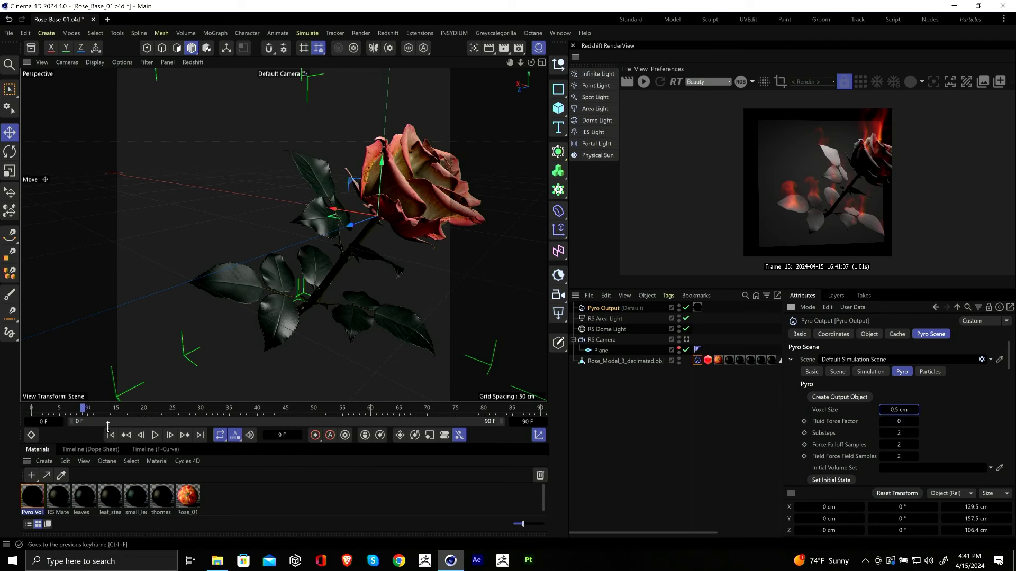
Step: Replay the simulation to frame 12, then show the Pyro Output's Cache settings
click(111, 435)
click(157, 435)
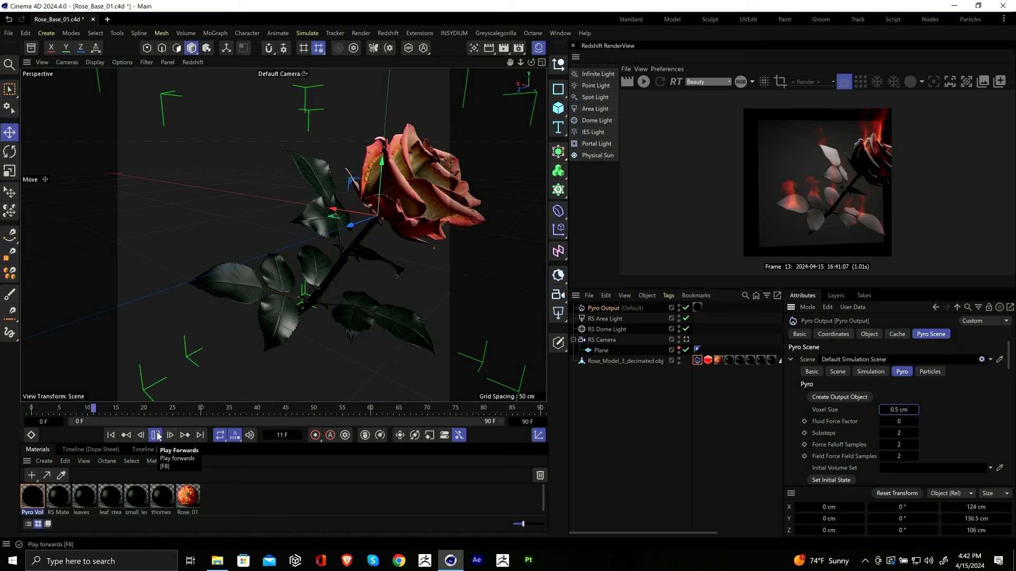
key(F8)
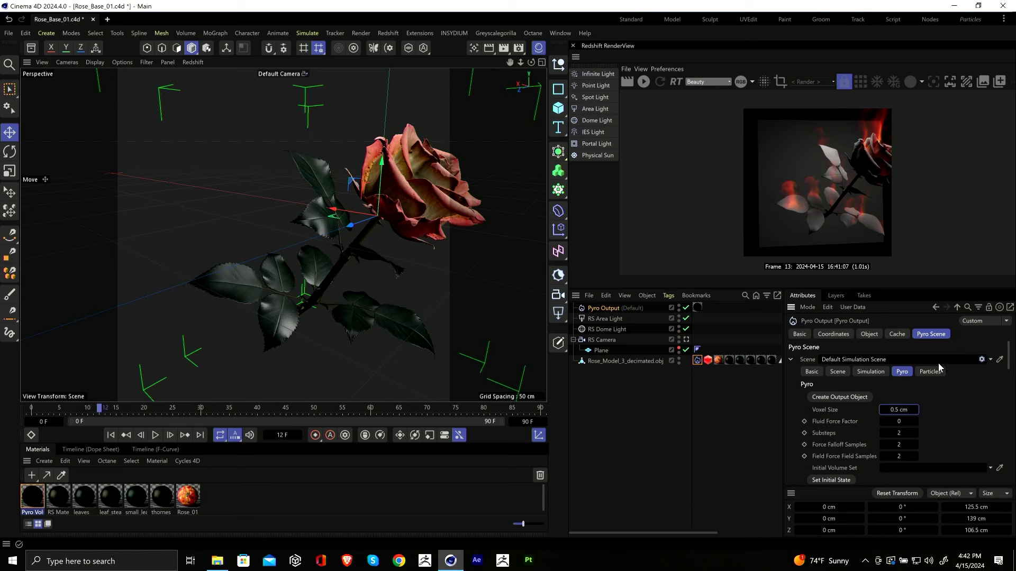
click(869, 335)
click(896, 335)
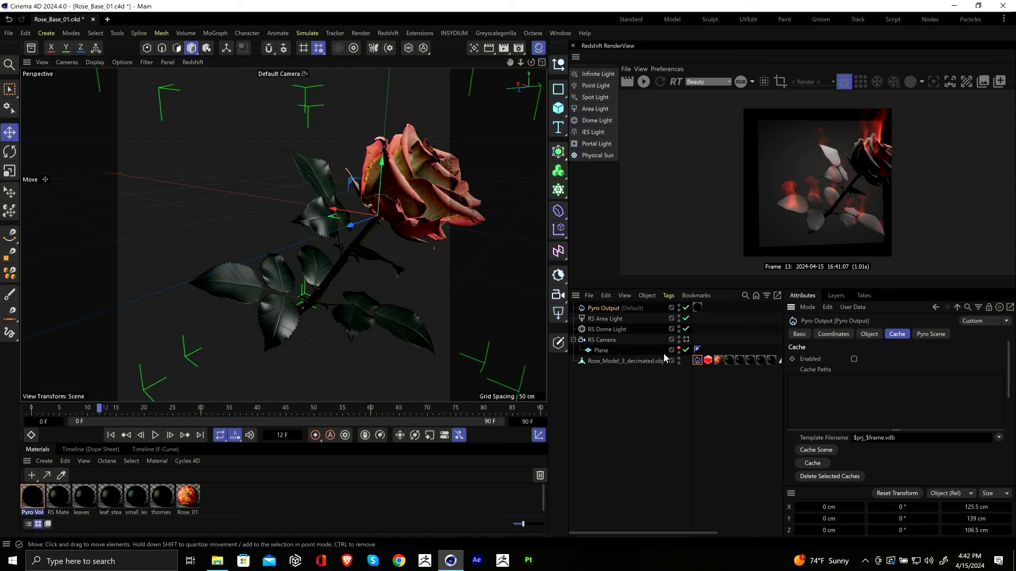
Step: Look through the RS Camera, restart the Redshift preview, and enable the backdrop Plane
click(686, 339)
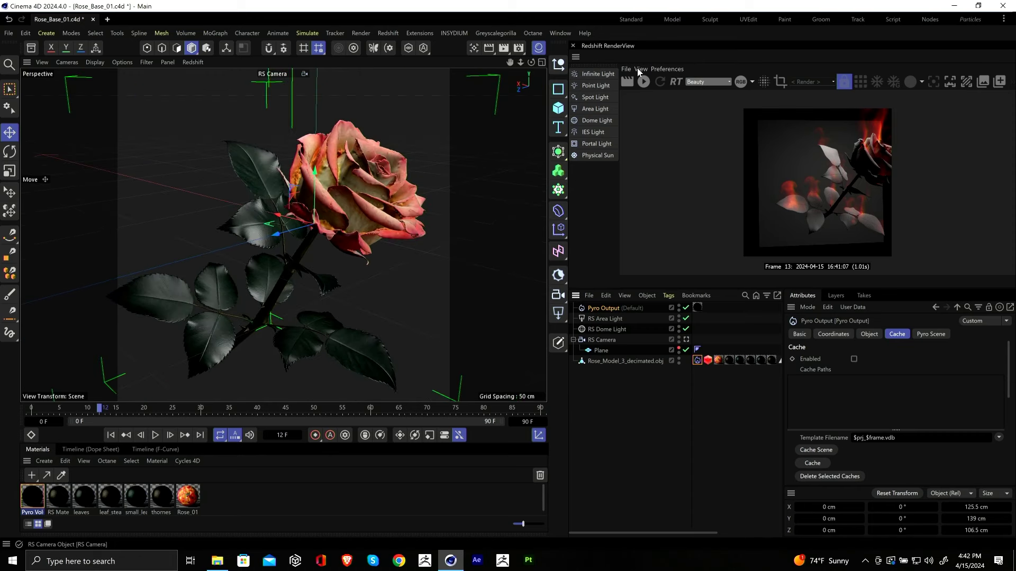
click(647, 81)
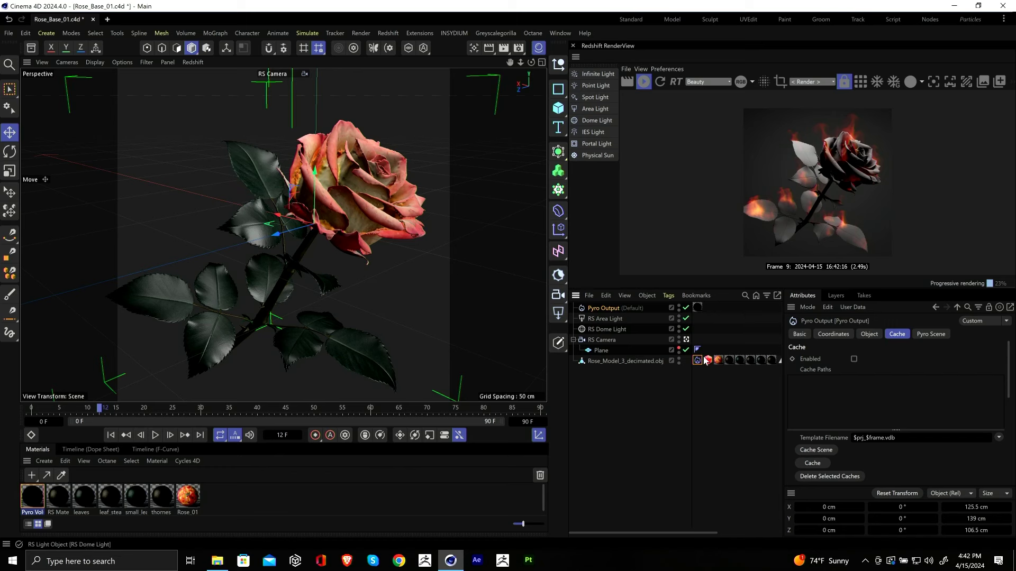
click(685, 350)
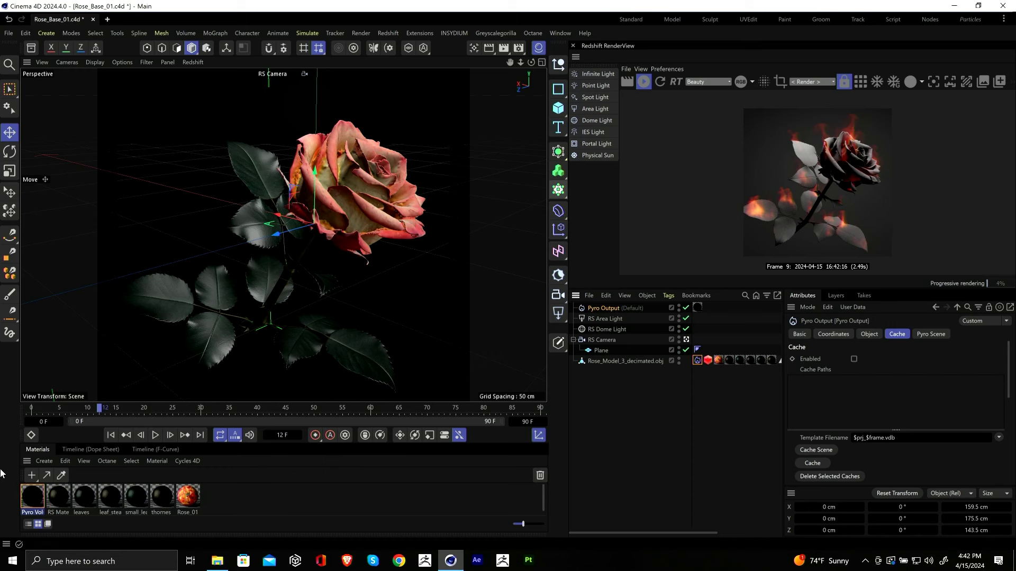
click(45, 461)
Step: Create a new RS Material for the backdrop and open its node graph
mouse_move(77, 365)
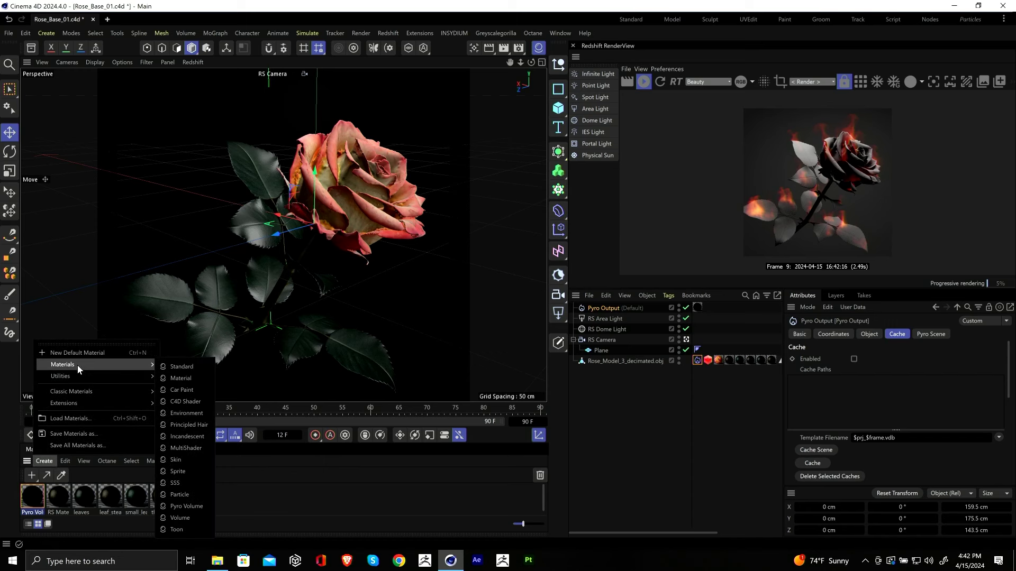
click(182, 378)
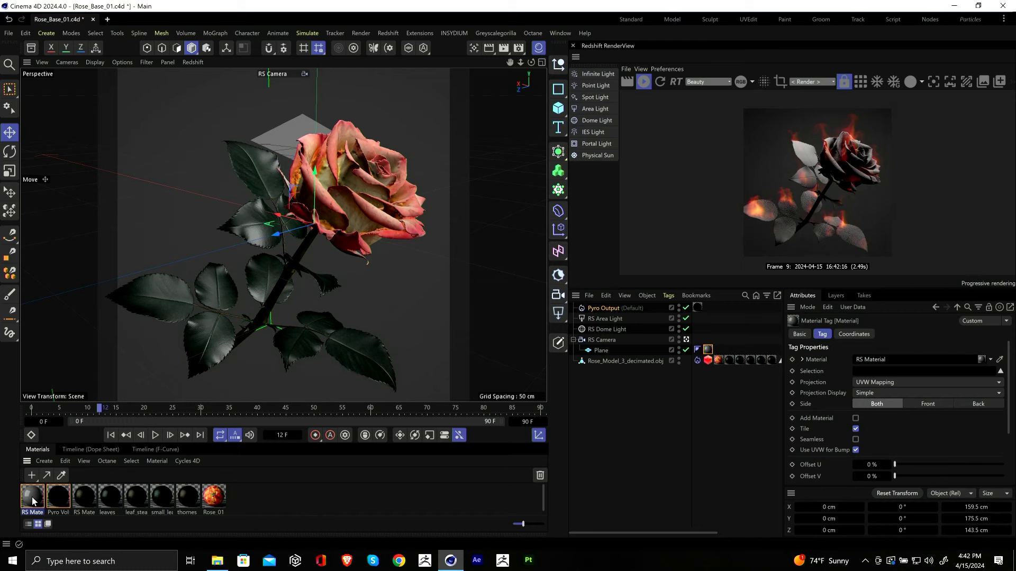
double_click(42, 497)
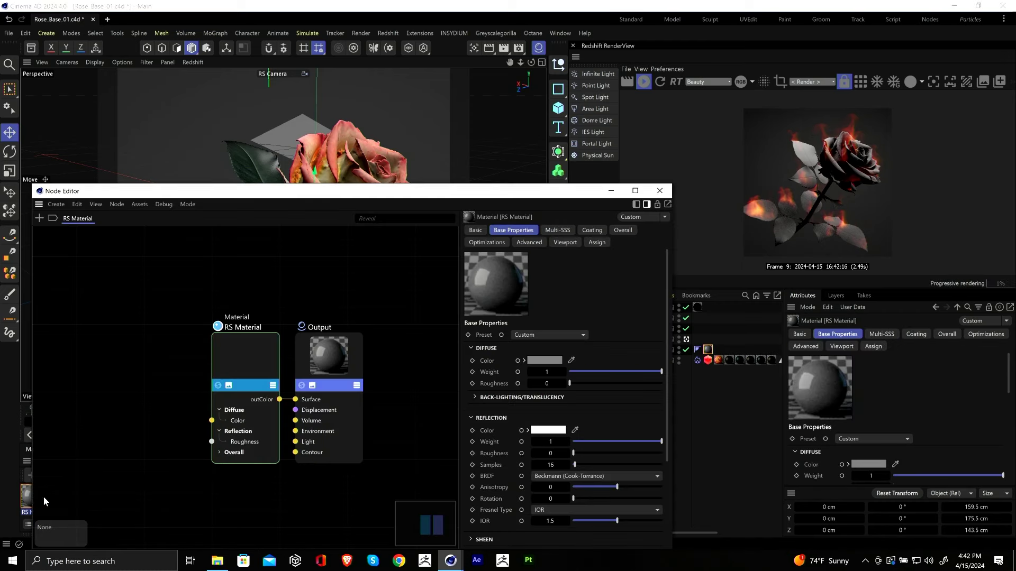
click(912, 83)
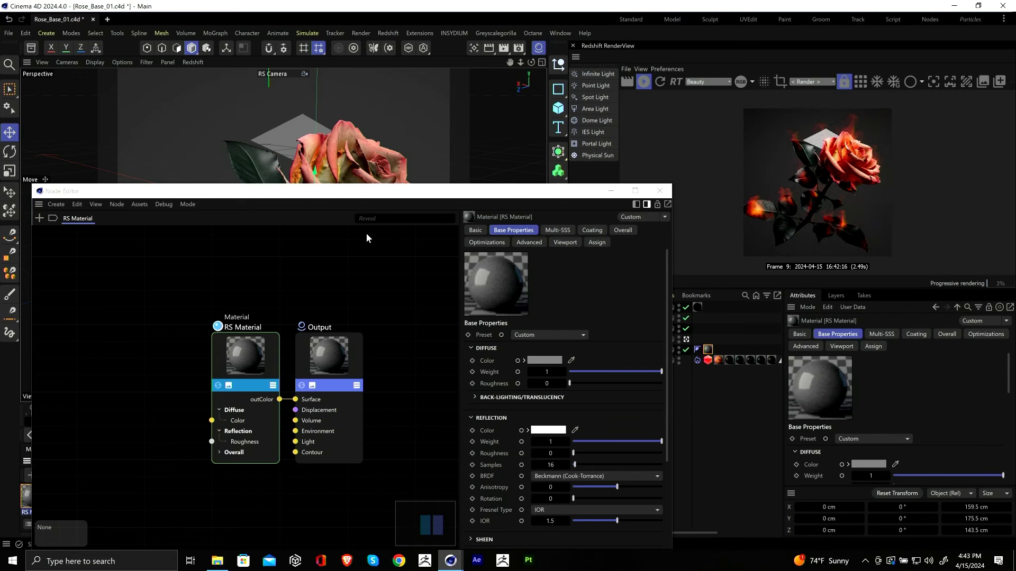
Step: Set the backdrop material's Reflection Roughness to 1 and Diffuse Weight to about 0.36
drag(343, 191, 363, 86)
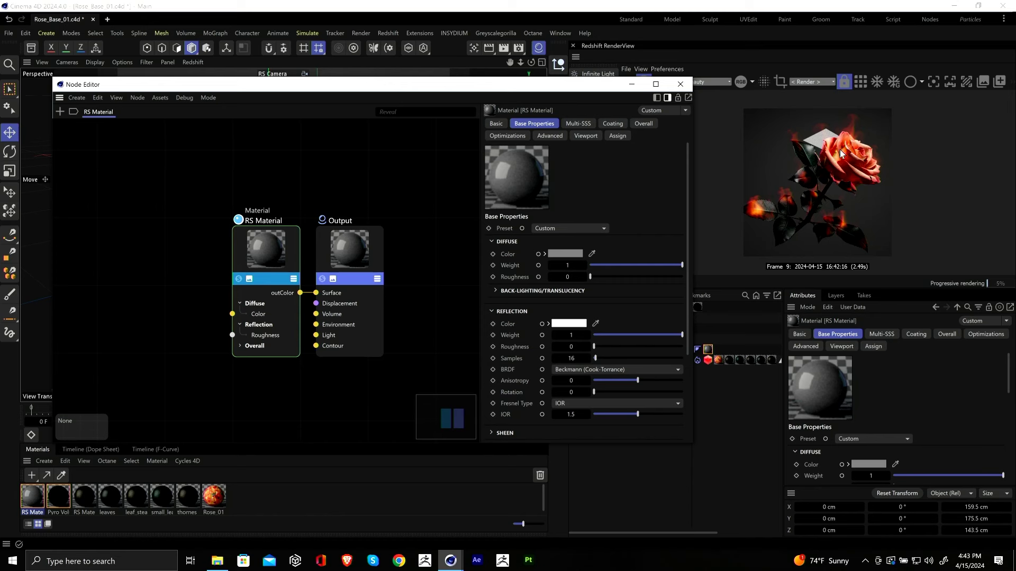
scroll(757, 154, up, 2)
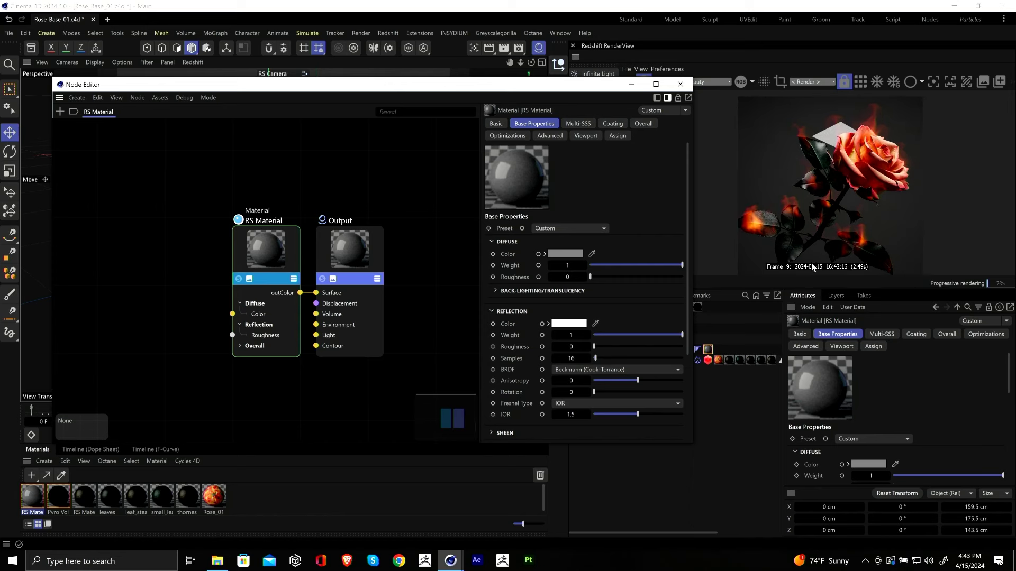
drag(814, 289, 812, 364)
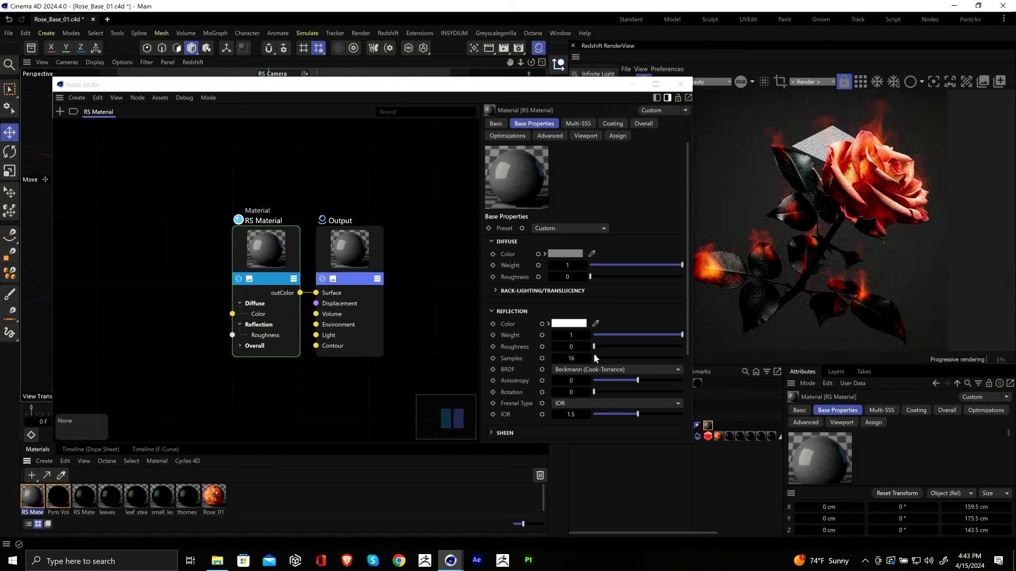
drag(595, 346, 700, 347)
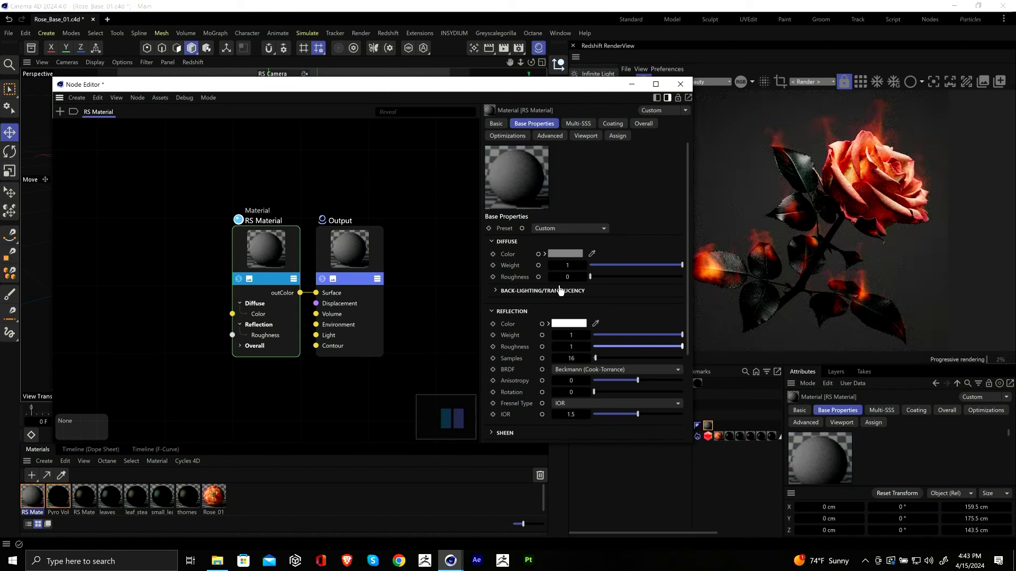
click(600, 265)
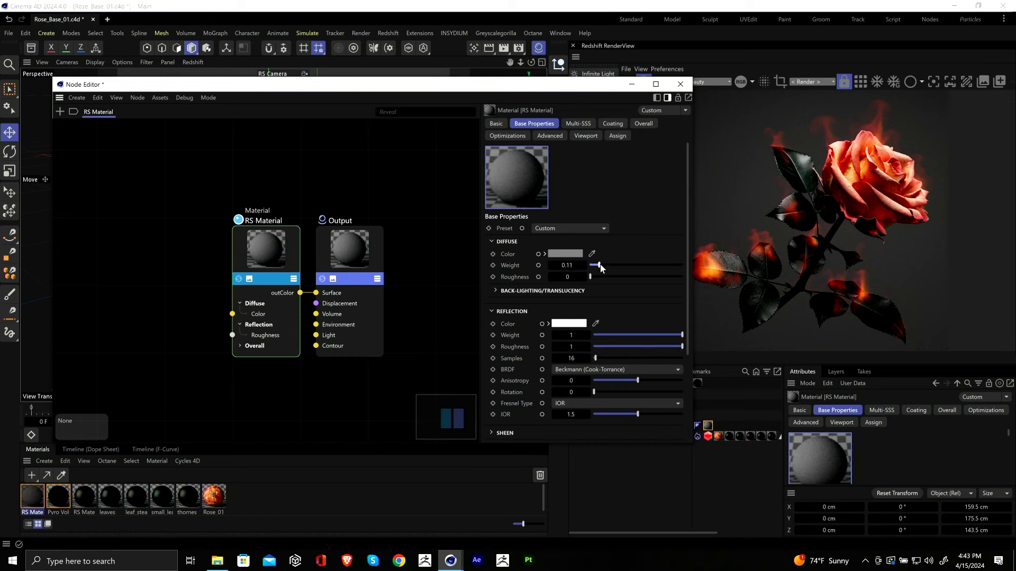
drag(595, 266, 623, 270)
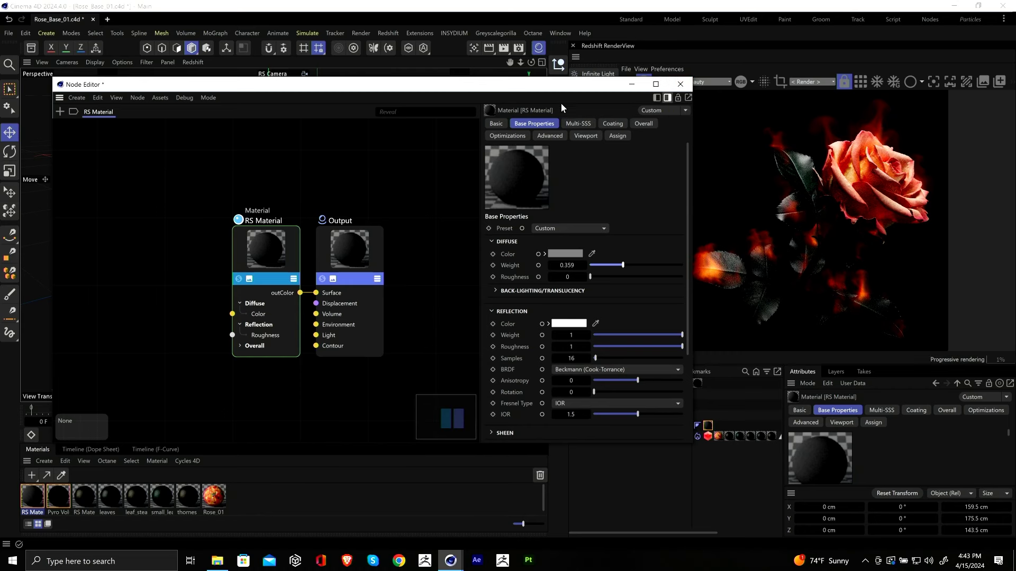
Step: Close the material editor and inspect the Rose_01 material's node graph
click(681, 84)
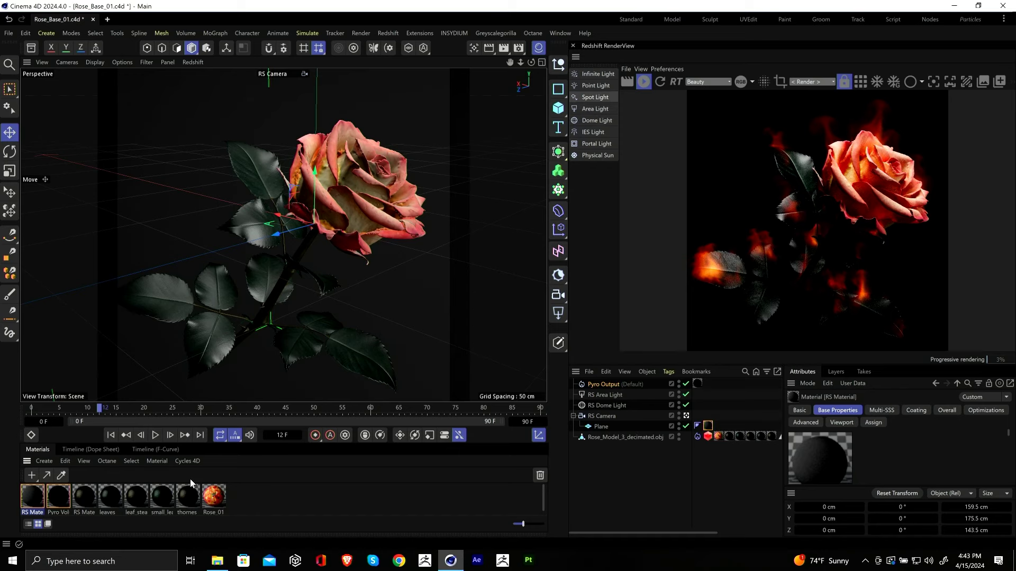
click(214, 502)
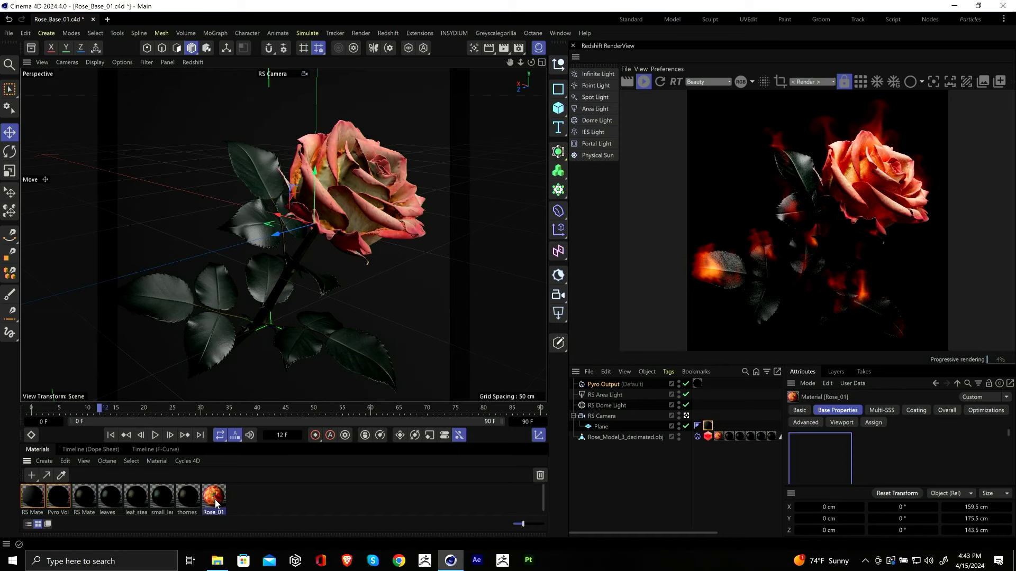
double_click(216, 502)
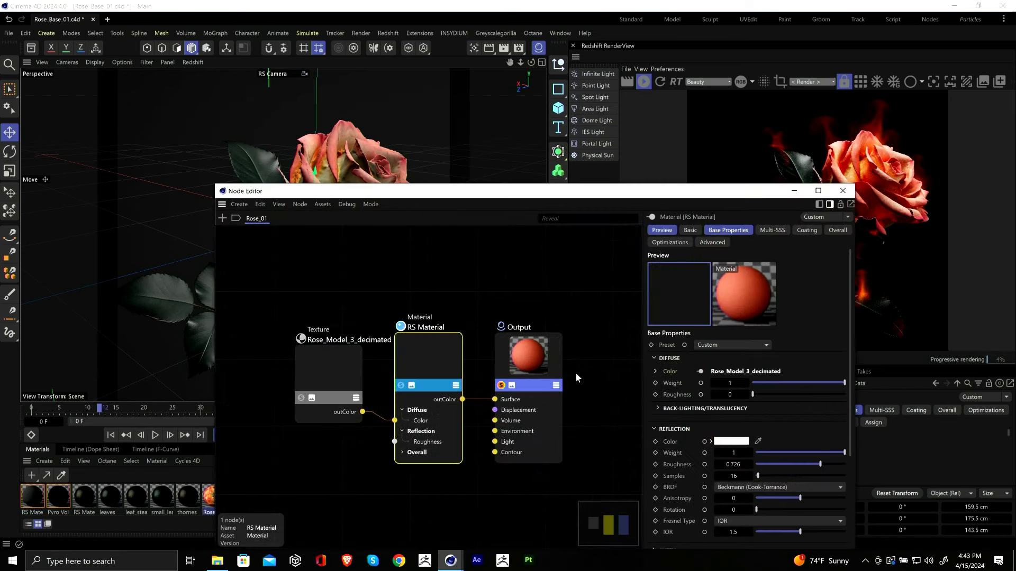
click(849, 190)
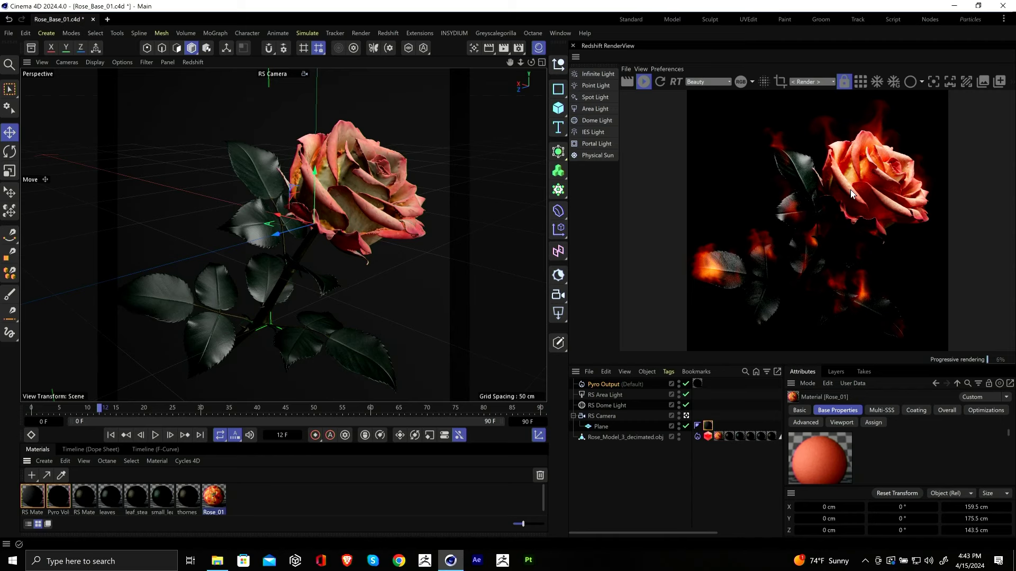
Step: Open the reference image fb_thumb_55b0cb6349bde_700.jpg from the Final_Files Refs folder
click(218, 561)
drag(216, 176, 644, 163)
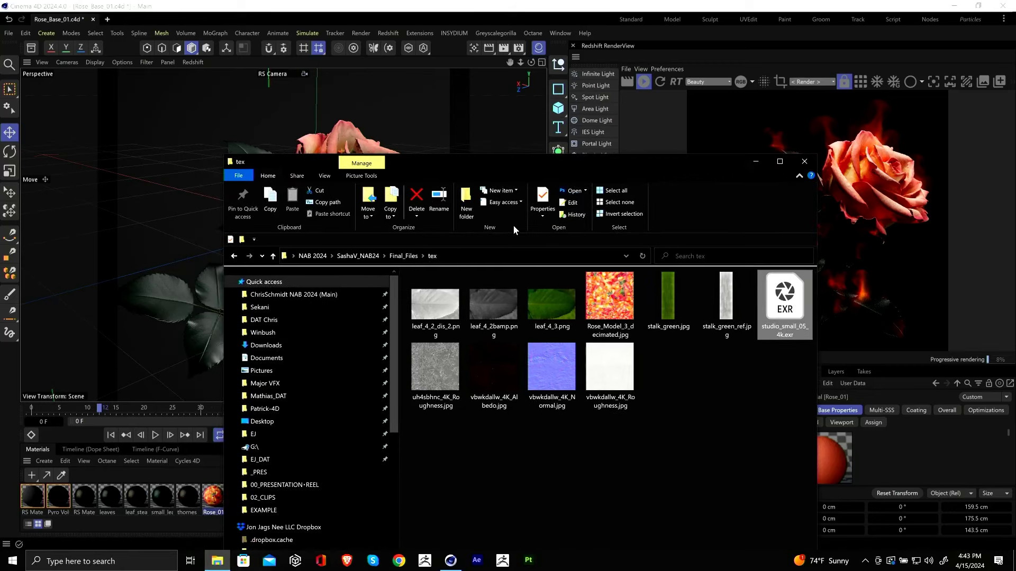
click(407, 258)
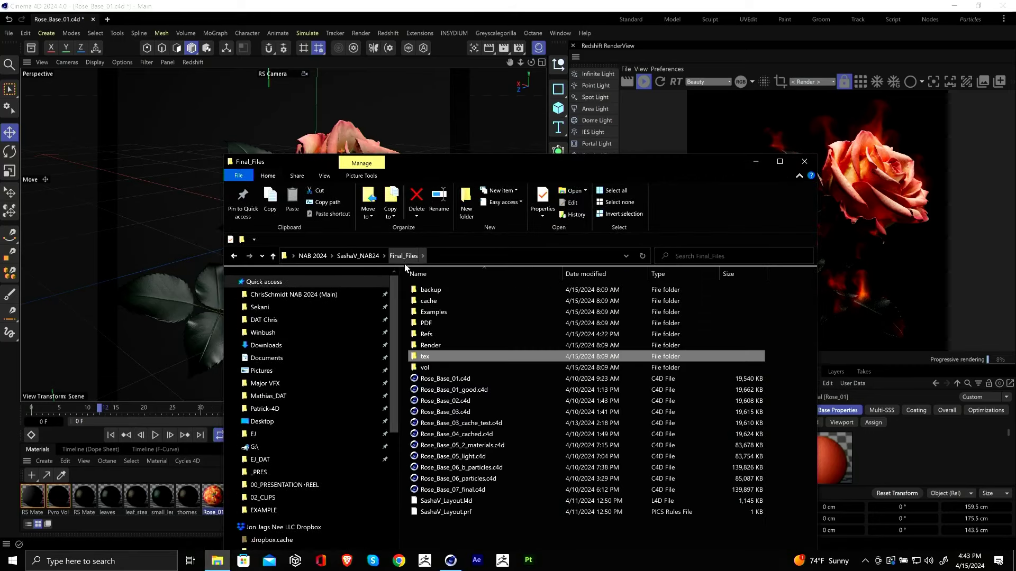
double_click(432, 335)
double_click(435, 394)
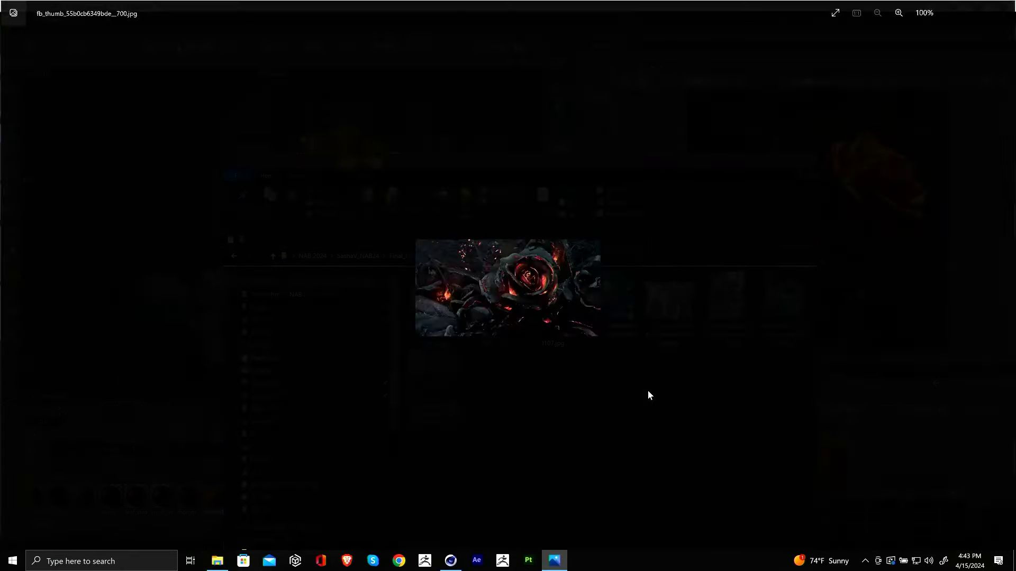
scroll(573, 313, up, 5)
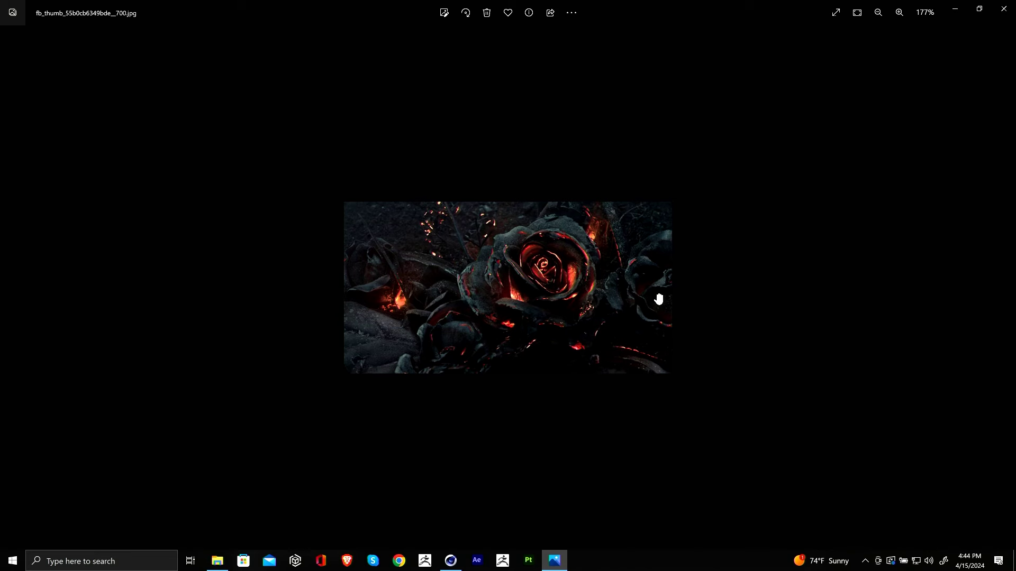
ctrl+scroll(559, 300, up, 1)
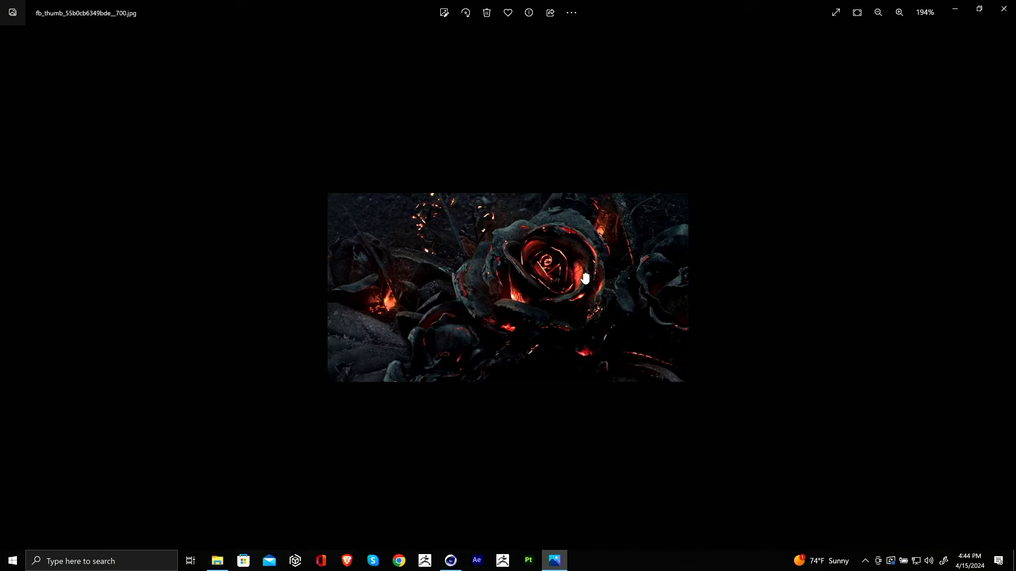
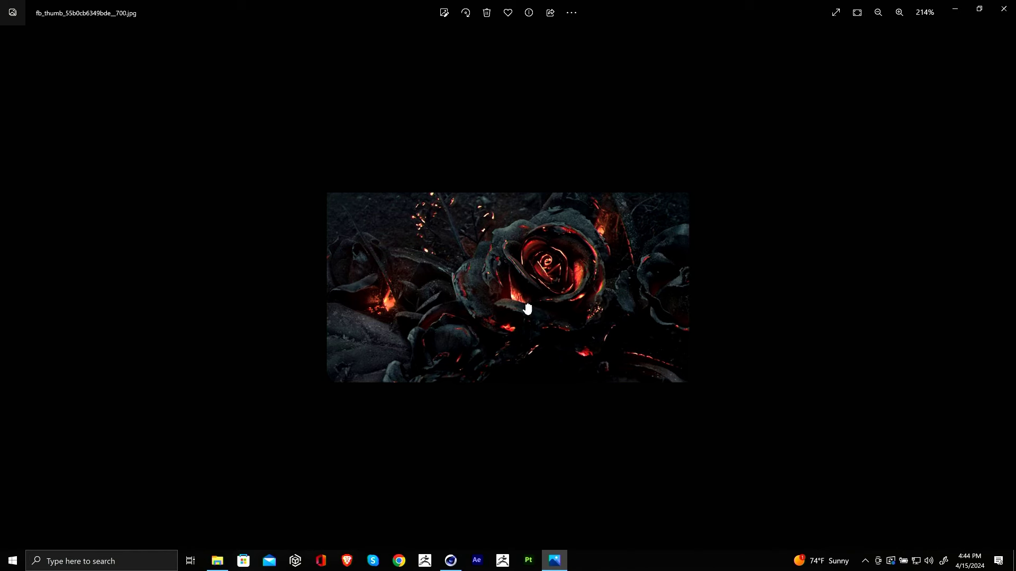
Step: Zoom into the glowing ember-rose reference, then close the Photos viewer
ctrl+scroll(526, 310, up, 2)
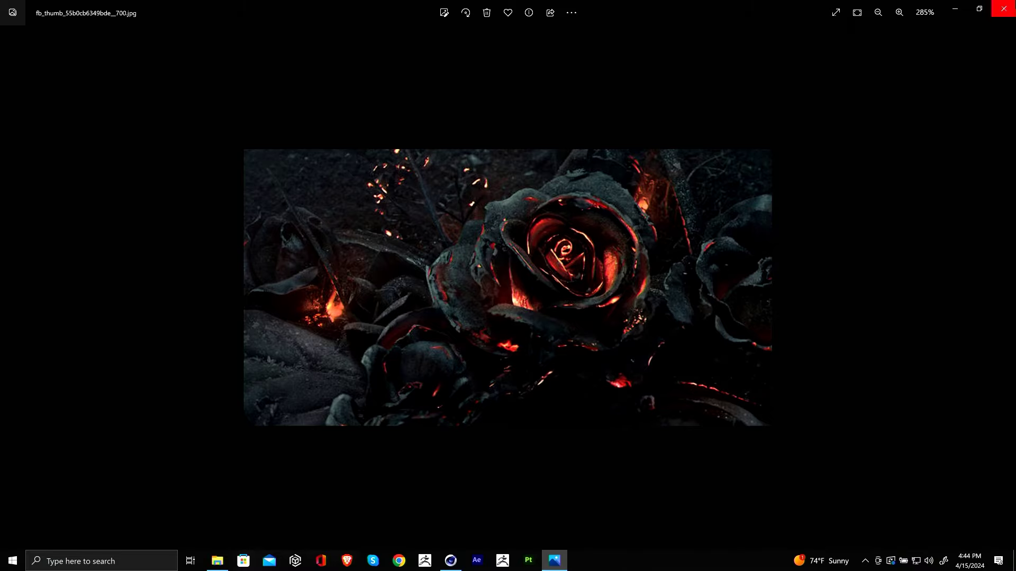
click(1005, 10)
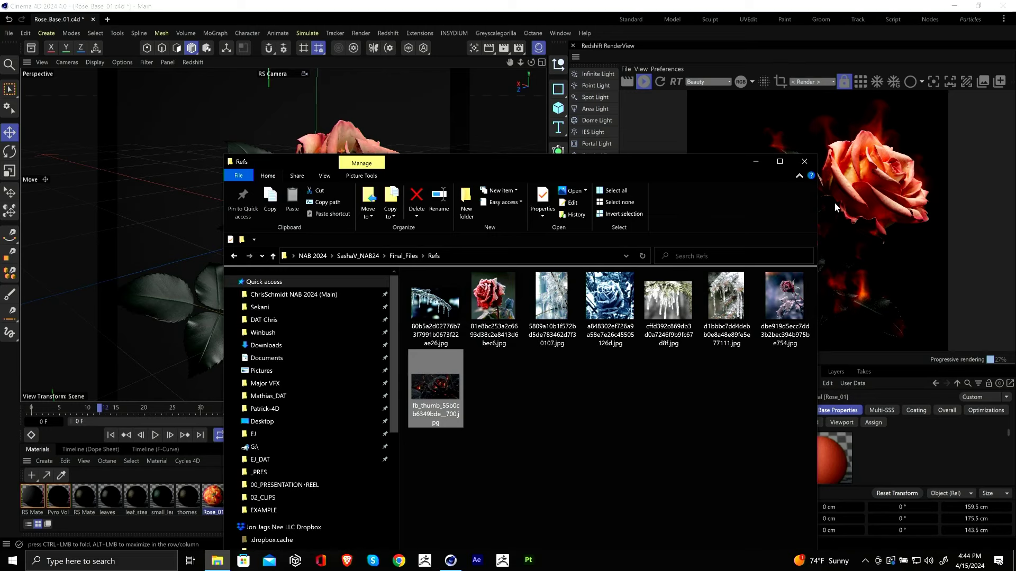
Step: Move the Final_Files window aside and create a new Redshift material
click(403, 255)
drag(541, 161, 801, 405)
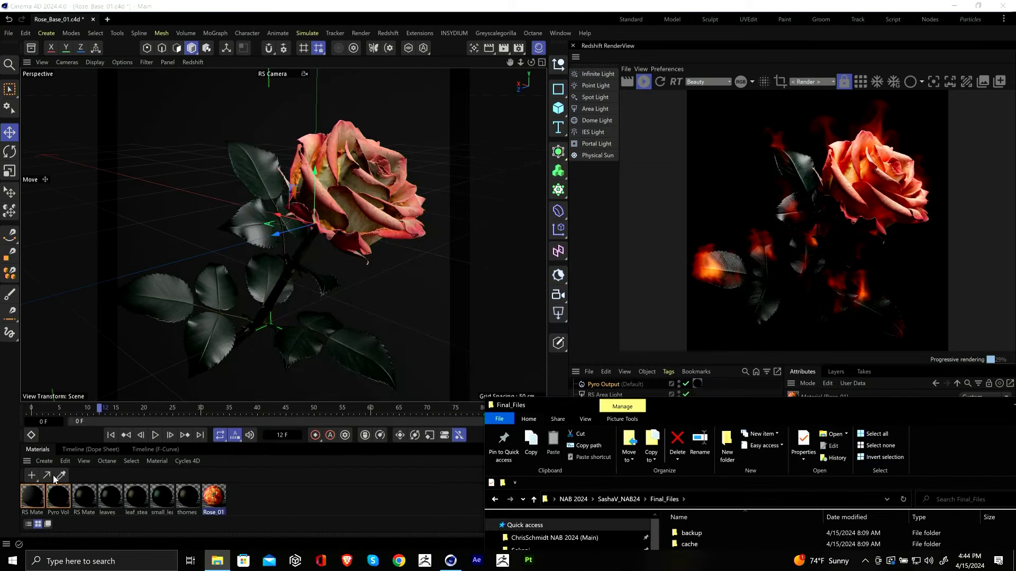
click(42, 460)
mouse_move(70, 370)
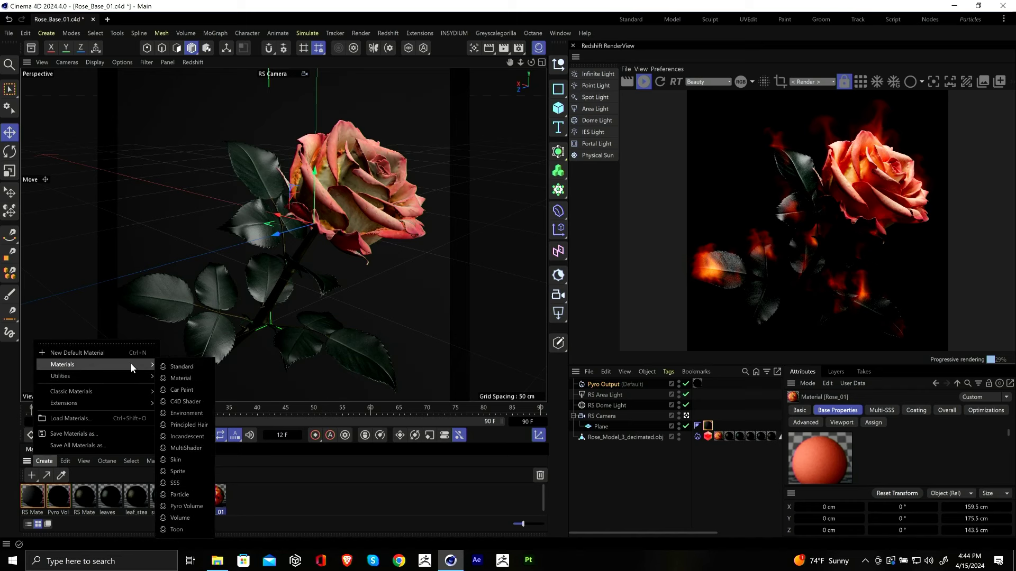
click(180, 378)
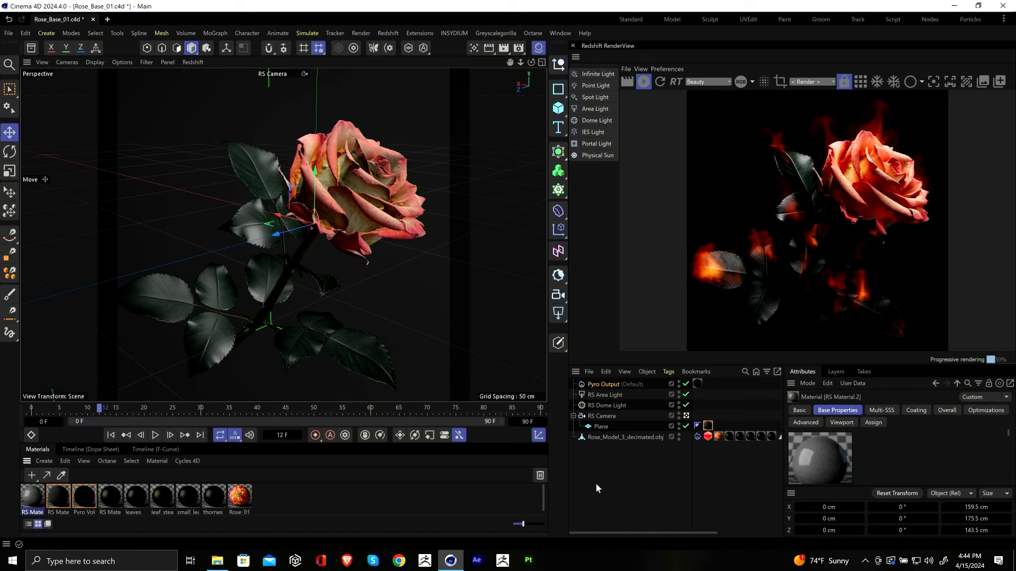
Step: Delete the rose's old material tags and apply RS Material.2 to Rose_Model
click(718, 437)
shift+click(772, 436)
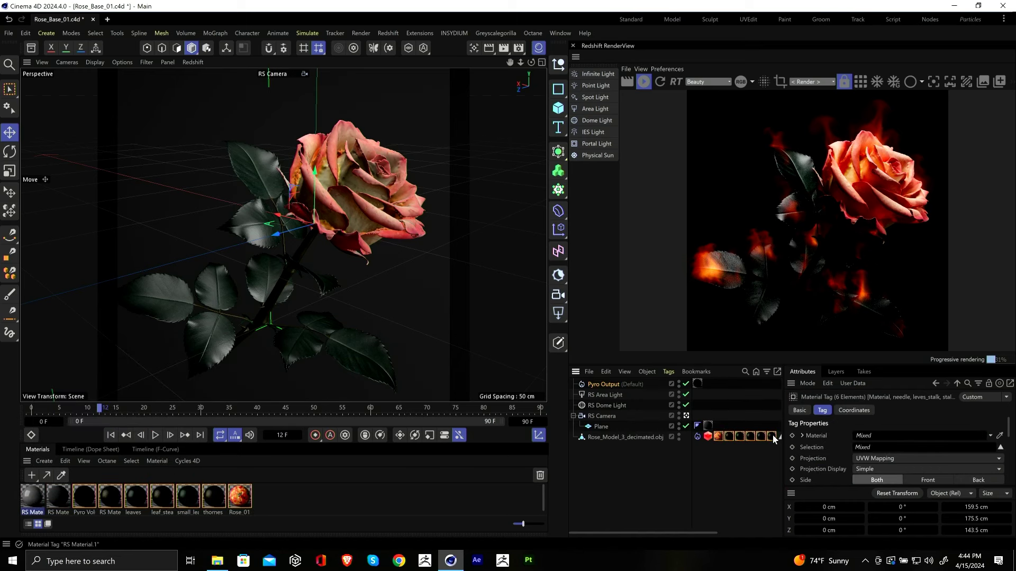
key(Delete)
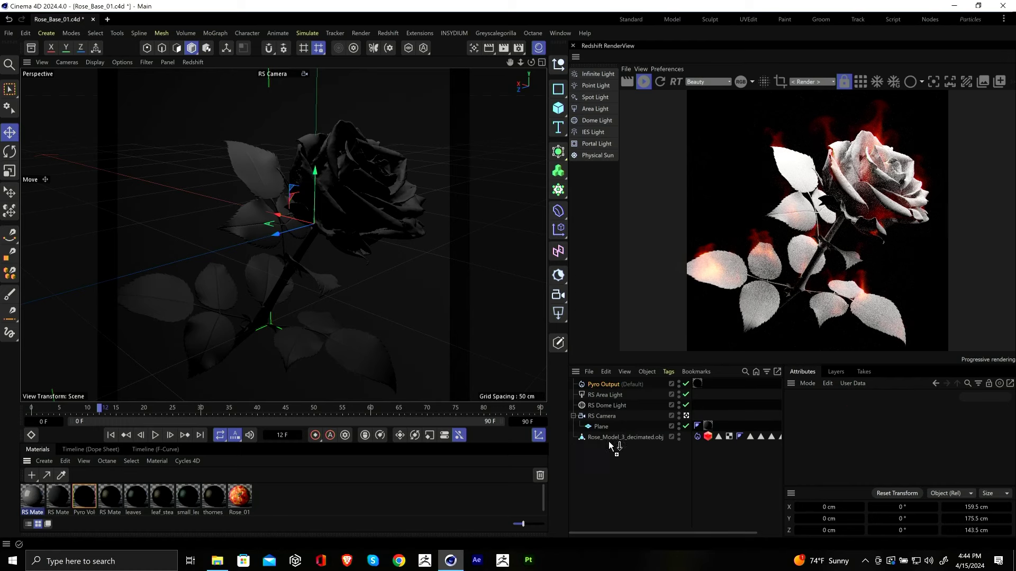
drag(32, 496, 607, 437)
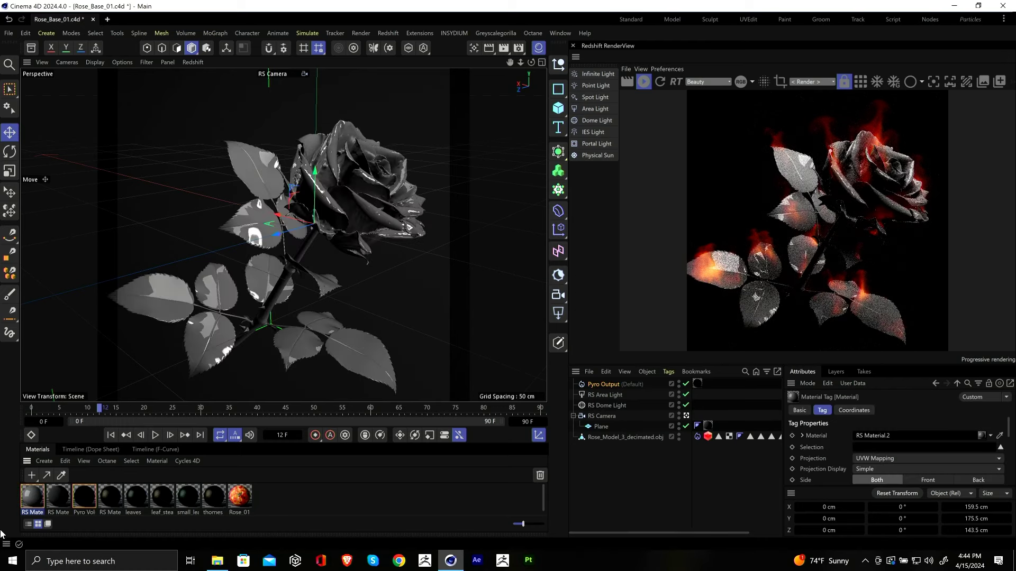
Step: Open RS Material.2's node graph in the Node Editor and bring back the Final_Files window
click(32, 497)
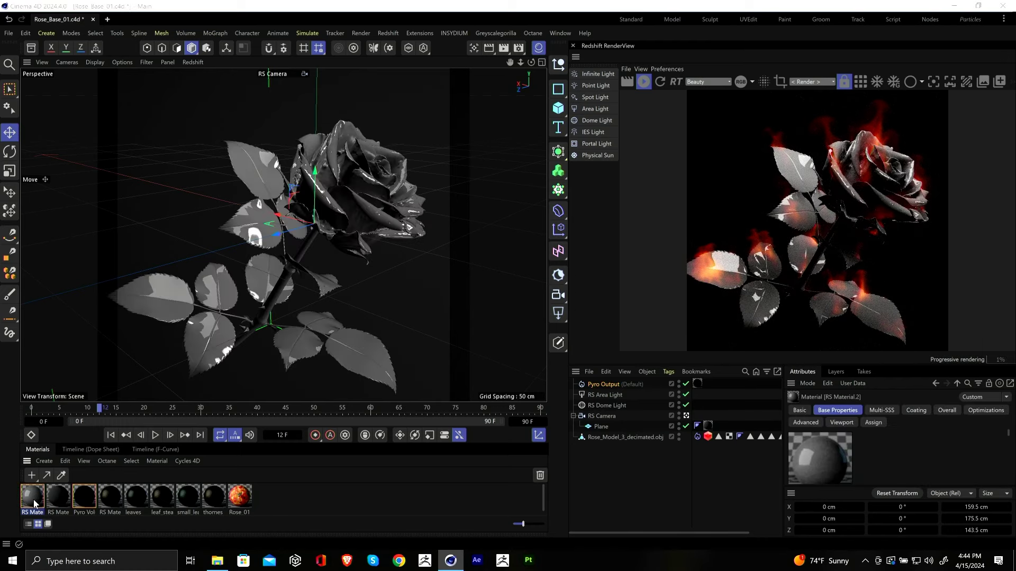
double_click(32, 498)
drag(410, 206, 466, 116)
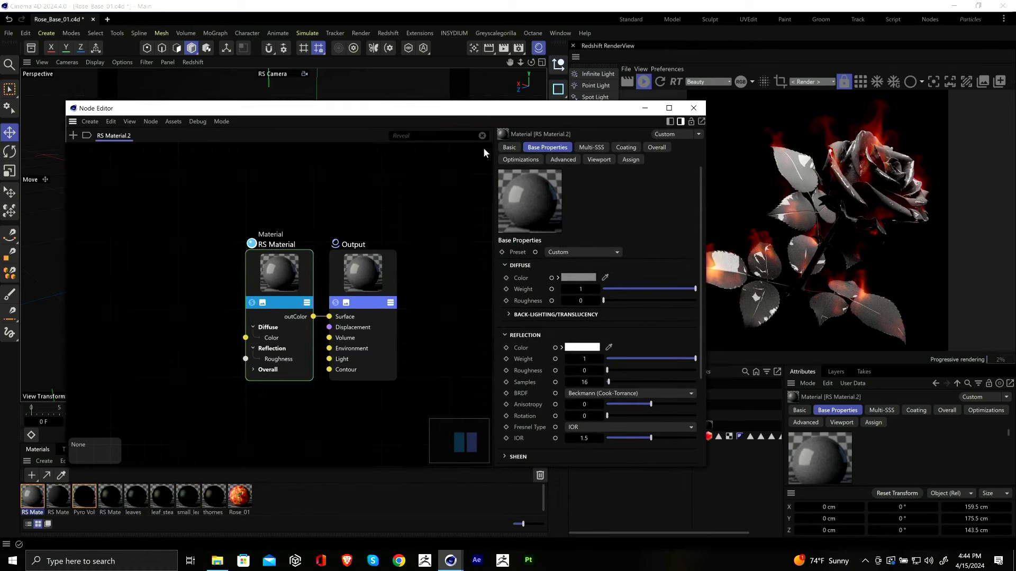
click(217, 560)
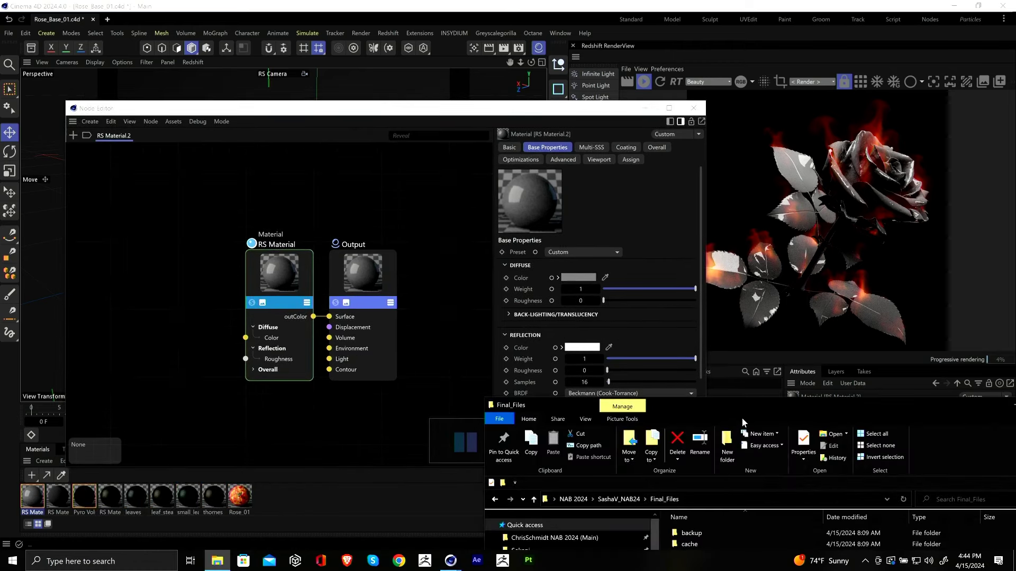
Step: Drag the vbwkdallw_4K Albedo, Normal and Roughness textures from the tex folder into the node graph
drag(747, 407, 447, 137)
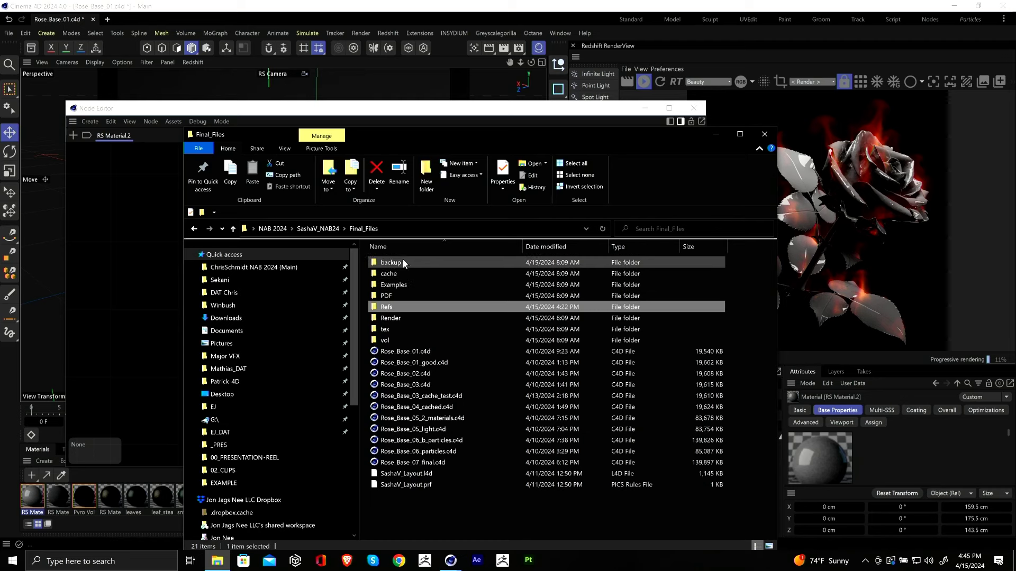
double_click(397, 329)
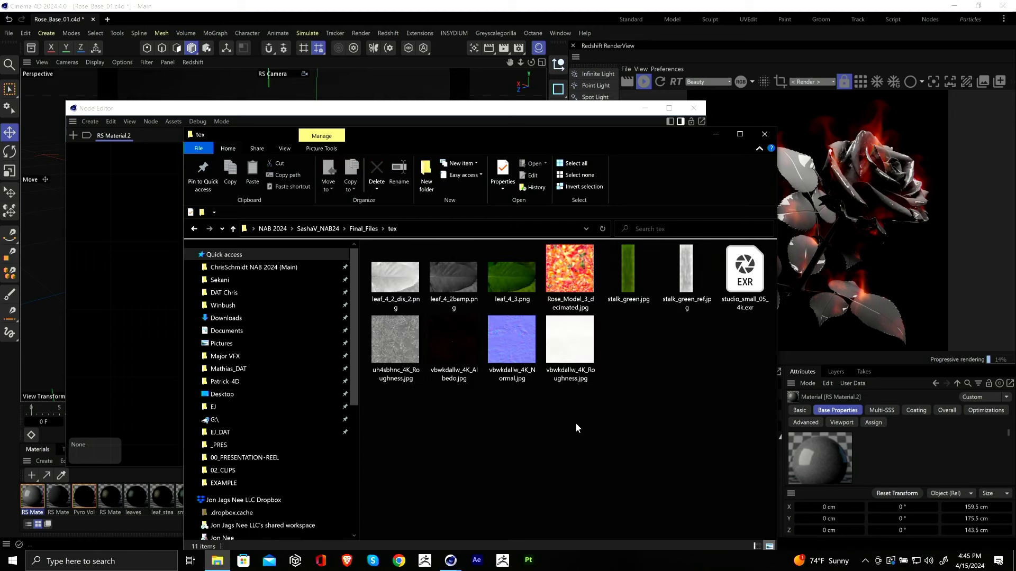
click(454, 349)
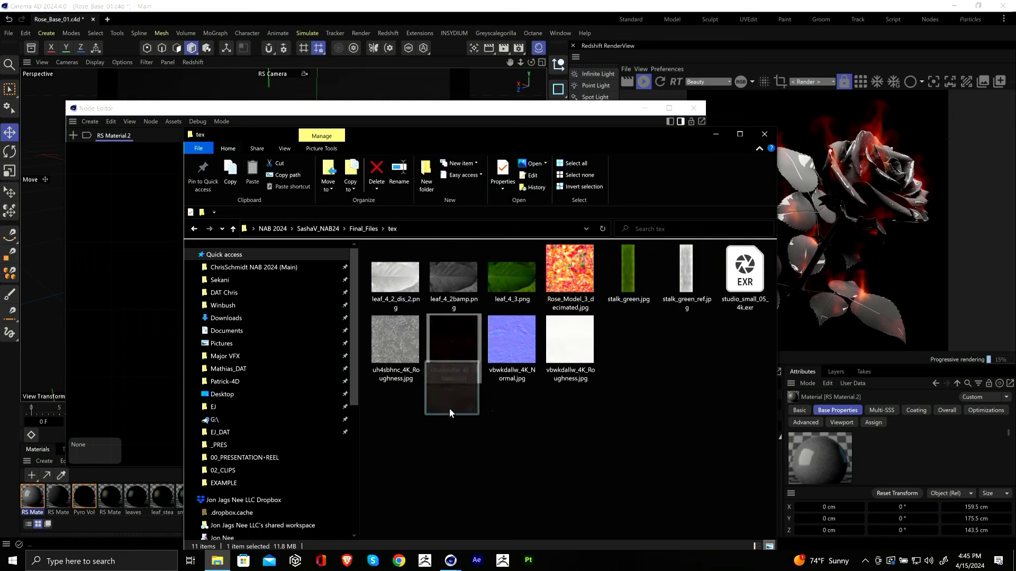
drag(597, 426, 428, 314)
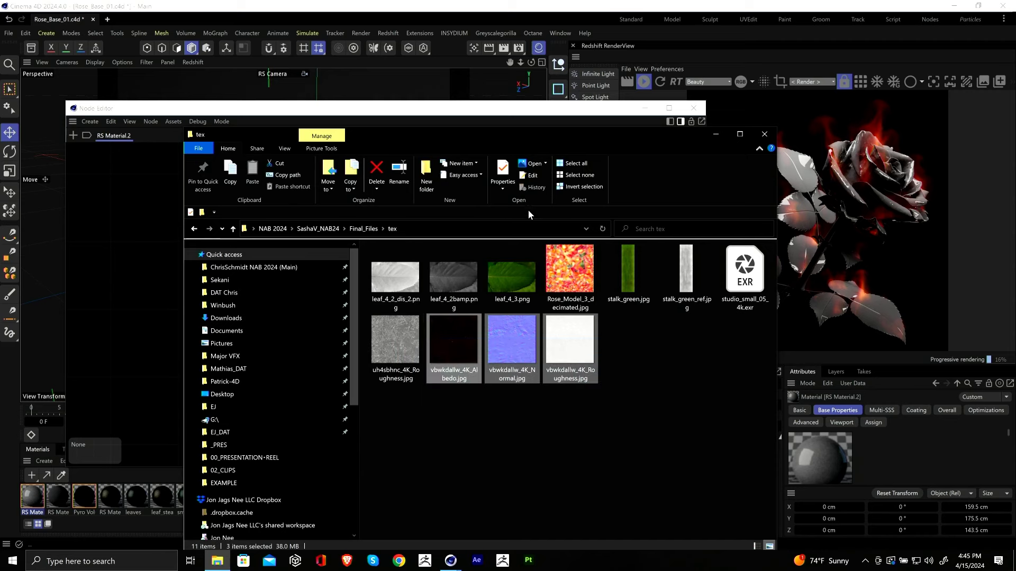
drag(547, 132, 736, 115)
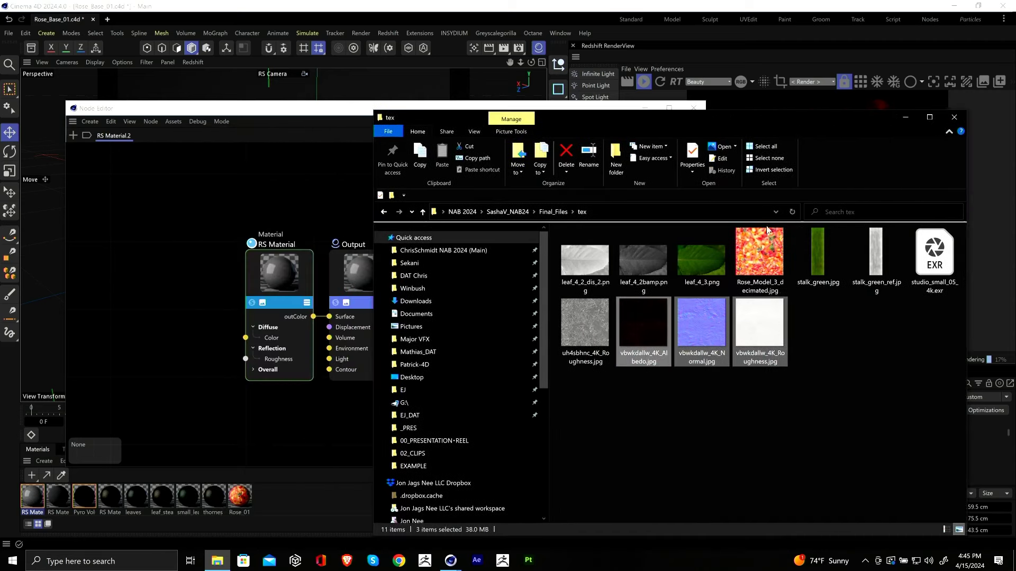
drag(706, 333, 159, 283)
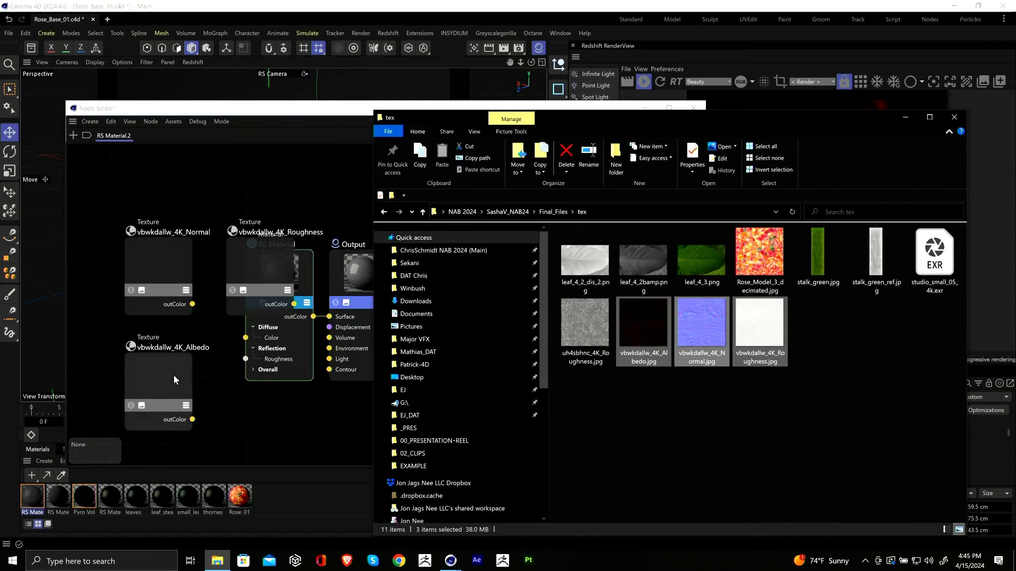
Step: Column the Albedo, Roughness and Normal nodes on the left, then solo the Normal map on the rose
click(246, 416)
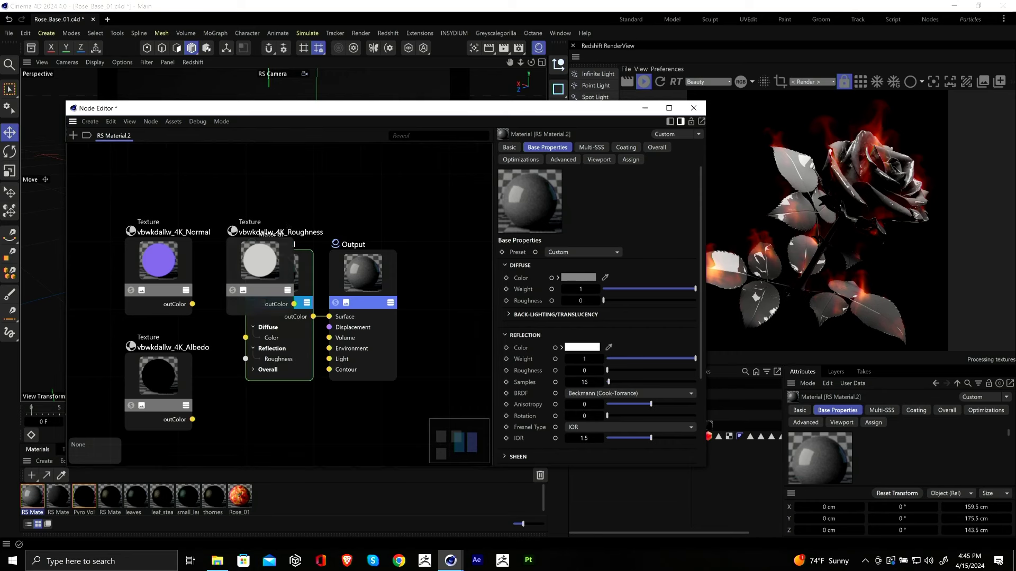
scroll(319, 236, down, 3)
click(243, 237)
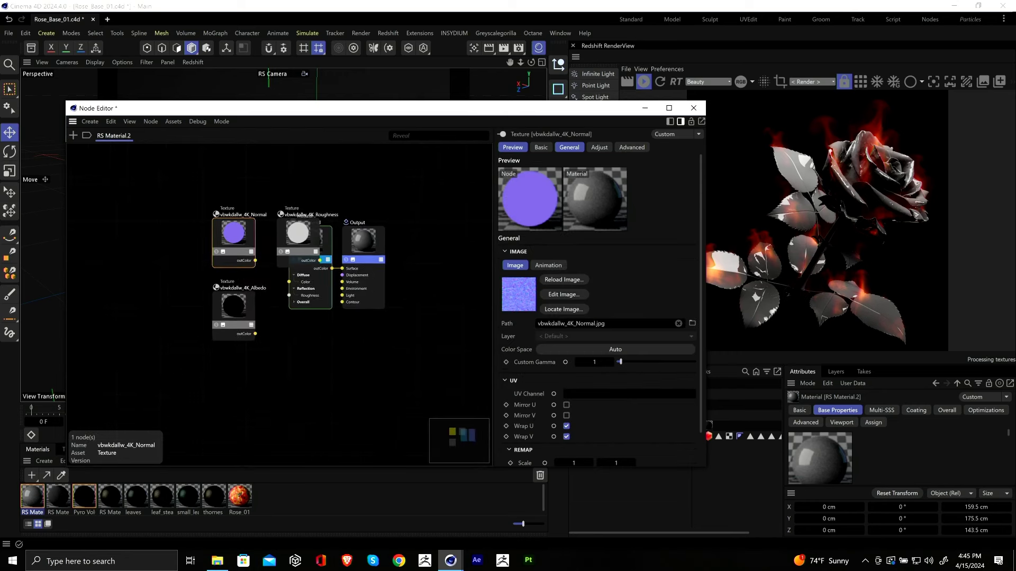
drag(242, 235, 231, 400)
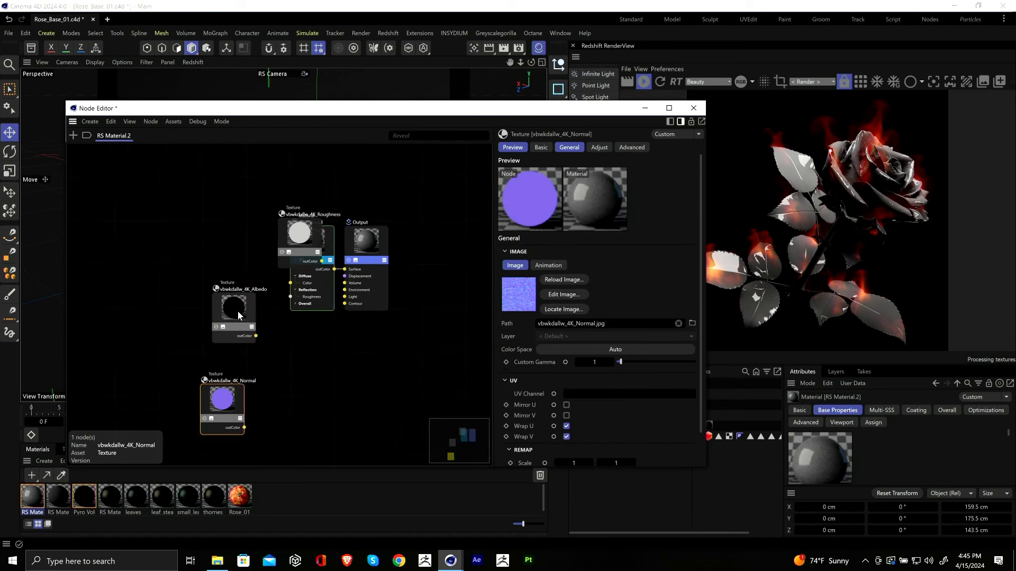
drag(247, 314, 204, 217)
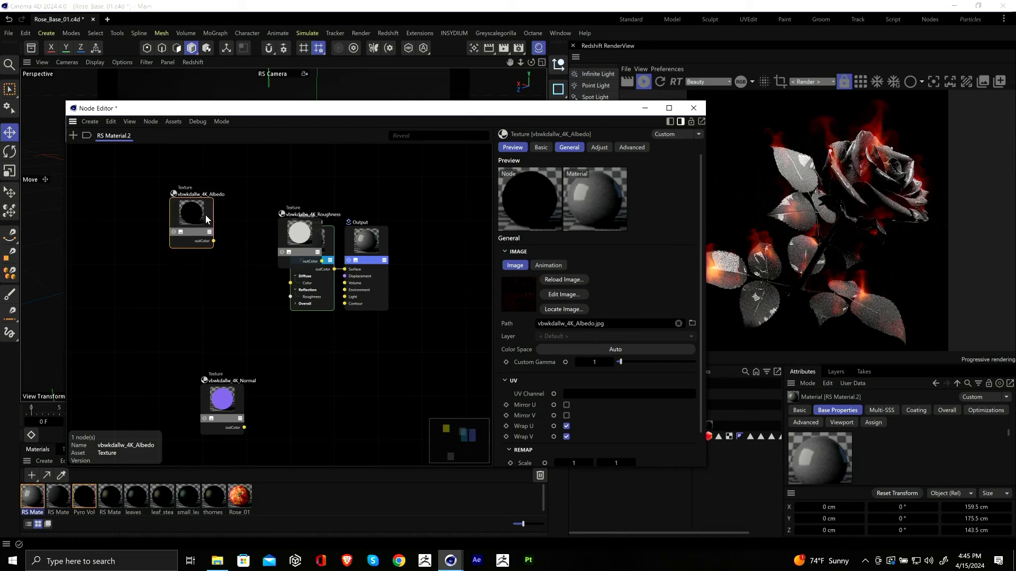
drag(296, 238, 174, 284)
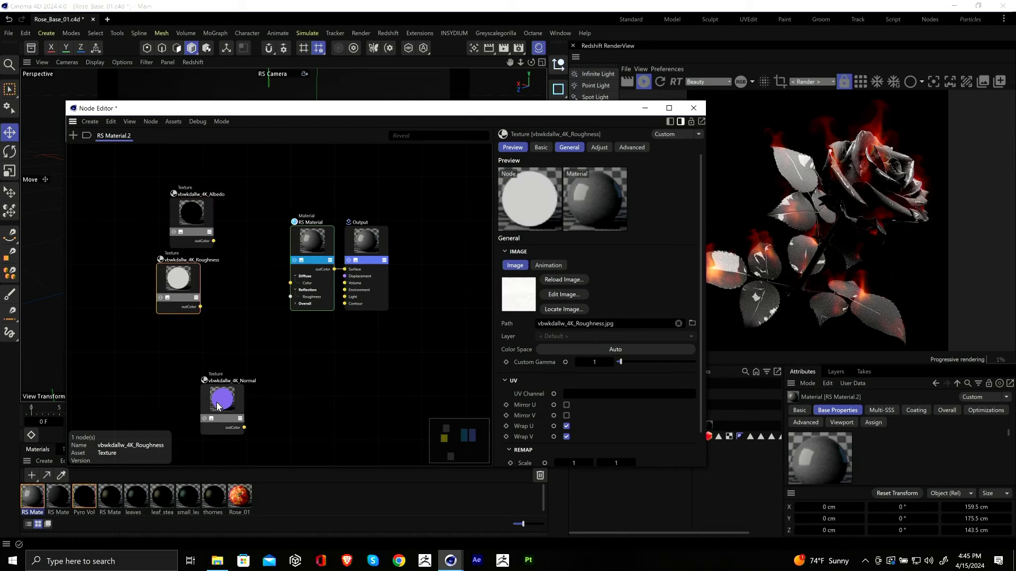
drag(214, 389, 163, 332)
scroll(163, 335, up, 2)
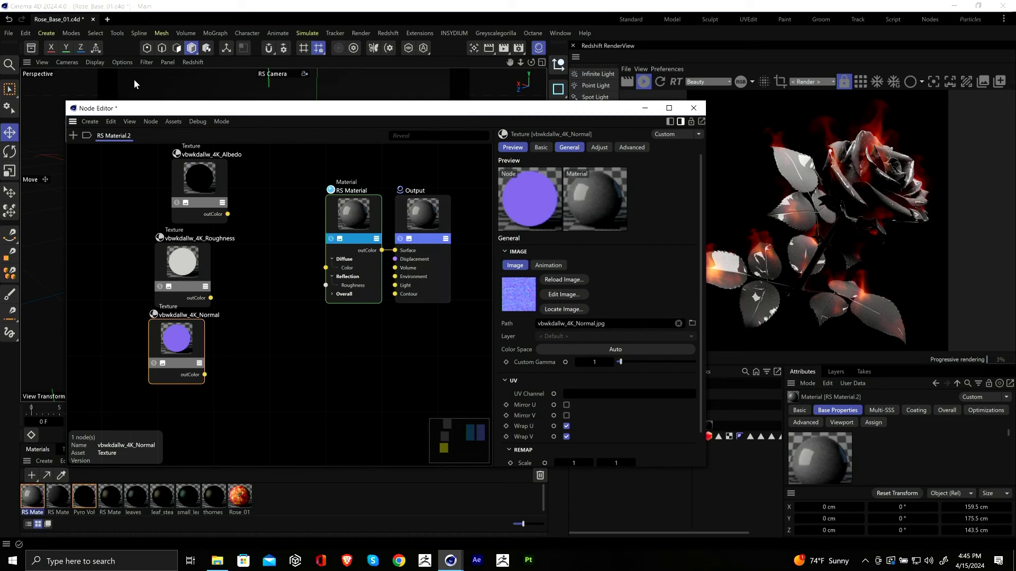
click(153, 364)
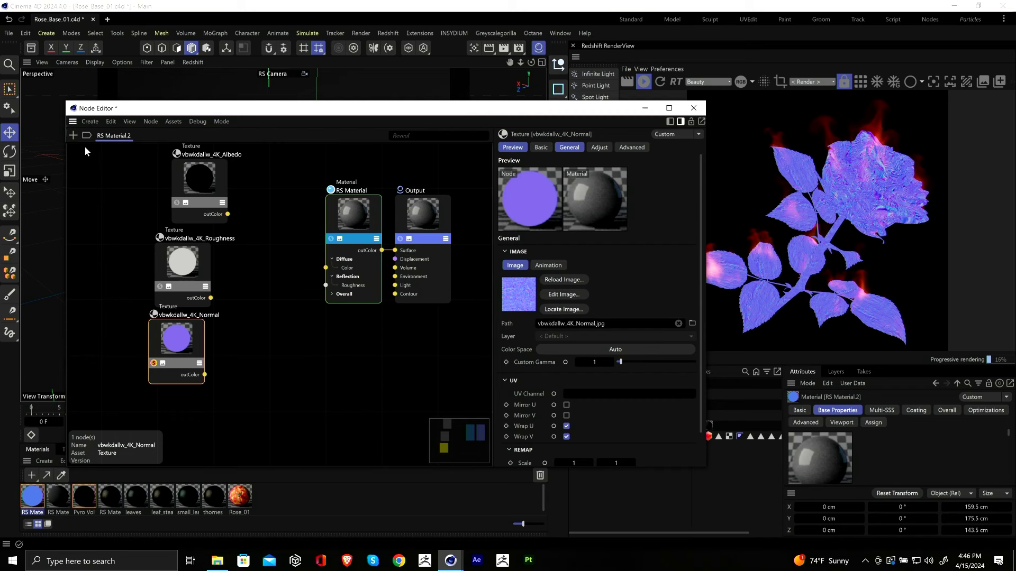
Step: Add a TriPlanar node to the graph beside the Normal texture node
click(74, 135)
text(tripla)
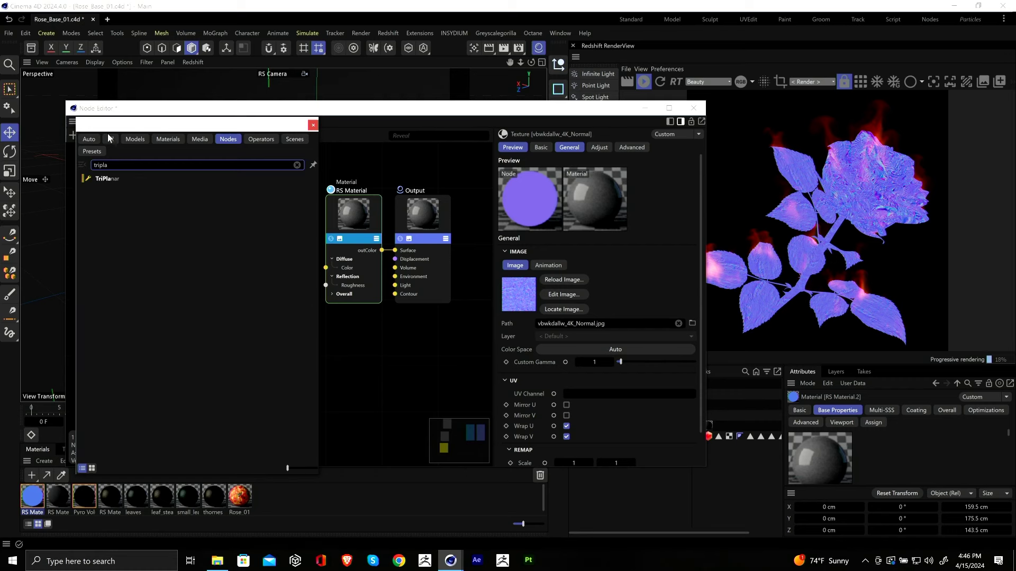
double_click(117, 179)
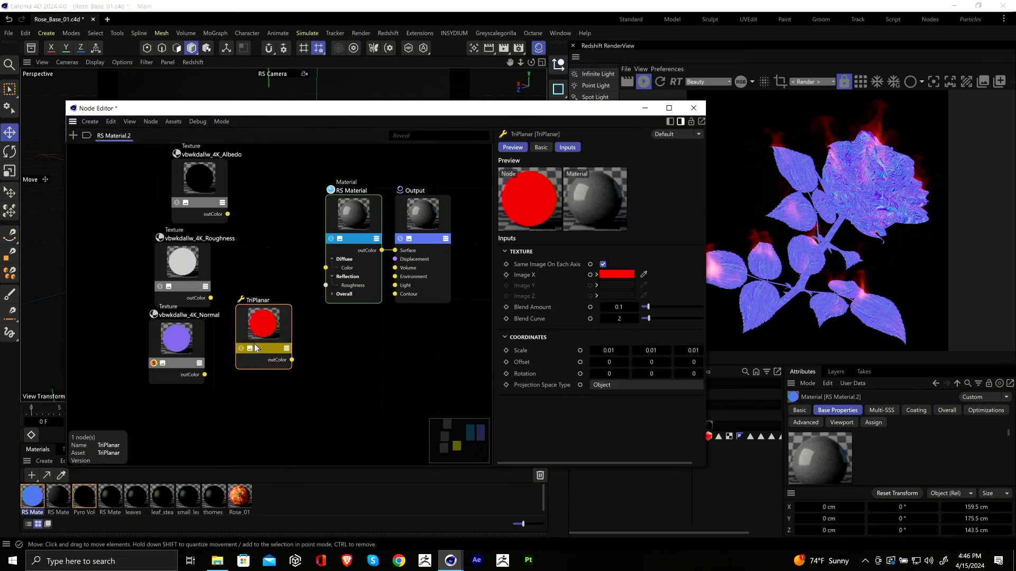
drag(254, 343, 238, 368)
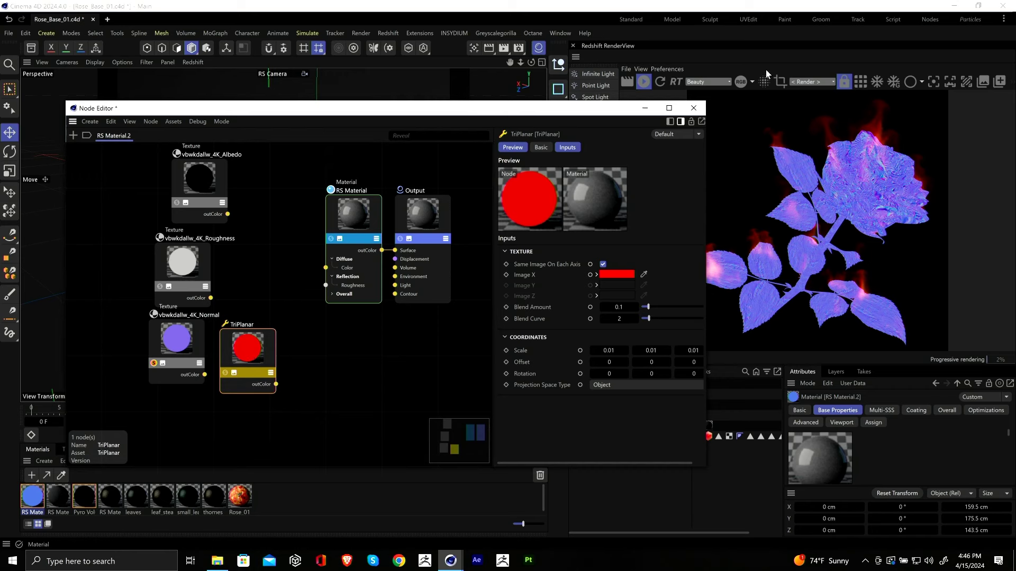
drag(622, 109, 529, 122)
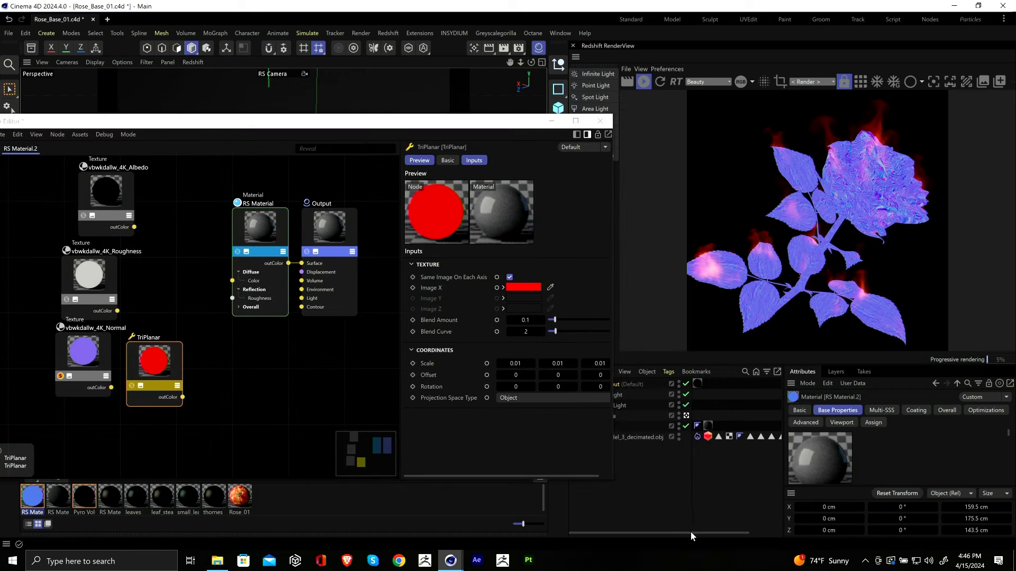
Step: Set the rose material tag's projection to Cubic
click(776, 436)
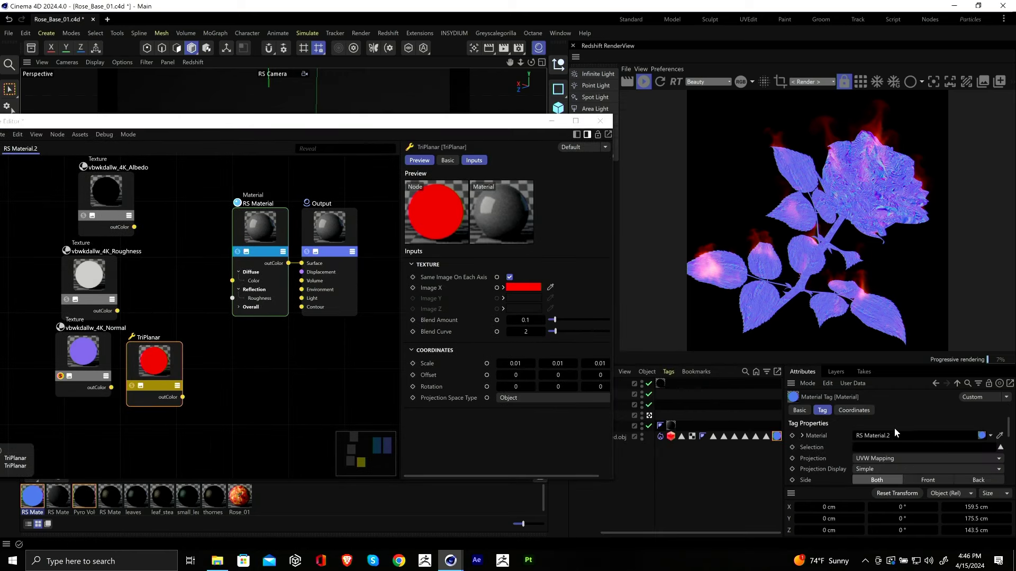
click(894, 458)
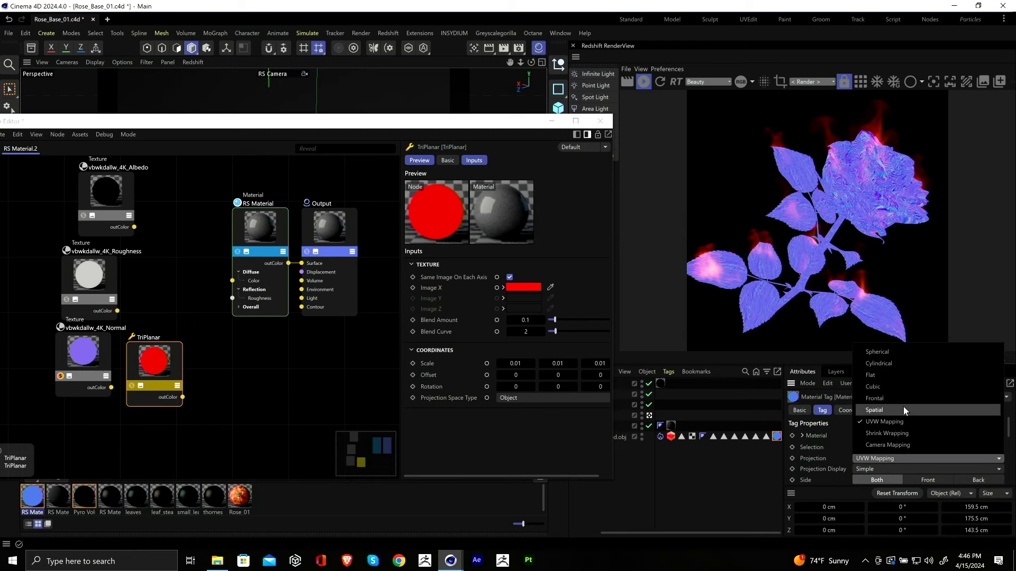
click(894, 388)
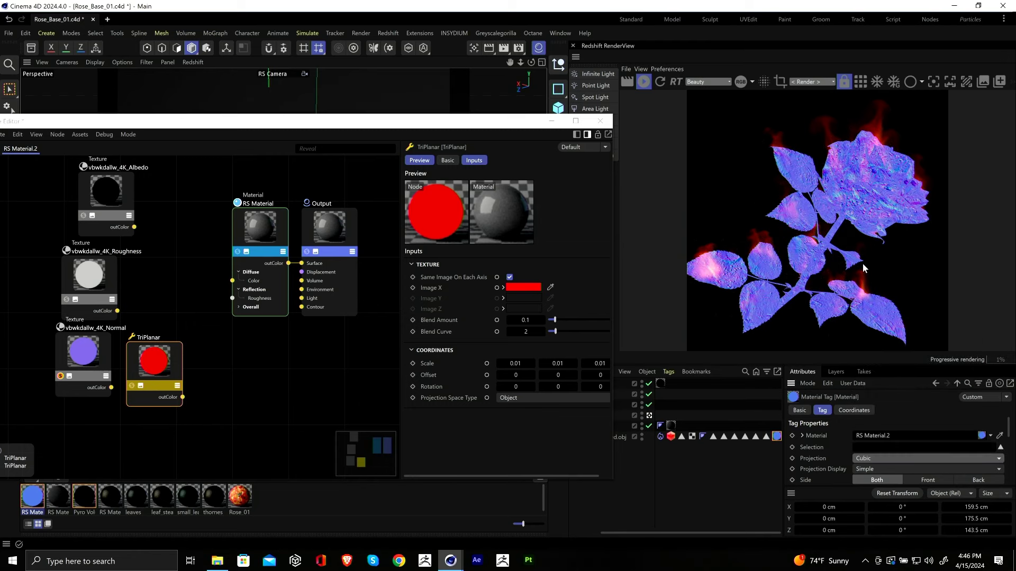
drag(253, 126, 362, 150)
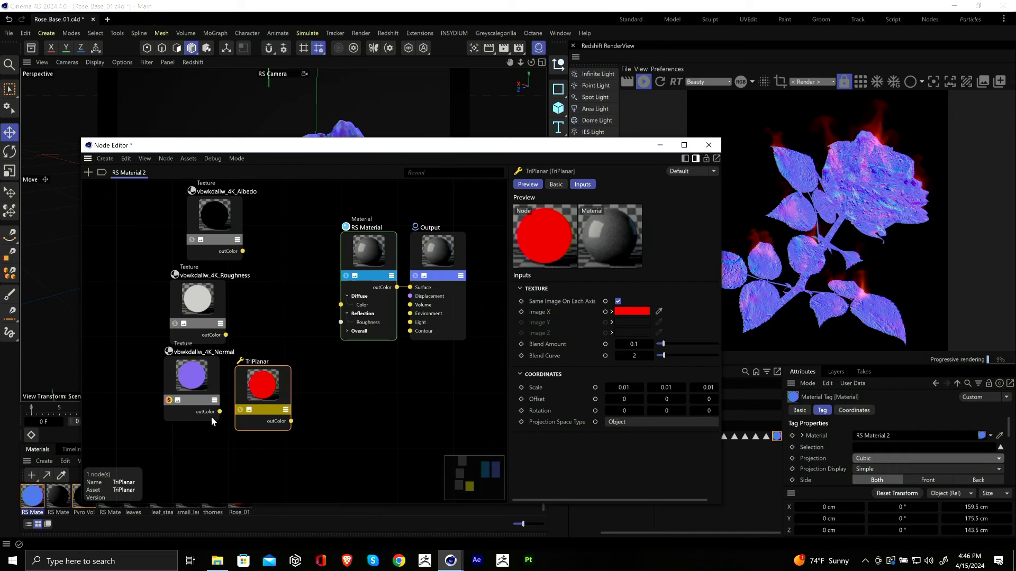
Step: Connect the Normal texture to TriPlanar's Image X and solo the TriPlanar output
drag(264, 384, 268, 370)
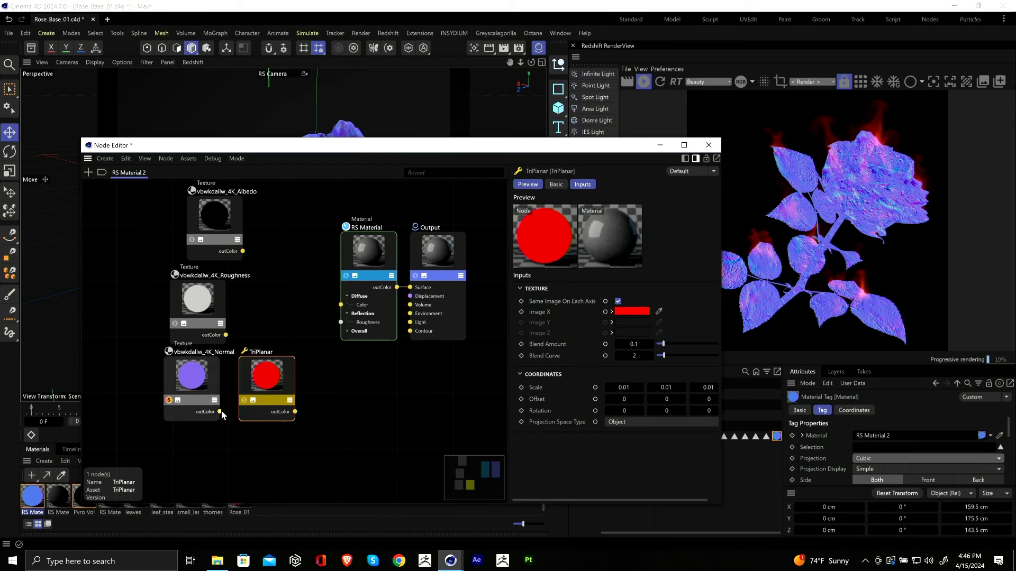
drag(219, 411, 243, 398)
mouse_move(283, 425)
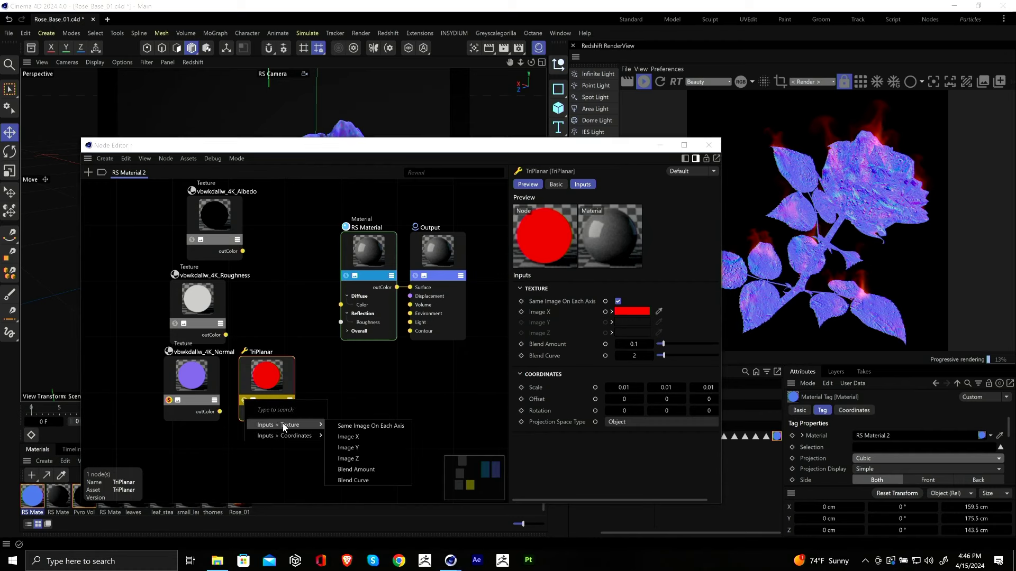
click(365, 438)
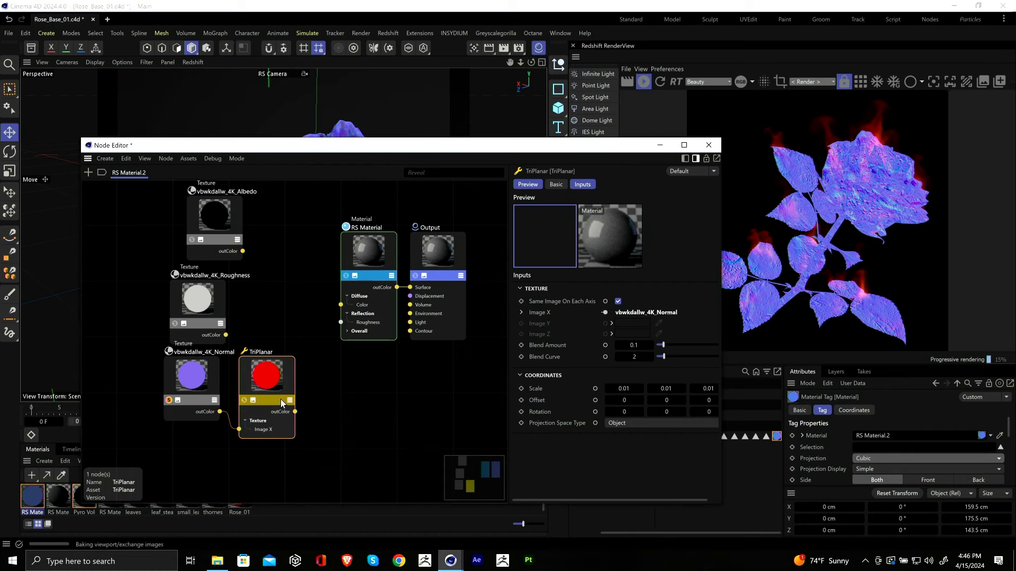
click(244, 399)
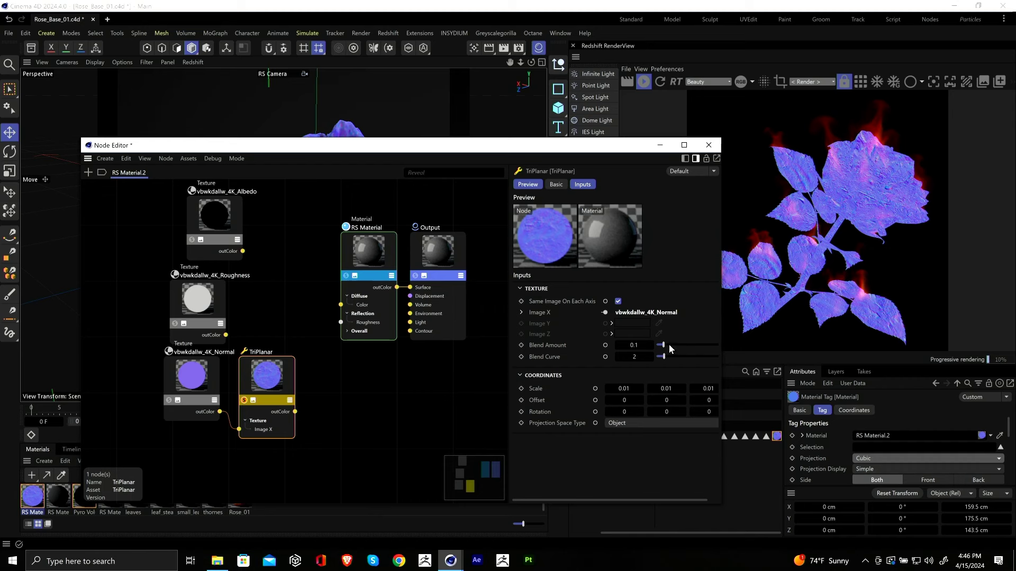
Step: Set TriPlanar Blend Amount to 1, projection space to World, and scale to 0.02
drag(668, 345, 688, 345)
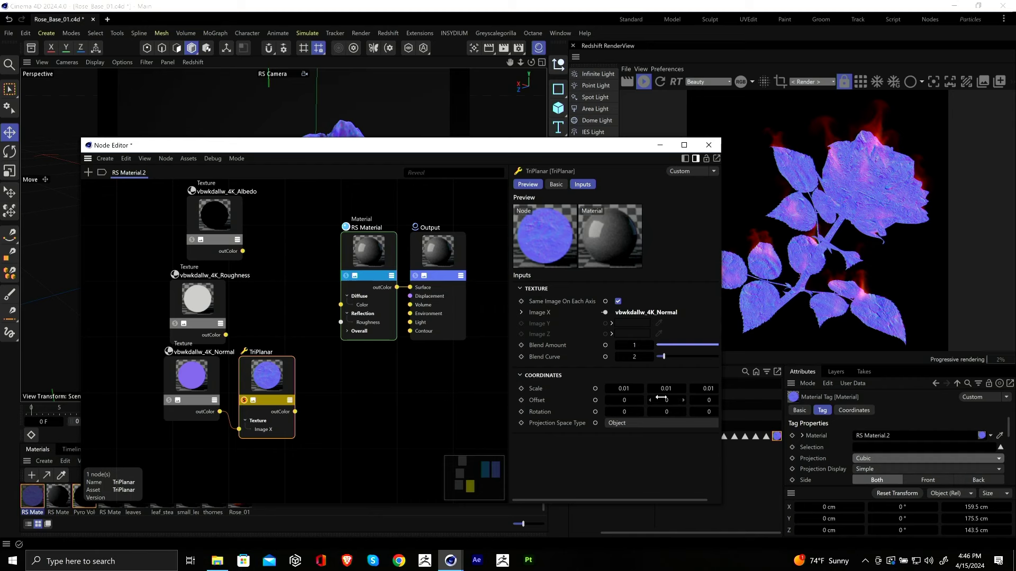
click(624, 425)
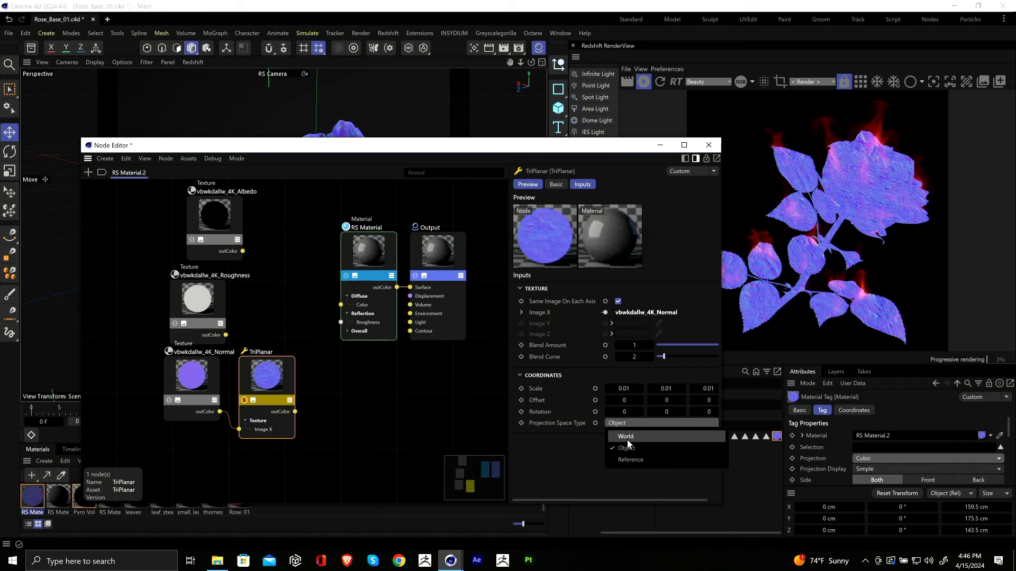
click(627, 440)
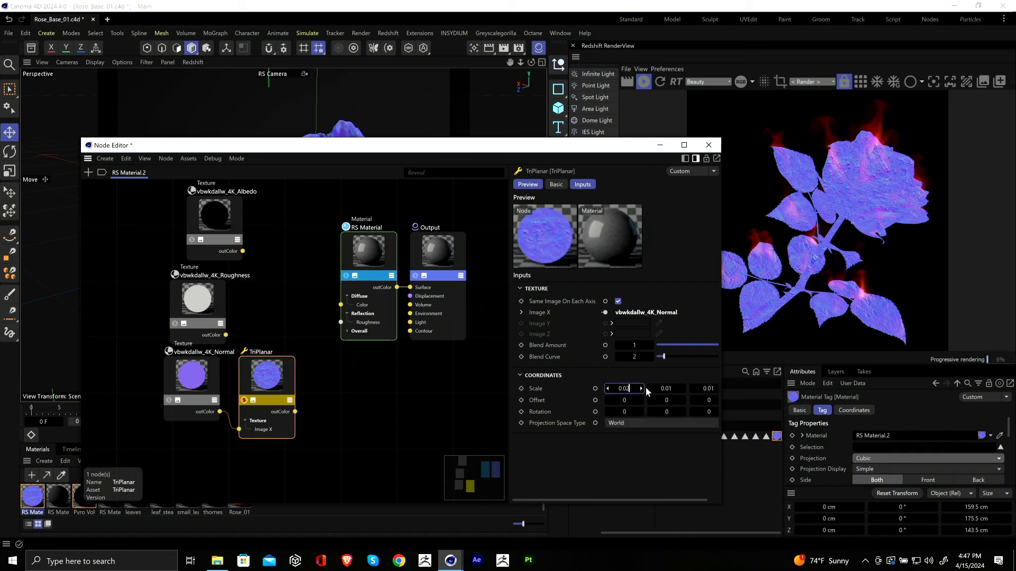
click(670, 388)
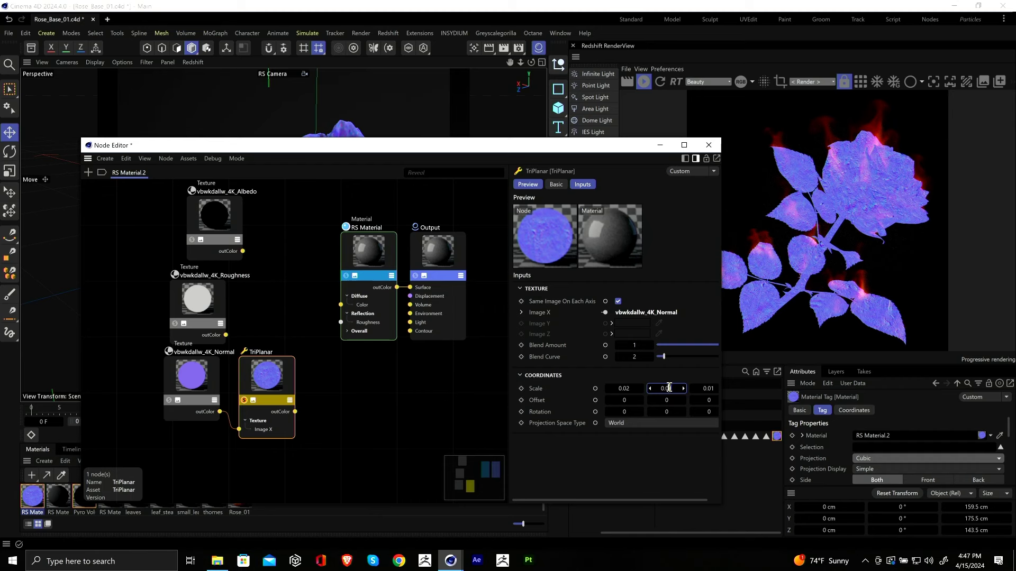
text(0.02)
click(708, 388)
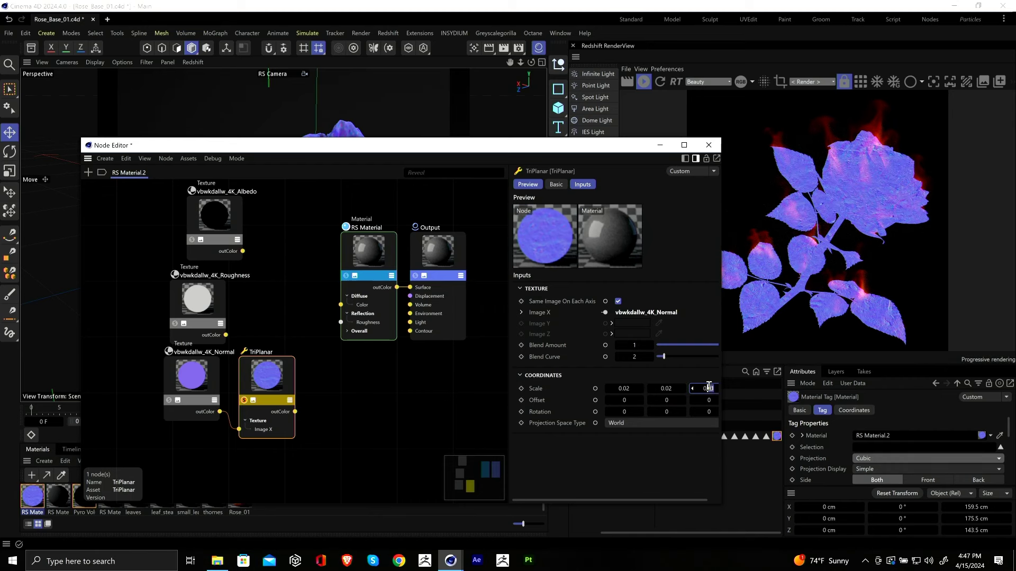
text(0.02)
key(Return)
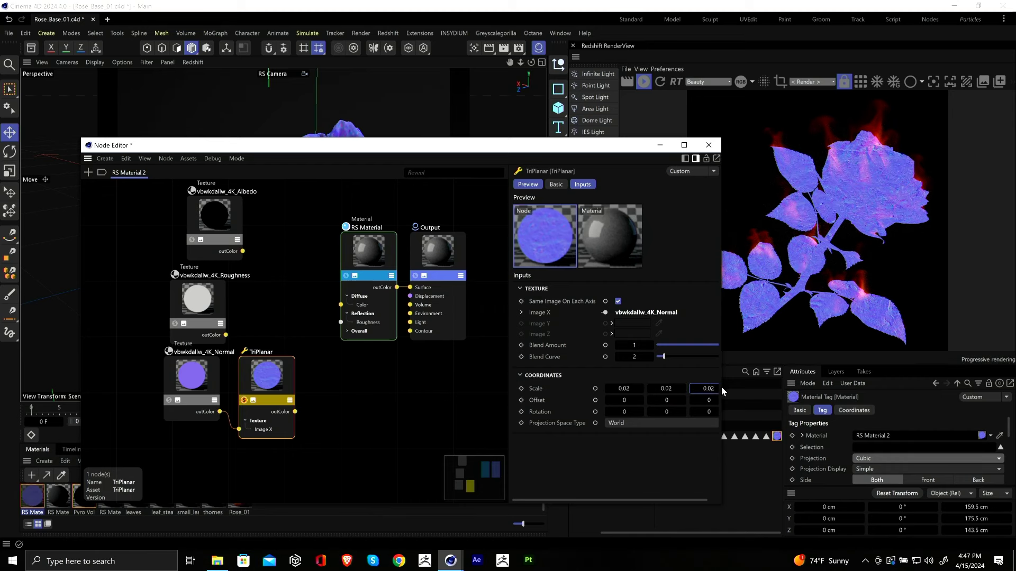
Step: Add a Bump Map node fed by TriPlanar and connect it to RS Material's bump input
drag(186, 379, 160, 377)
drag(272, 380, 246, 379)
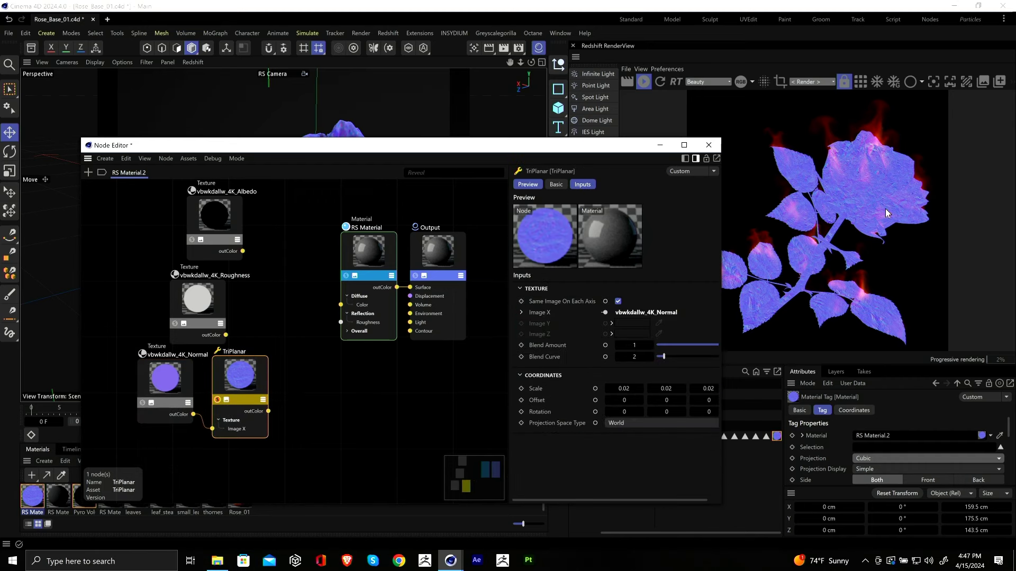
scroll(875, 199, up, 2)
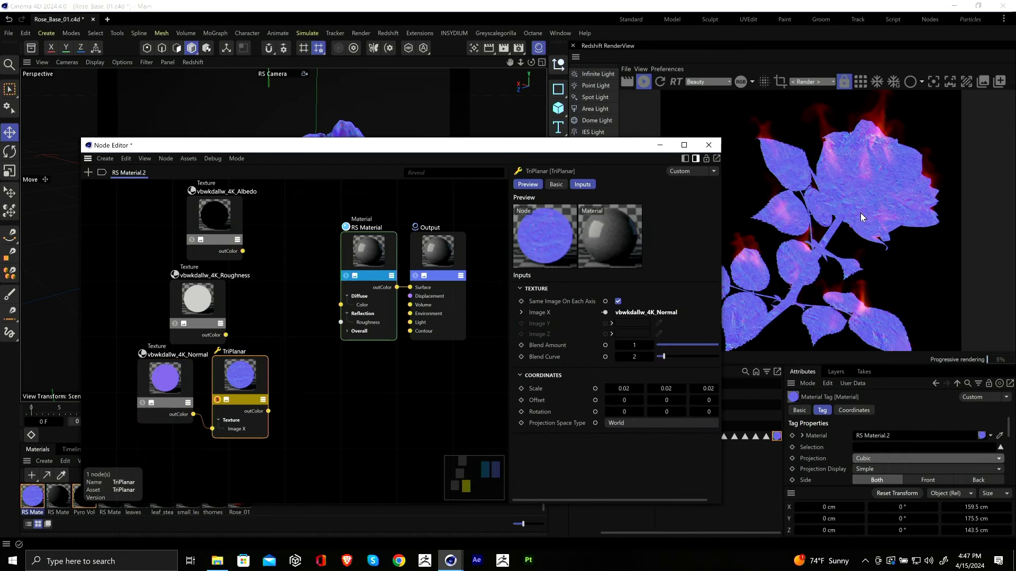
key(shift+c)
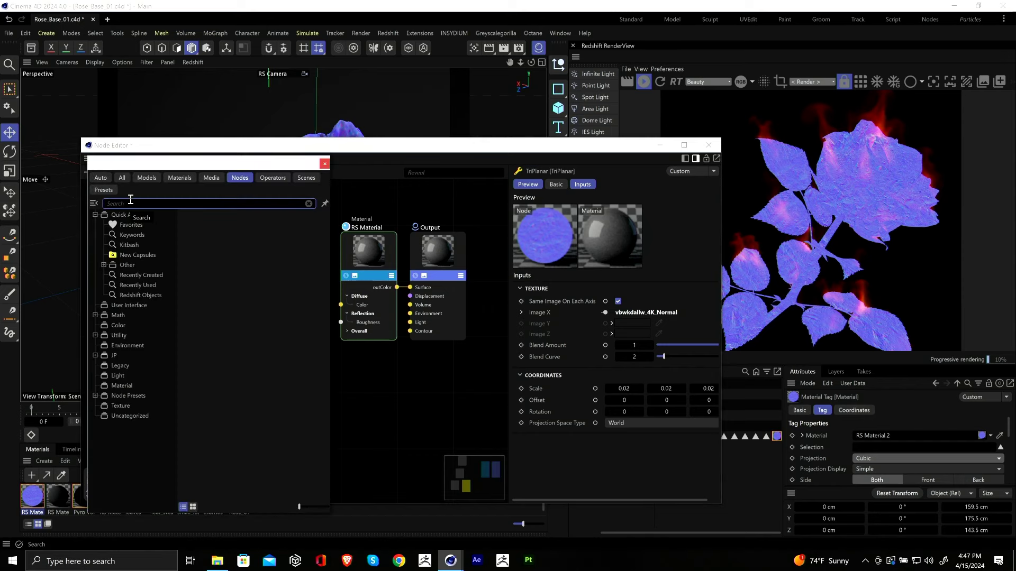
text(bum)
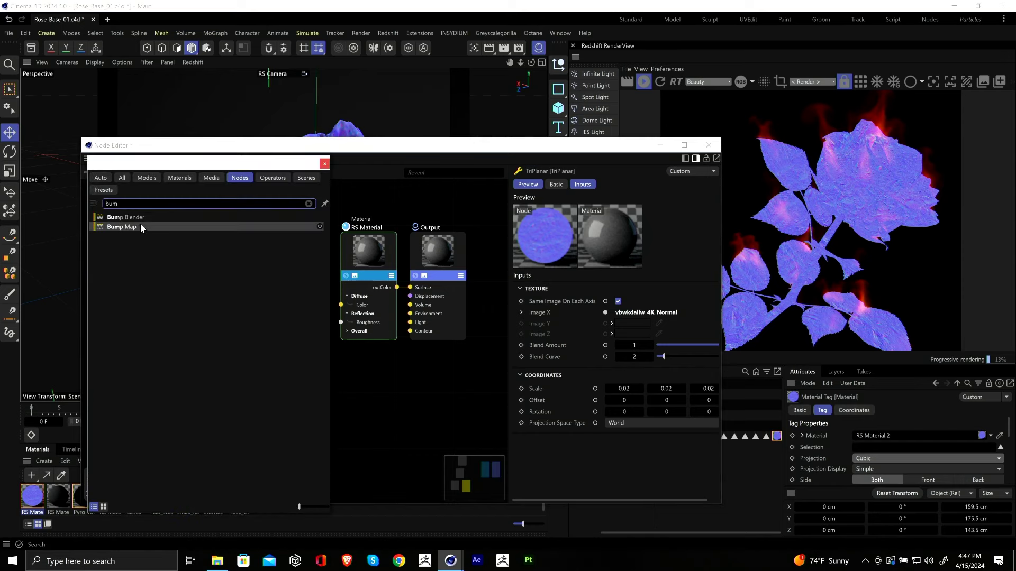
drag(139, 226, 318, 391)
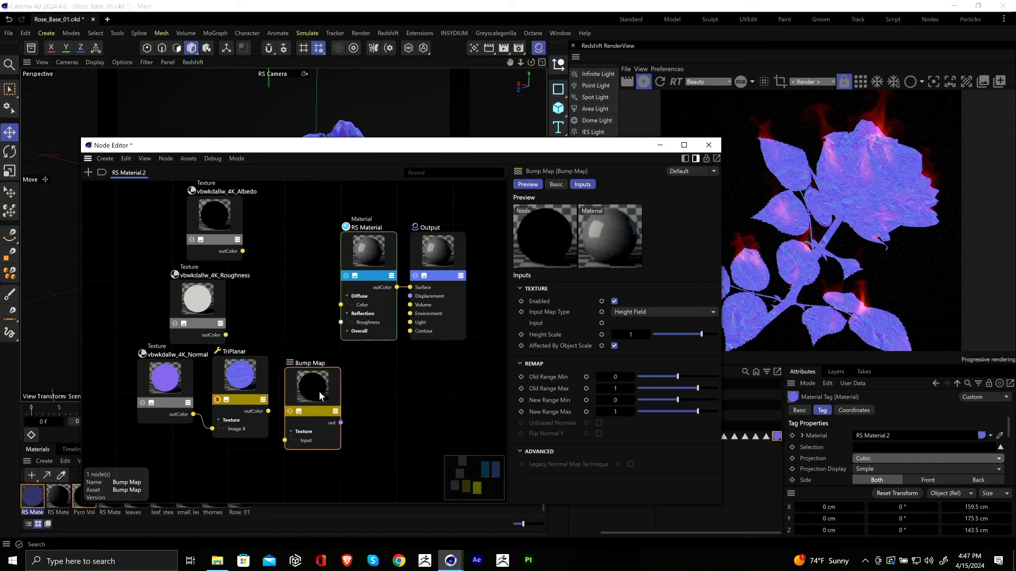
drag(268, 411, 285, 440)
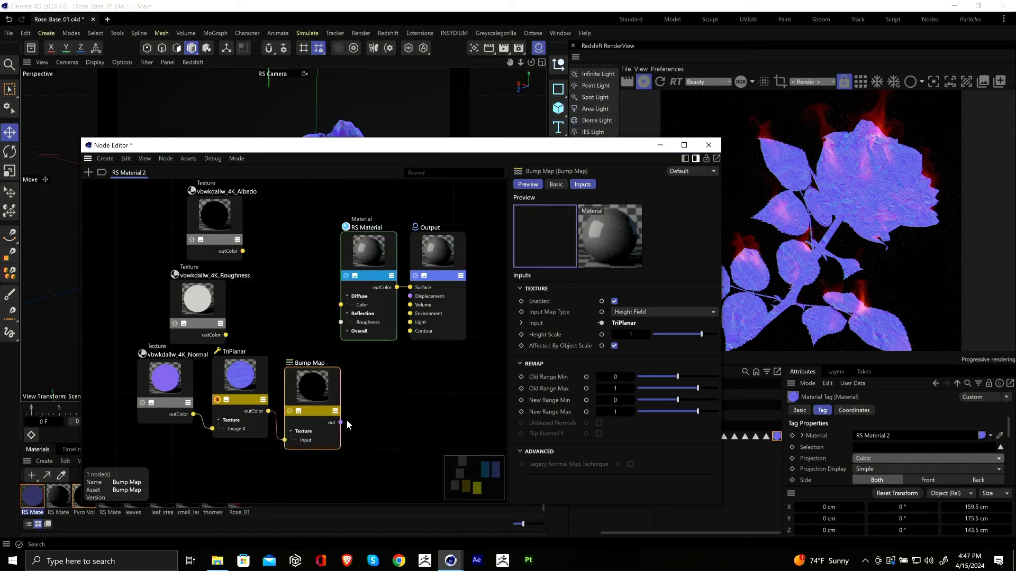
drag(342, 422, 342, 349)
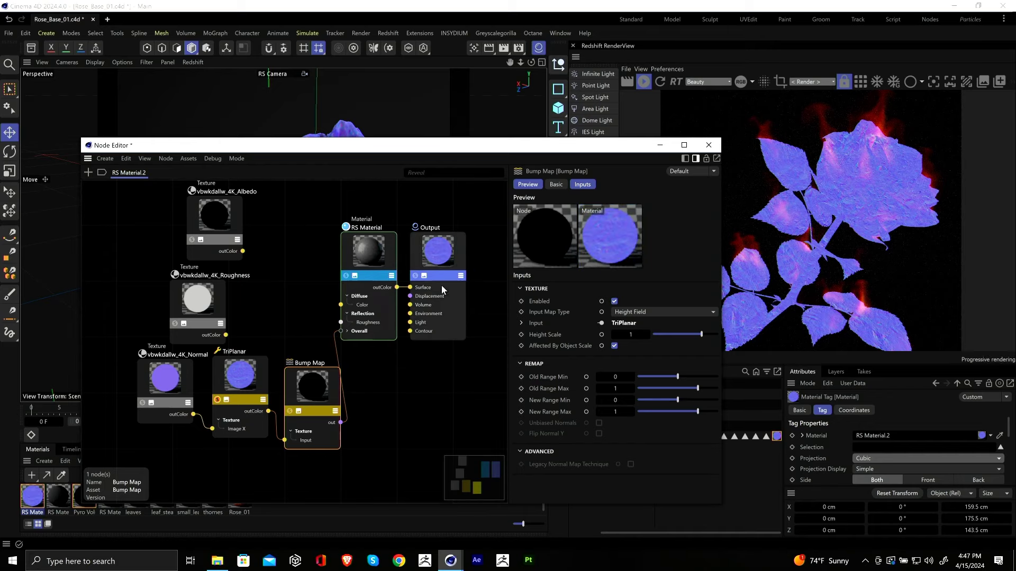
Step: Show the full material again, limit rendering to a region around the rose, and tidy the nodes
click(417, 275)
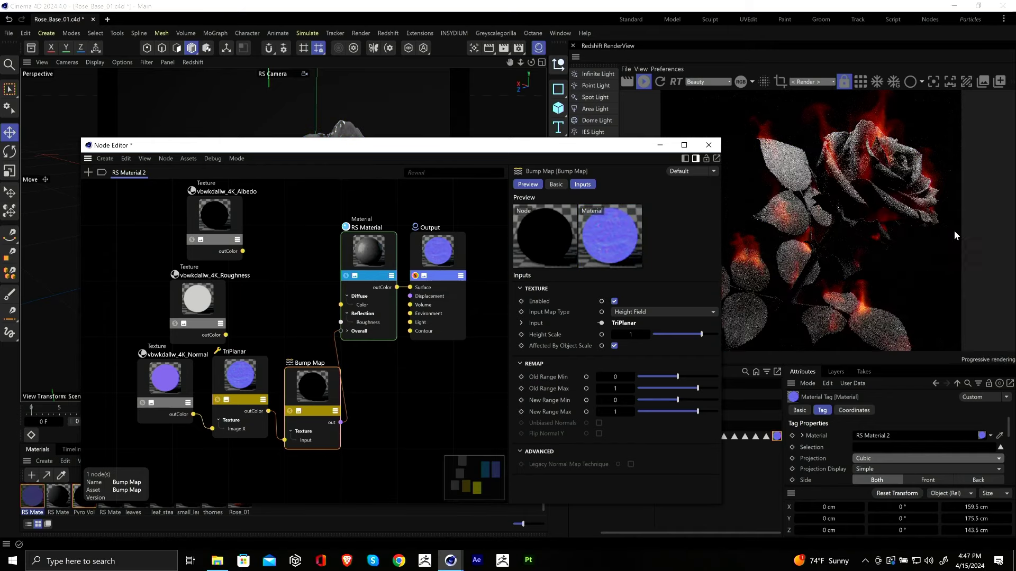
ctrl+drag(778, 140, 898, 234)
scroll(848, 161, up, 3)
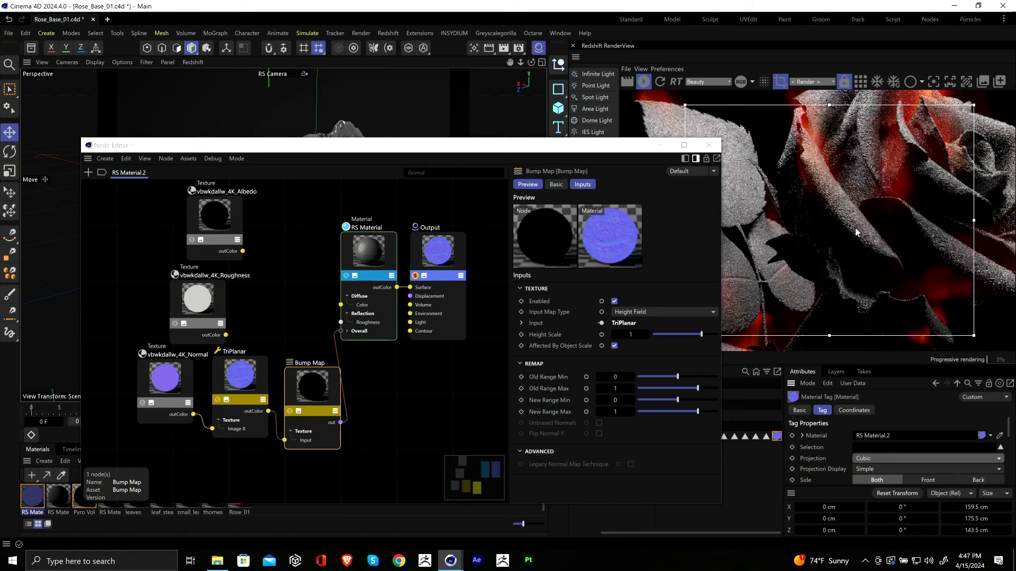
scroll(792, 261, up, 2)
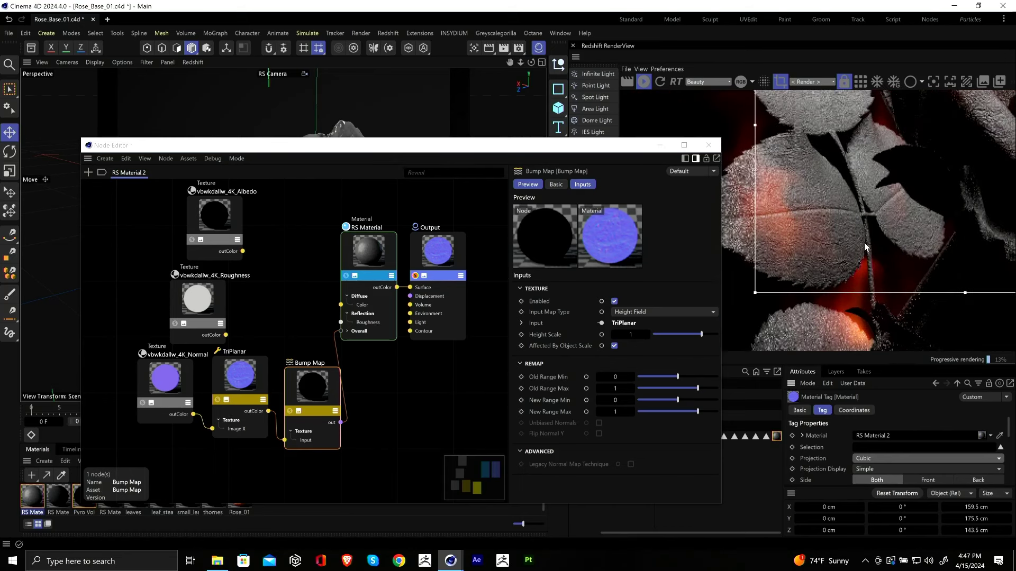
scroll(814, 202, down, 3)
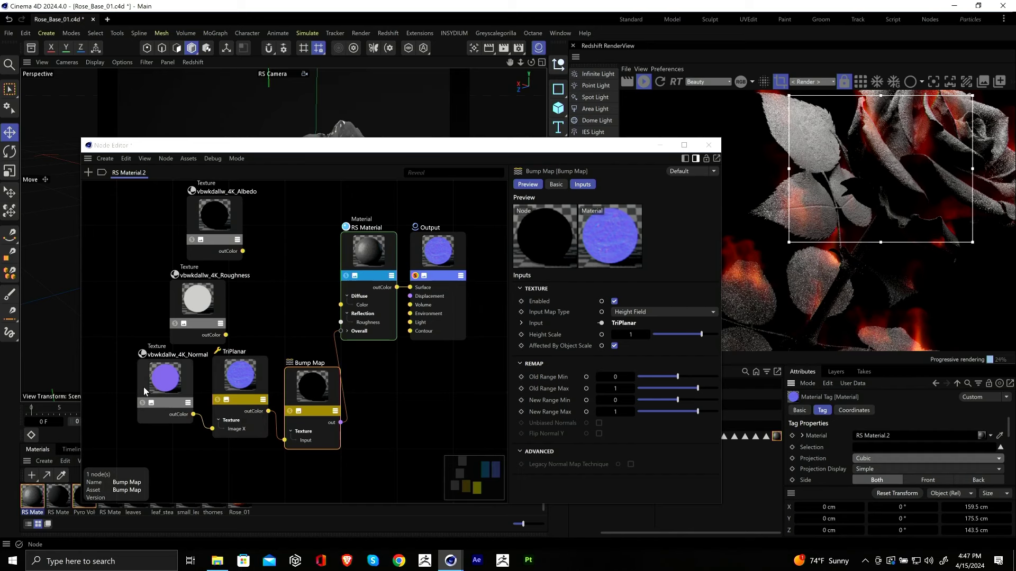
shift+click(168, 381)
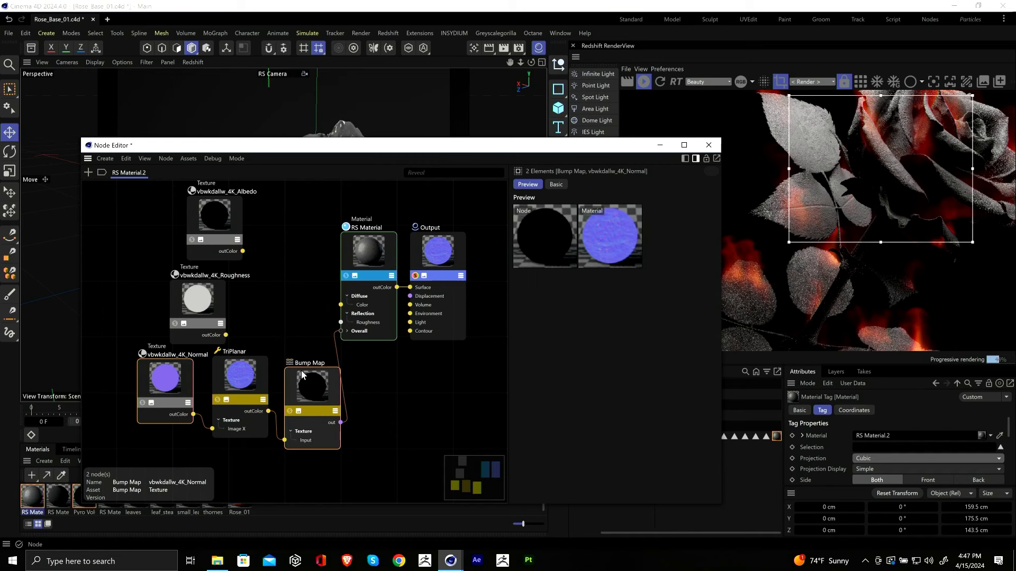
drag(313, 400, 308, 399)
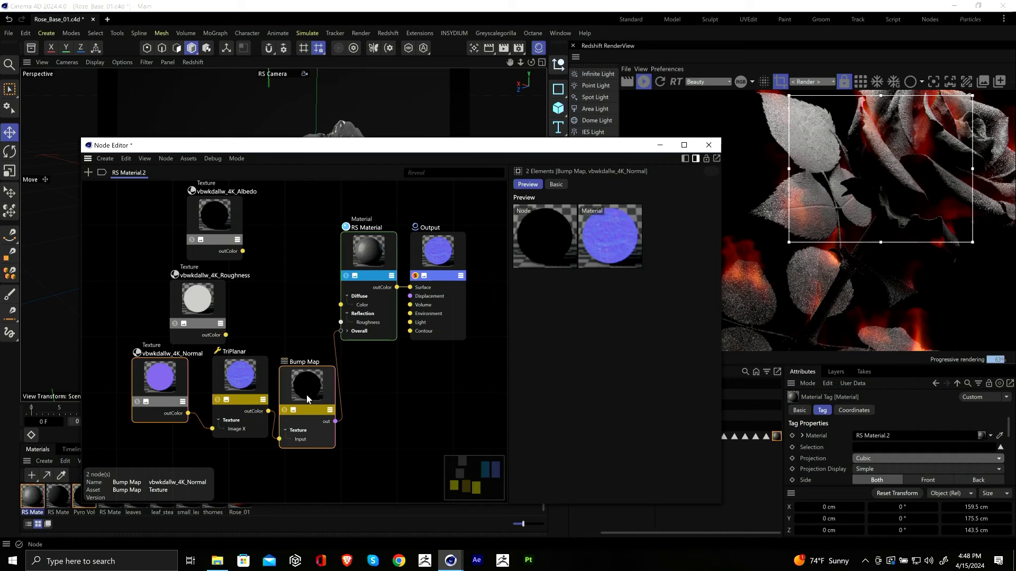
key(ctrl+shift+a)
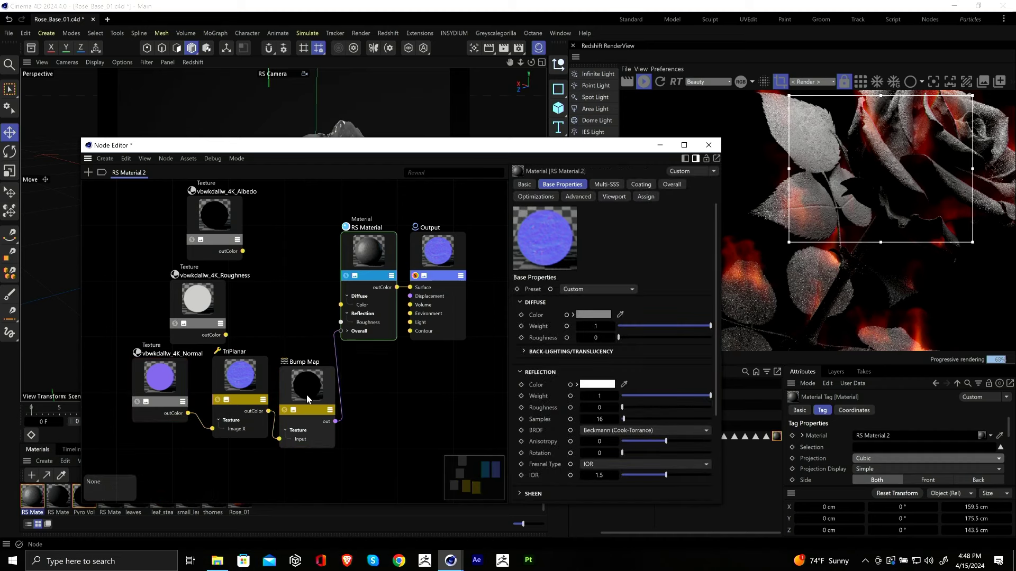
Step: Set the Normal texture's colour space to Raw
click(156, 385)
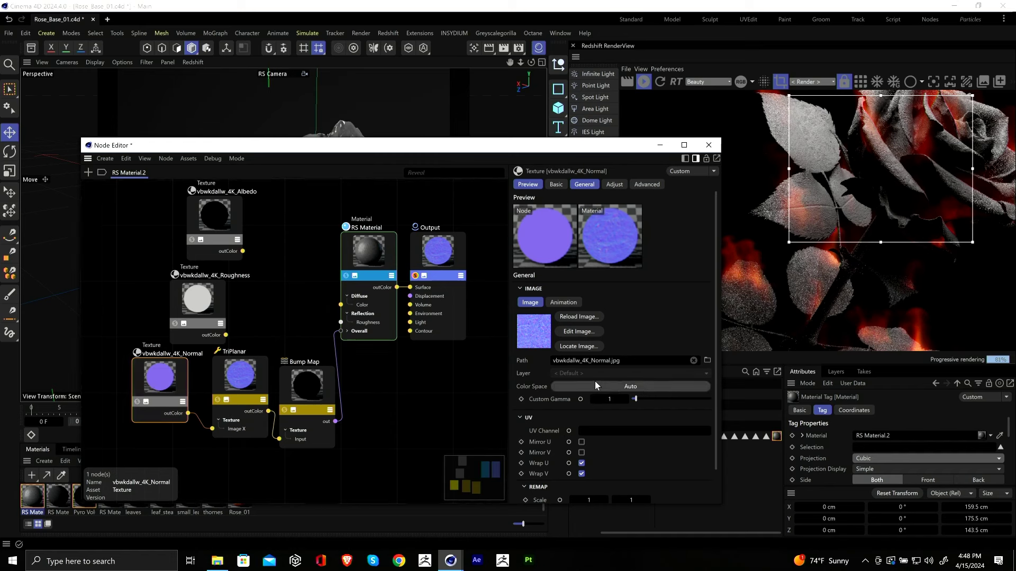
click(621, 388)
mouse_move(622, 487)
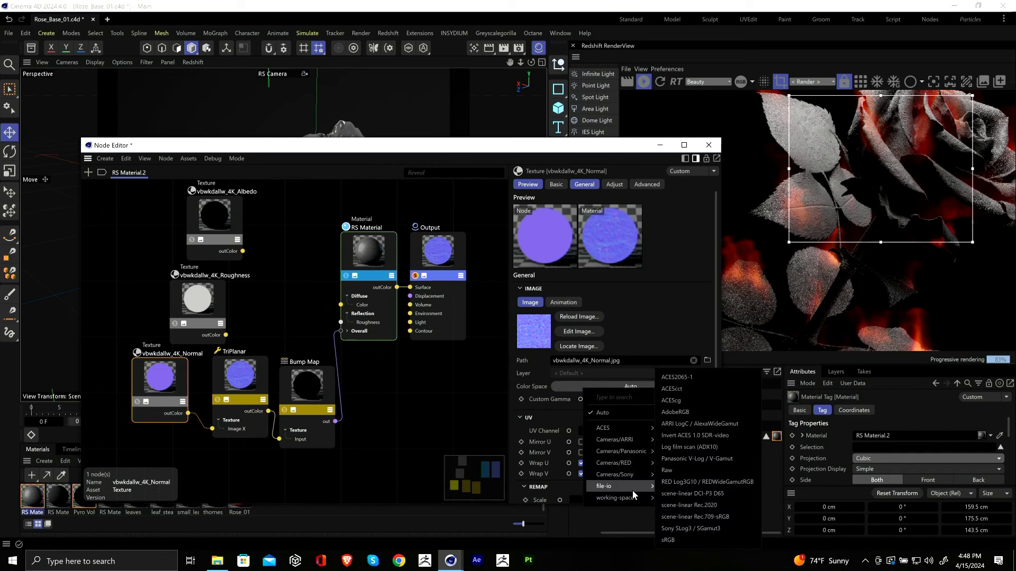
click(695, 469)
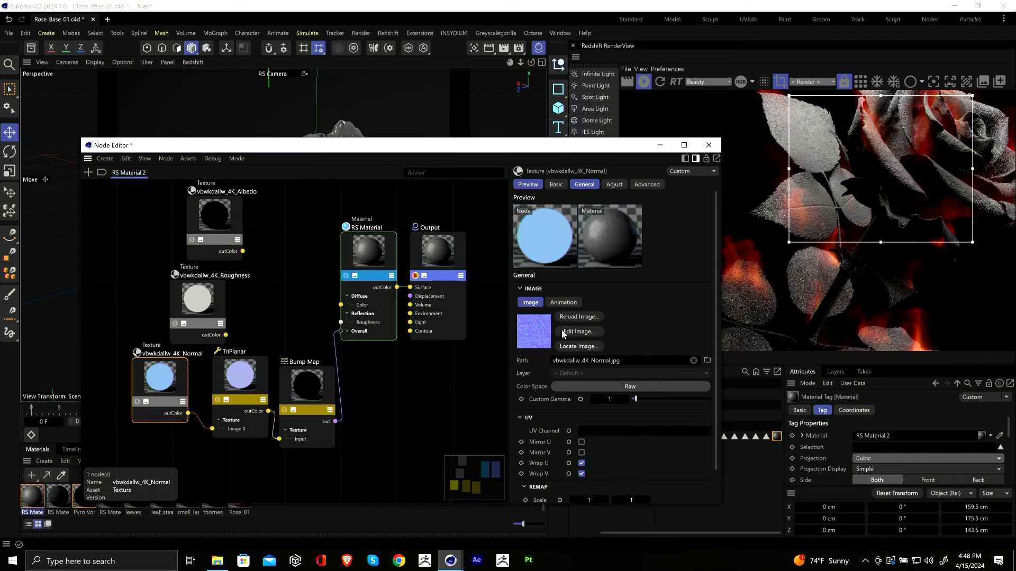
click(253, 391)
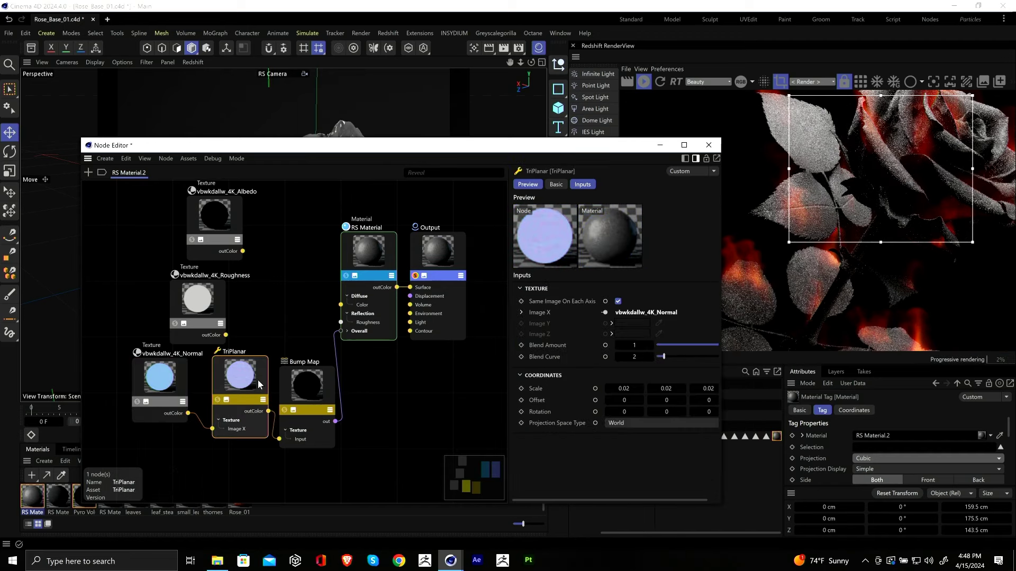
Step: Set the Bump Map's Input Map Type to Tangent-Space Normal
click(304, 384)
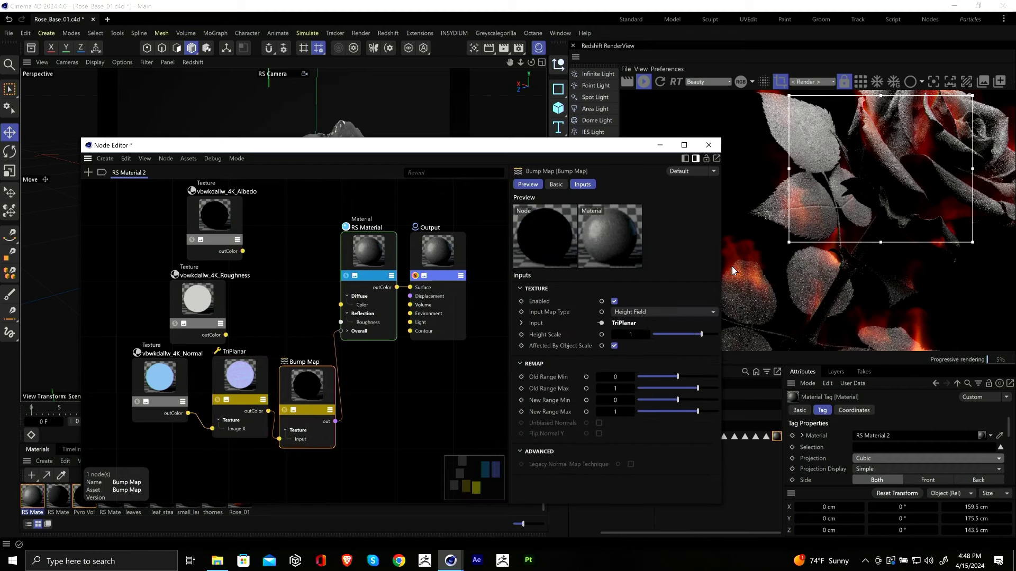
click(671, 312)
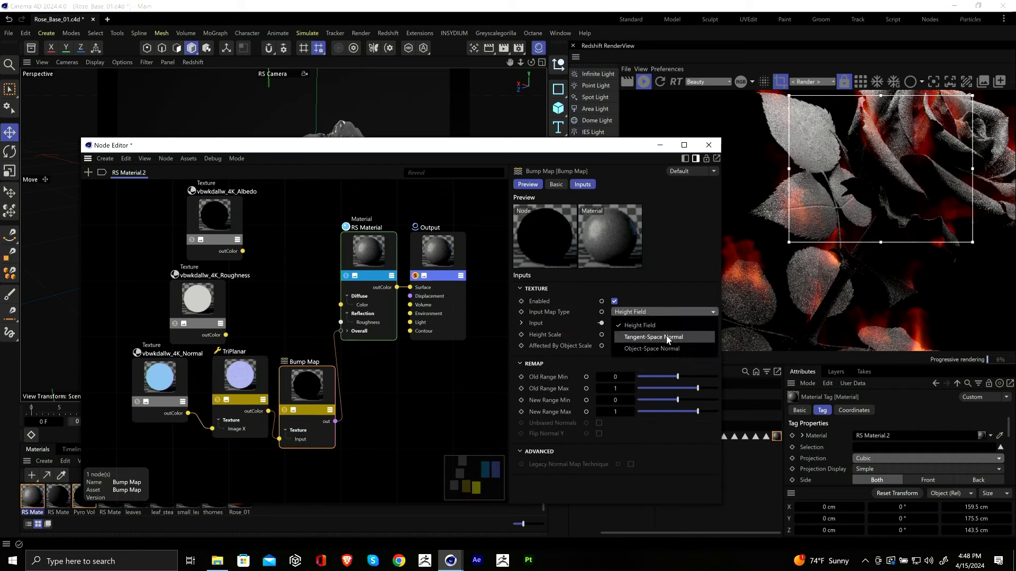
click(646, 338)
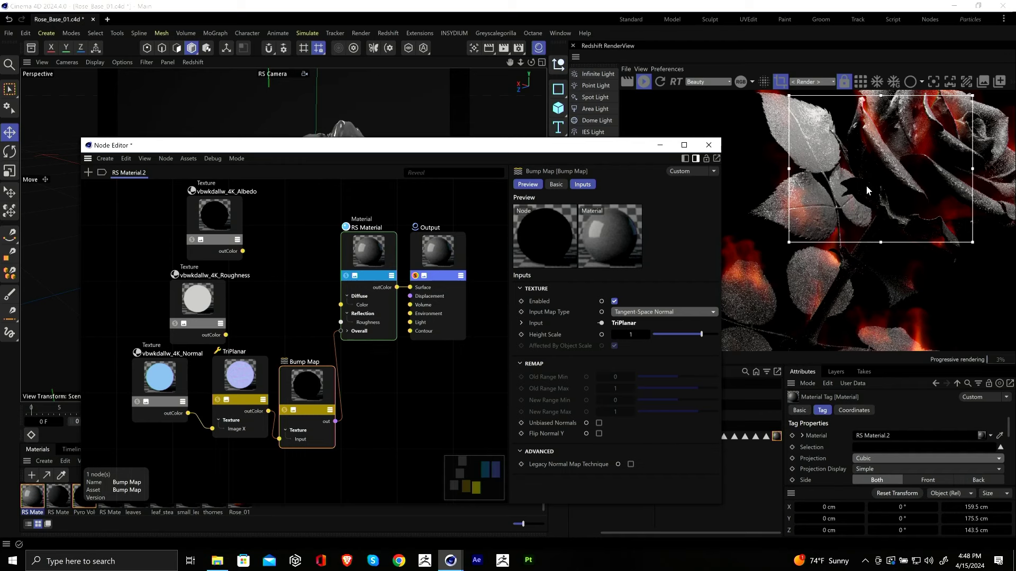
scroll(846, 158, up, 2)
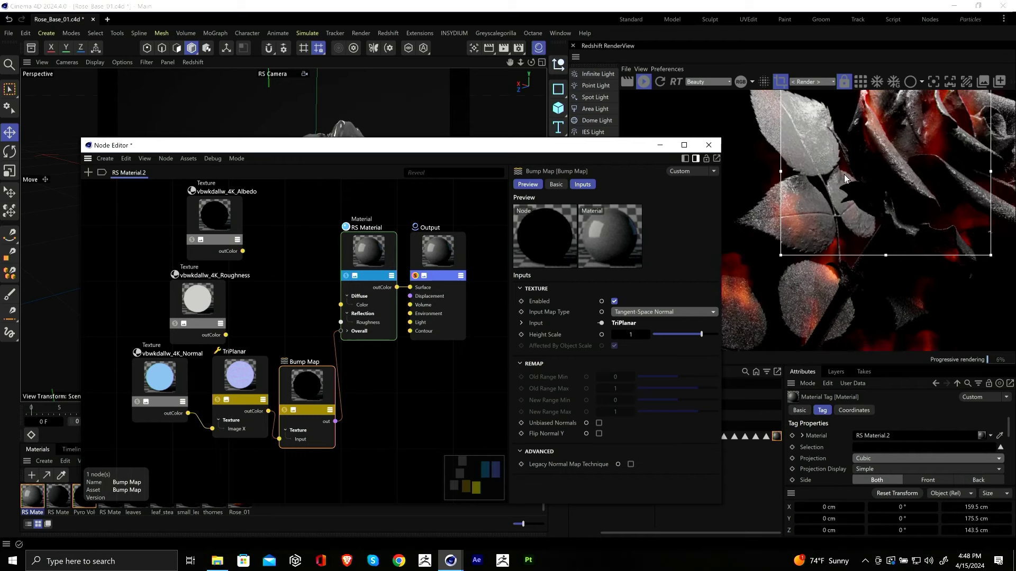
scroll(868, 176, down, 1)
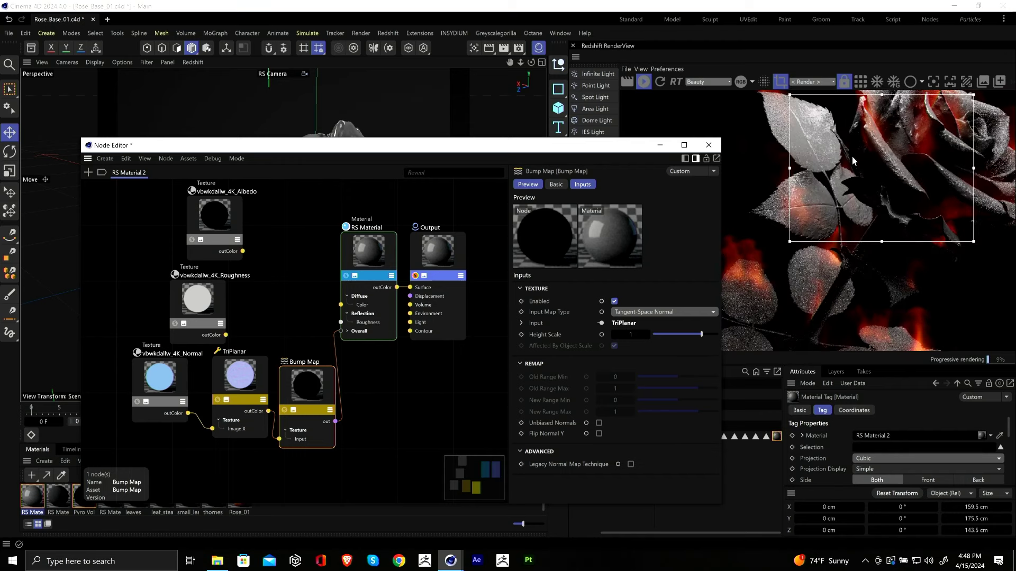
scroll(827, 212, up, 1)
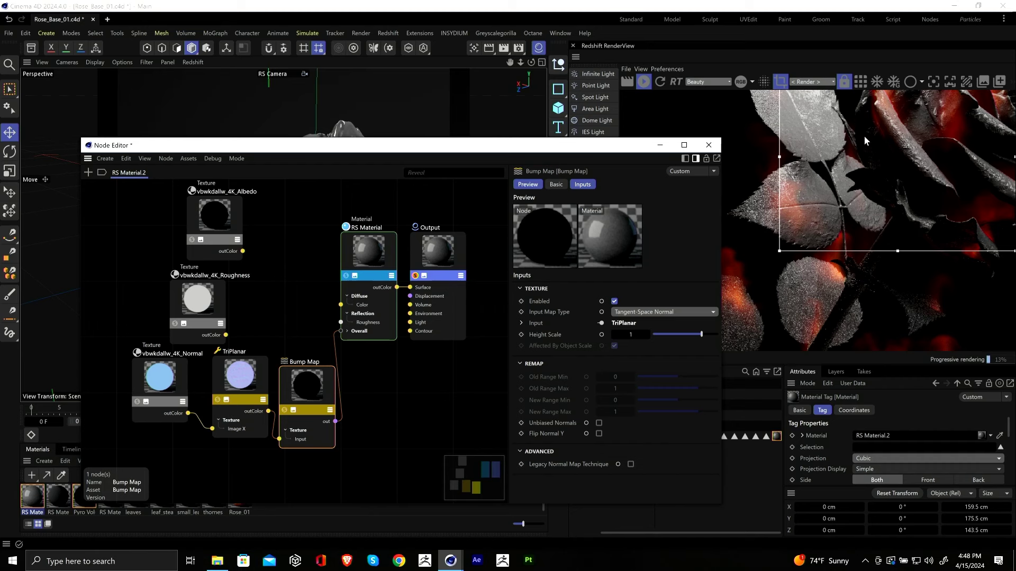
scroll(894, 190, down, 1)
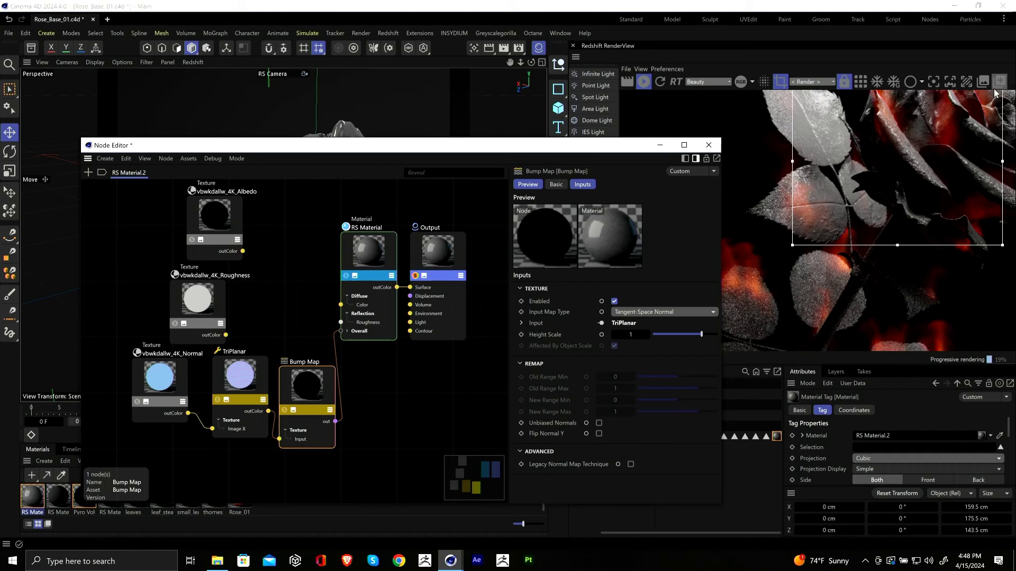
scroll(897, 173, down, 2)
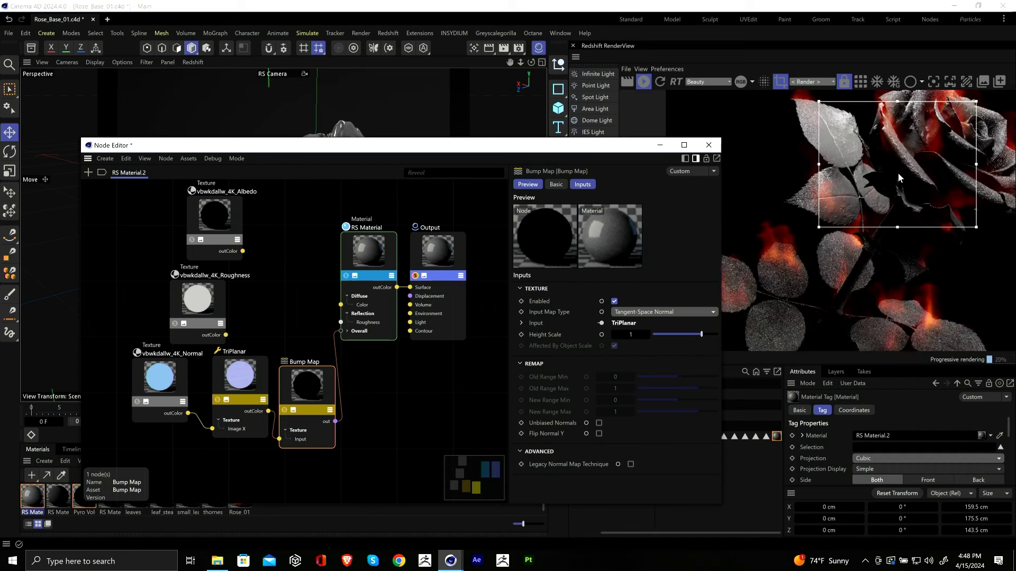
Step: Give the Bump Map a Height Scale of 2 and rearrange the nodes for room
click(629, 335)
text(2)
key(Return)
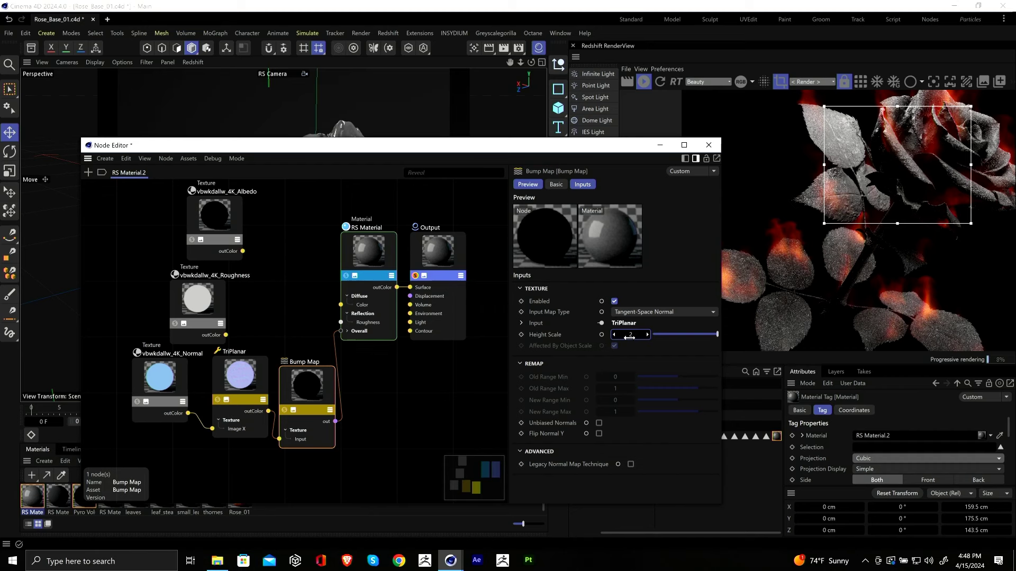
drag(203, 296, 178, 294)
drag(160, 376, 308, 429)
Step: Set the Roughness texture's colour space to Raw
click(239, 320)
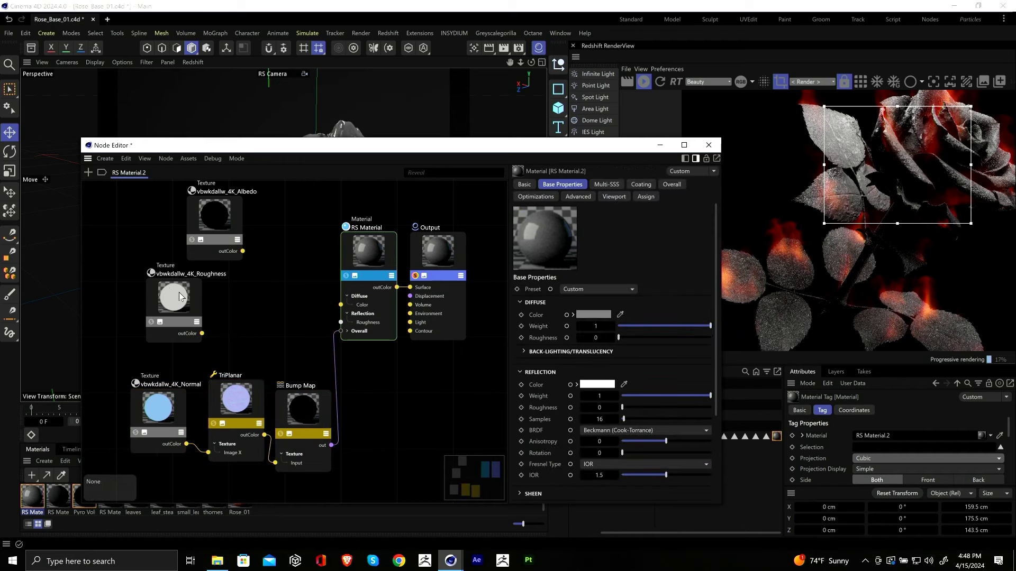
drag(175, 295, 160, 305)
click(686, 388)
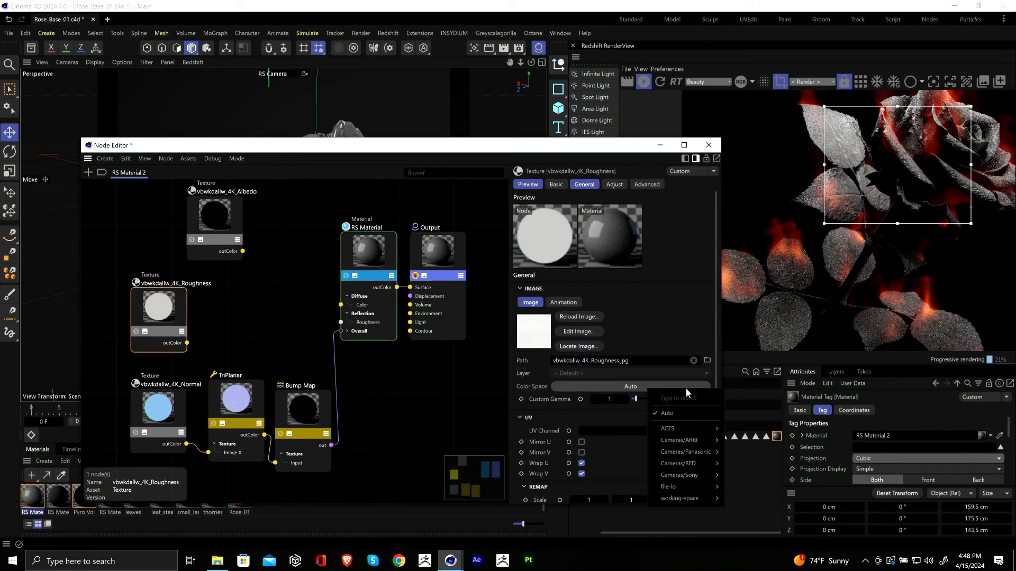
mouse_move(697, 487)
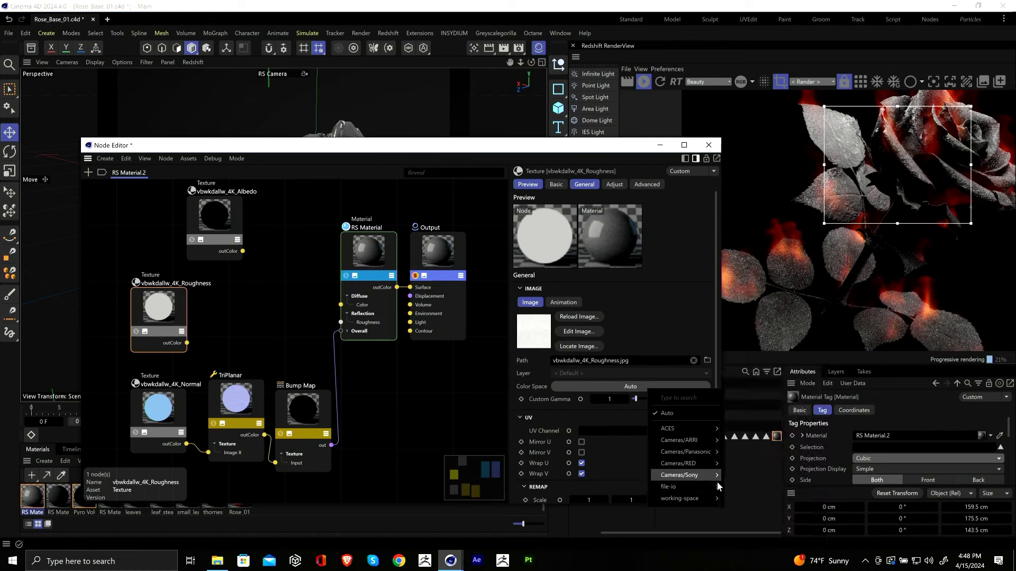
click(731, 472)
click(250, 363)
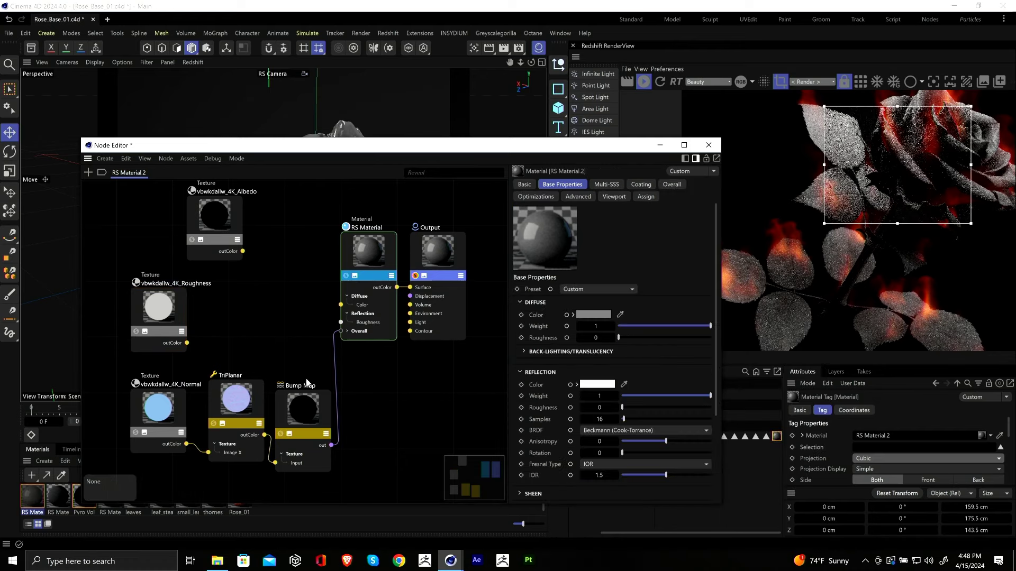
Step: Route the Roughness texture through a copied TriPlanar into the material's reflection roughness
ctrl+drag(245, 408, 237, 312)
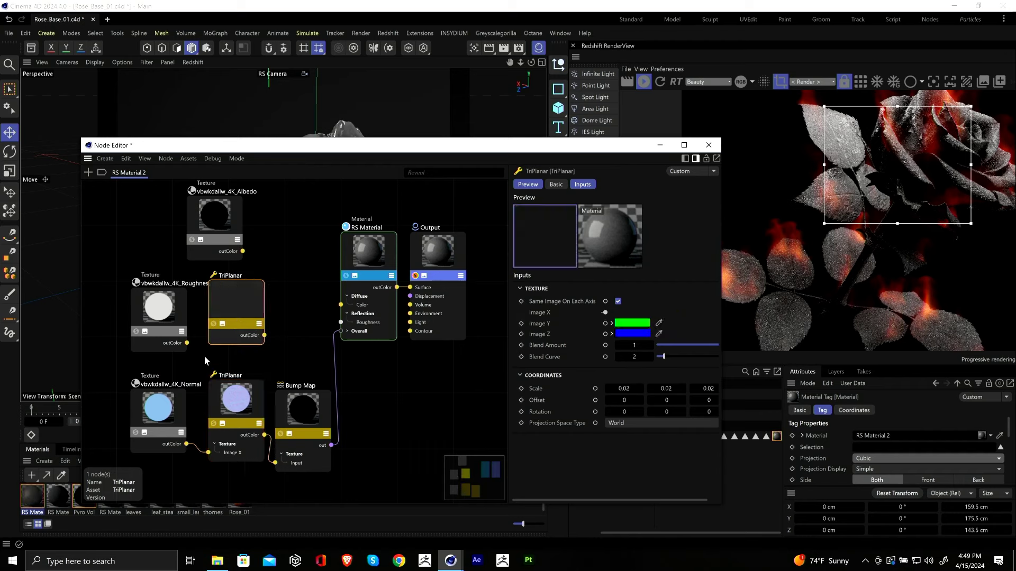
drag(187, 342, 216, 327)
click(313, 353)
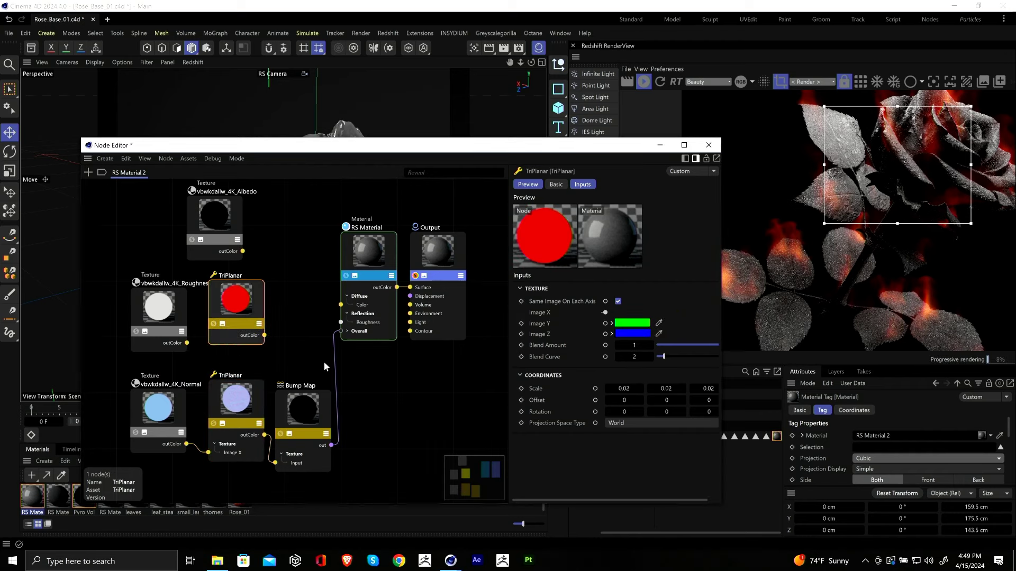
drag(264, 335, 340, 322)
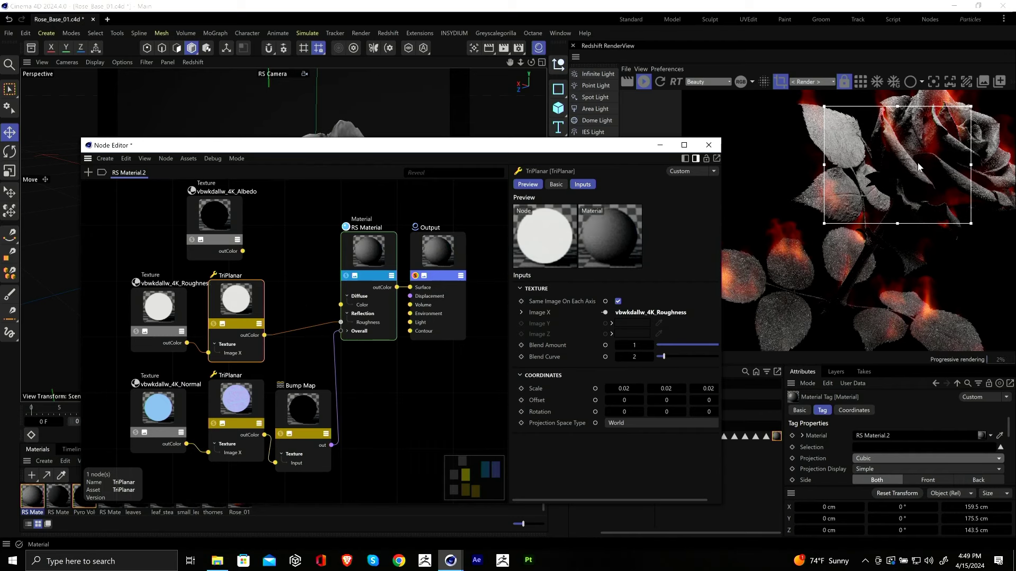
click(643, 83)
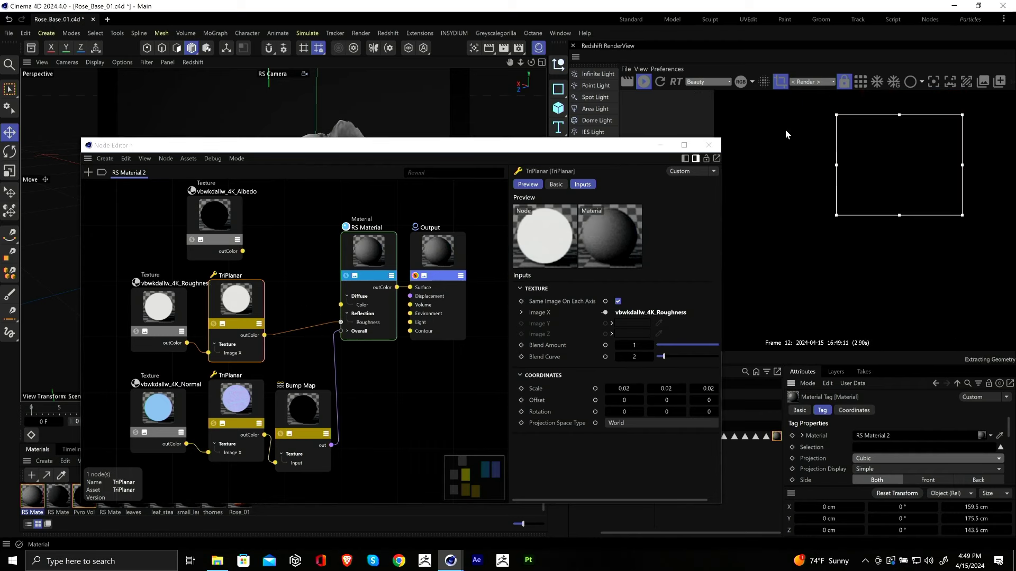
click(777, 83)
click(780, 81)
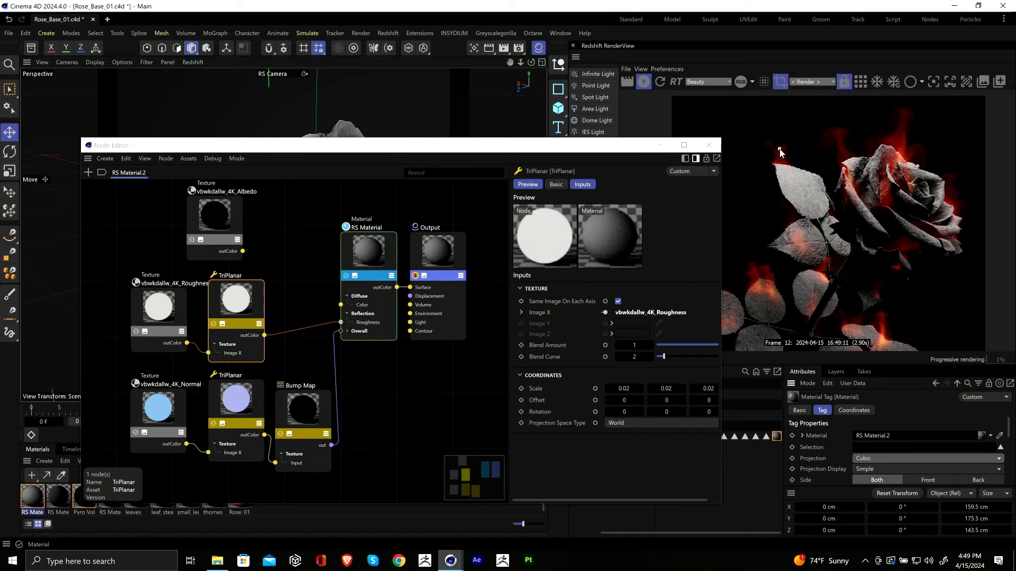
Step: Feed the Albedo texture into another TriPlanar copy's Image X and render the full frame
click(291, 213)
drag(217, 217, 154, 217)
middle_drag(235, 183, 243, 243)
click(233, 367)
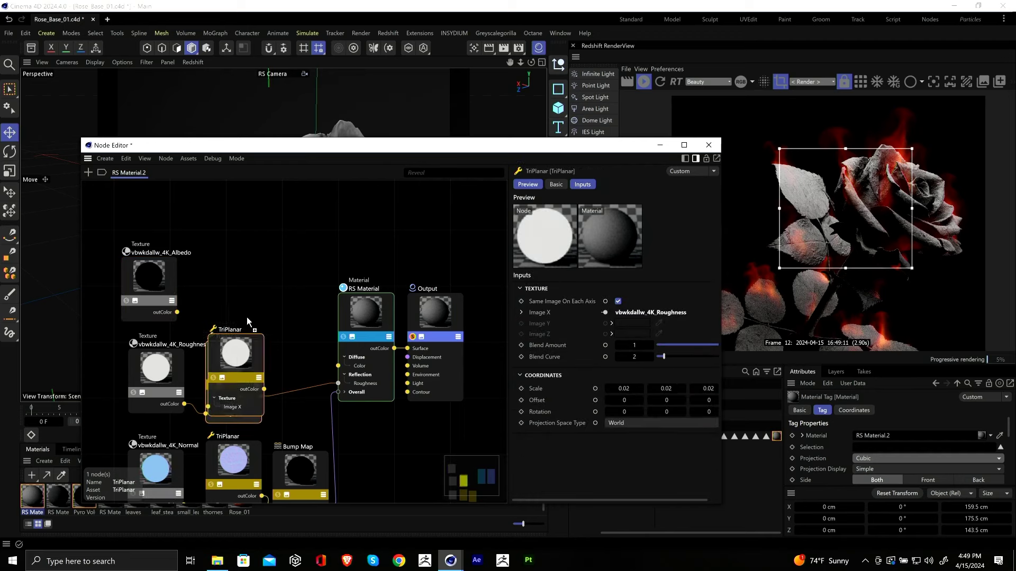
ctrl+drag(233, 367, 233, 254)
drag(177, 312, 339, 366)
mouse_move(249, 301)
click(316, 313)
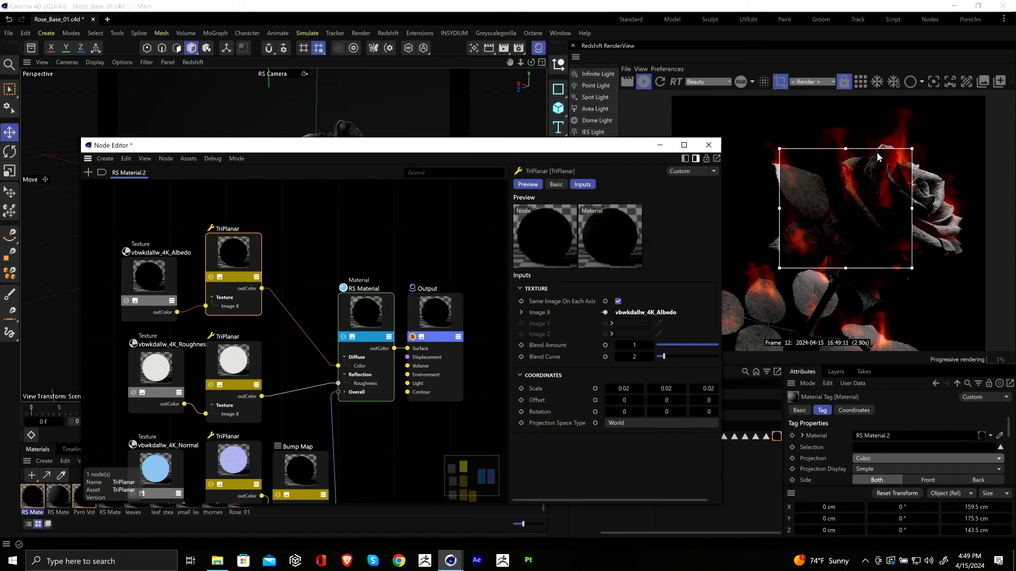
scroll(756, 196, down, 2)
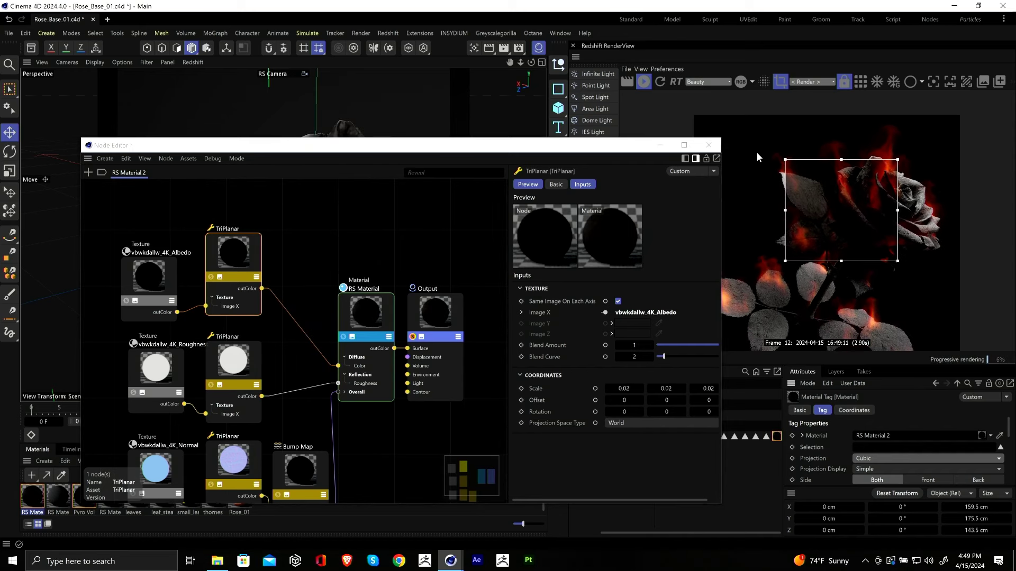
click(780, 82)
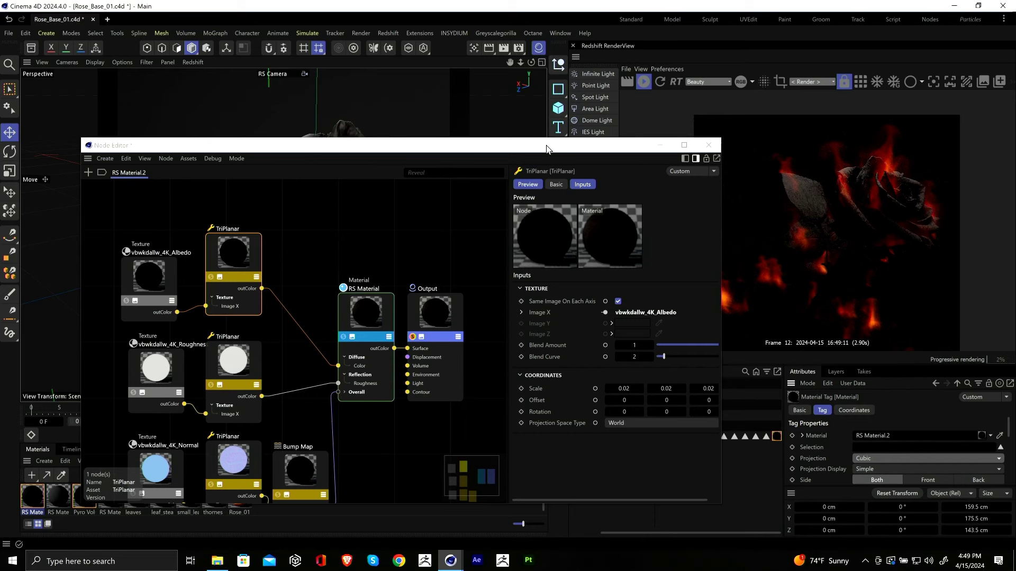
Step: Set the RS Dome Light intensity to 0.5
drag(582, 146, 430, 147)
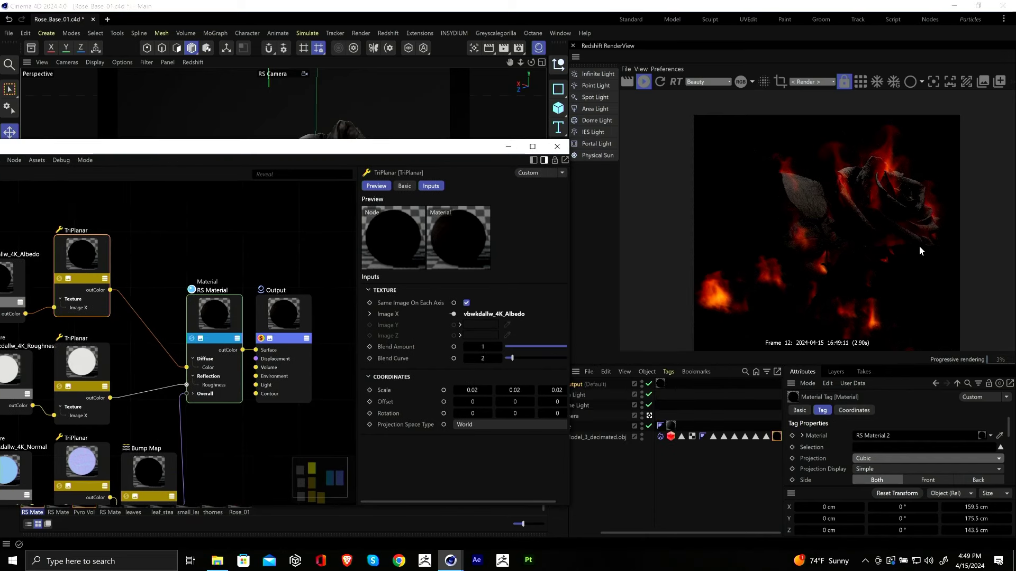
scroll(854, 286, down, 2)
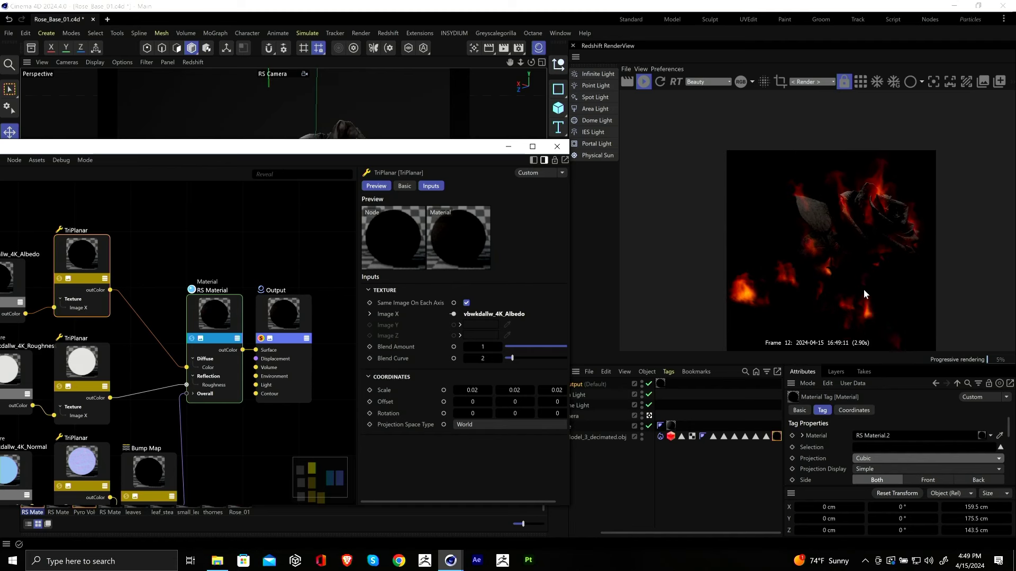
middle_drag(840, 233, 821, 249)
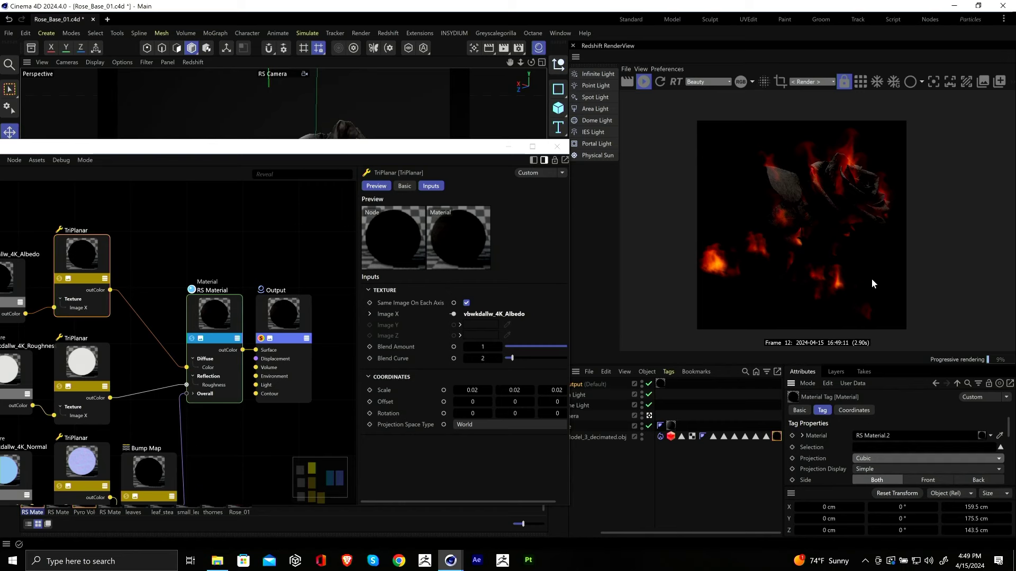
drag(498, 146, 349, 137)
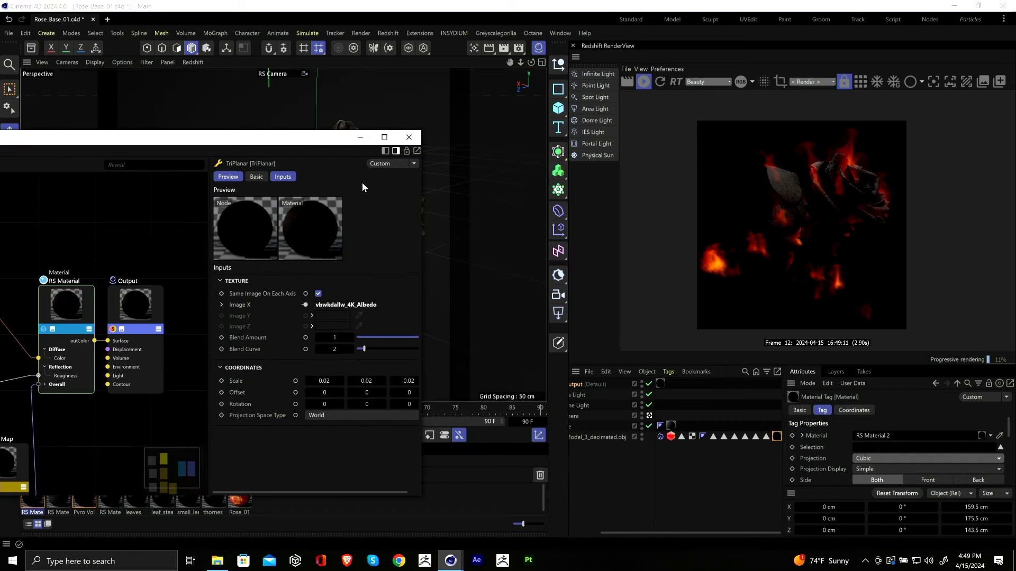
drag(639, 534, 608, 533)
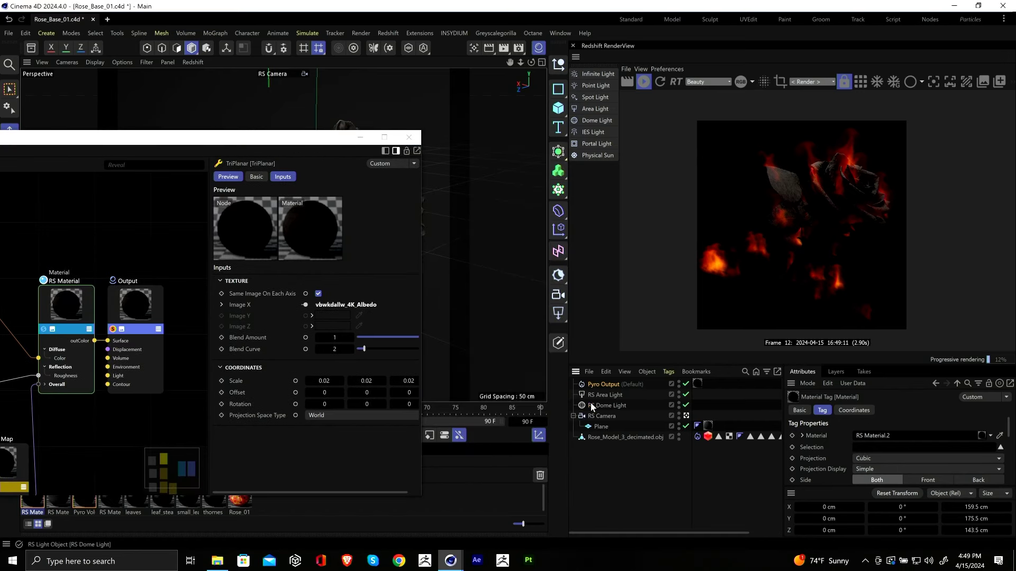
click(649, 410)
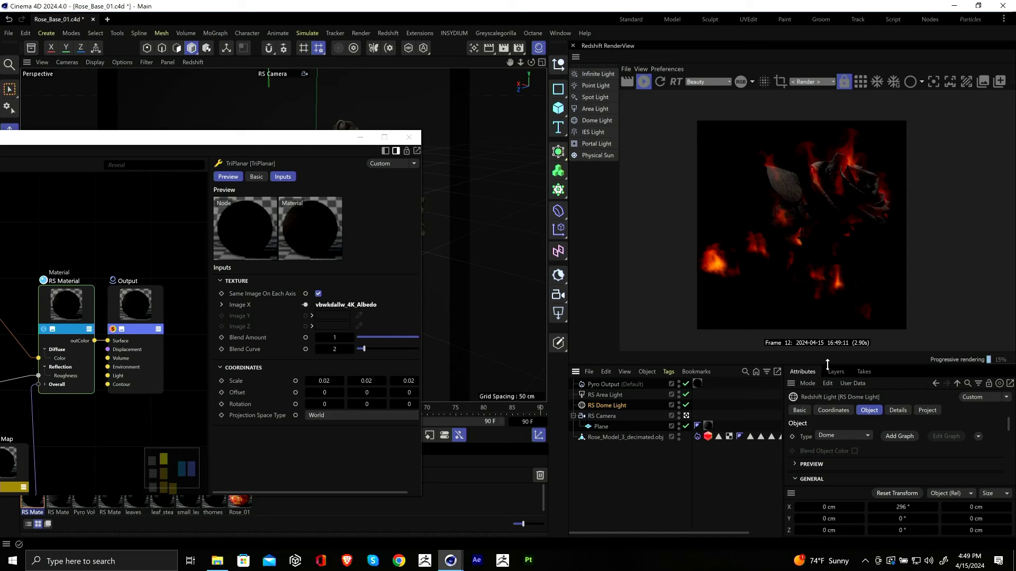
drag(823, 366, 822, 332)
click(876, 458)
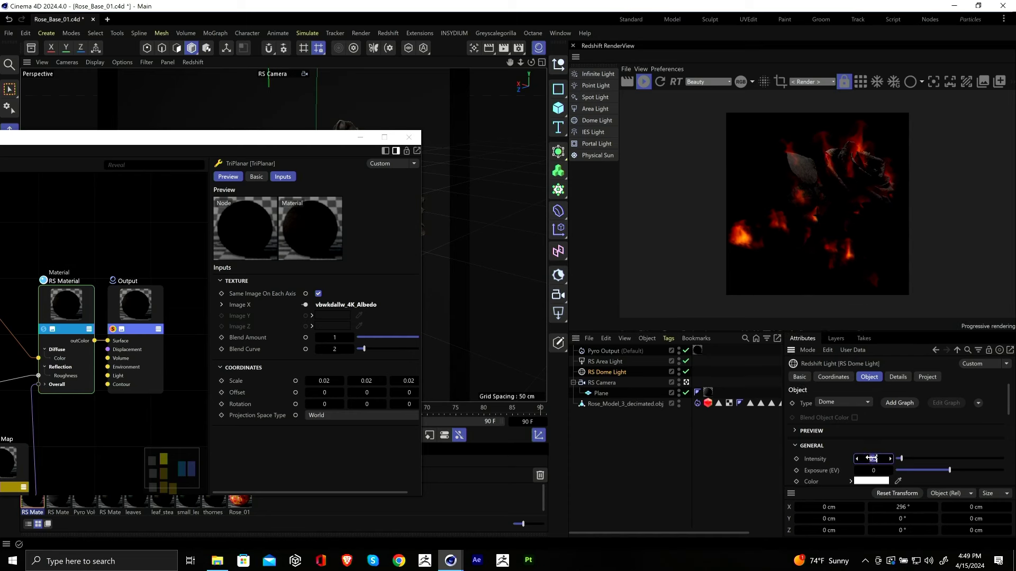
text(0.5)
key(Return)
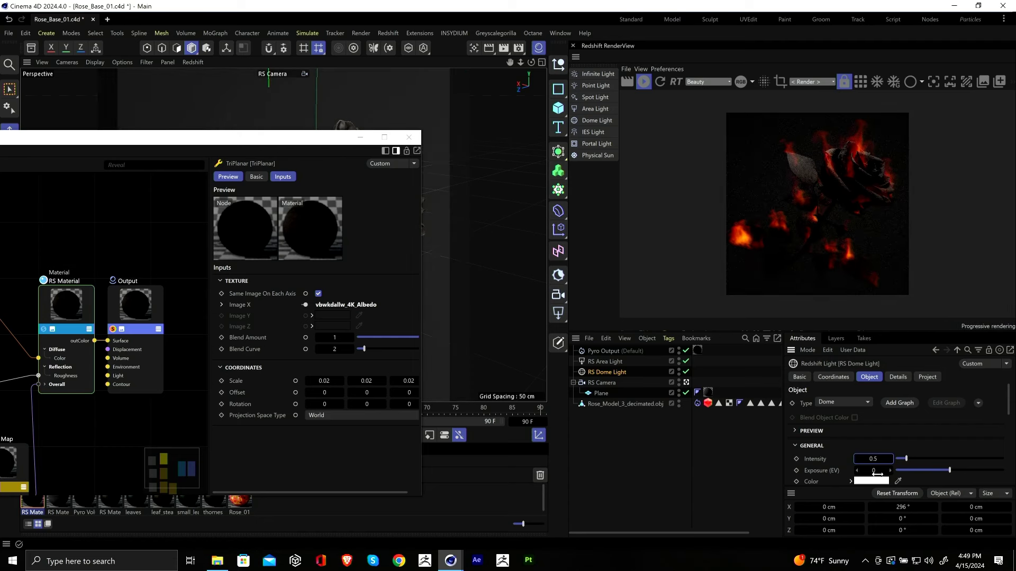
Step: Raise the RS Area Light exposure to 1 and recentre the Node Editor
click(605, 361)
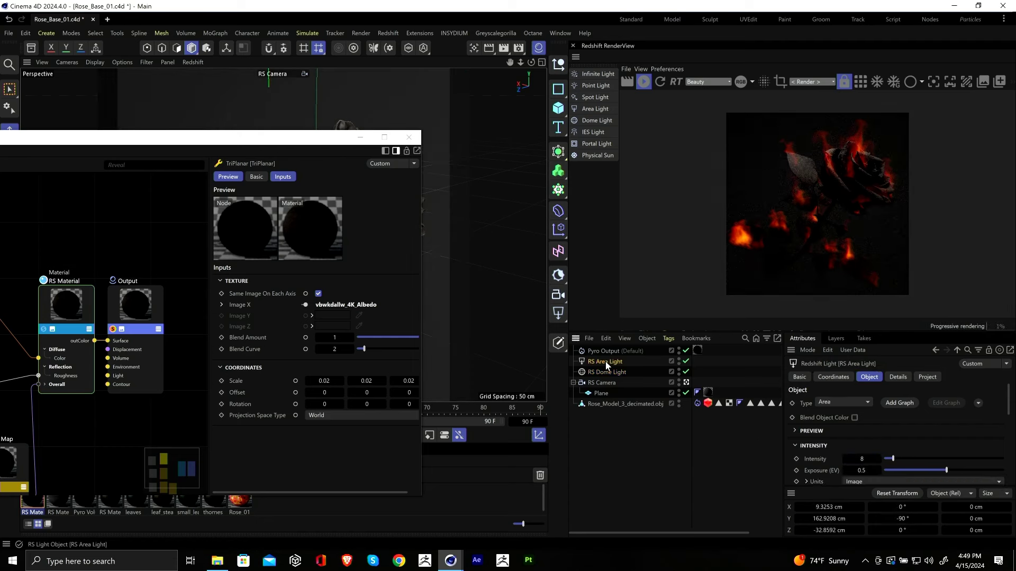
drag(861, 471, 861, 471)
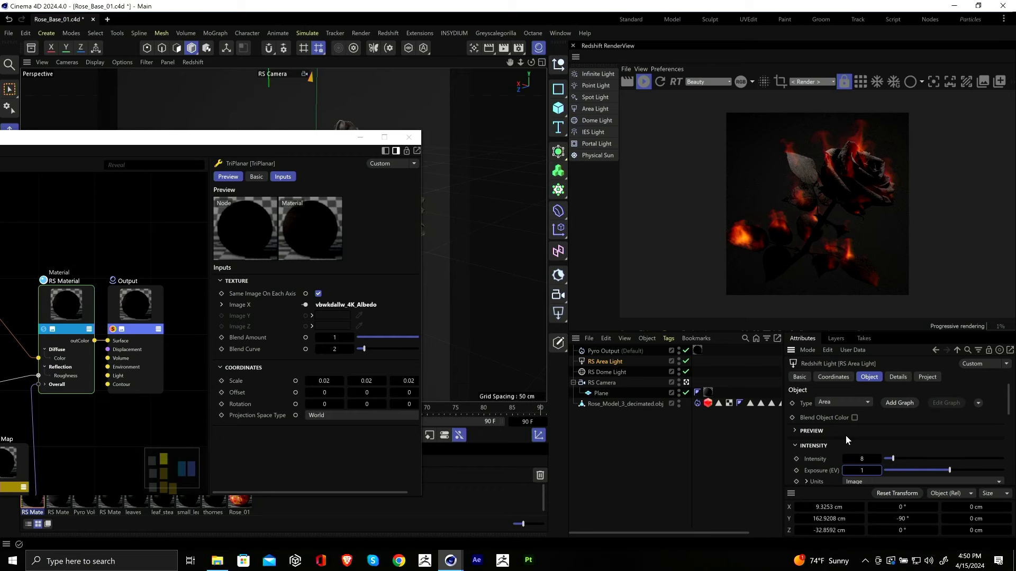
drag(236, 142, 539, 133)
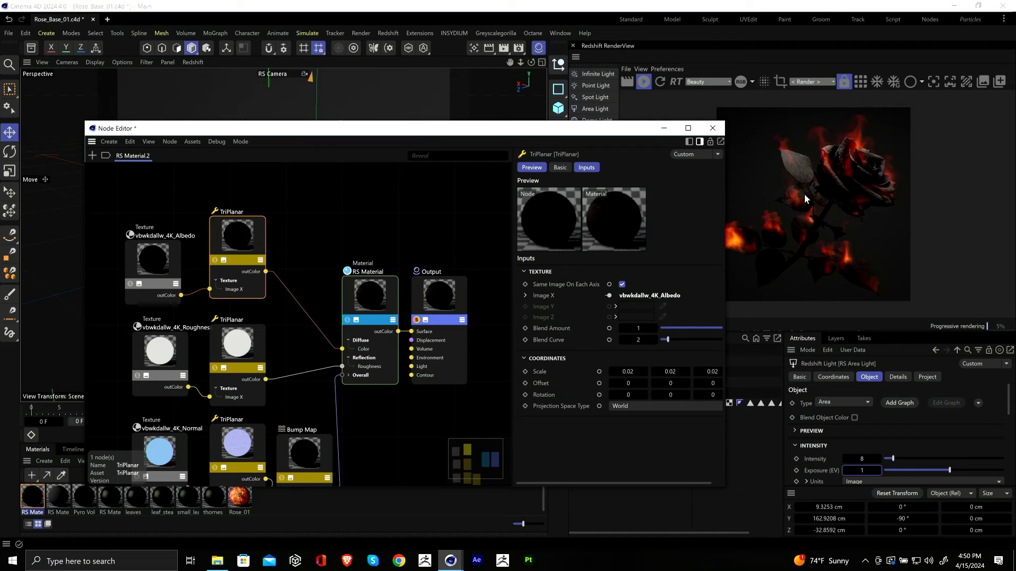
click(217, 561)
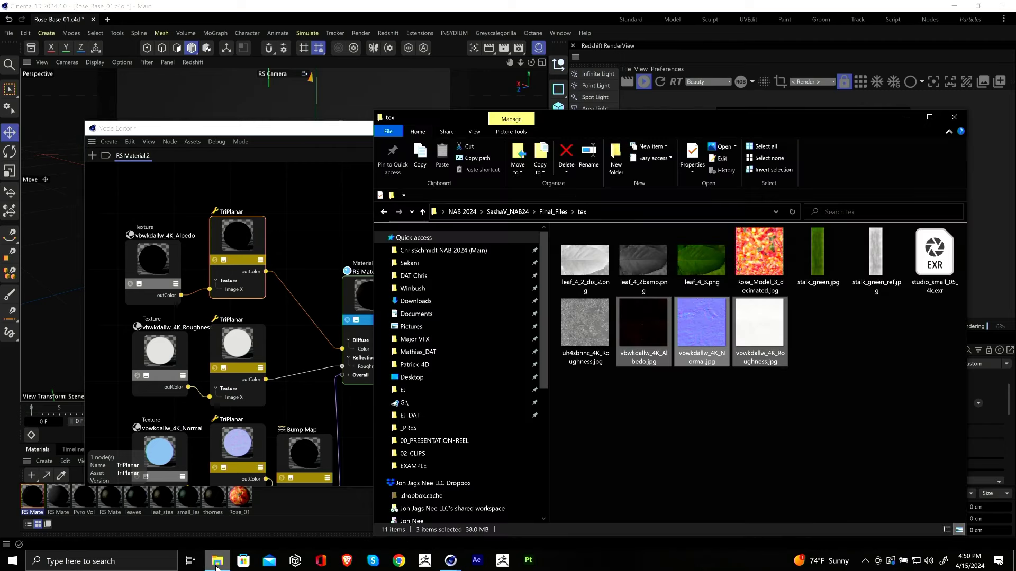
click(552, 212)
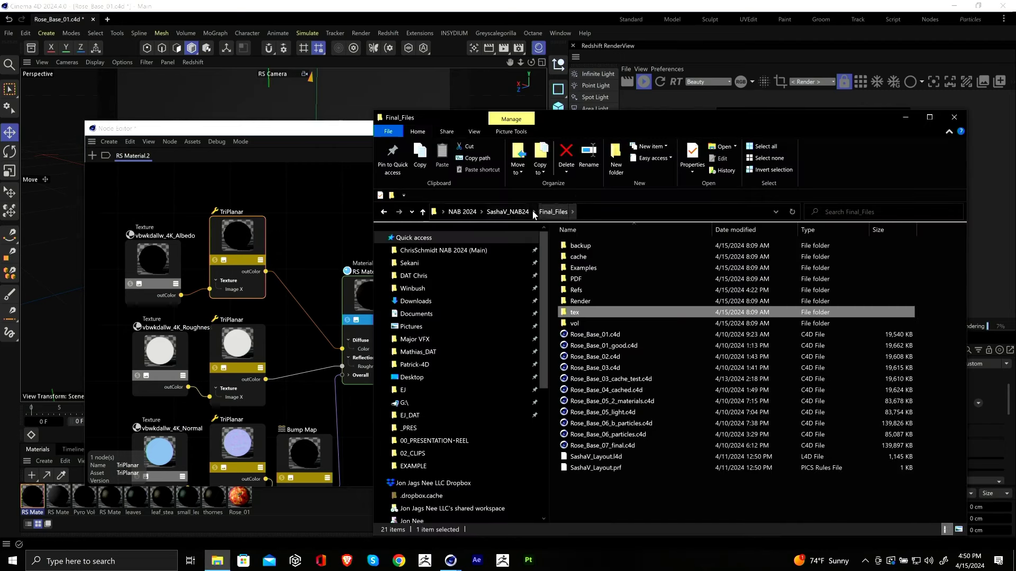
double_click(588, 291)
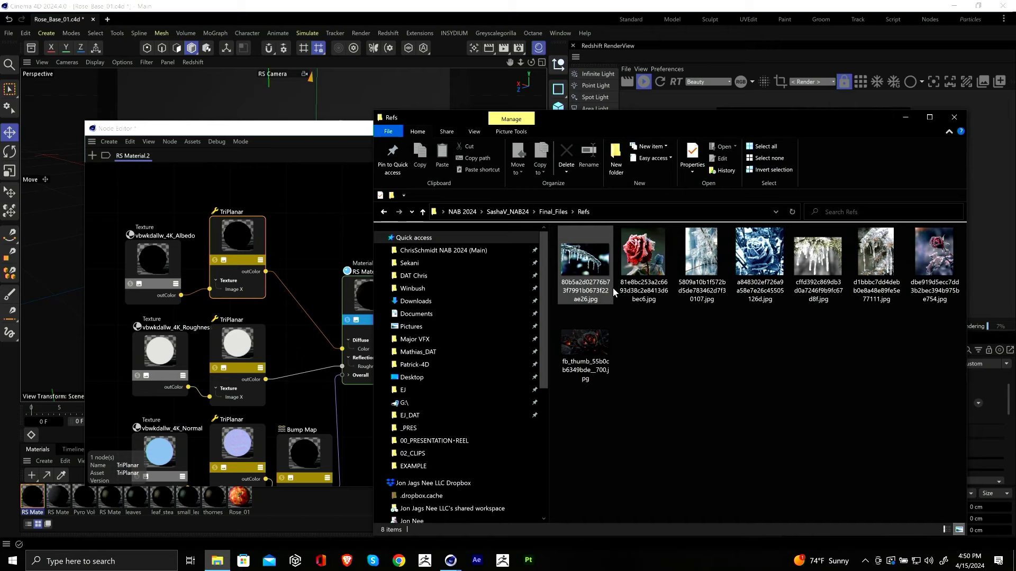
double_click(592, 343)
scroll(542, 288, up, 3)
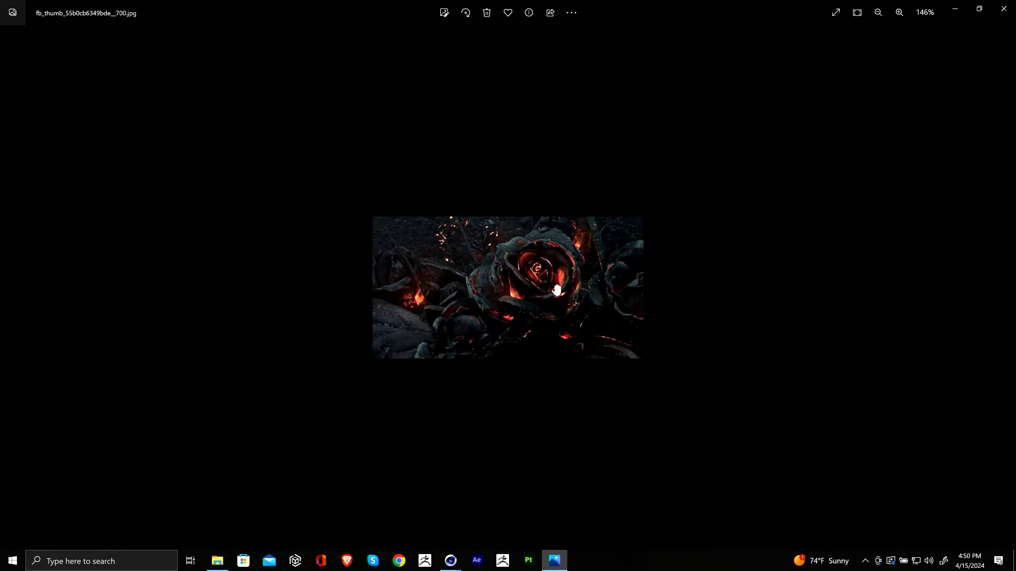
click(955, 8)
click(353, 212)
Step: Move the seven texture and projection nodes down-left to clear space in the graph
scroll(254, 306, down, 3)
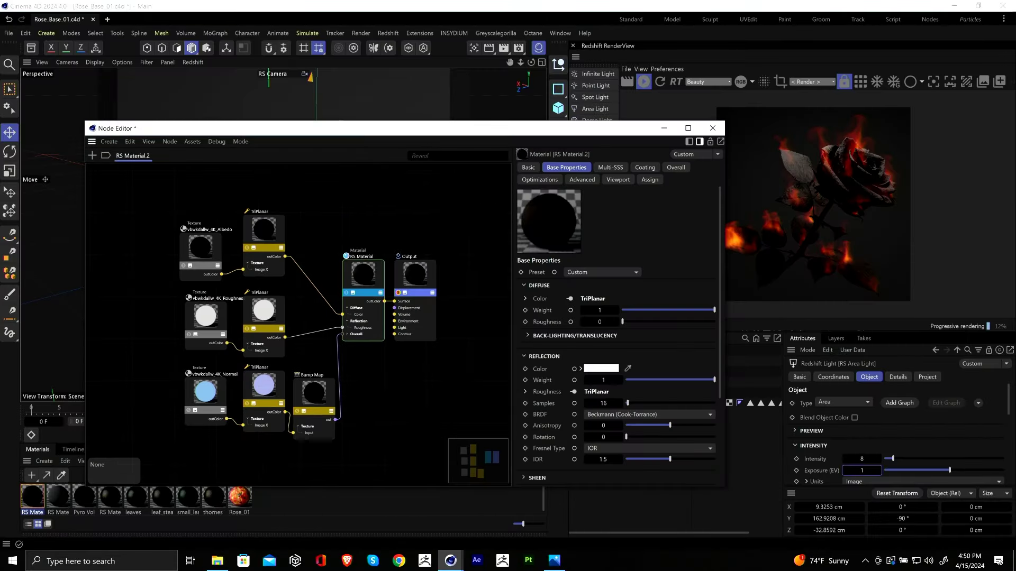
drag(253, 307, 358, 483)
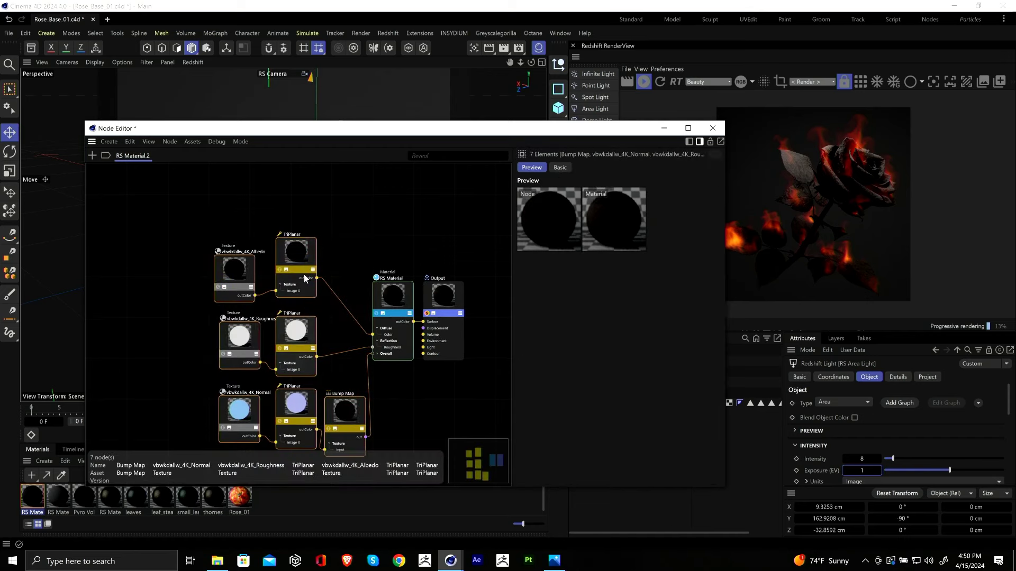
drag(298, 259, 268, 370)
click(244, 197)
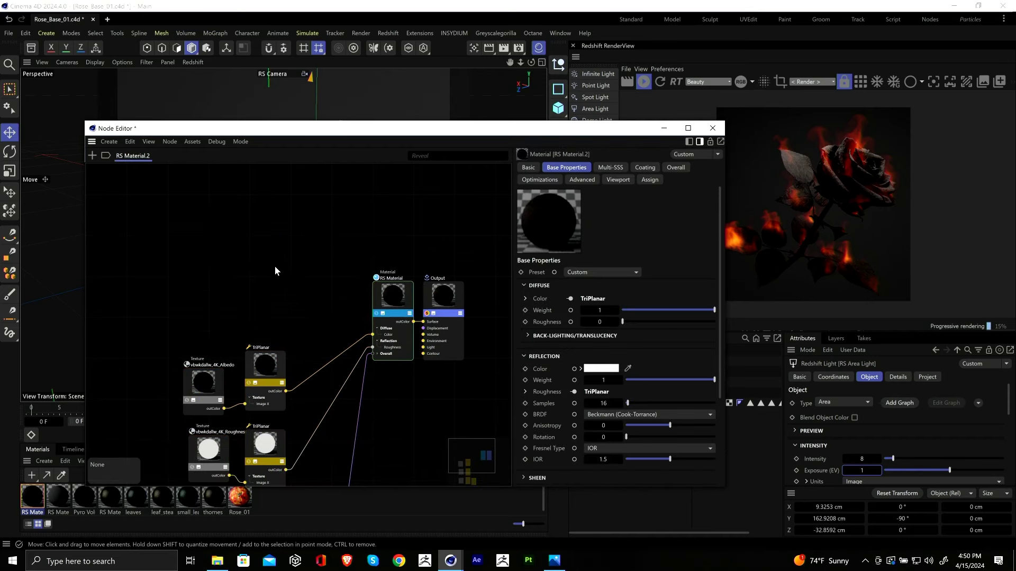
scroll(224, 266, up, 1)
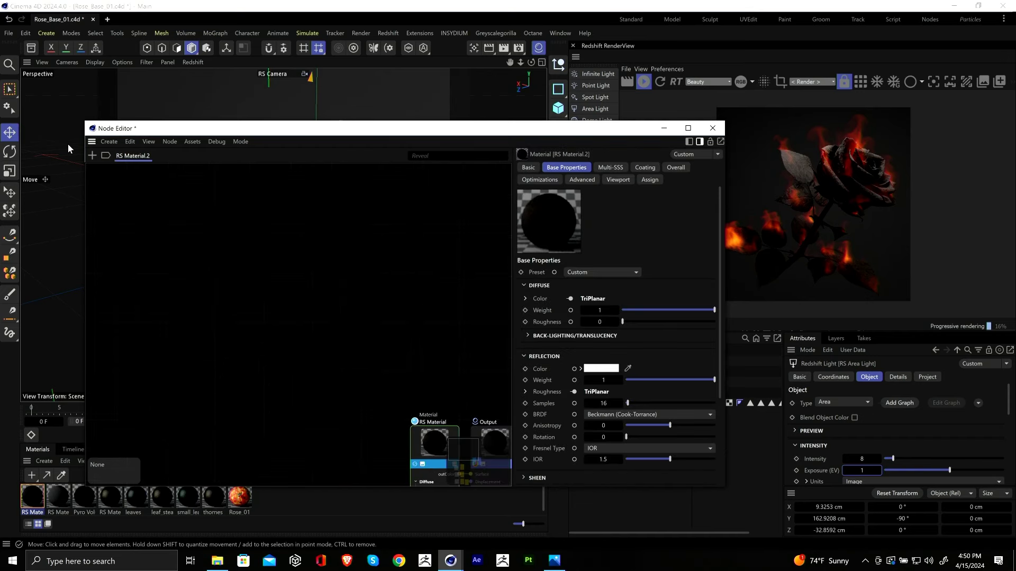
Step: Add a Curvature node via 'cur' search, solo it, and set its radius to 0.01
double_click(89, 170)
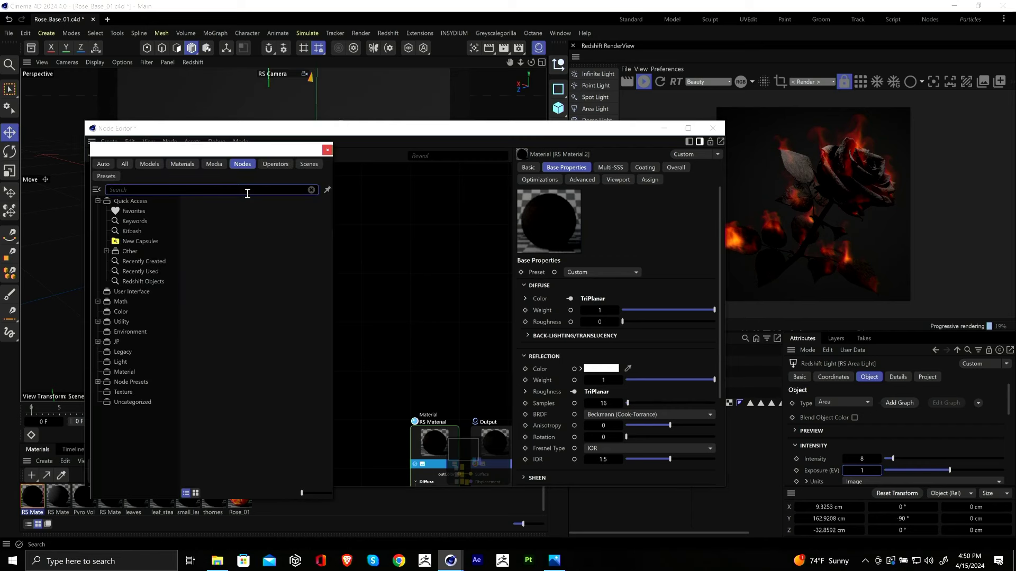
text(cur)
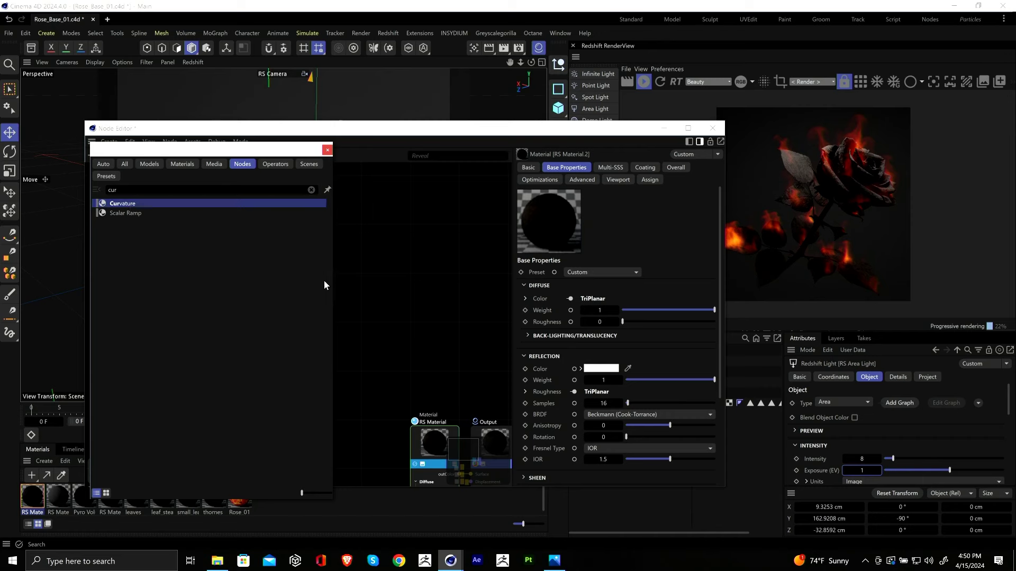
double_click(123, 204)
drag(281, 340, 261, 360)
click(259, 358)
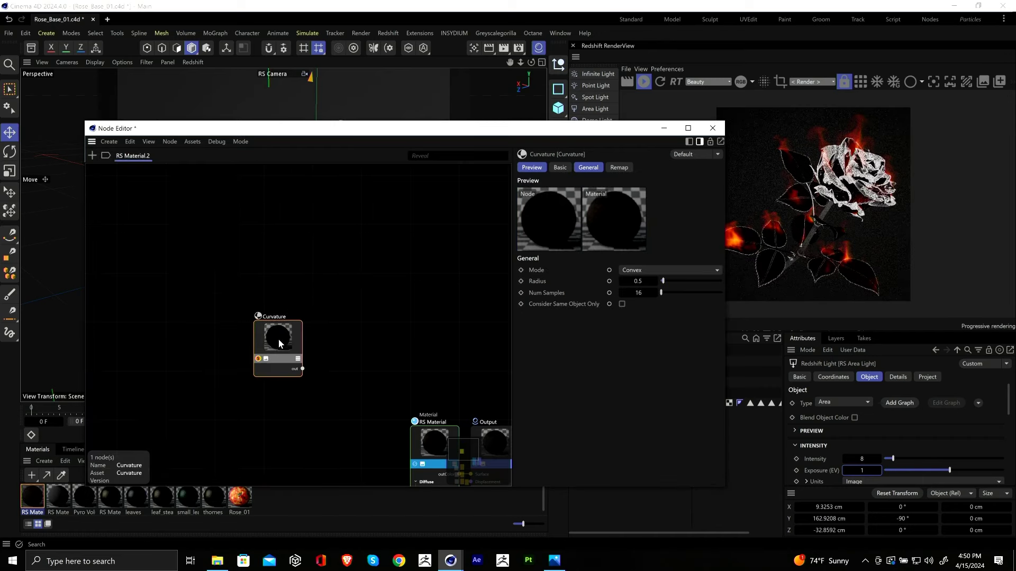
scroll(862, 213, up, 3)
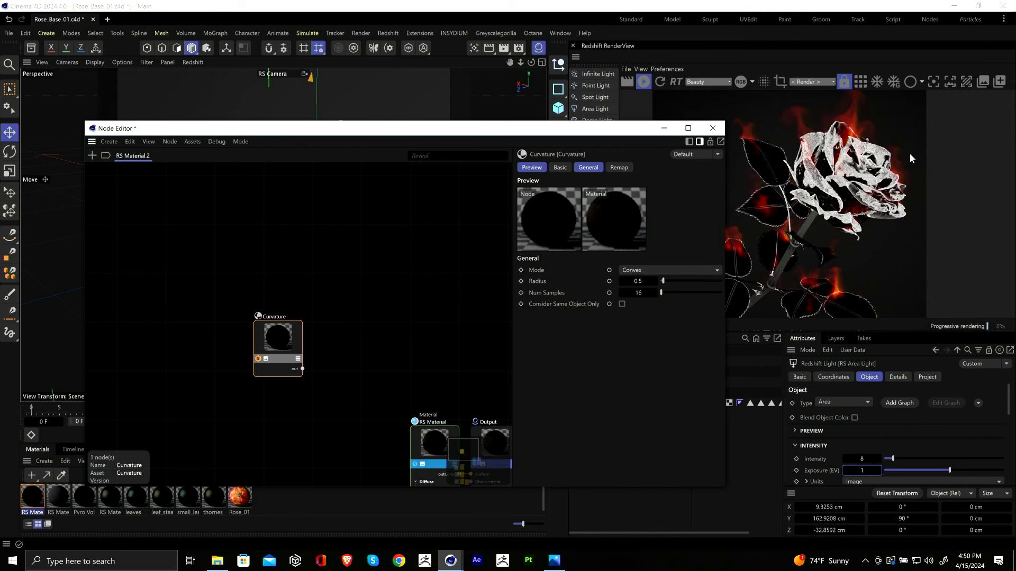
click(638, 280)
text(.01)
key(Return)
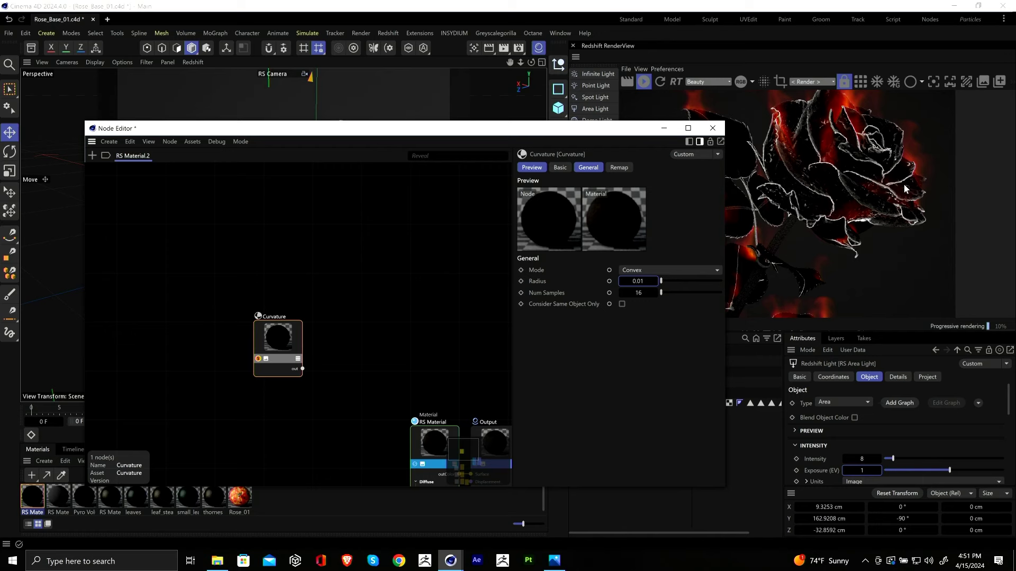
Step: Remap the curvature to Bias 0.175 and Gain 0.211 for thin edge lines
click(619, 167)
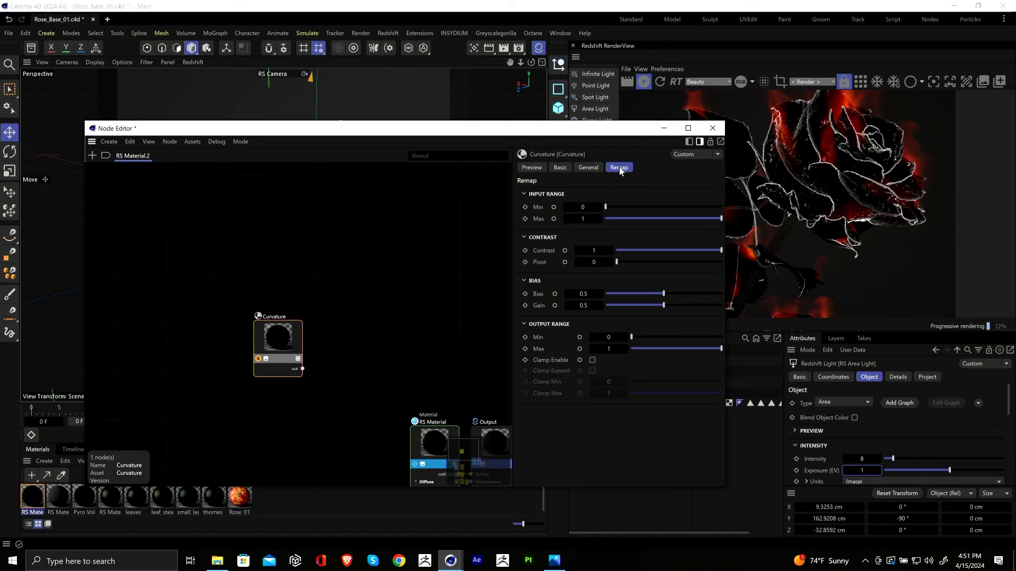
click(634, 293)
click(635, 305)
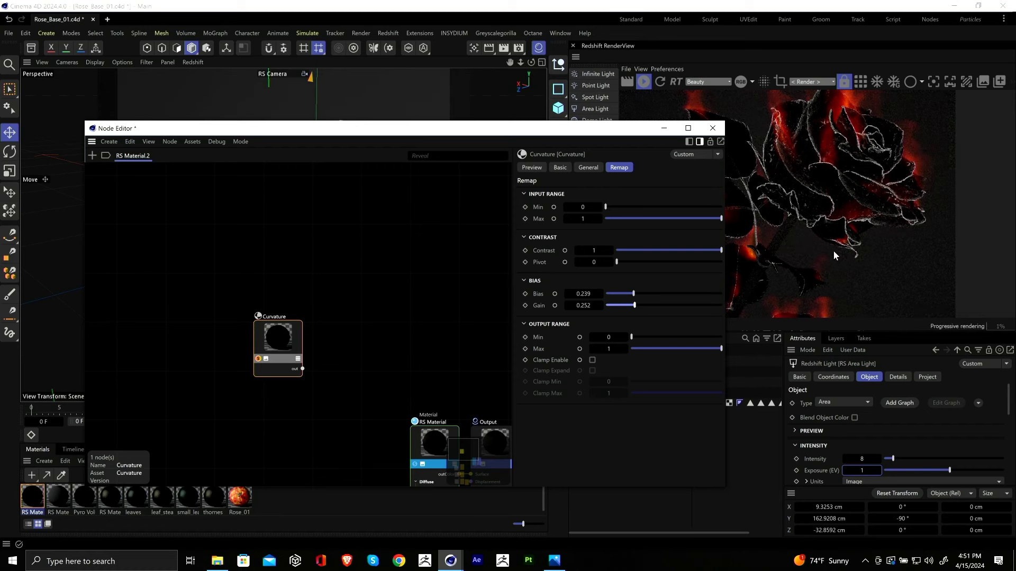
click(625, 294)
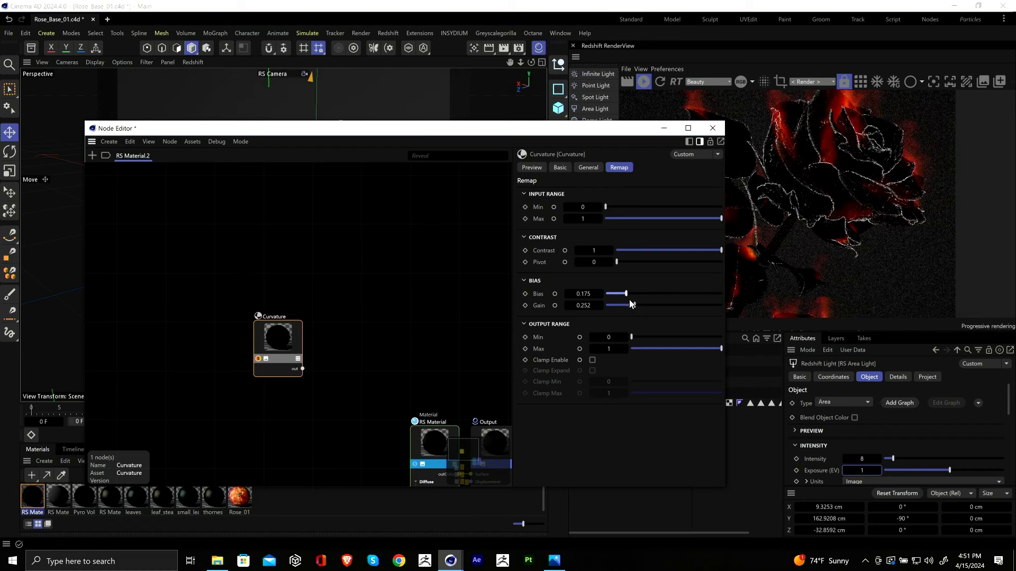
click(632, 305)
drag(634, 309, 634, 309)
drag(699, 128, 597, 129)
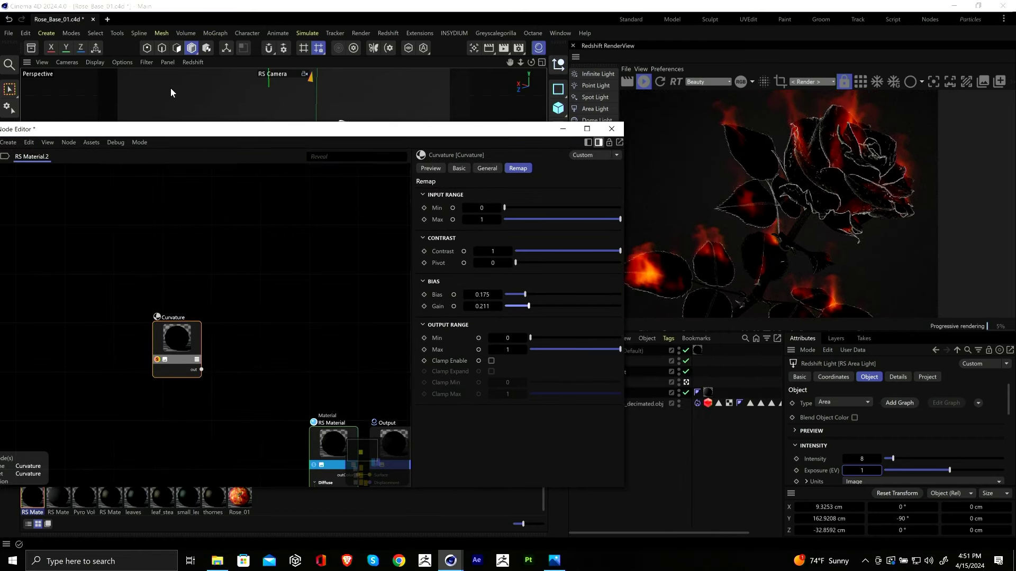
Step: Add a Color Layer node beside Curvature and wire curvature into its Base Layer Color
drag(205, 129, 265, 122)
key(shift+c)
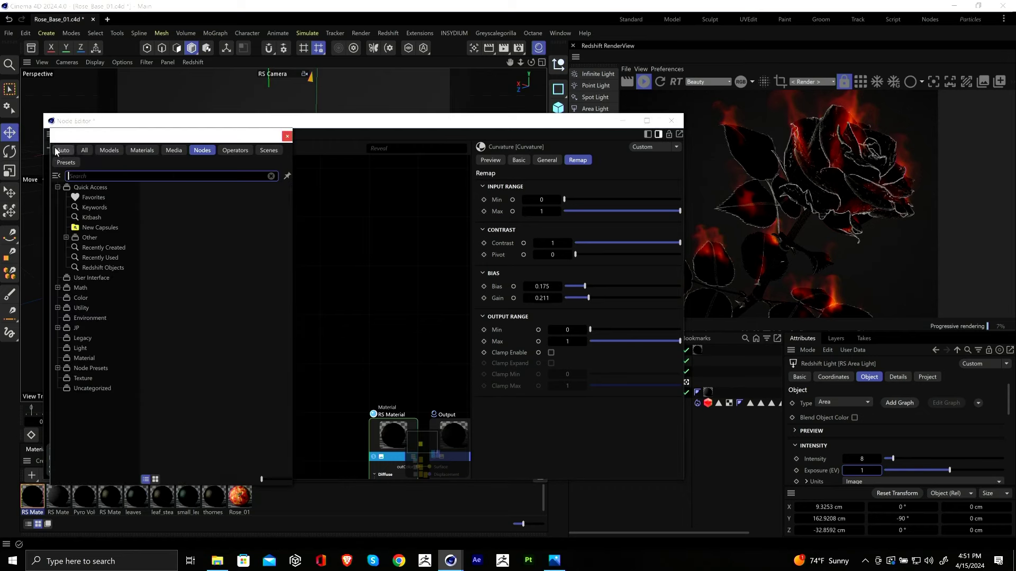
text(laye)
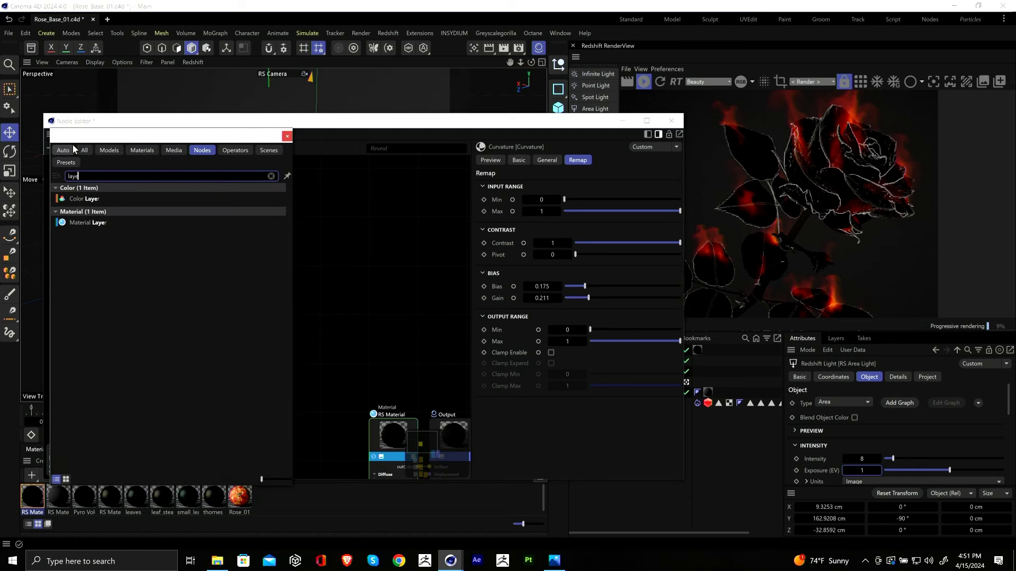
double_click(110, 201)
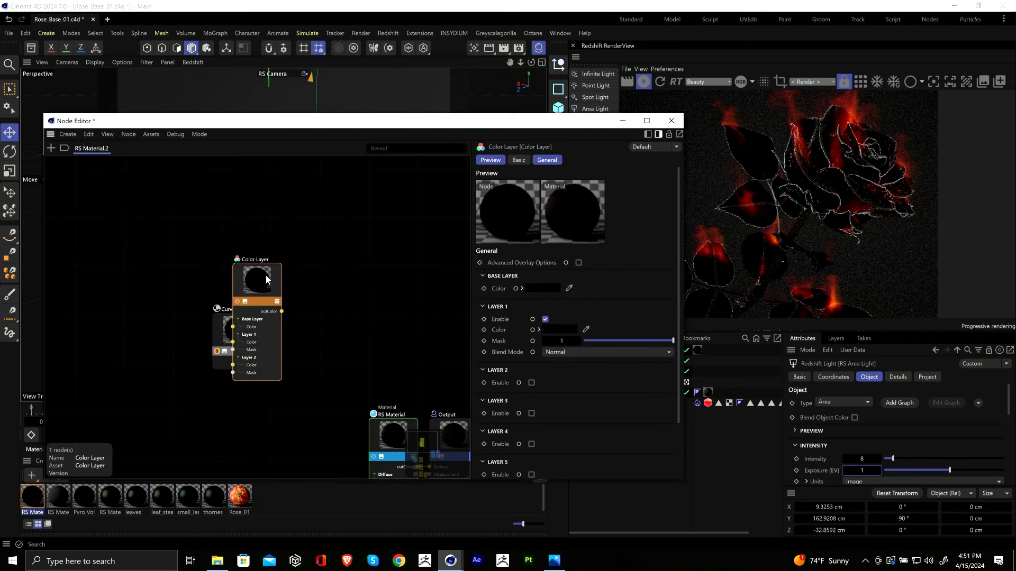
drag(265, 275, 319, 324)
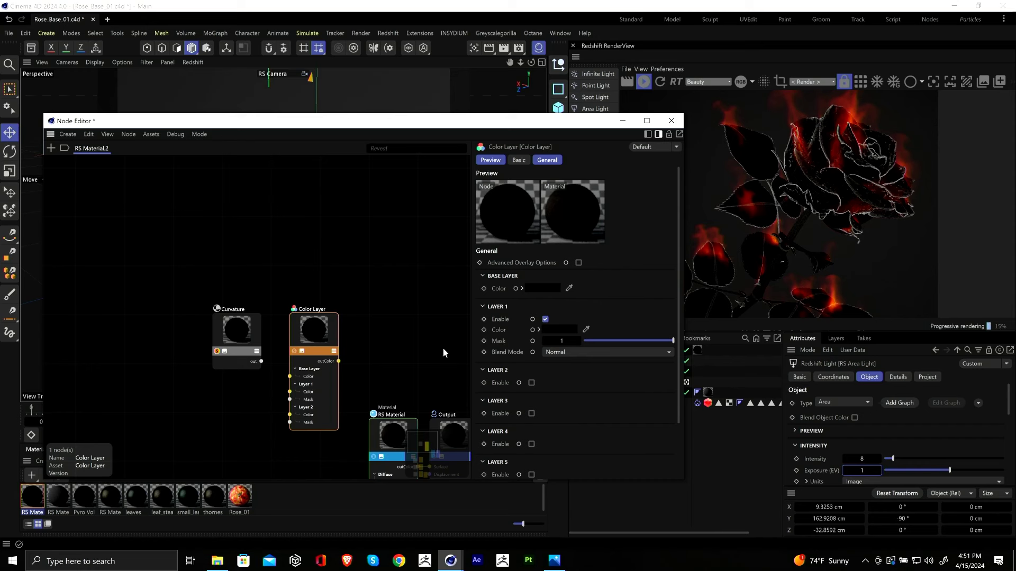
drag(262, 362, 290, 376)
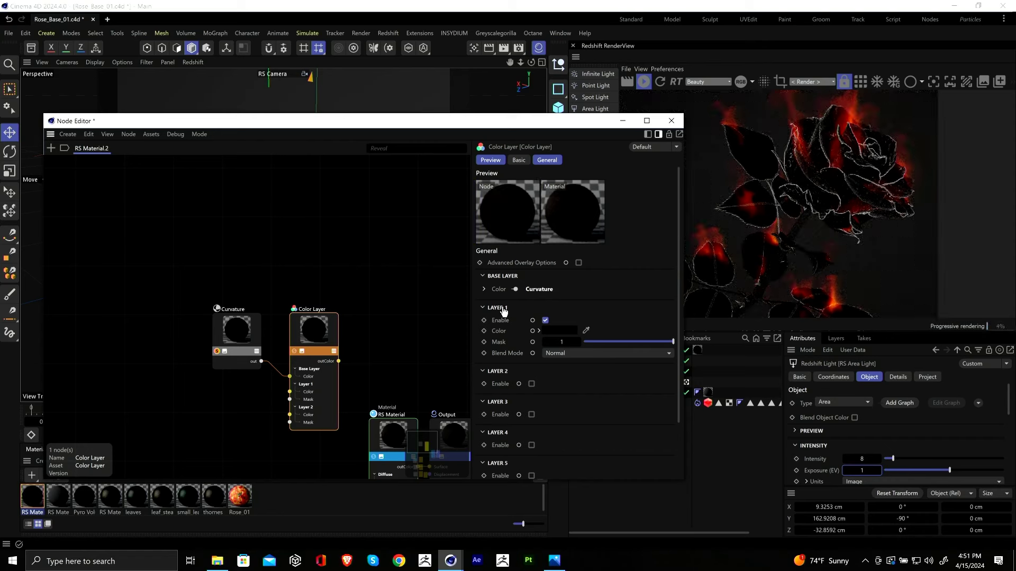
Step: Solo the Color Layer and test Layer 1 Mask, leaving it at full strength
click(294, 351)
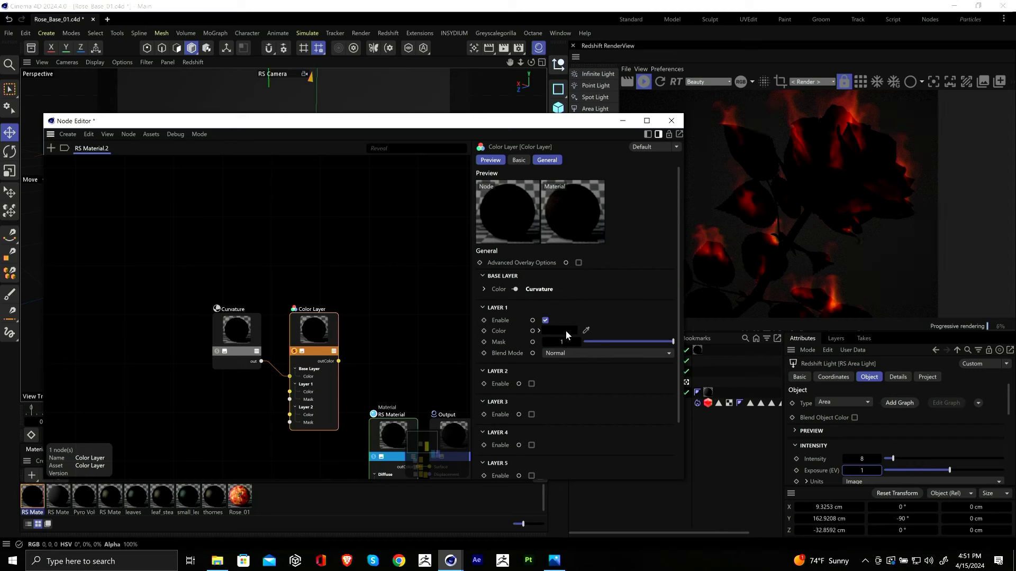
drag(587, 341, 649, 343)
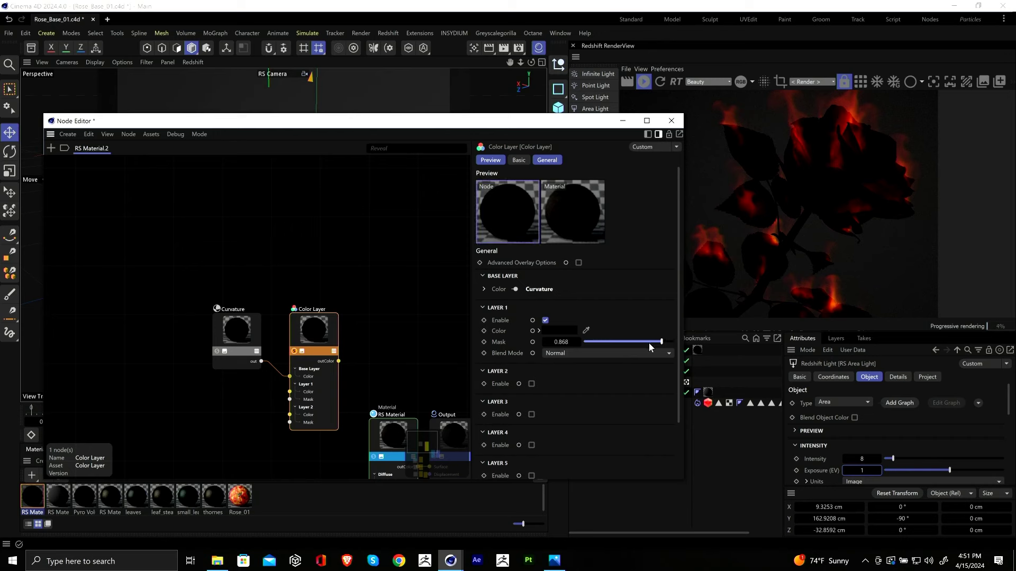
drag(580, 344, 573, 344)
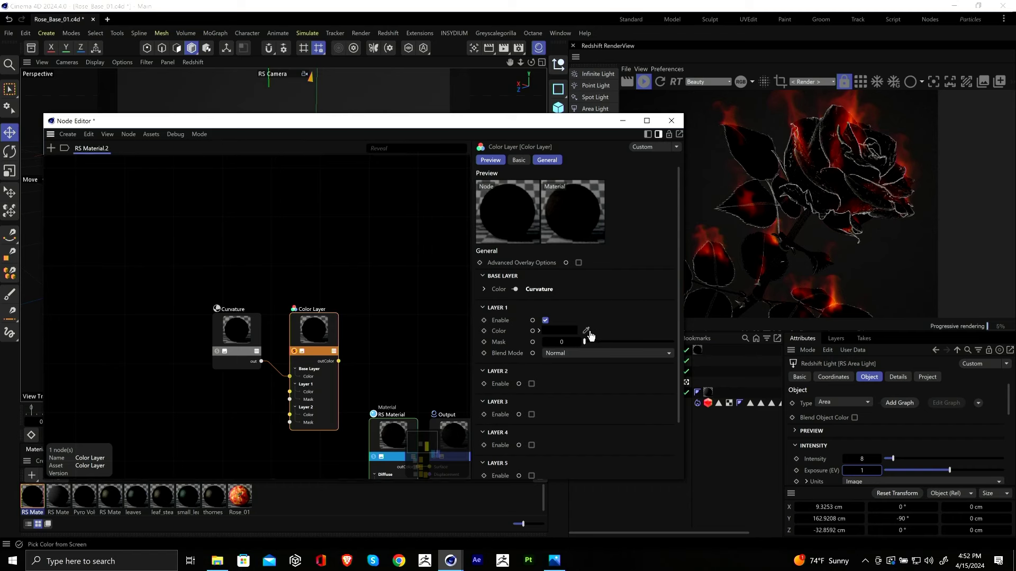
drag(608, 343, 746, 342)
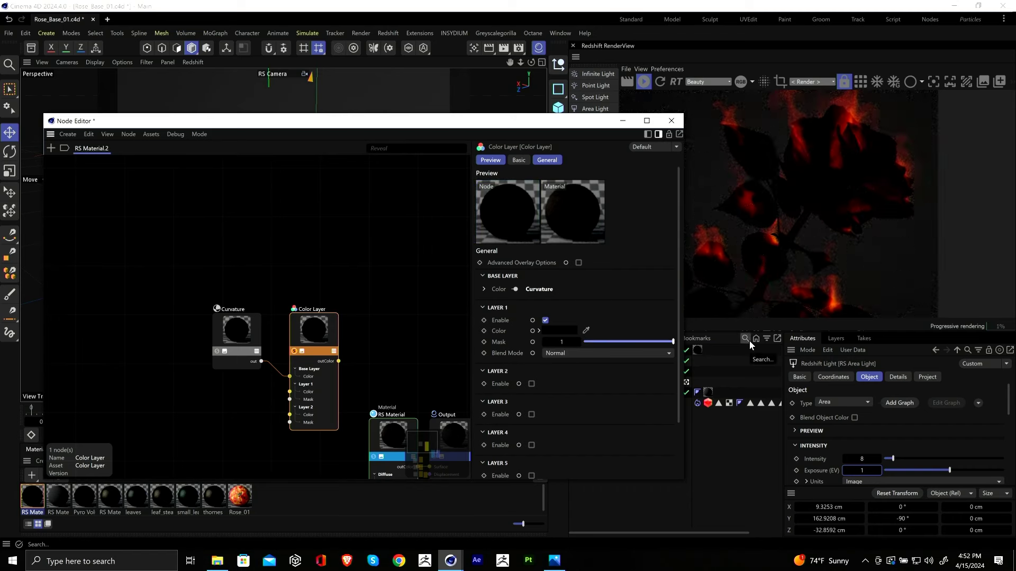
drag(236, 332, 237, 317)
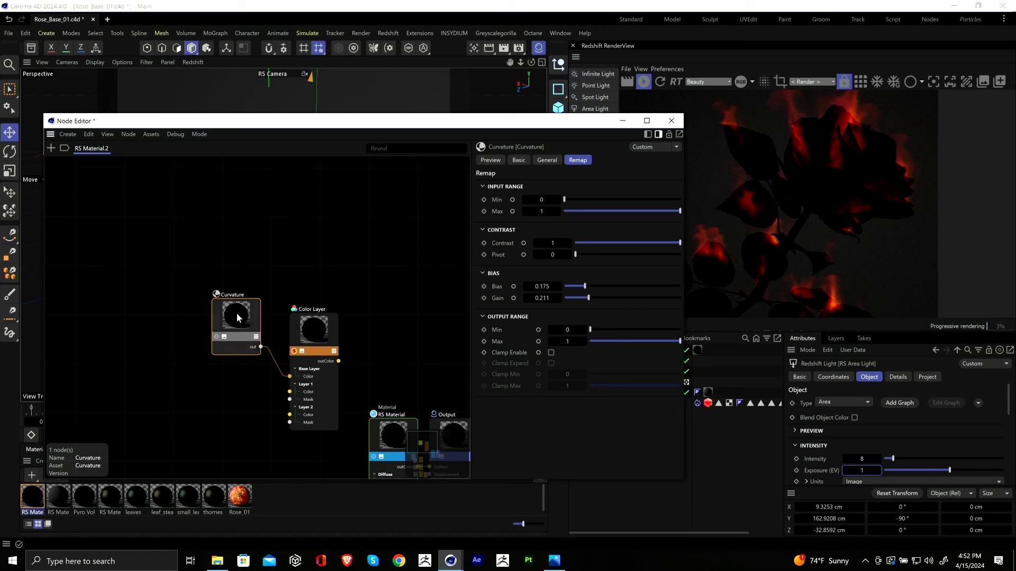
Step: Add a Maxon Noise node from the node browser and solo its output
middle_drag(183, 314, 175, 267)
click(52, 149)
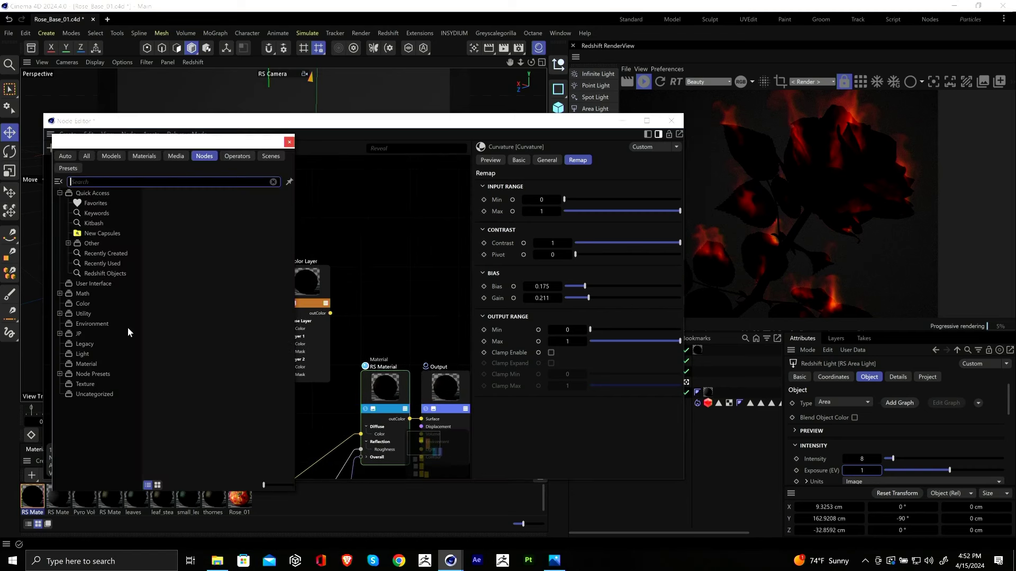
text(max)
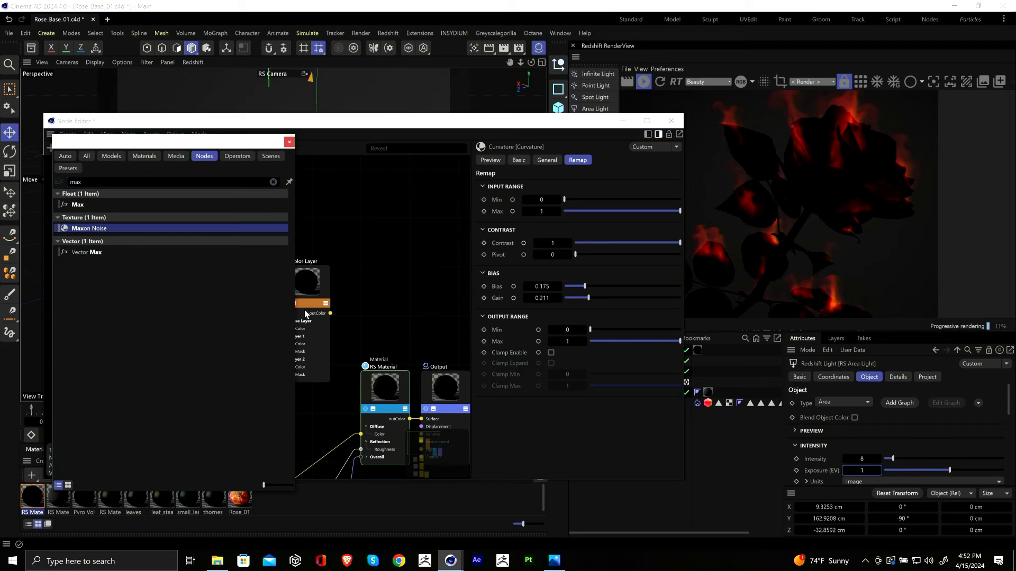
double_click(93, 229)
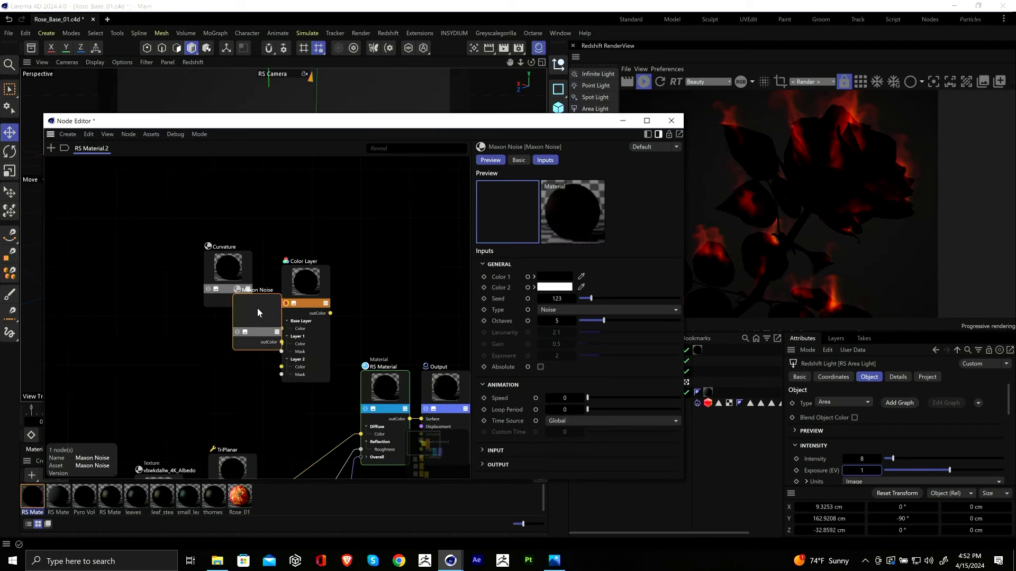
click(182, 350)
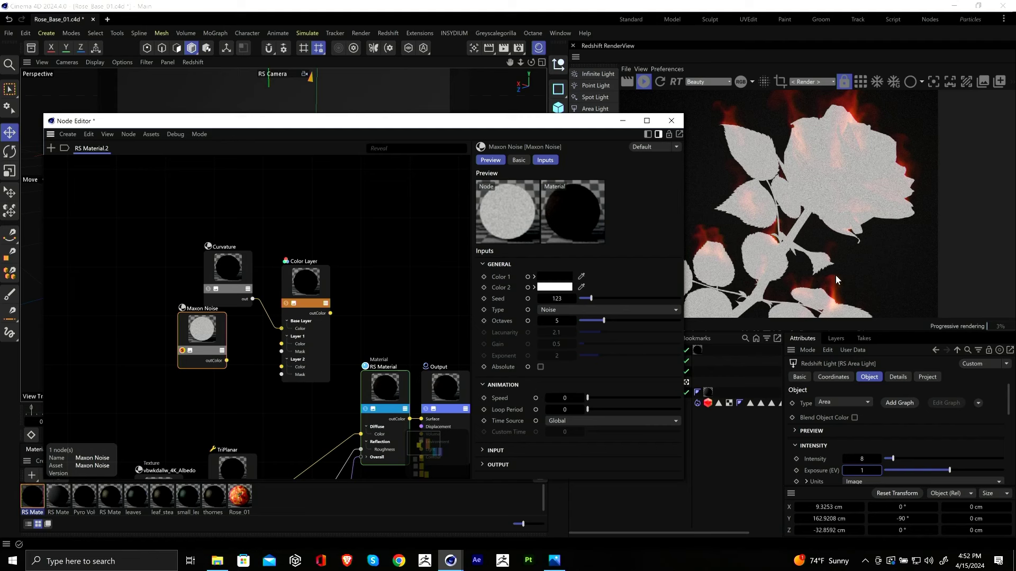
Step: Set the Maxon Noise overall scale to 100
click(496, 450)
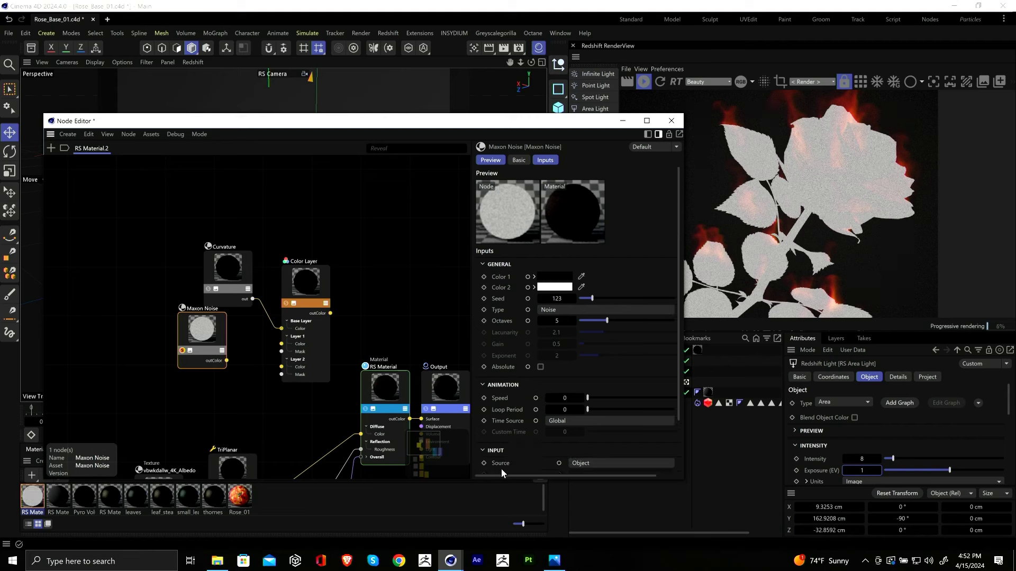
scroll(502, 449, down, 2)
click(498, 465)
scroll(503, 445, down, 2)
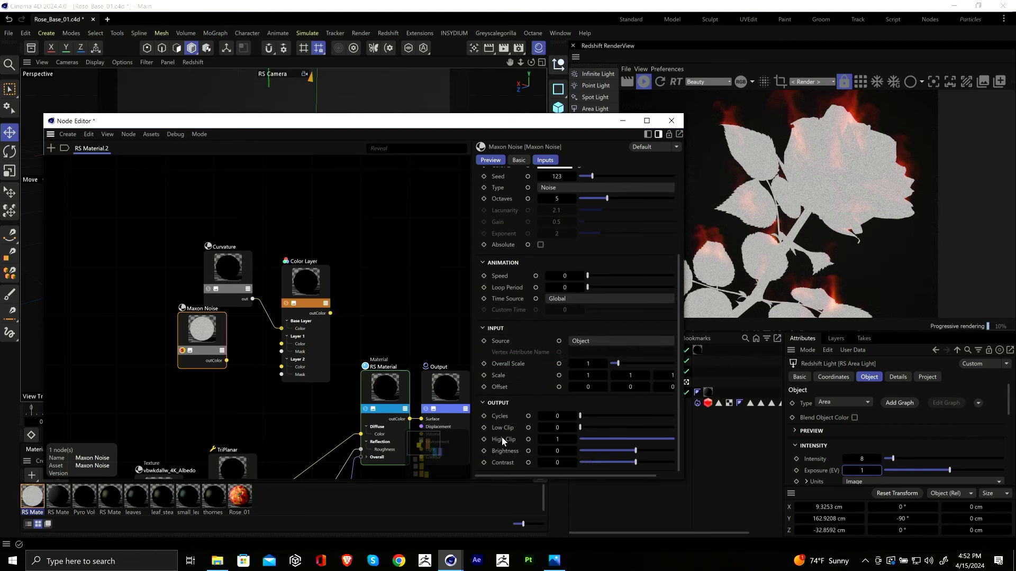
scroll(500, 290, up, 2)
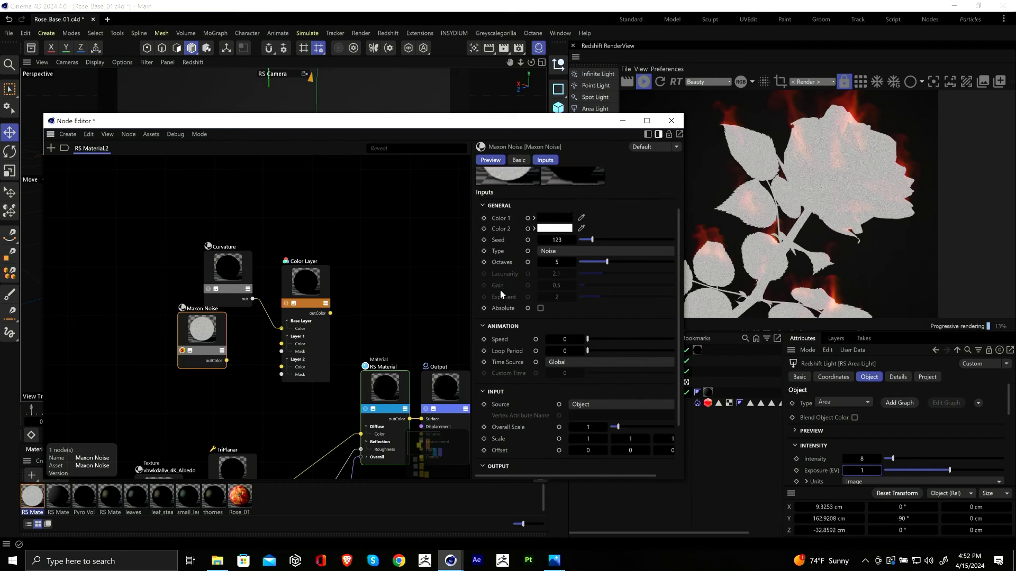
scroll(510, 349, down, 2)
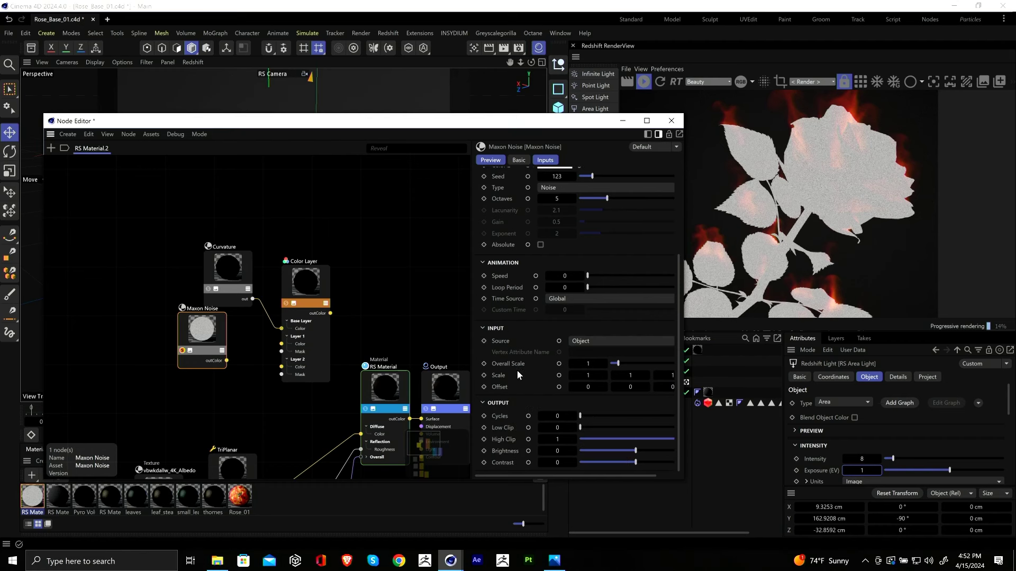
click(588, 363)
text(200)
key(Return)
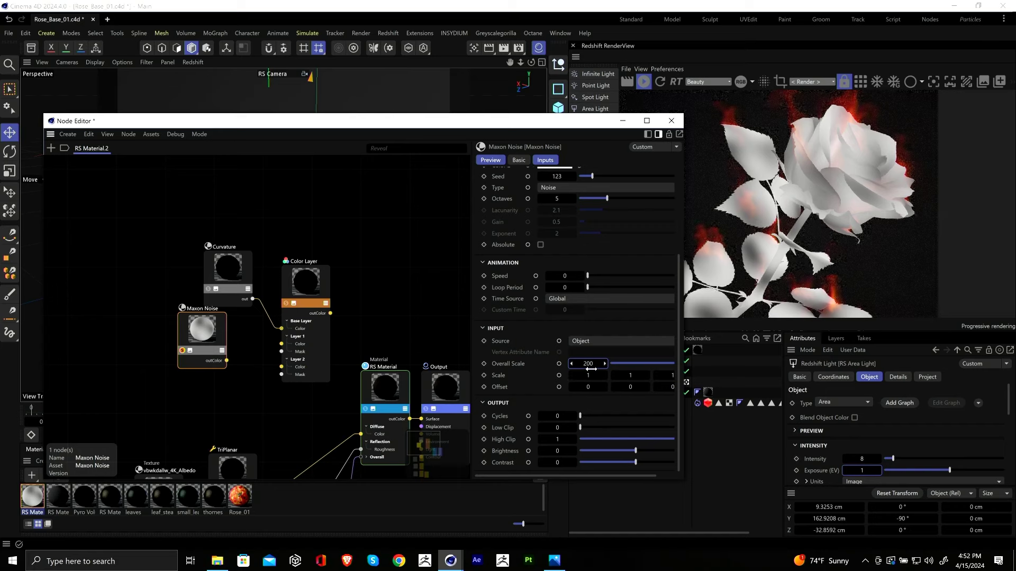
double_click(588, 364)
text(100)
key(Return)
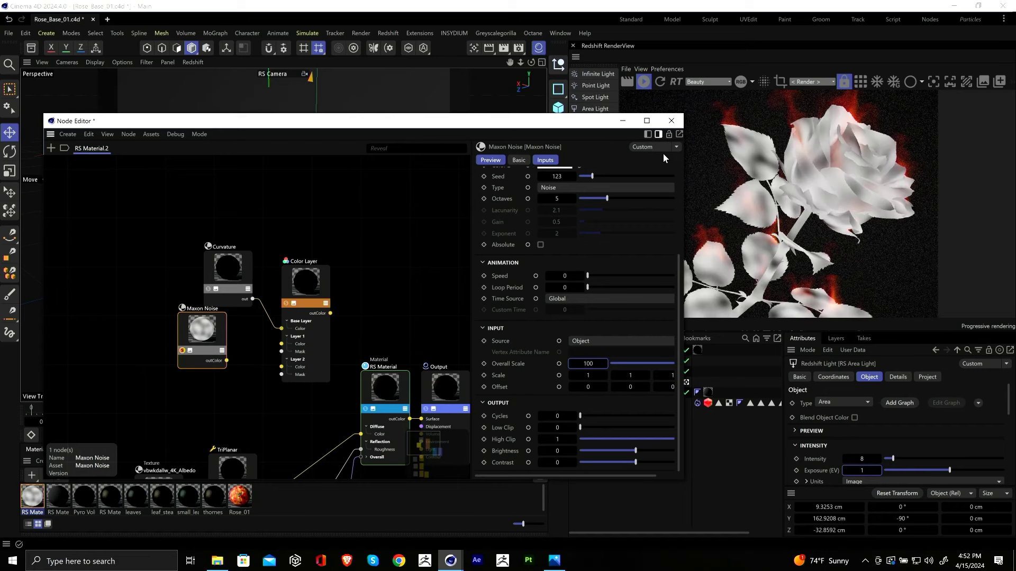
Step: Switch the noise type to Wavy turbulence and wire it into Layer 1's mask
click(579, 186)
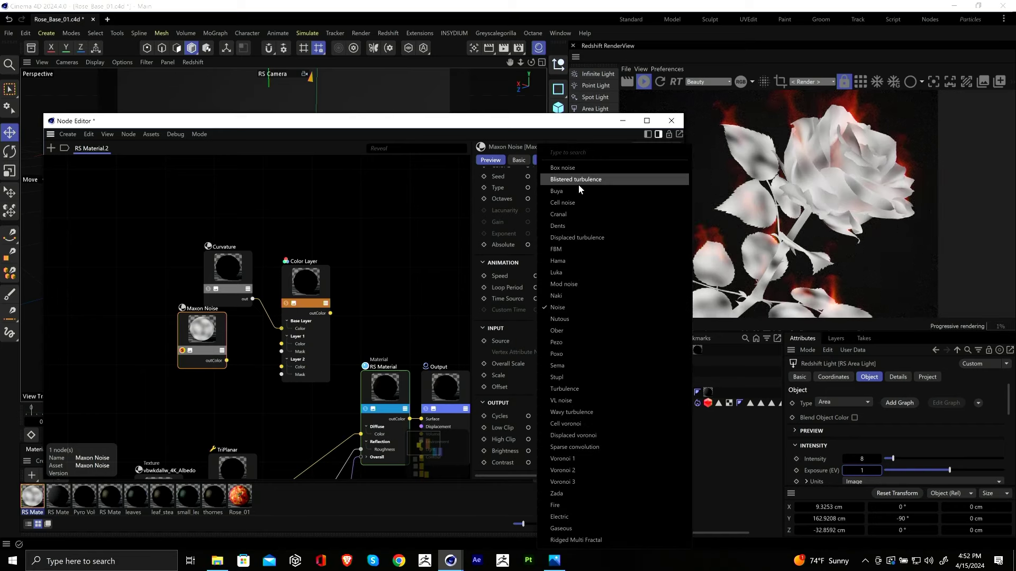
click(609, 413)
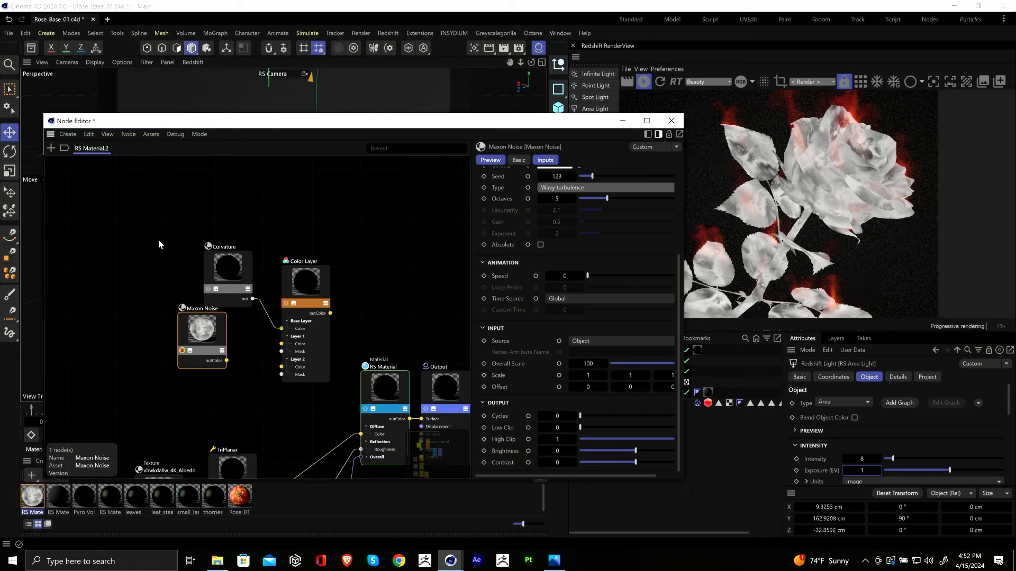
drag(227, 361, 282, 352)
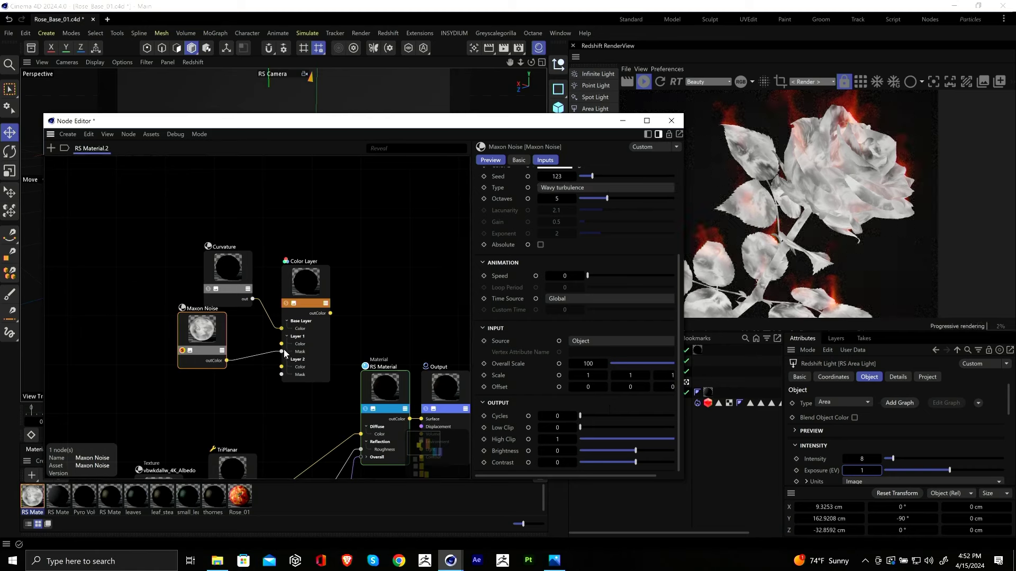
click(285, 307)
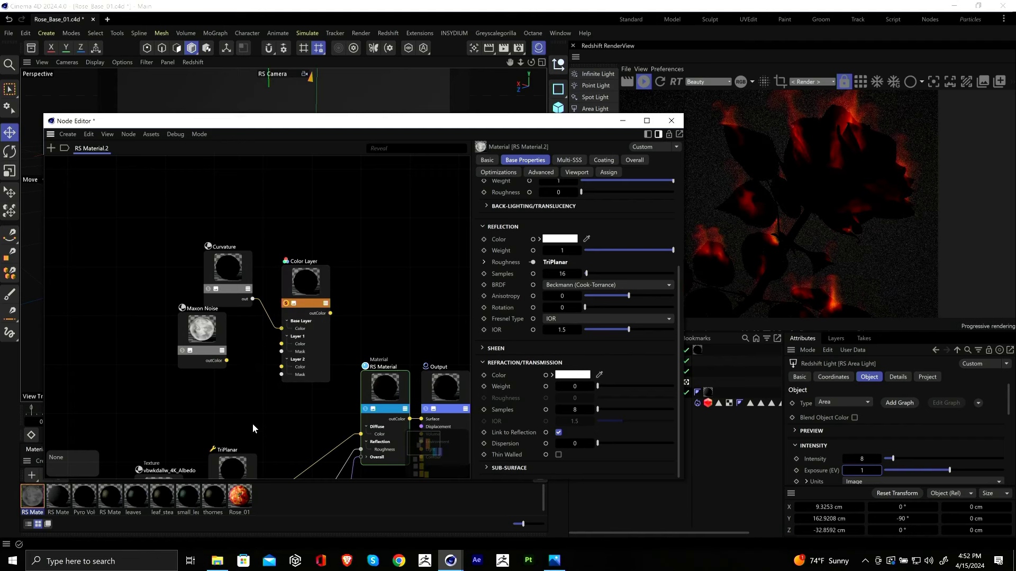
Step: Sweep the Maxon Noise output brightness back and forth, settling at 0.06
drag(281, 351, 282, 352)
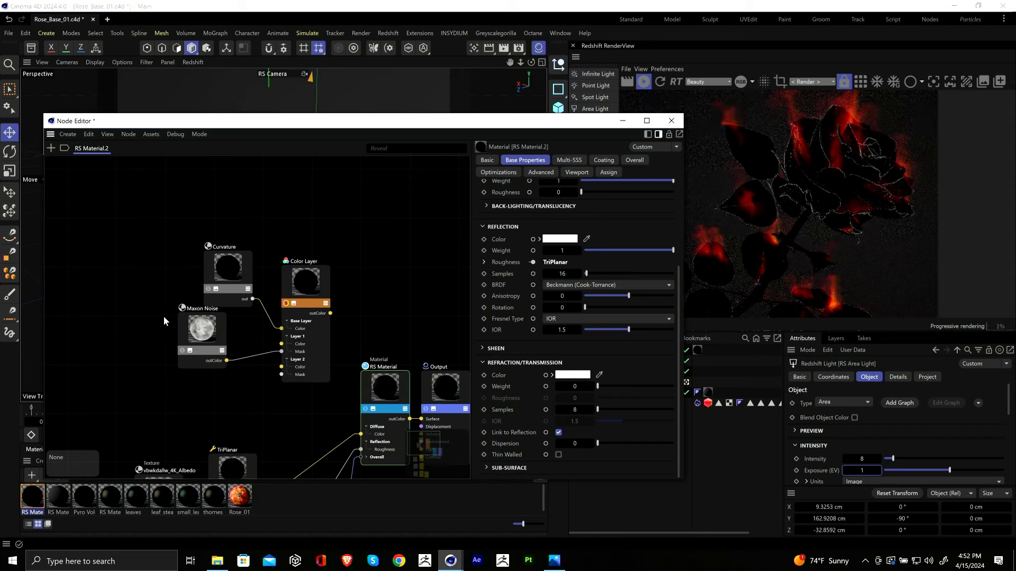
click(197, 329)
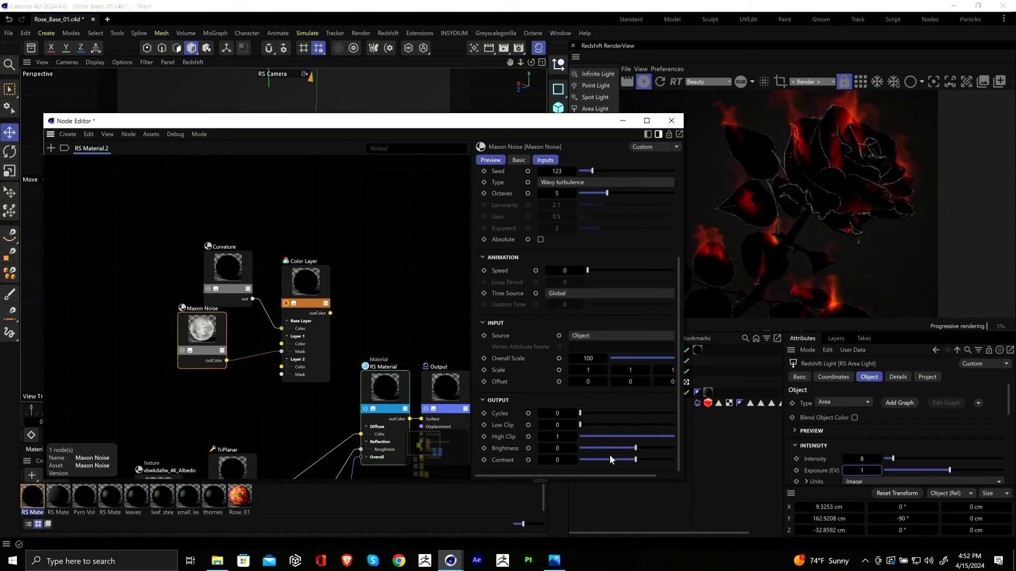
drag(650, 449, 700, 451)
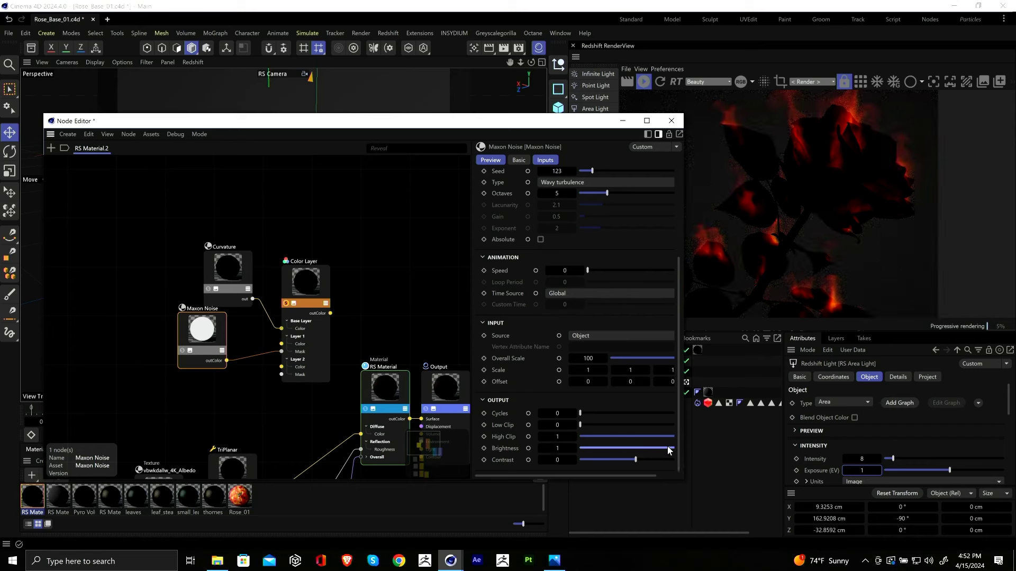
drag(639, 452, 565, 449)
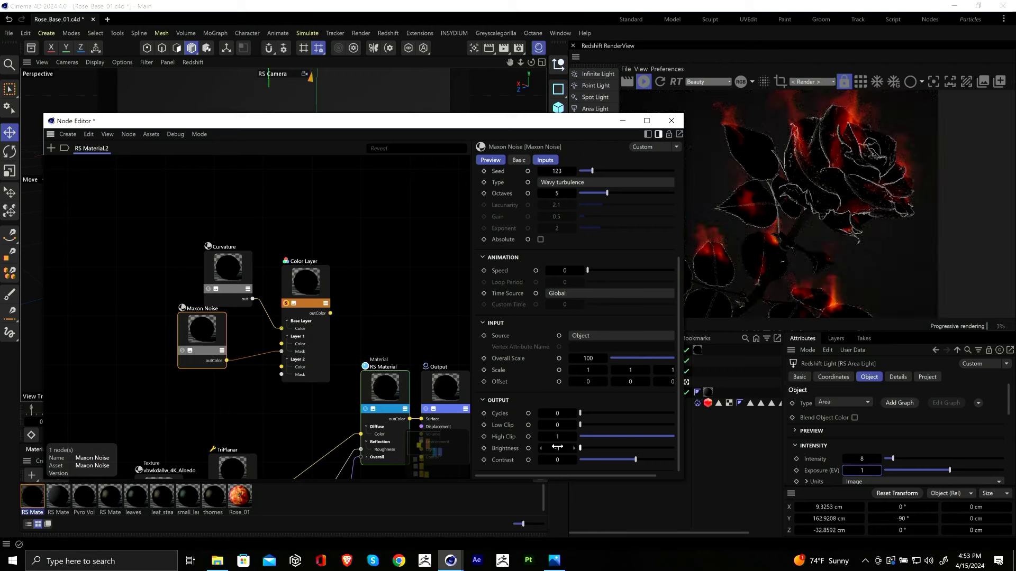
drag(580, 448, 683, 469)
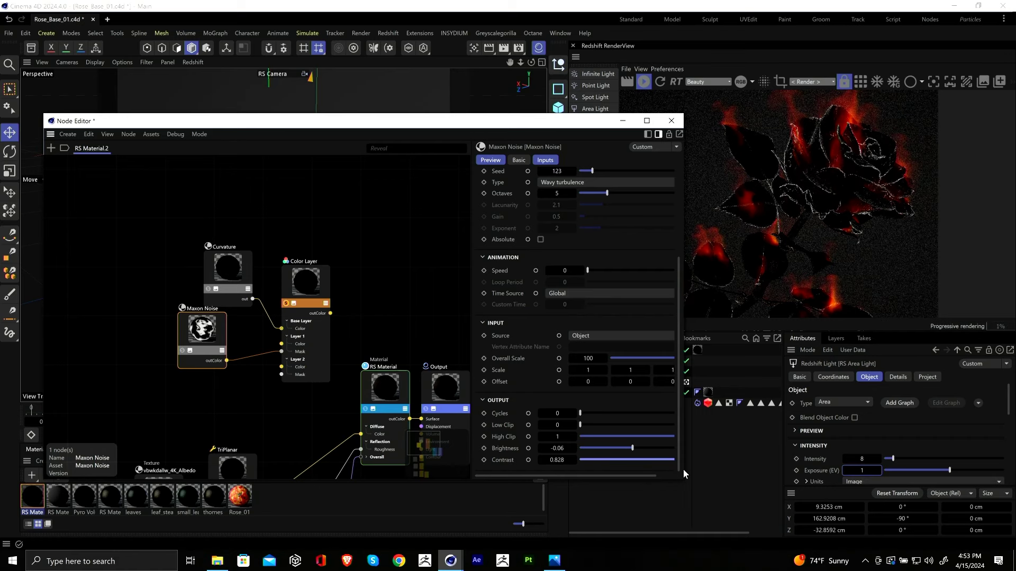
scroll(843, 183, up, 3)
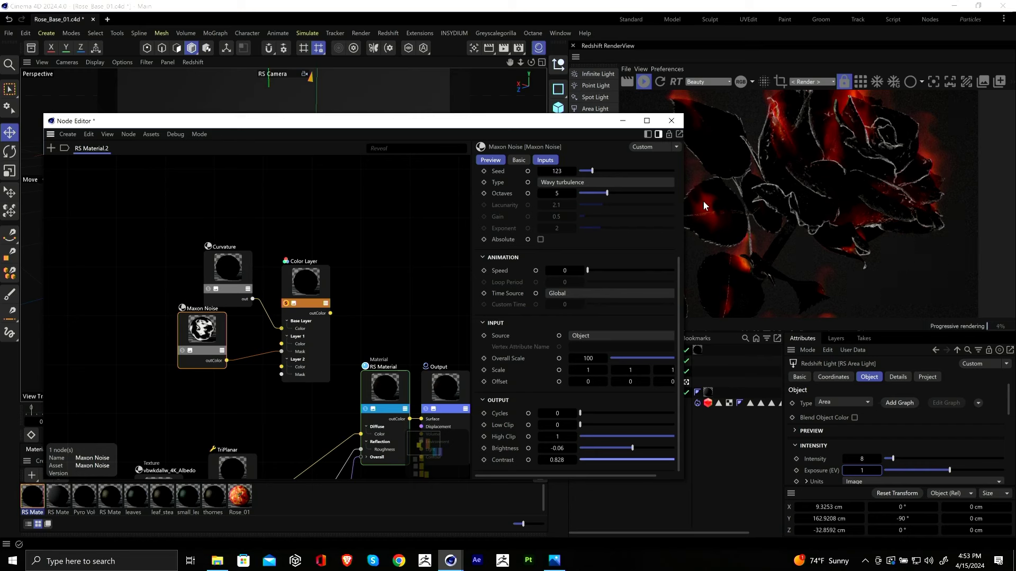
scroll(802, 228, down, 3)
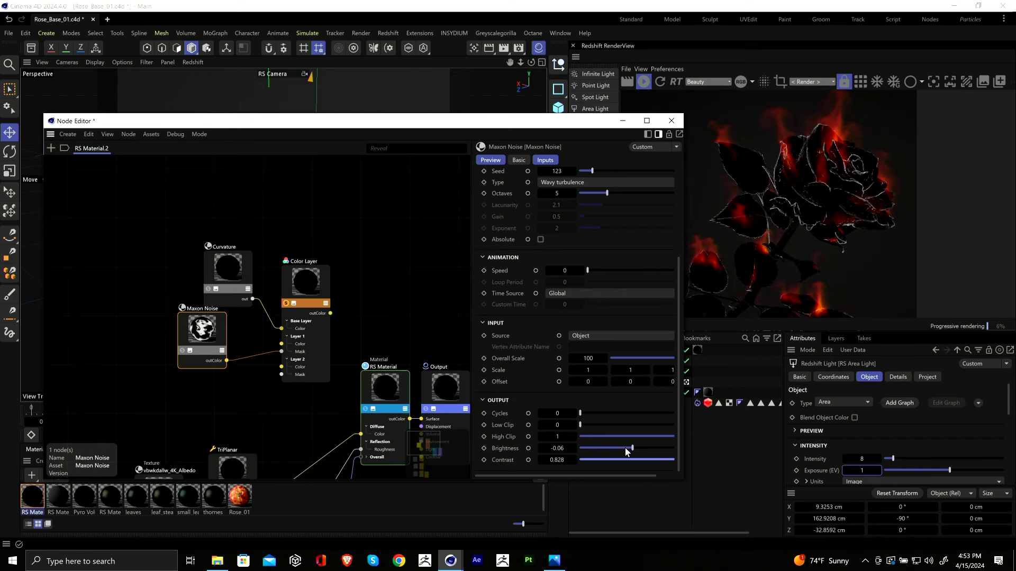
drag(625, 447, 616, 448)
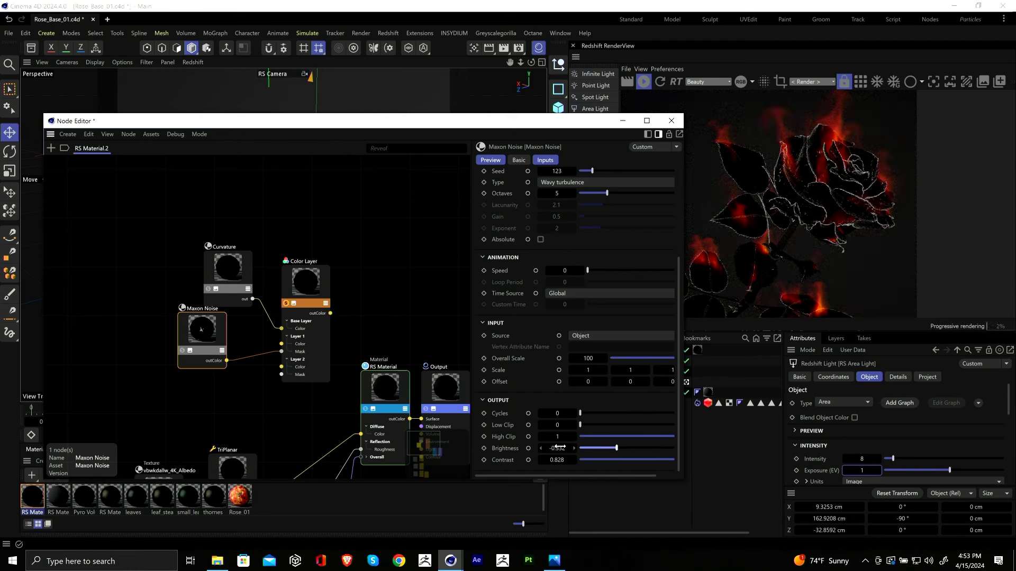
click(655, 449)
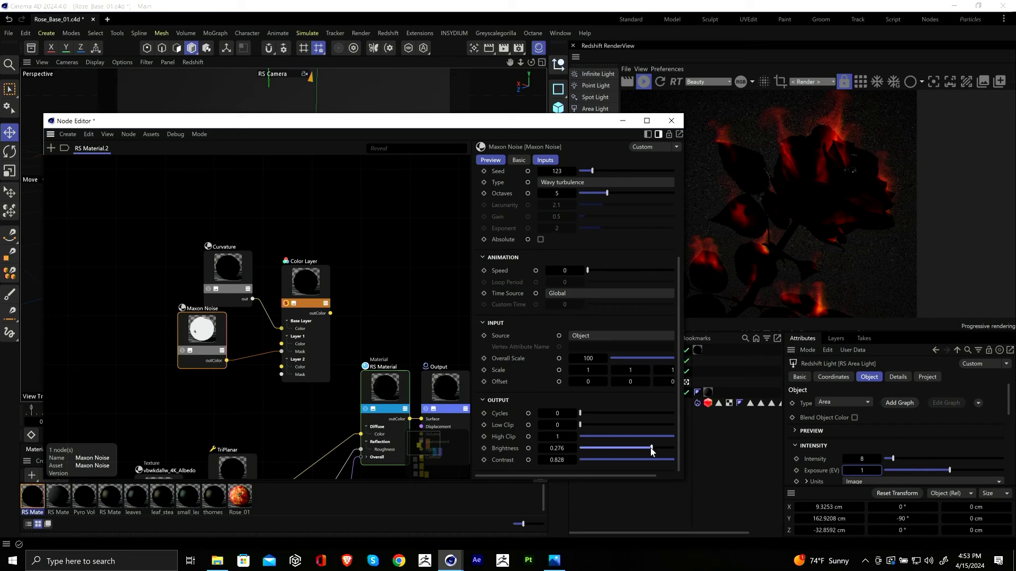
drag(651, 449, 638, 448)
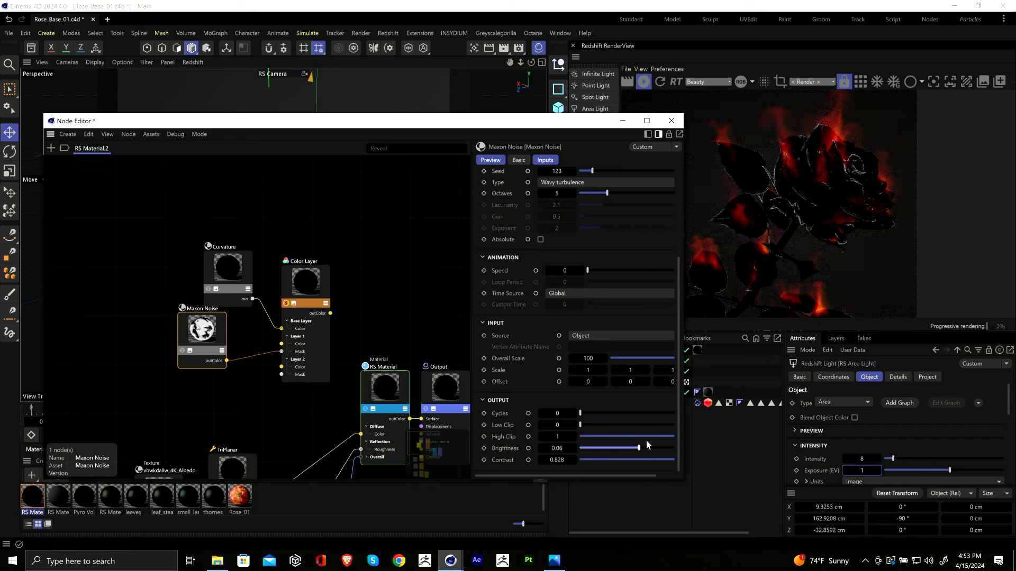
Step: Nudge the noise brightness to -0.014 after comparing with the ember rose reference photo
drag(639, 450, 636, 449)
click(555, 562)
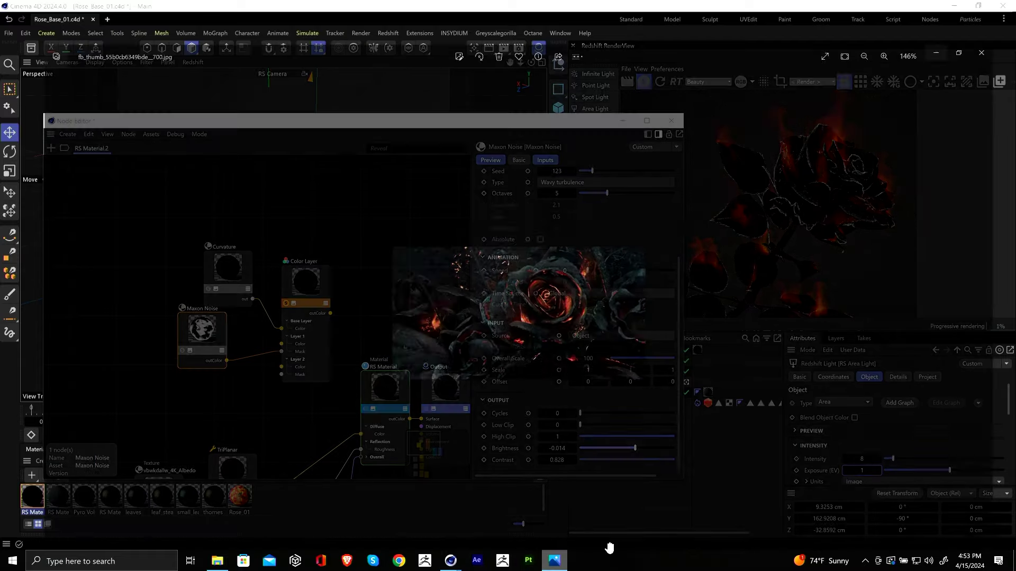
scroll(540, 288, up, 5)
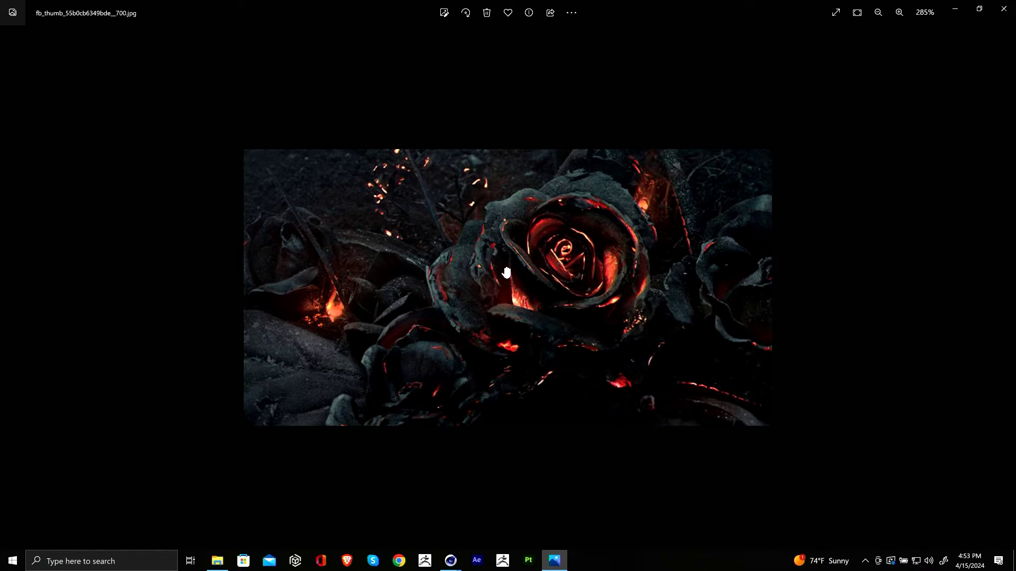
click(956, 9)
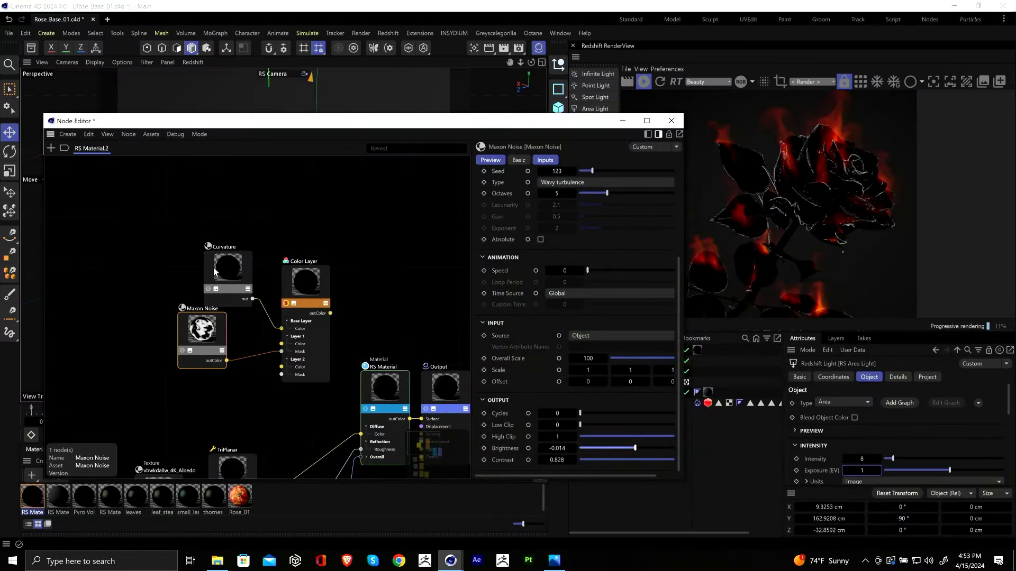
click(214, 268)
Step: Shift the Curvature, noise and Color Layer nodes up, then add and solo a second Curvature node
drag(221, 265, 198, 261)
drag(147, 206, 324, 397)
drag(305, 286, 293, 237)
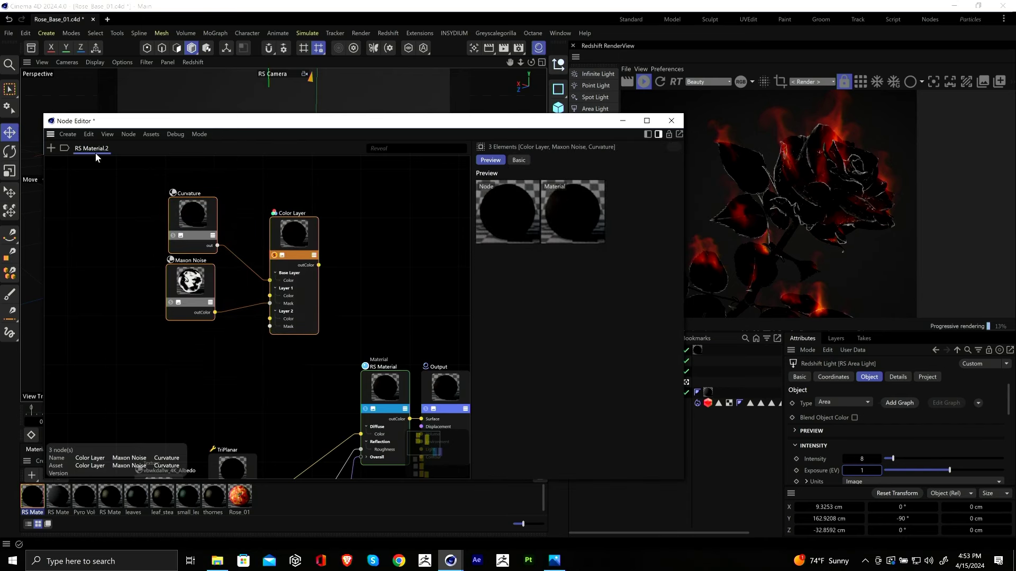
click(51, 148)
text(cur)
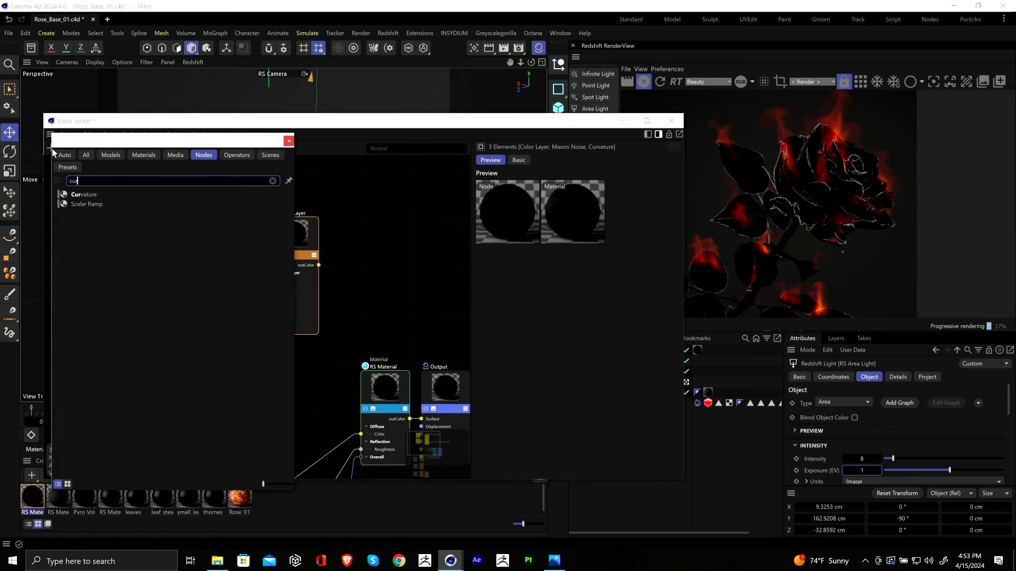
drag(85, 195, 187, 357)
click(170, 375)
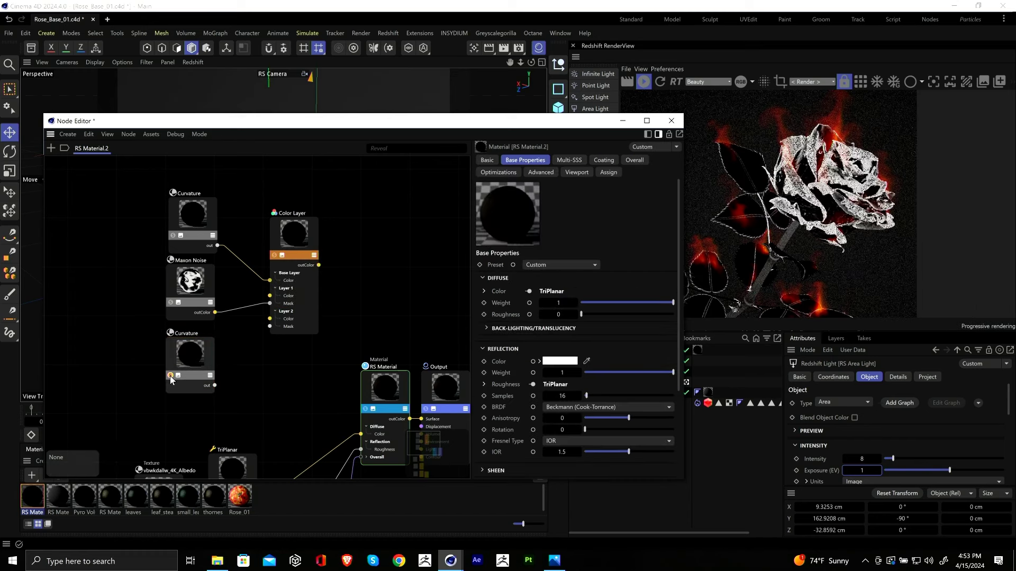
click(186, 355)
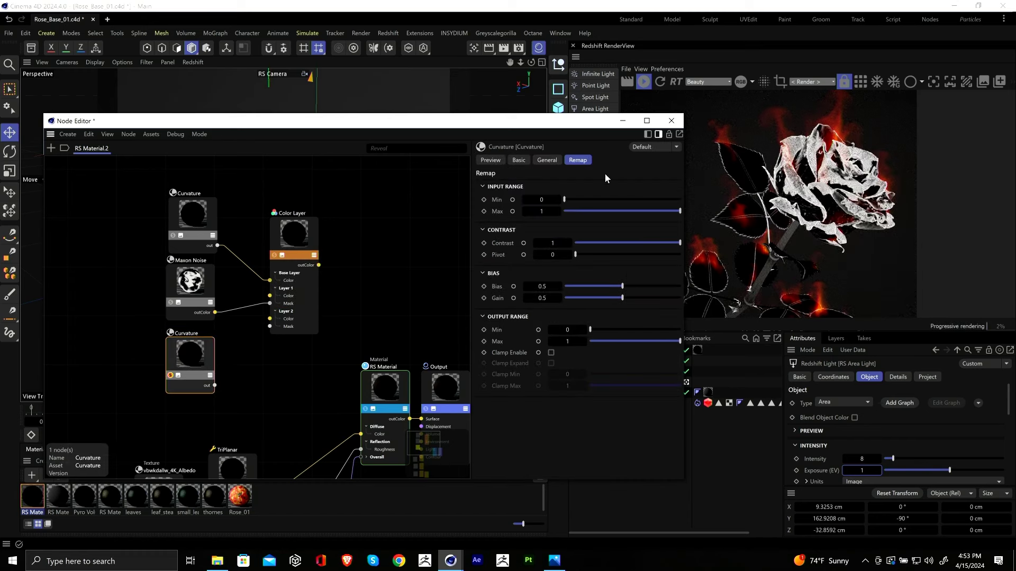
Step: Set the new Curvature to Concave mode, radius 2, with remap Bias about 0.6
click(547, 159)
click(611, 185)
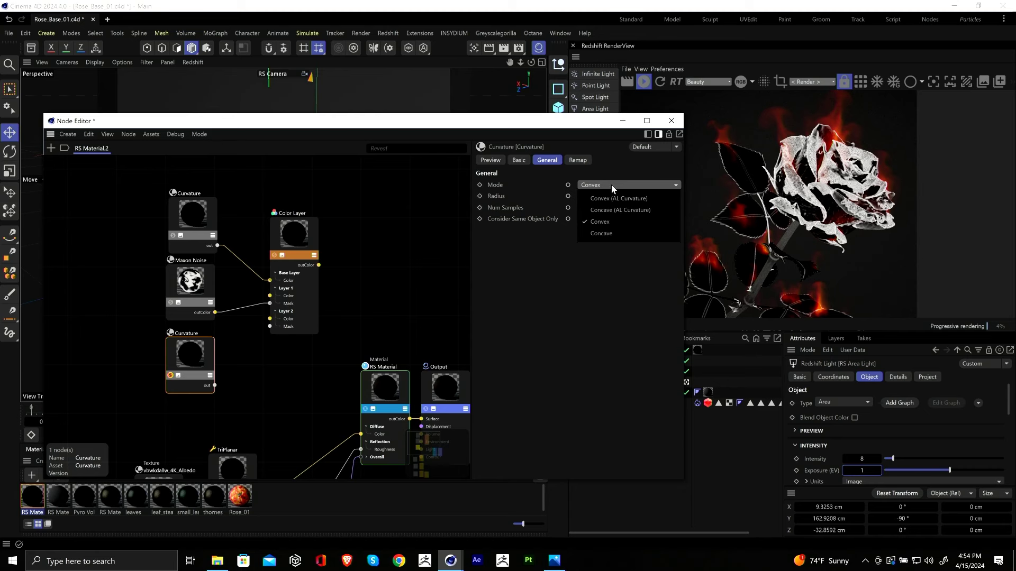
click(616, 233)
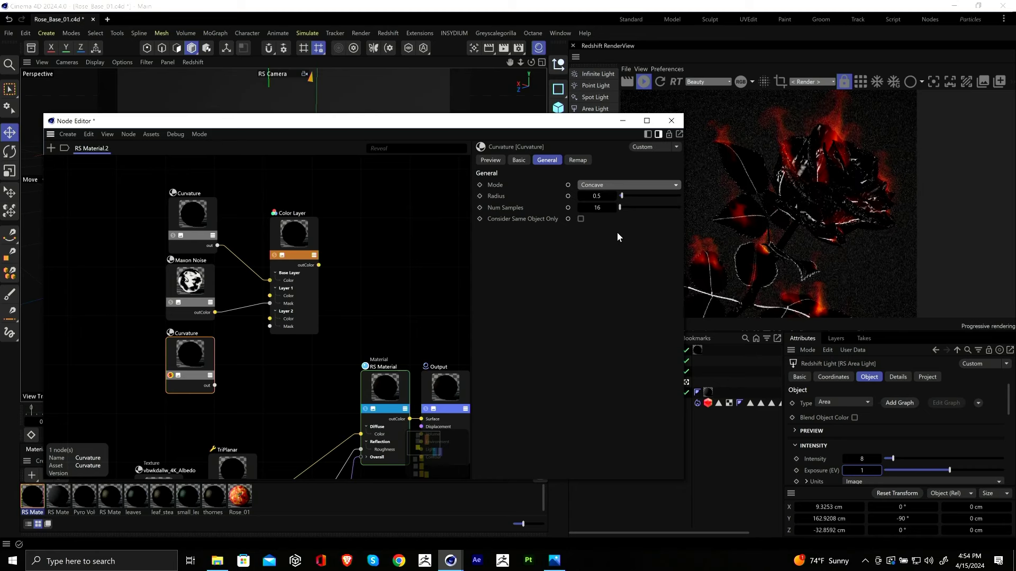
double_click(597, 196)
text(2)
key(Return)
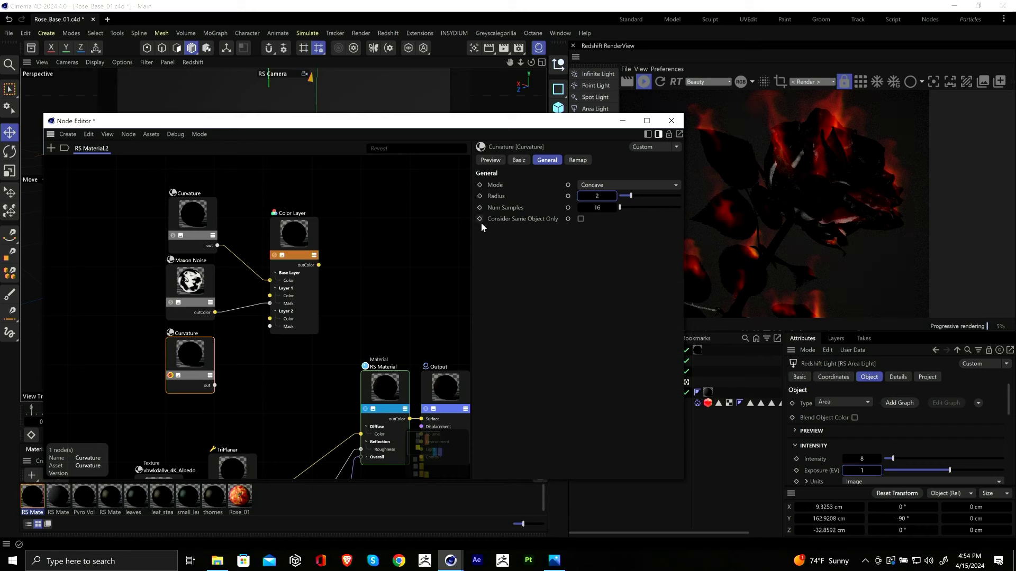
click(518, 159)
click(576, 160)
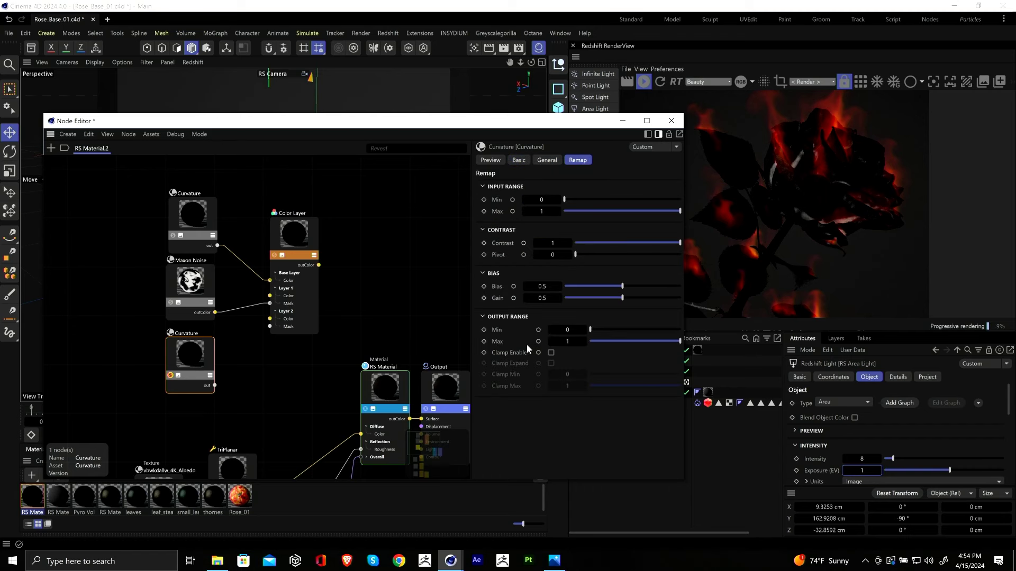
drag(607, 289, 637, 300)
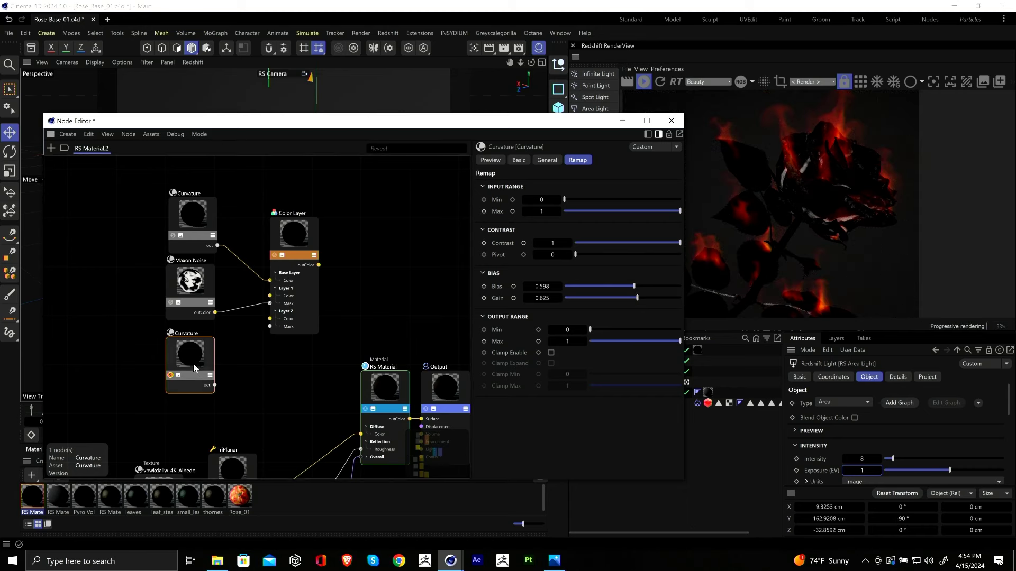
Step: Move the three mask nodes up and duplicate Maxon Noise below the lower Curvature
drag(193, 363, 270, 319)
drag(141, 188, 217, 426)
drag(191, 281, 181, 233)
click(294, 206)
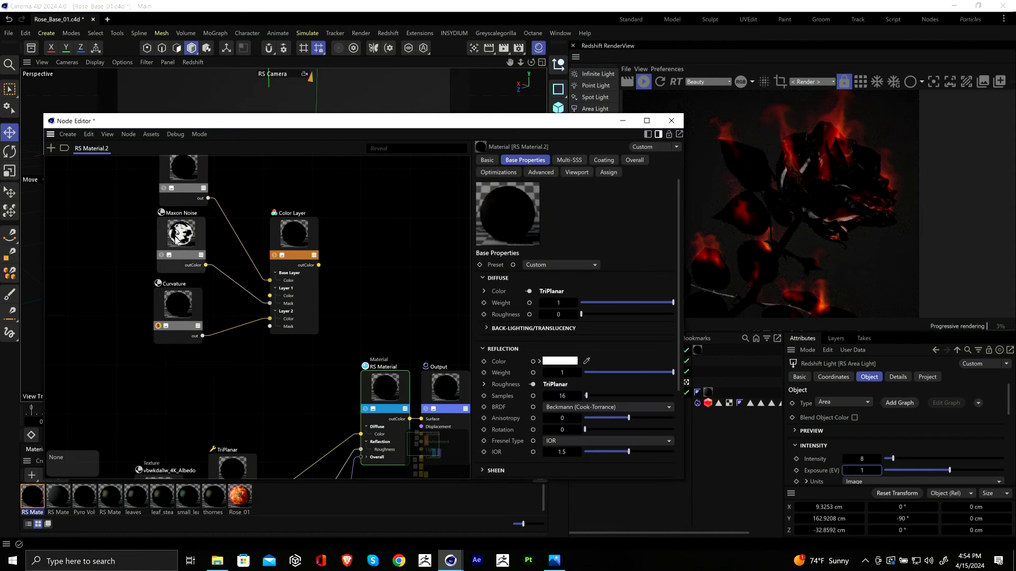
click(196, 239)
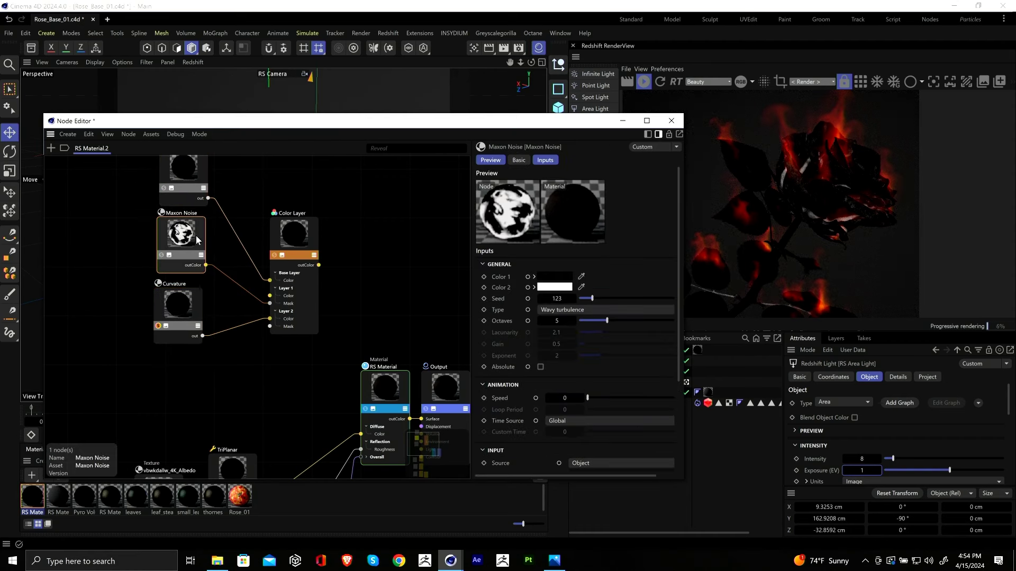
ctrl+drag(196, 240, 270, 326)
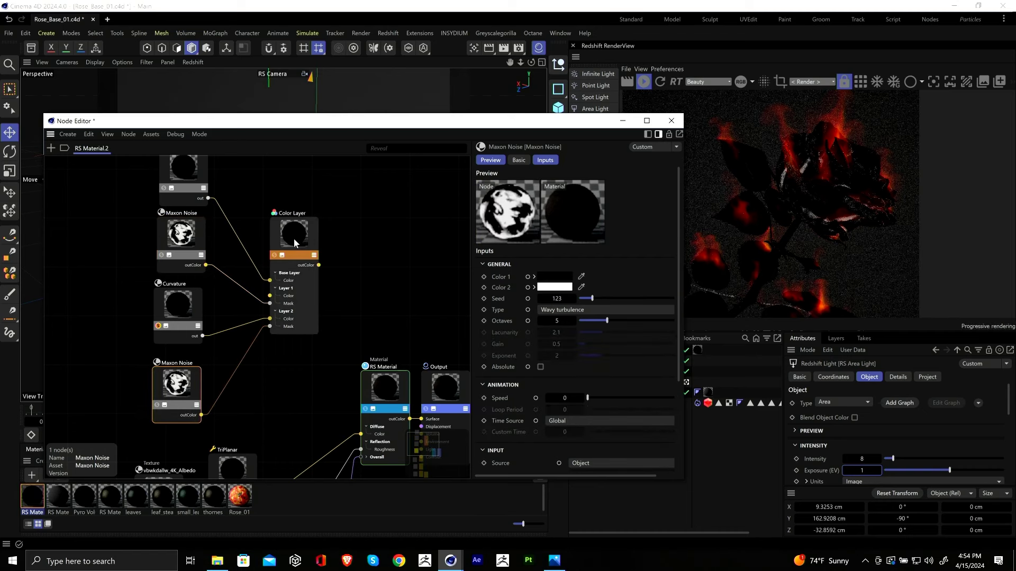
Step: Enable the Color Layer's Layer 2 and set the new noise's seed to 127
click(294, 244)
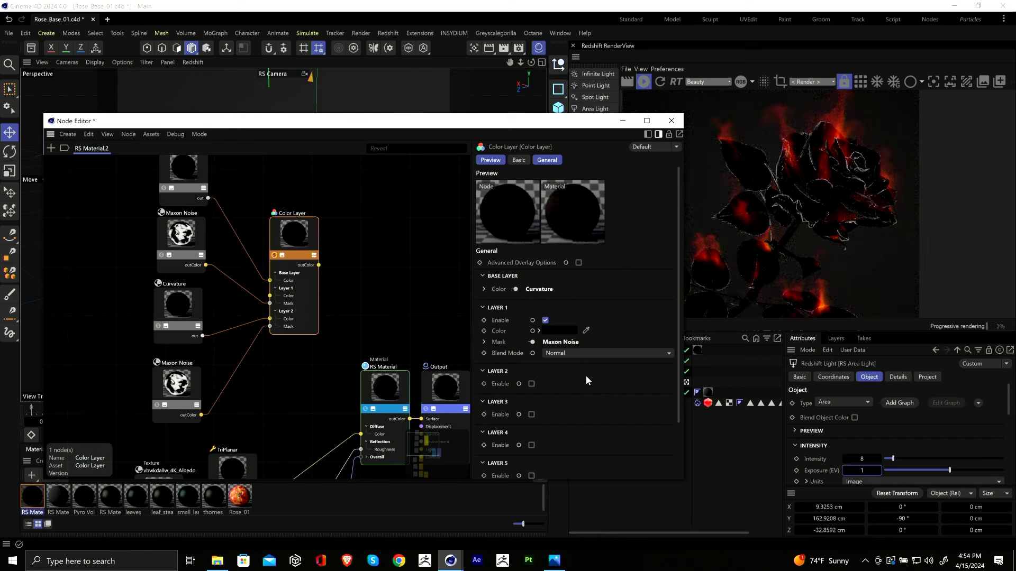
click(531, 384)
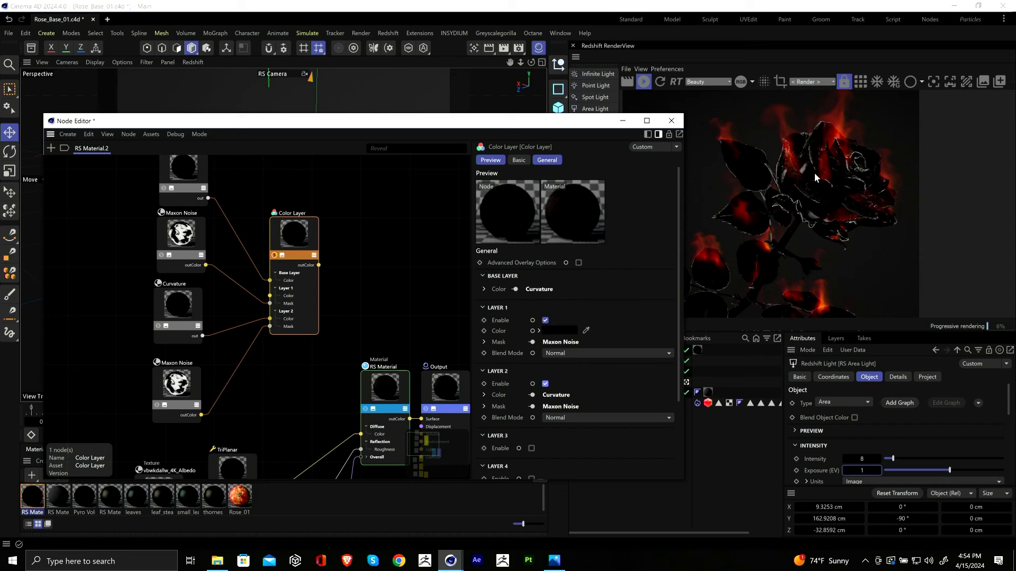
click(175, 374)
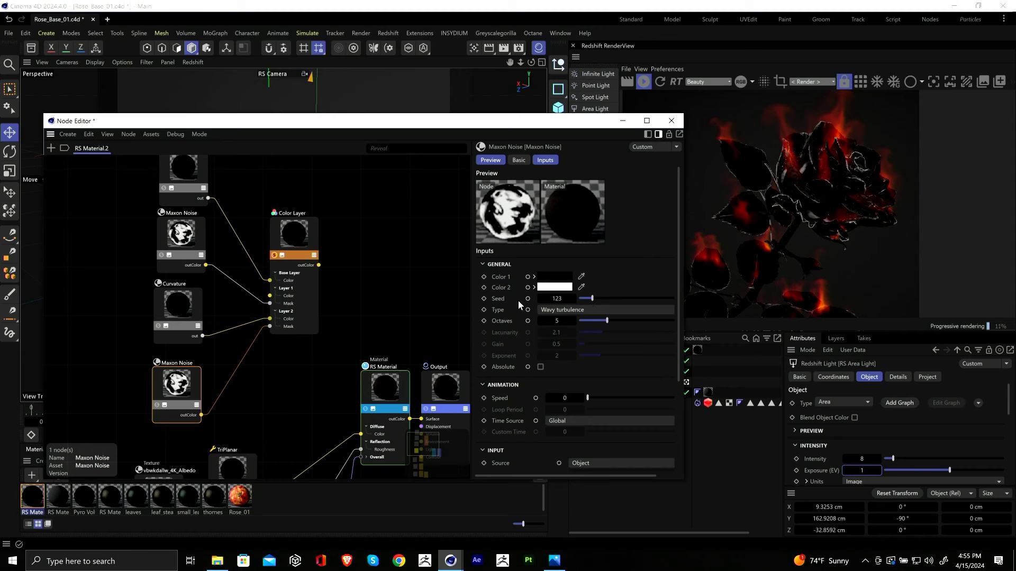
click(573, 299)
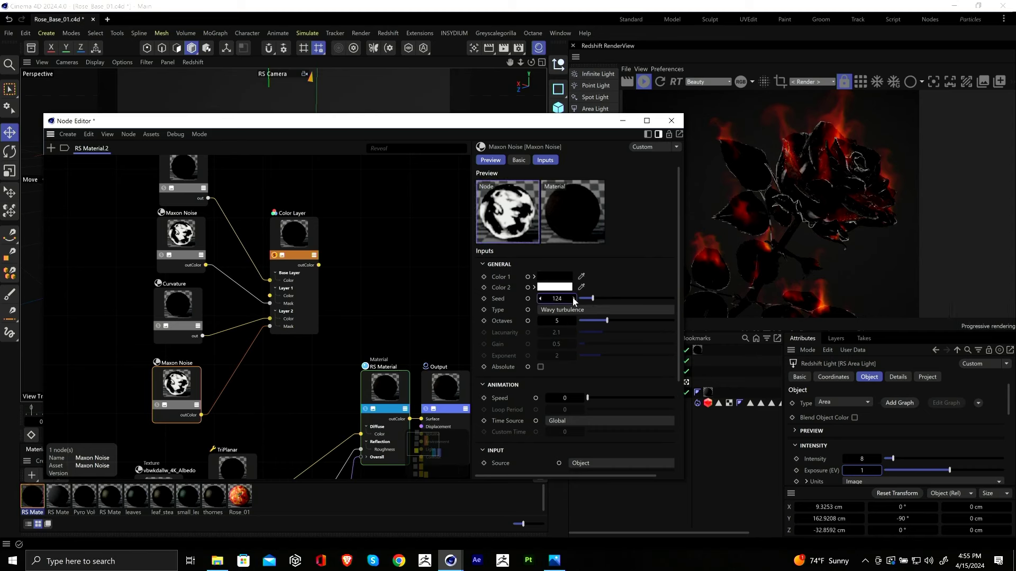
click(573, 299)
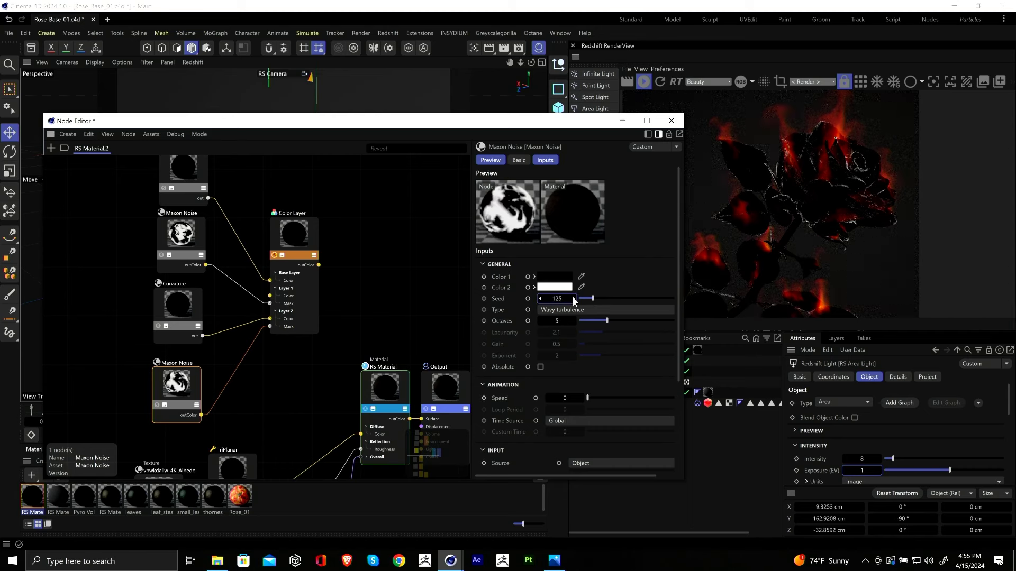
click(157, 405)
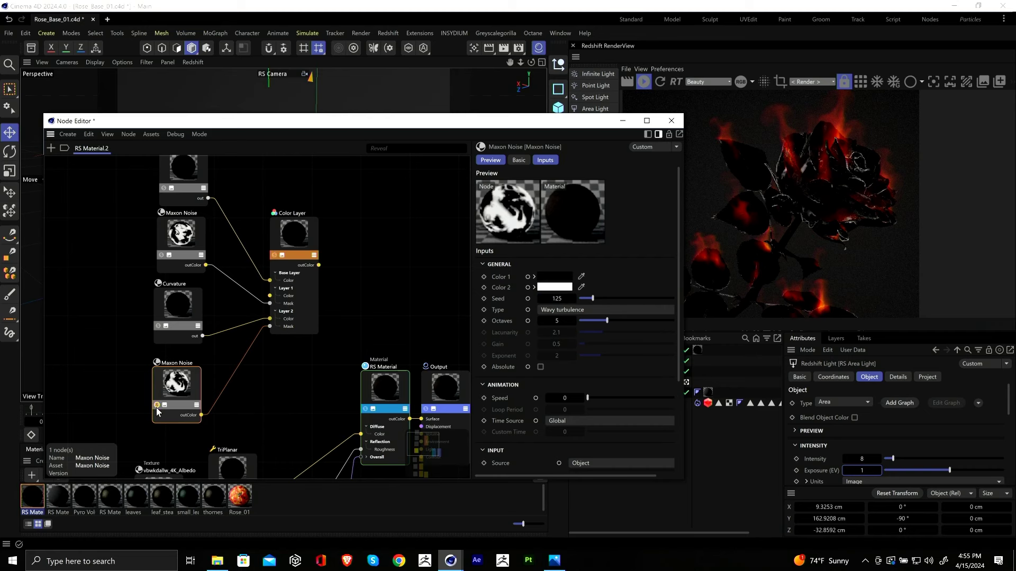
click(573, 299)
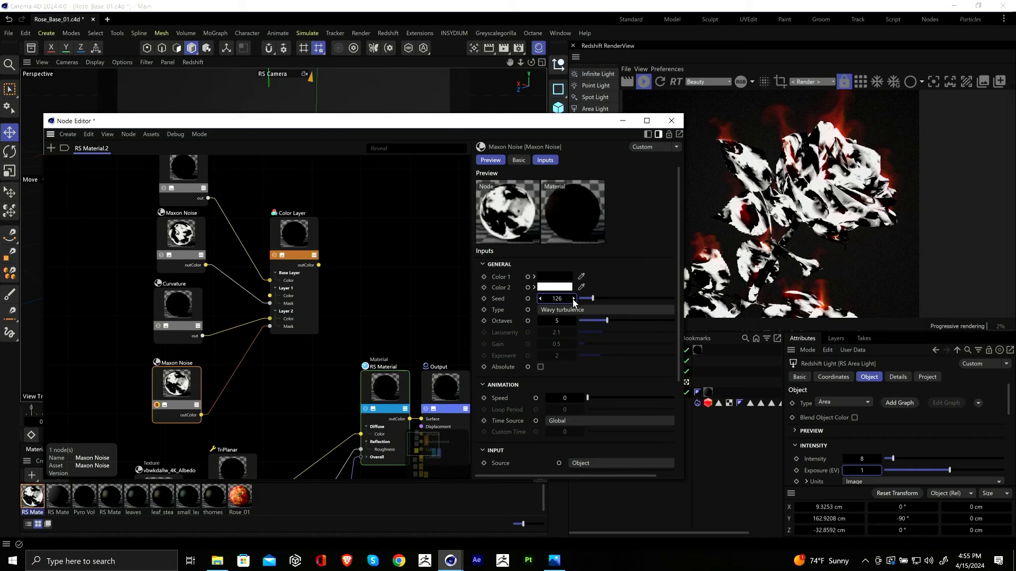
click(574, 299)
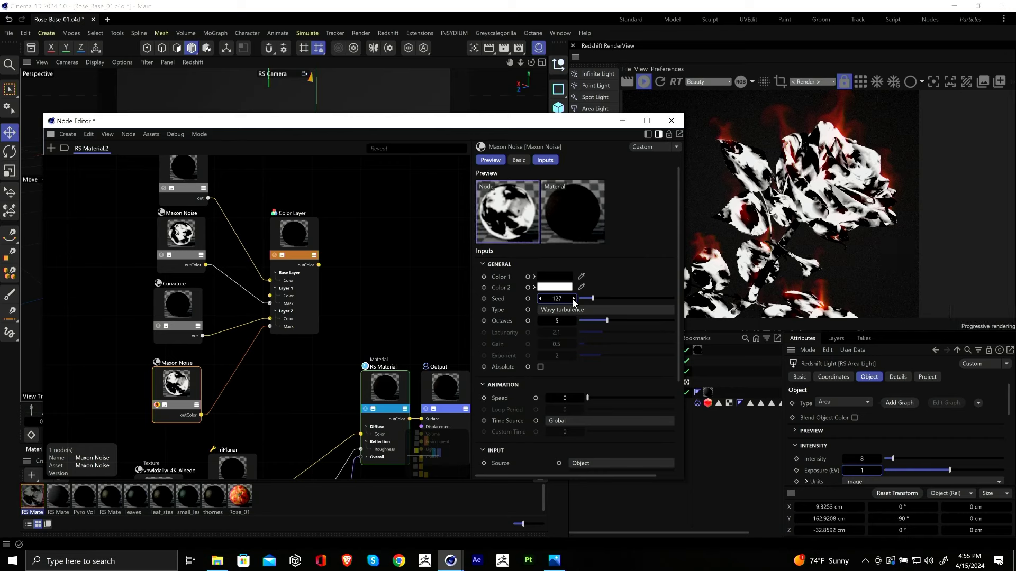
click(279, 257)
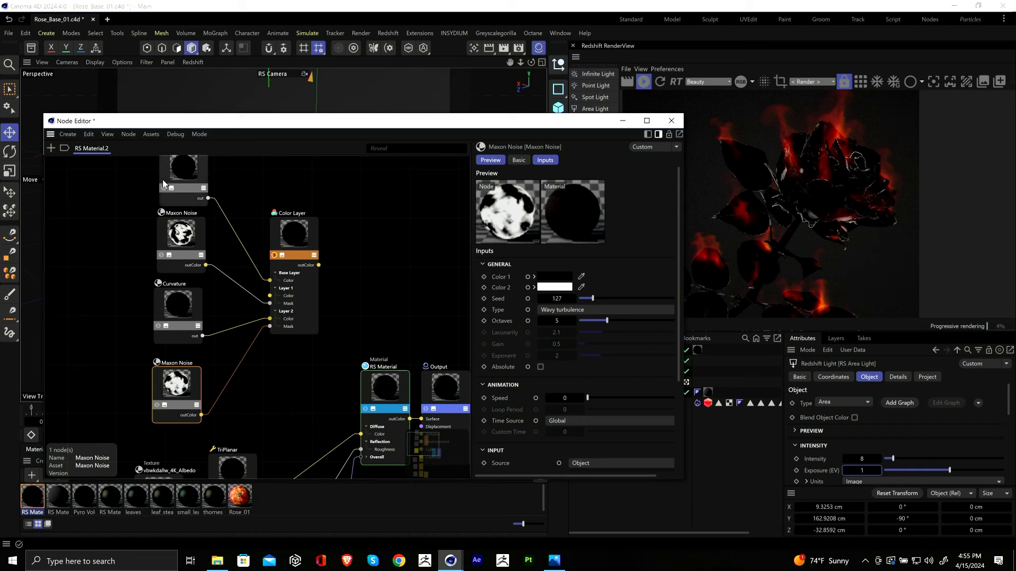
Step: Set the Color Layer's Layer 2 blend mode to Add
click(293, 237)
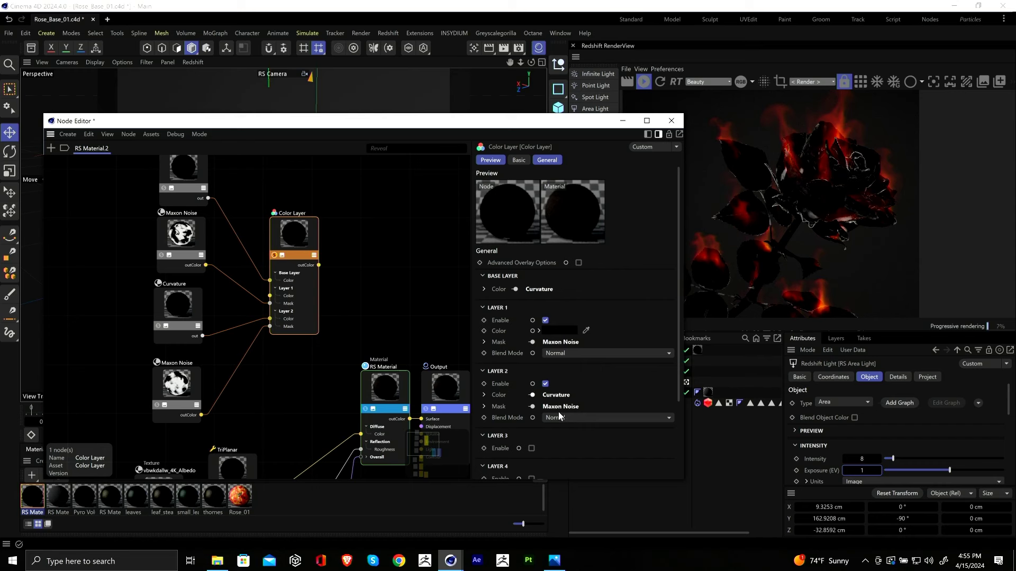
click(571, 418)
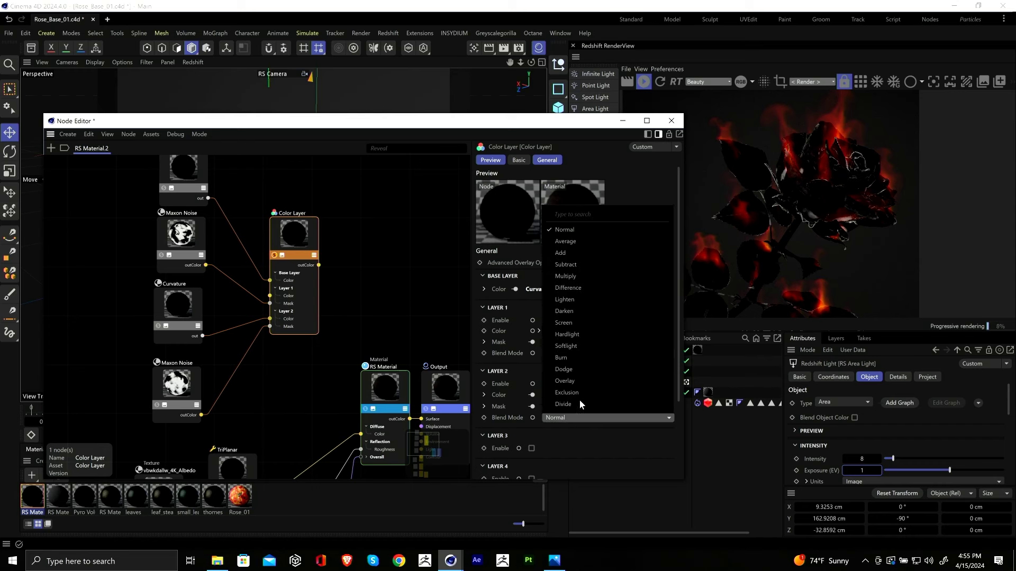
click(582, 253)
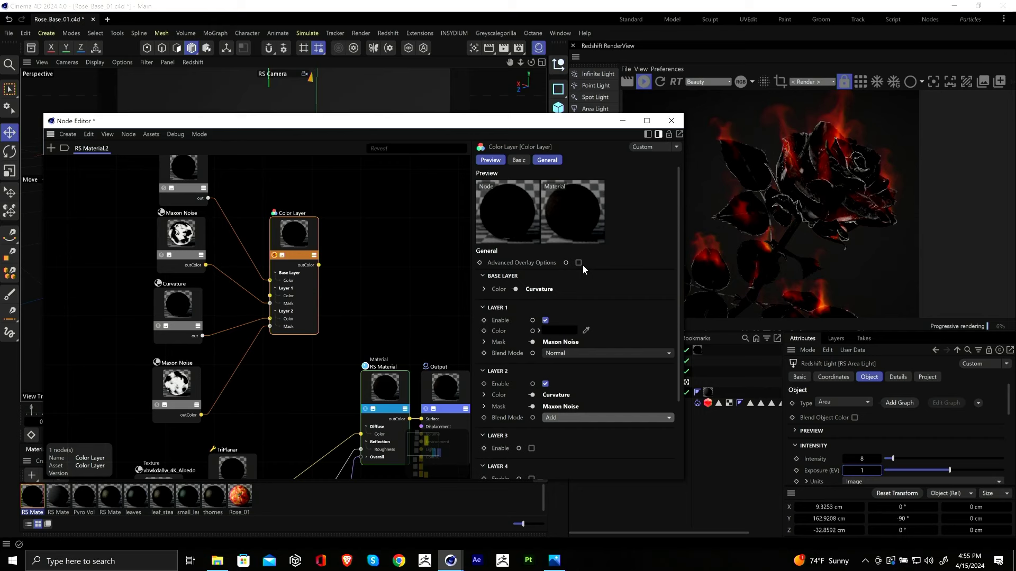
Step: Marquee-select the five mask nodes and move them up-left
scroll(364, 277, down, 5)
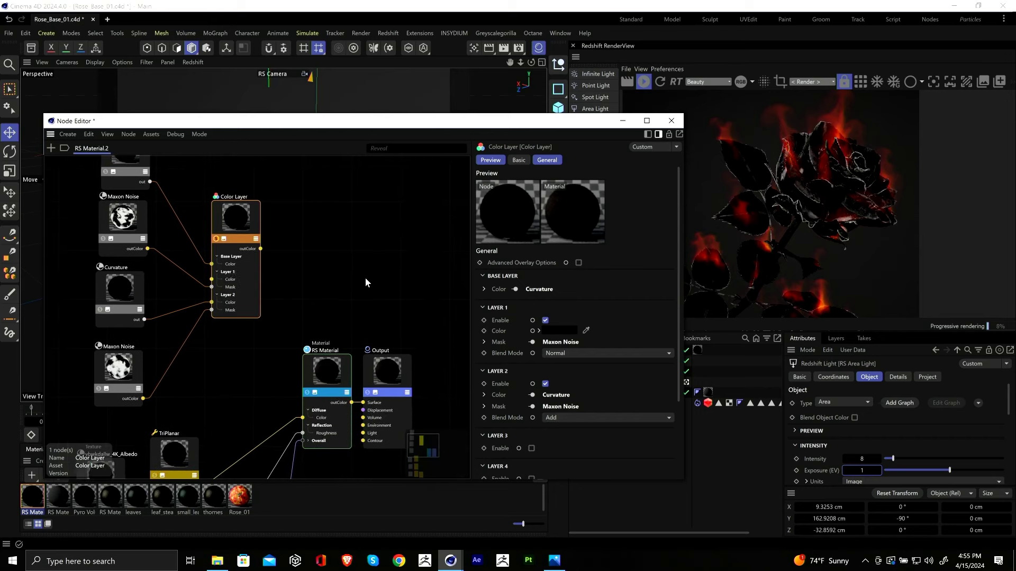
drag(215, 195, 328, 335)
drag(303, 252, 275, 241)
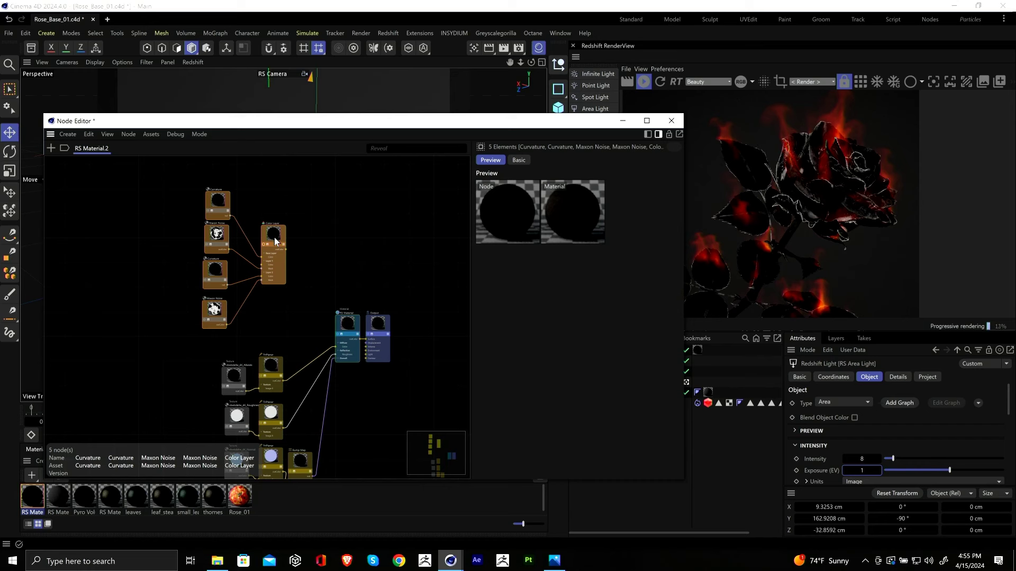
Step: Add a Ramp node and apply the Flame 1 gradient preset
click(52, 148)
text(ram)
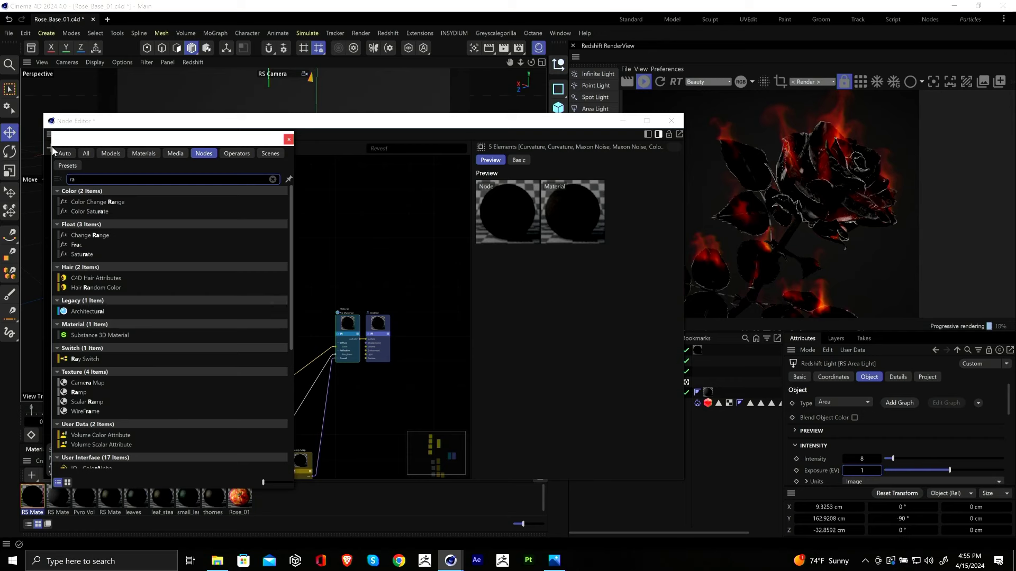
double_click(79, 211)
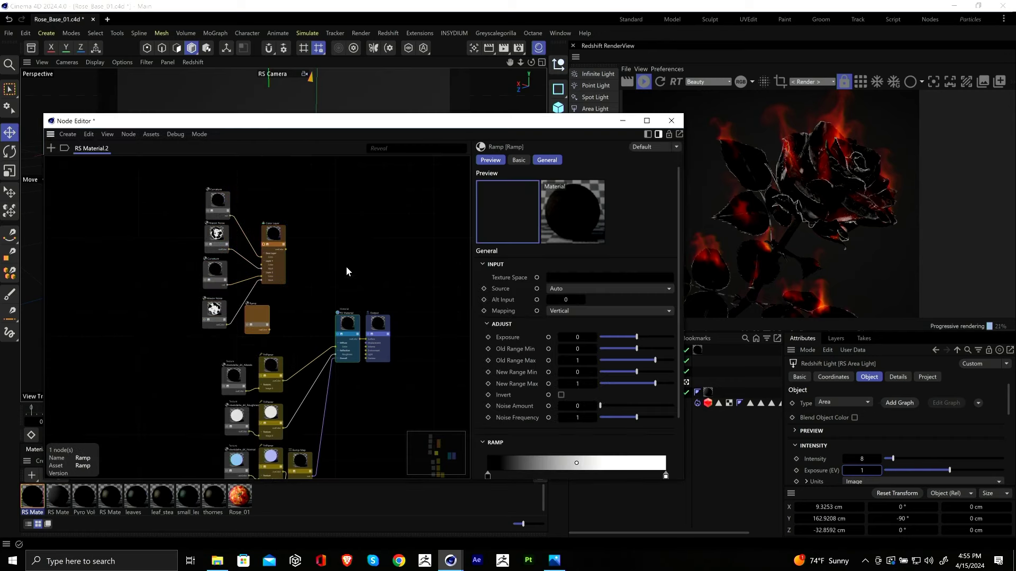
drag(259, 319, 312, 245)
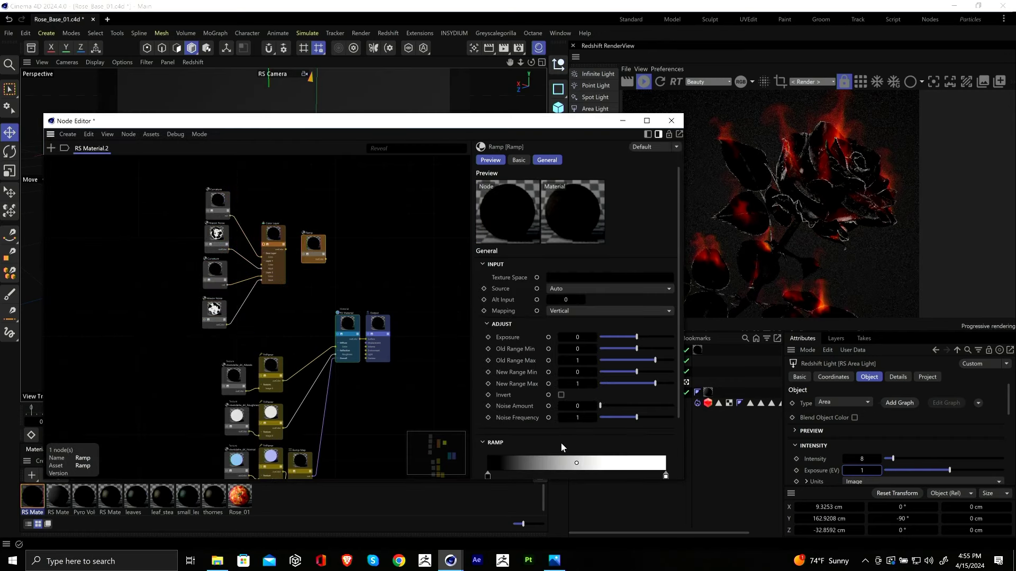
scroll(509, 399, down, 2)
click(500, 461)
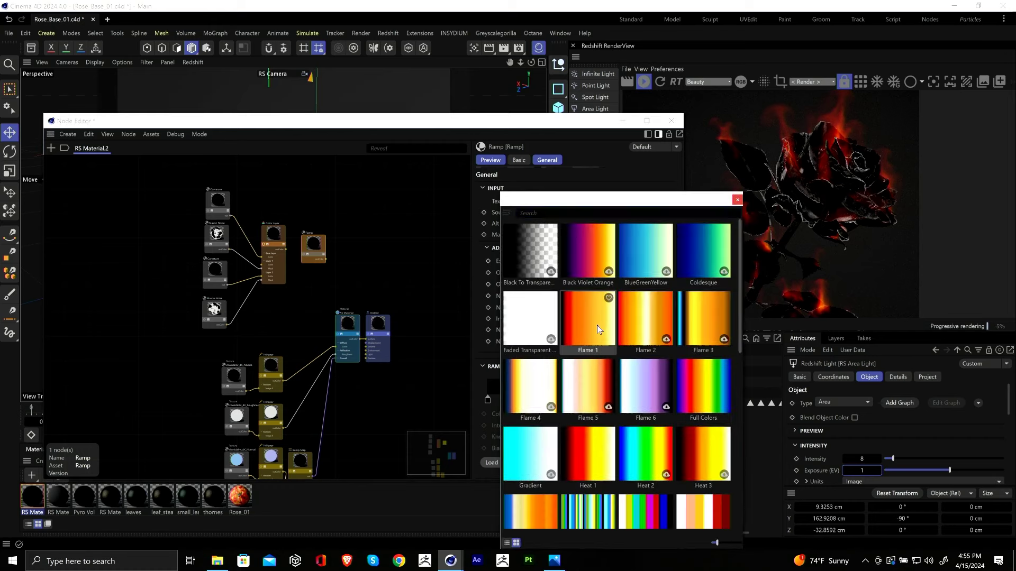
double_click(596, 325)
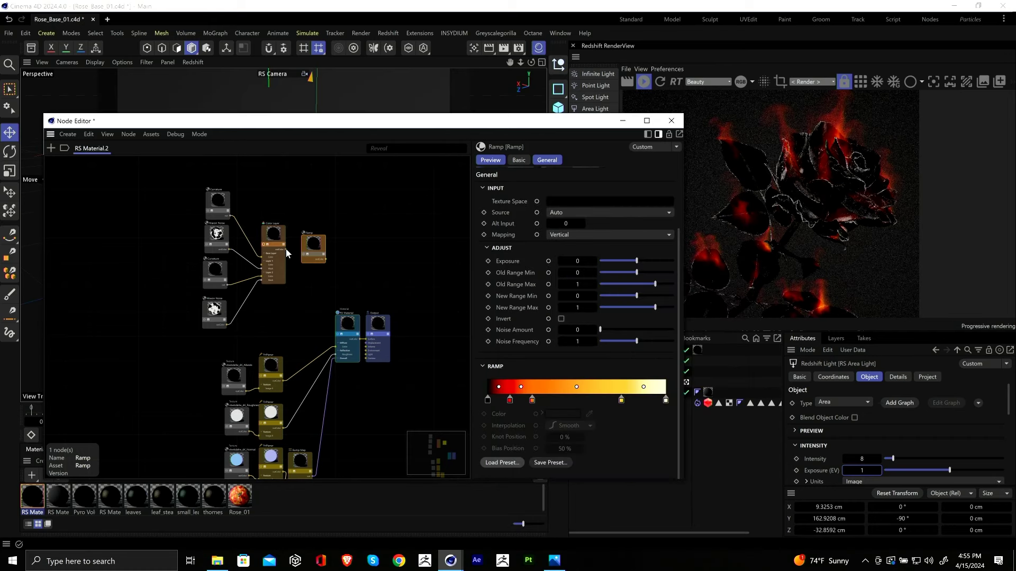
Step: Drive the Ramp's Alt Input from the Color Layer and shift the first knot to about 5.36%
drag(285, 249, 304, 254)
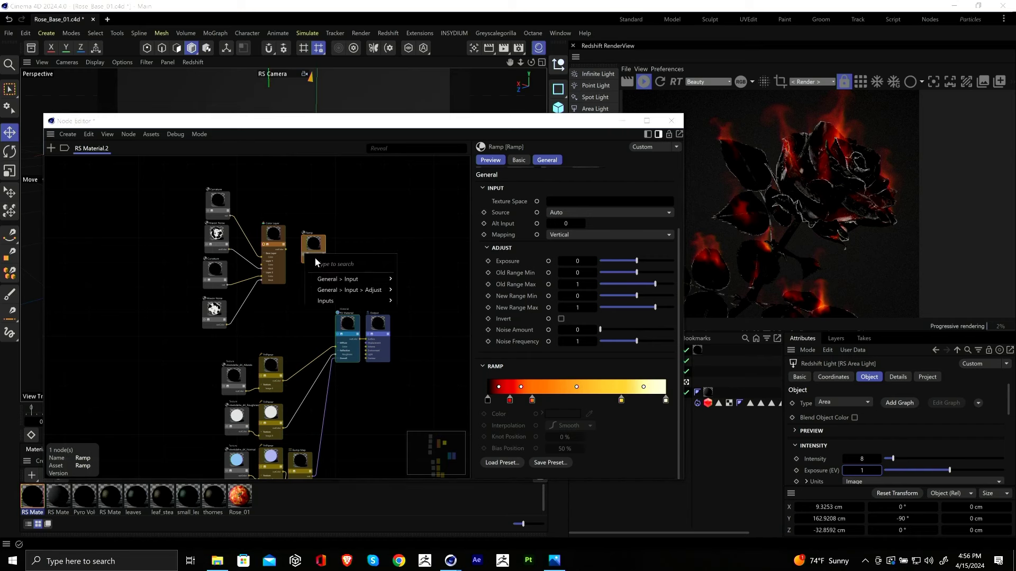
mouse_move(351, 279)
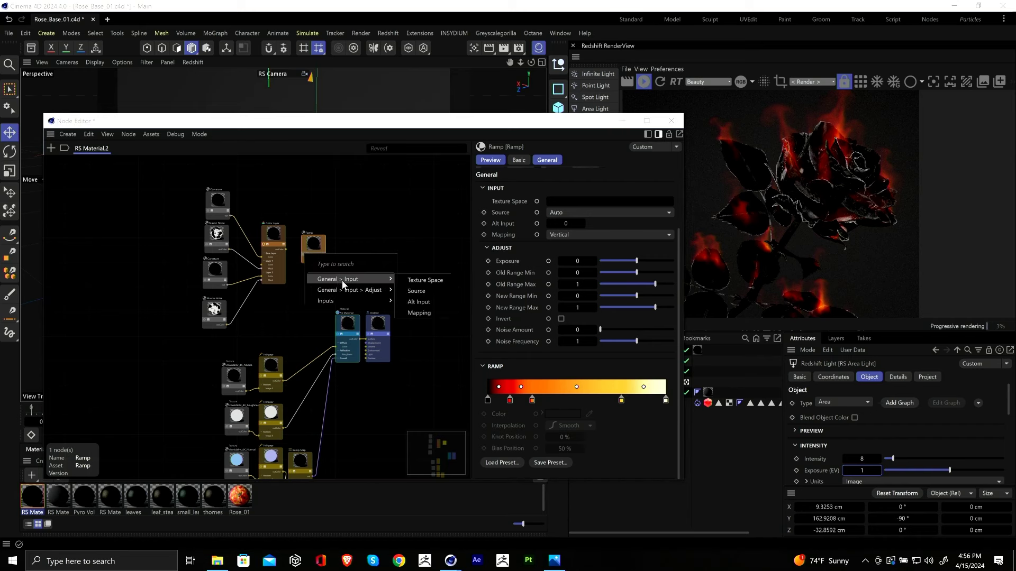
click(419, 302)
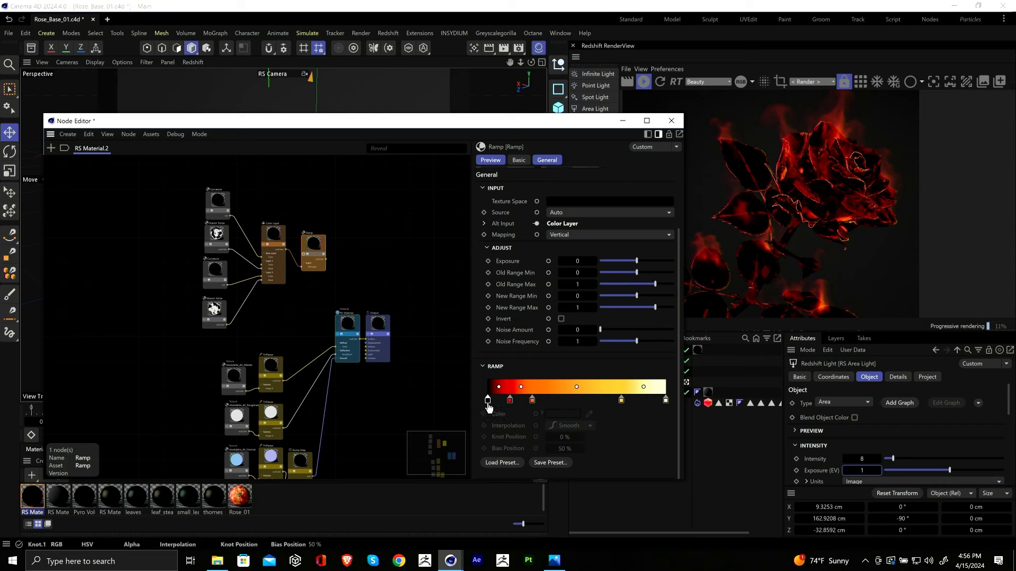
drag(487, 400, 496, 405)
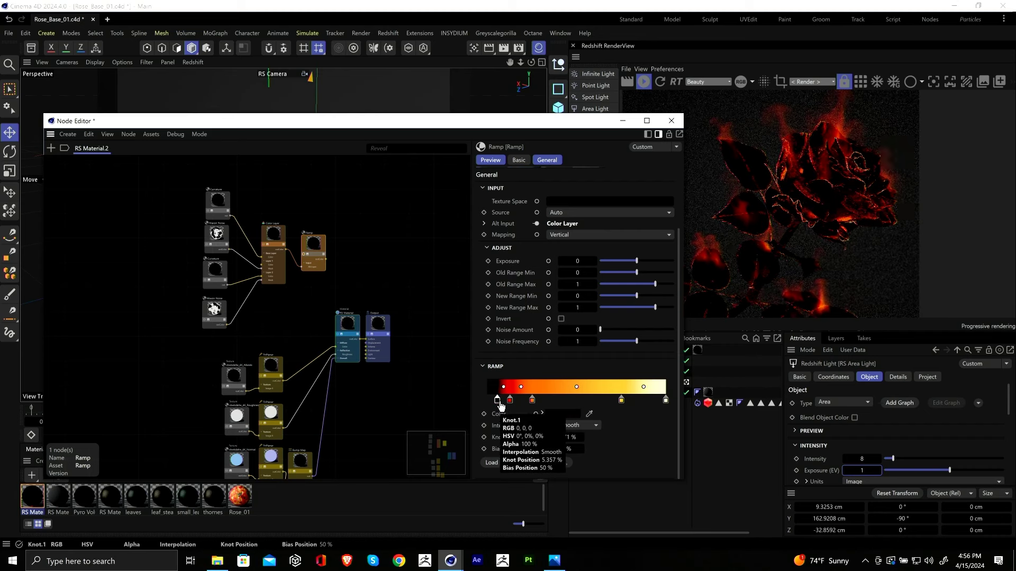
Step: Expose the RS Material's Emission port and wire the Ramp's outColor into it
click(348, 323)
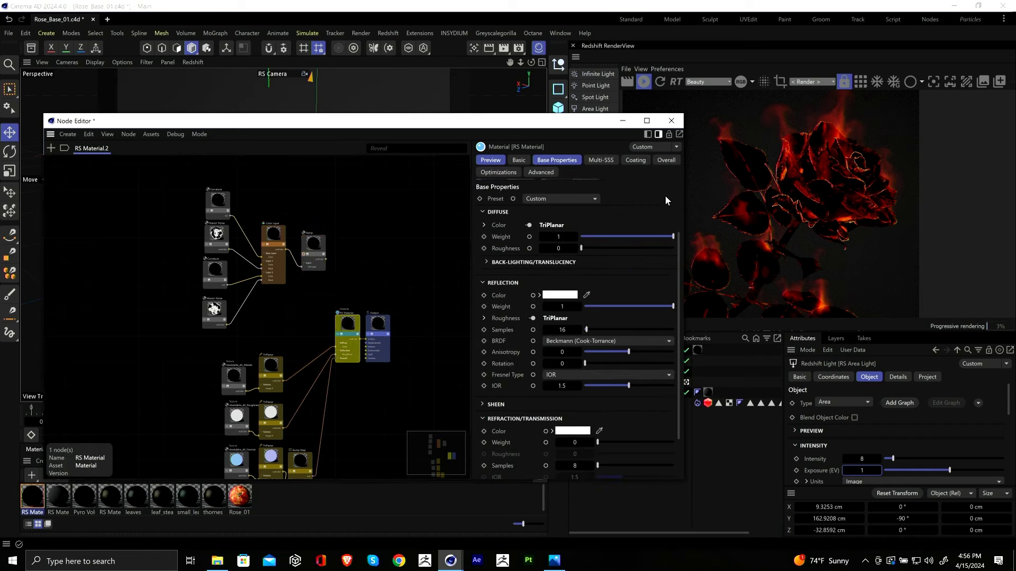
scroll(634, 185, up, 2)
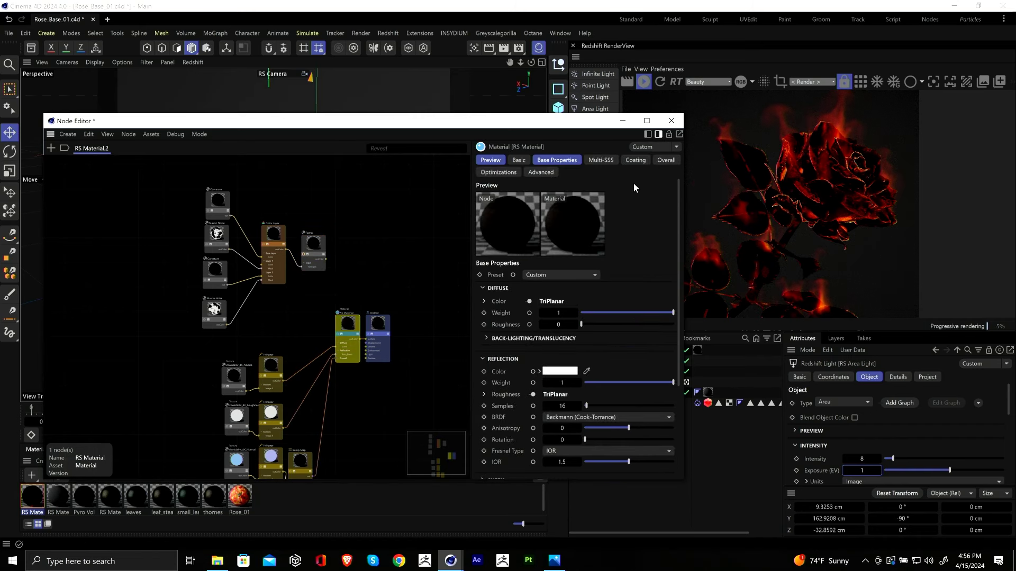
scroll(493, 394, down, 4)
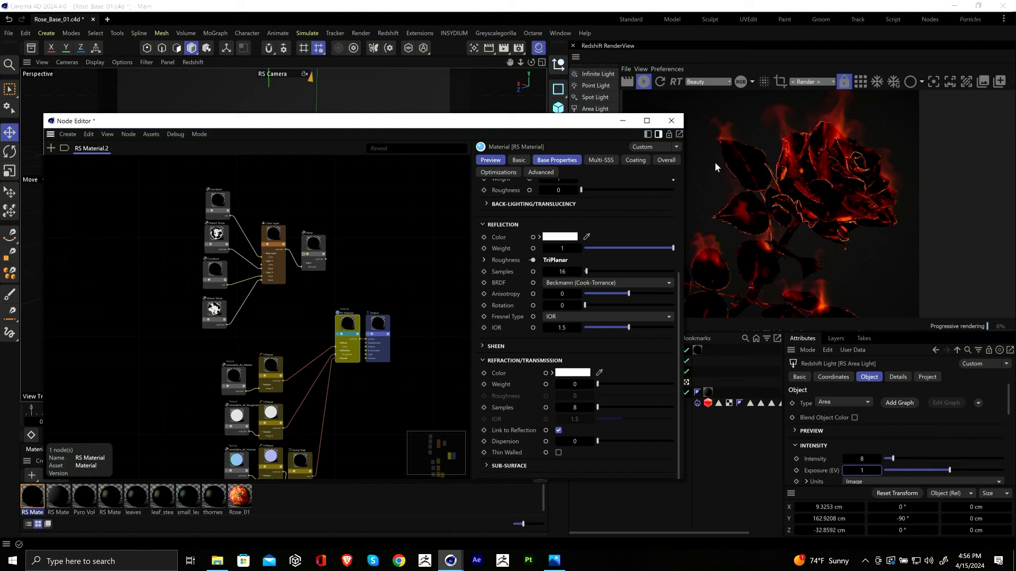
click(666, 161)
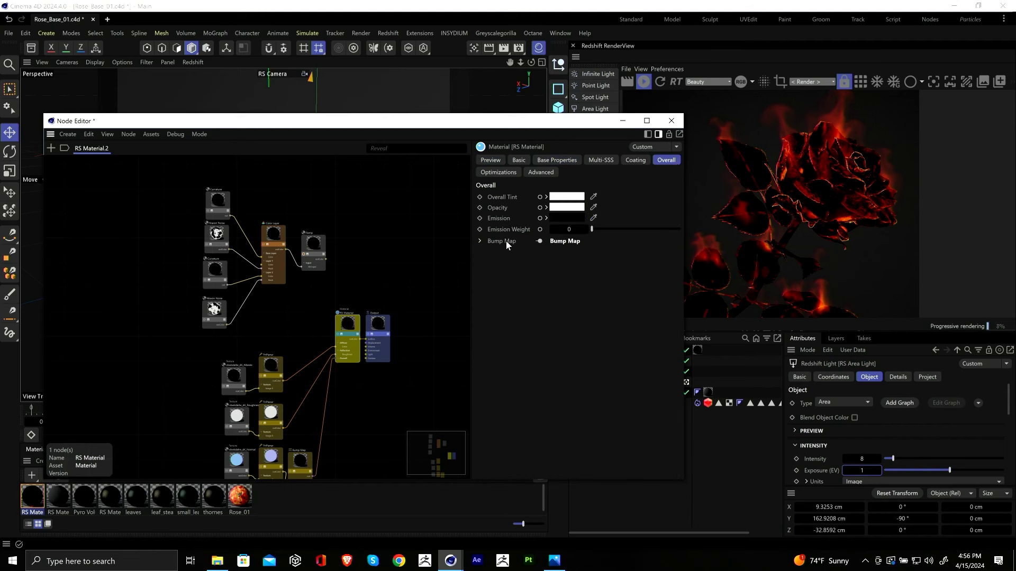
right_click(541, 219)
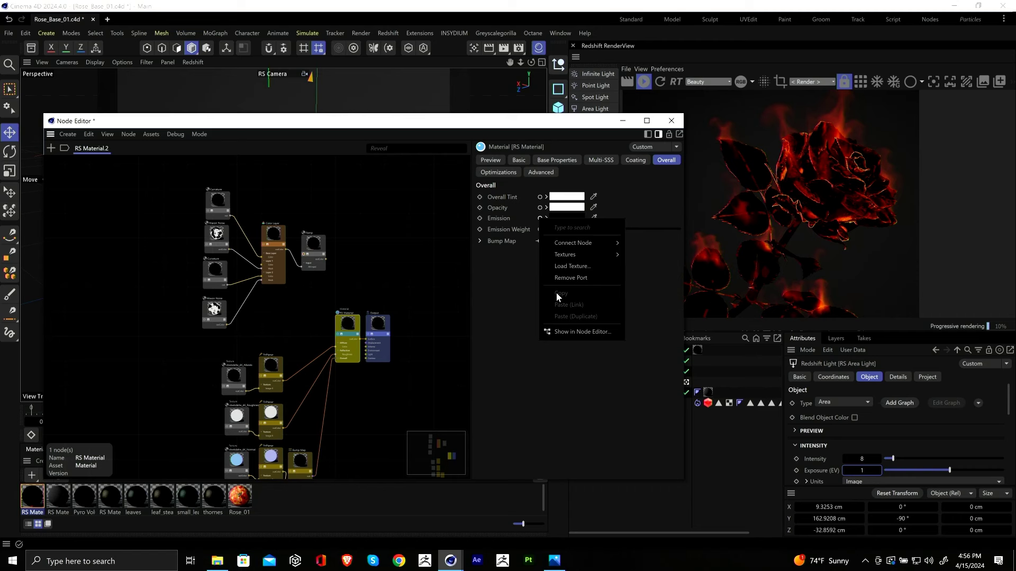
click(579, 332)
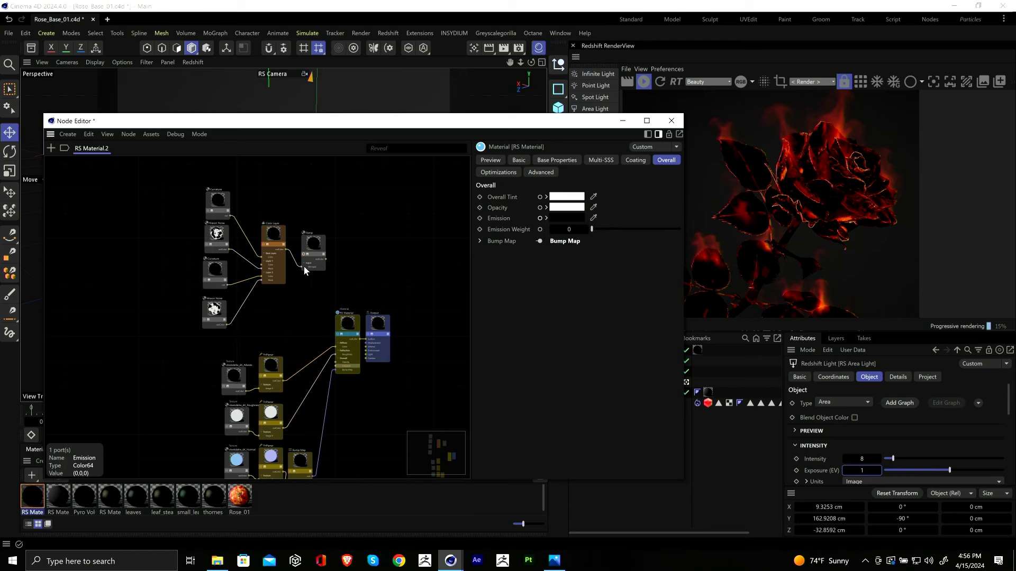
scroll(336, 283, up, 4)
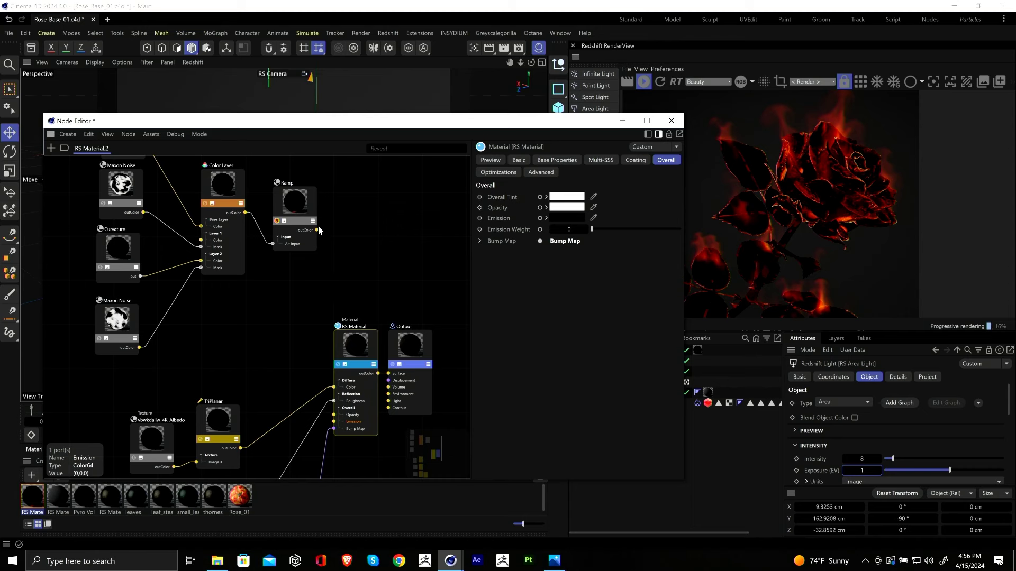
drag(316, 230, 334, 423)
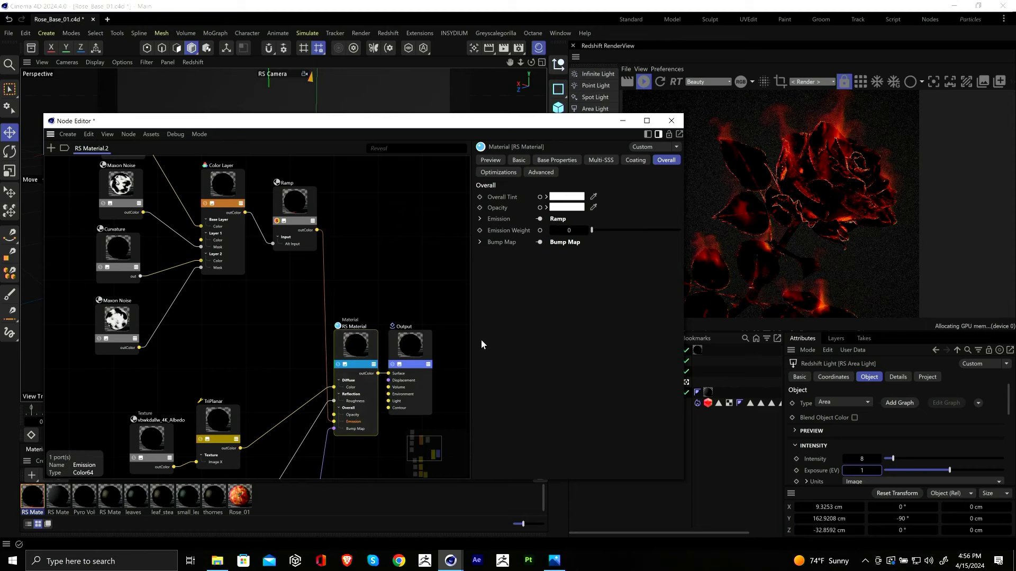
Step: Set the Emission Weight to 2 and refresh the render preview
click(337, 365)
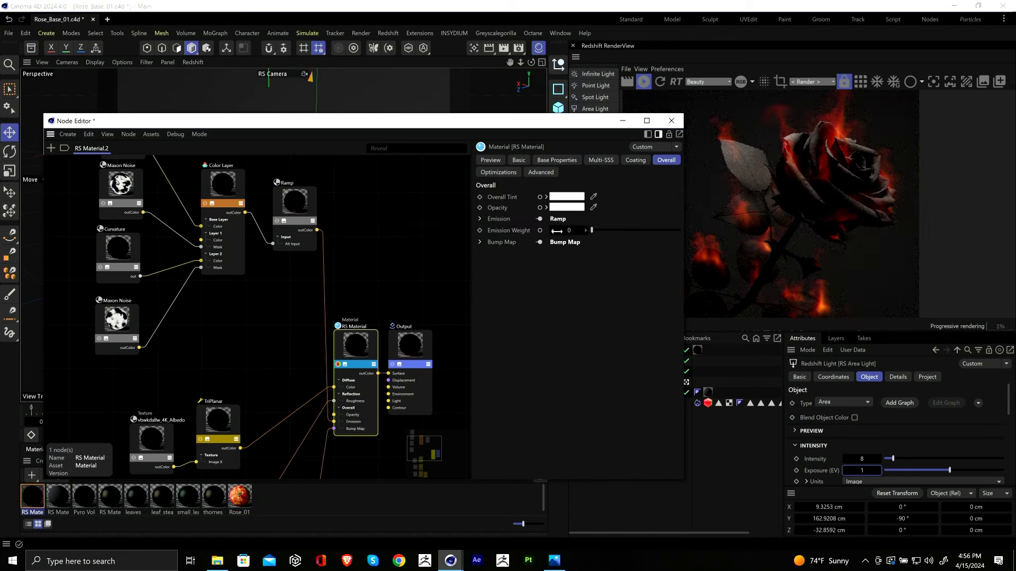
drag(558, 231, 566, 232)
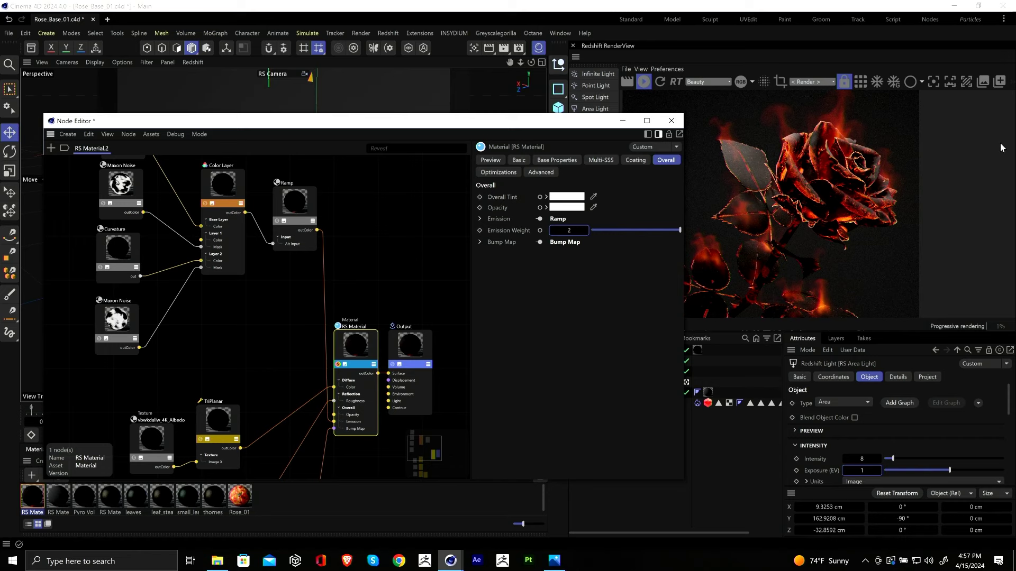
drag(571, 232, 566, 232)
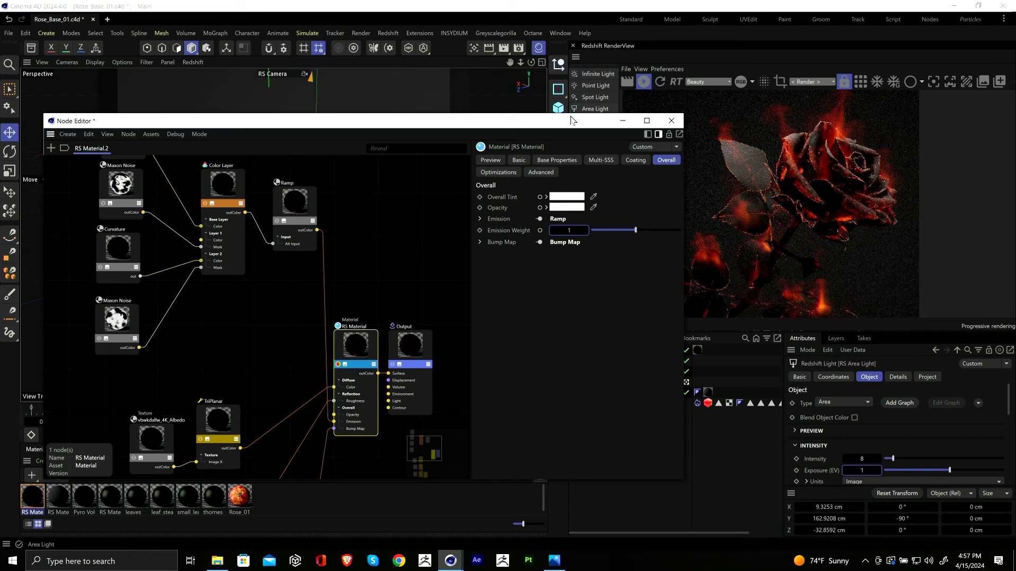
drag(572, 121, 447, 140)
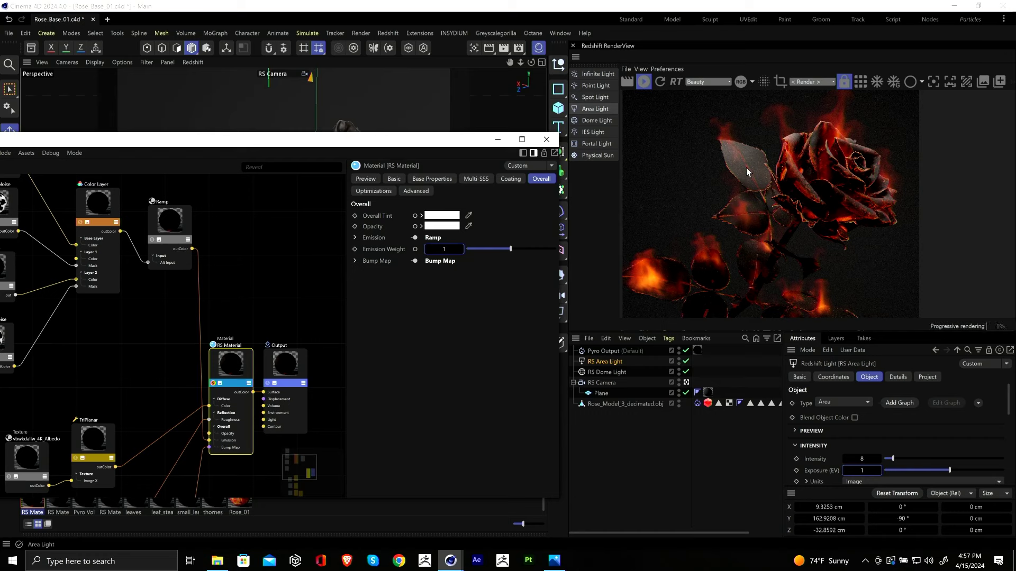
click(659, 82)
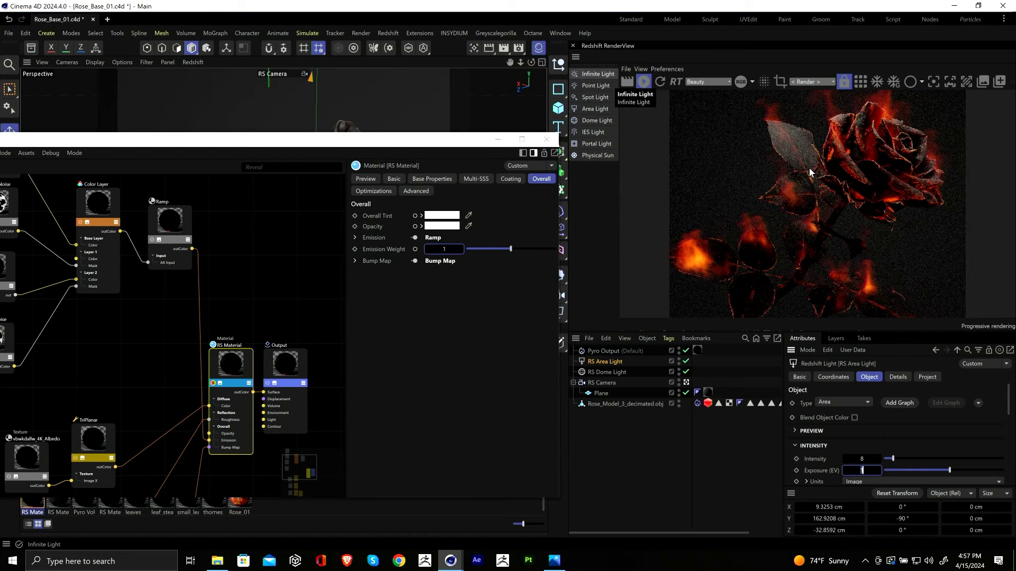
scroll(808, 167, up, 2)
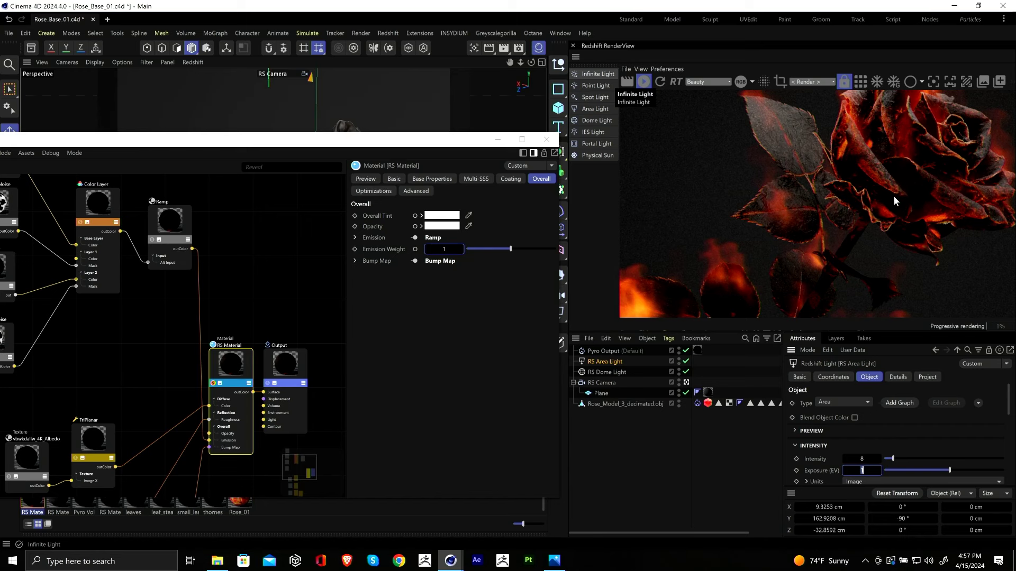
scroll(893, 201, down, 3)
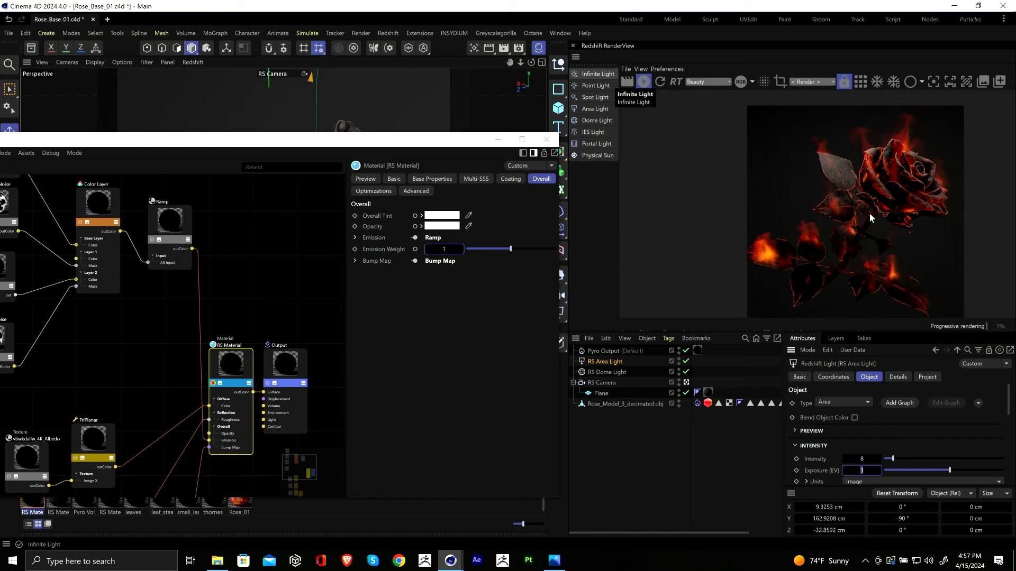
click(442, 250)
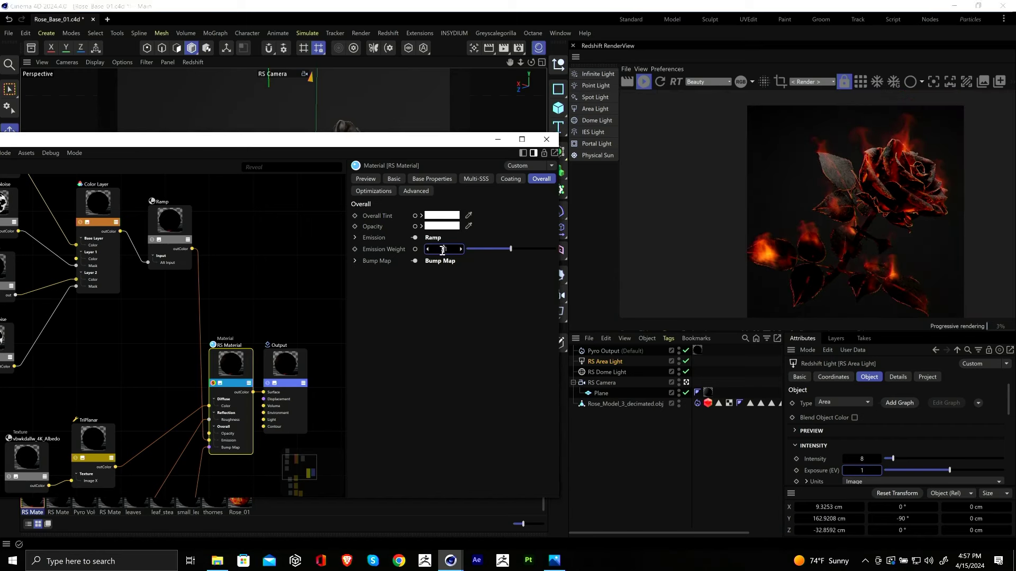
text(2)
key(Return)
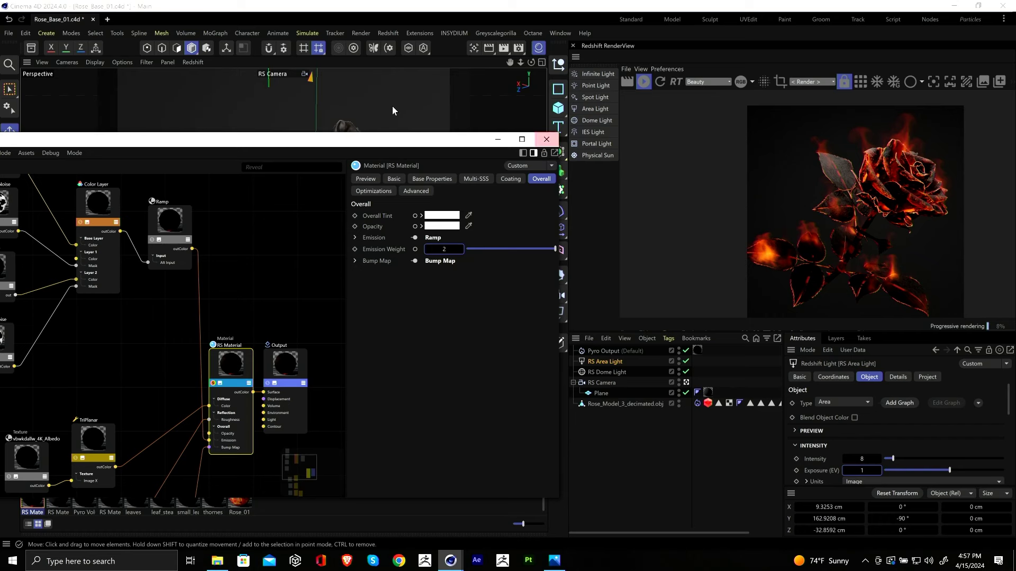
Step: Close the Node Editor and enable Bokeh on the RS Camera's Optical settings
click(547, 140)
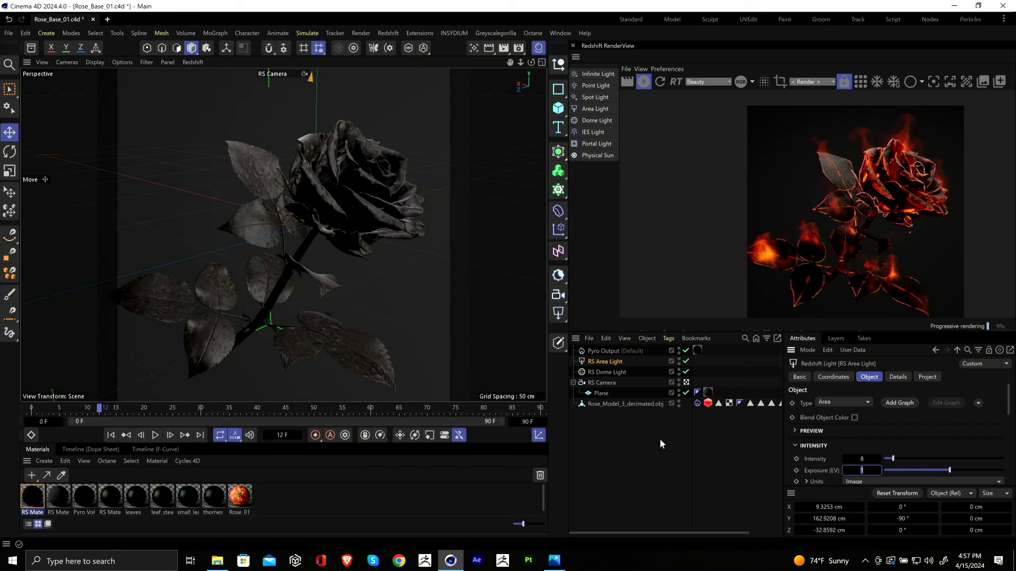
click(601, 383)
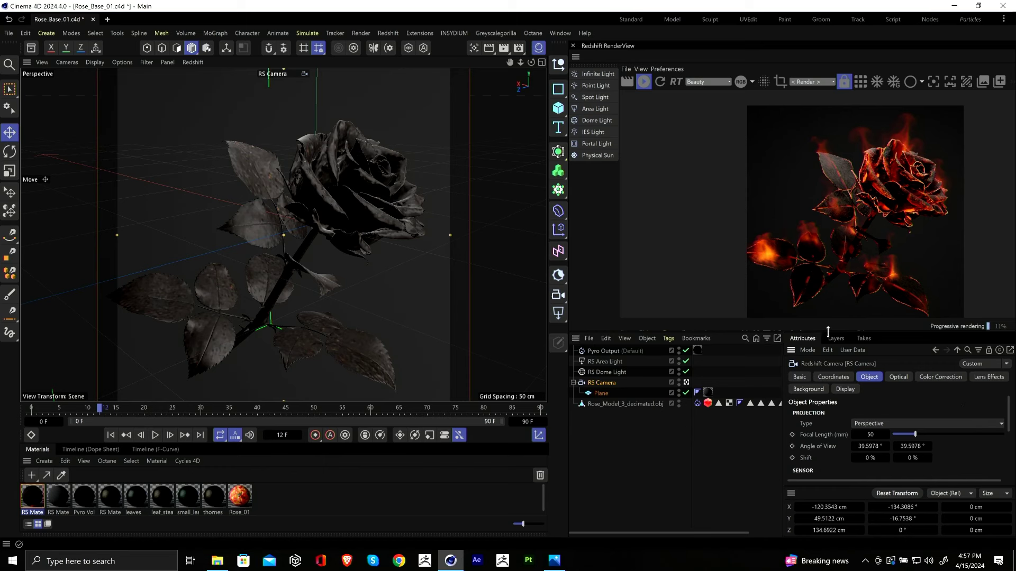
click(988, 376)
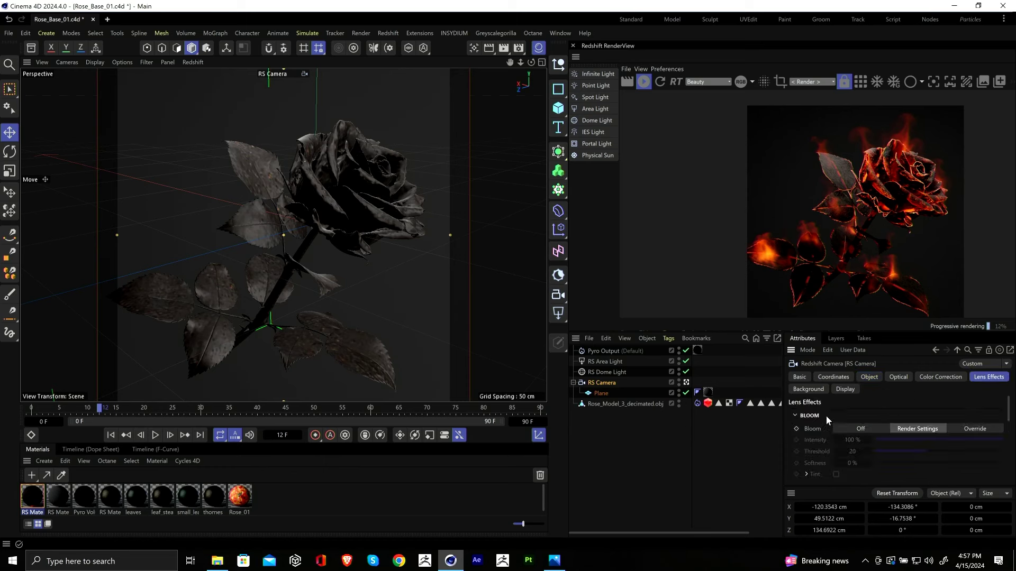
scroll(815, 428, down, 3)
scroll(802, 440, up, 2)
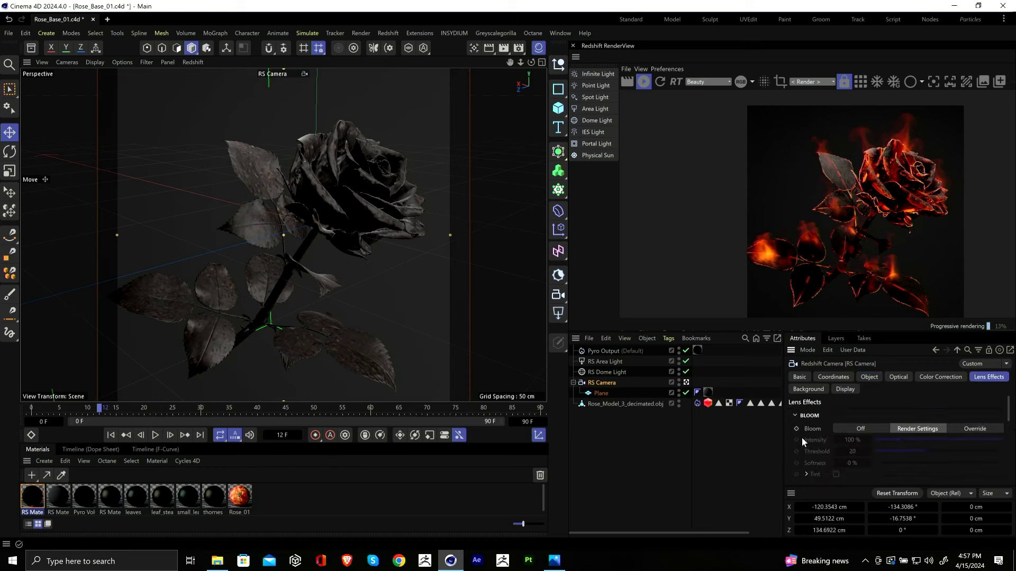
click(898, 377)
scroll(824, 434, down, 3)
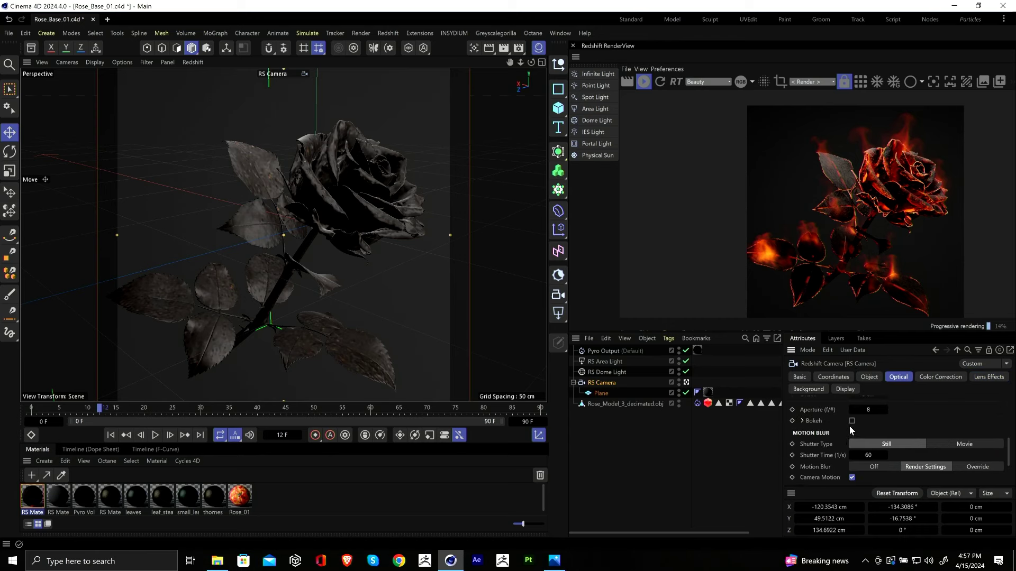
click(852, 421)
Step: Set the RS Camera aperture to f/2, then lower it to f/1
click(863, 413)
text(2)
key(Return)
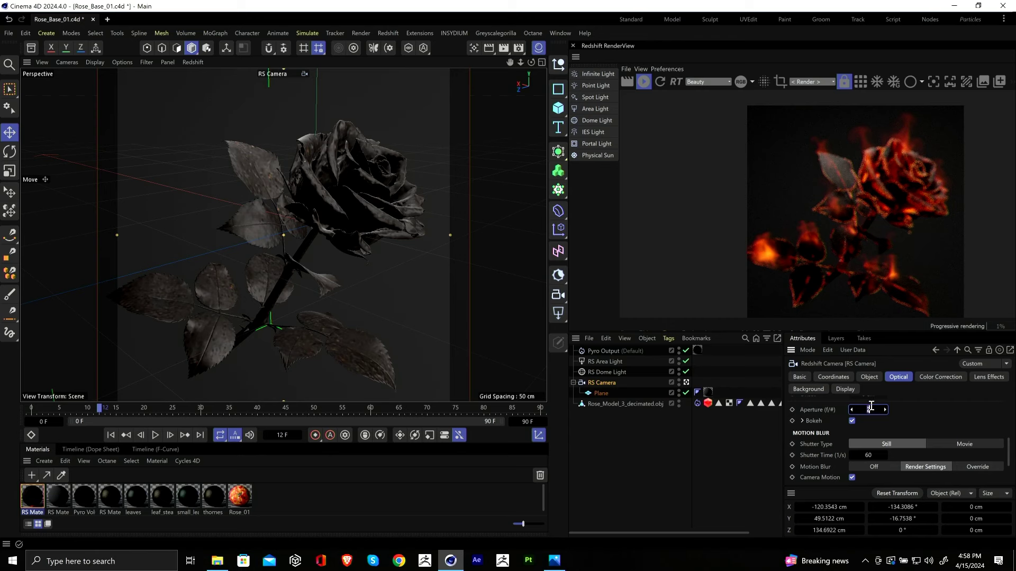
drag(871, 406, 873, 407)
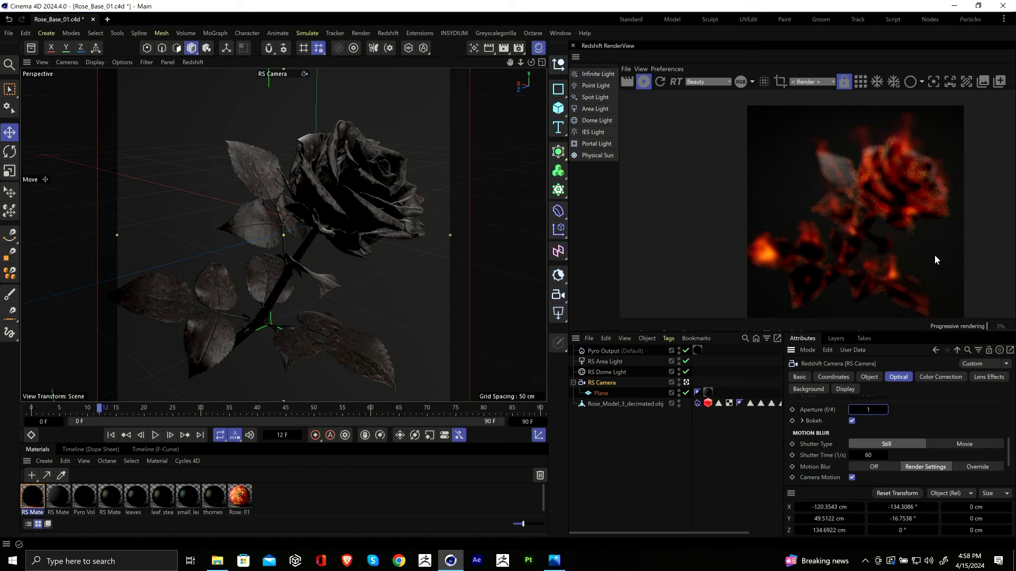
Step: Focus the camera on the rose with the RenderView focus picker
click(934, 81)
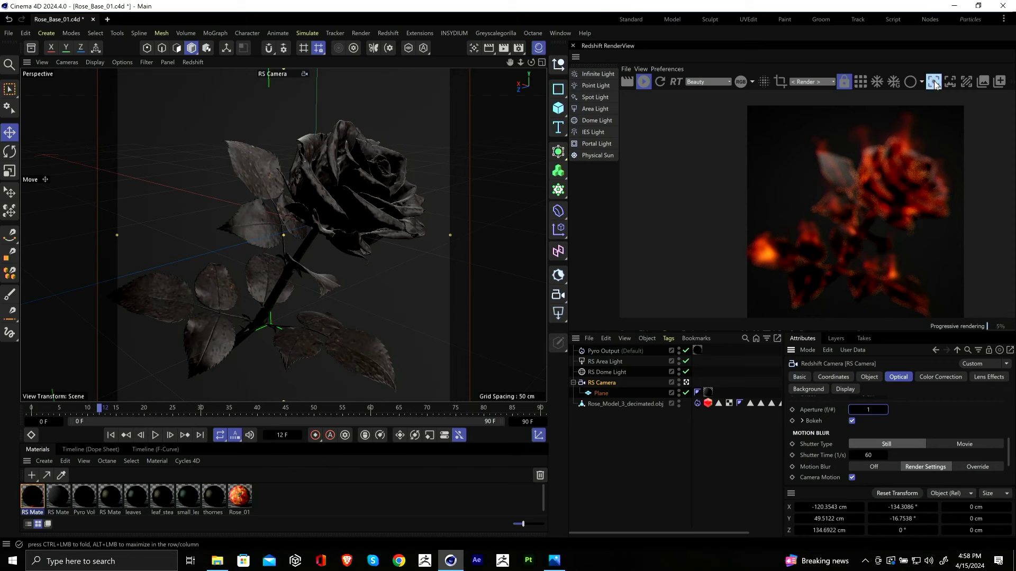
click(893, 189)
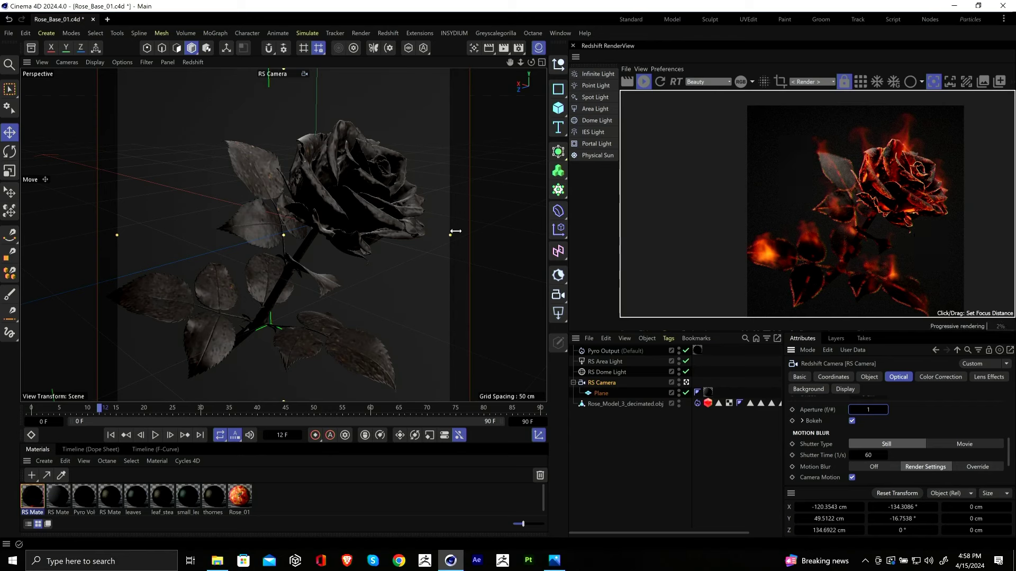
scroll(382, 277, down, 5)
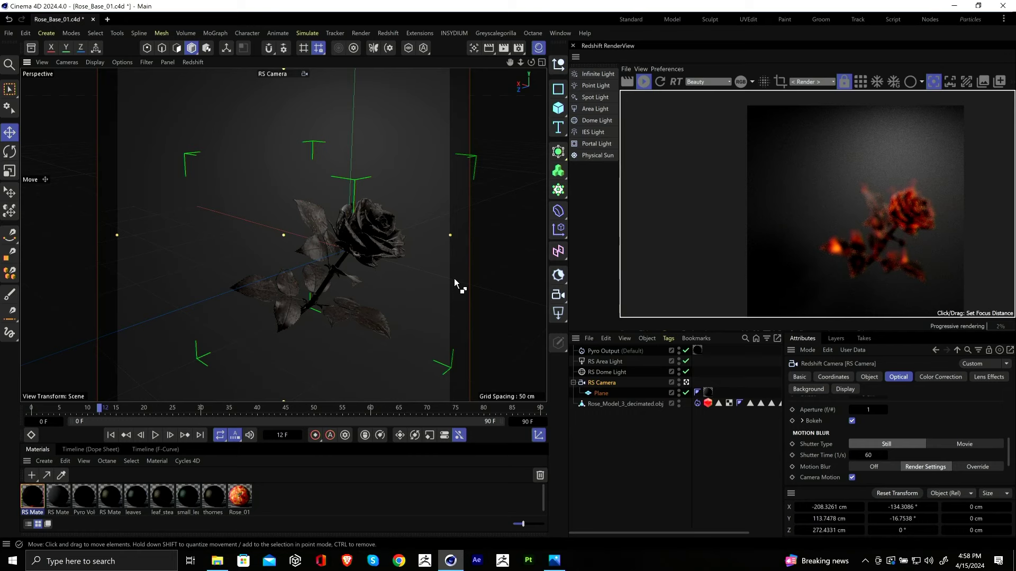
scroll(458, 277, up, 5)
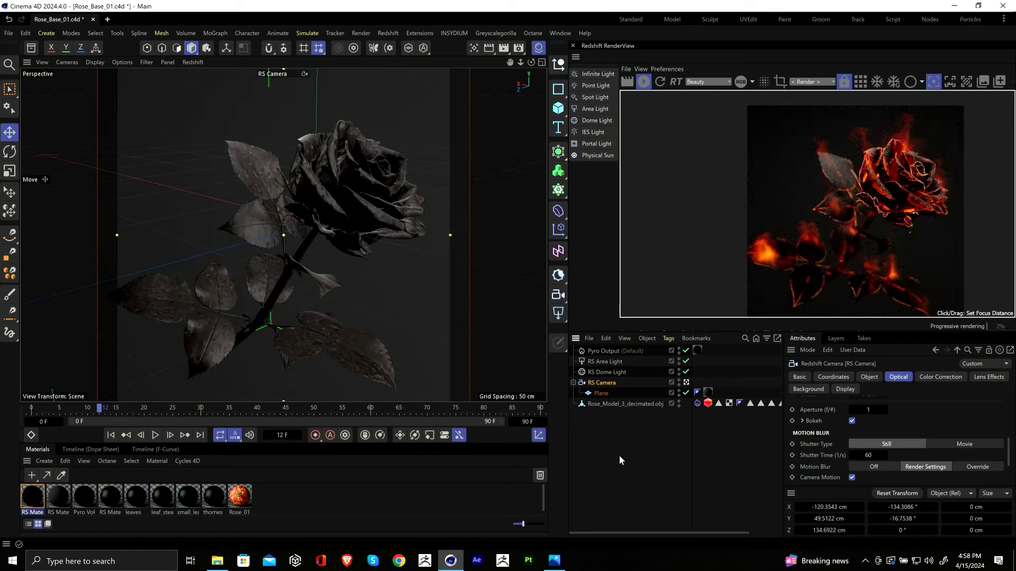
Step: Add a null named 'focus' and place it on the rose's surface
click(559, 66)
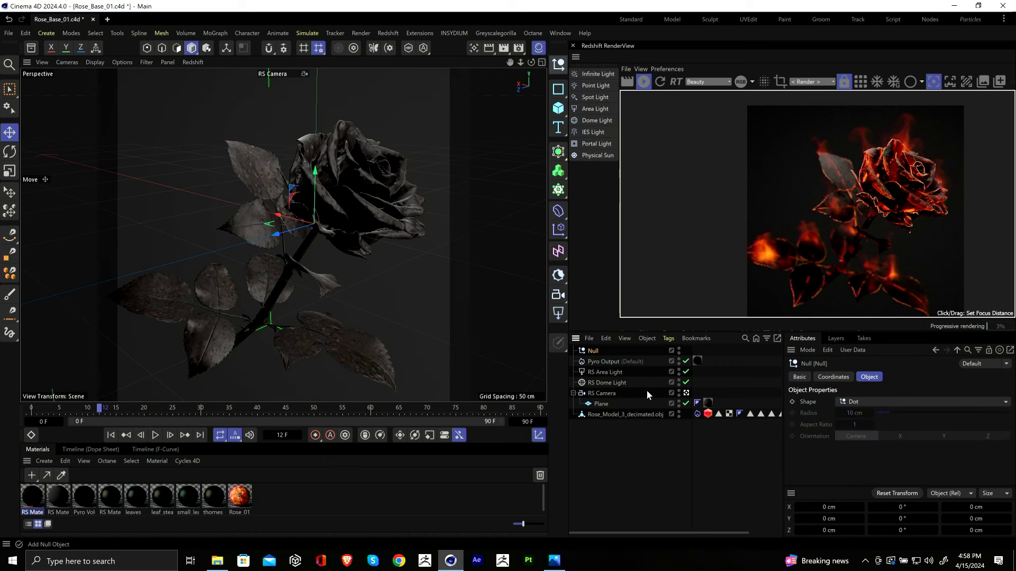
double_click(594, 352)
text(R)
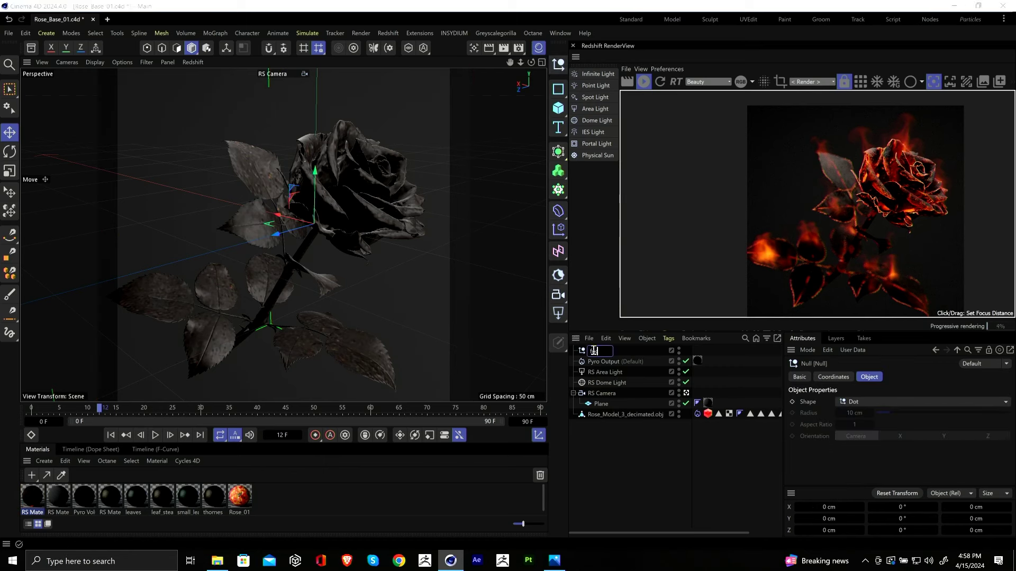
text(ocus)
key(Return)
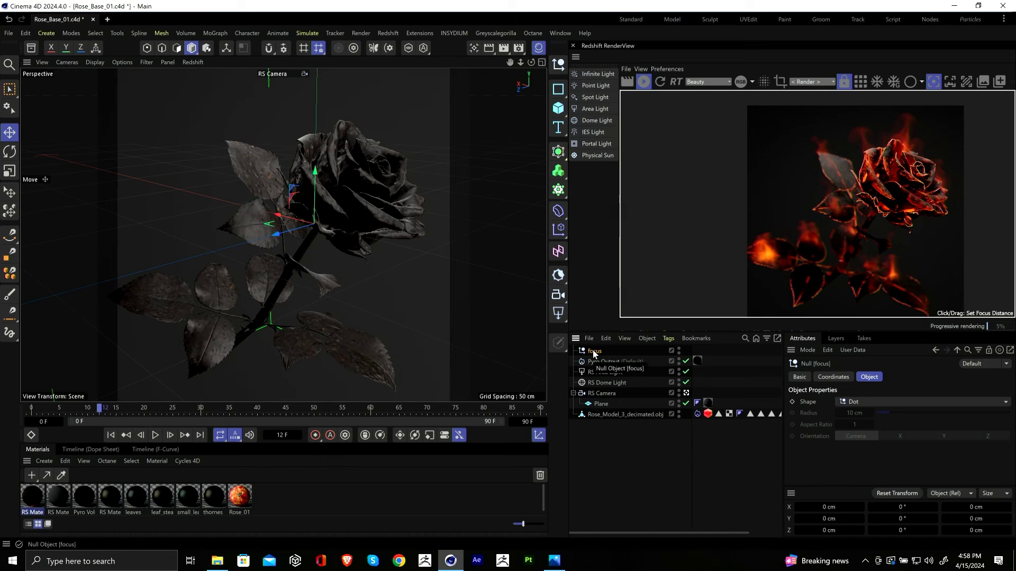
click(9, 193)
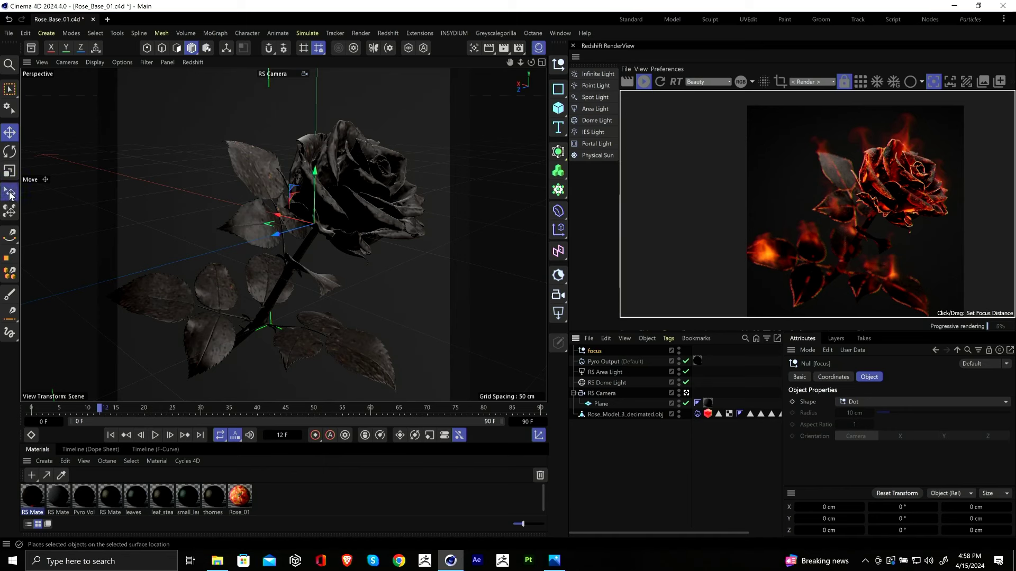
drag(355, 204, 348, 205)
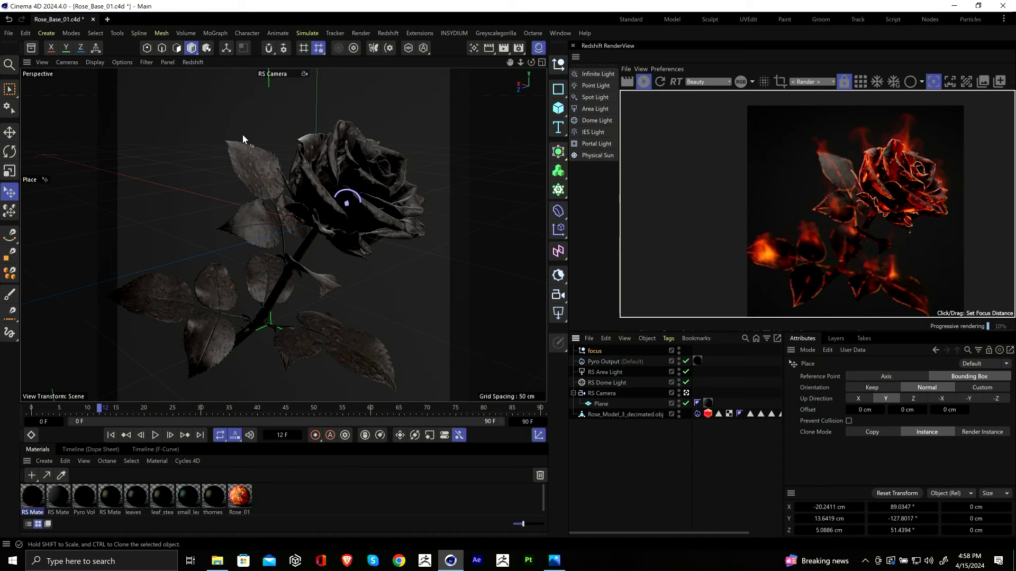
Step: Assign the 'focus' null as the RS Camera's Depth of Field Object
click(614, 392)
scroll(831, 435, down, 2)
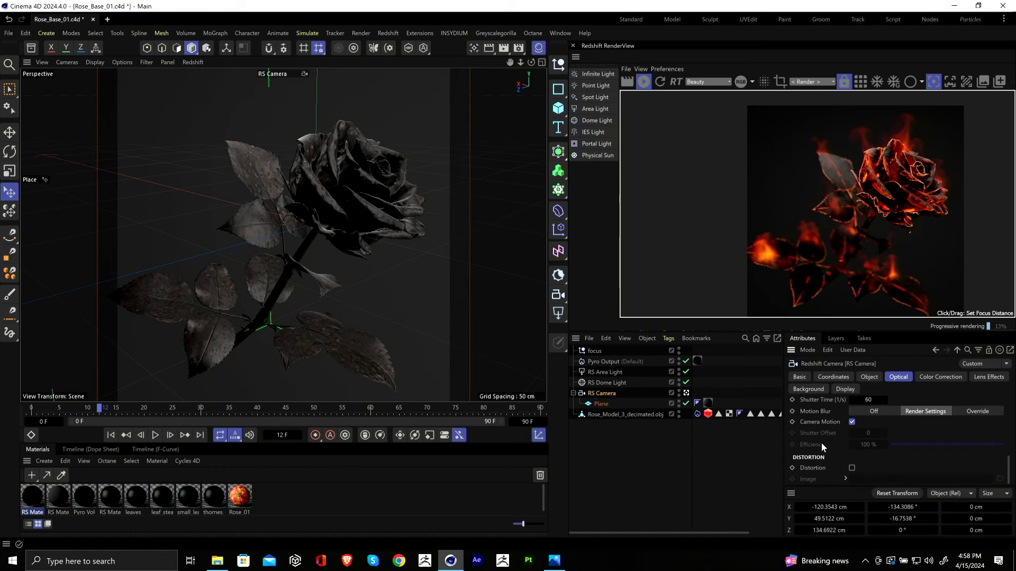
scroll(821, 463, down, 2)
click(801, 378)
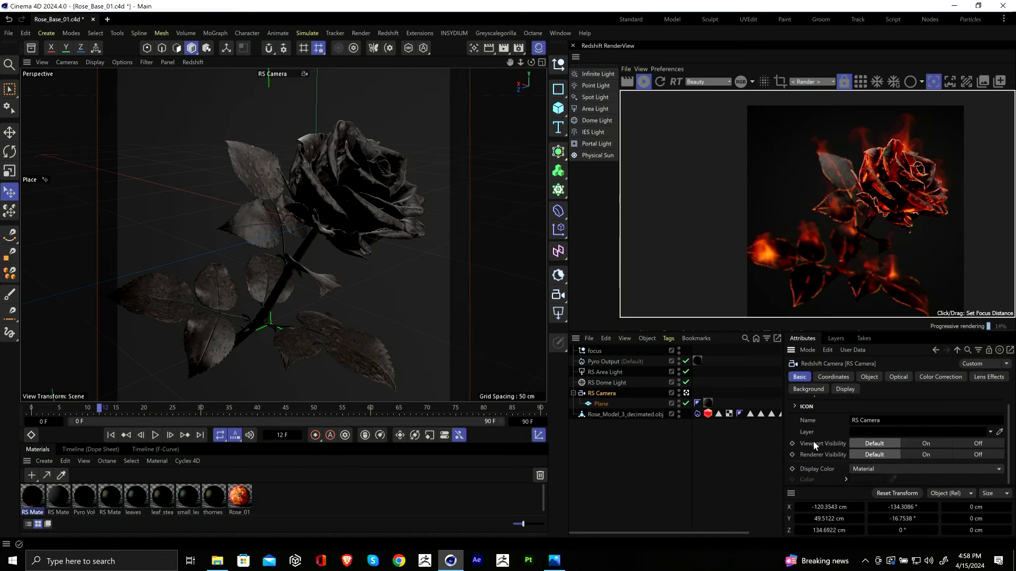
drag(803, 332, 807, 284)
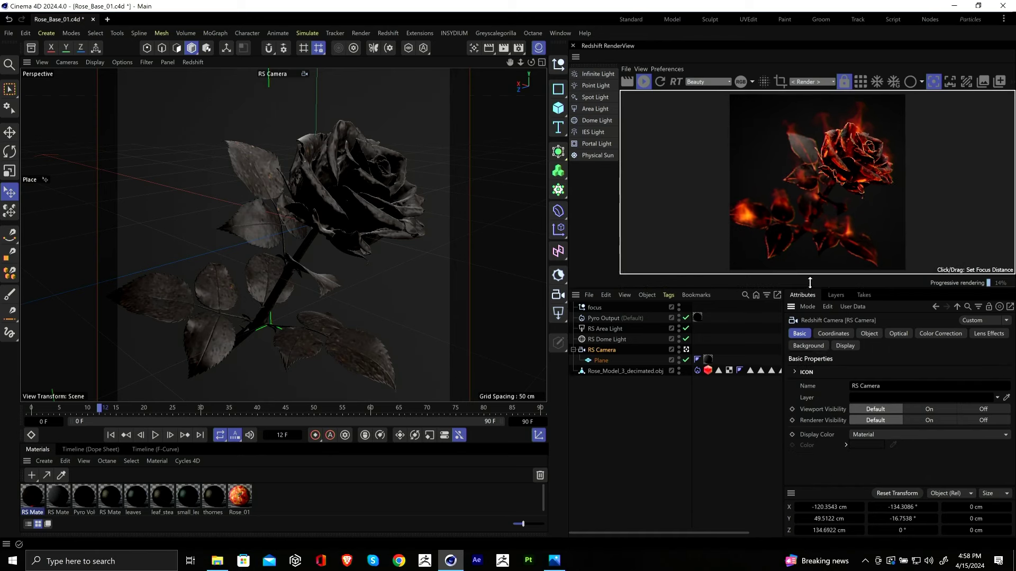
click(832, 329)
click(870, 328)
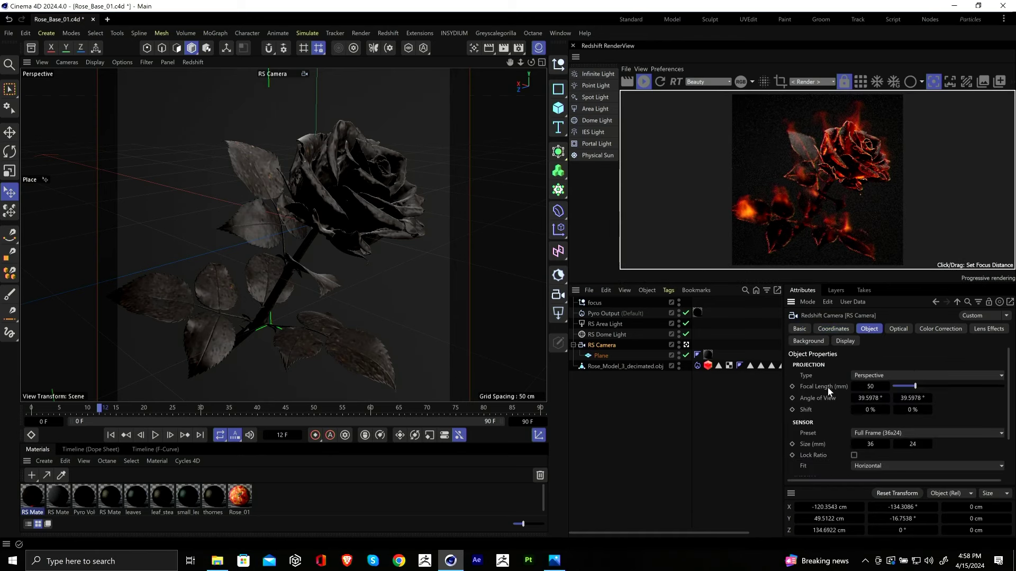
scroll(825, 413, down, 3)
click(800, 329)
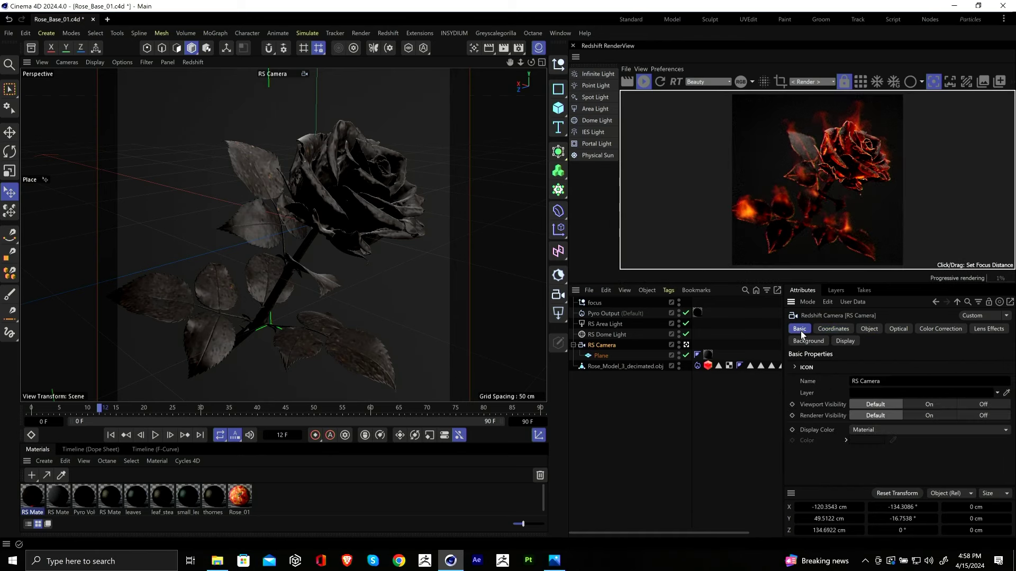
click(843, 342)
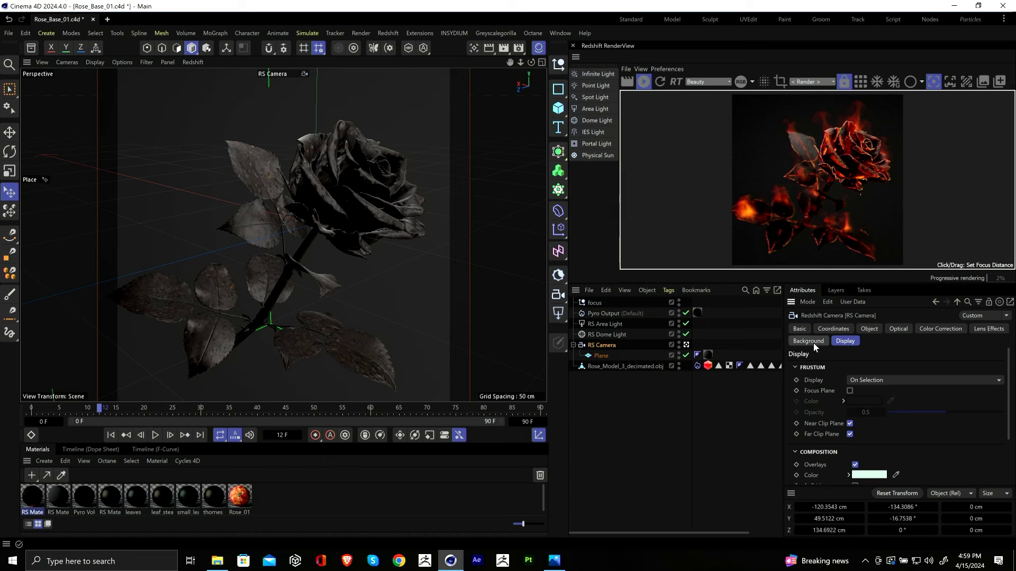
click(809, 343)
click(841, 328)
click(888, 329)
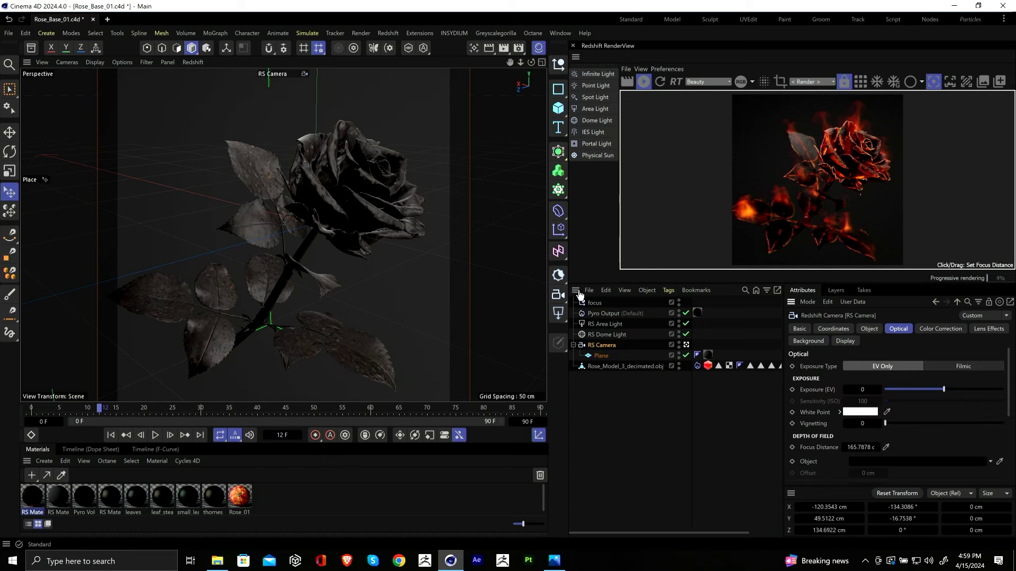
drag(594, 303, 887, 462)
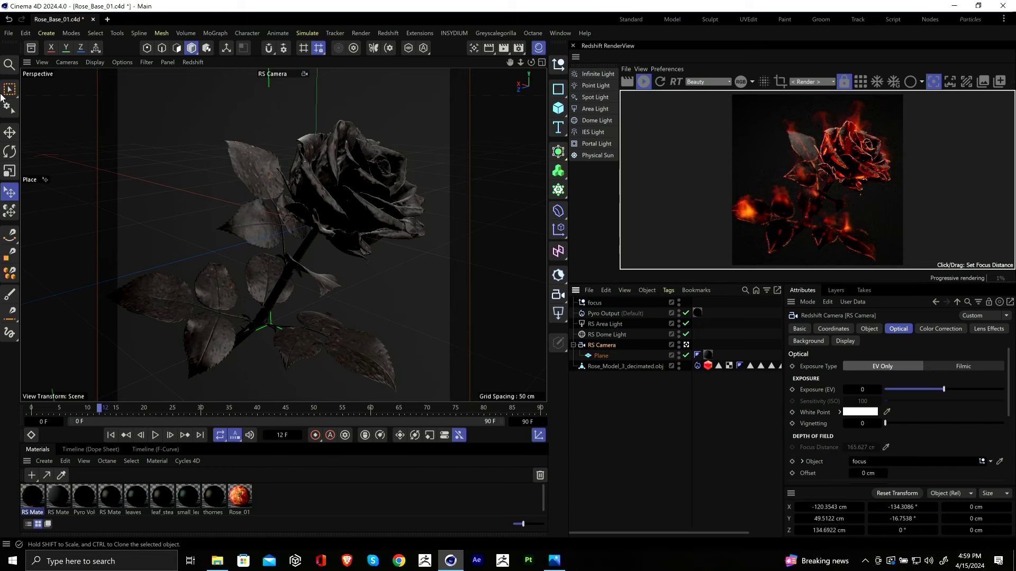
Step: Move the 'focus' null from the leaves onto the rose head, checking the render
click(595, 302)
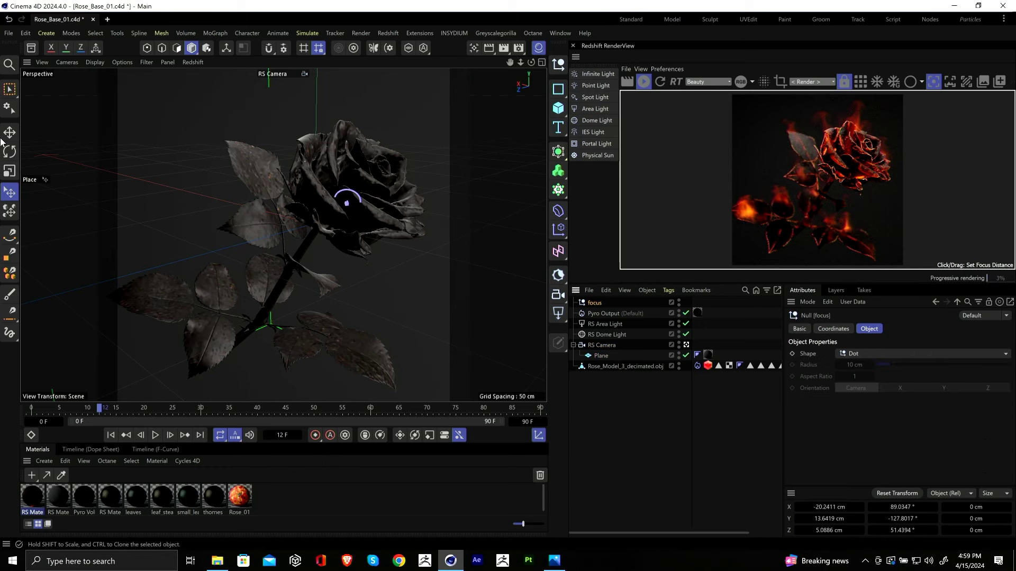
click(9, 193)
click(260, 172)
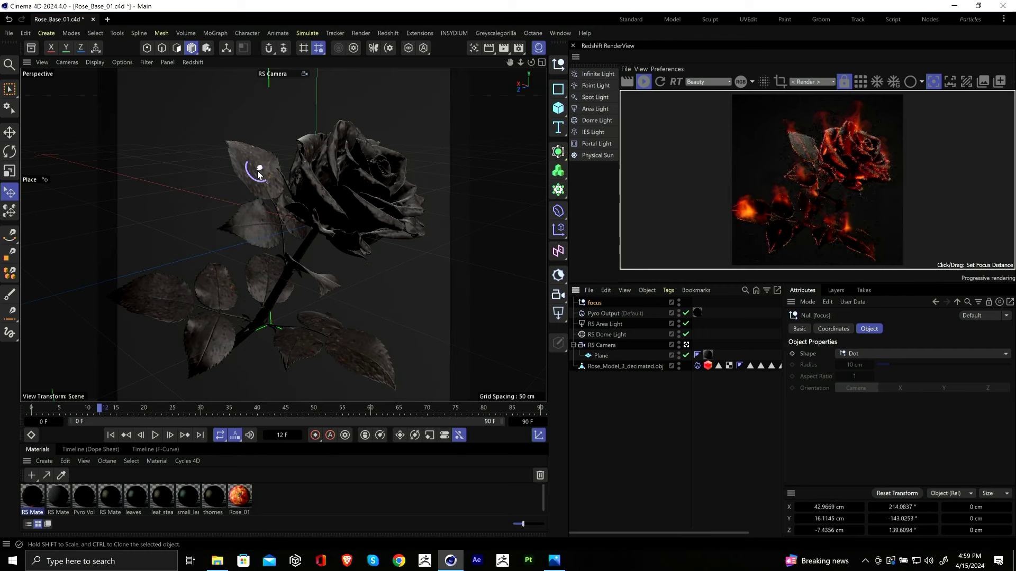
click(167, 286)
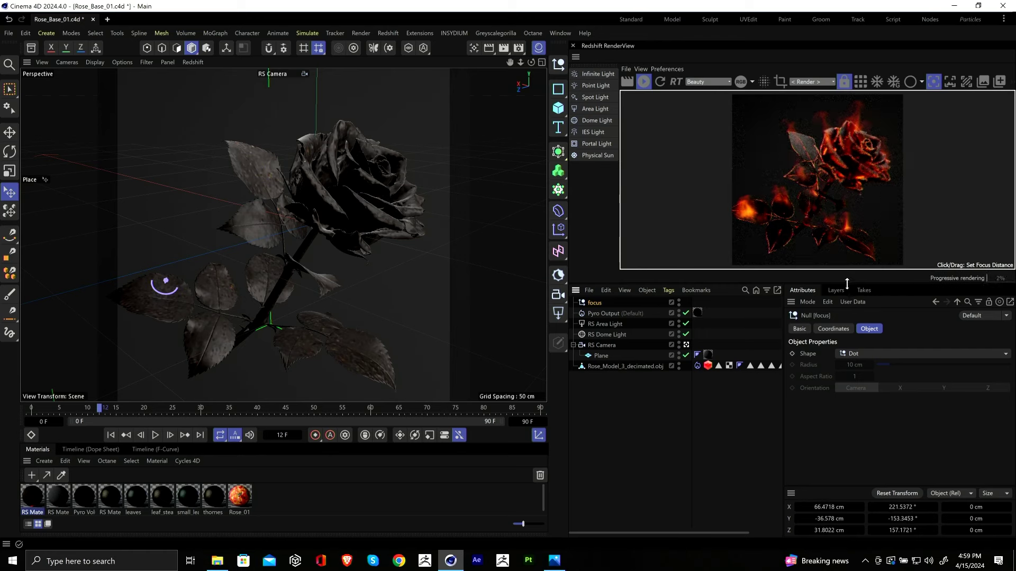
drag(846, 284, 846, 349)
scroll(248, 235, down, 3)
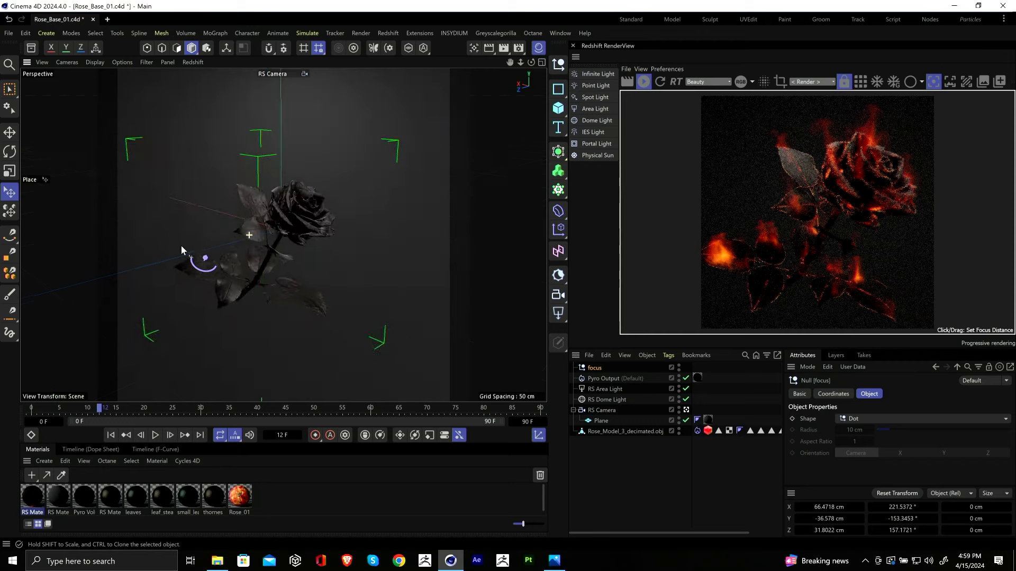
alt+drag(181, 245, 376, 224)
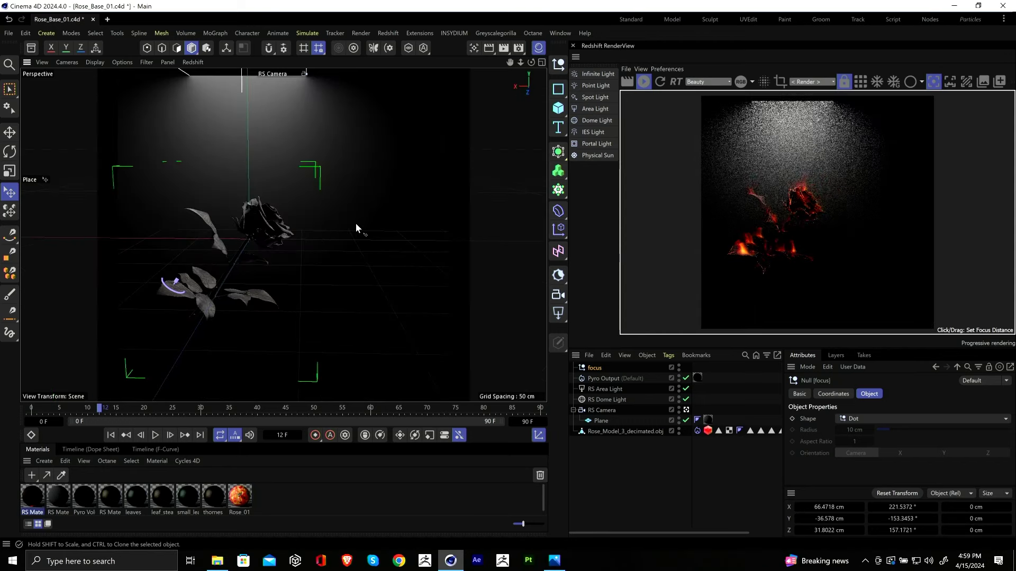
scroll(329, 220, down, 3)
key(ctrl+shift+z)
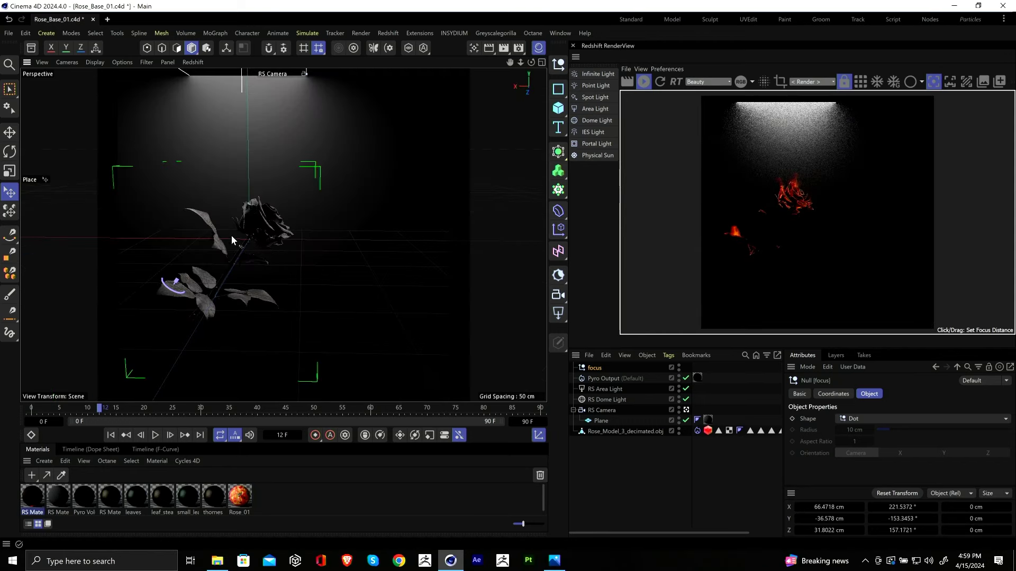
scroll(265, 234, up, 5)
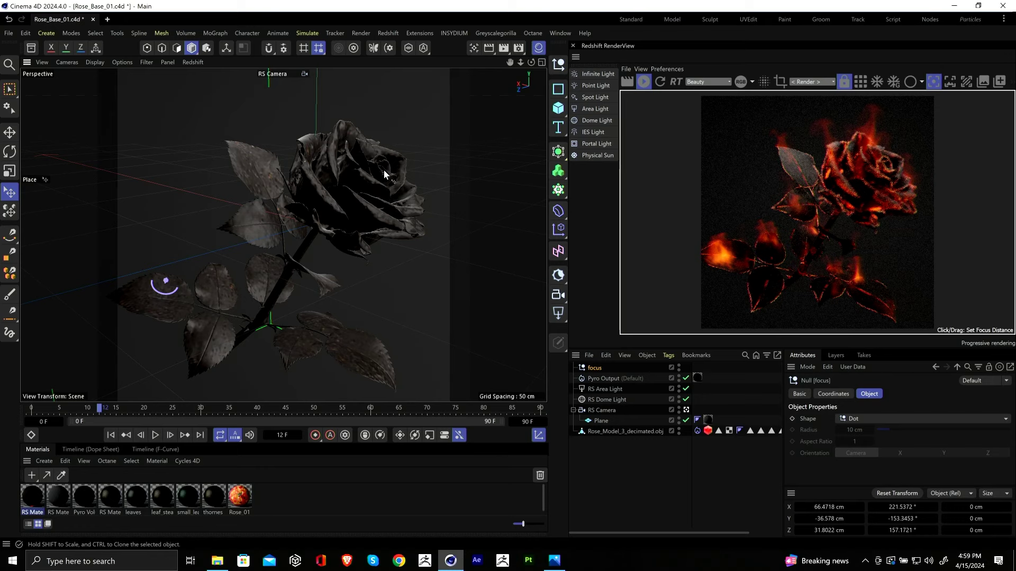
drag(385, 175, 353, 205)
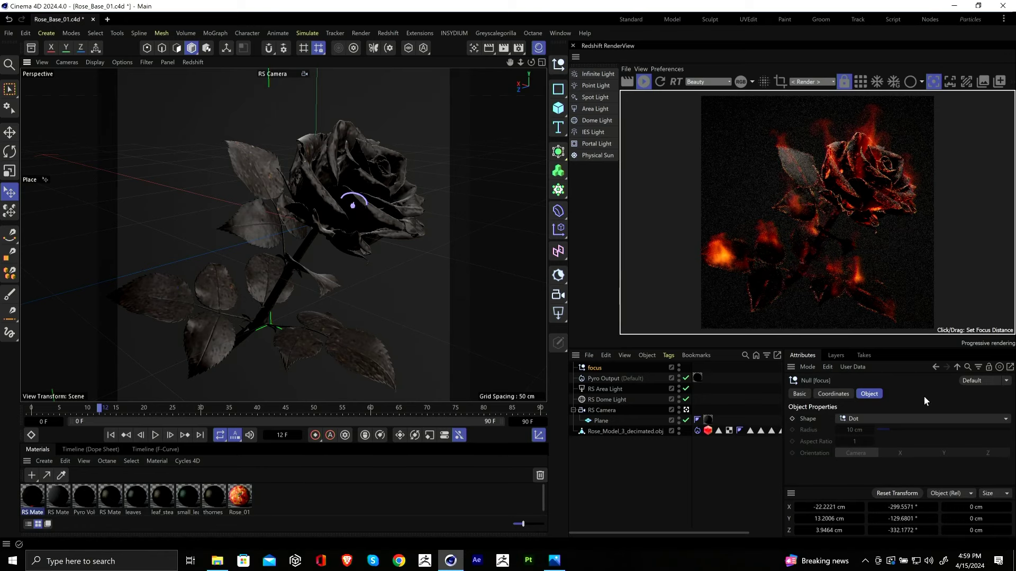
Step: Set the RS Camera aperture (f/#) to 0.6
click(652, 411)
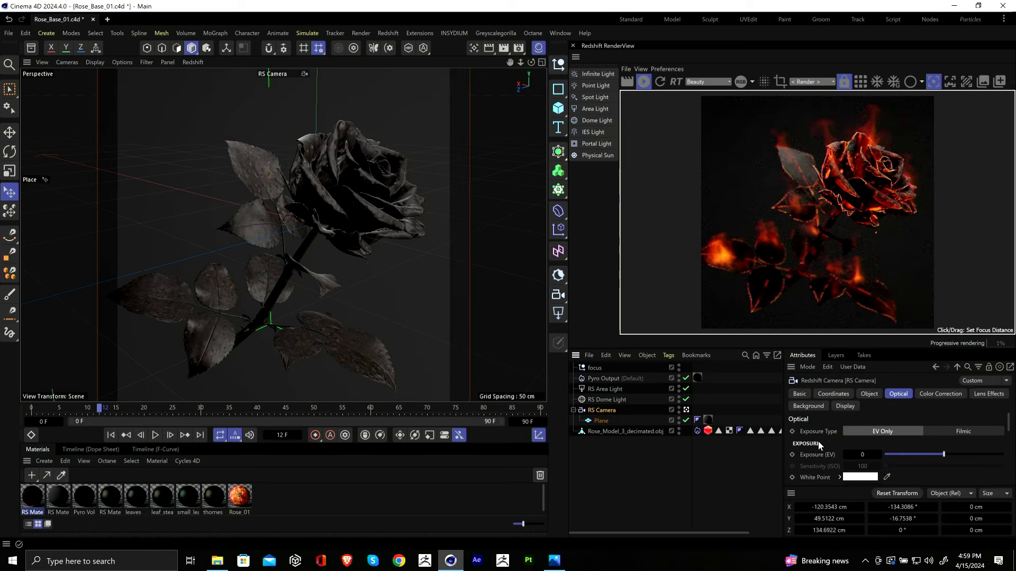
scroll(819, 444, down, 5)
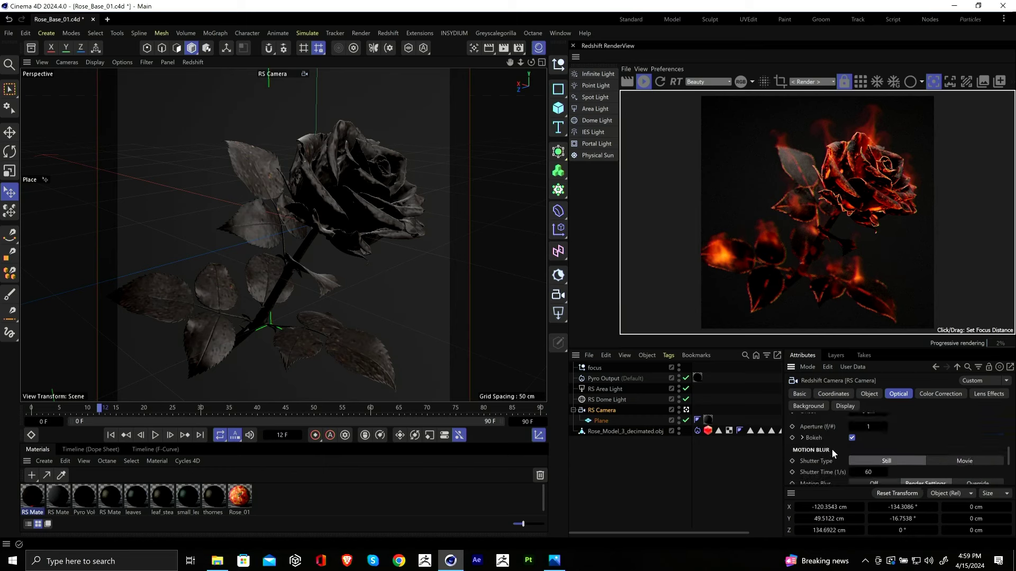
click(874, 427)
text(6)
key(Return)
Step: Set the bokeh aspect to 0.66 in the expanded Bokeh settings
click(792, 438)
click(802, 439)
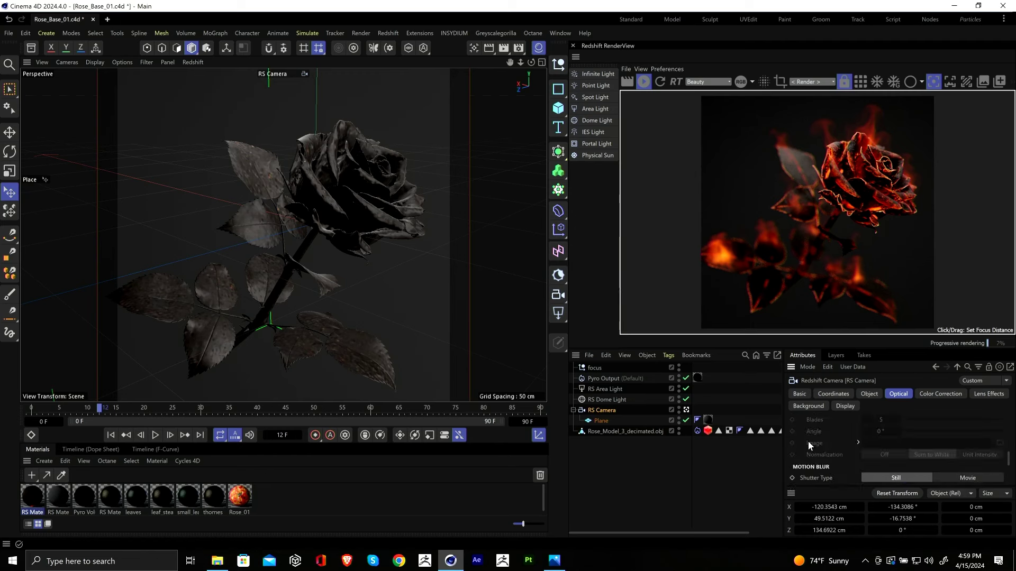
scroll(807, 441, up, 3)
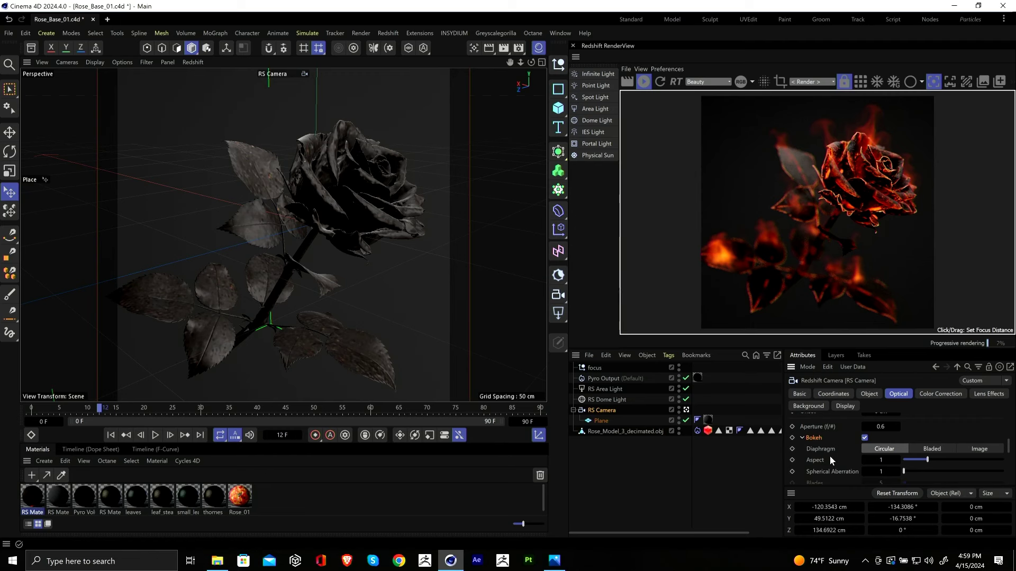
click(881, 461)
text(0.66)
key(Return)
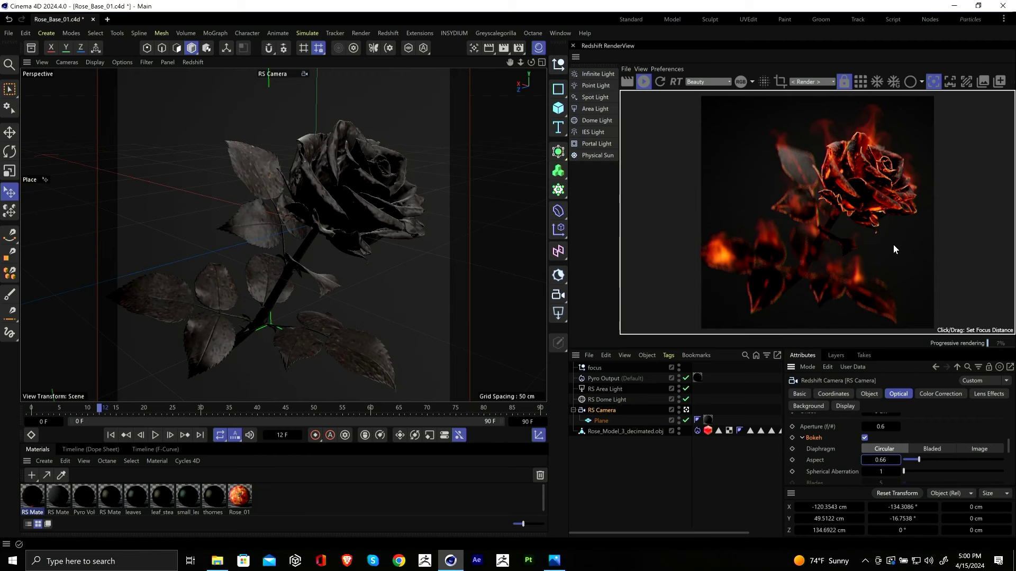
Step: Deselect the camera and add a Capsule primitive to the rose scene
click(641, 493)
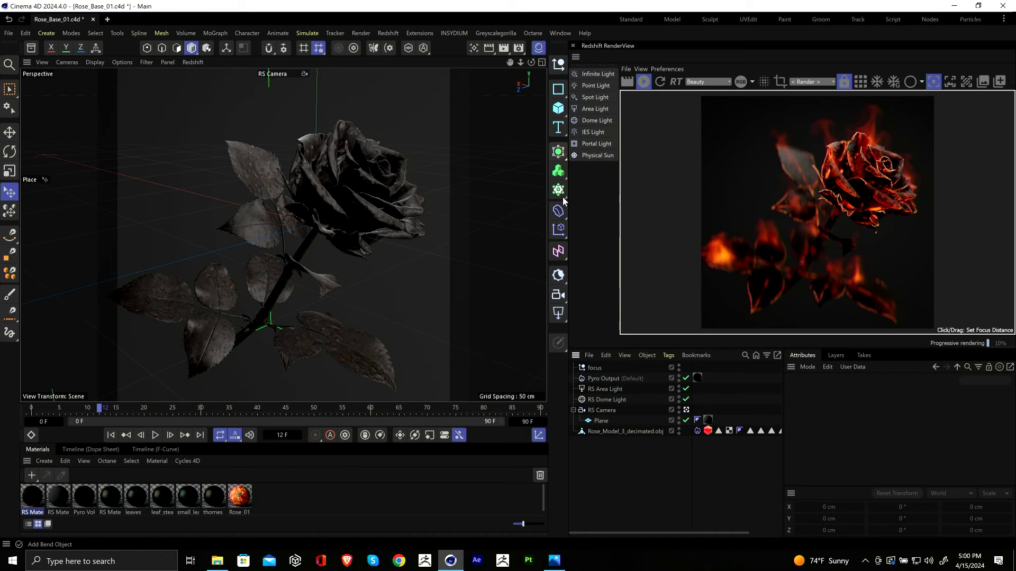
click(557, 109)
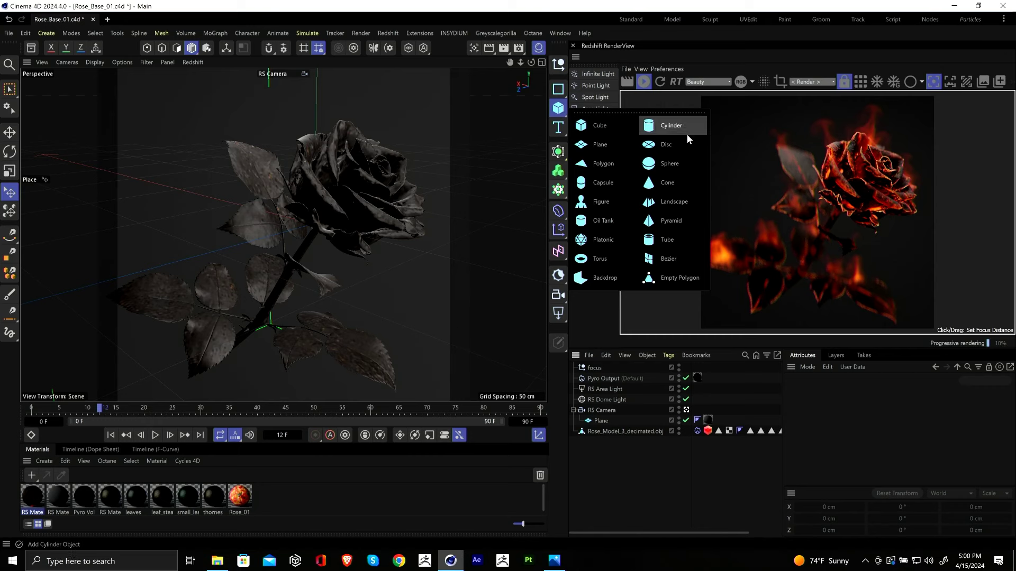
click(577, 188)
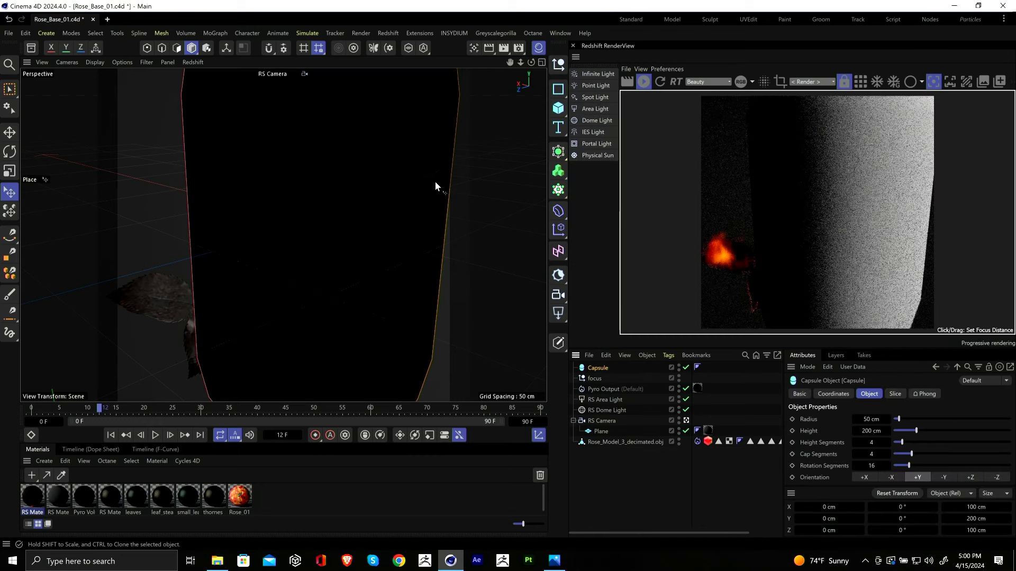
Step: Scale the capsule down to about 4.2 cm wide and 14.6 cm tall
key(t)
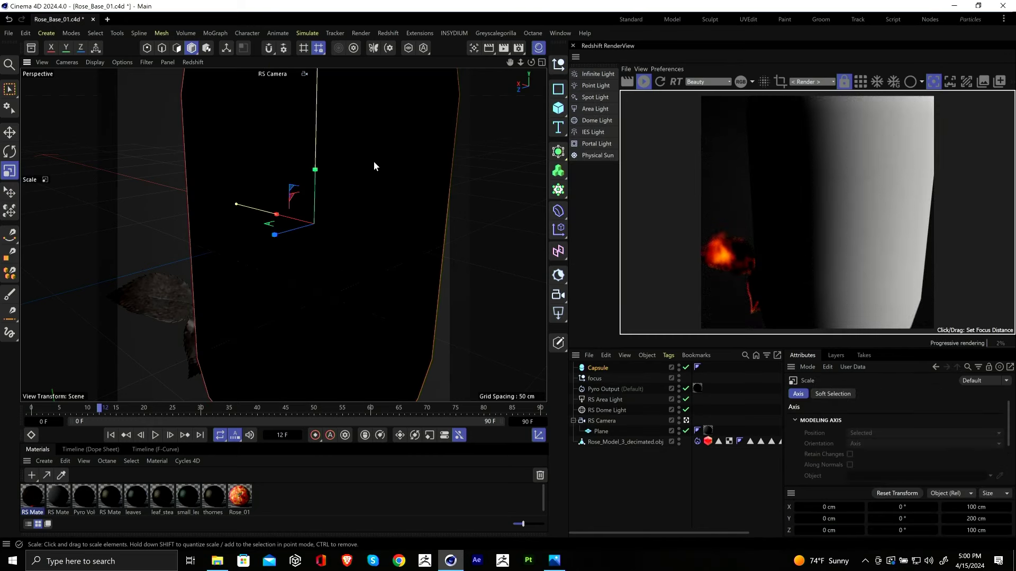
mouse_move(373, 160)
mouse_down()
mouse_move(242, 294)
mouse_move(147, 354)
mouse_move(96, 368)
mouse_up()
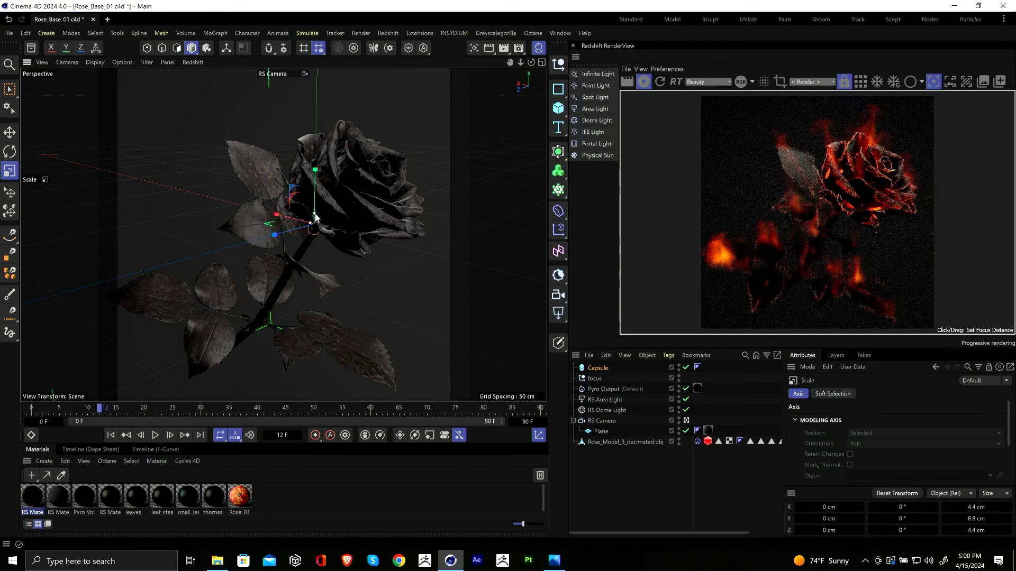
drag(314, 213, 344, 220)
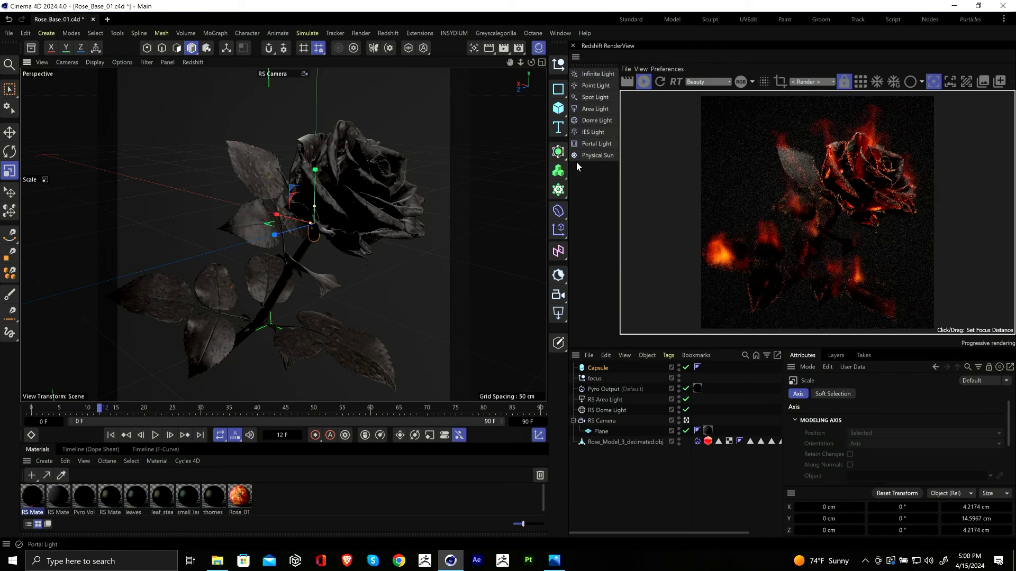
click(559, 191)
Step: Add a Cloner and nest the Capsule under it
click(601, 207)
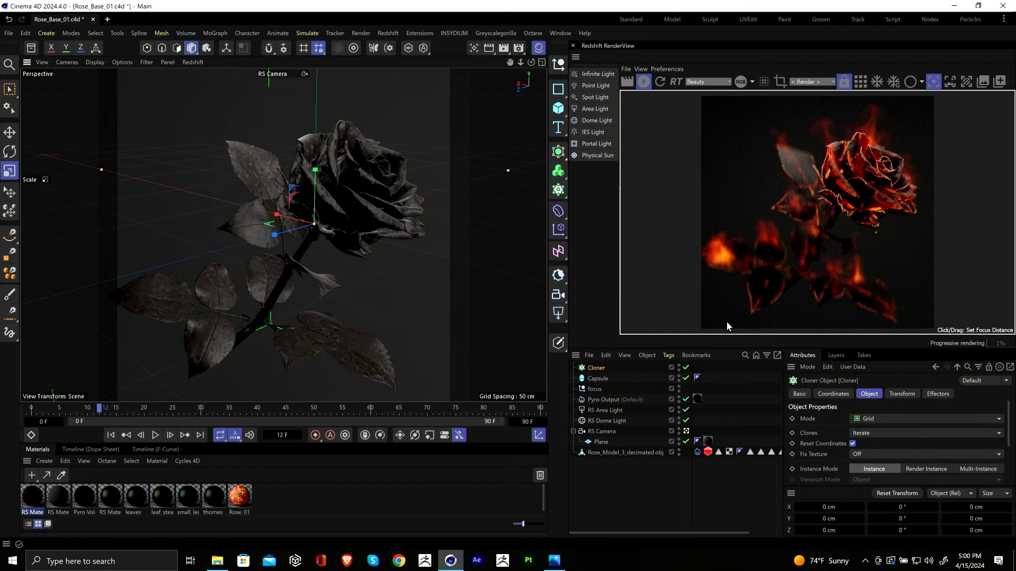
mouse_move(599, 378)
mouse_down()
mouse_move(607, 370)
mouse_move(595, 369)
mouse_up()
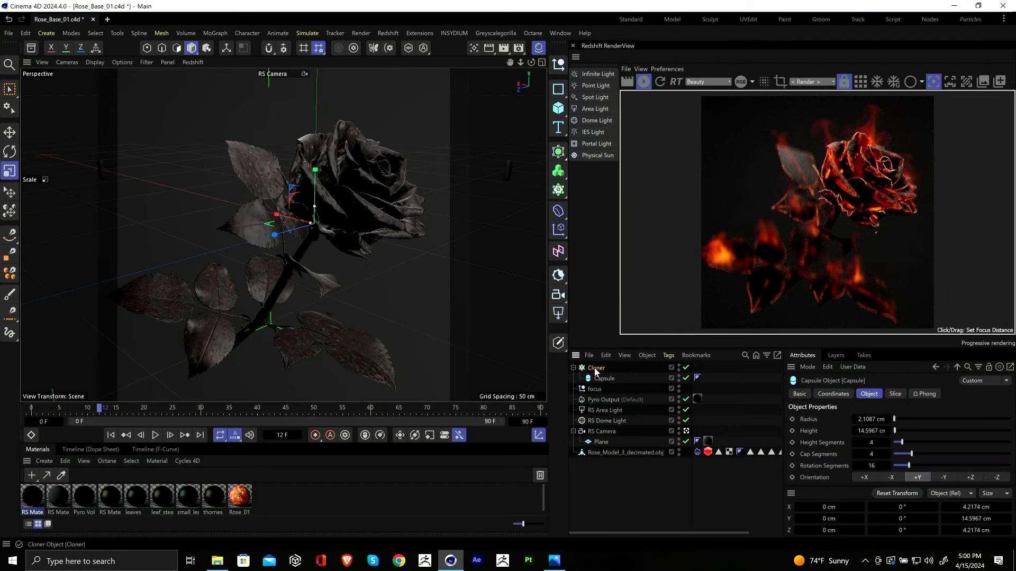
scroll(797, 444, down, 3)
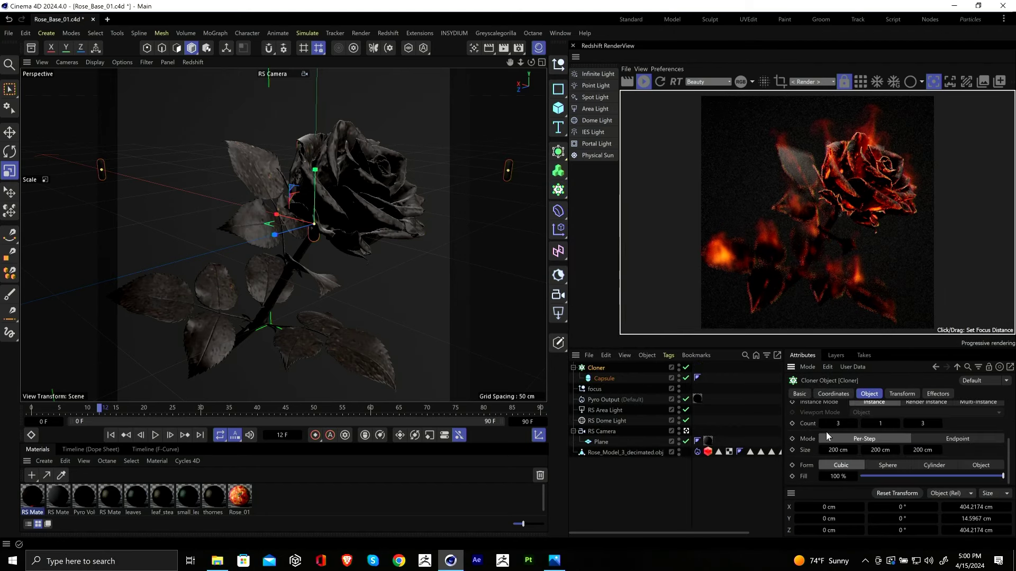
Step: Set the Cloner's grid spacing to 20 cm on X, Y and Z
drag(822, 450, 745, 450)
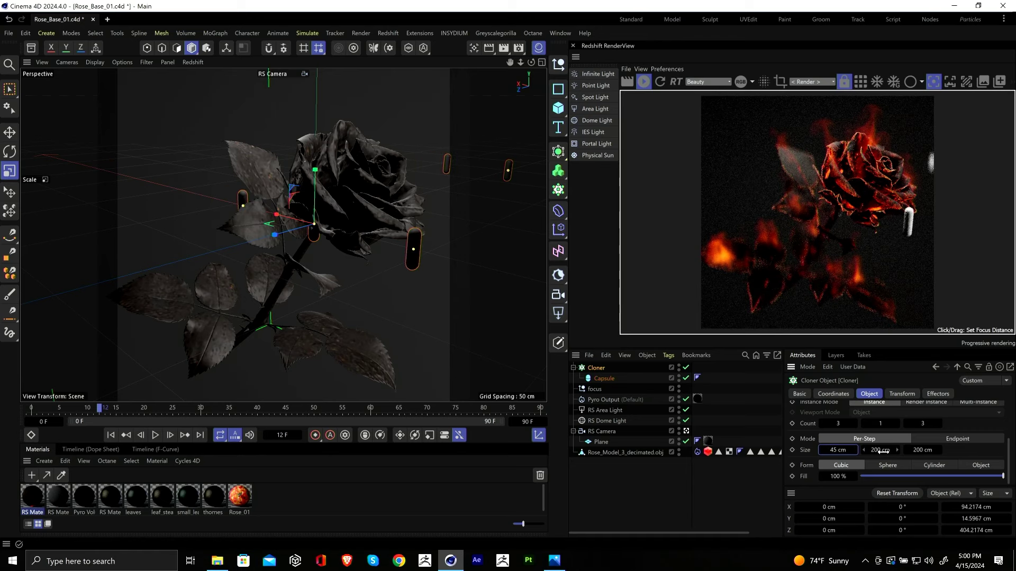
drag(866, 448, 863, 449)
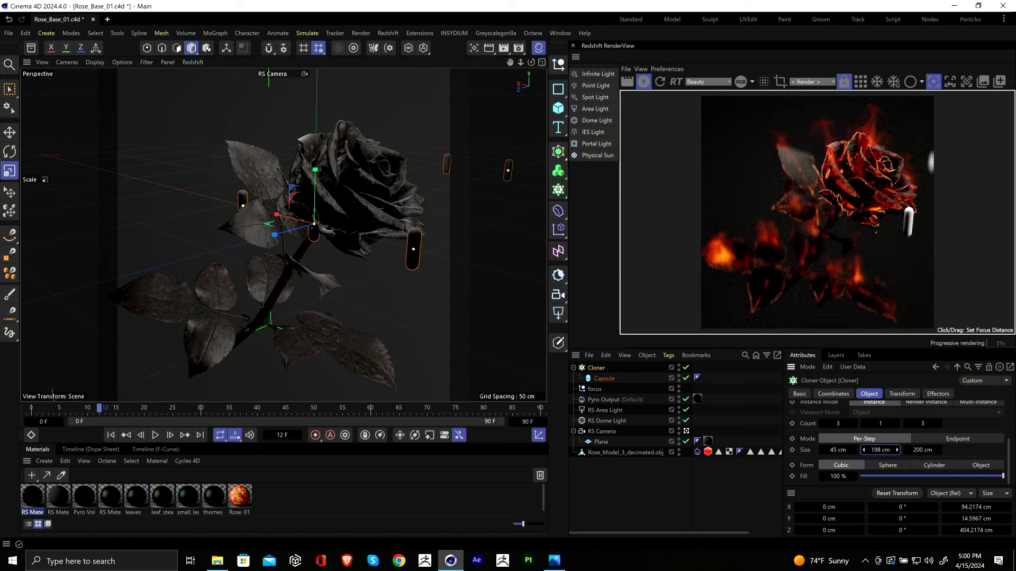
double_click(839, 449)
text(20)
key(Tab)
text(20)
key(Tab)
text(2)
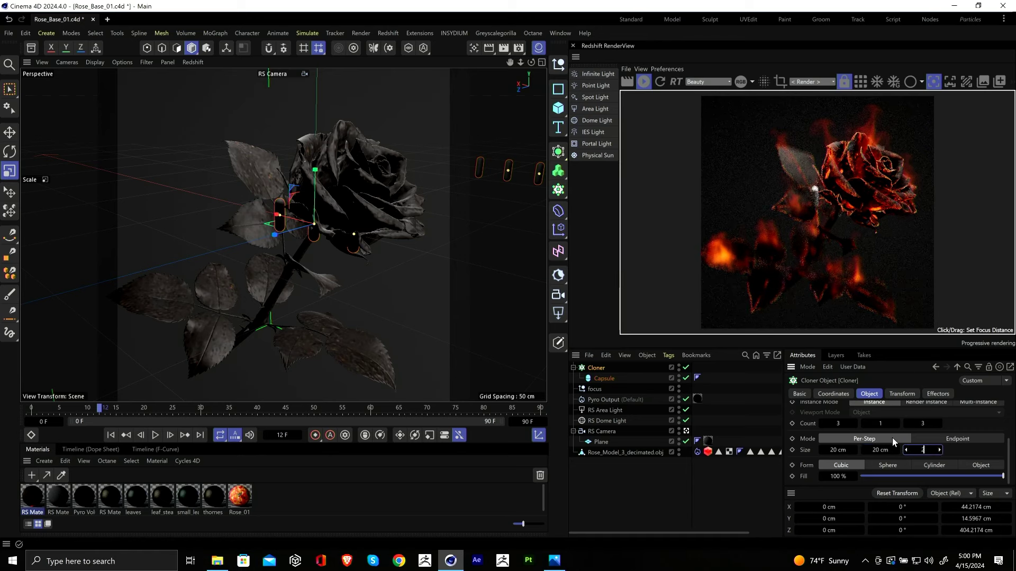
text(0)
key(Tab)
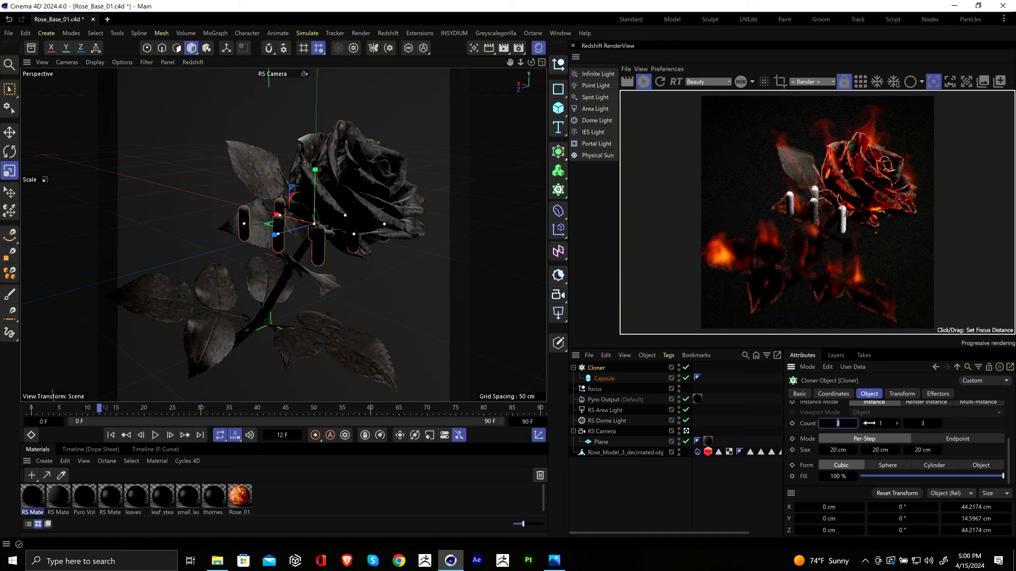
Step: Set the clone count to 7 × 7 × 7 and select the Capsule
text(7)
key(Tab)
text(7)
key(Tab)
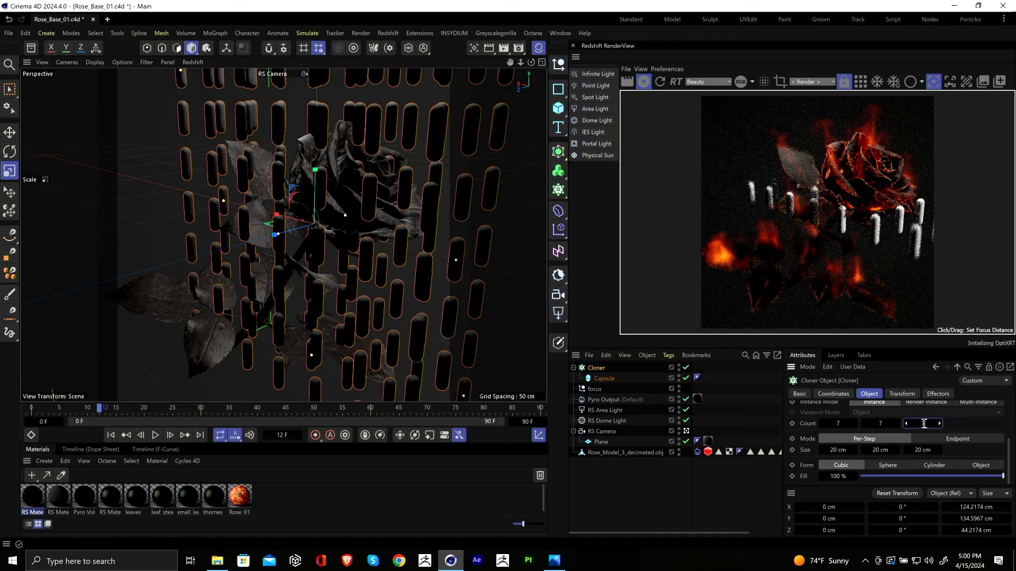
text(7)
key(Return)
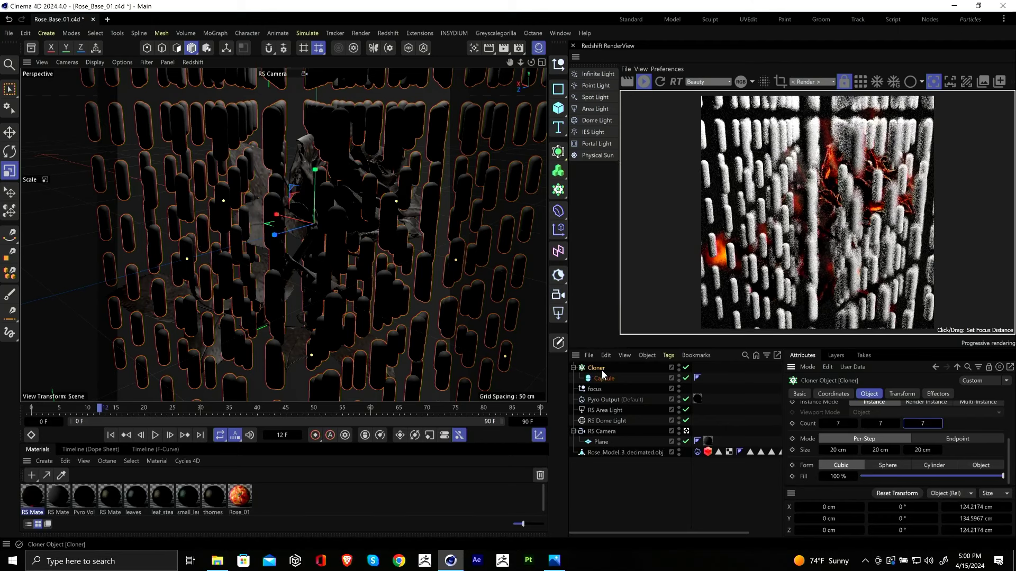
click(603, 377)
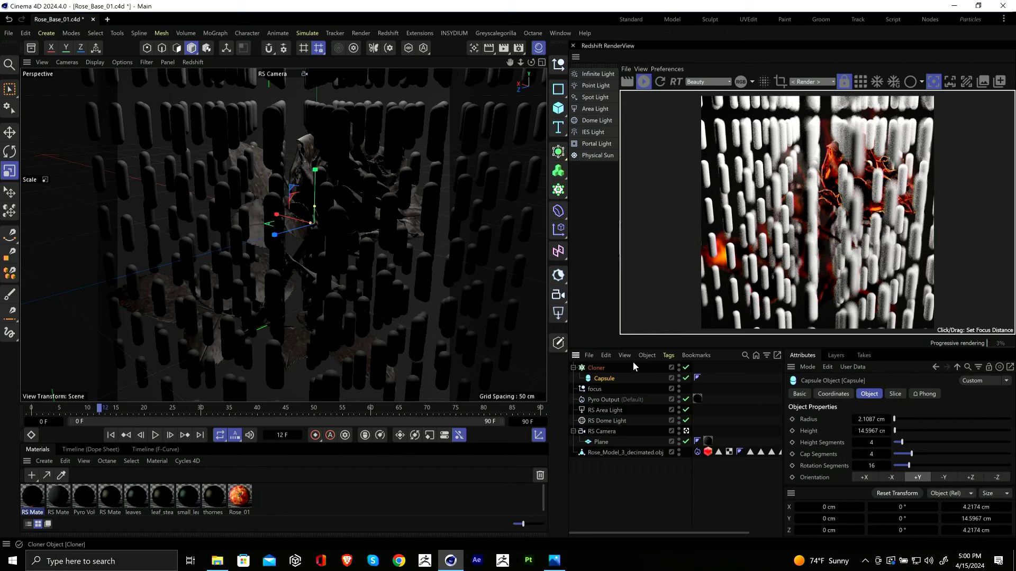
Step: Add a Displacer under the Capsule, driven by a Noise shader
click(558, 218)
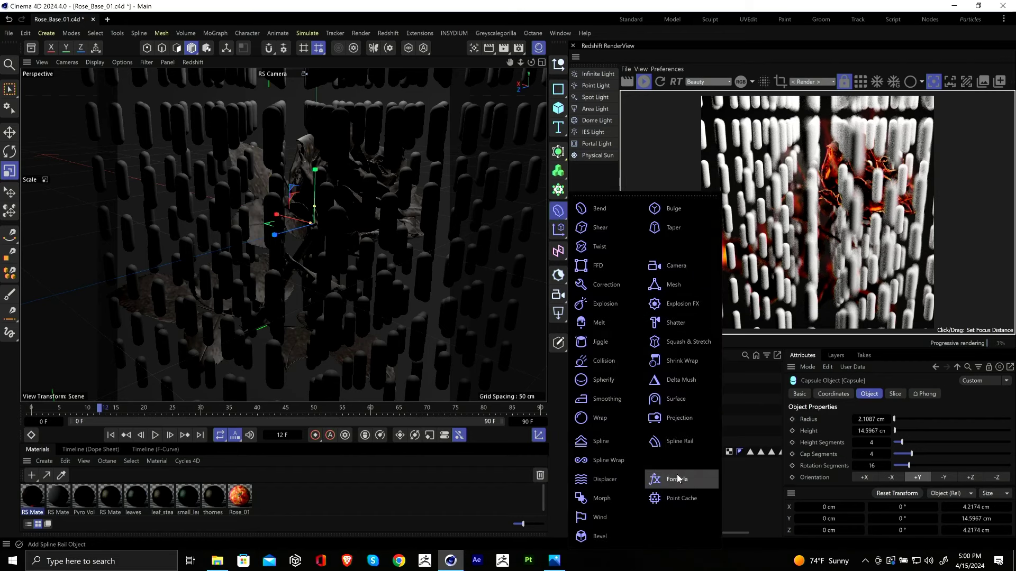
click(608, 479)
drag(599, 368, 602, 390)
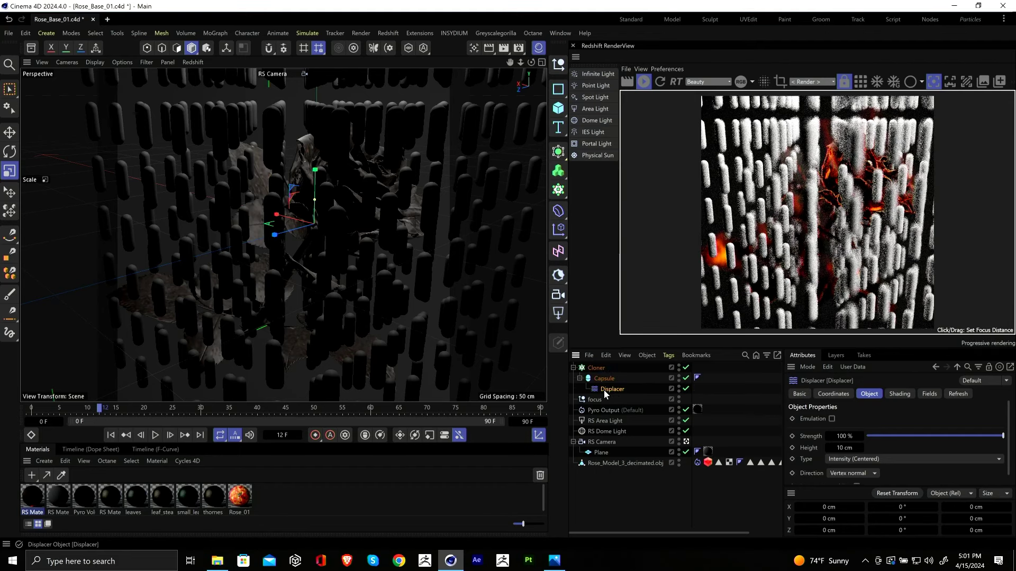
click(898, 394)
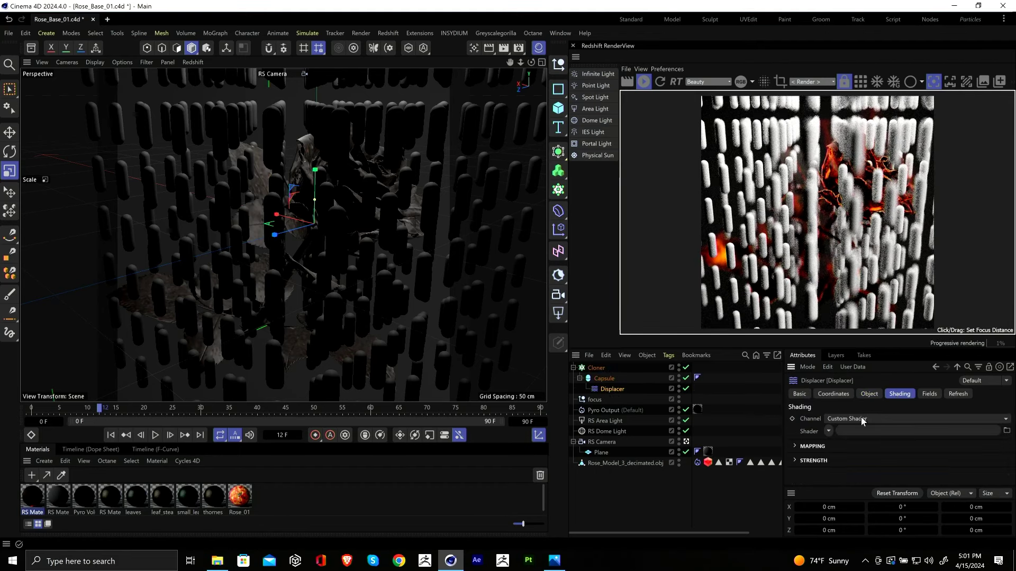
click(828, 431)
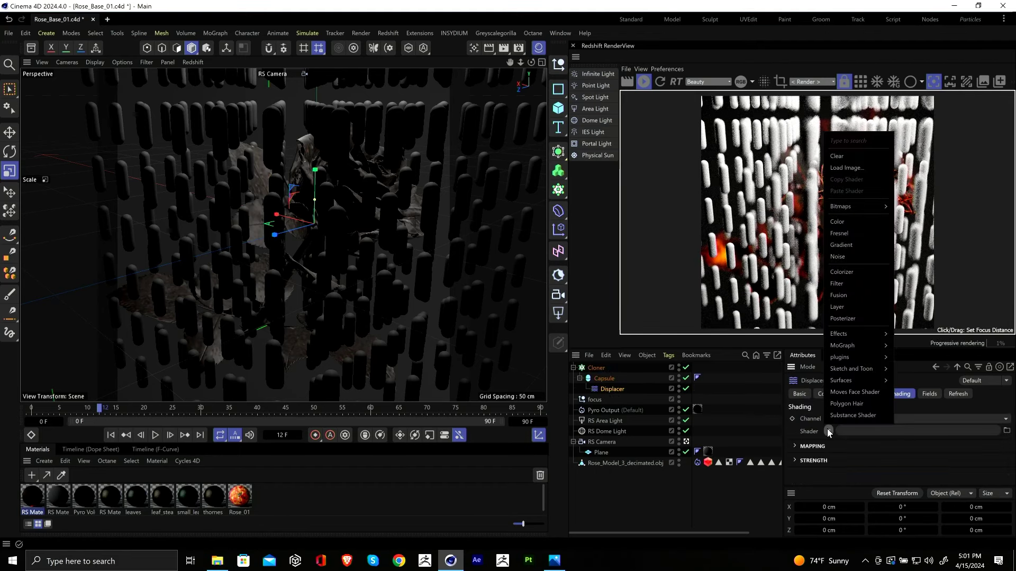
click(849, 257)
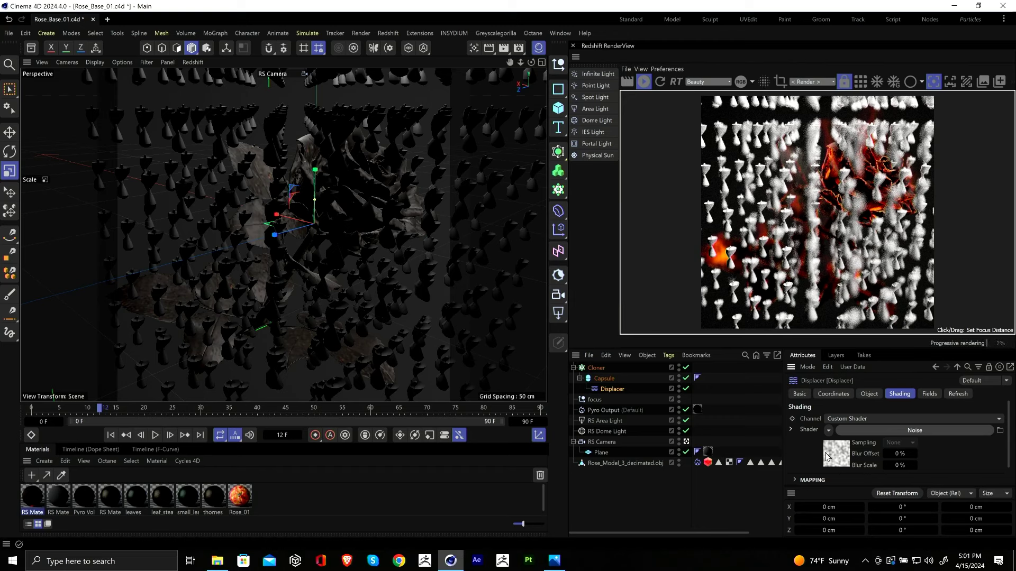
Step: Set the Noise shader's space to World and its global scale to 22%
click(794, 480)
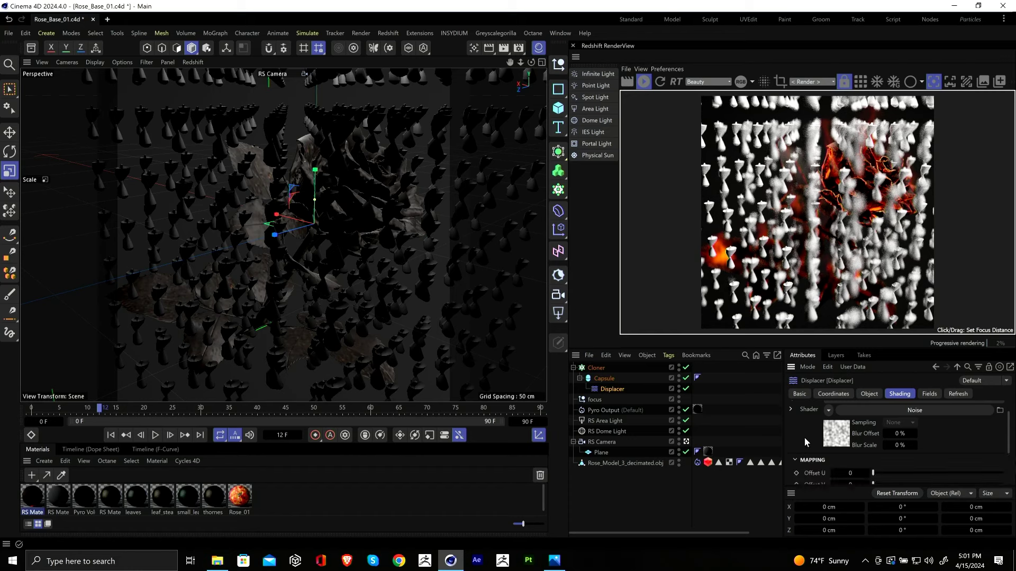
scroll(804, 437, down, 2)
click(807, 473)
scroll(808, 459, down, 1)
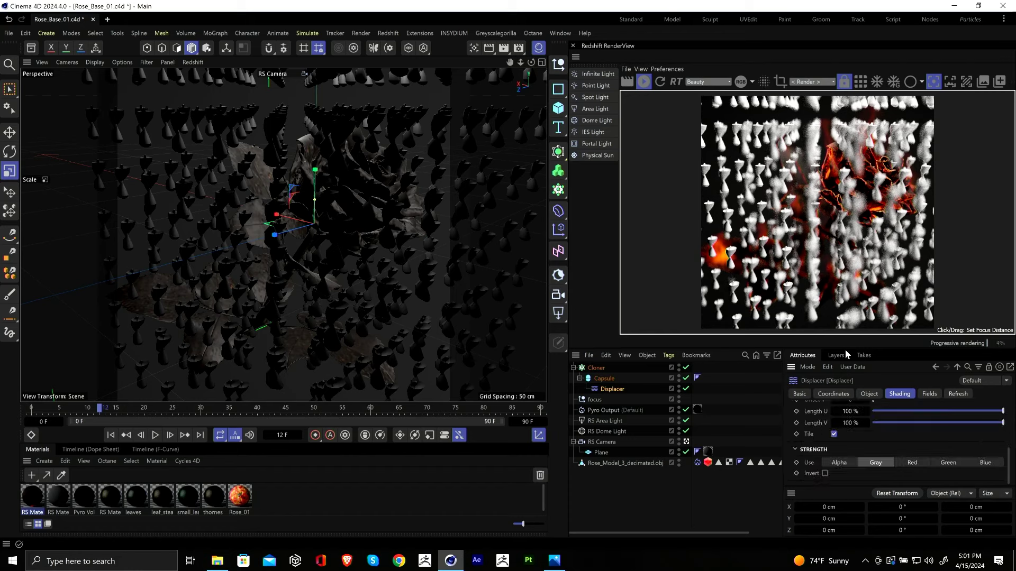
drag(845, 348, 845, 292)
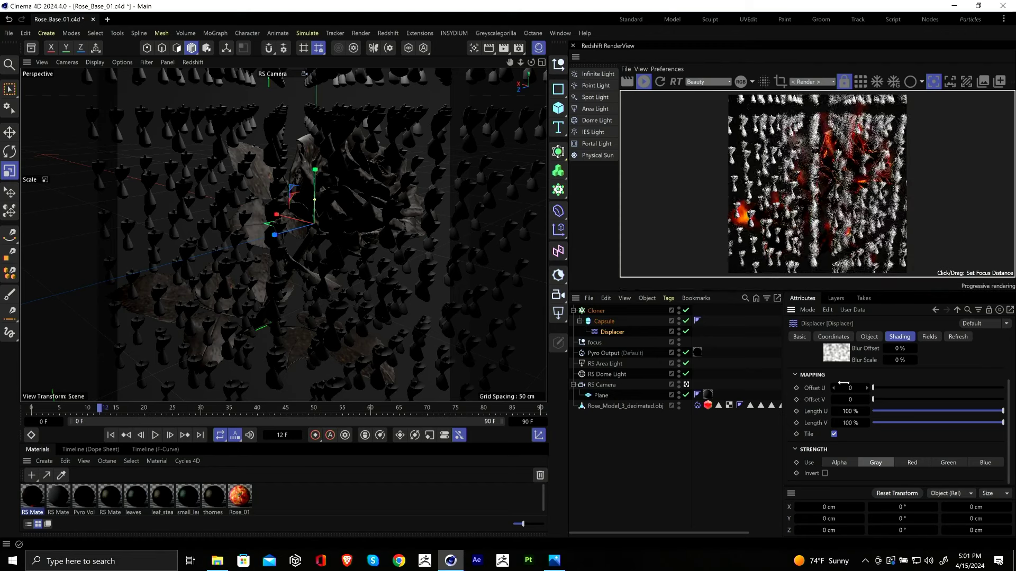
scroll(808, 390, up, 2)
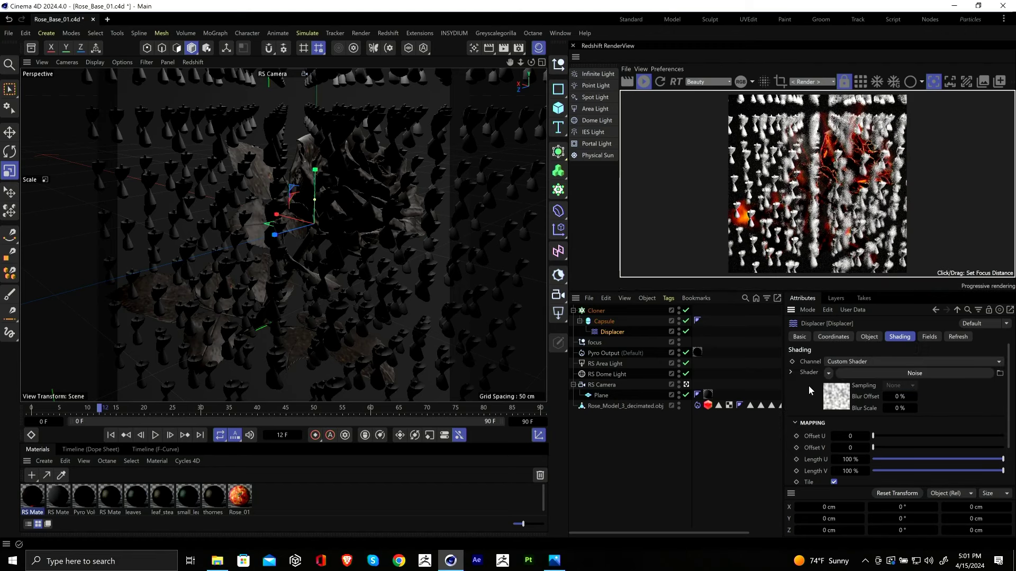
click(859, 373)
scroll(926, 368, down, 2)
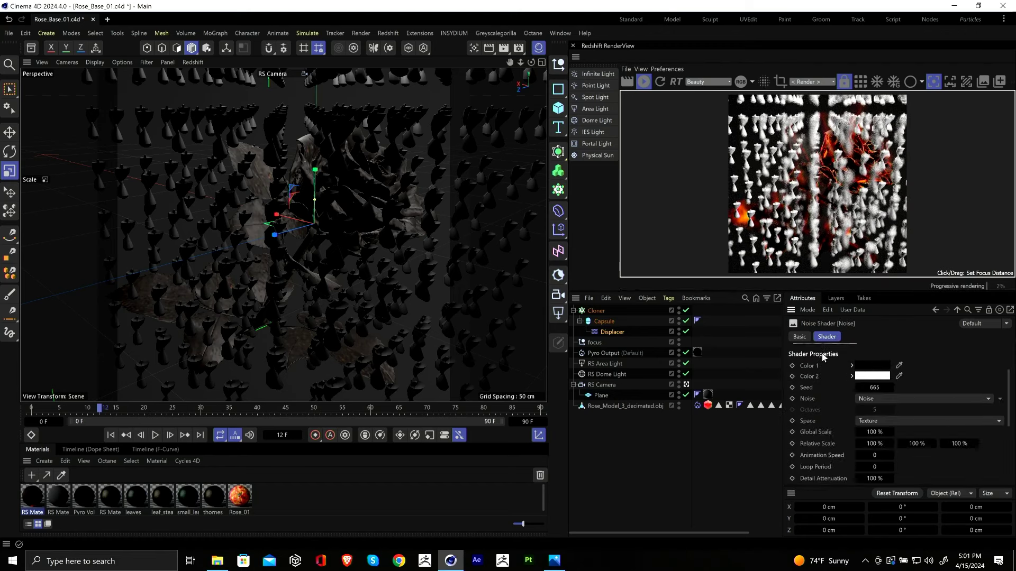
click(895, 420)
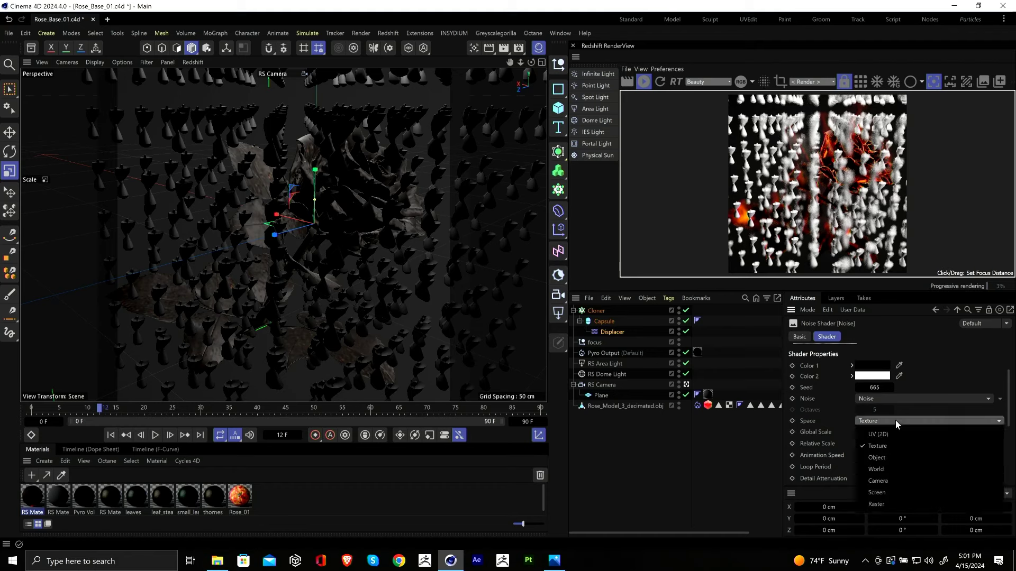
click(890, 469)
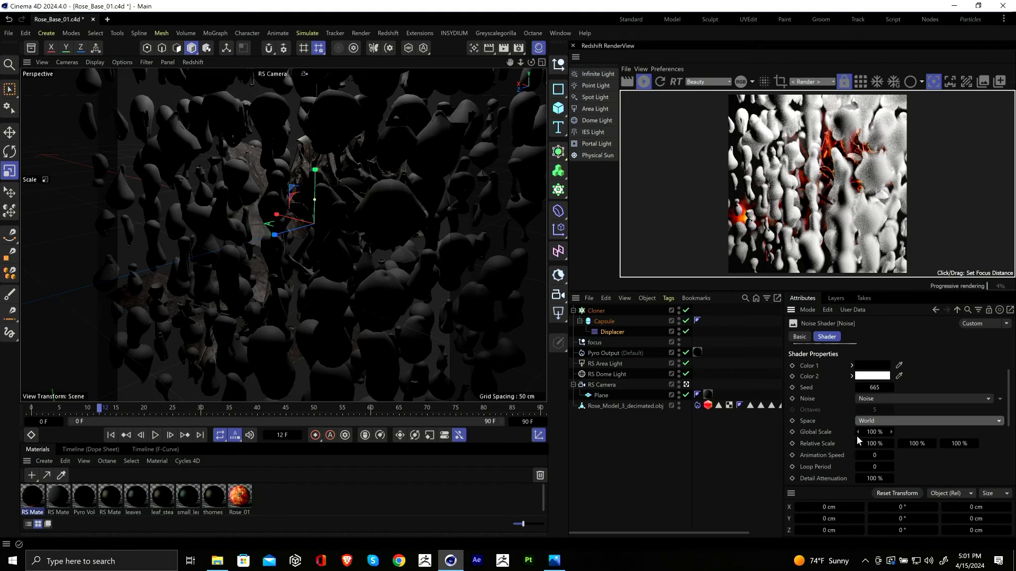
drag(858, 432, 816, 432)
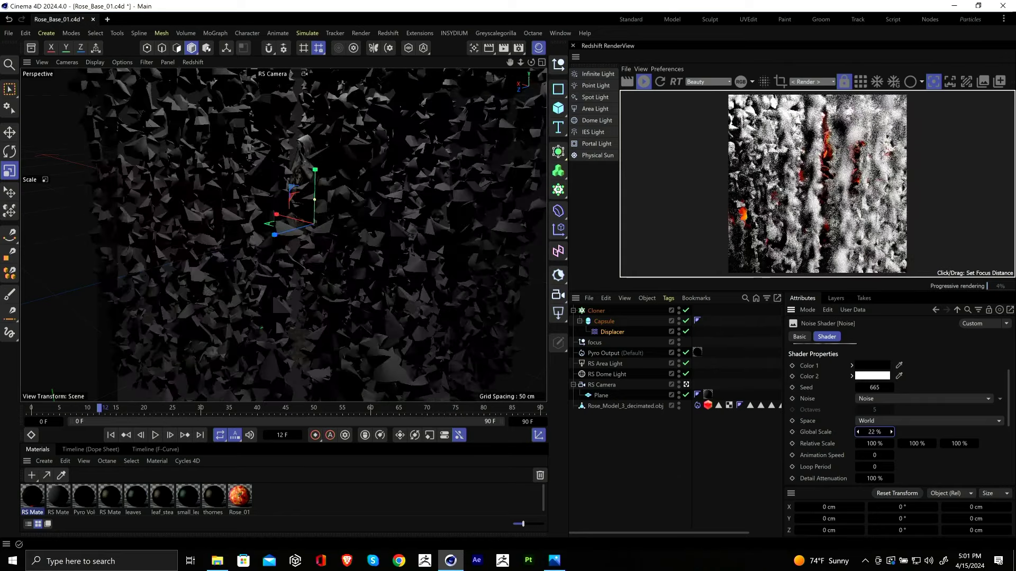
click(603, 321)
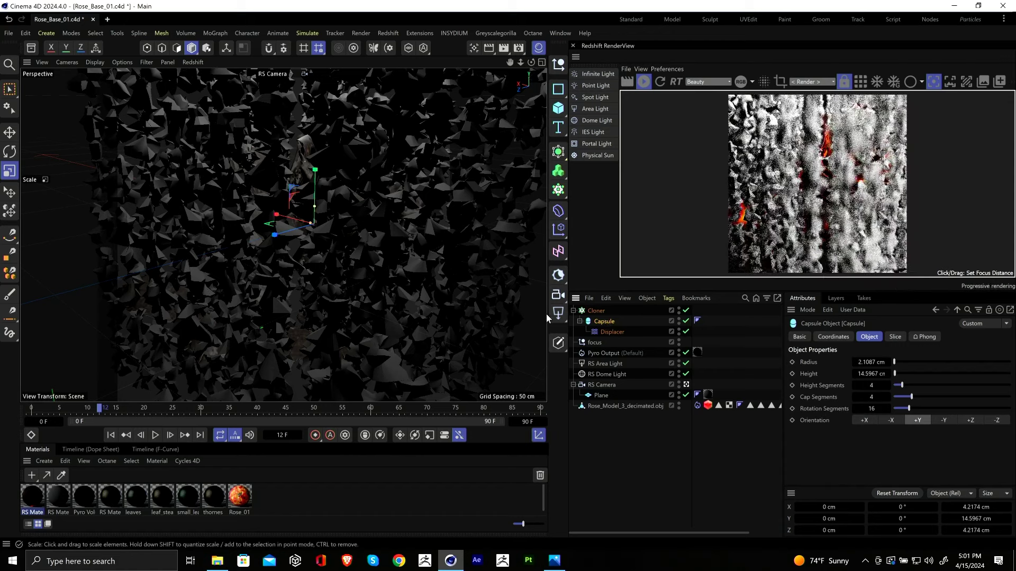
Step: Shrink the capsules into slimmer, taller drops and set the Displacer height to 1.5 cm
drag(417, 193, 141, 291)
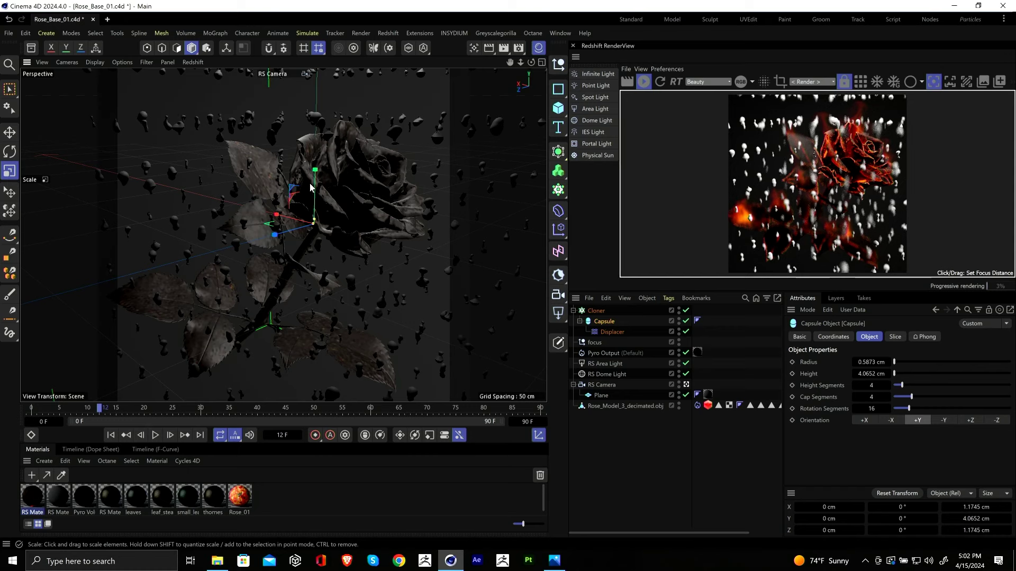
drag(315, 217, 343, 201)
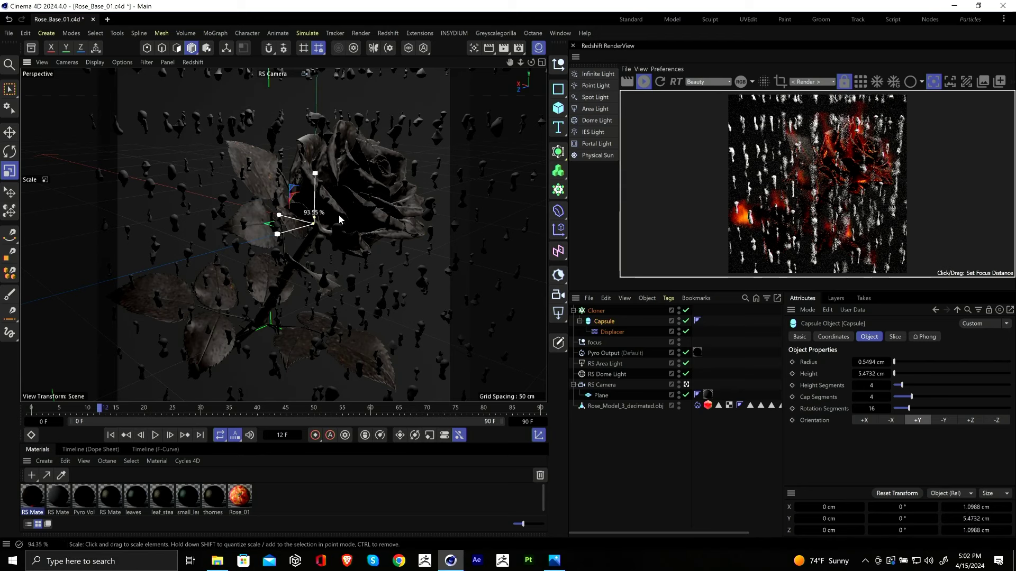
click(612, 332)
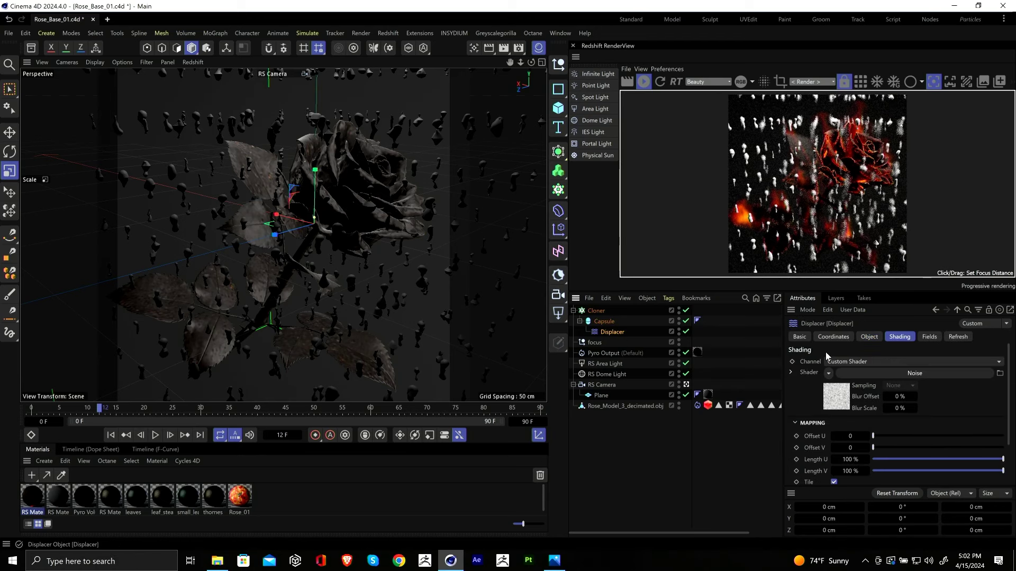
click(864, 336)
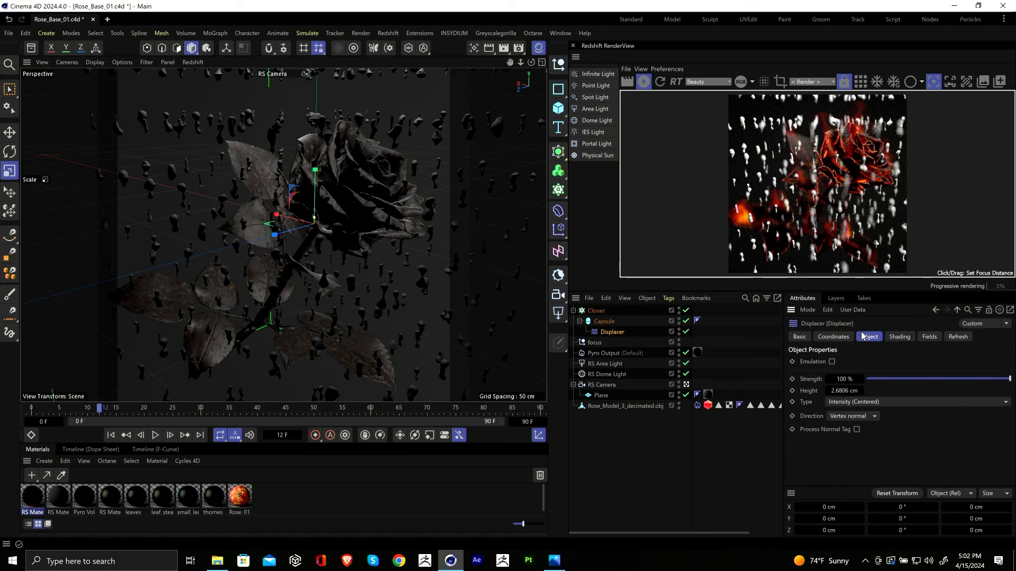
double_click(841, 390)
text(1.5)
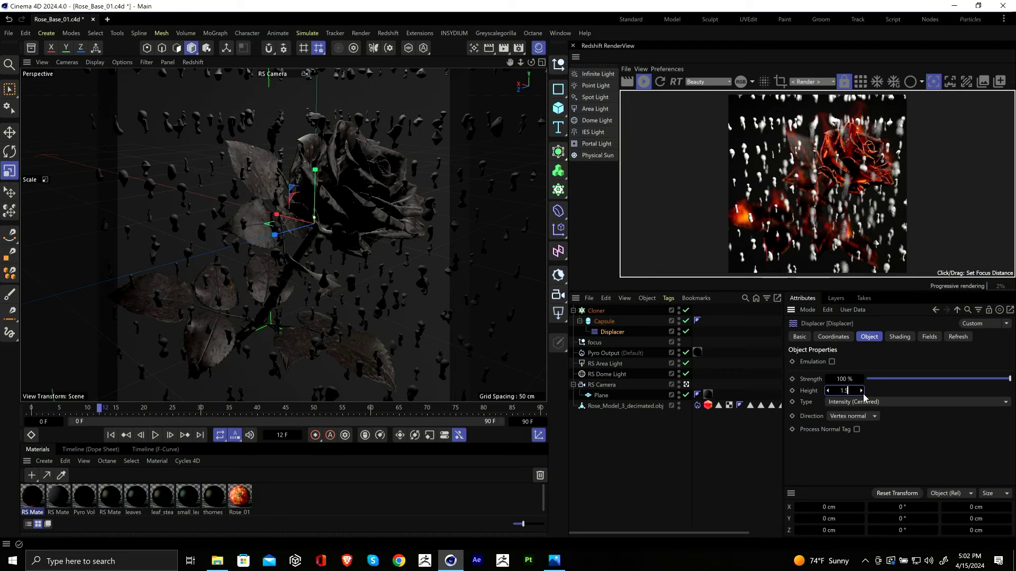
key(Return)
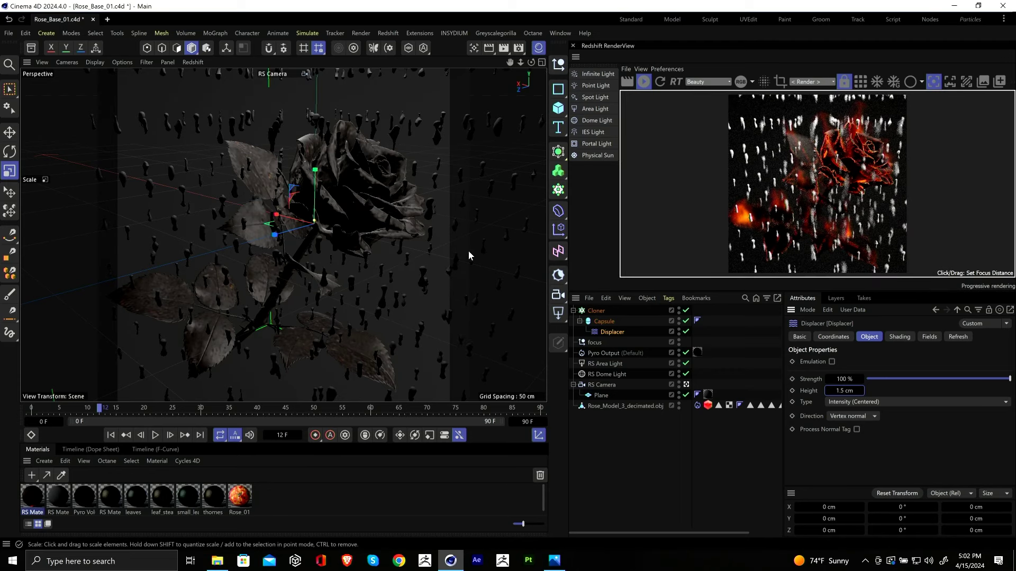
click(596, 311)
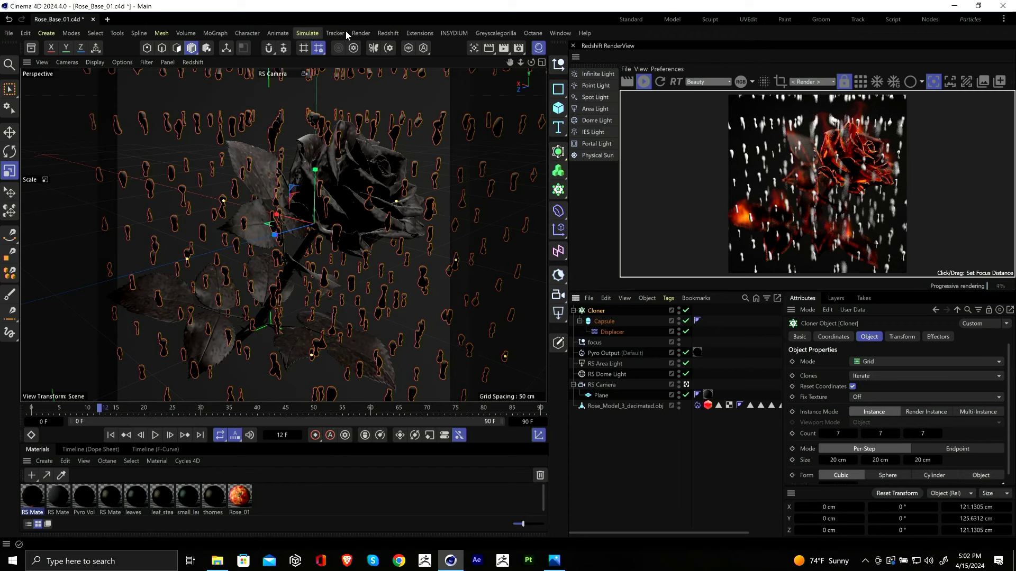
Step: Add a Random effector to the Cloner
click(216, 33)
mouse_move(239, 51)
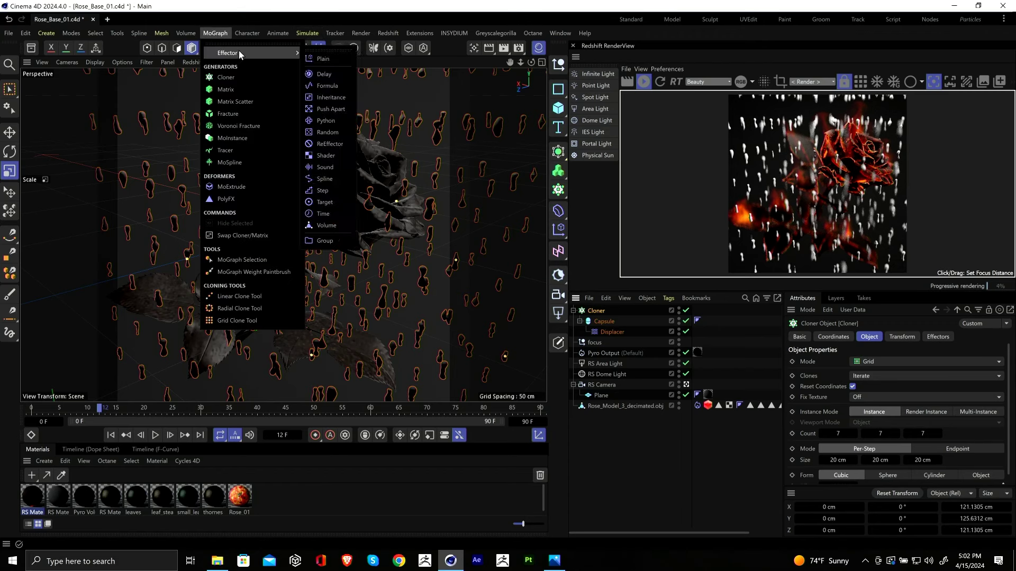
click(329, 134)
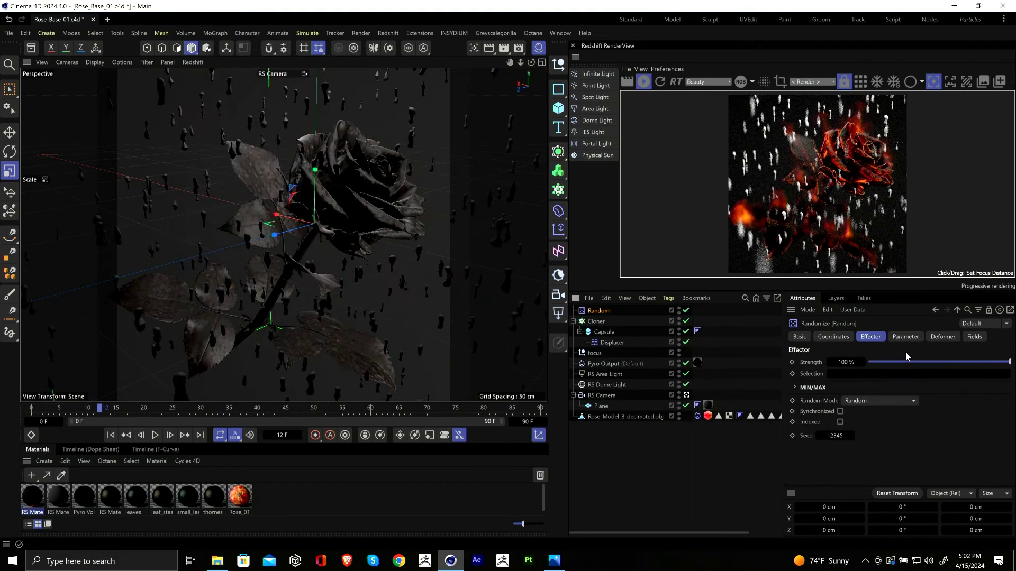
click(904, 337)
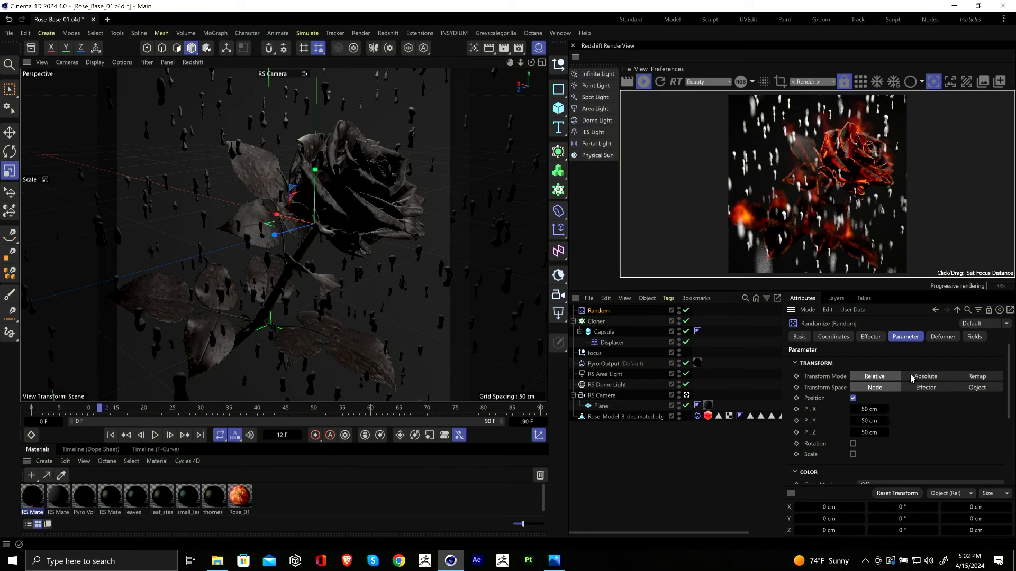
Step: Set the Random effector's position randomness to 100 cm on X, Y and Z
click(874, 406)
text(150)
drag(867, 421, 847, 420)
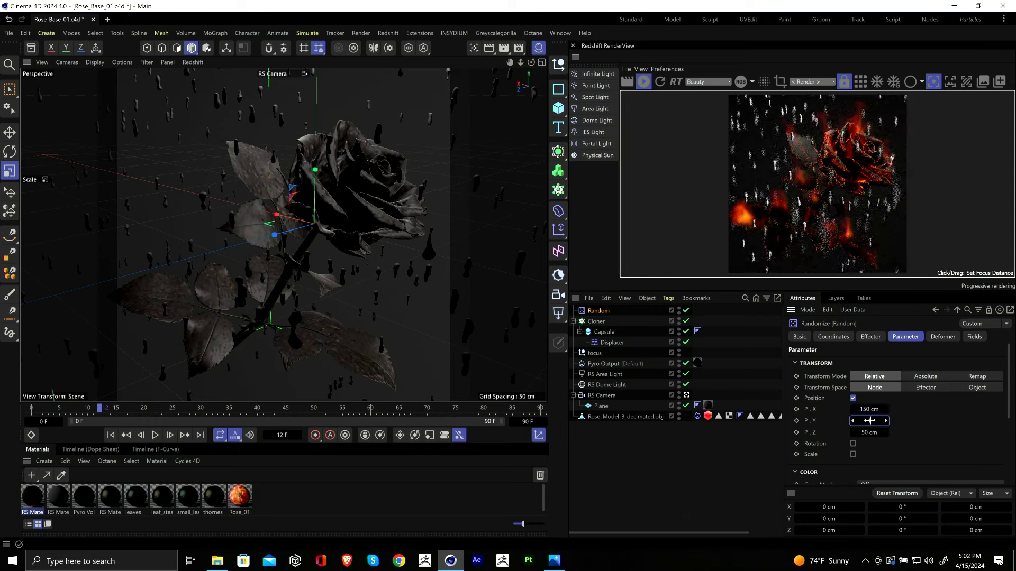
click(868, 410)
text(100)
key(Return)
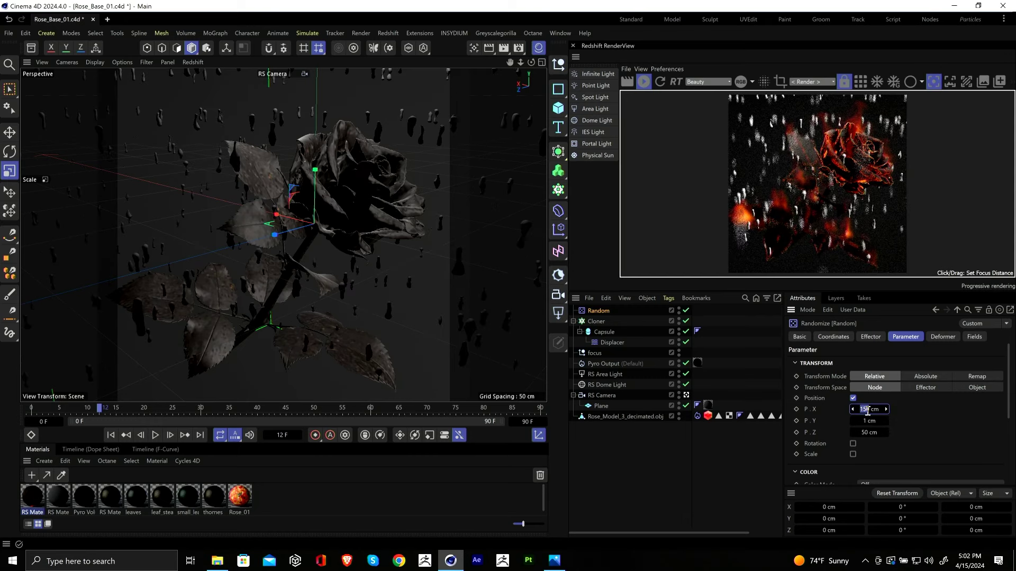
click(866, 420)
text(100)
key(Return)
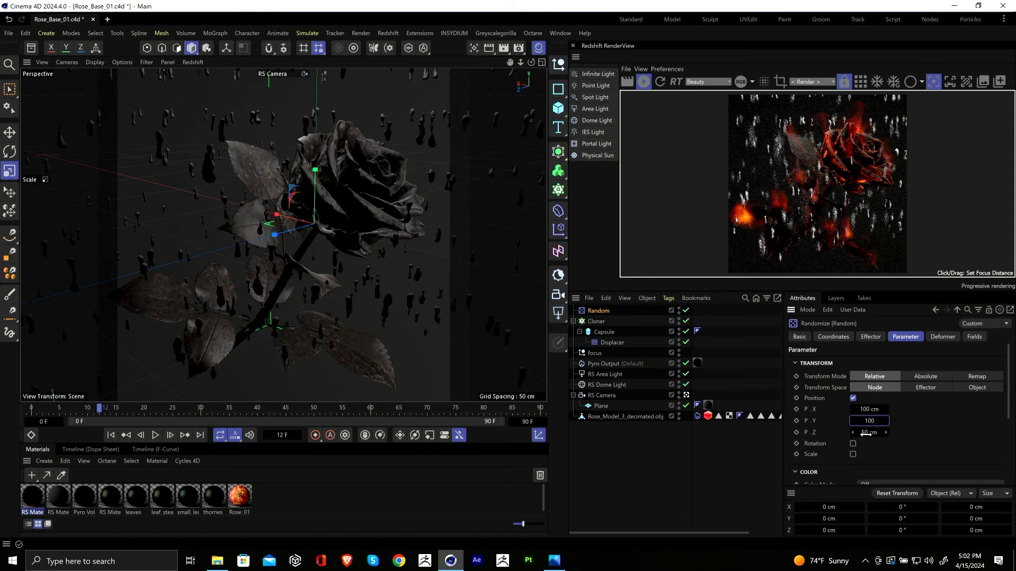
click(868, 432)
key(Return)
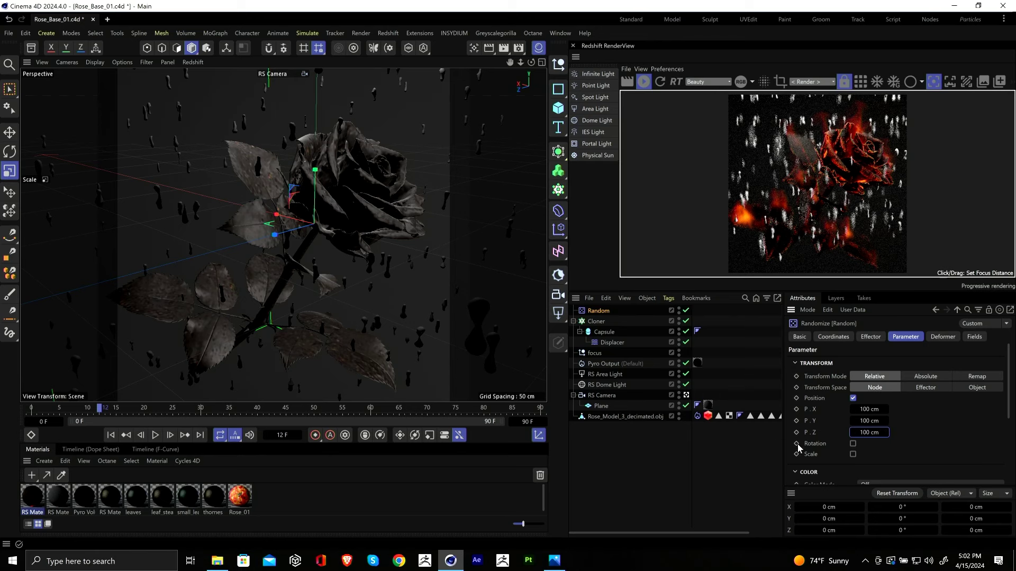
Step: Enable random rotation of 360° for heading, pitch and bank
click(853, 444)
scroll(841, 423, down, 2)
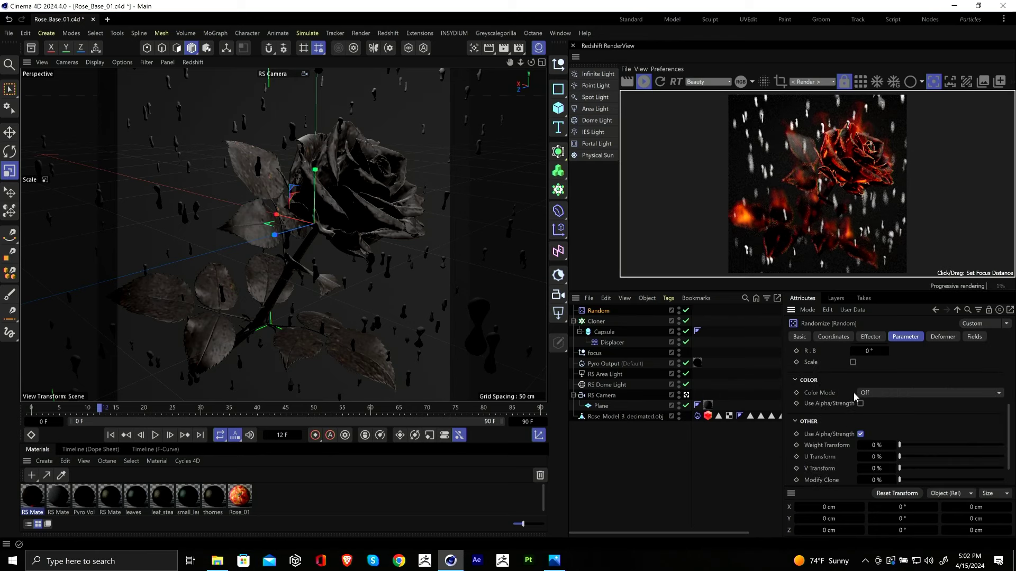
click(864, 391)
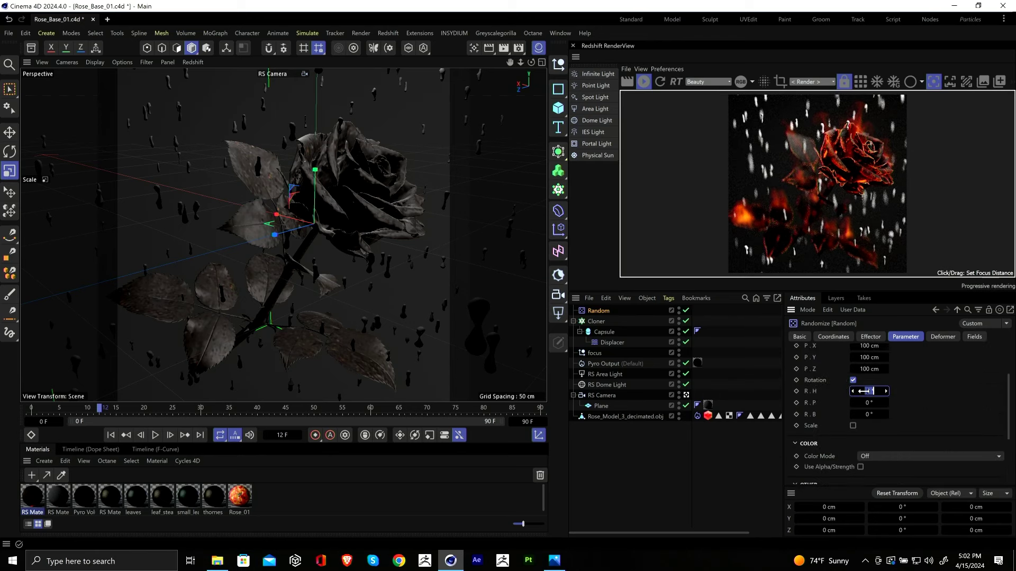
text(360)
key(Tab)
text(360)
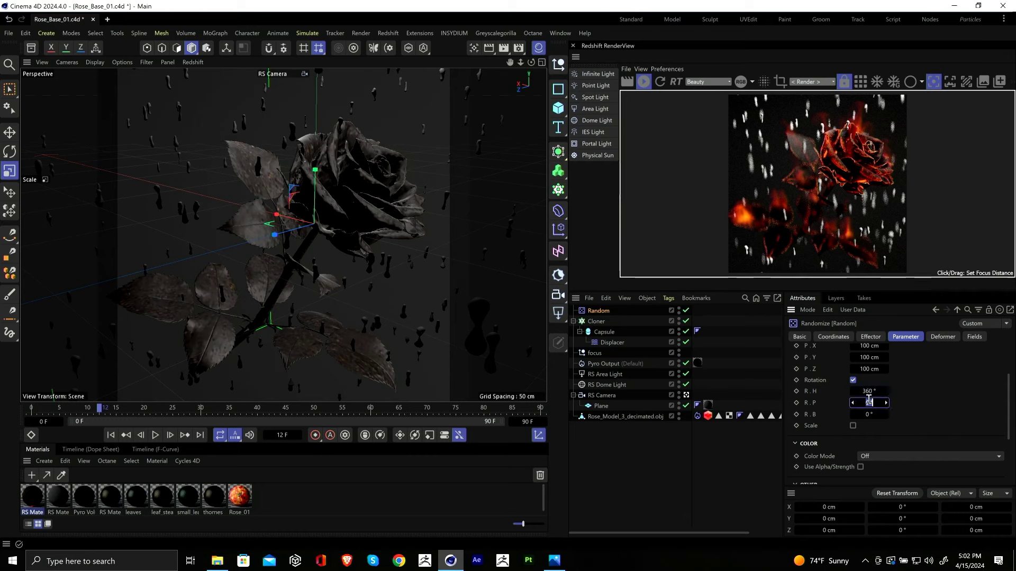
key(Tab)
text(360)
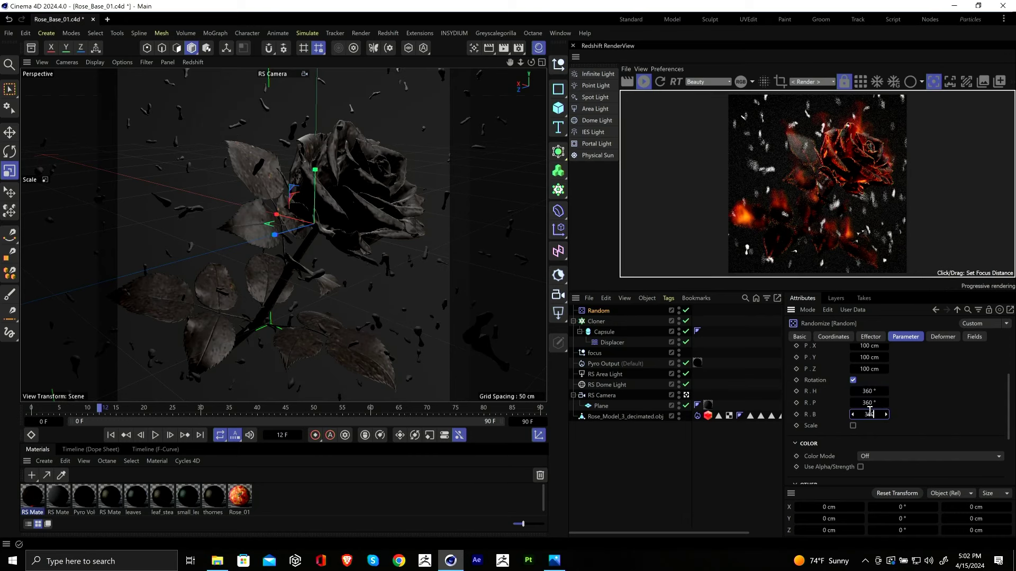
key(Return)
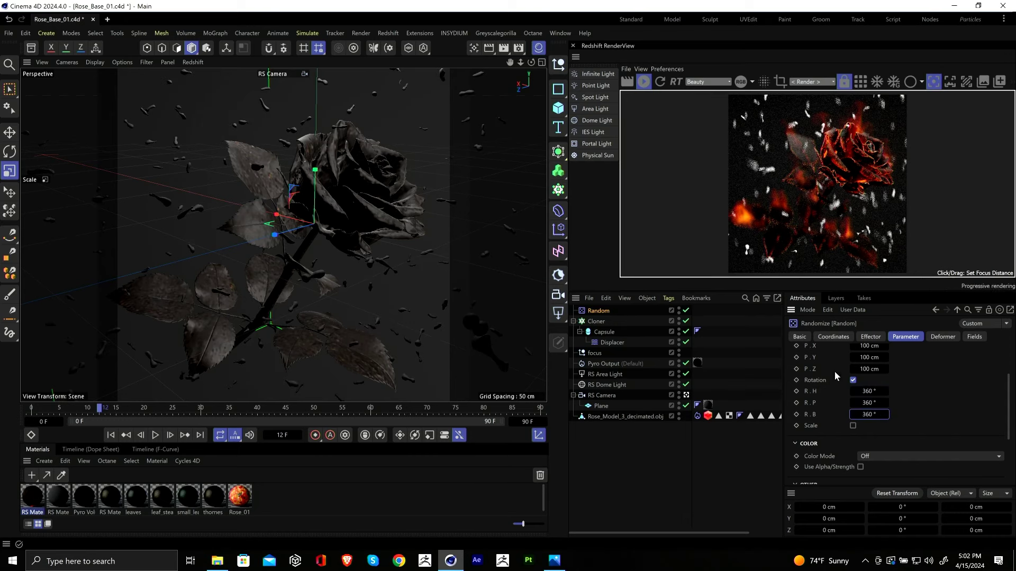
Step: Enable uniform random scaling and shrink the capsules to about 70%
click(853, 426)
scroll(835, 403, down, 3)
click(852, 373)
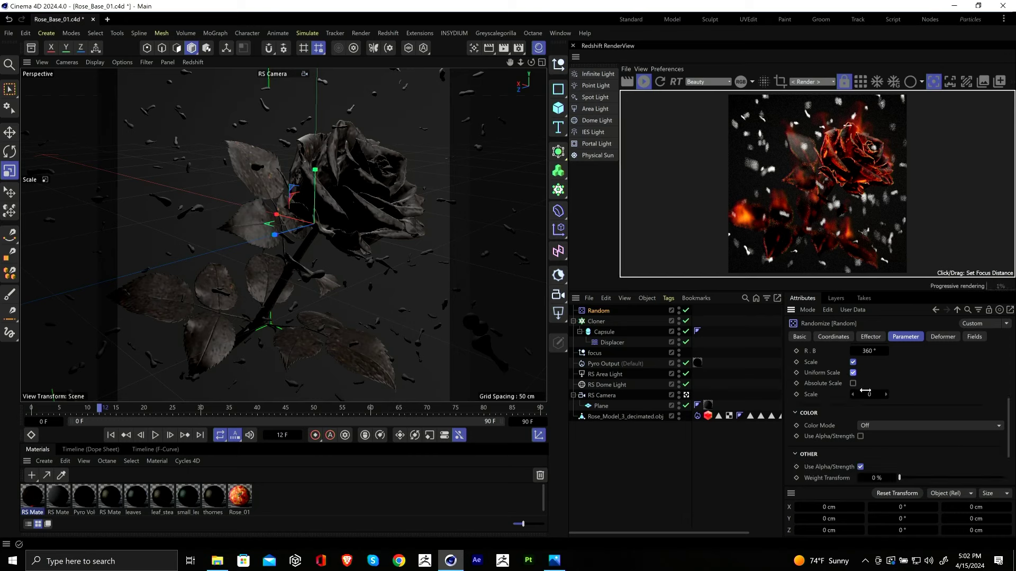
drag(886, 394, 894, 394)
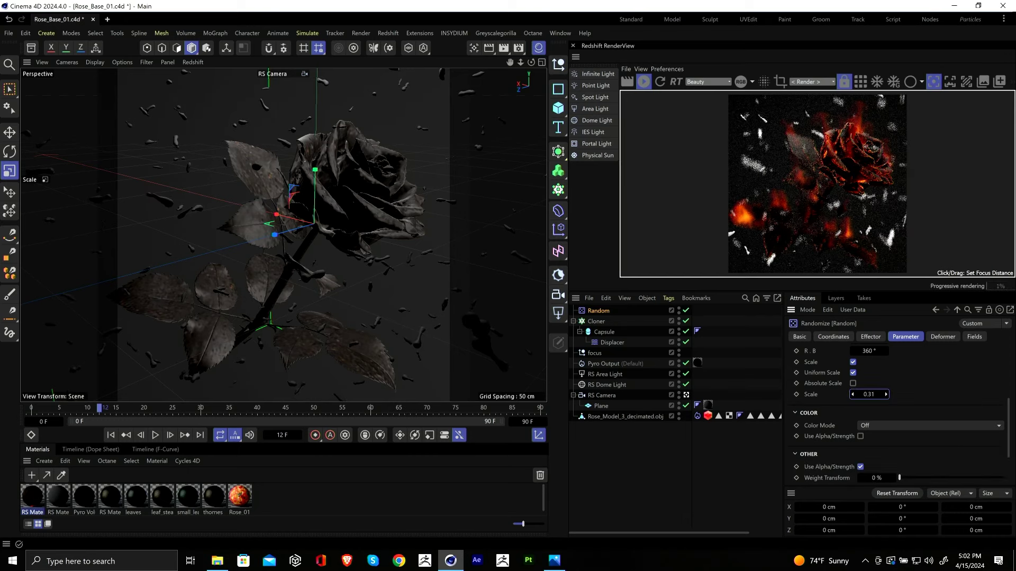
click(287, 141)
drag(288, 140, 306, 184)
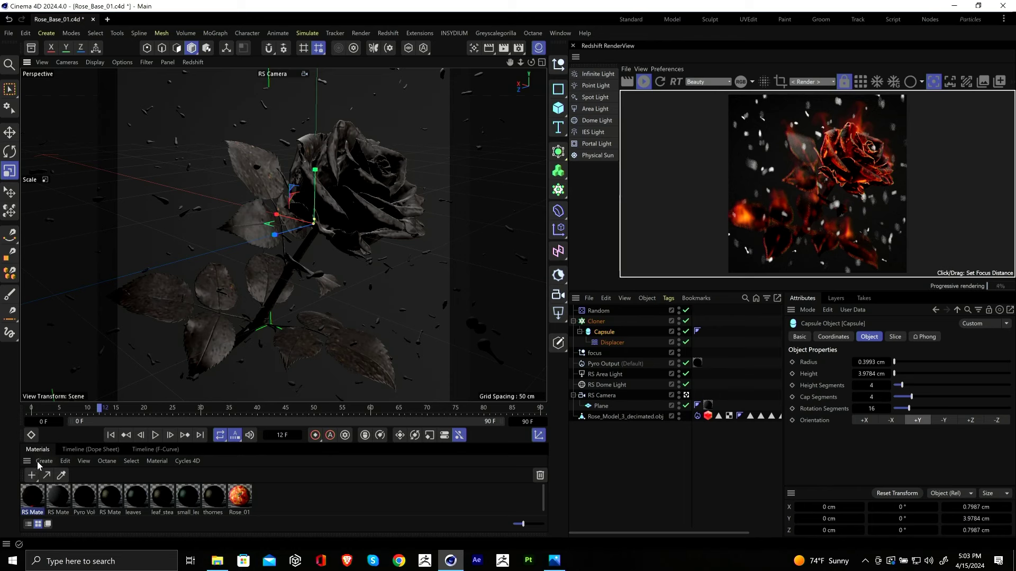
Step: Create a new Redshift material and apply it to the Capsule
click(54, 461)
mouse_move(83, 365)
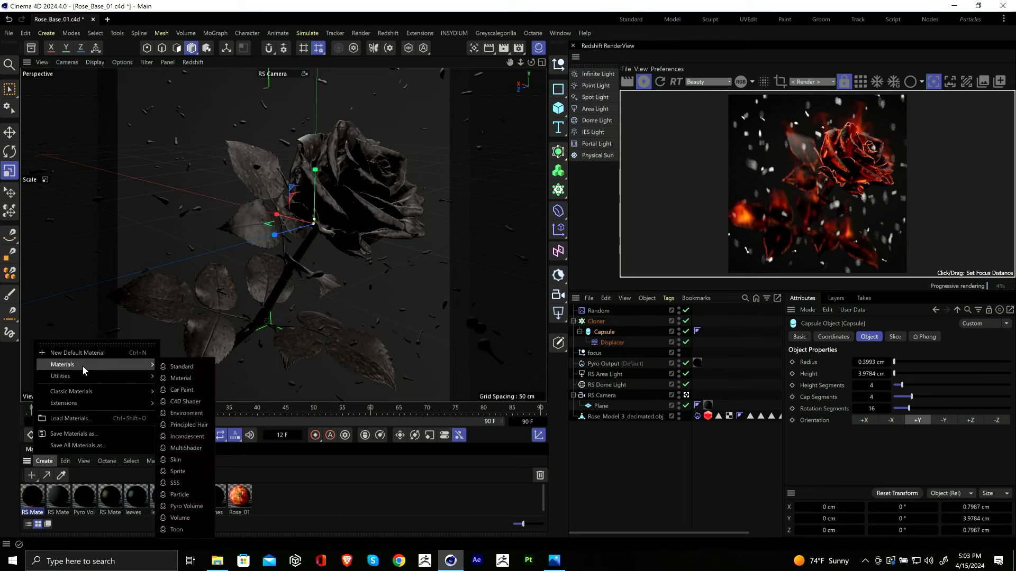
click(178, 378)
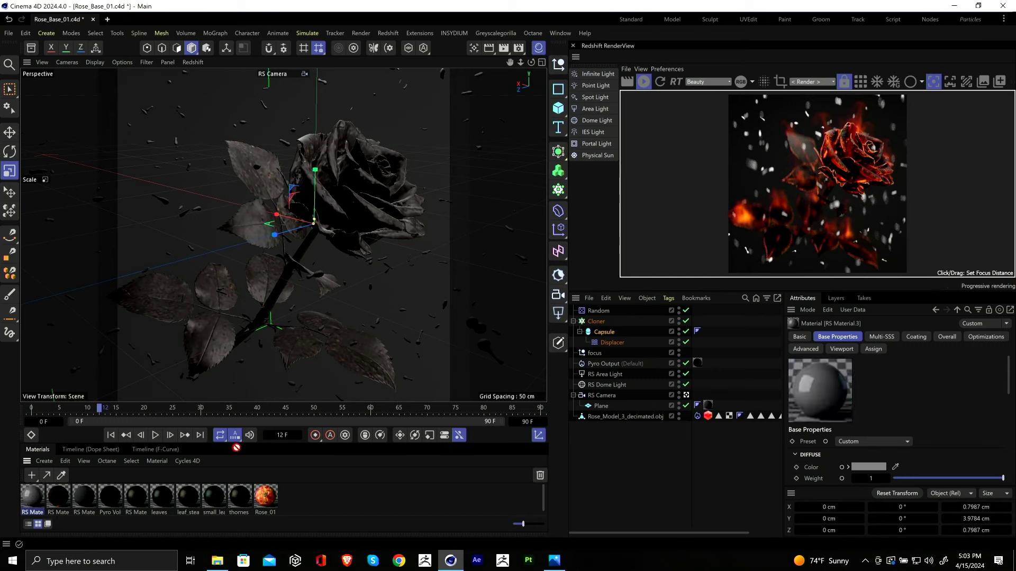
drag(610, 334, 604, 332)
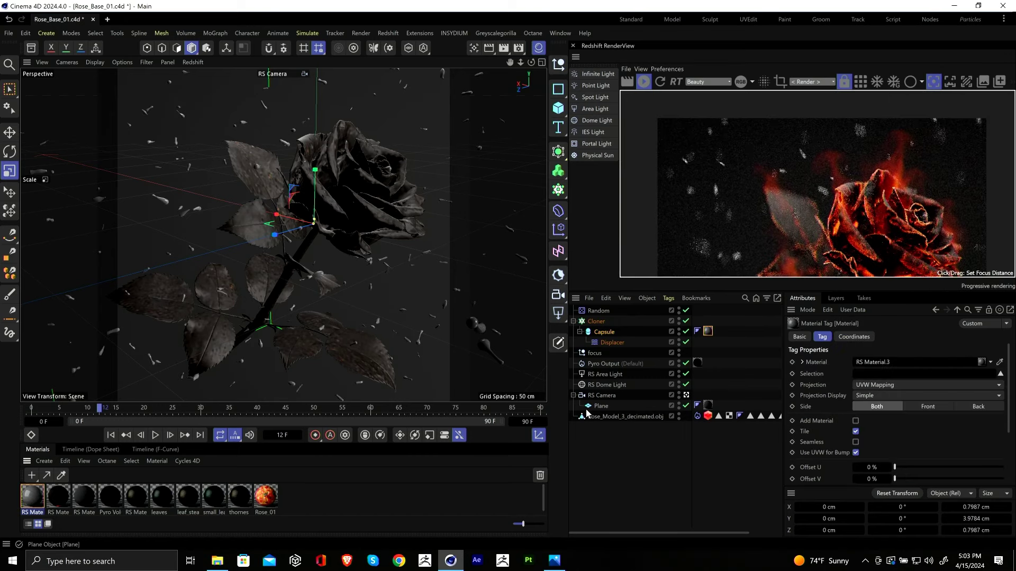
Step: Turn off the RS Camera's bokeh and limit the preview render to a small region
click(602, 396)
scroll(818, 401, down, 3)
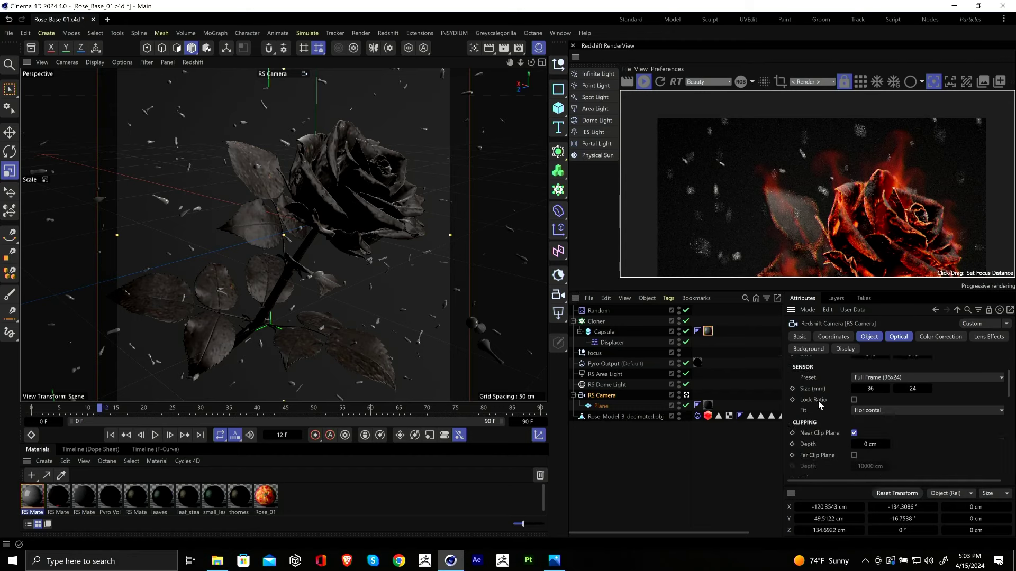
click(896, 339)
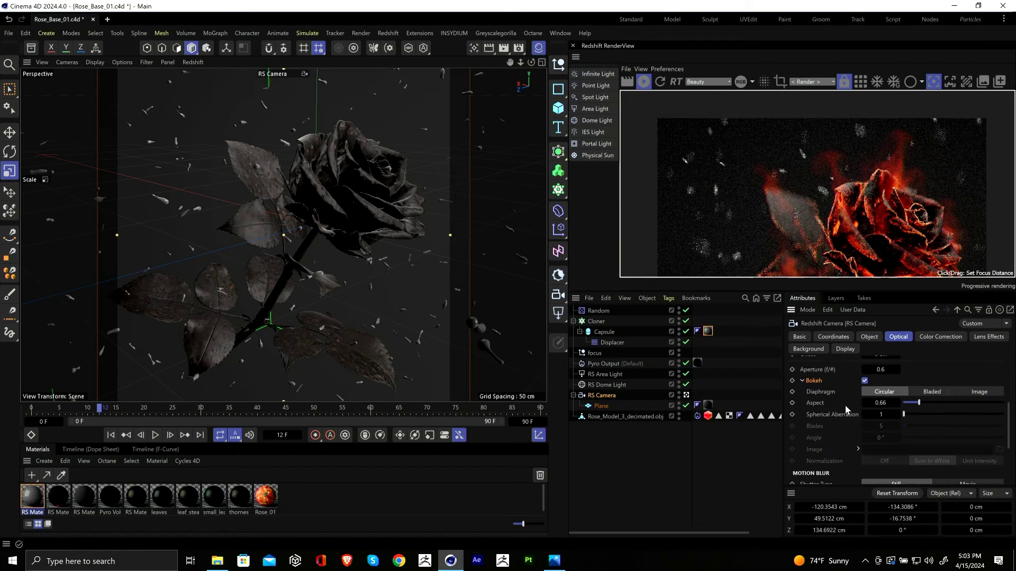
click(866, 381)
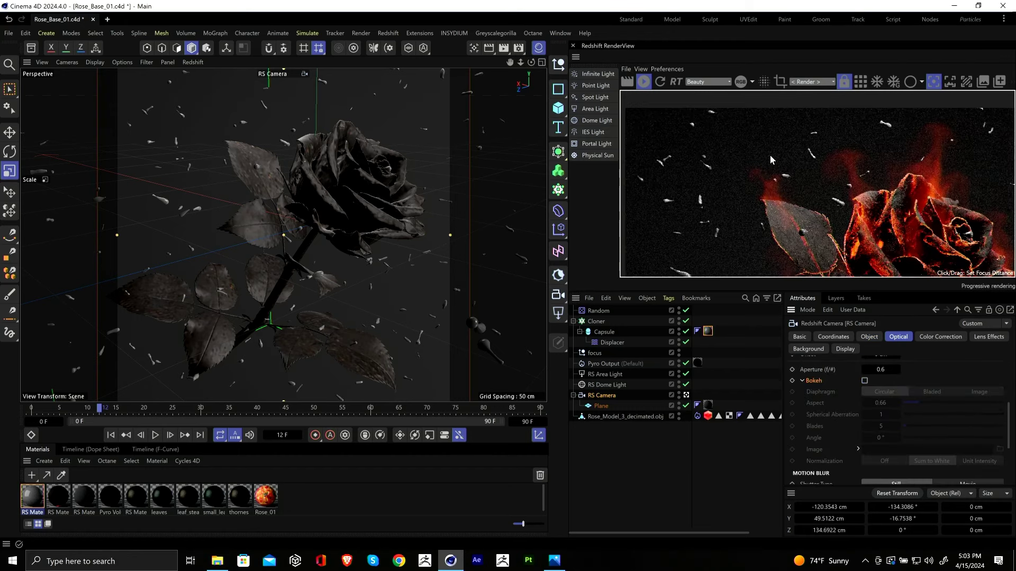
drag(684, 141, 724, 180)
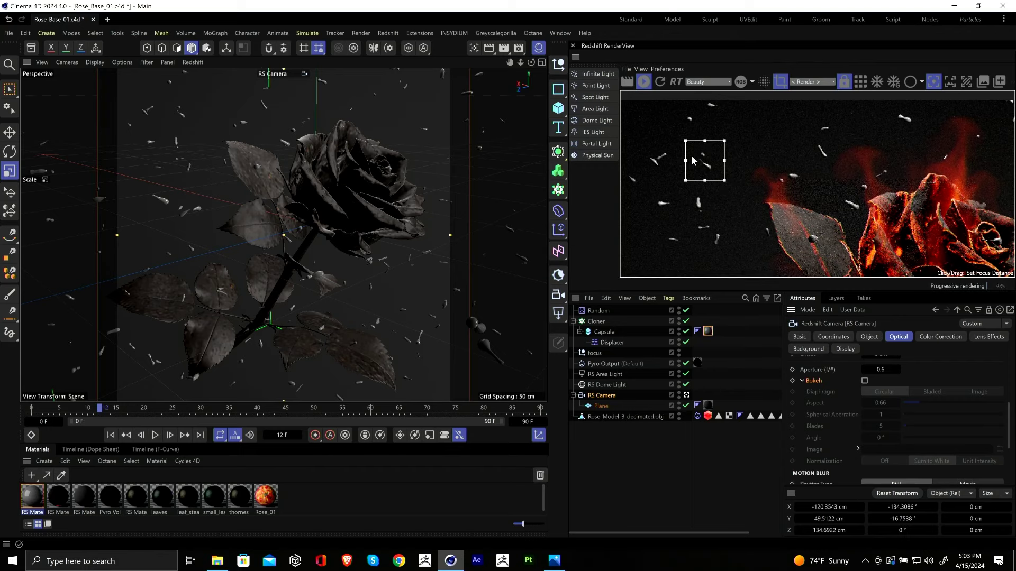
scroll(701, 162, up, 3)
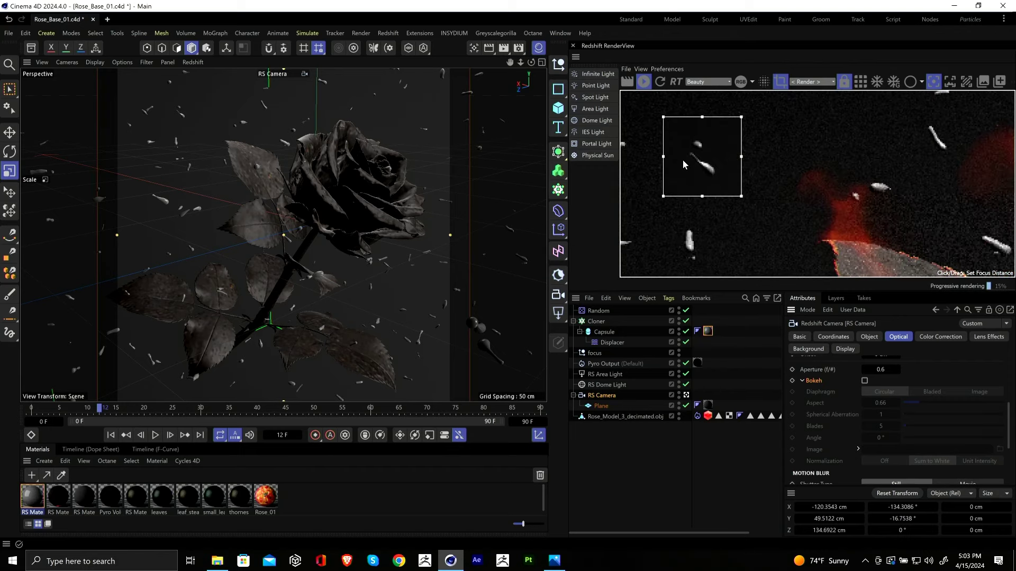
Step: Add a Ramp node to RS Material.3's node graph and preview its output
double_click(29, 499)
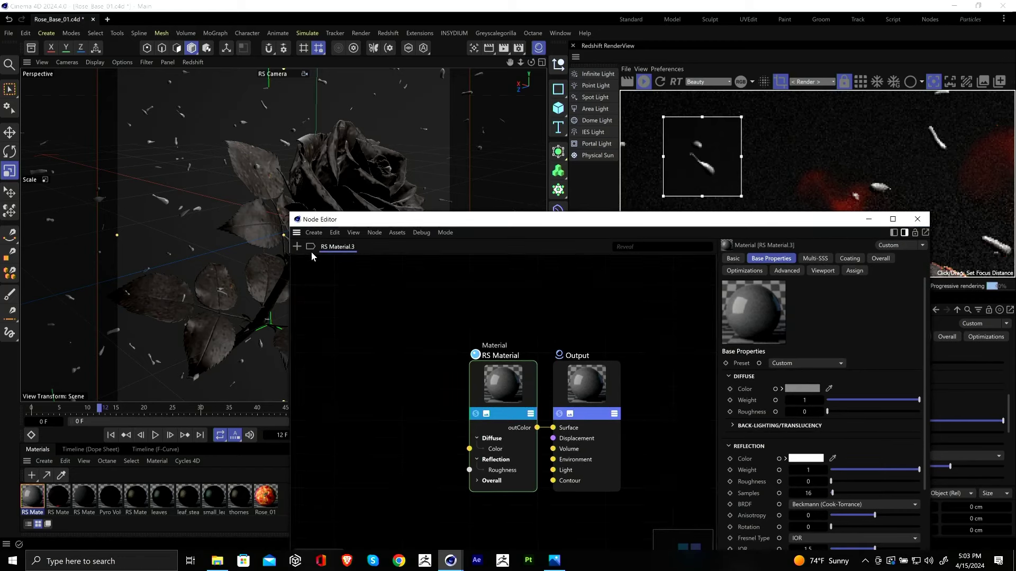
click(295, 247)
text(ra)
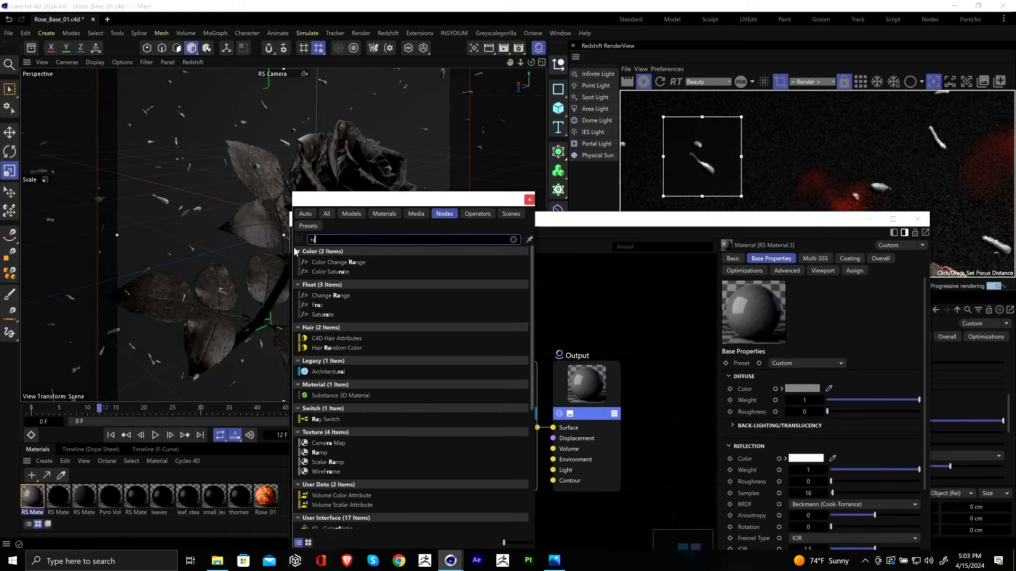
text(mp)
double_click(324, 272)
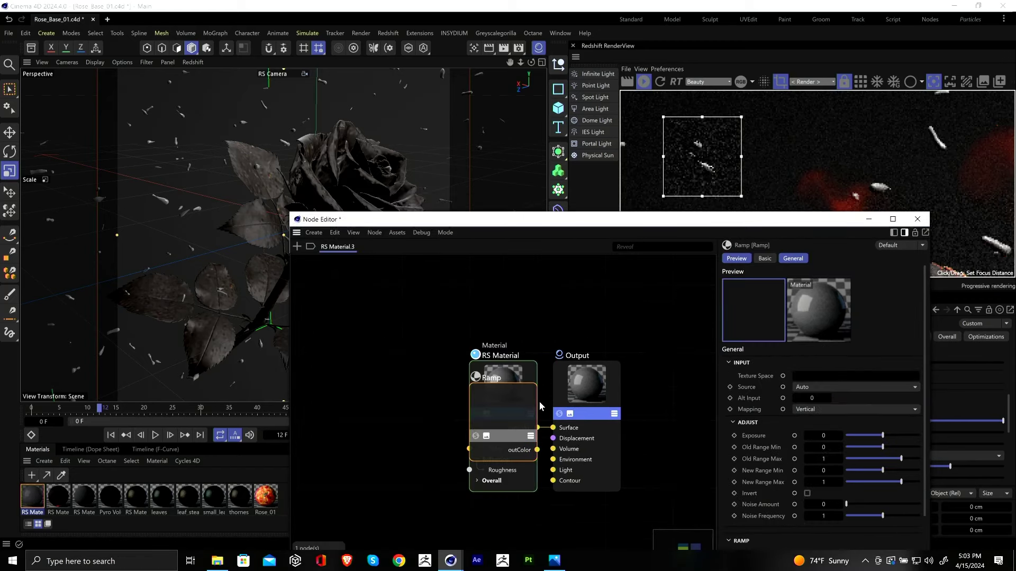
click(371, 348)
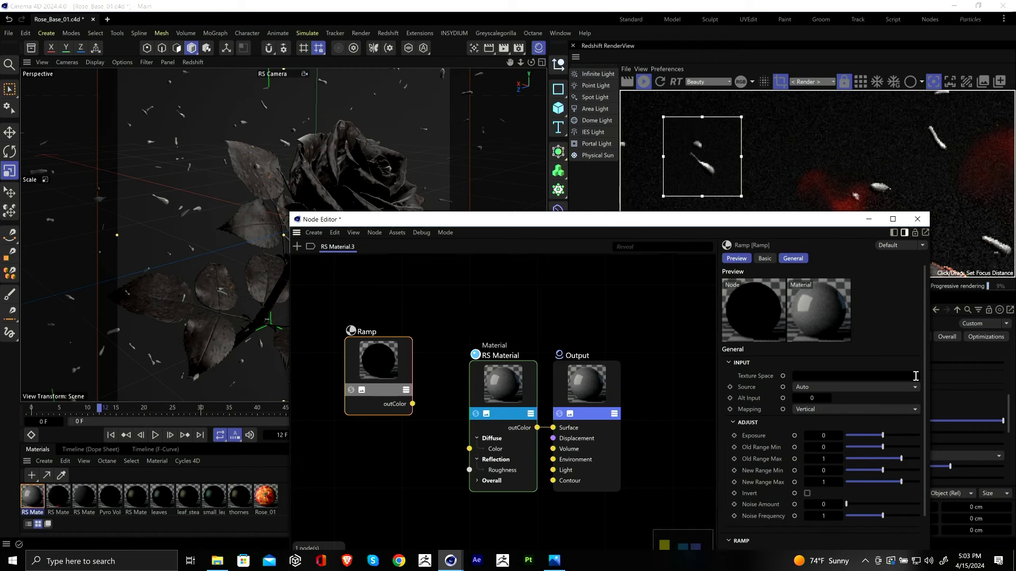
click(350, 392)
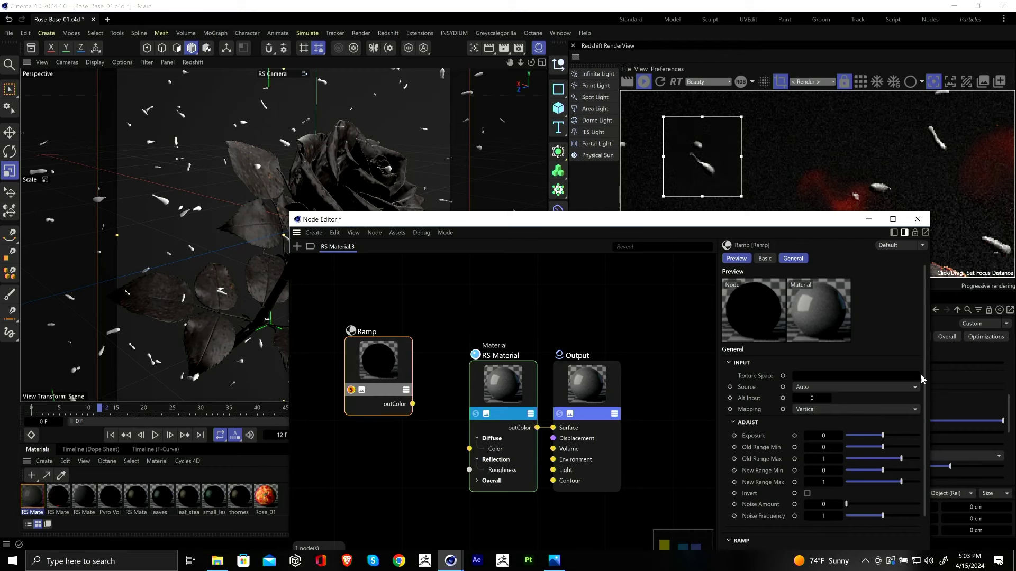
Step: Set the Ramp's source to UV Map and mapping to Circular
click(857, 386)
click(855, 386)
click(841, 389)
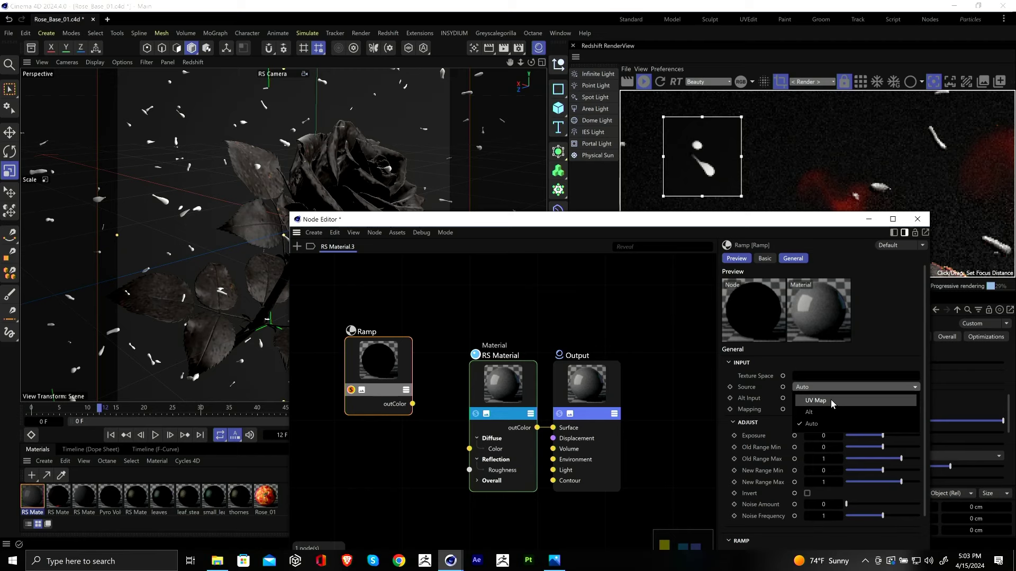
click(831, 400)
click(834, 409)
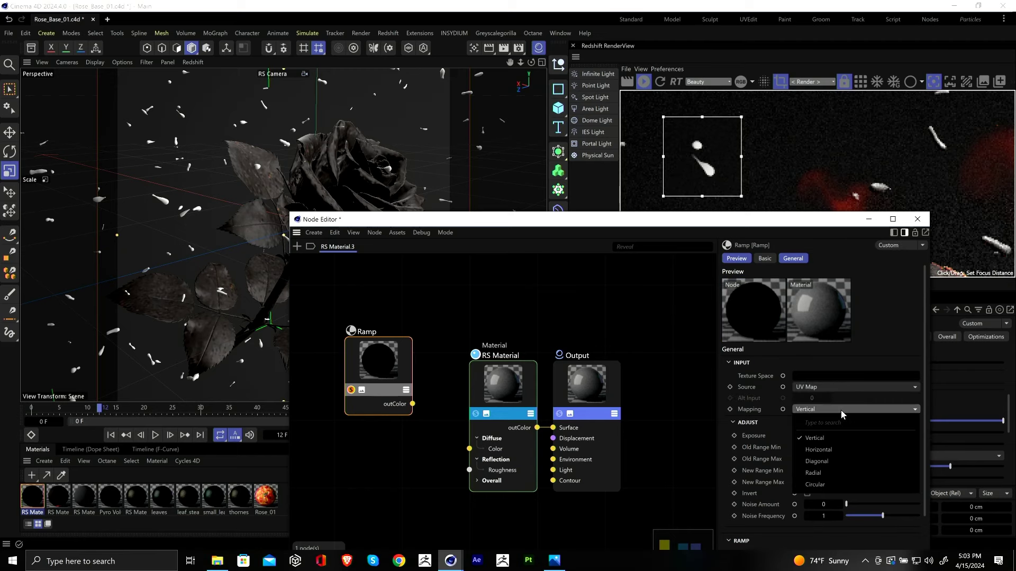
click(820, 485)
Step: Switch the RenderView to Fixed Scaling and move the node editor clear of the preview
drag(701, 219, 537, 328)
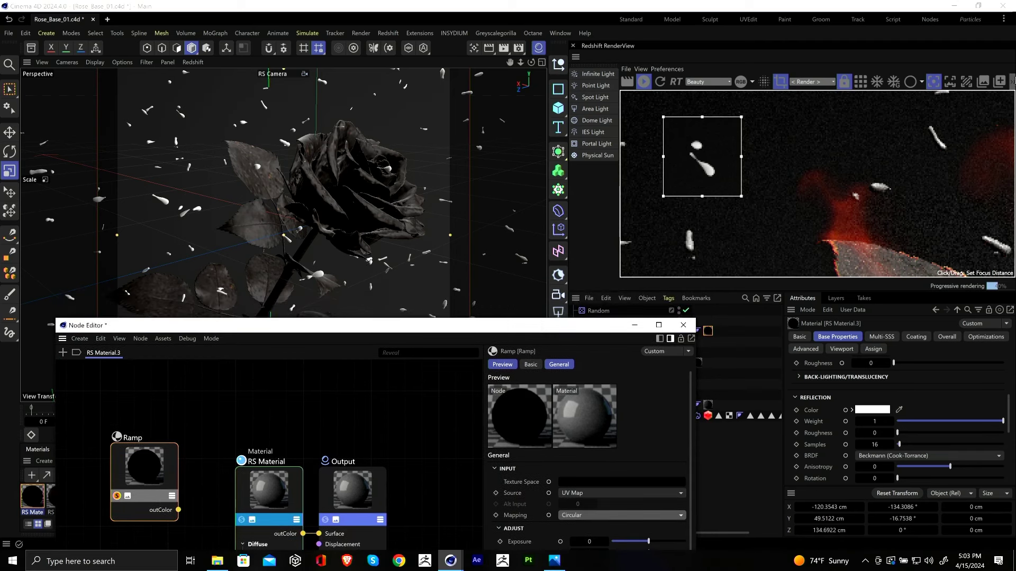
click(1012, 82)
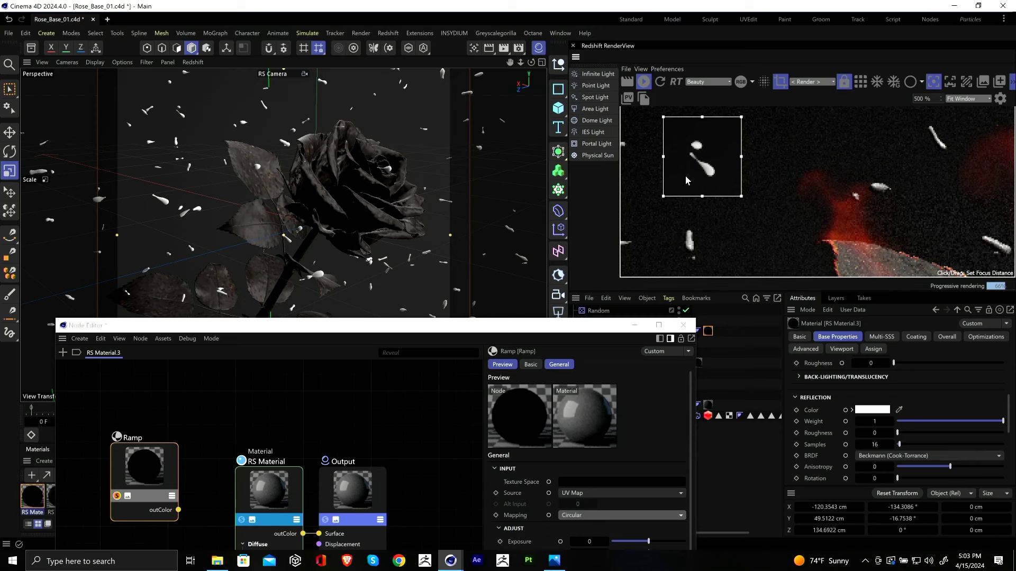
scroll(685, 175, up, 3)
click(981, 100)
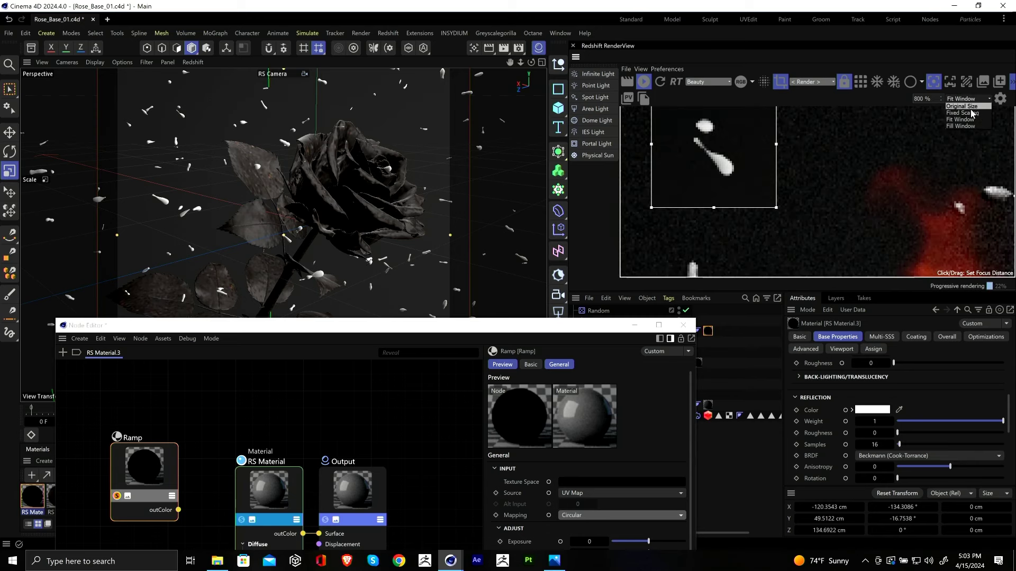
click(968, 117)
scroll(791, 139, up, 5)
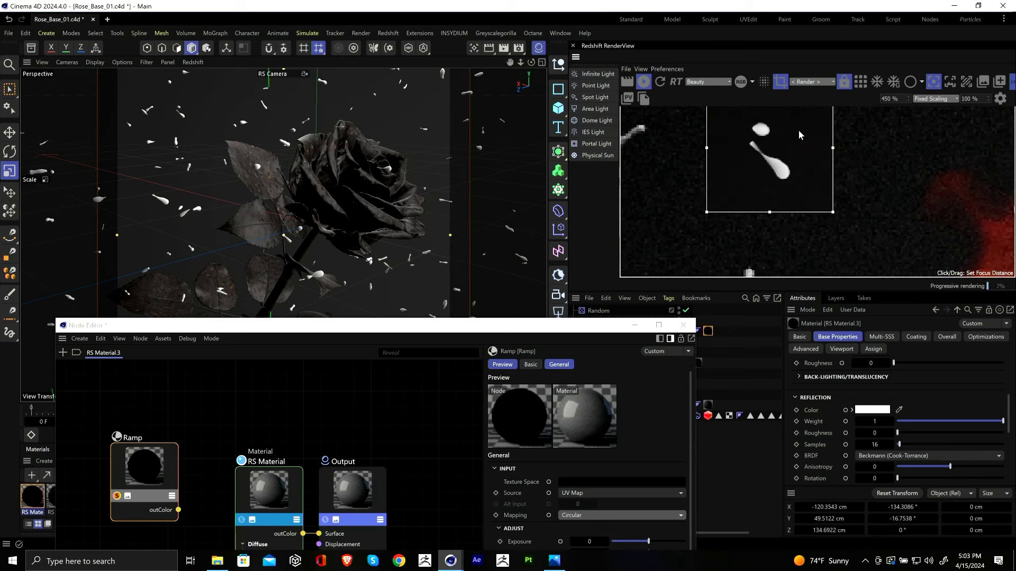
click(962, 98)
scroll(835, 191, down, 6)
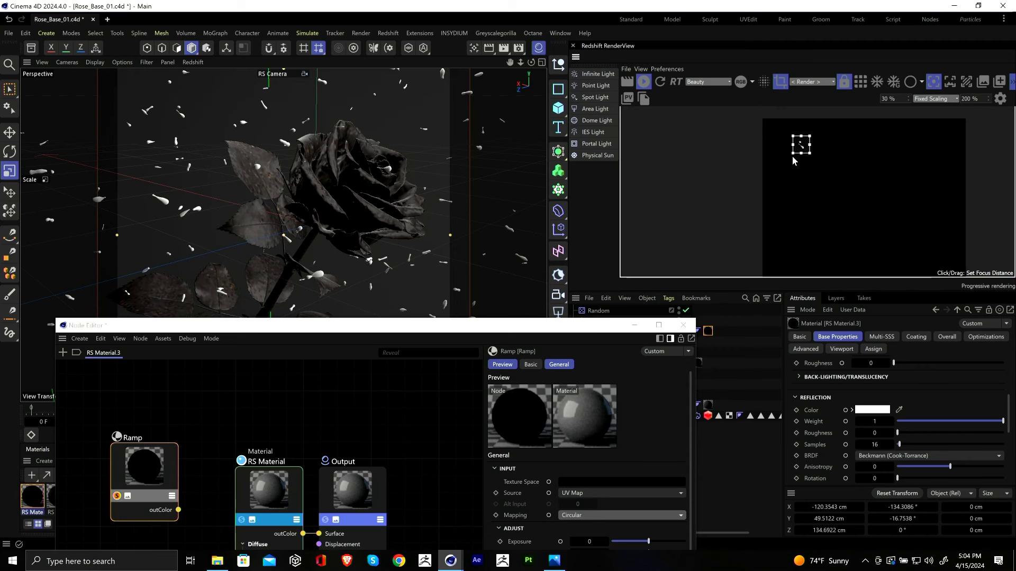
scroll(794, 153, up, 2)
scroll(806, 152, up, 5)
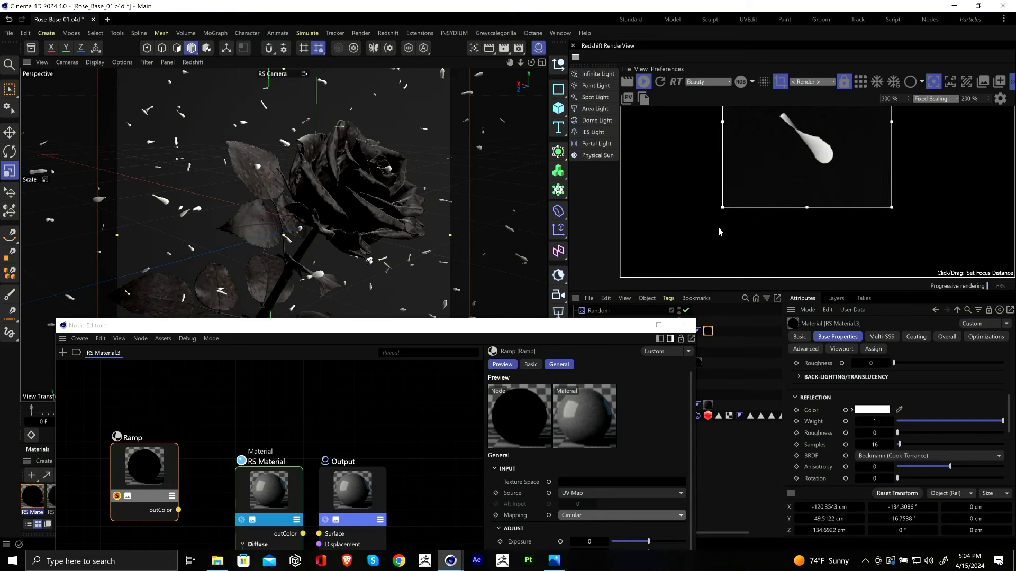
click(458, 329)
drag(459, 329, 436, 74)
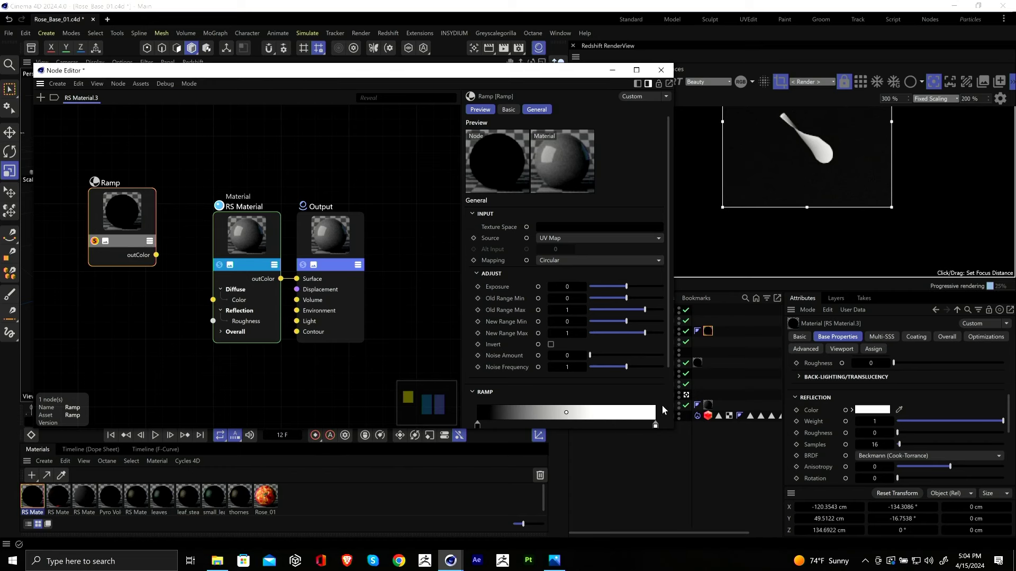
Step: Drag the ramp's white knot left to tighten the circular falloff
click(655, 426)
drag(655, 426, 595, 427)
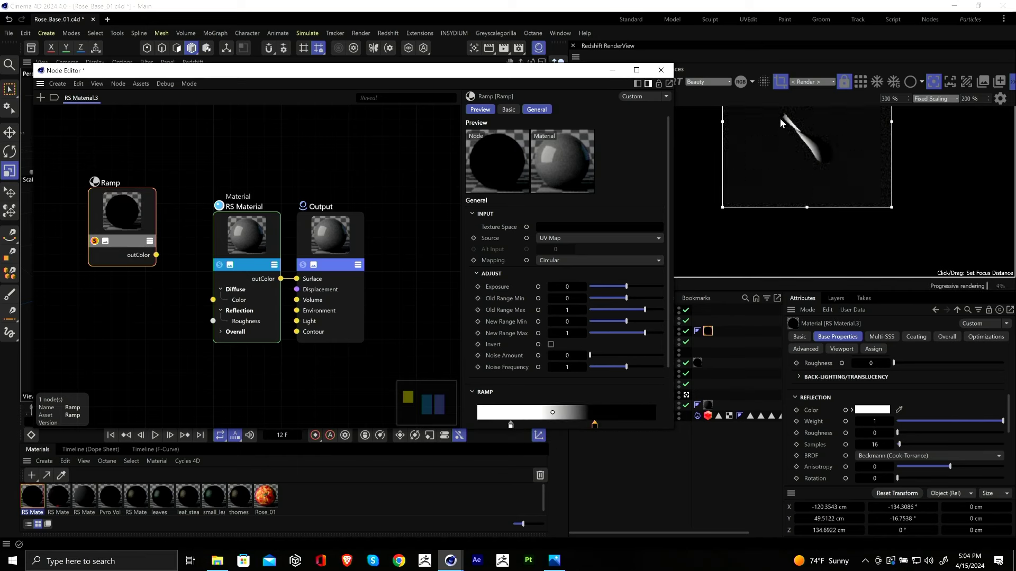
drag(510, 426, 477, 426)
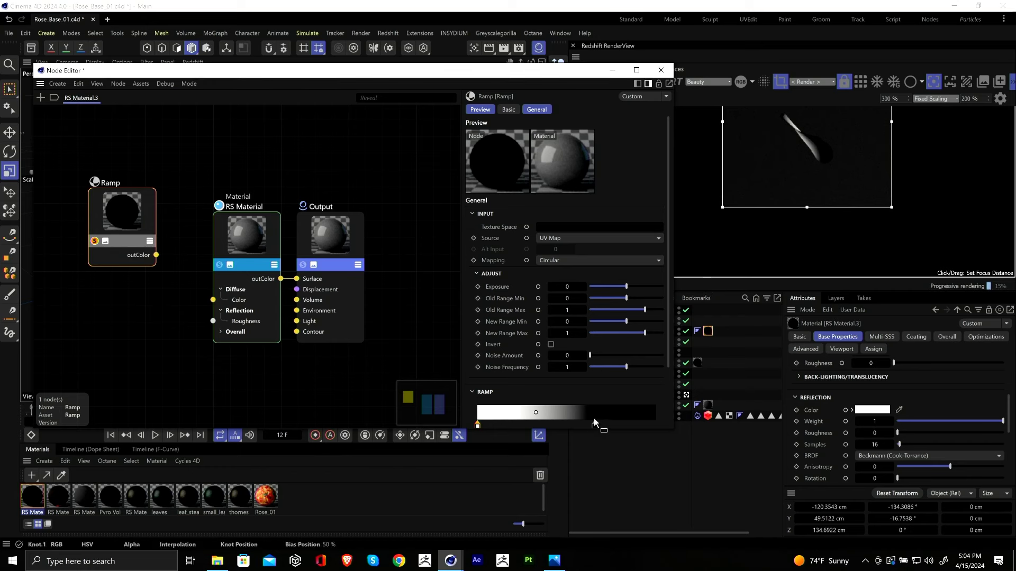
drag(594, 427, 613, 491)
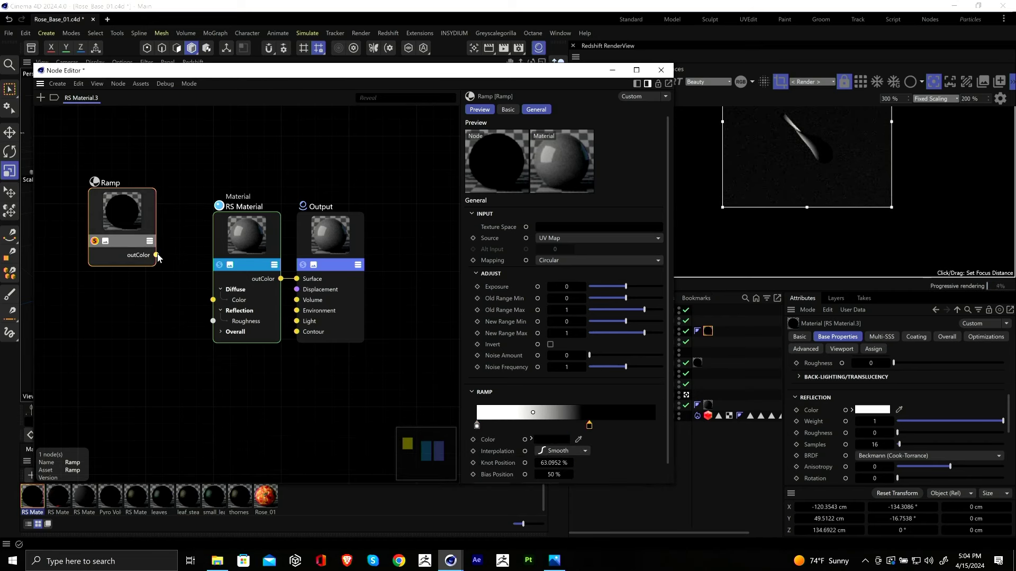
Step: Connect the Ramp output to the RS Material's Overall input and redraw the render region around the petals
drag(156, 255, 213, 331)
shift+click(269, 229)
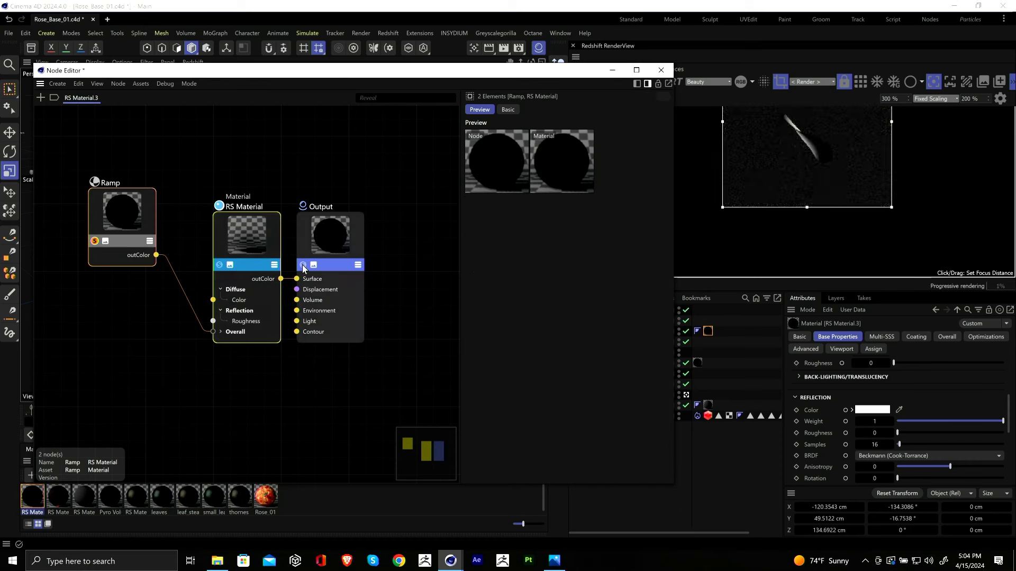
scroll(841, 156, down, 3)
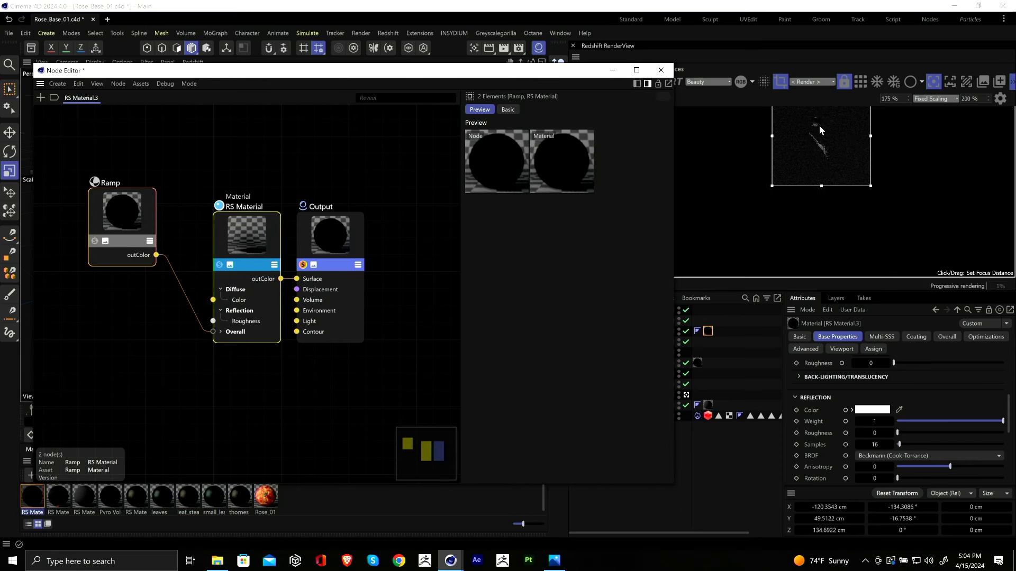
scroll(825, 136, down, 2)
drag(767, 236, 959, 106)
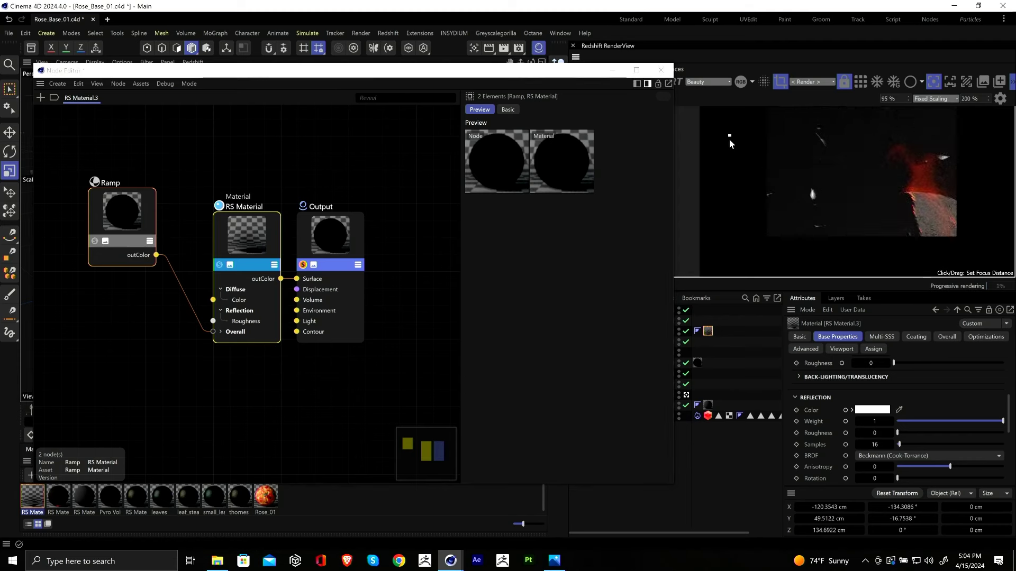
drag(730, 135, 878, 257)
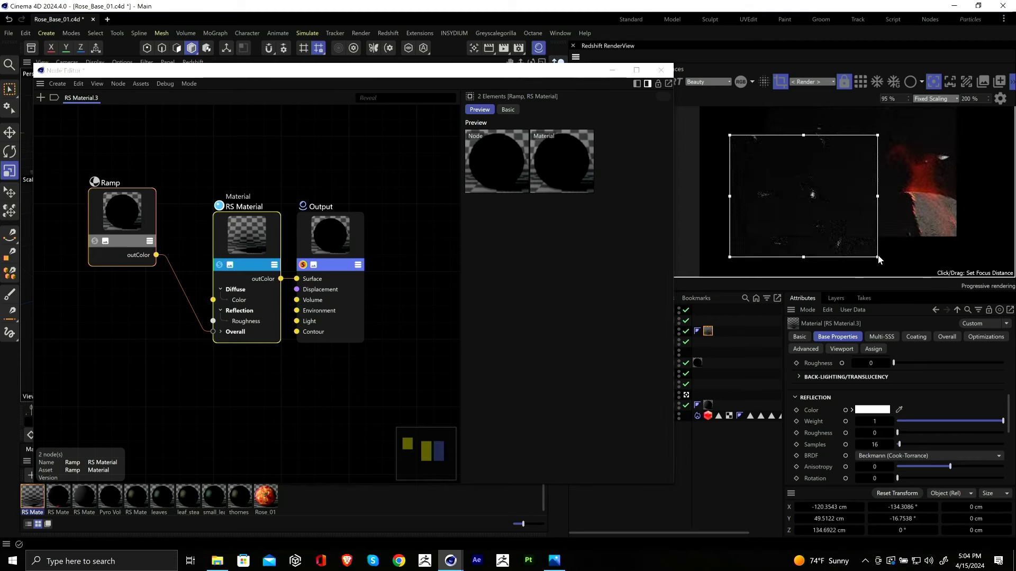
Step: Set the ramp knot to about 56% and duplicate the Ramp node
click(122, 227)
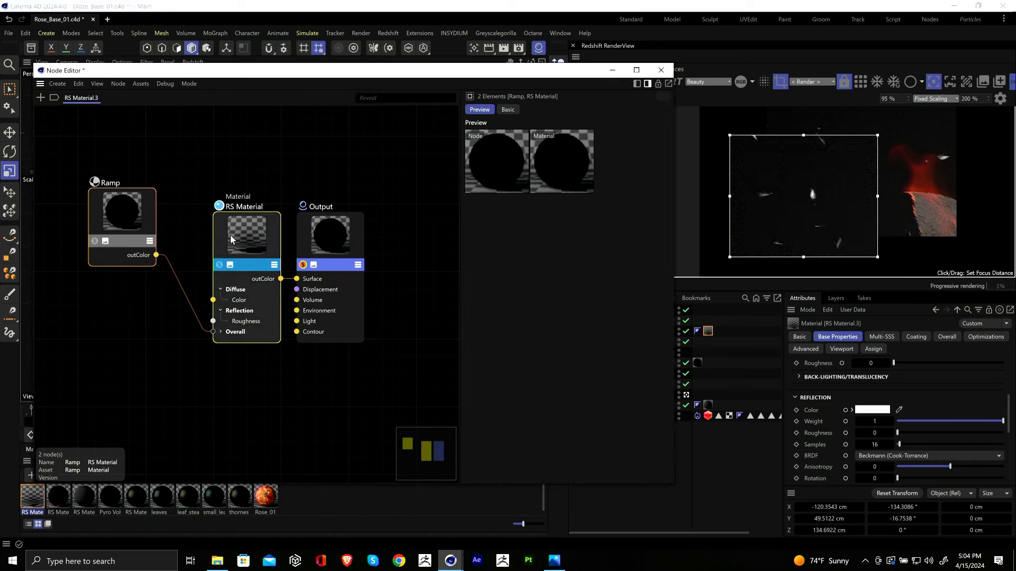
click(47, 252)
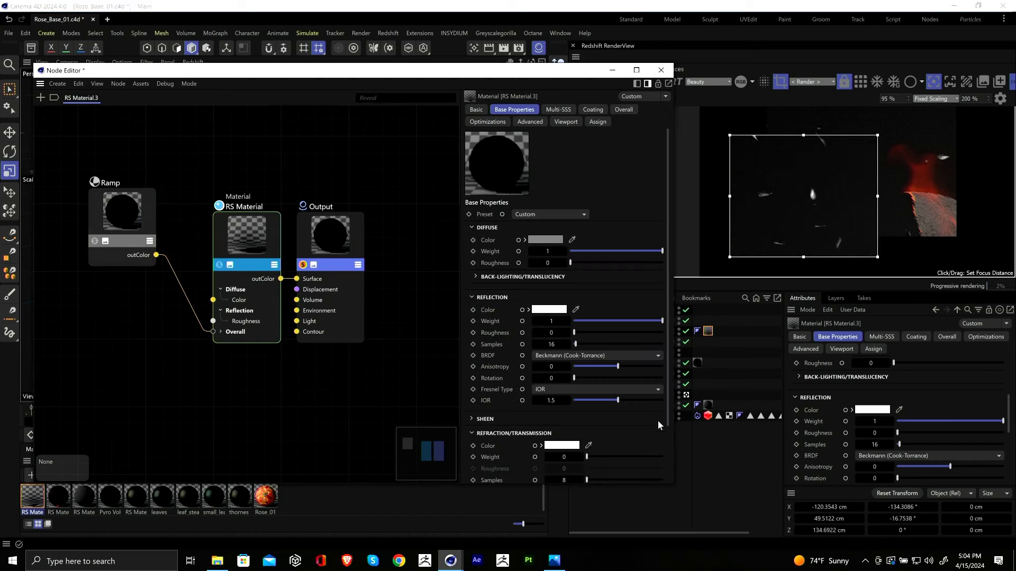
middle_drag(203, 226, 259, 221)
click(148, 213)
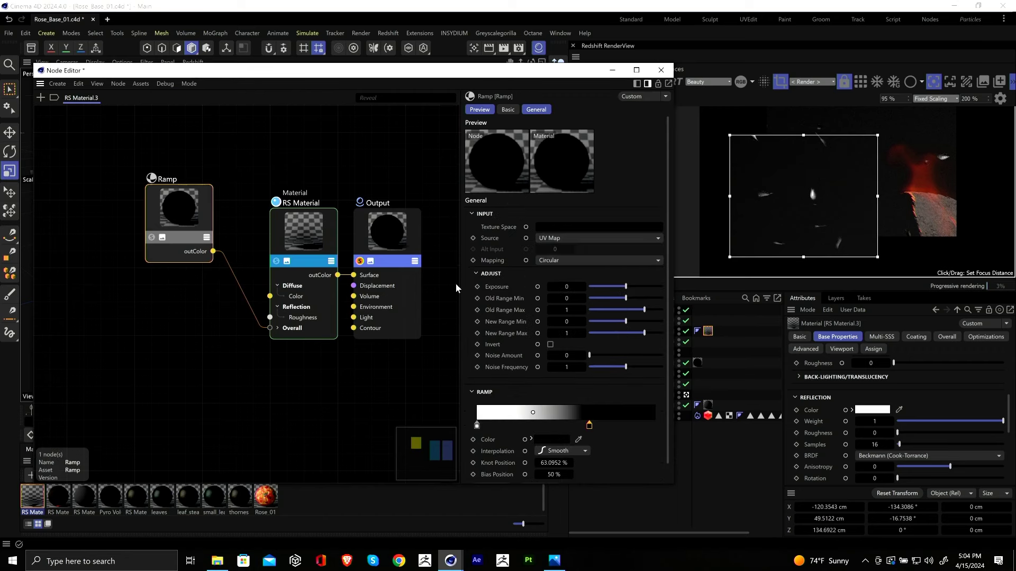
drag(589, 425, 577, 426)
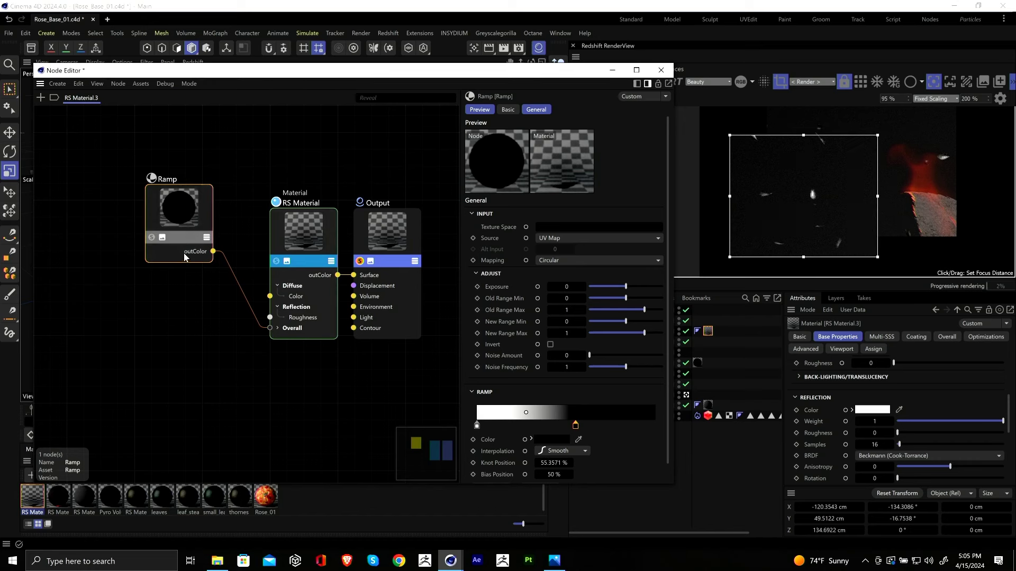
ctrl+drag(192, 212, 184, 340)
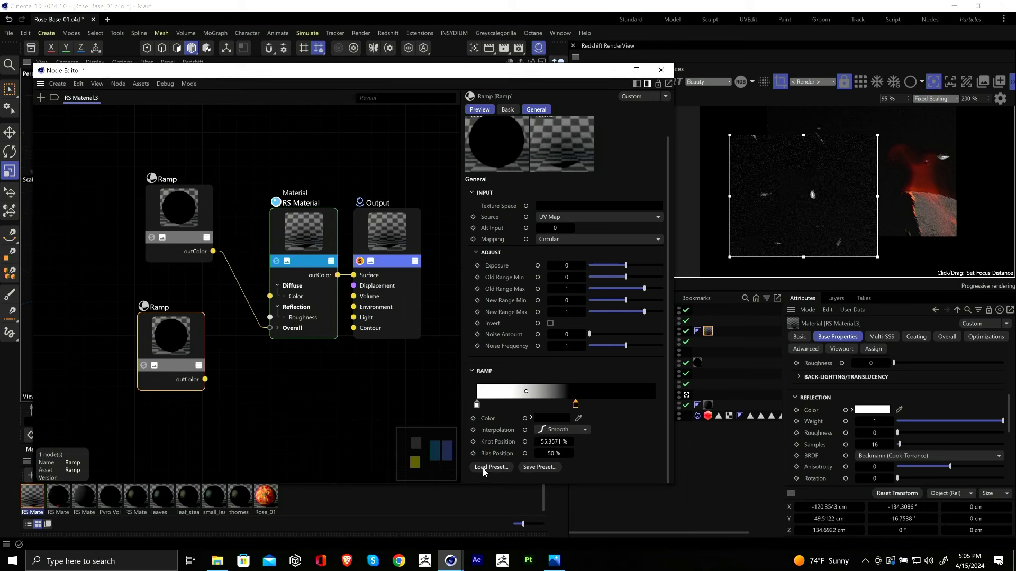
Step: Apply the Flame 1 gradient preset to the new lower Ramp
click(507, 466)
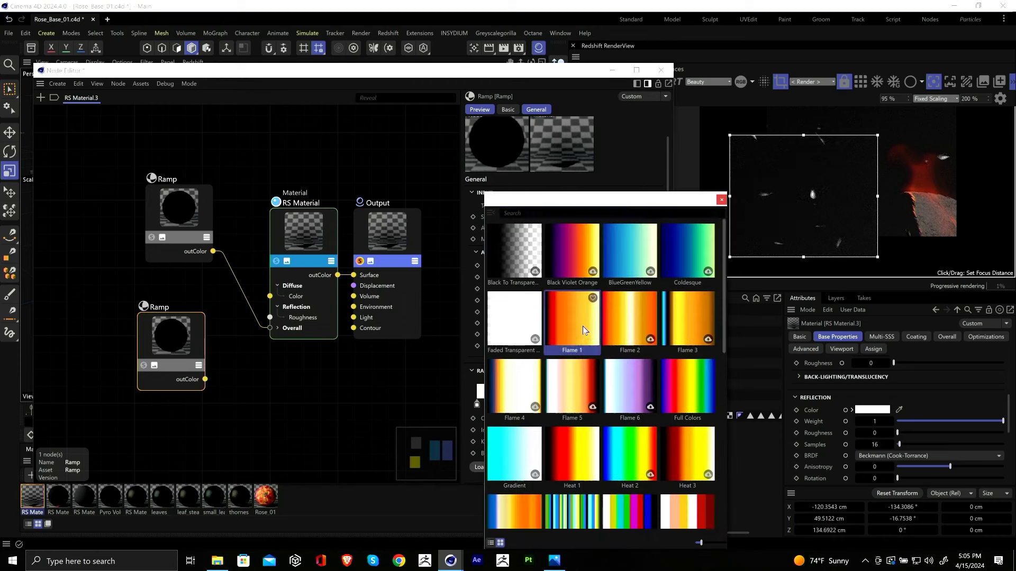
double_click(582, 326)
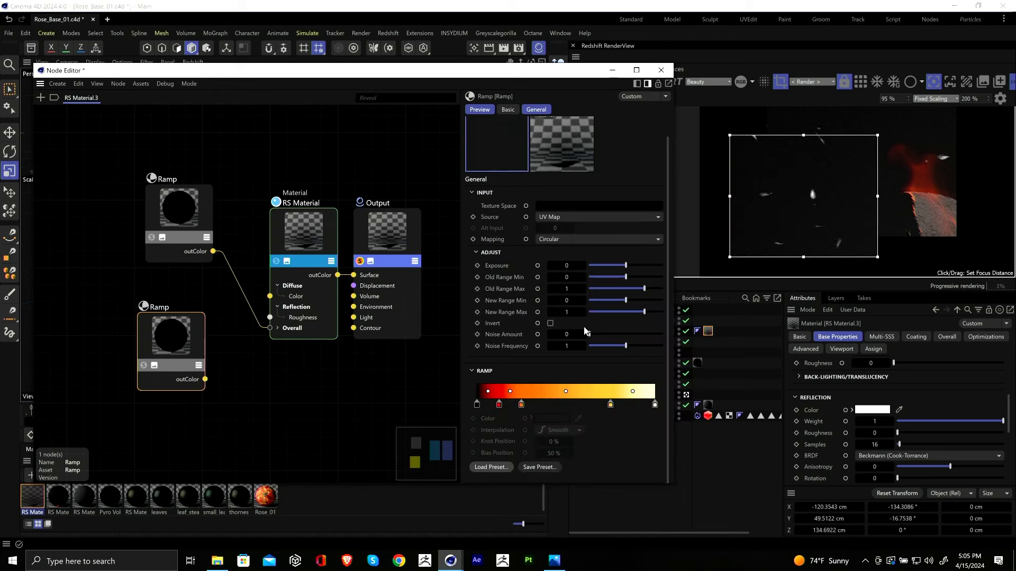
click(315, 266)
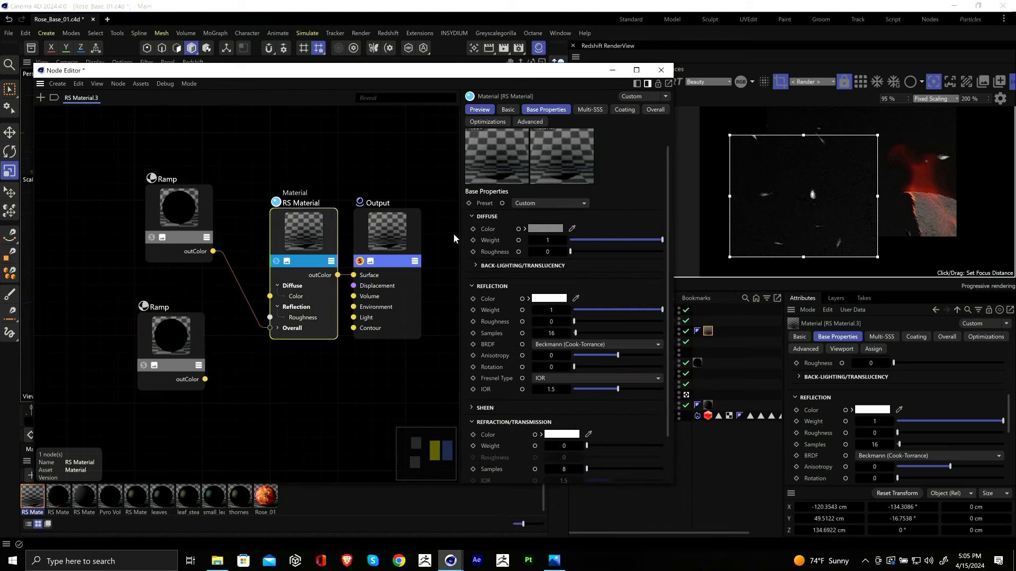
click(652, 109)
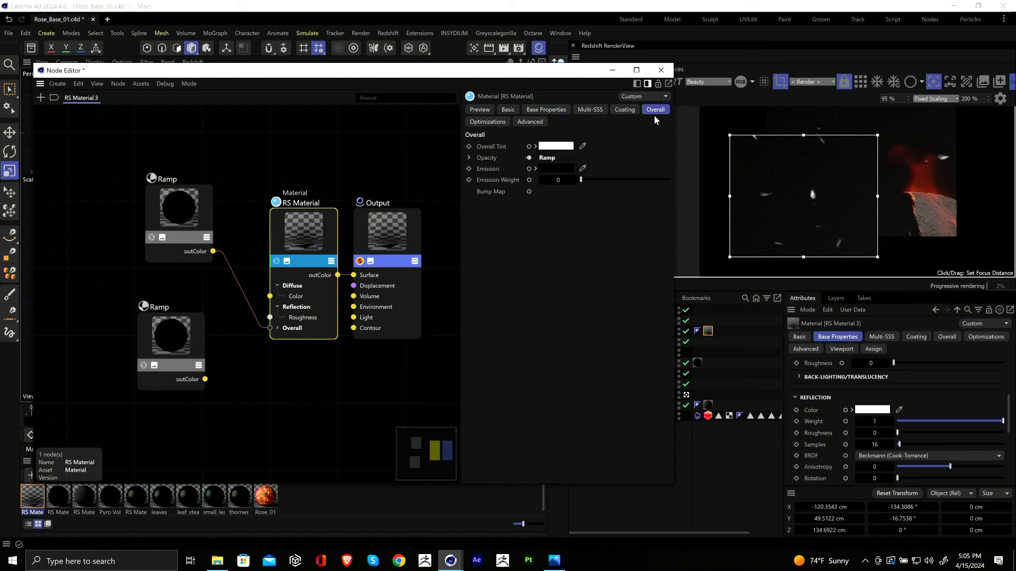
Step: Expose the RS Material's Emission input and wire the lower Ramp's output into it
right_click(529, 171)
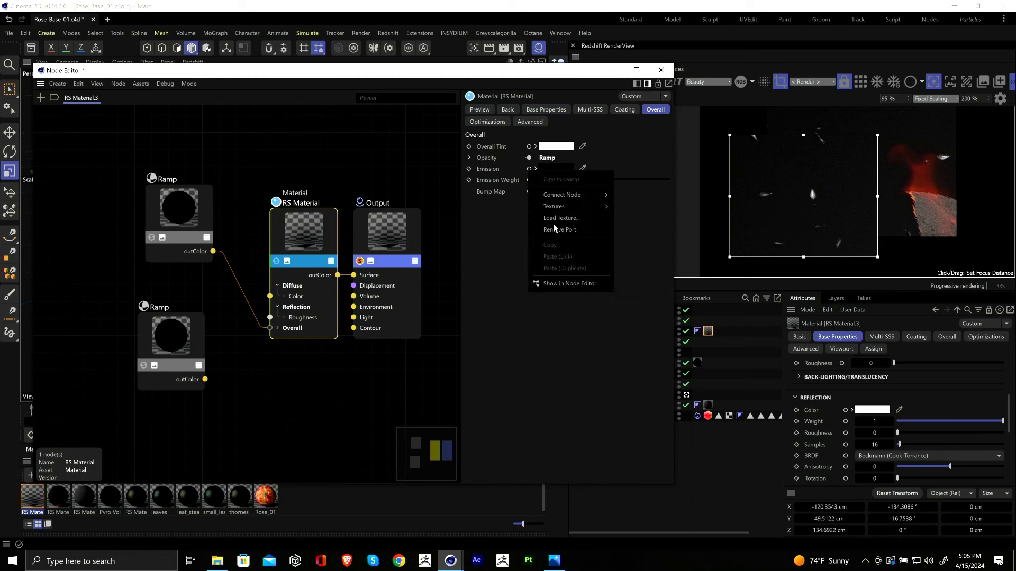
click(556, 284)
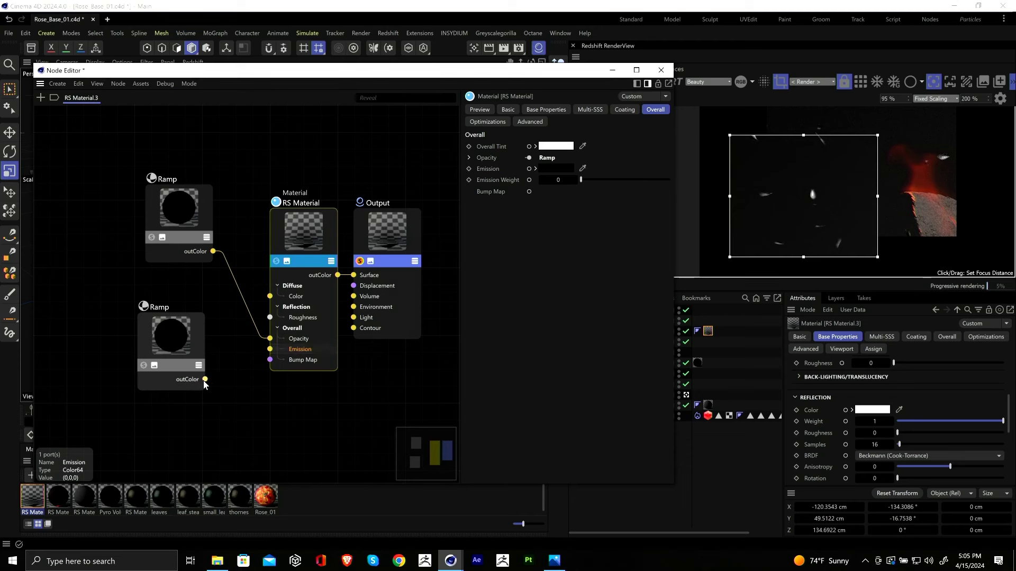
drag(276, 353, 275, 348)
click(187, 332)
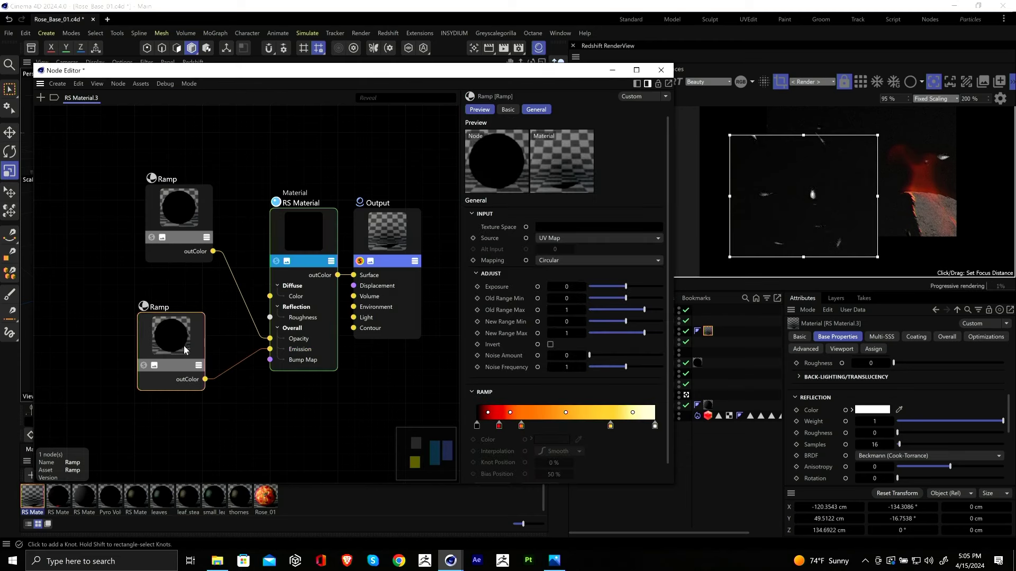
drag(184, 345, 182, 364)
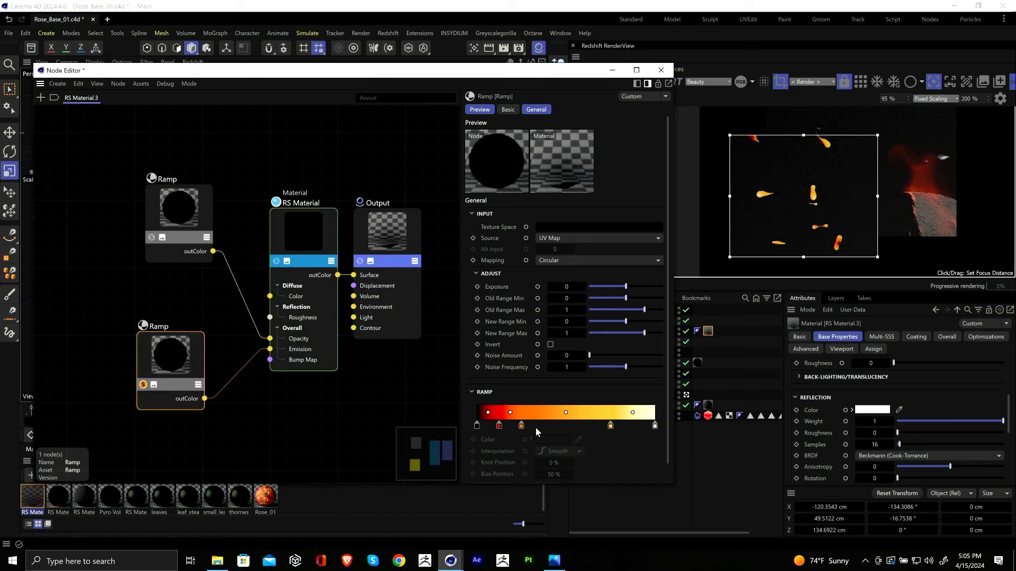
Step: Invert the lower Ramp's gradient so white sits on the left, previewing each ramp
right_click(541, 414)
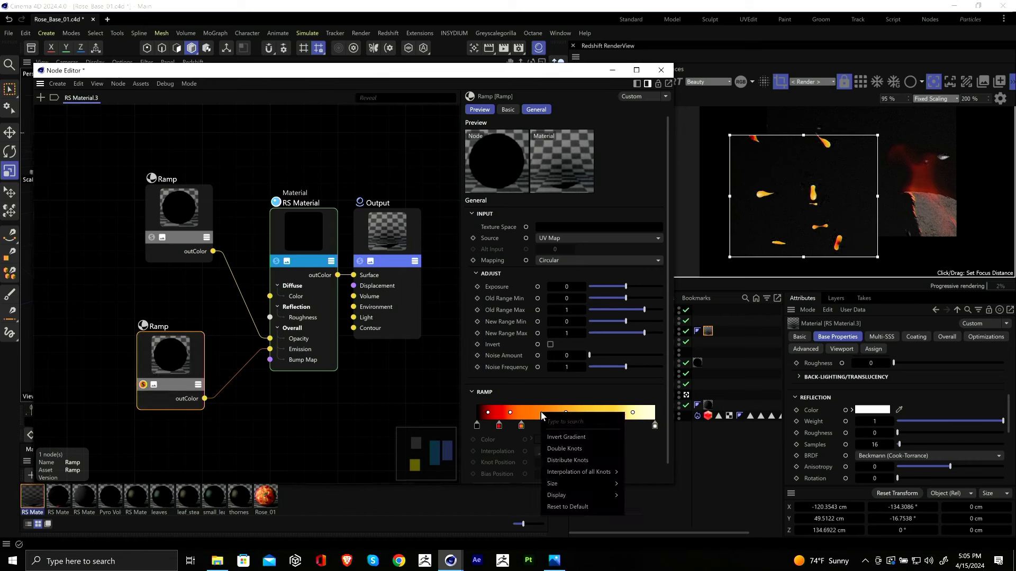
click(556, 437)
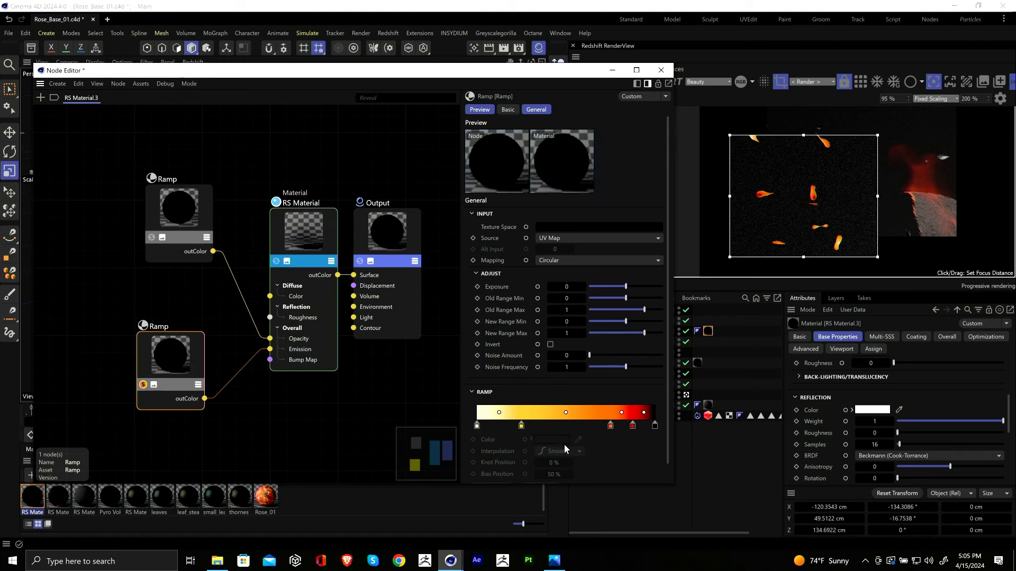
right_click(531, 414)
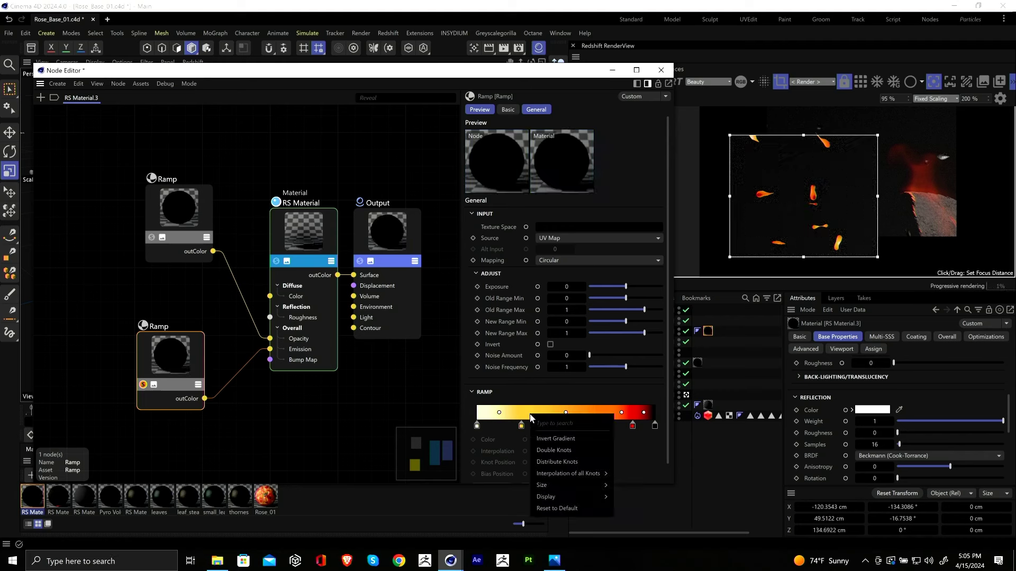
click(544, 438)
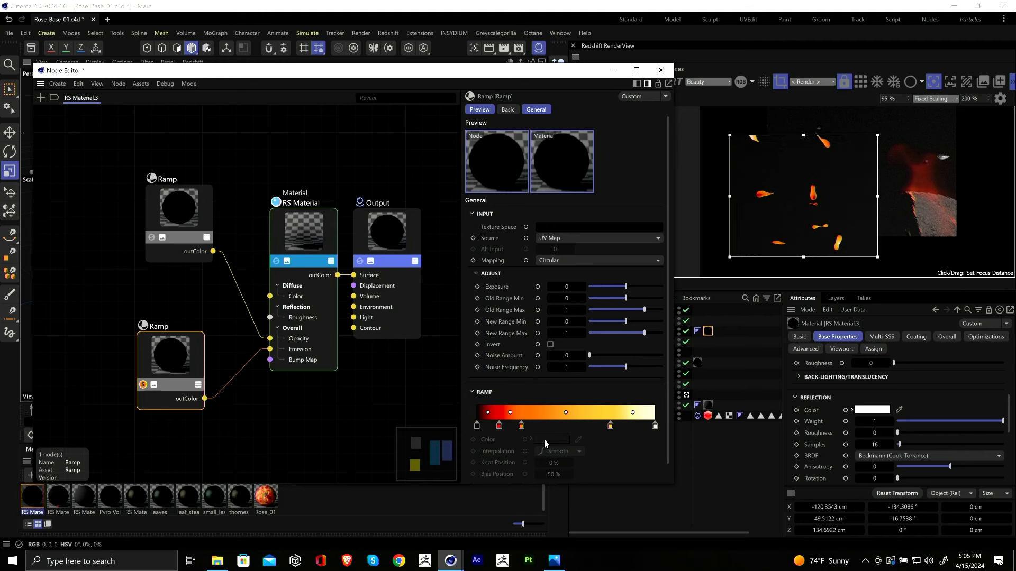
click(151, 237)
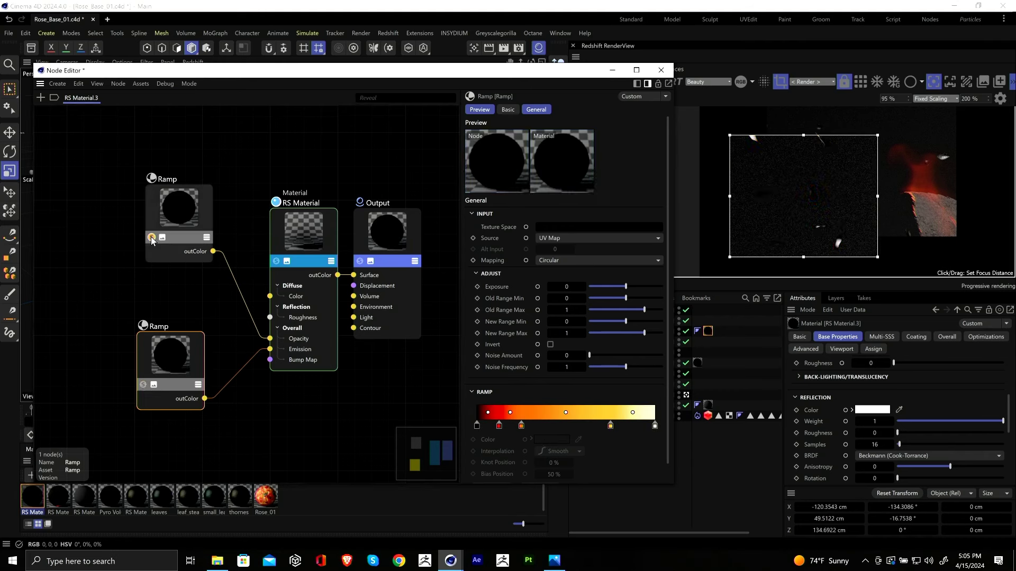
click(142, 384)
right_click(587, 412)
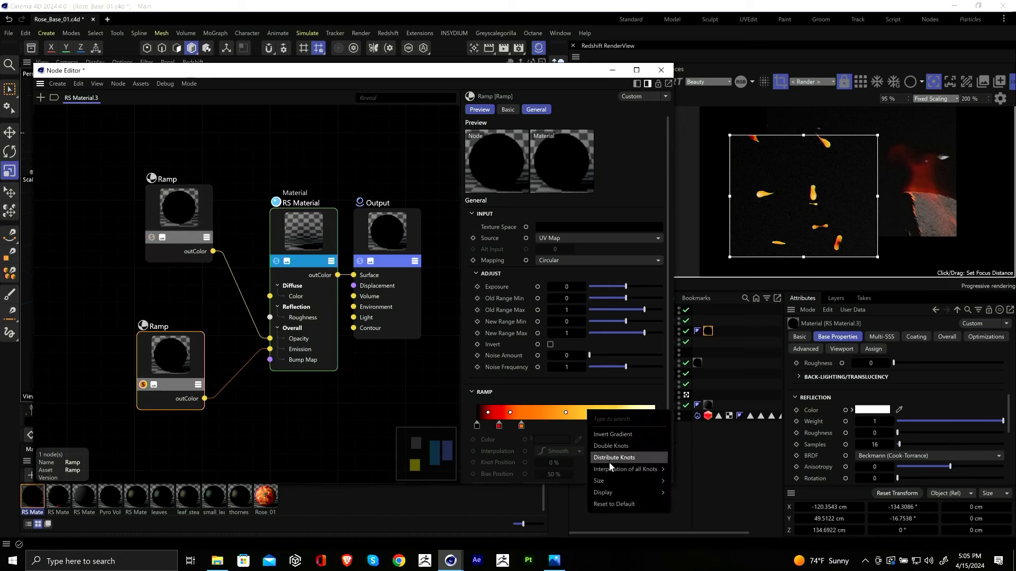
click(607, 435)
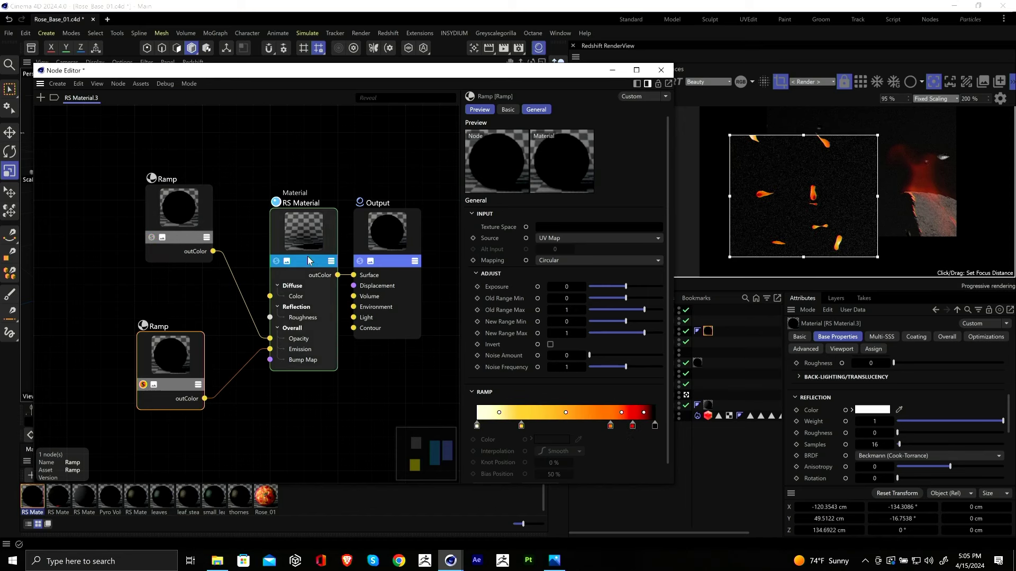
click(313, 231)
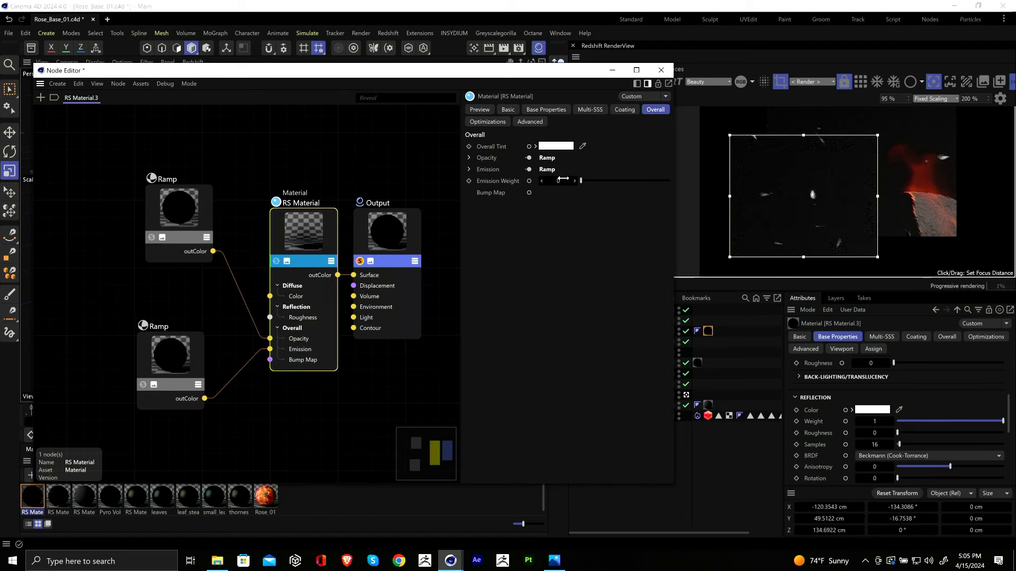
Step: Set Emission Weight to 1 and both Diffuse and Reflection Weights to 0
drag(563, 181, 588, 180)
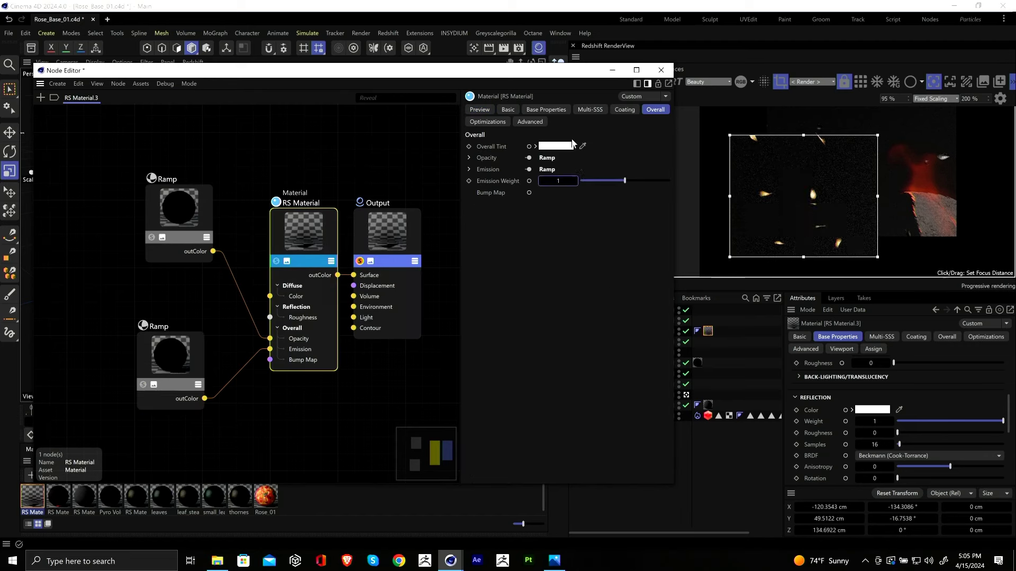
click(509, 110)
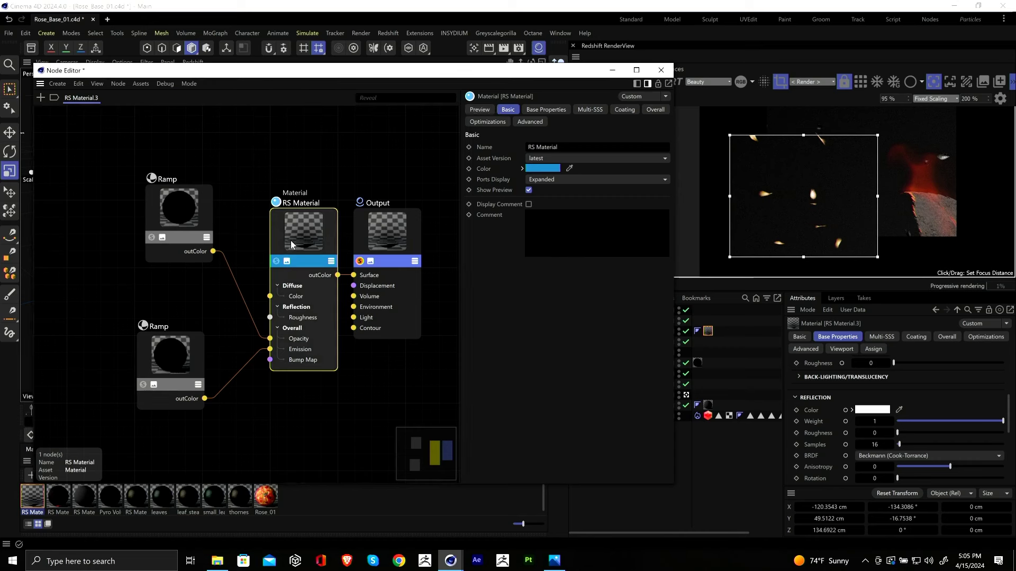
click(548, 109)
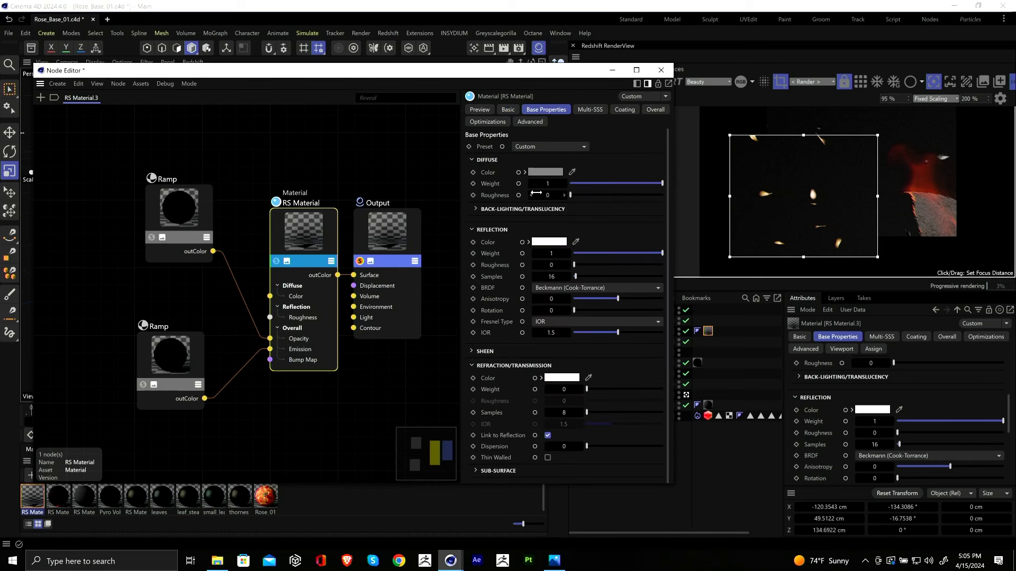
click(540, 185)
text(0)
click(551, 254)
text(0)
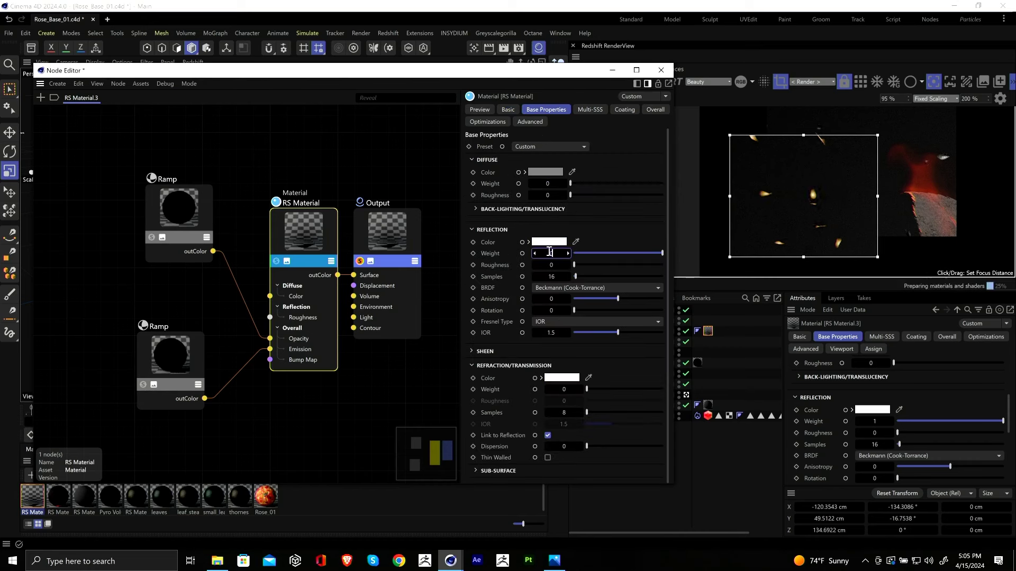
key(Return)
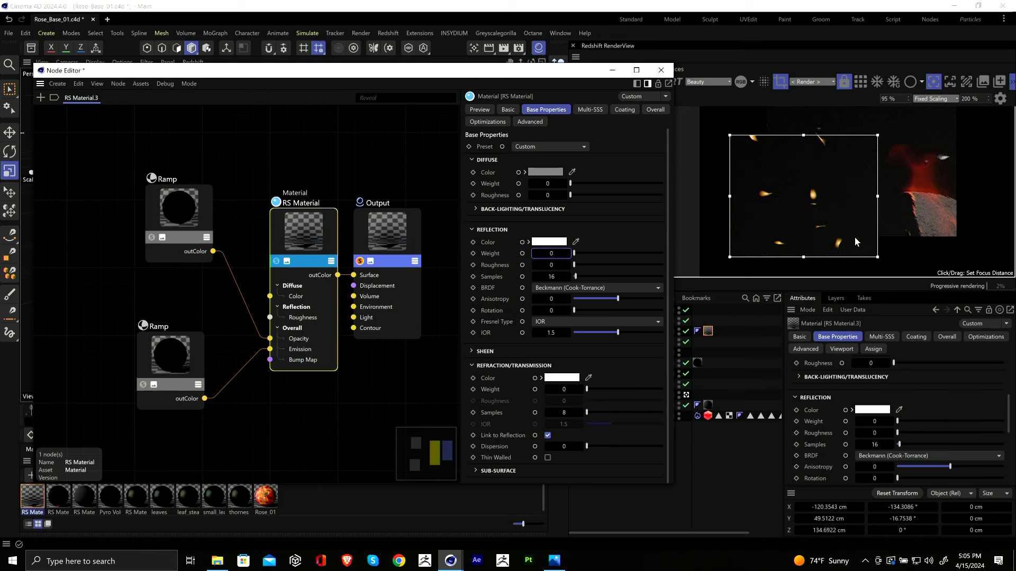
Step: Reshape the lower Ramp, sliding the orange knot to about 45% and adding a dark end knot
click(176, 350)
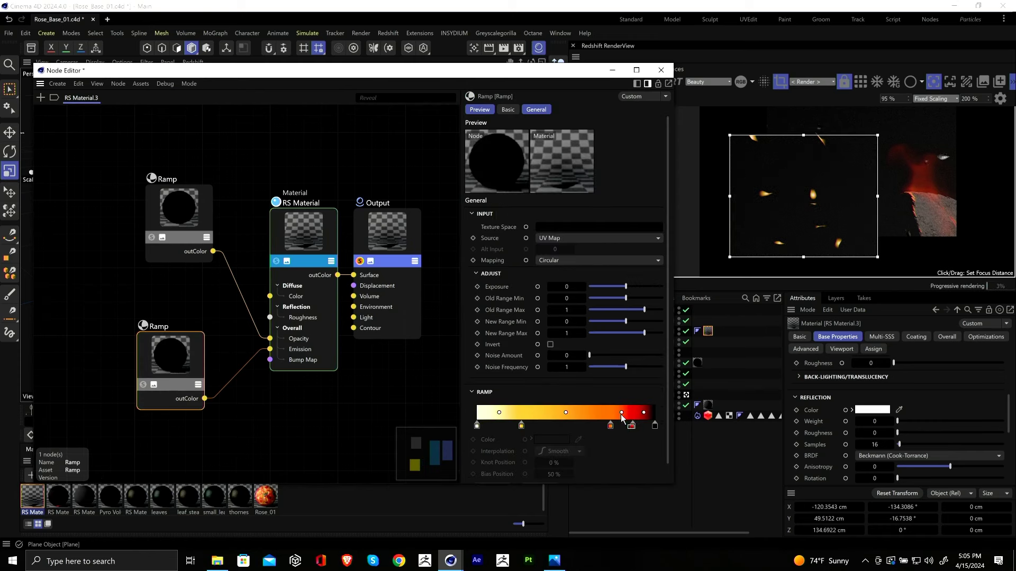
drag(521, 426, 510, 427)
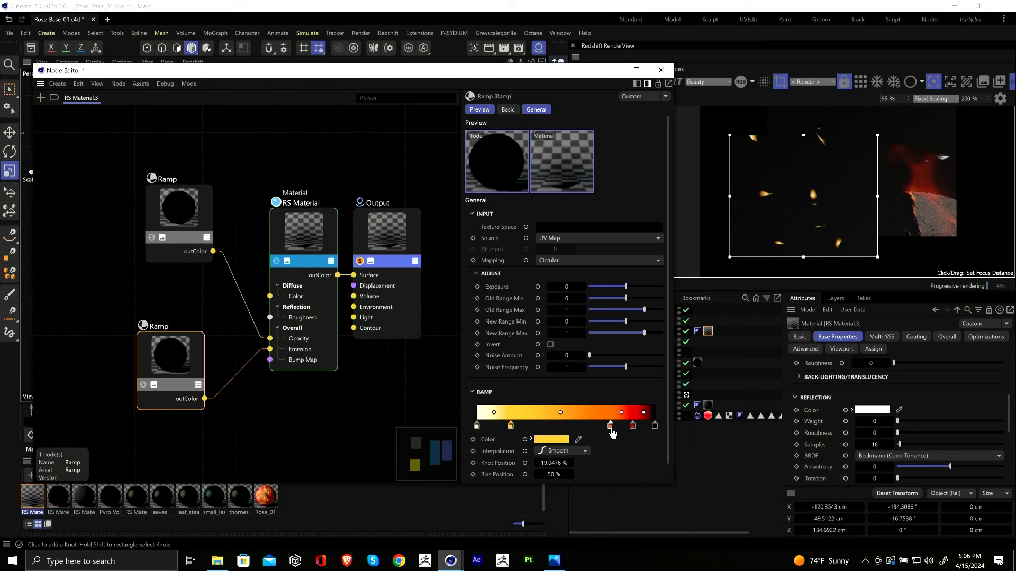
drag(610, 426, 632, 427)
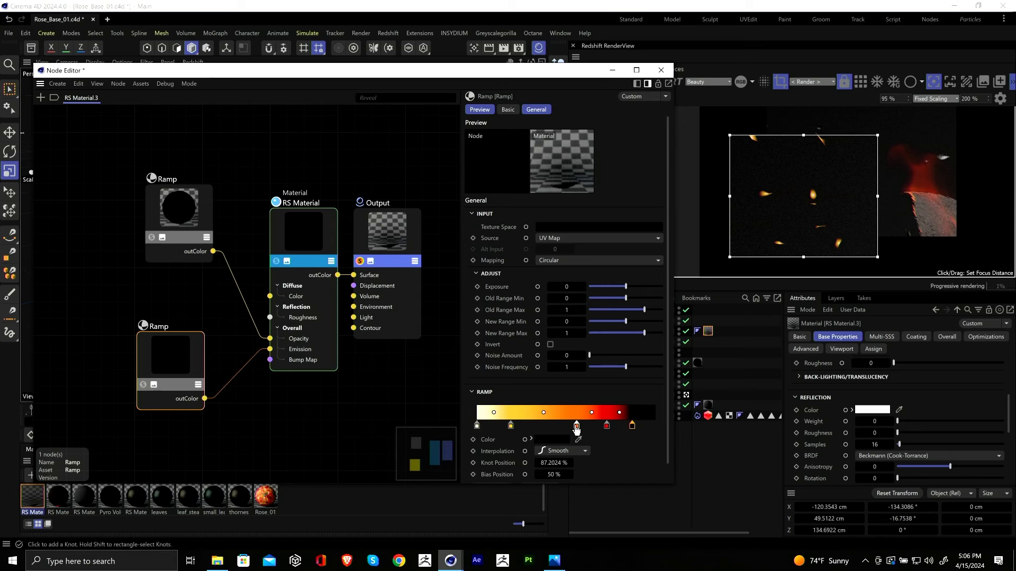
drag(576, 426, 666, 455)
click(620, 426)
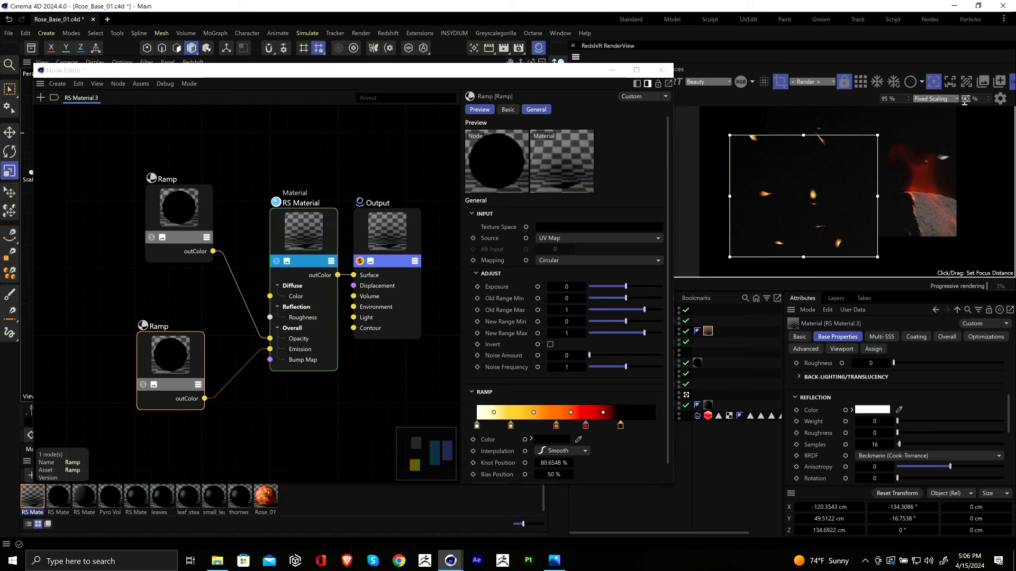
Step: Set the RenderView zoom to 100% and render the full frame instead of a region
double_click(964, 101)
text(100)
key(Return)
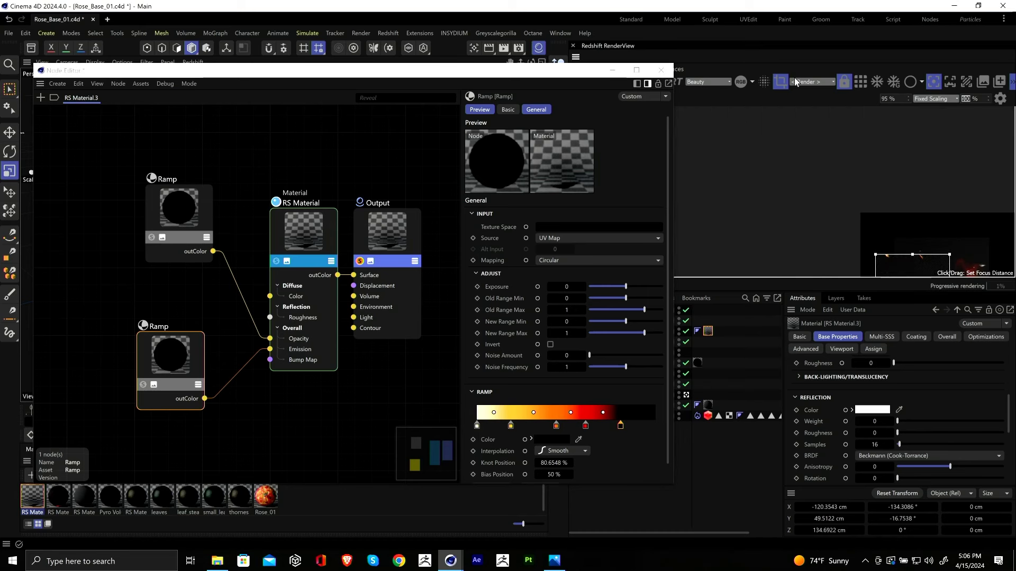
click(780, 81)
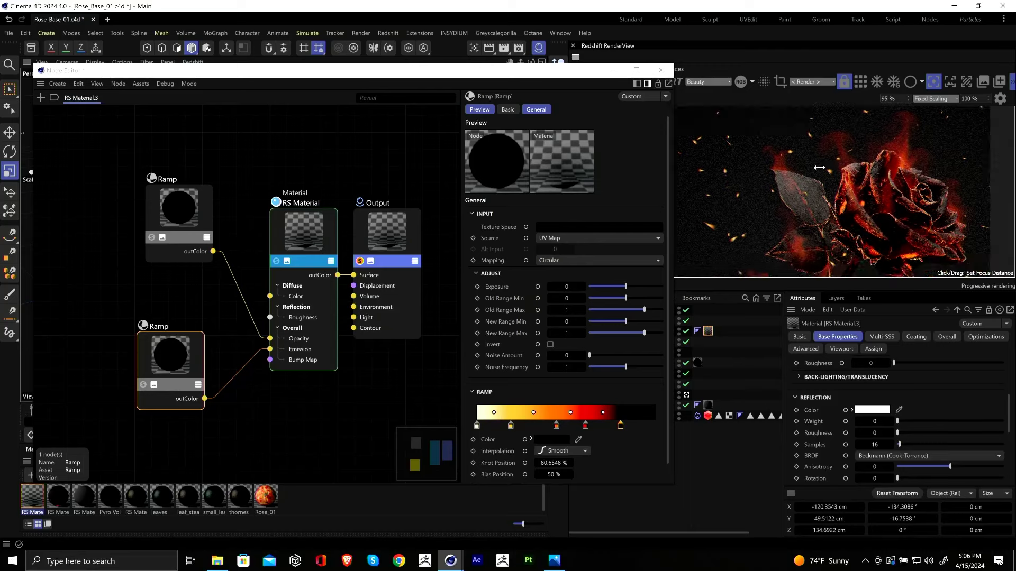
scroll(822, 190, down, 2)
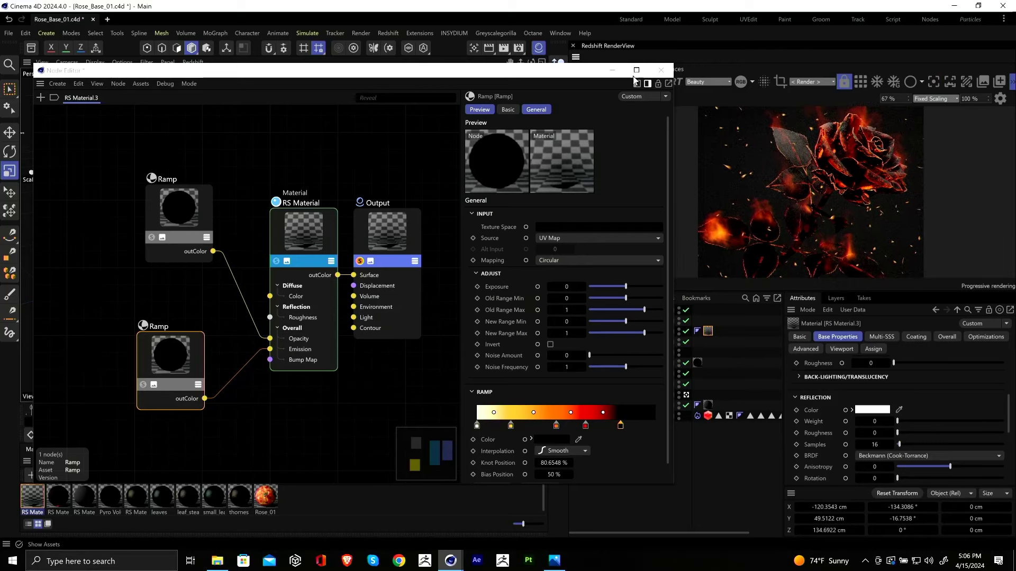
Step: Close the Node Editor and shrink the Capsule to 0.2963 cm radius, 2.9521 cm height
click(661, 70)
click(604, 332)
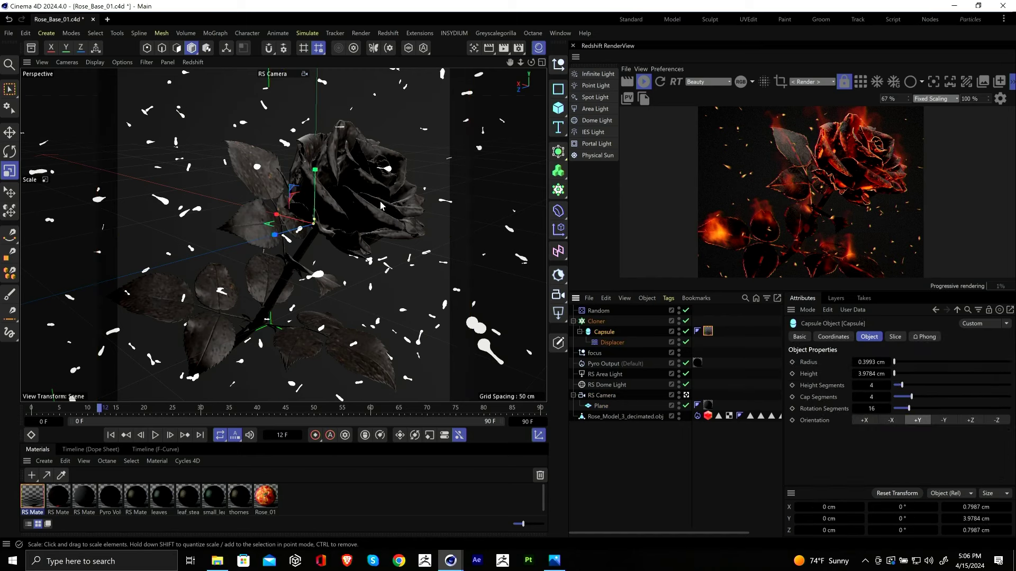
drag(431, 147, 413, 157)
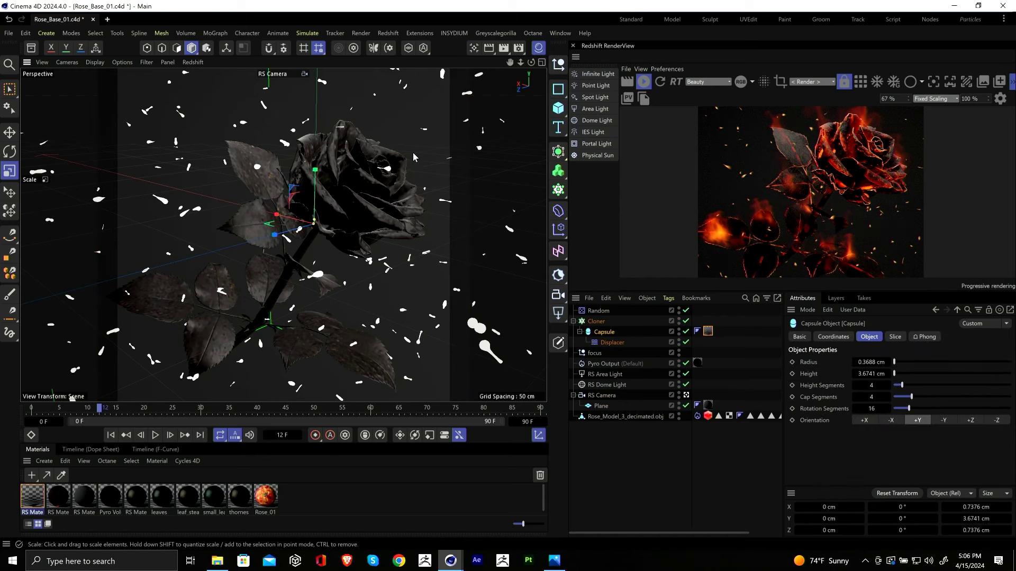
Step: Raise the Random effector's Scale to 0.68
click(597, 311)
scroll(829, 466, down, 2)
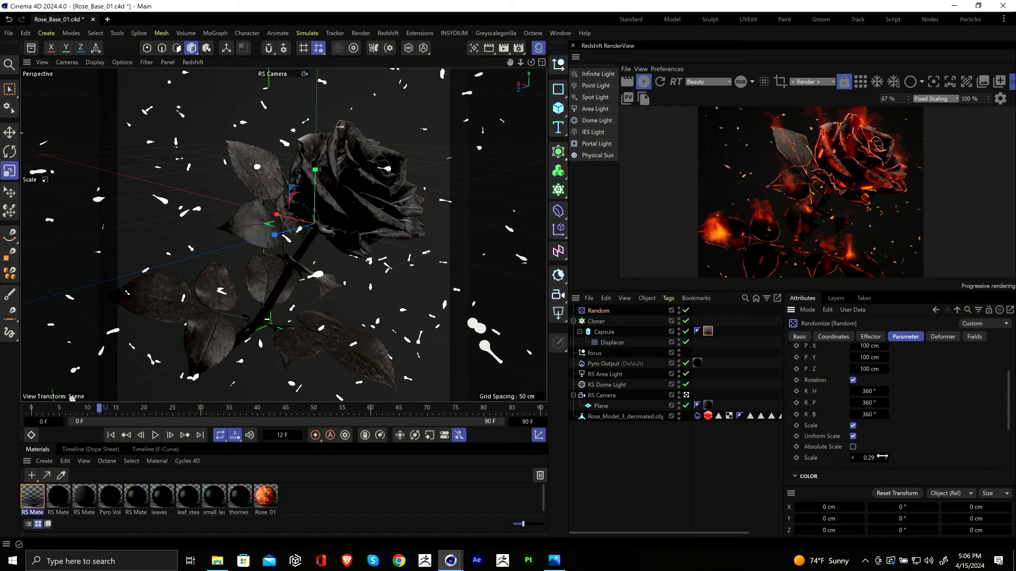
drag(886, 458, 898, 458)
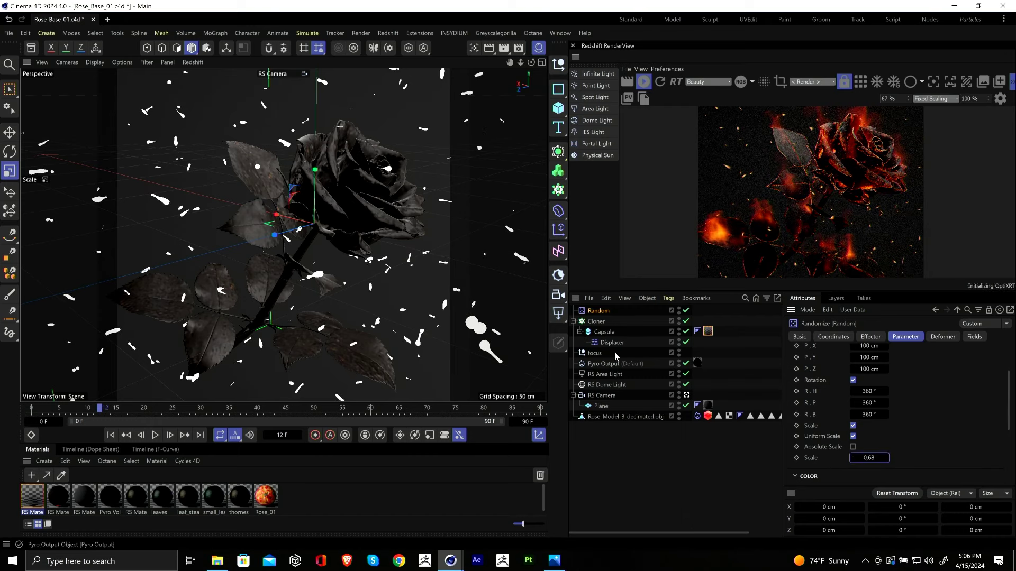
click(597, 332)
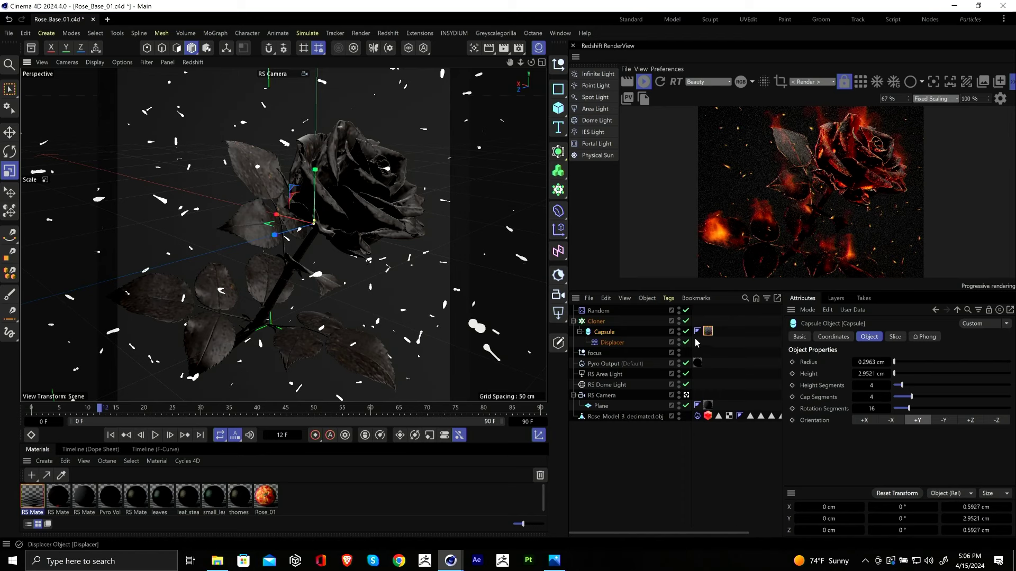
Step: Enable Bokeh in the RS Camera's depth-of-field settings
click(609, 400)
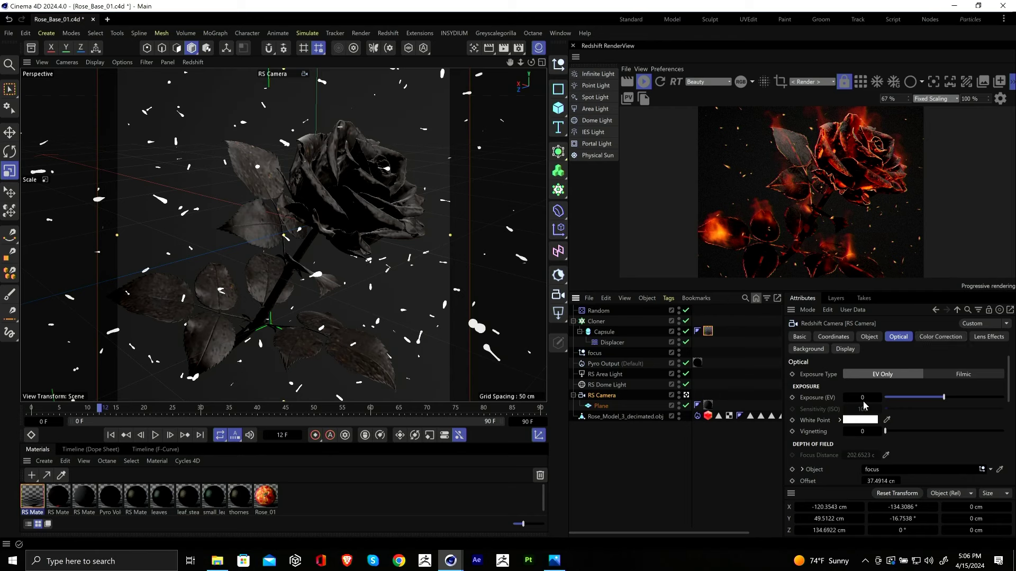
scroll(813, 450, down, 3)
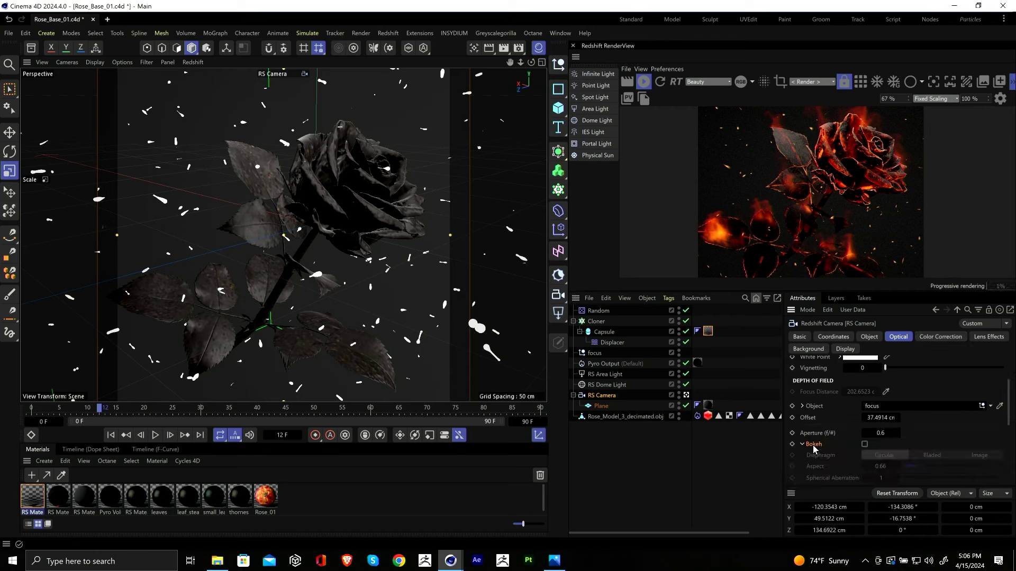
click(864, 444)
scroll(906, 238, up, 1)
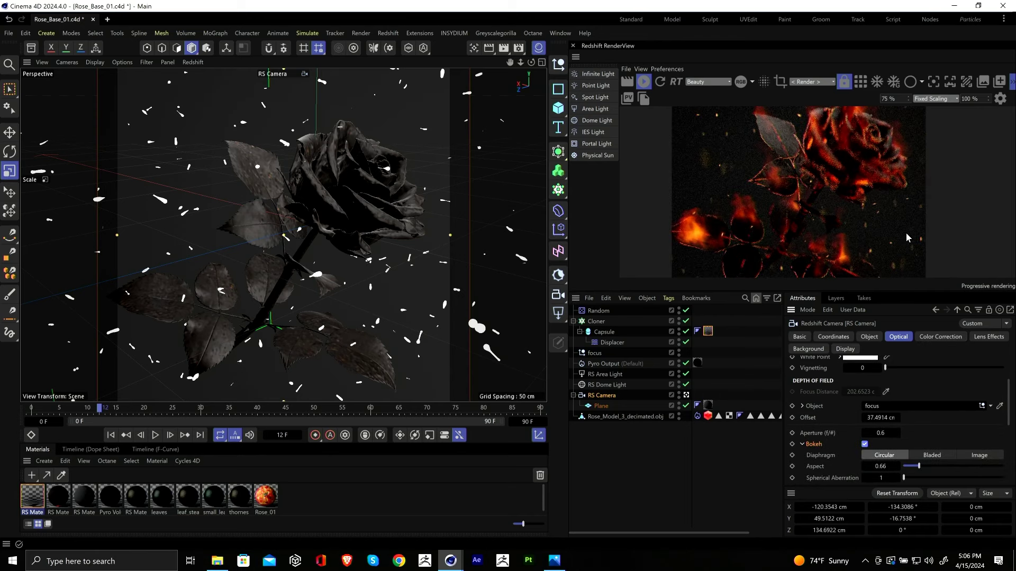
scroll(906, 237, down, 2)
scroll(765, 179, up, 6)
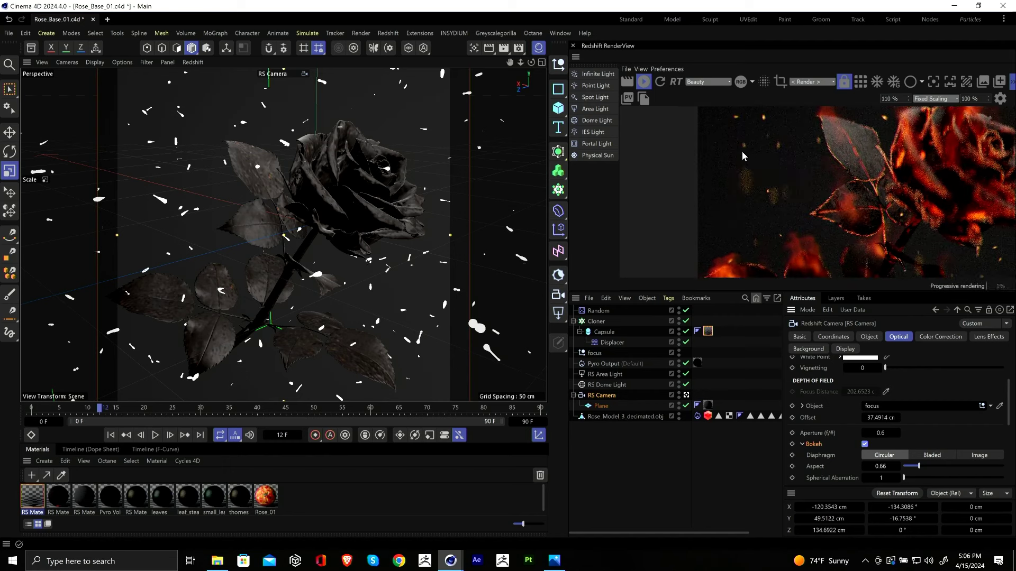
scroll(785, 207, down, 4)
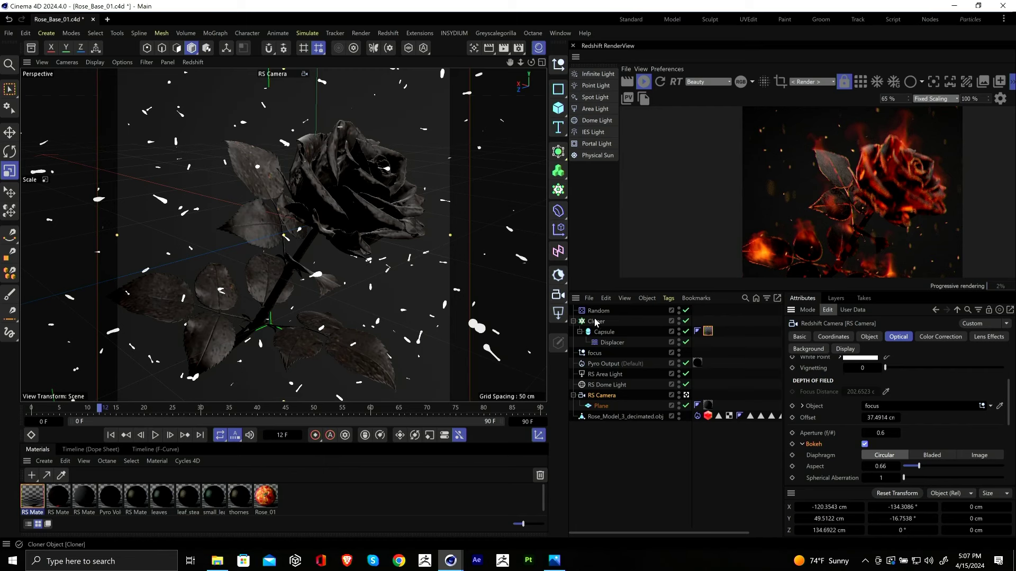
Step: Place the focus null onto the rose's surface with the Place tool
click(596, 354)
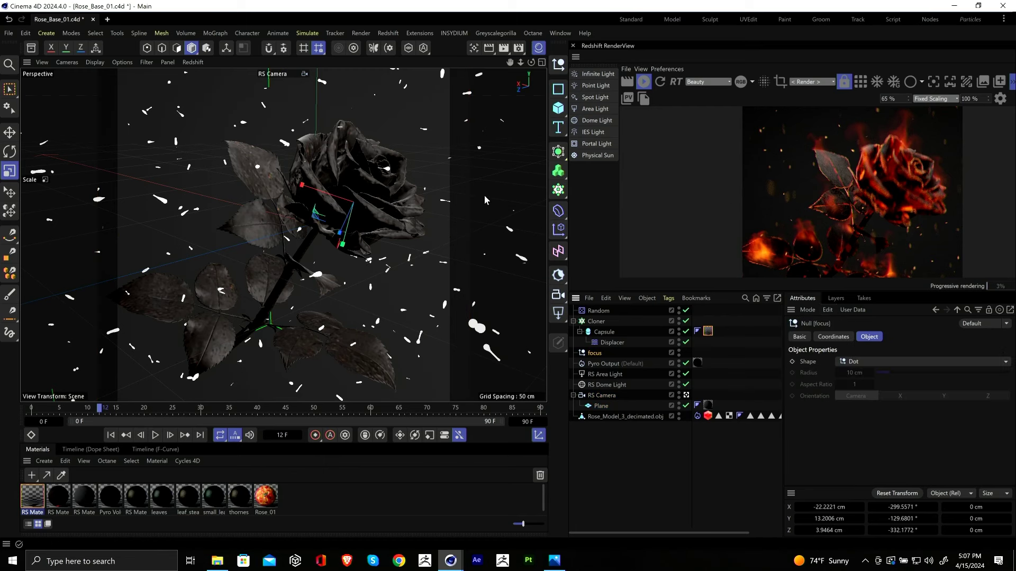
click(9, 192)
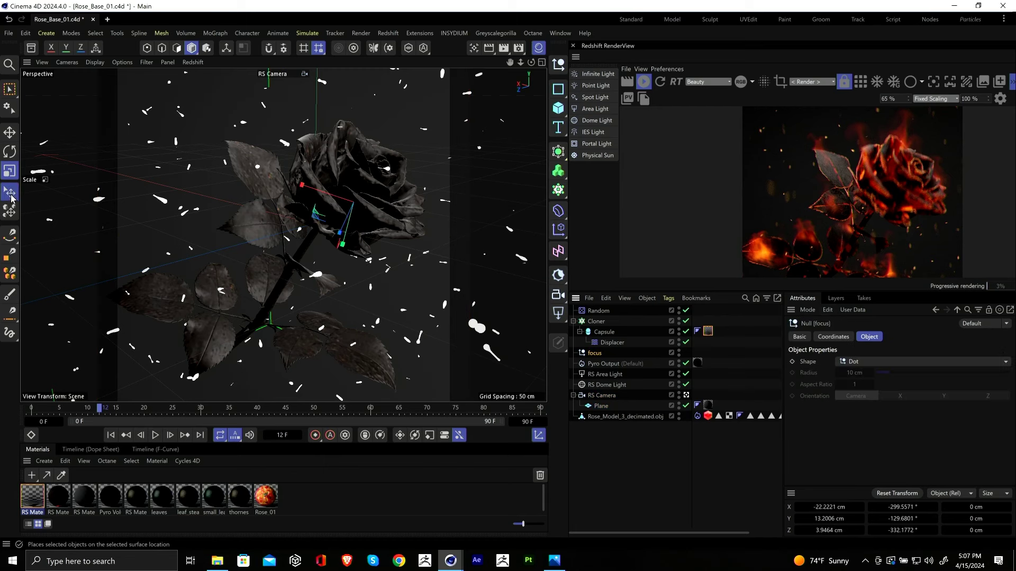
drag(348, 208, 340, 192)
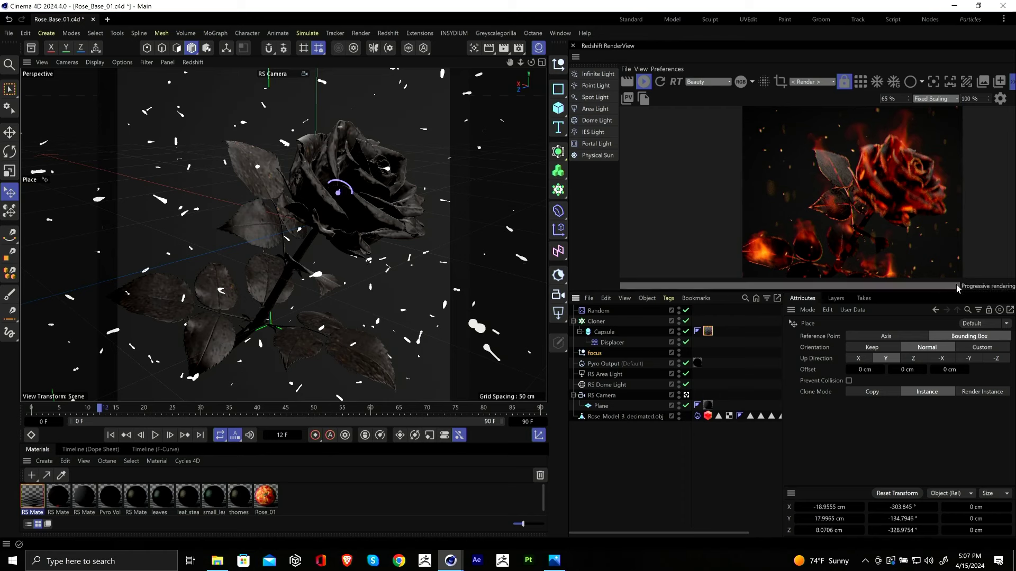
Step: Pick the camera's focus distance on the rose in RenderView, then bring up File Explorer
click(599, 395)
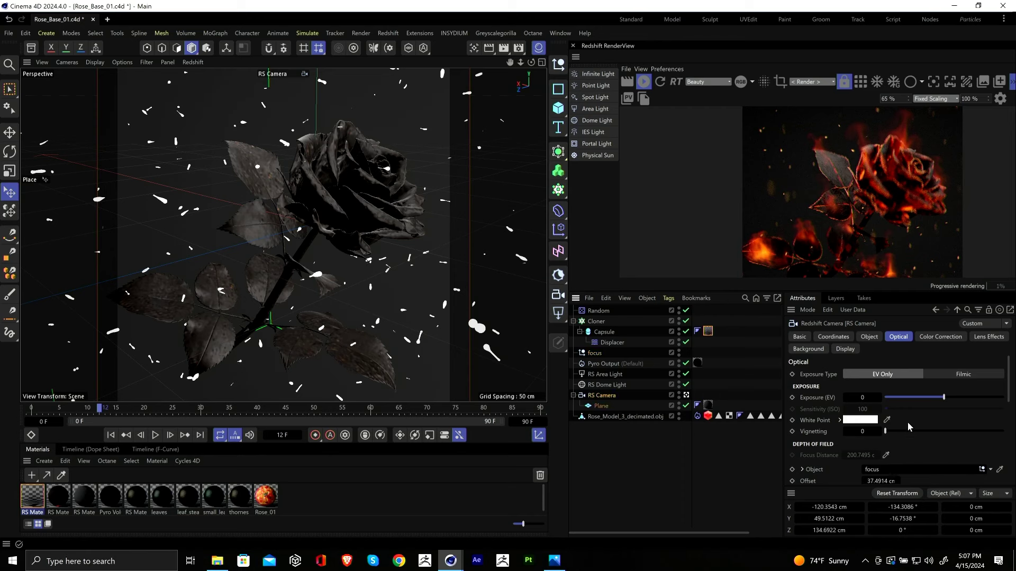
click(934, 81)
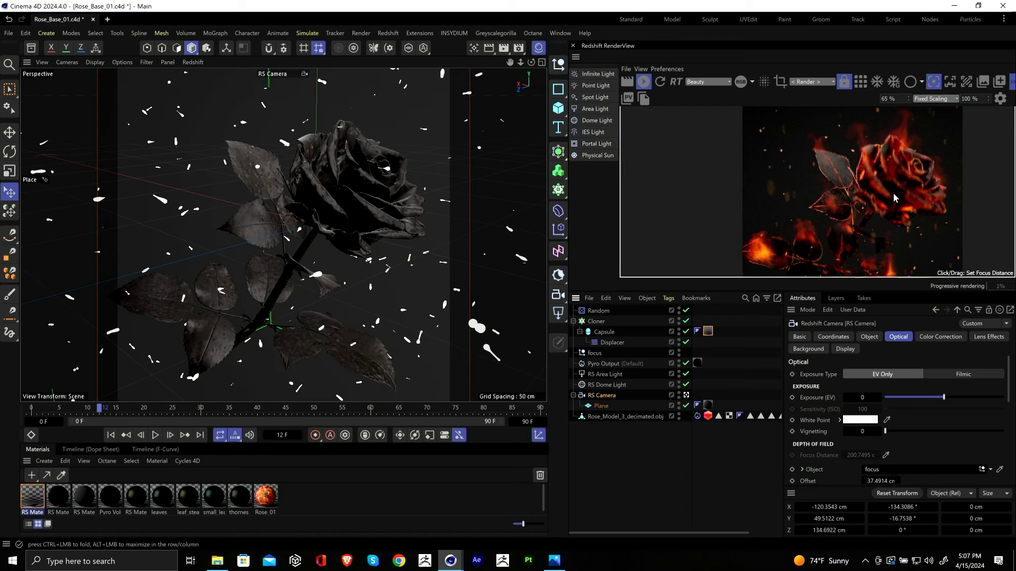
click(905, 237)
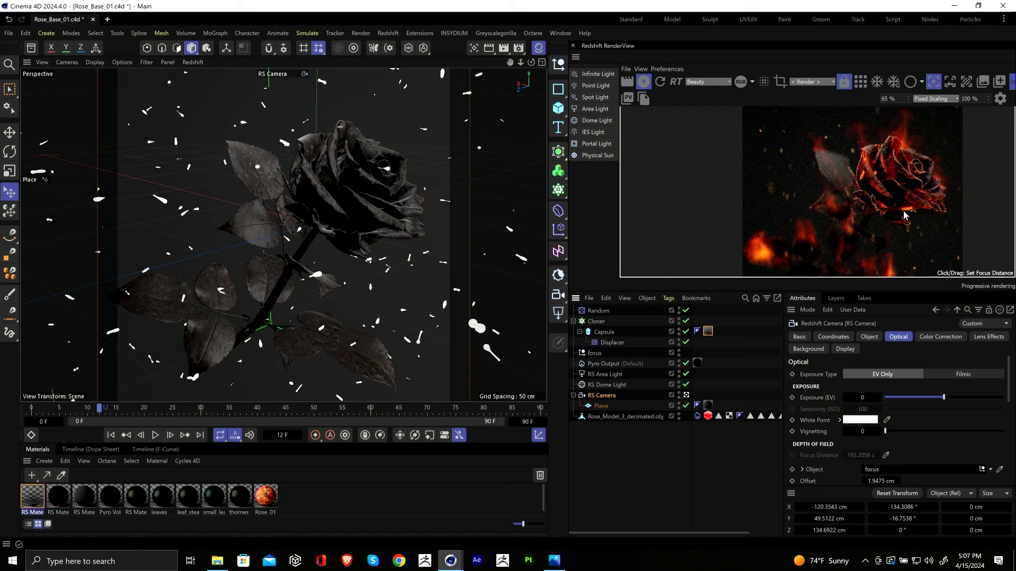
middle_drag(873, 228, 847, 178)
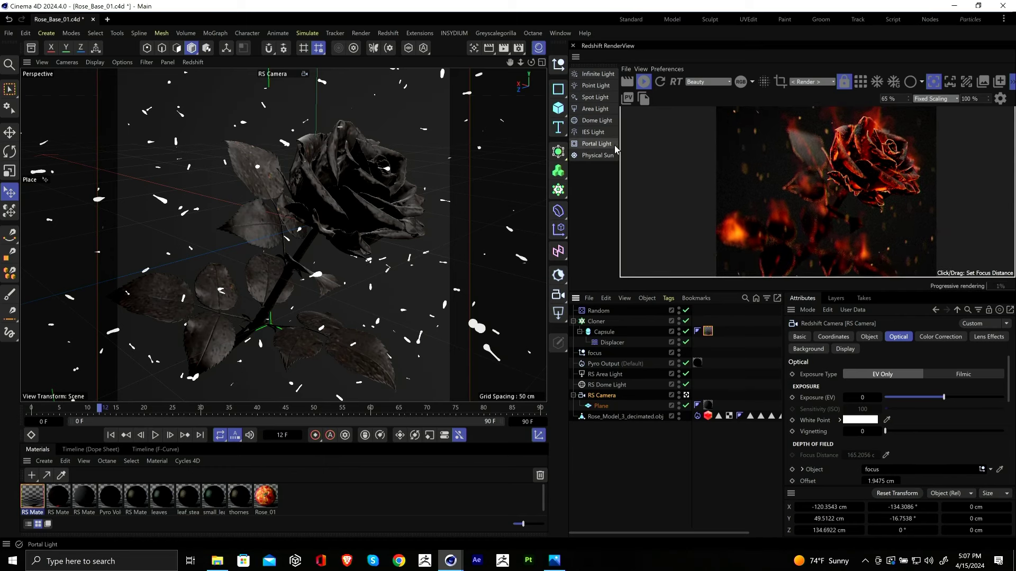
scroll(881, 221, down, 1)
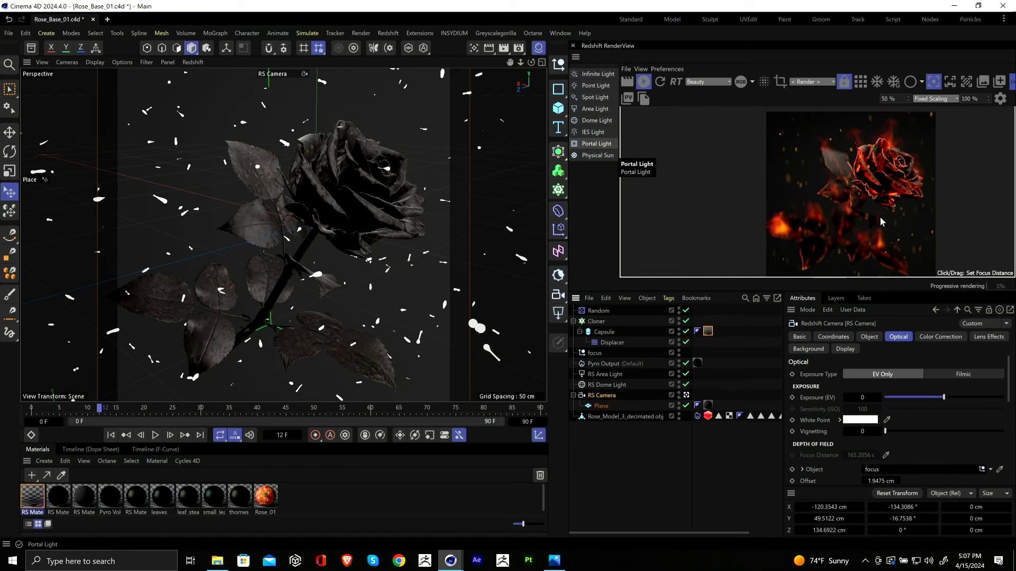
scroll(881, 222, up, 1)
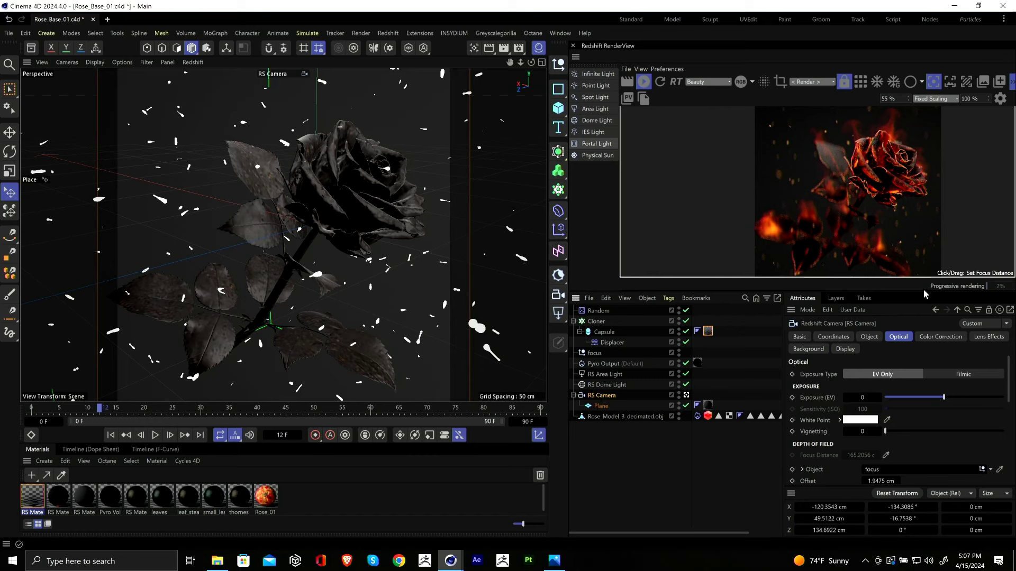
scroll(337, 201, up, 4)
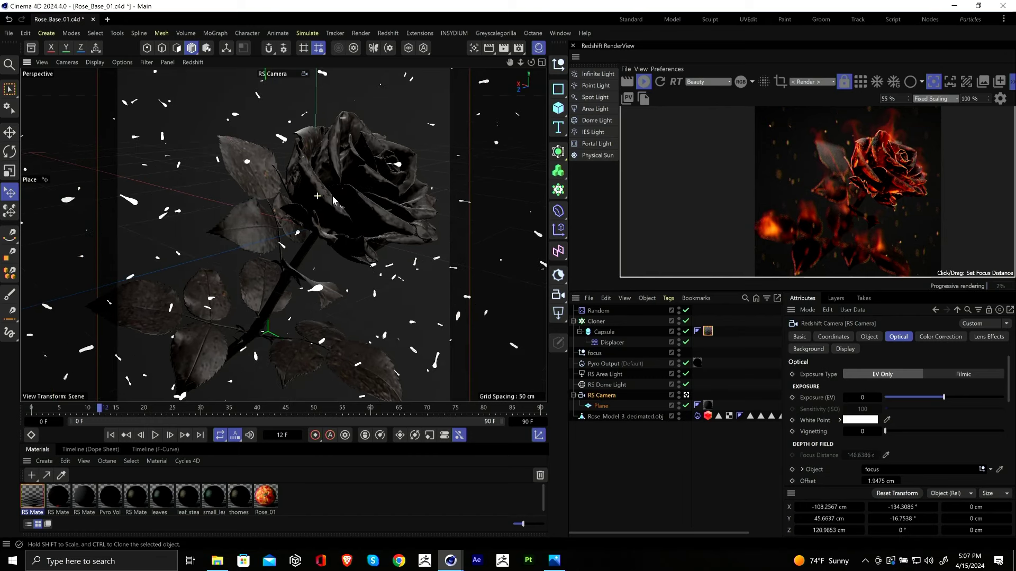
scroll(344, 208, up, 4)
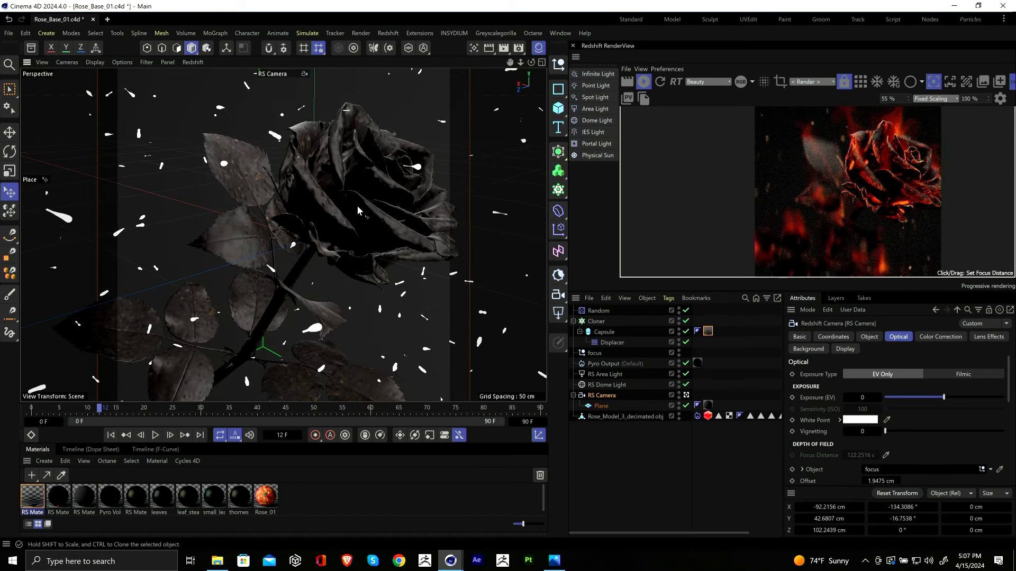
click(217, 560)
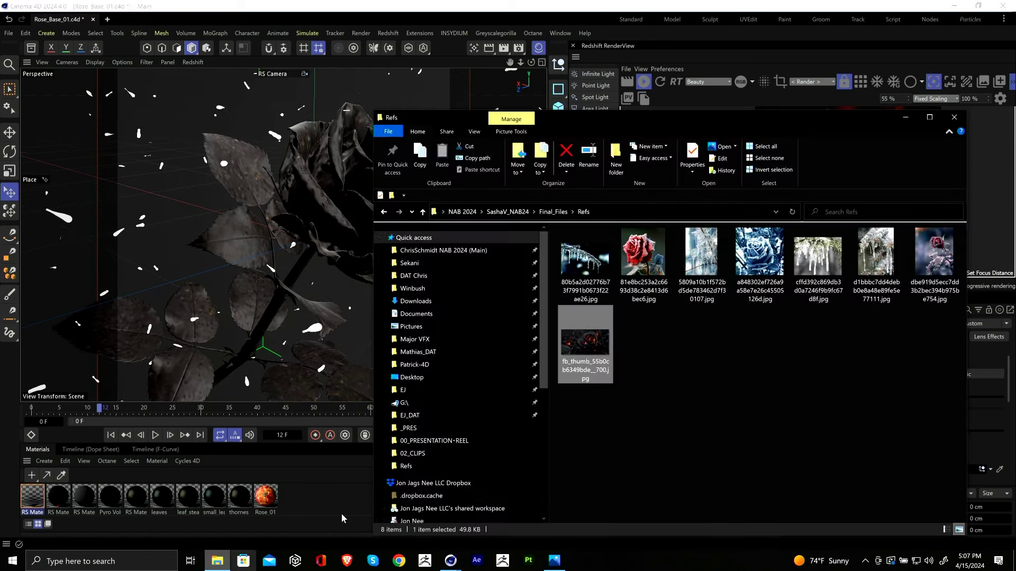
Step: Play Burning_roses_01.mp4 from Final_Files > Examples and exit full-screen playback
click(553, 212)
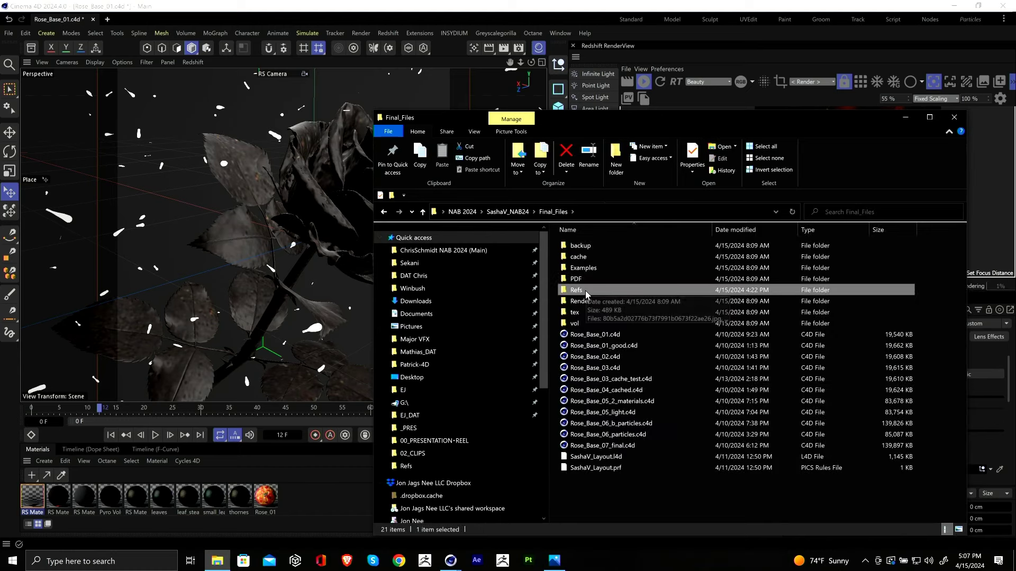
double_click(582, 268)
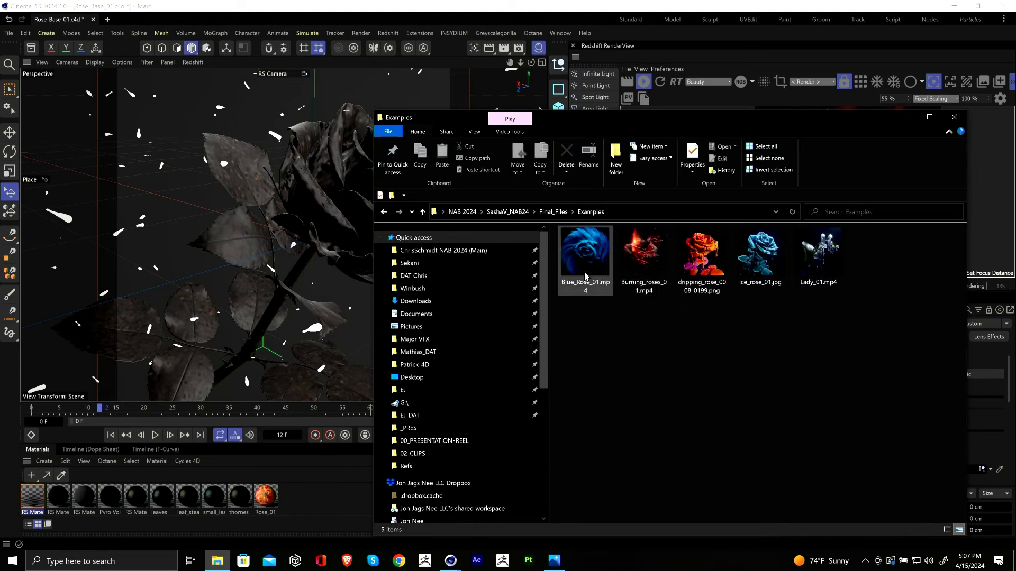
double_click(643, 262)
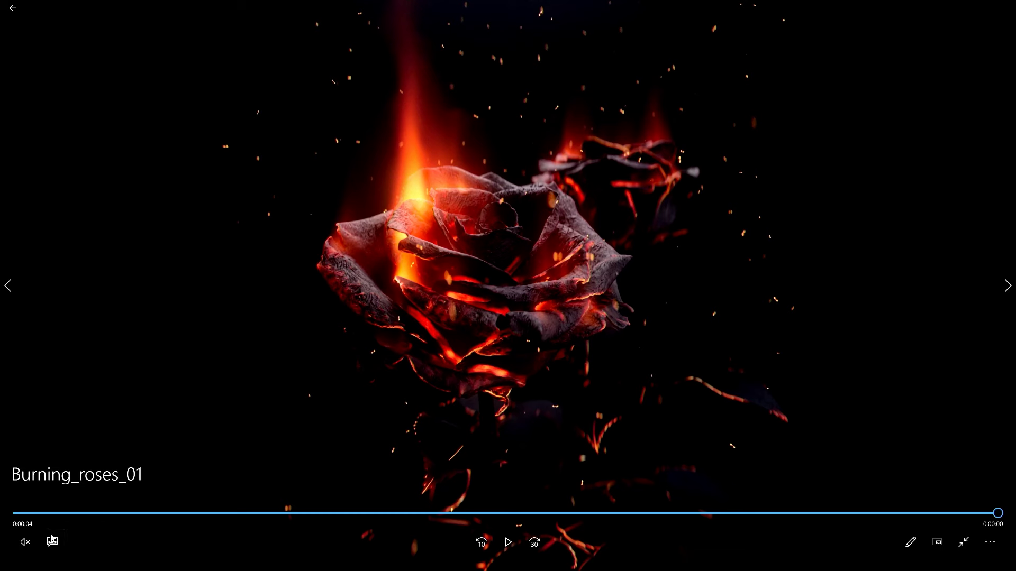
click(962, 542)
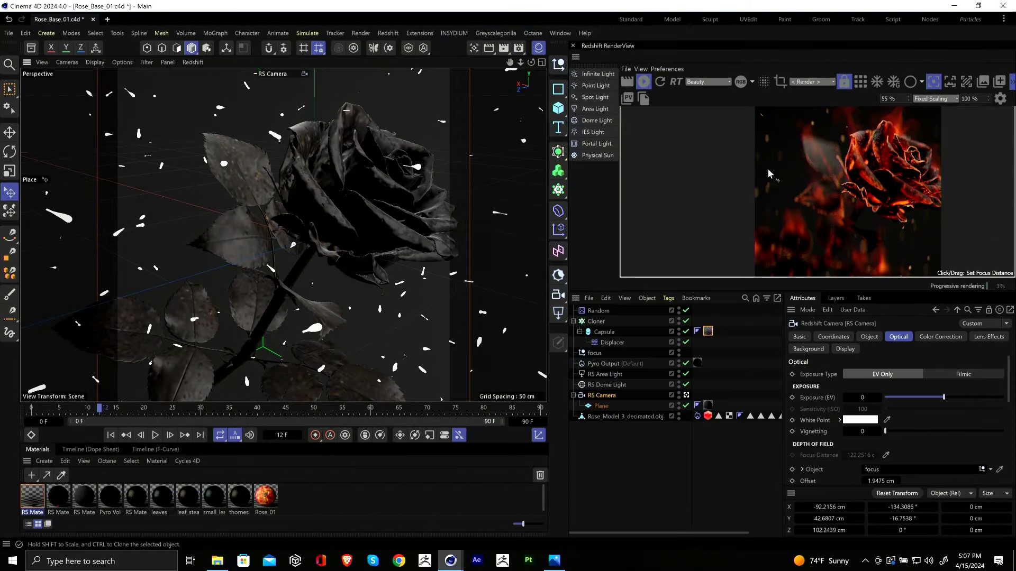
Step: Set the RS Camera's Optical Aperture to f/1.5 and bring up its Lens Effects settings
click(768, 173)
scroll(769, 173, down, 1)
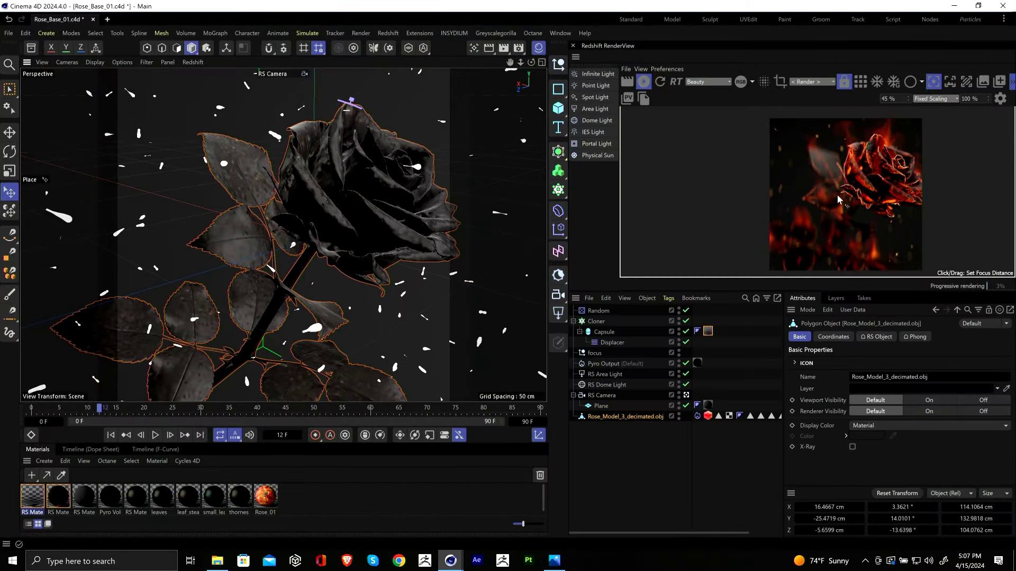
click(601, 395)
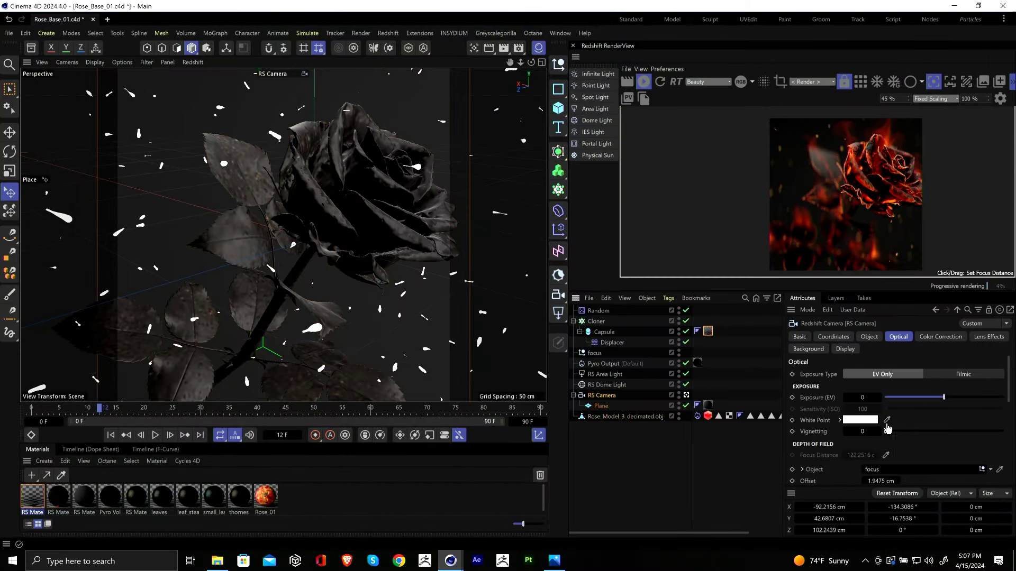
double_click(880, 432)
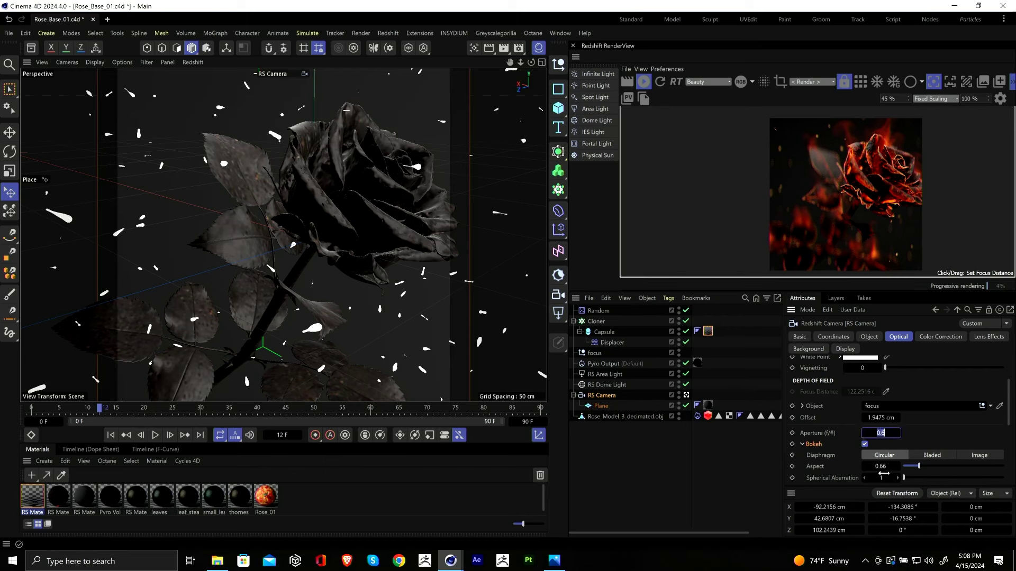
text(1)
key(Return)
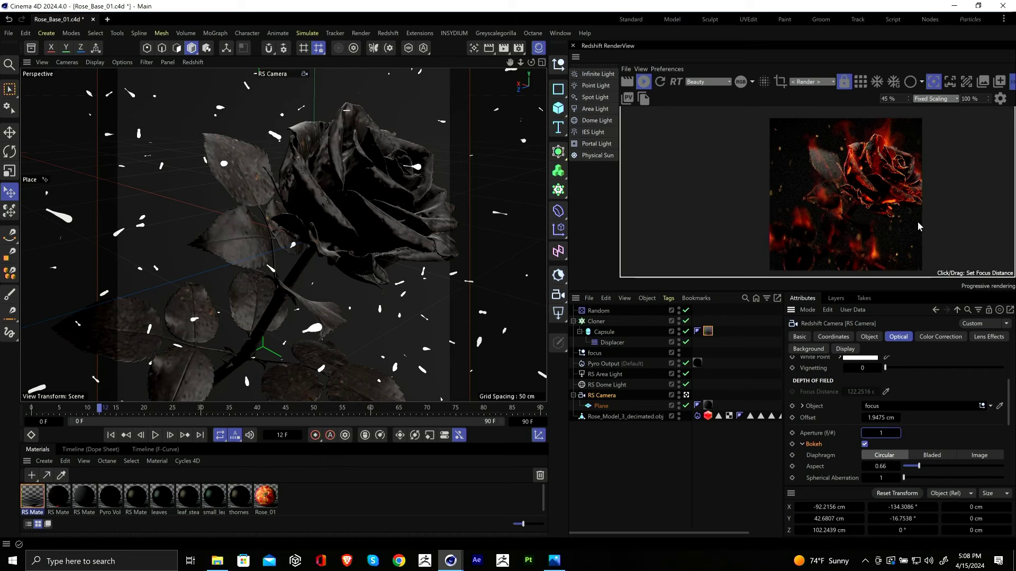
double_click(879, 433)
text(1.5)
key(Return)
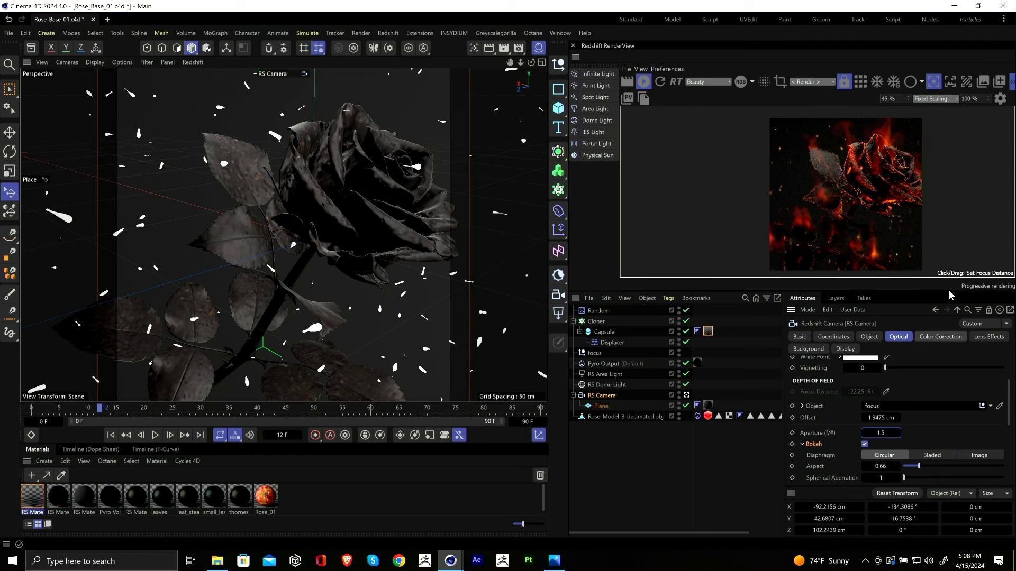
click(983, 339)
scroll(872, 392, up, 3)
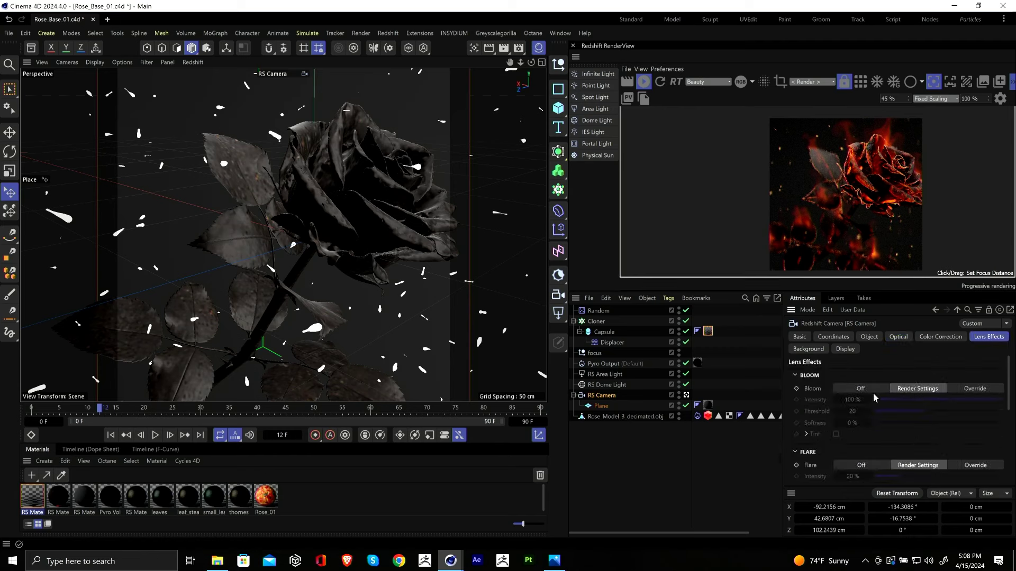
Step: Switch the camera's Bloom to Override at 100% intensity and lower its threshold to 0.3
click(972, 390)
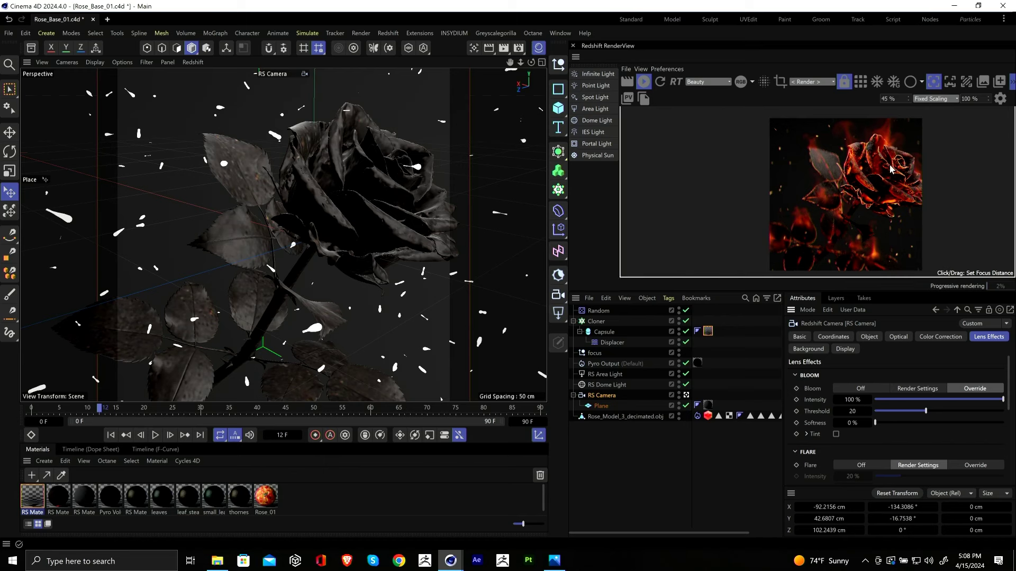
click(889, 417)
drag(881, 414, 878, 414)
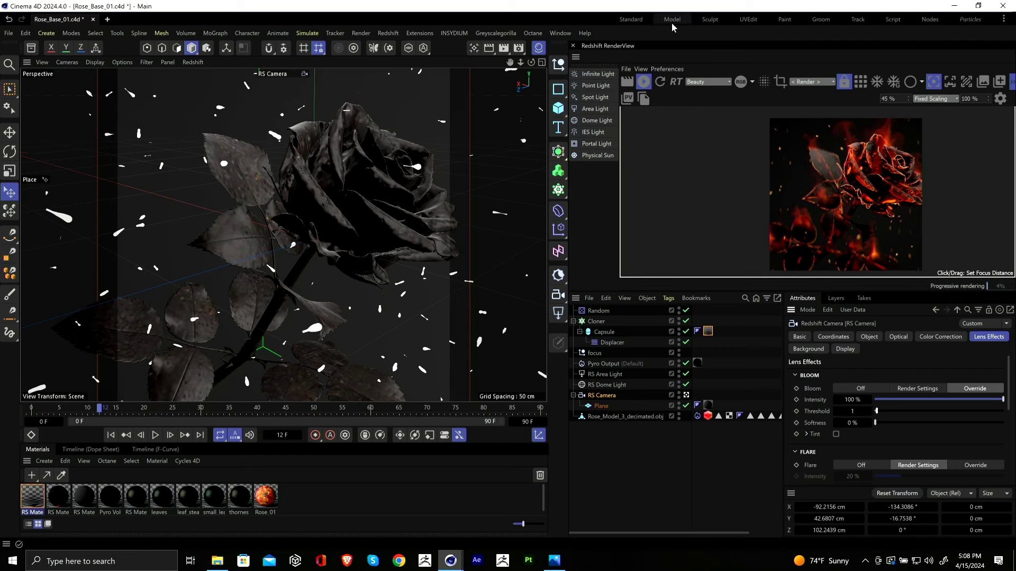
click(836, 412)
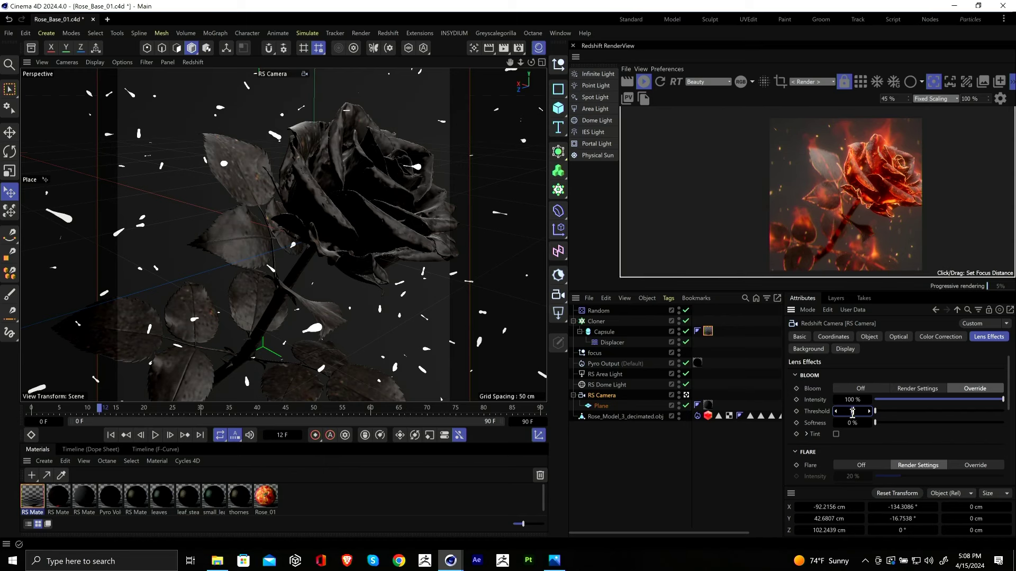
double_click(853, 412)
text(0.5)
key(Return)
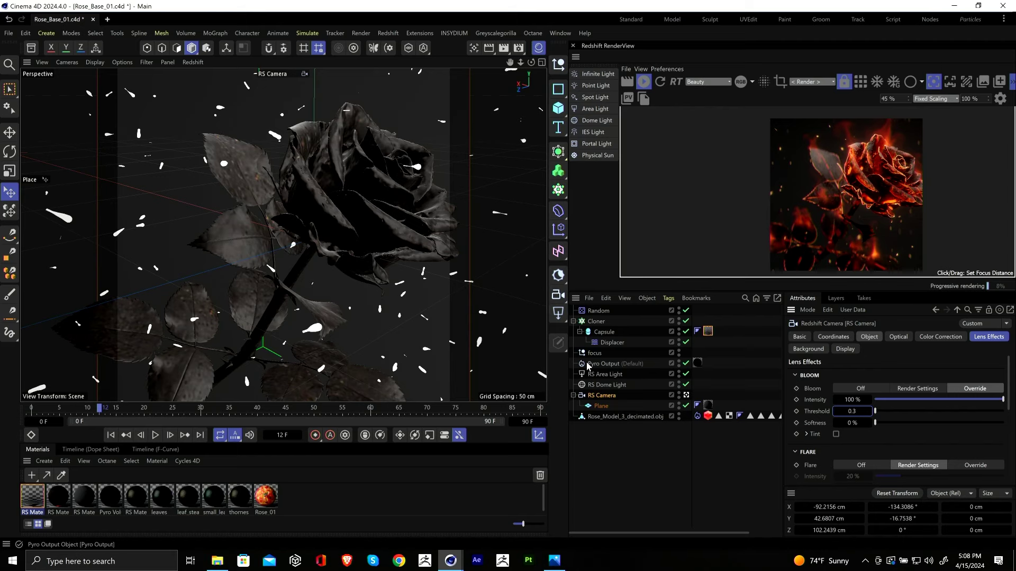
Step: Open the second RS material's node graph and expand the top Maxon Noise's input settings
double_click(58, 497)
click(177, 258)
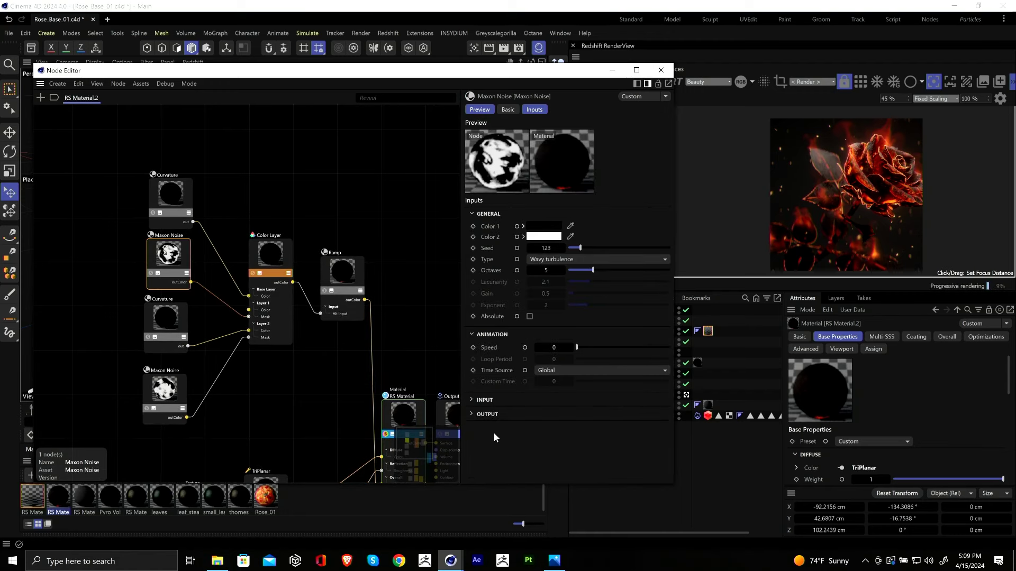
click(484, 400)
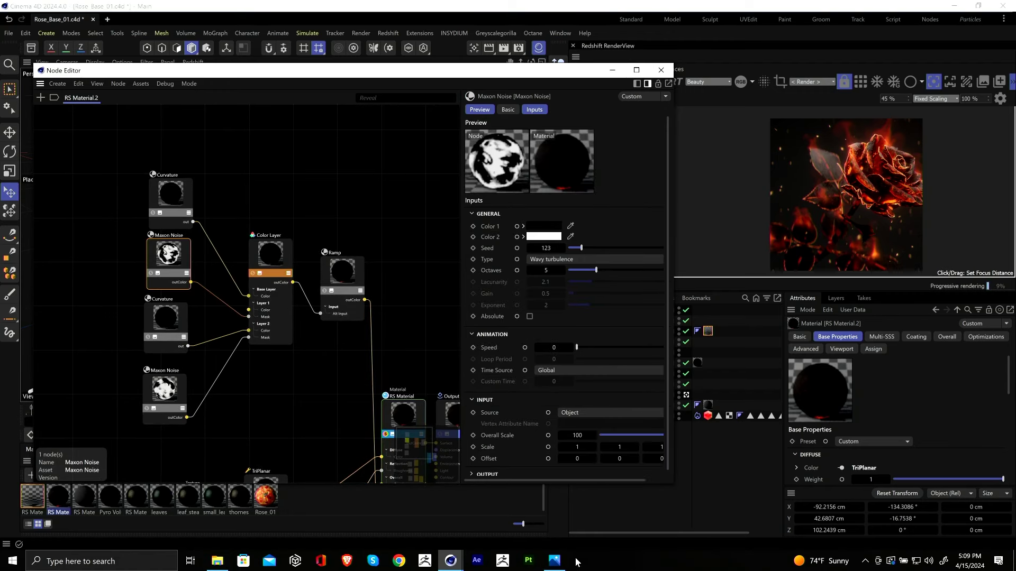
Step: Replay the Burning_roses_01 clip from Examples, then return to Cinema 4D and close the Node Editor
click(554, 561)
click(554, 561)
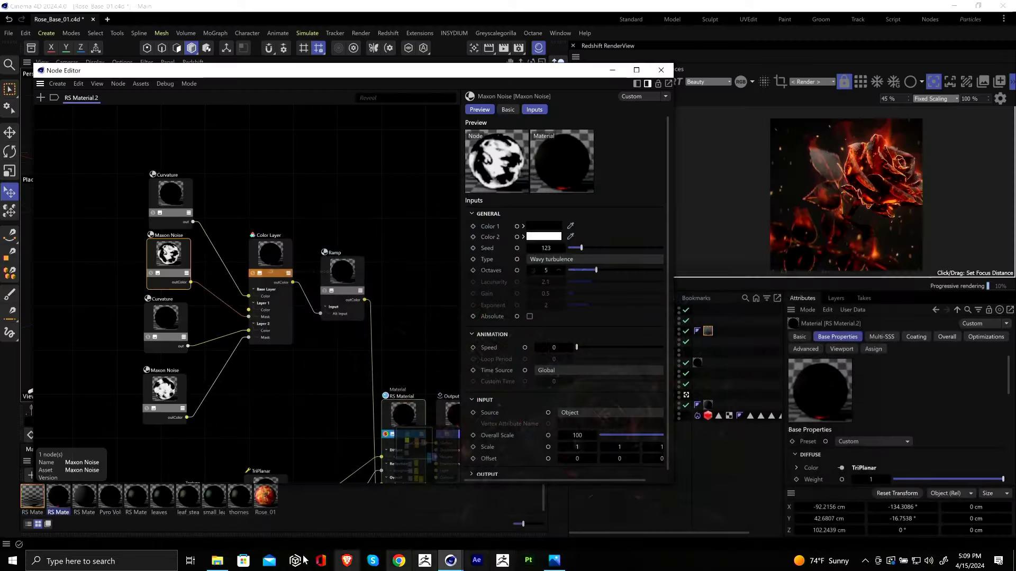
click(218, 561)
double_click(656, 261)
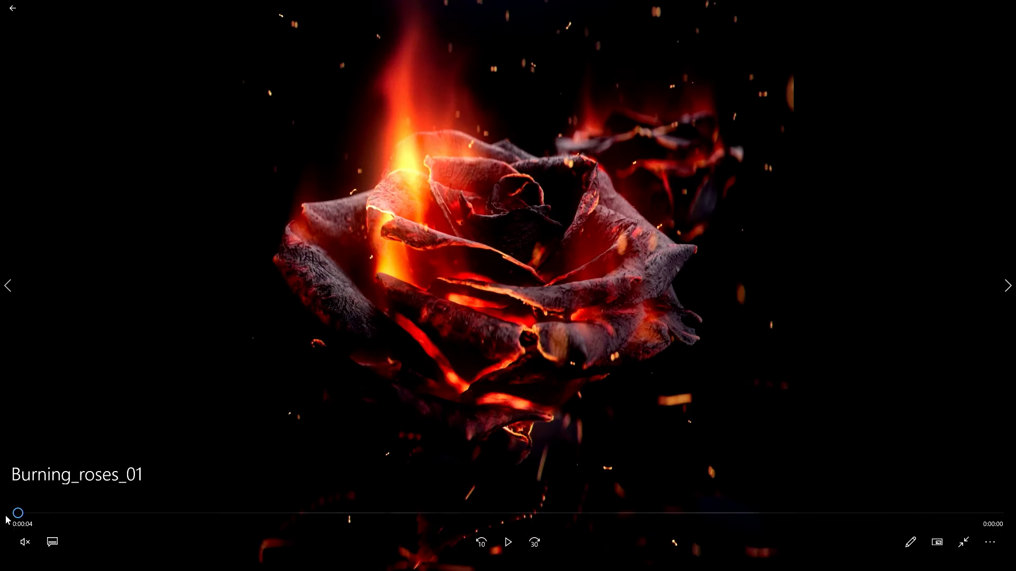
click(508, 542)
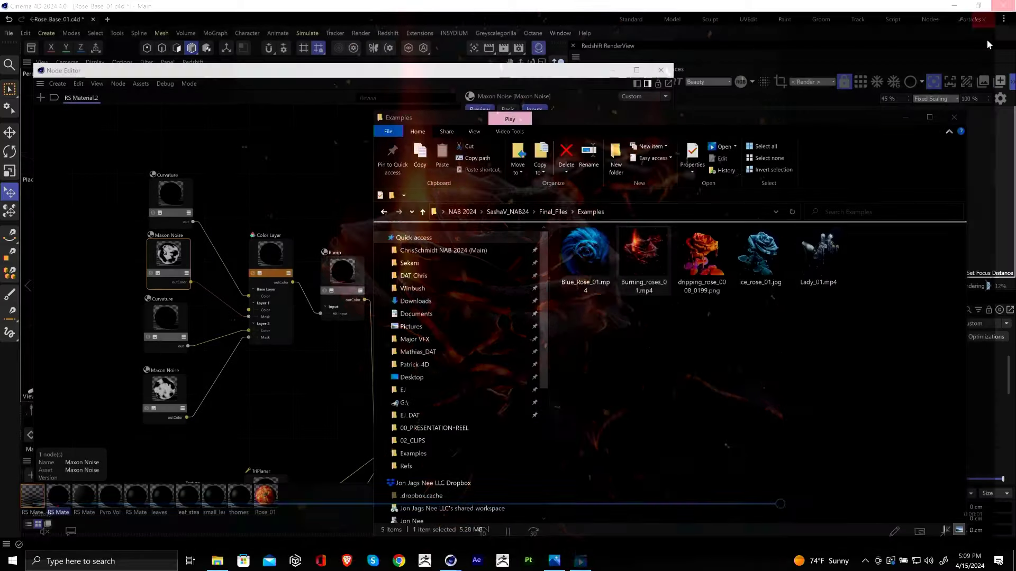
key(alt+F4)
click(860, 5)
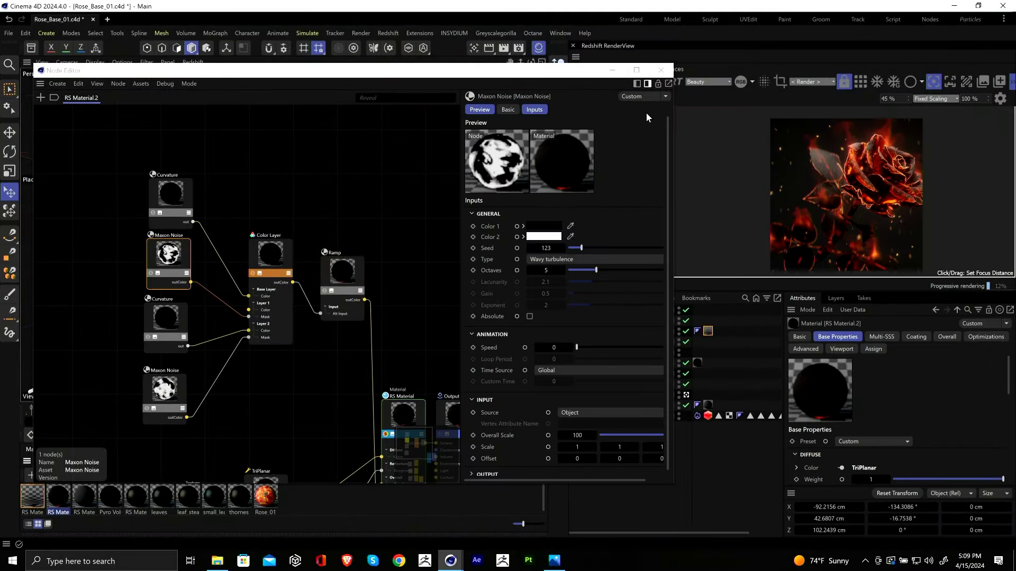
click(613, 69)
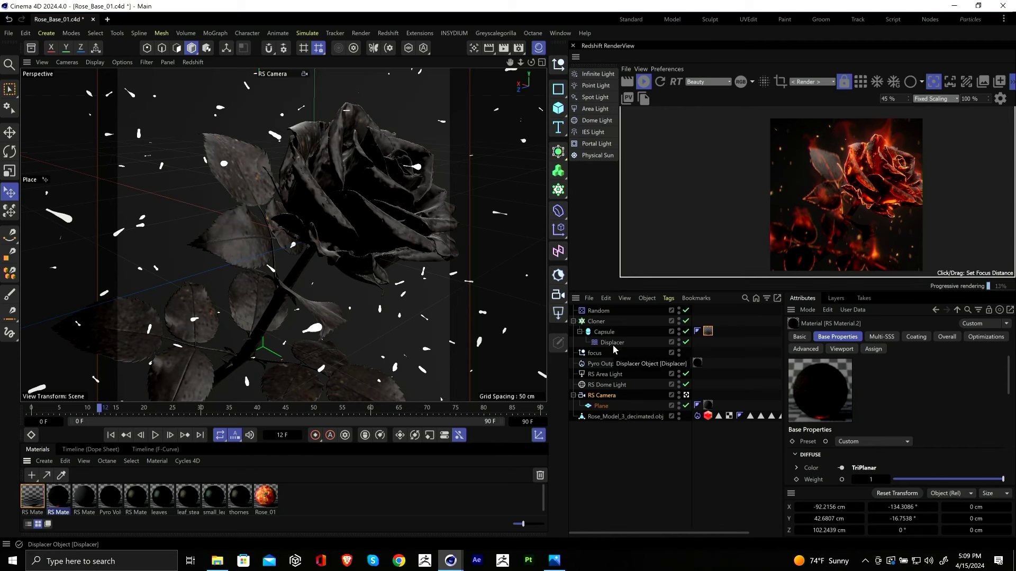
Step: With the Cloner selected, add a Plain effector from MoGraph > Effector
click(592, 322)
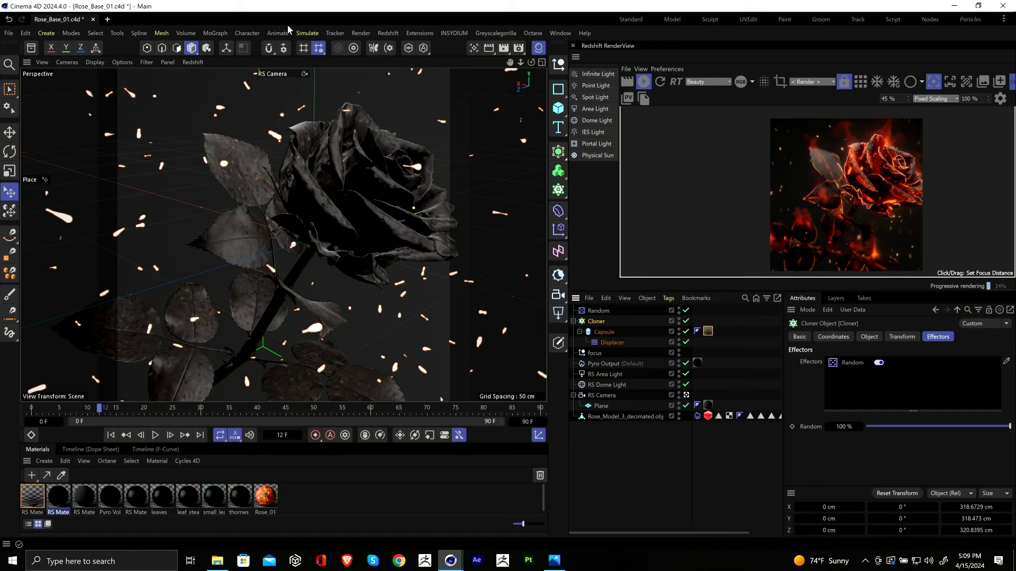
click(308, 32)
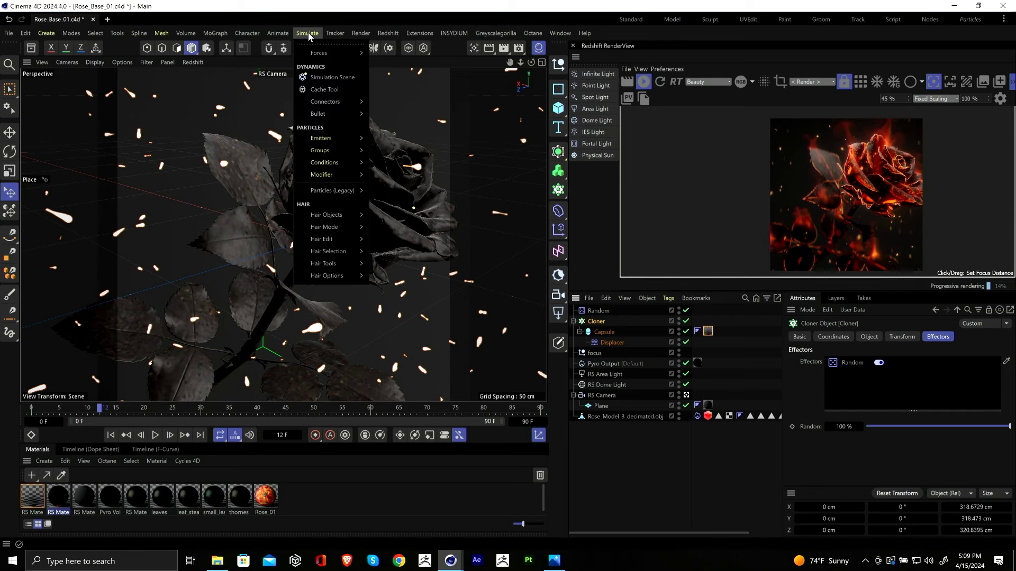
click(583, 312)
click(586, 321)
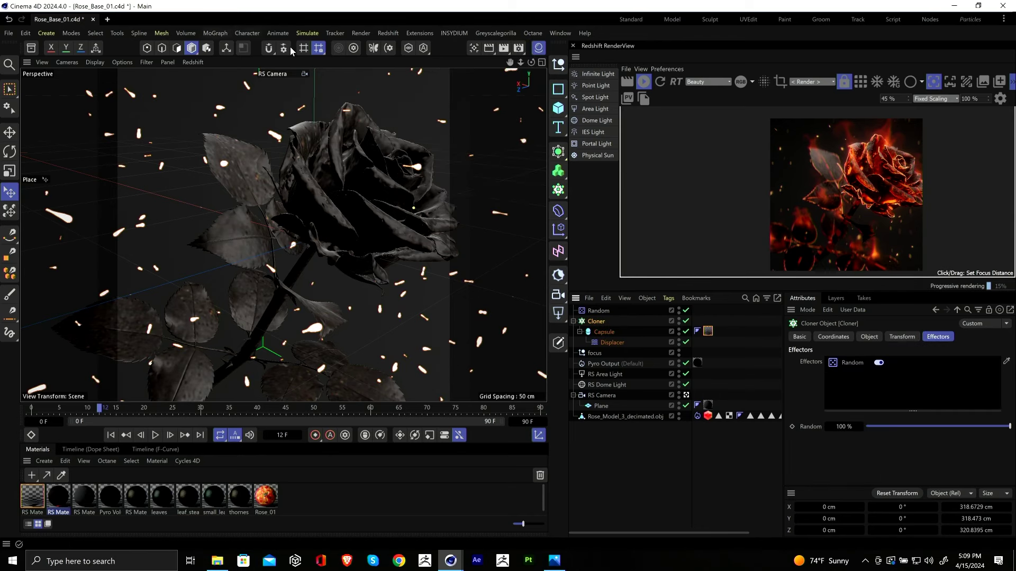
click(315, 34)
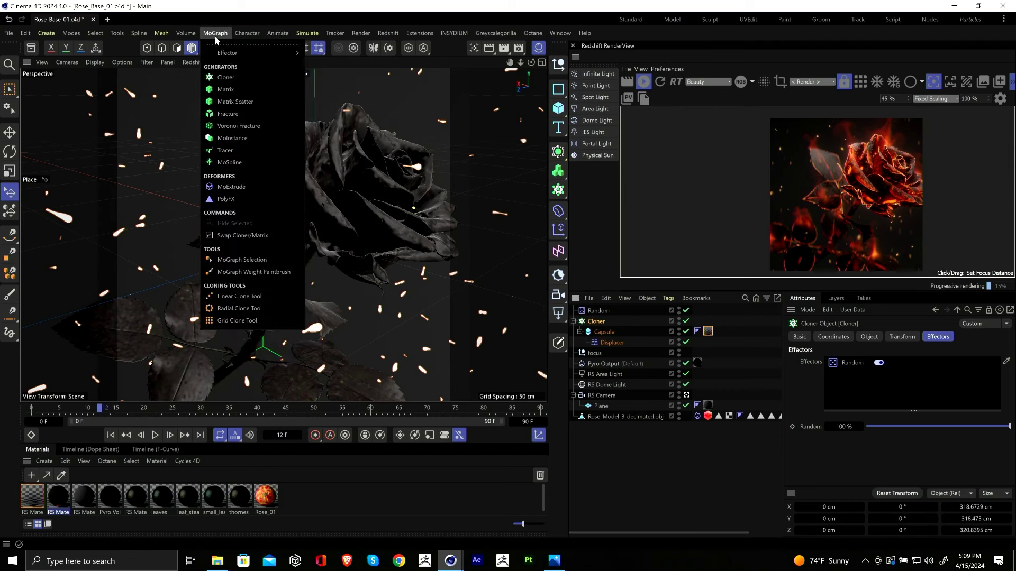
mouse_move(232, 60)
click(323, 60)
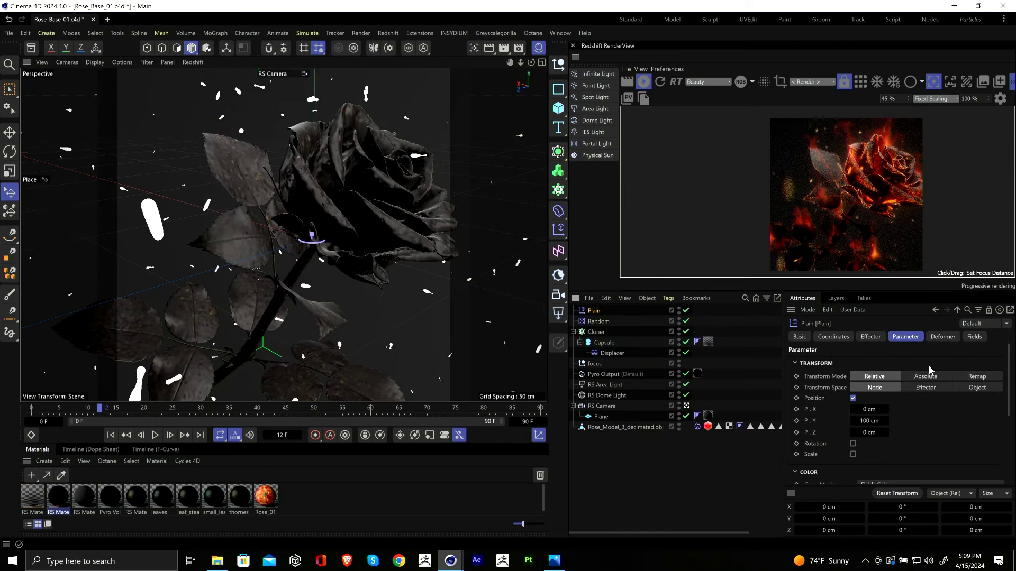
Step: Add two Shader Fields to the Plain effector's Fields list, keeping Normal blending
click(941, 338)
click(904, 337)
click(977, 339)
click(807, 443)
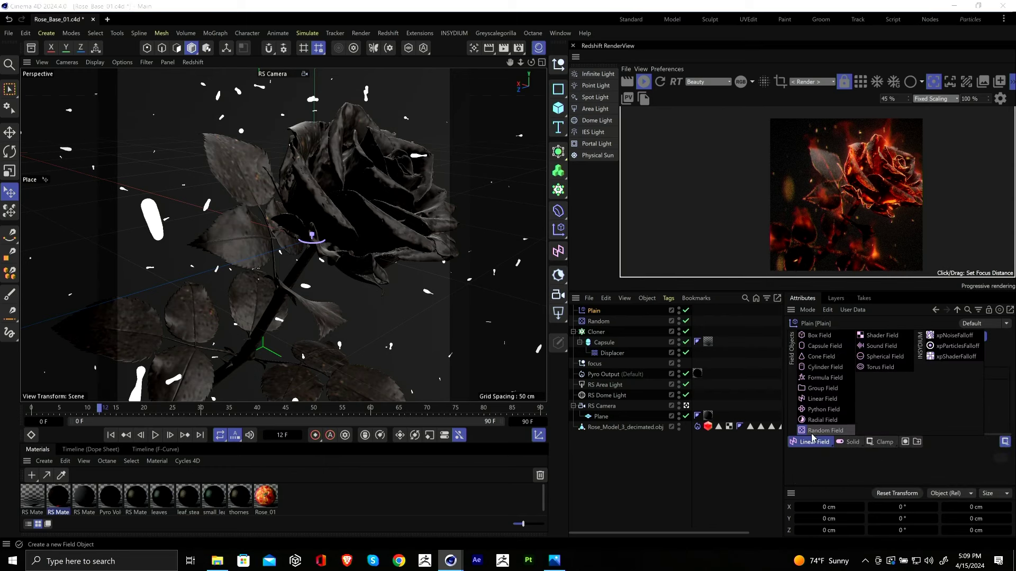
click(876, 336)
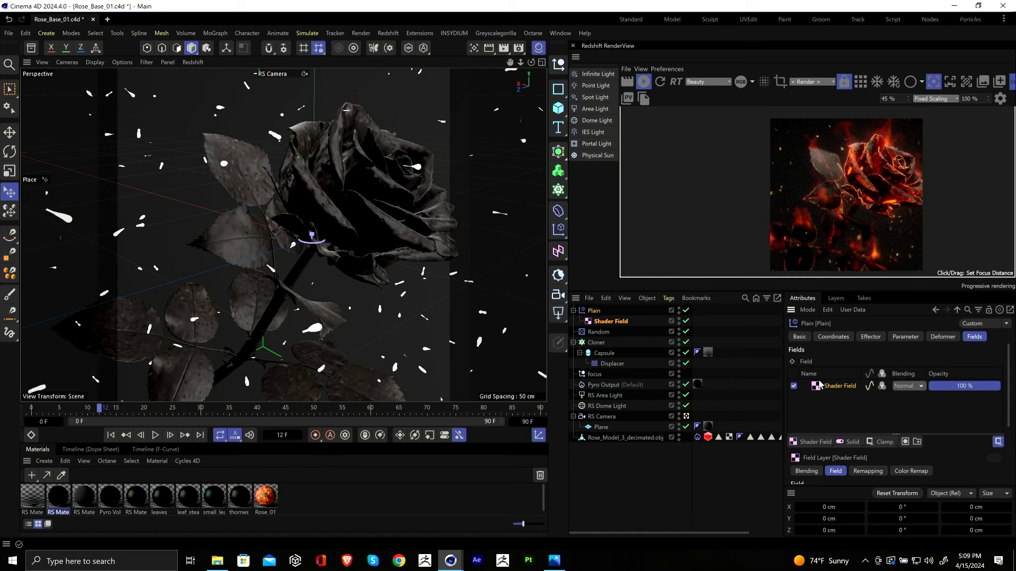
click(909, 386)
click(918, 388)
click(811, 442)
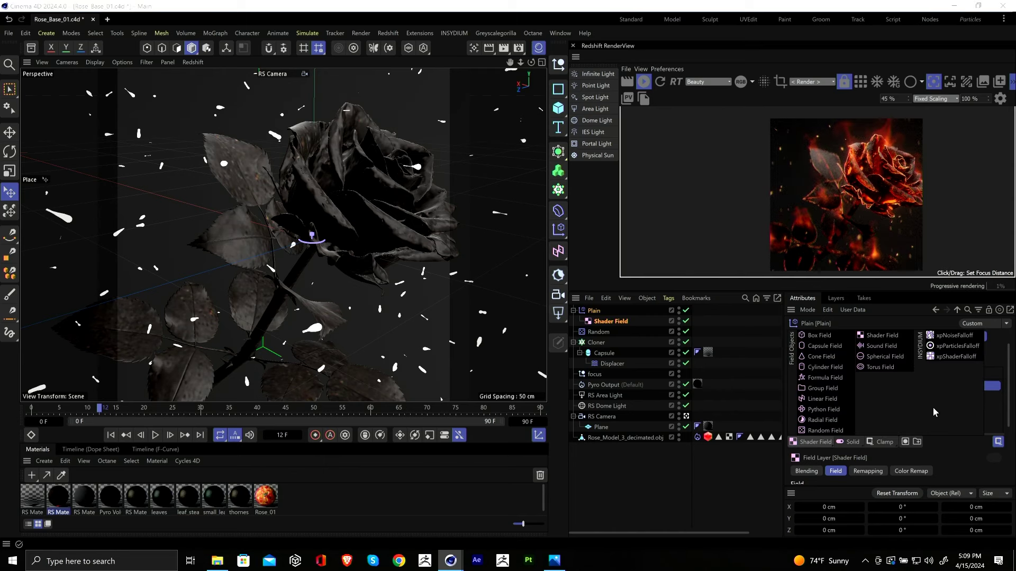
click(881, 335)
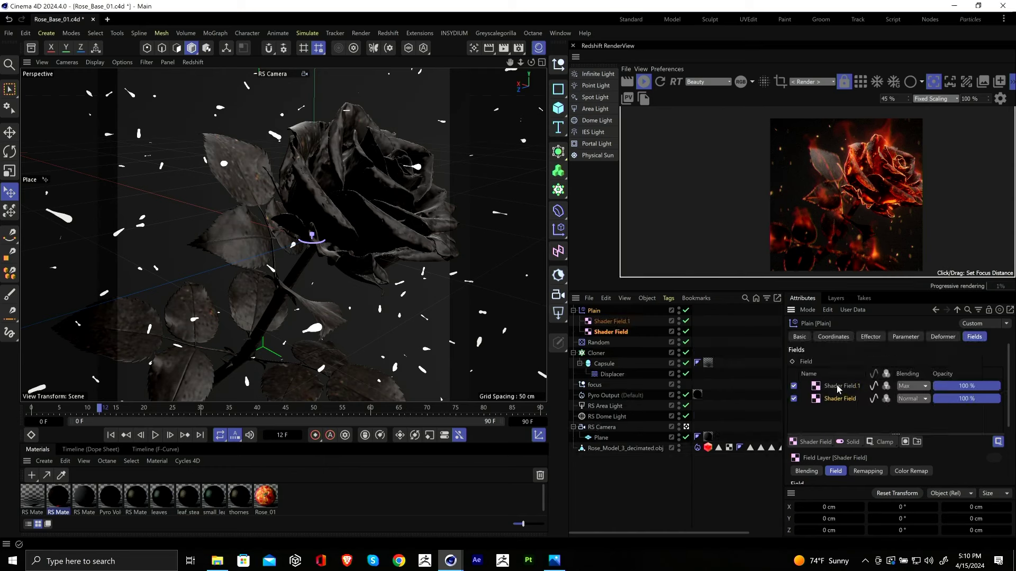
Step: Delete both shader field layers and their Shader Field objects from the scene
shift+click(839, 398)
key(Delete)
click(606, 321)
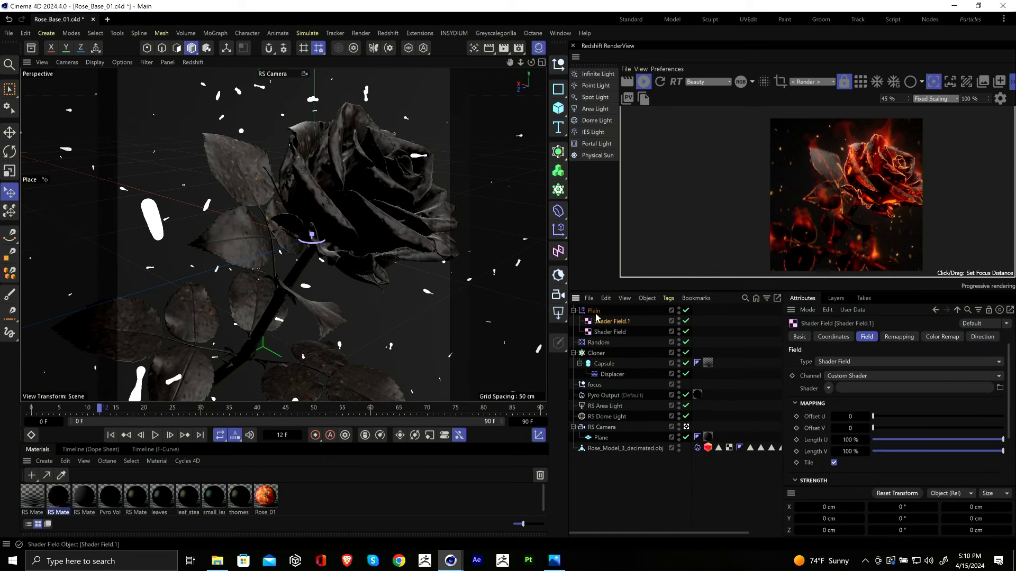
click(593, 311)
click(603, 332)
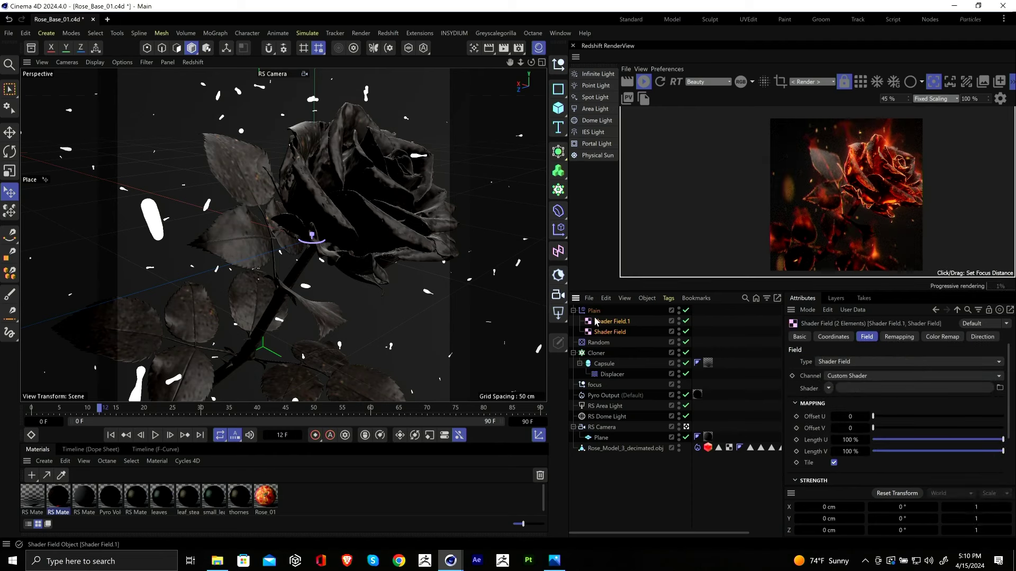
key(Delete)
click(590, 312)
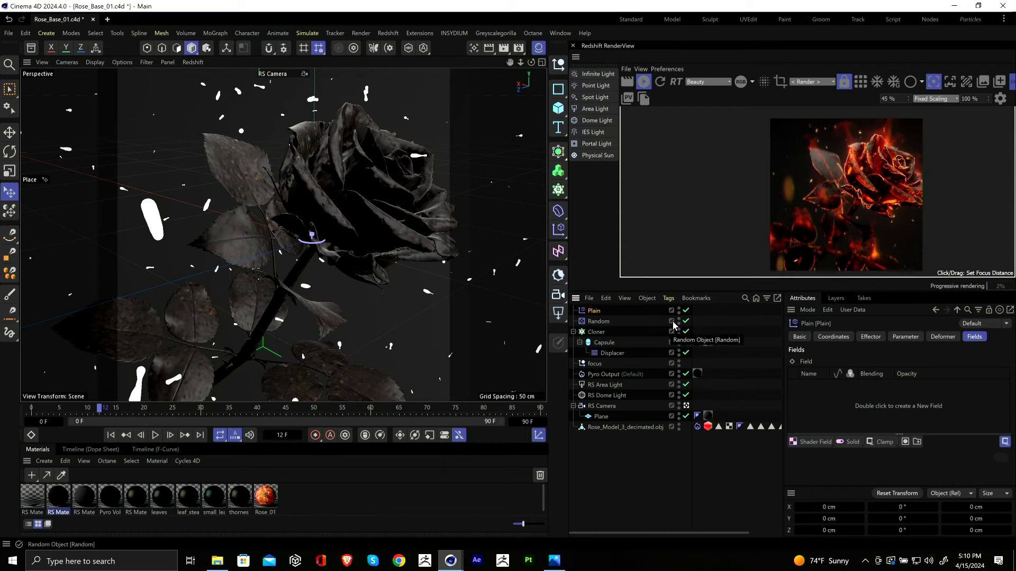
Step: Play the Burning_roses_01 reference clip from the Examples folder, then close the player
click(217, 561)
double_click(653, 271)
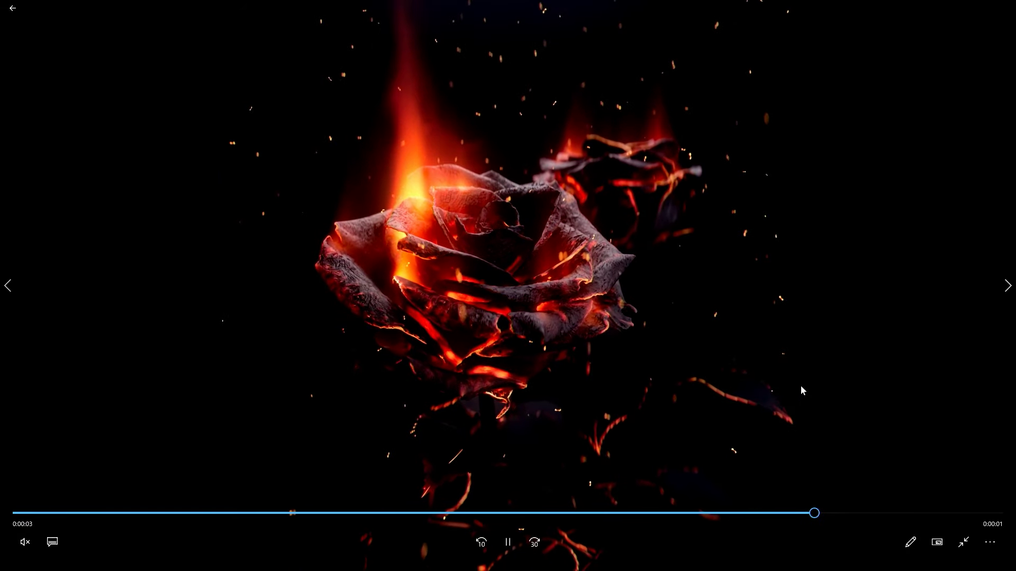
click(963, 542)
click(1002, 7)
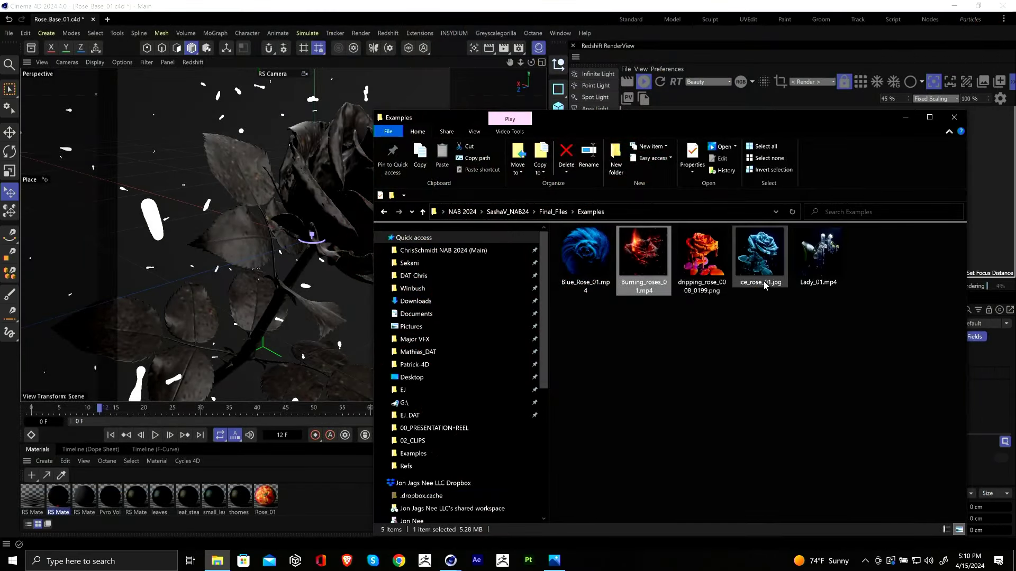
Step: View dripping_rose_0008_0199.png, ice_rose_01.jpg and Lady_01.mp4, then go to Final_Files > PDF
double_click(714, 283)
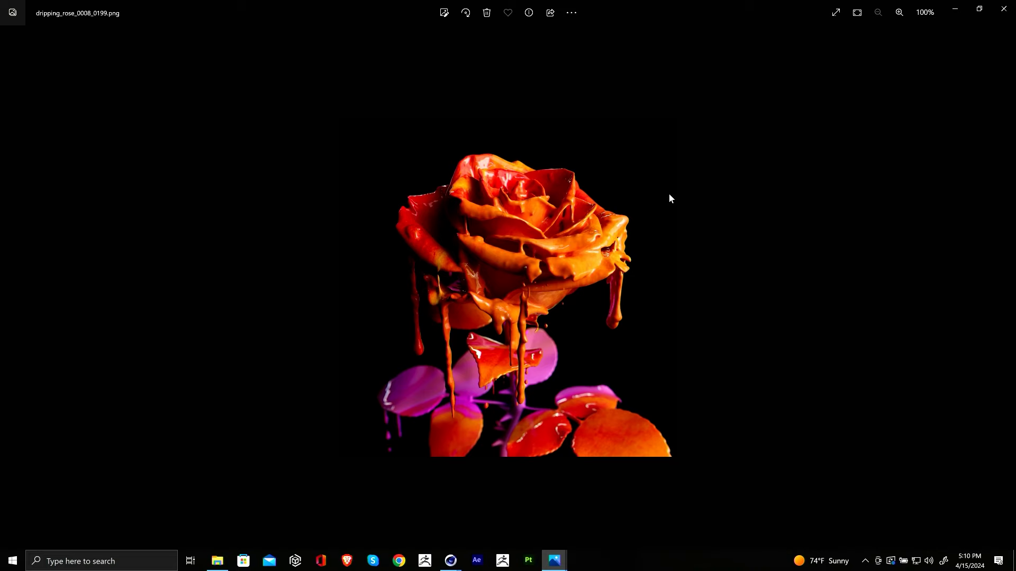
key(Right)
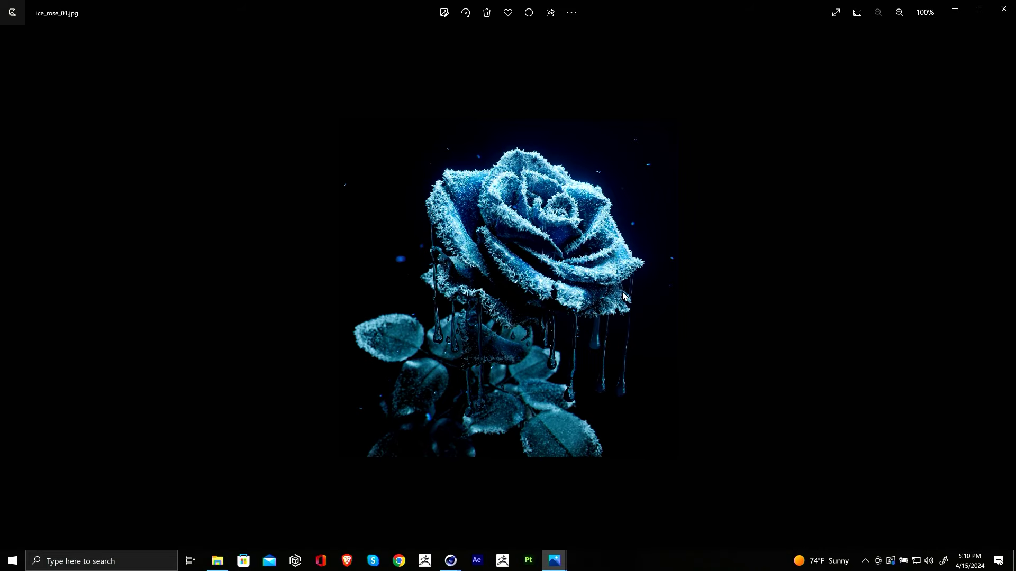
key(Right)
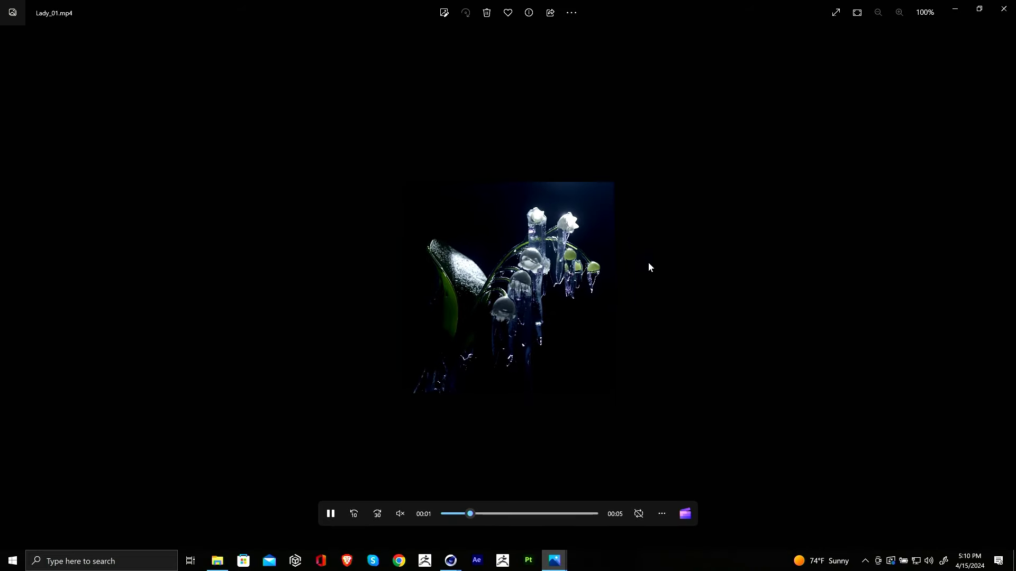
click(1003, 15)
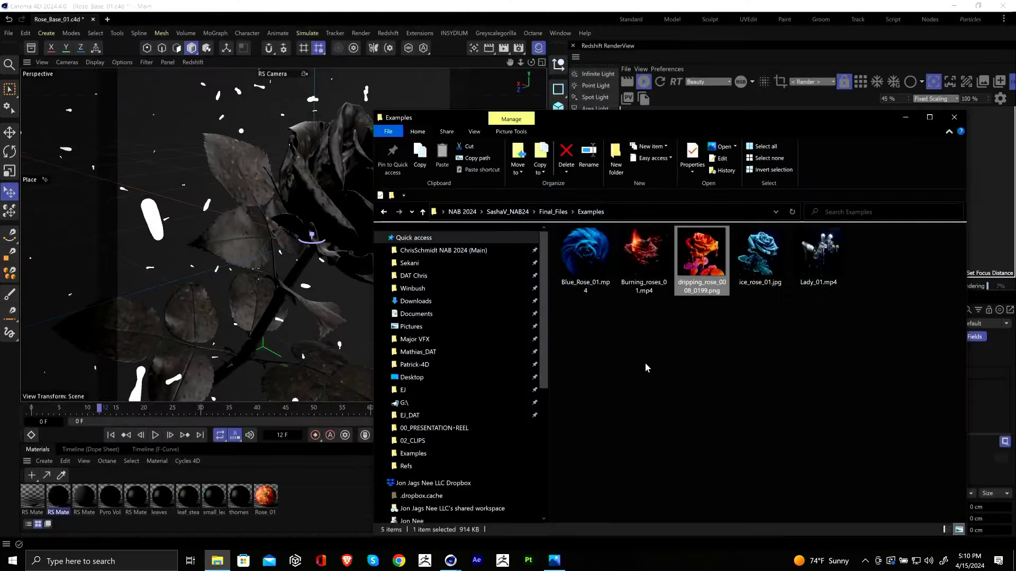
click(553, 211)
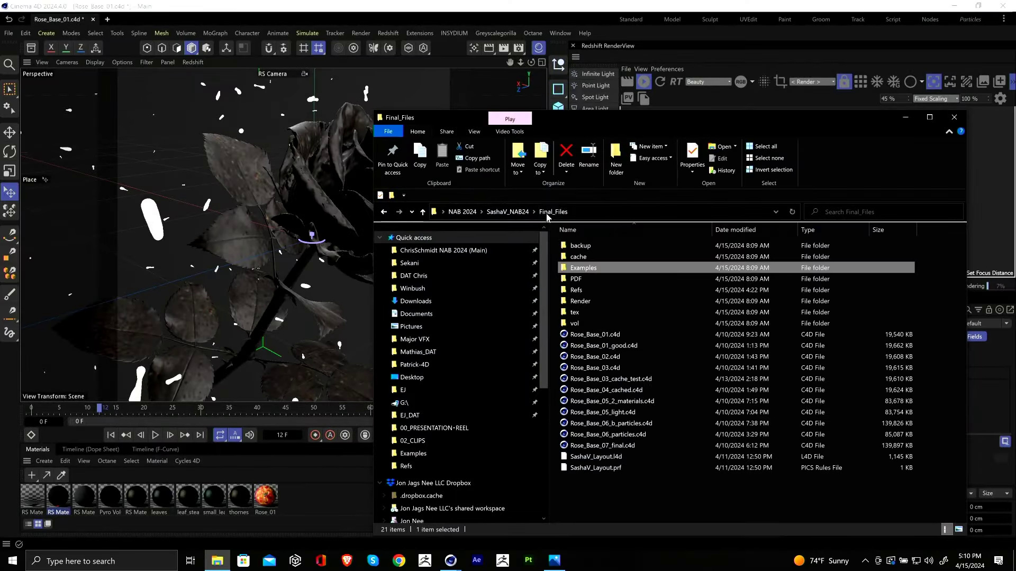
double_click(586, 279)
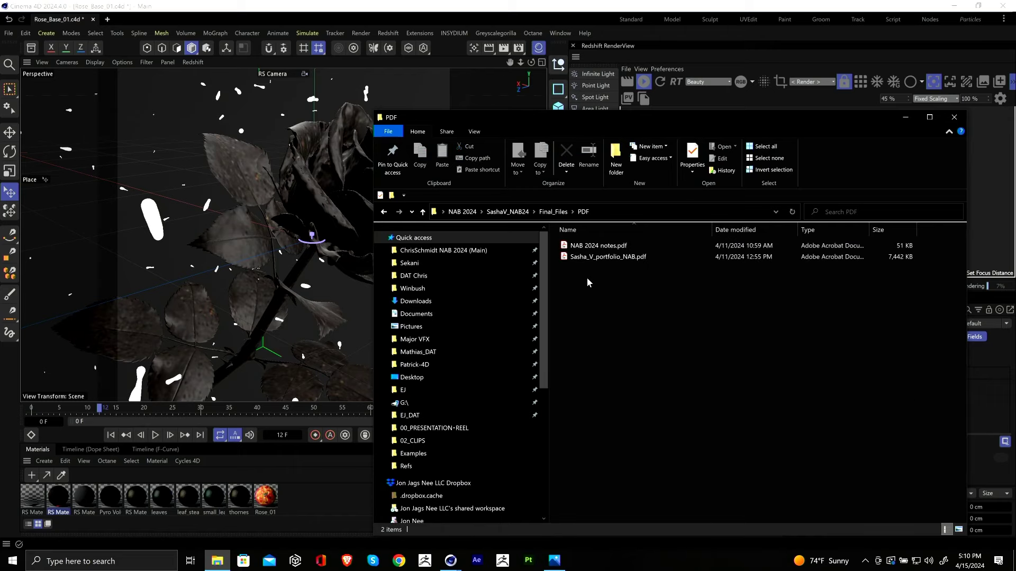
click(623, 258)
double_click(621, 257)
scroll(618, 288, down, 2)
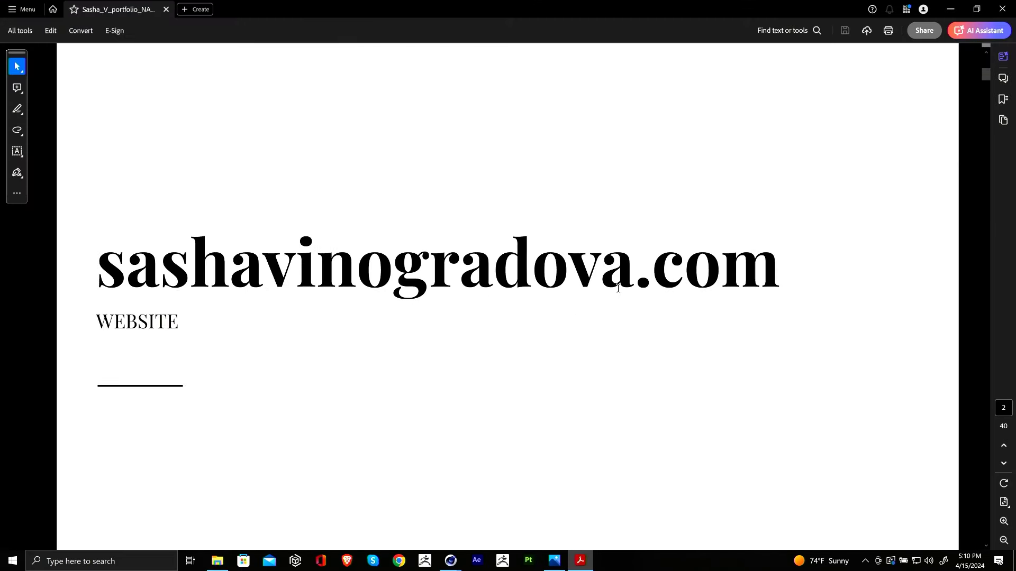
scroll(618, 292, down, 1)
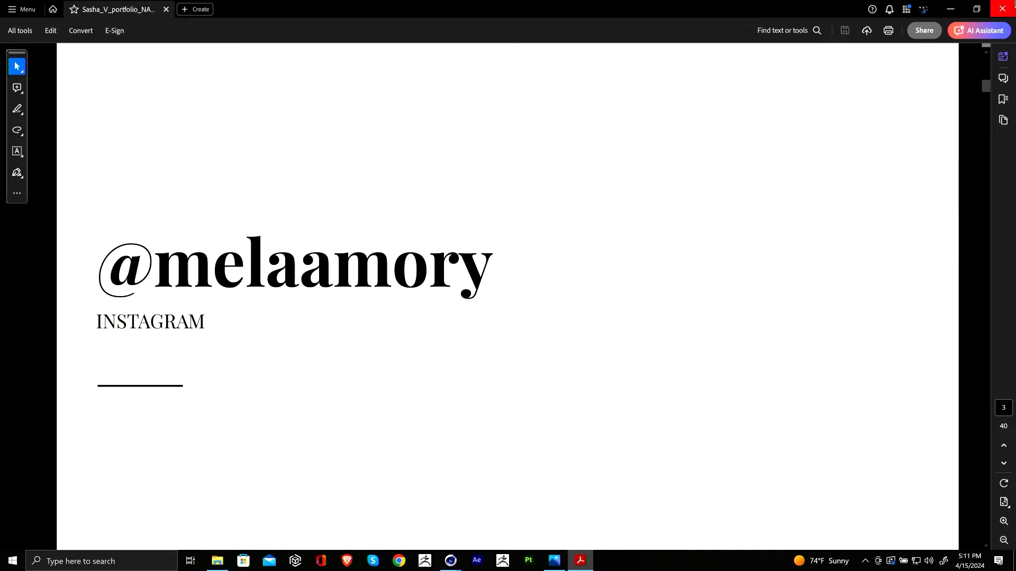
click(1002, 9)
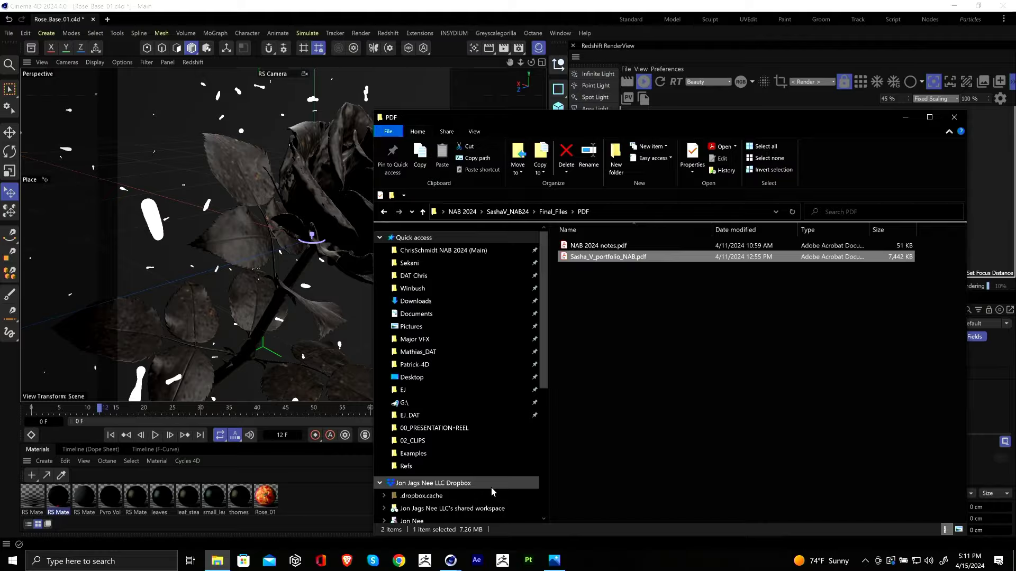